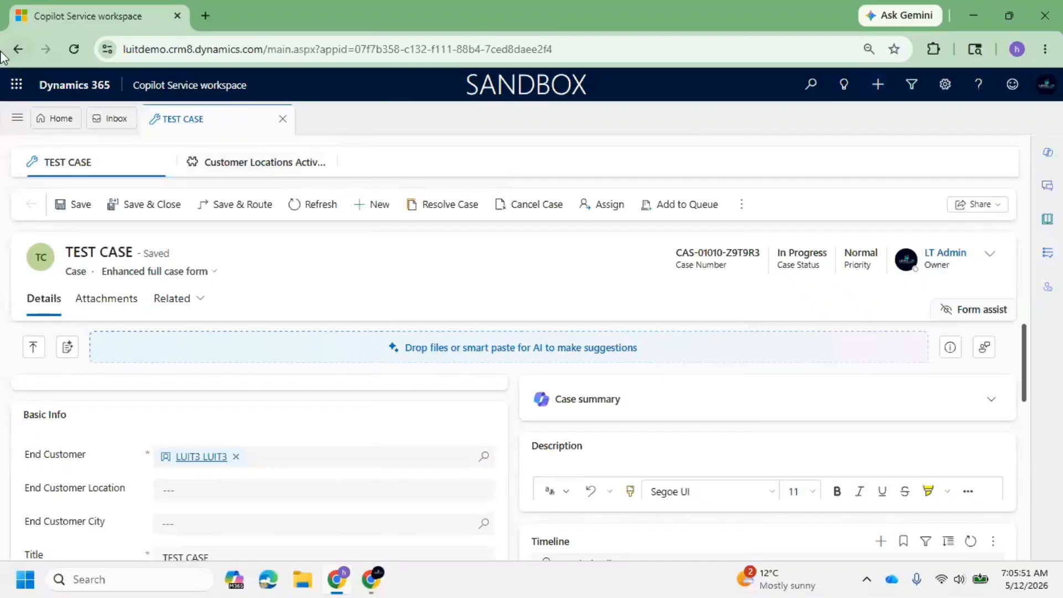
# Open the environment's Solutions list in Power Apps from the advanced settings of Copilot Service workspace.
pyautogui.click(951, 94)
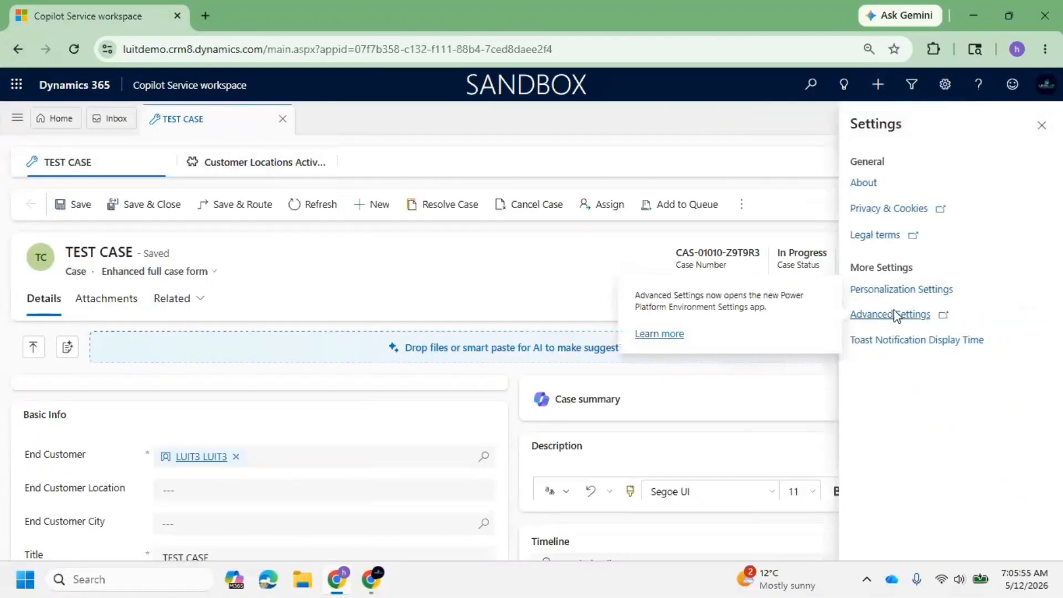
pyautogui.click(886, 315)
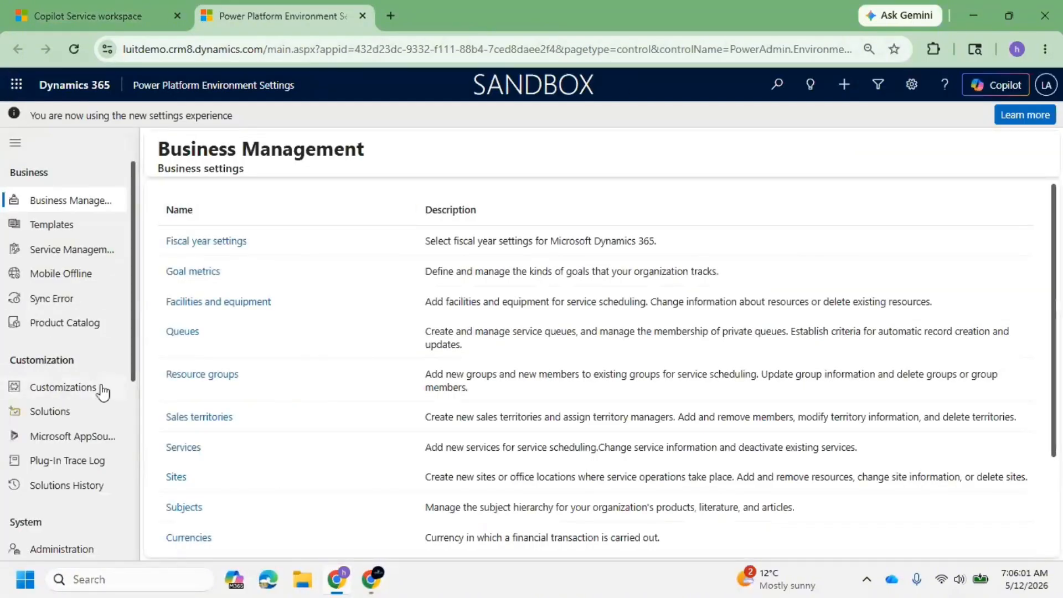
pyautogui.click(59, 413)
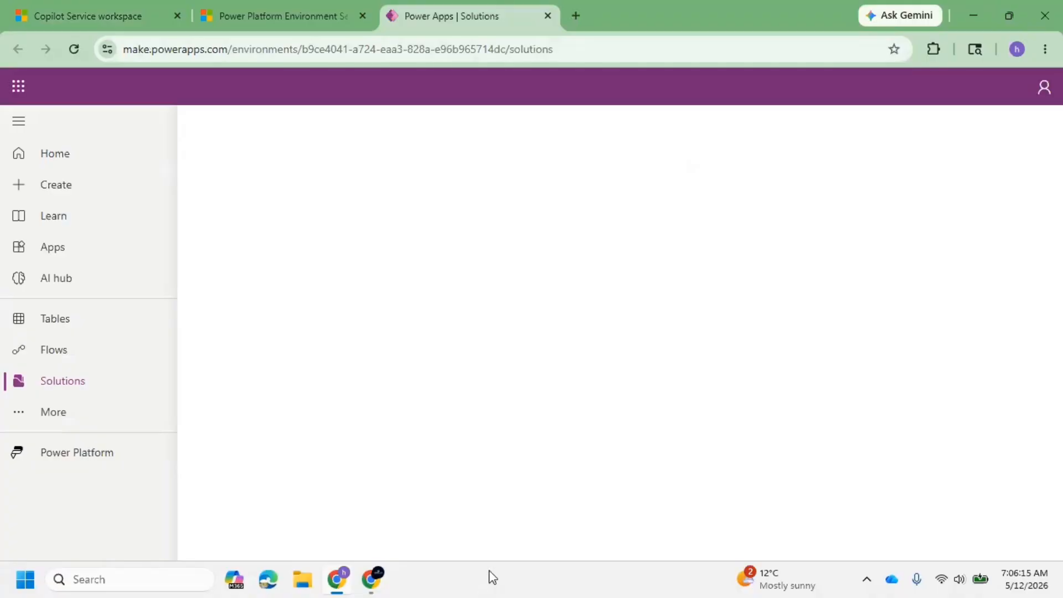
pyautogui.moveTo(897, 90)
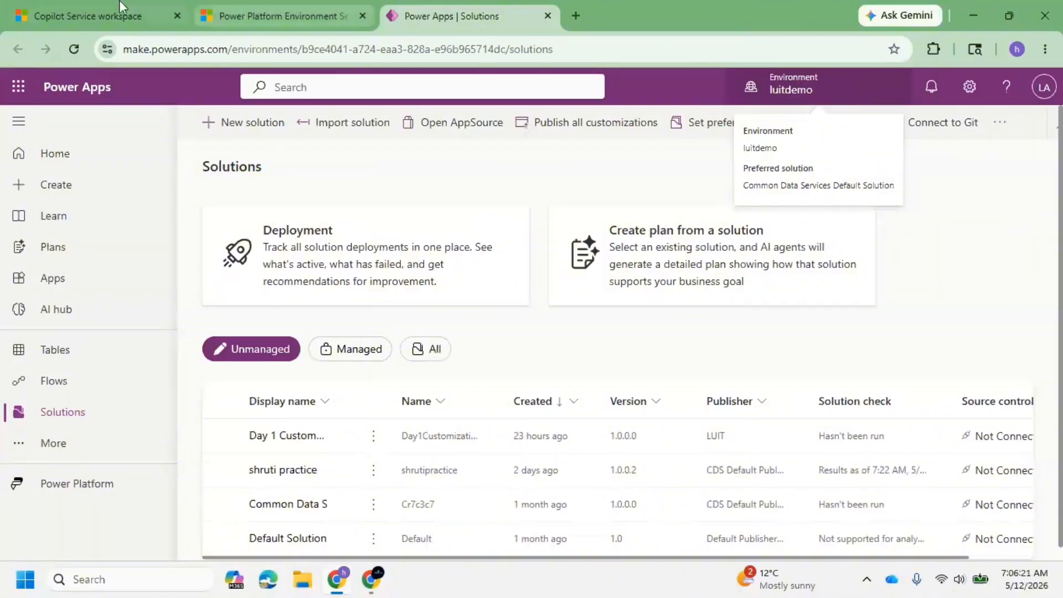
pyautogui.click(271, 5)
pyautogui.click(421, 20)
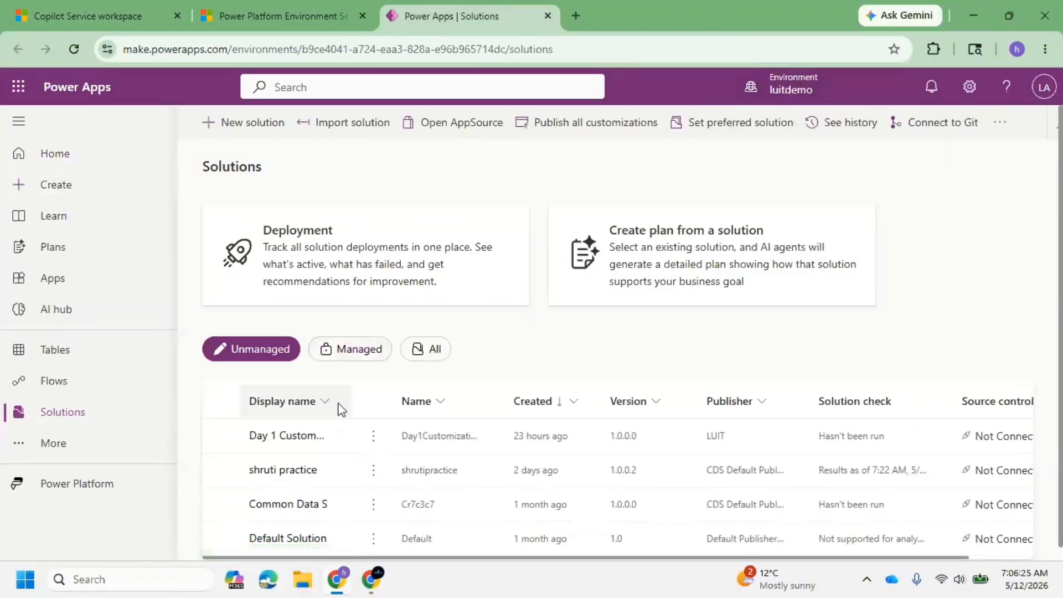
# Widen the solutions' display name column, open the Day 1 Customization solution and list its tables.
pyautogui.moveTo(350, 396); pyautogui.dragTo(500, 398)
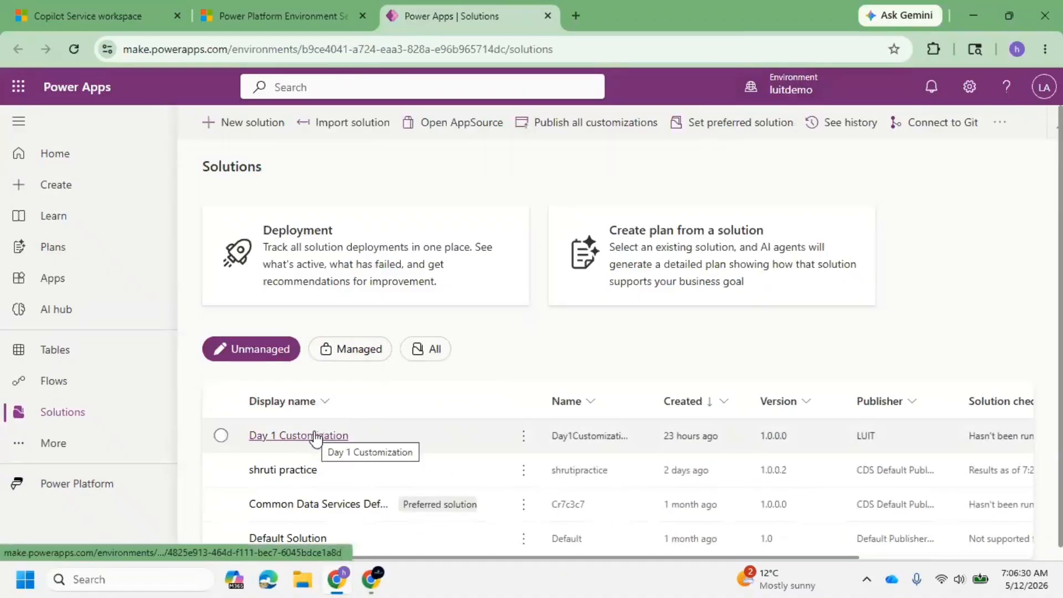
pyautogui.click(342, 437)
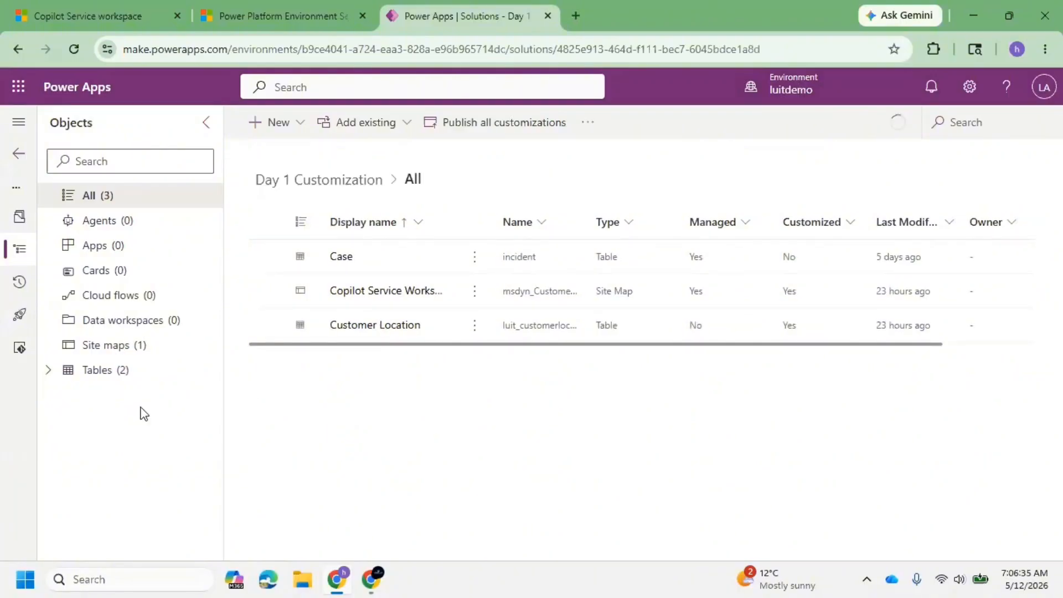
pyautogui.click(55, 378)
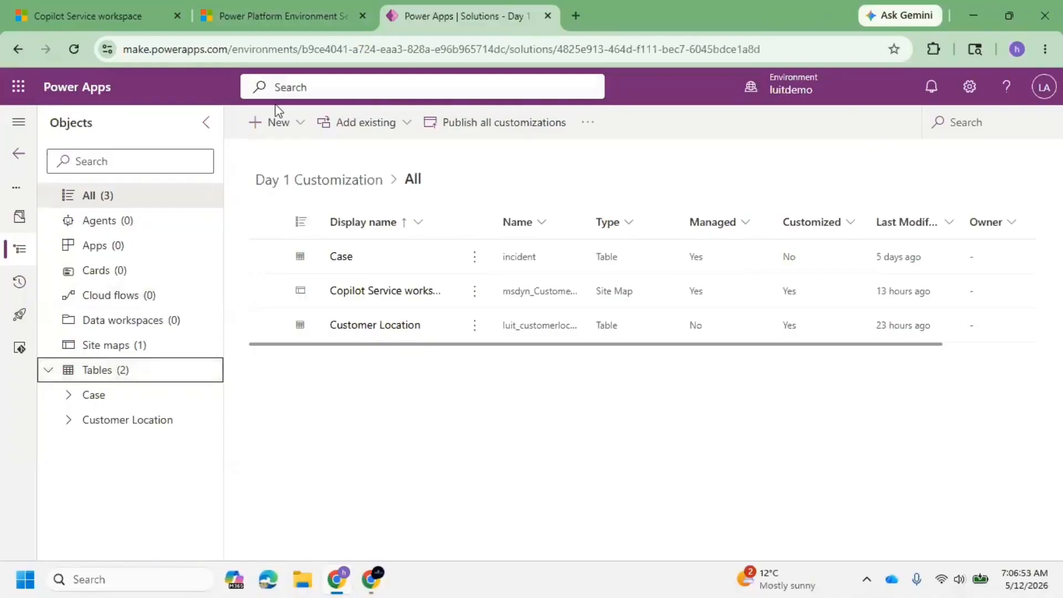
# Create a new solution with the display name Day 2 Customizations and LUIT as its publisher.
pyautogui.click(20, 156)
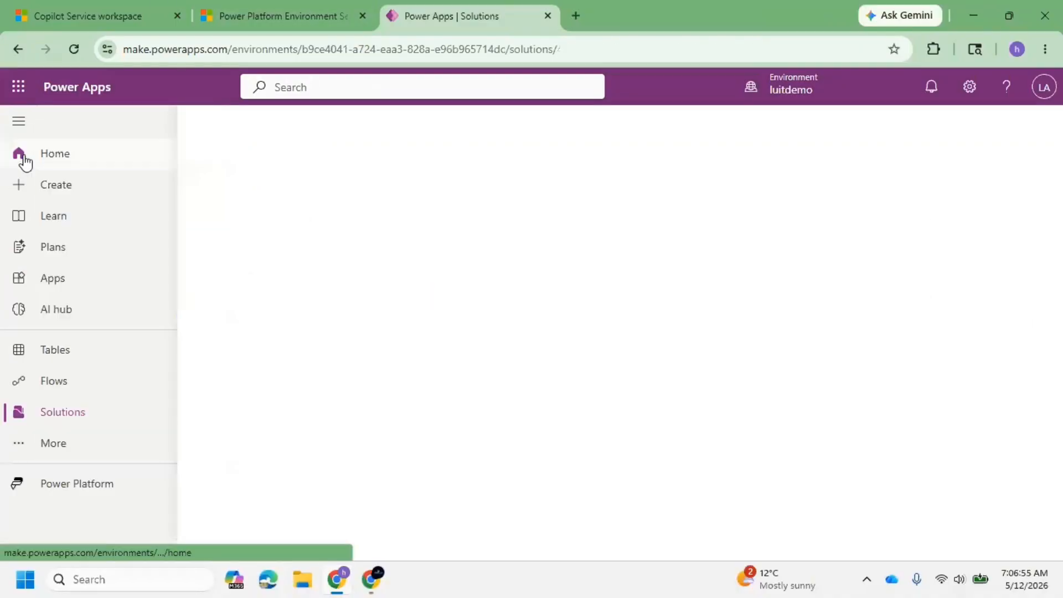
pyautogui.click(232, 123)
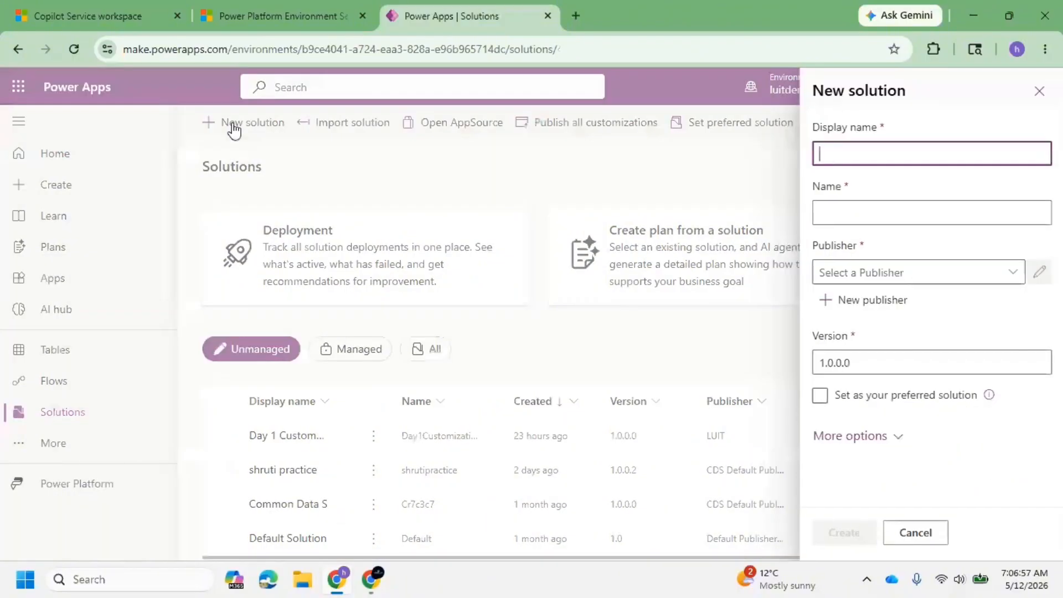
pyautogui.write('Day 2')
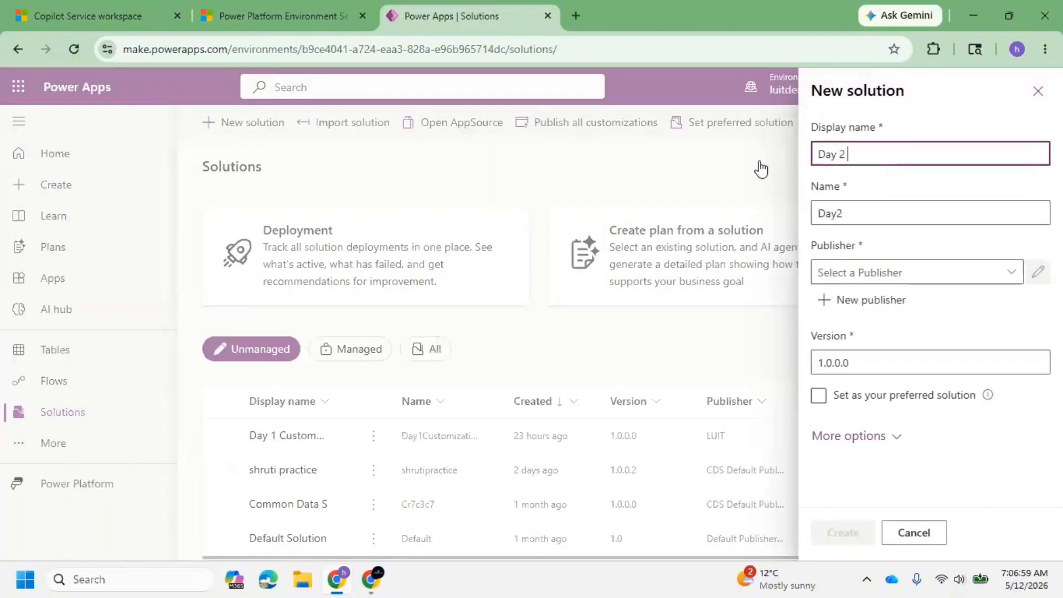
pyautogui.write(' Customi')
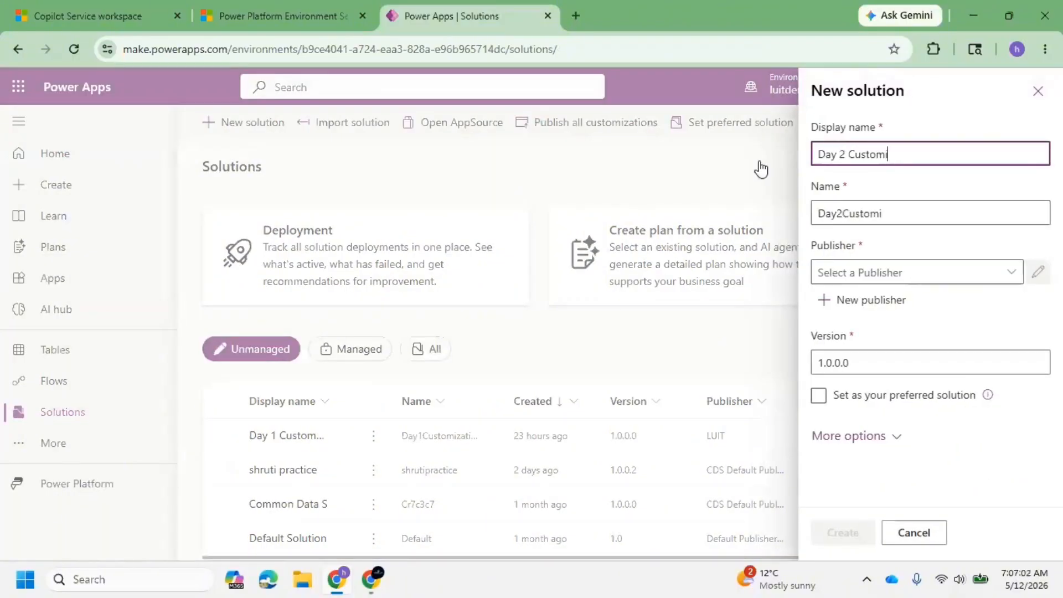
pyautogui.write('zations')
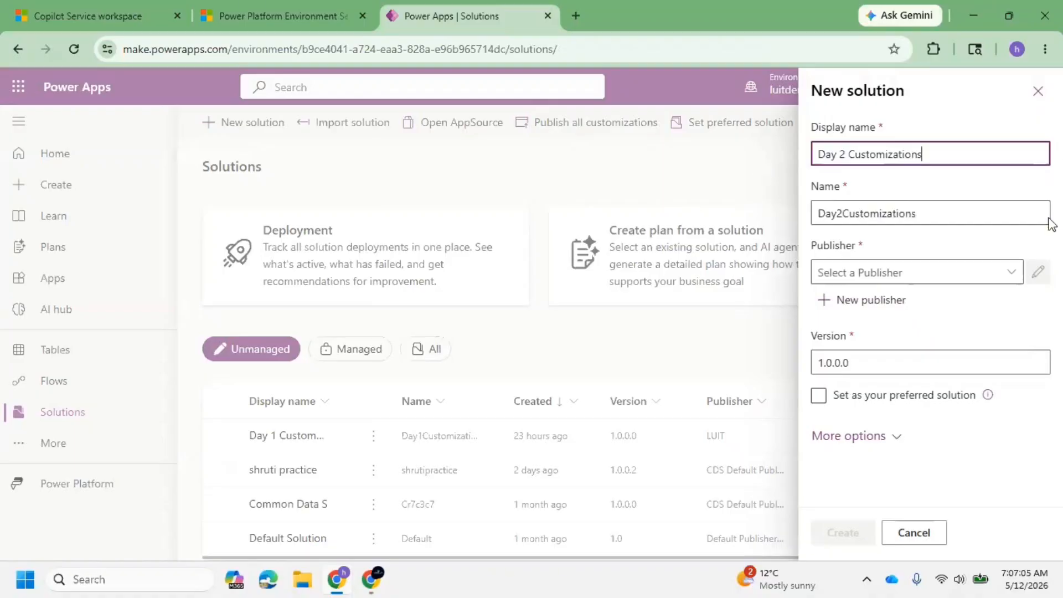
pyautogui.click(1005, 272)
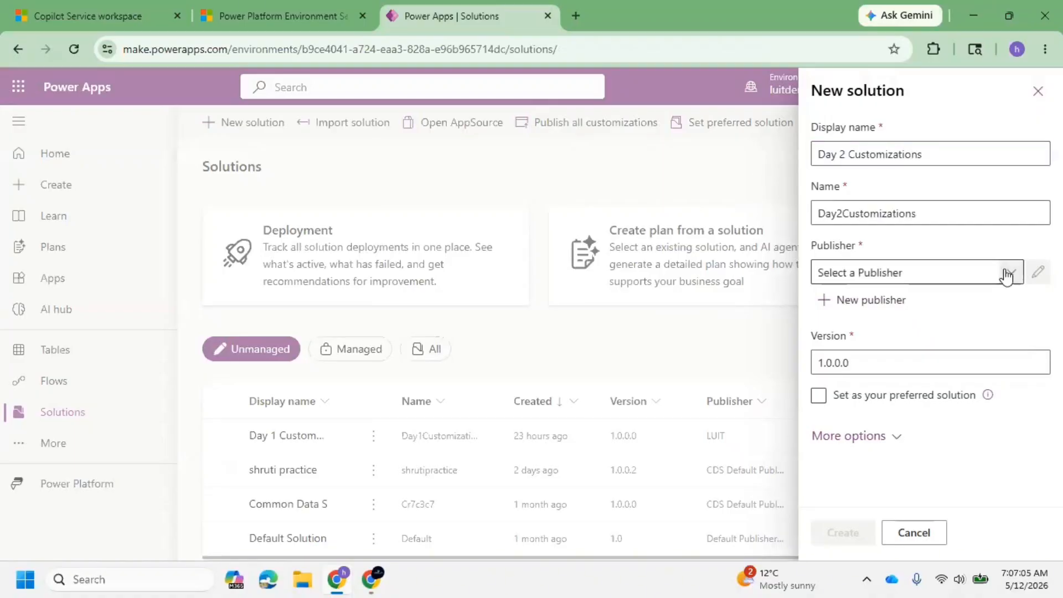
pyautogui.click(847, 354)
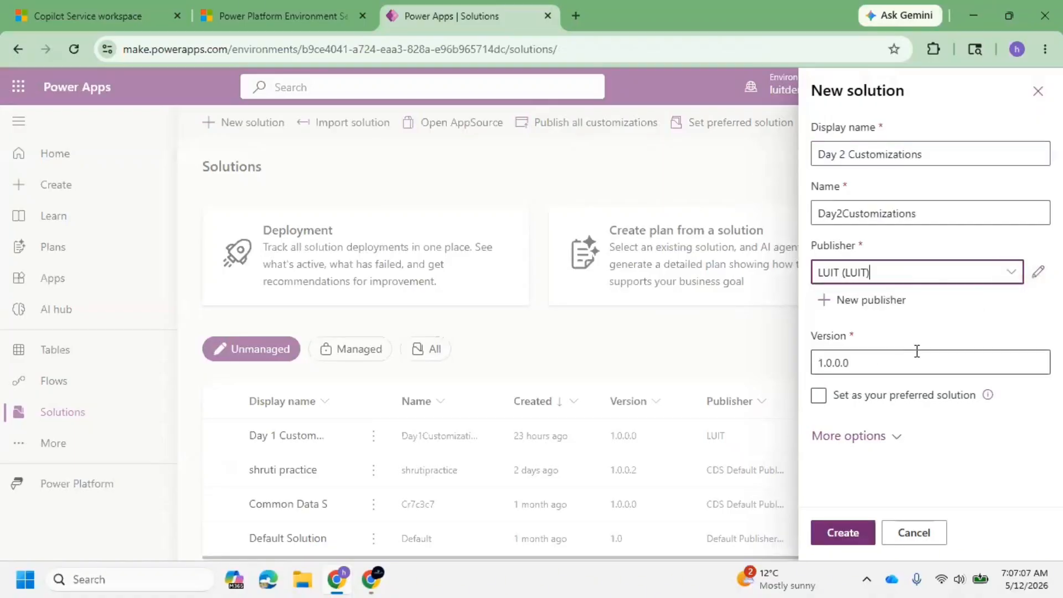
pyautogui.click(890, 398)
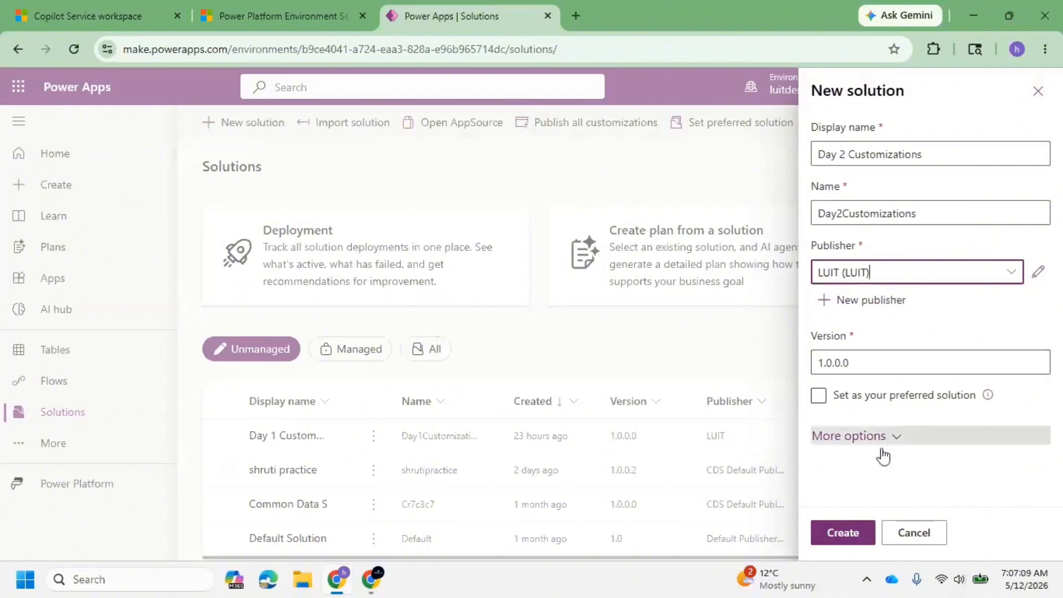
pyautogui.click(853, 534)
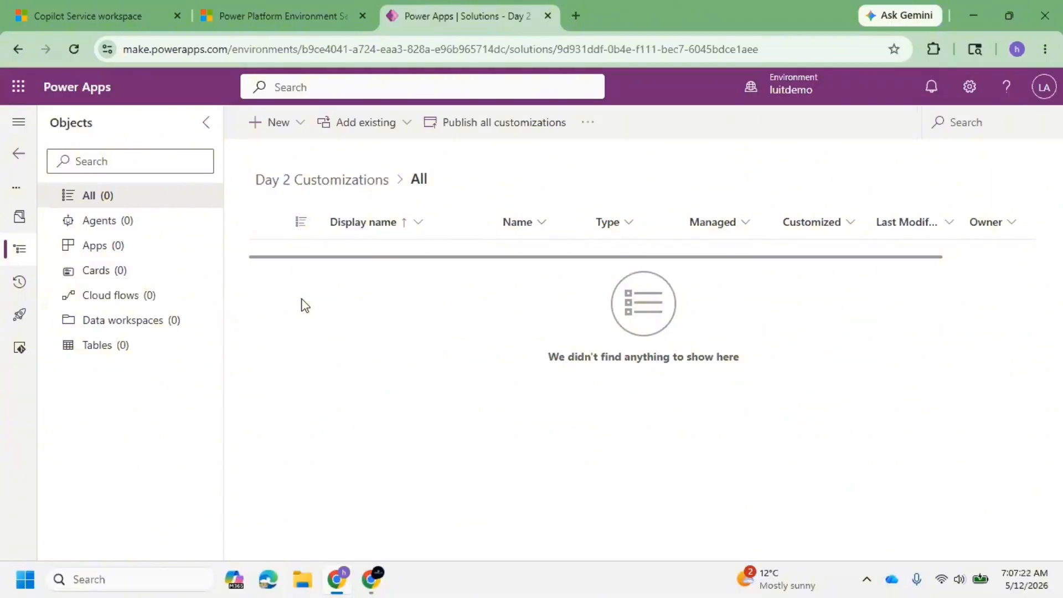
# Start a new table with advanced properties in the solution, give it the display name Trainings and expand its advanced options.
pyautogui.click(284, 122)
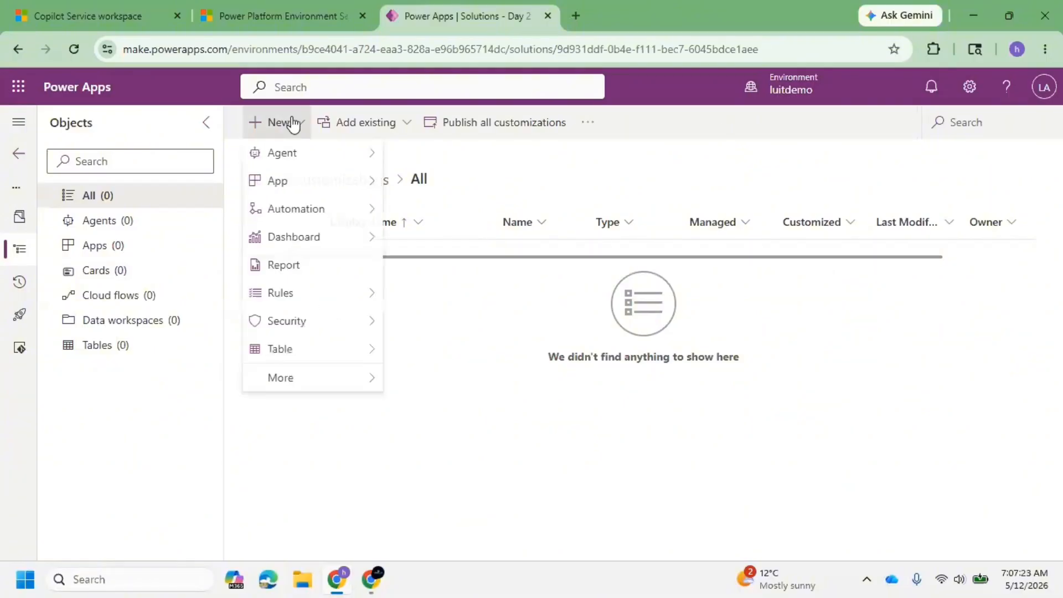
pyautogui.moveTo(297, 351)
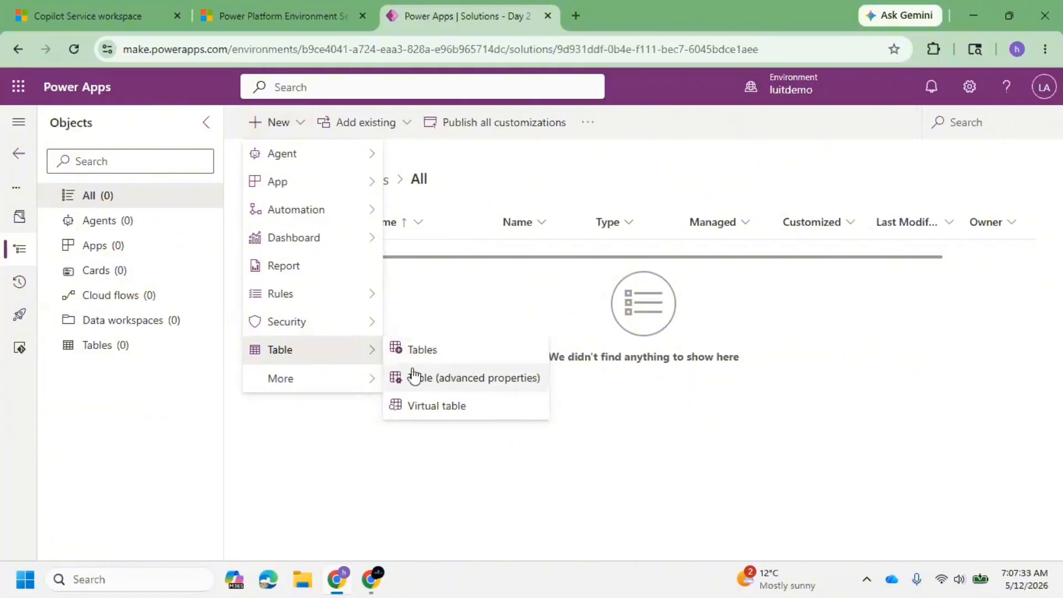
pyautogui.click(468, 378)
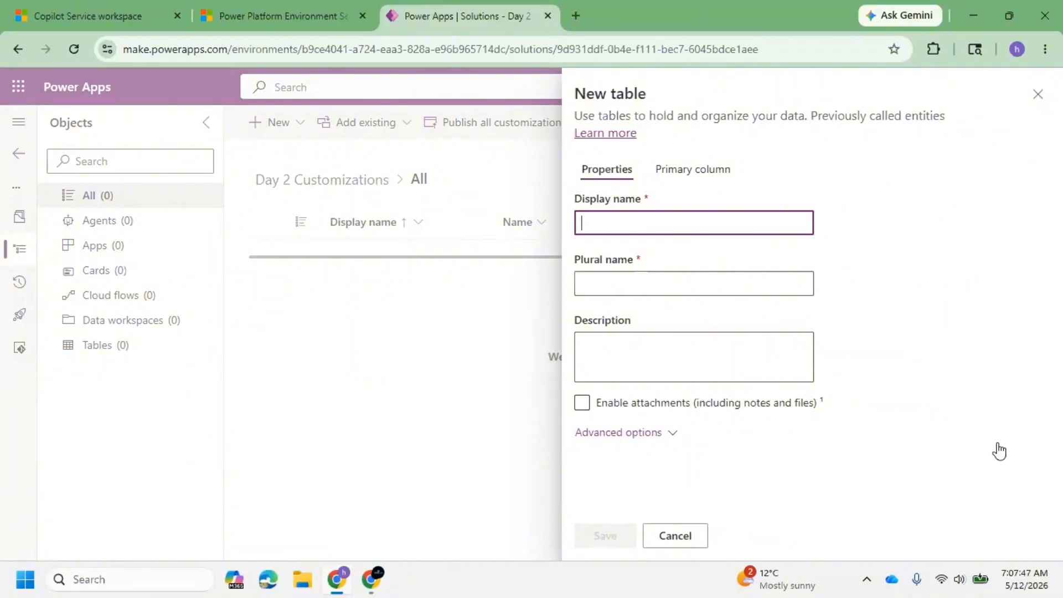
pyautogui.write('Trainings')
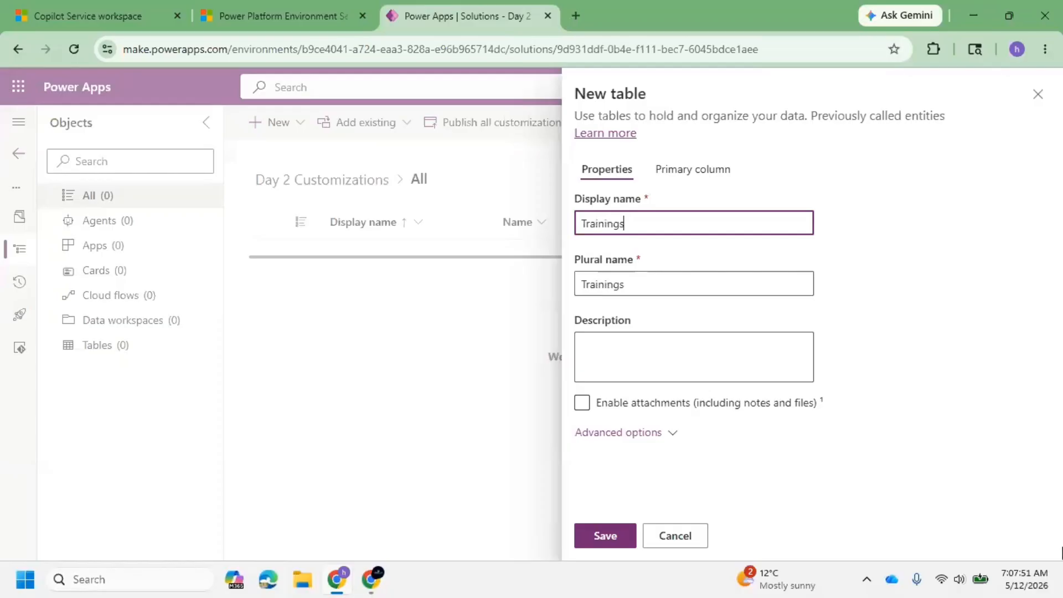
pyautogui.click(668, 437)
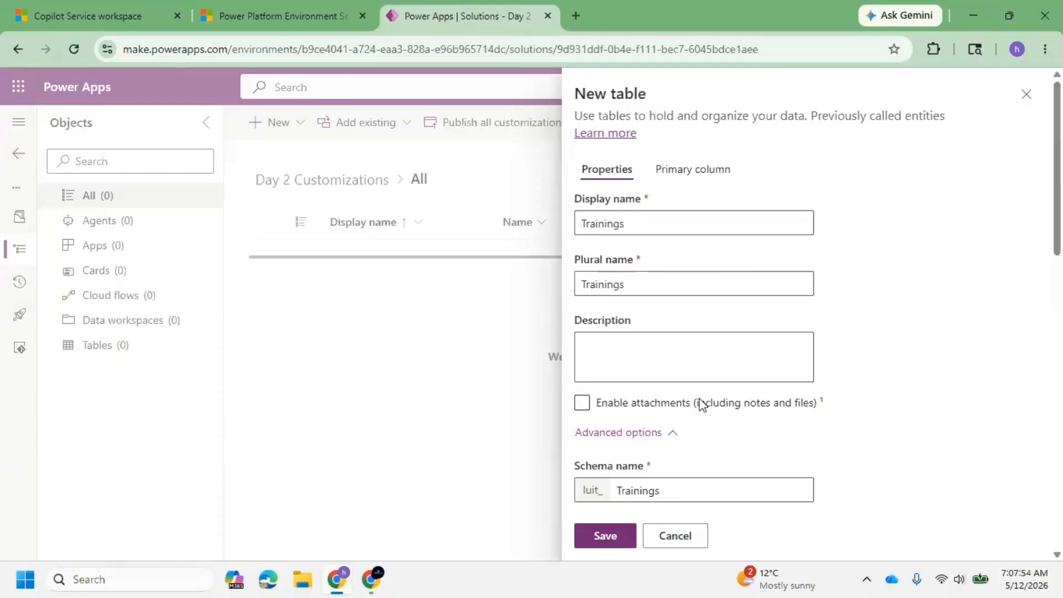
pyautogui.click(806, 410)
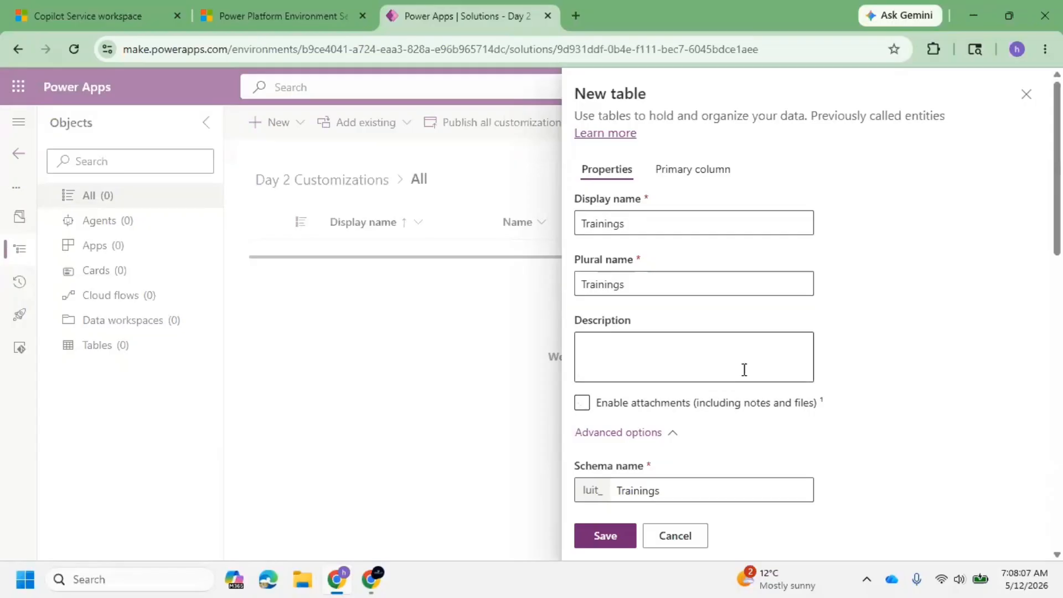
pyautogui.scroll(-4, 675, 358)
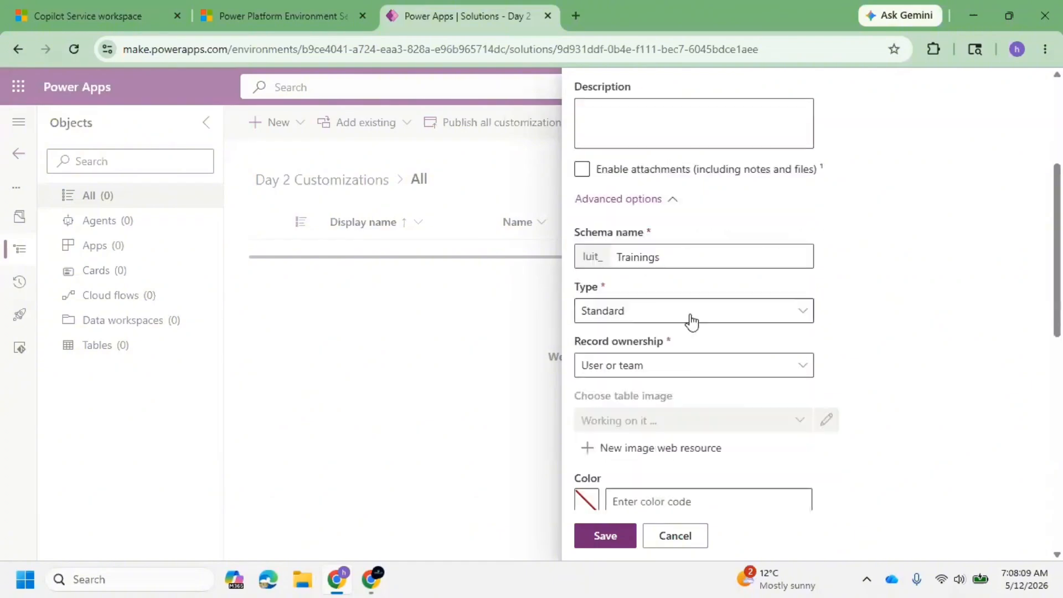
pyautogui.click(649, 172)
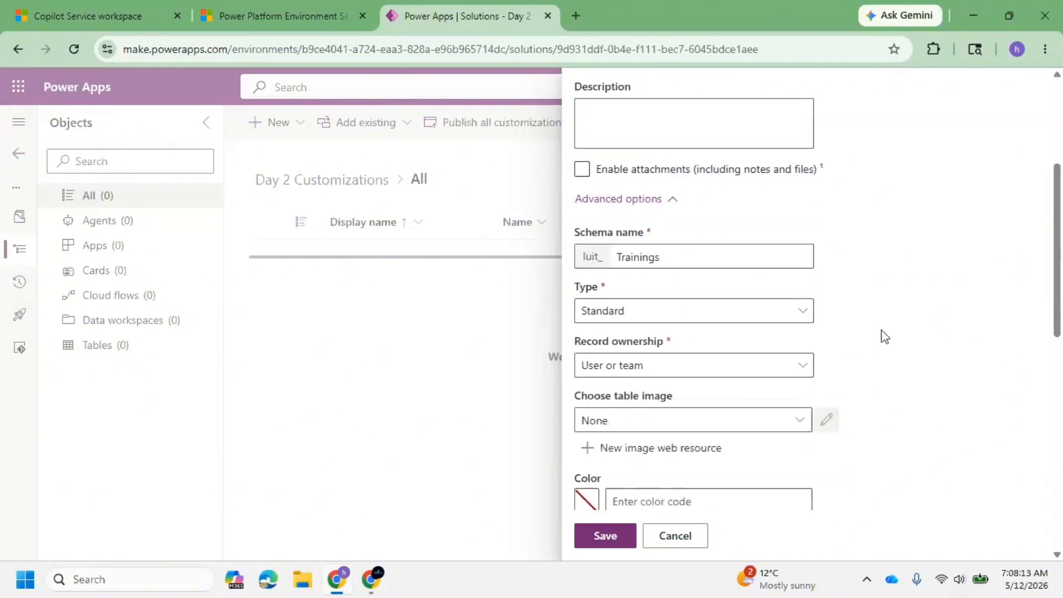
# Switch to Copilot Service workspace and open a blank note from the timeline of the TEST CASE record.
pyautogui.click(86, 7)
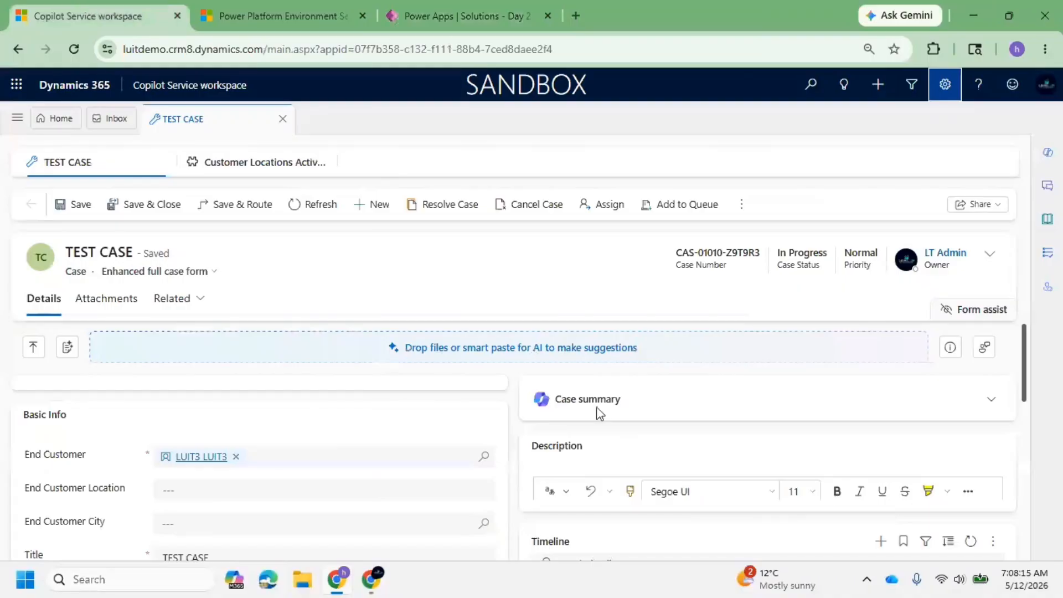
pyautogui.scroll(-3, 599, 412)
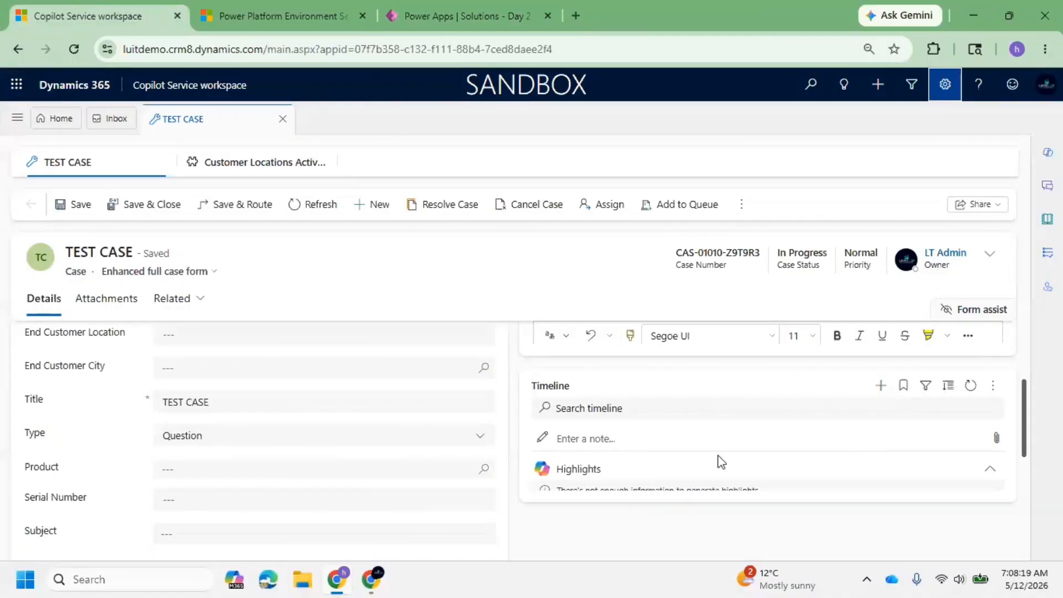
pyautogui.click(884, 387)
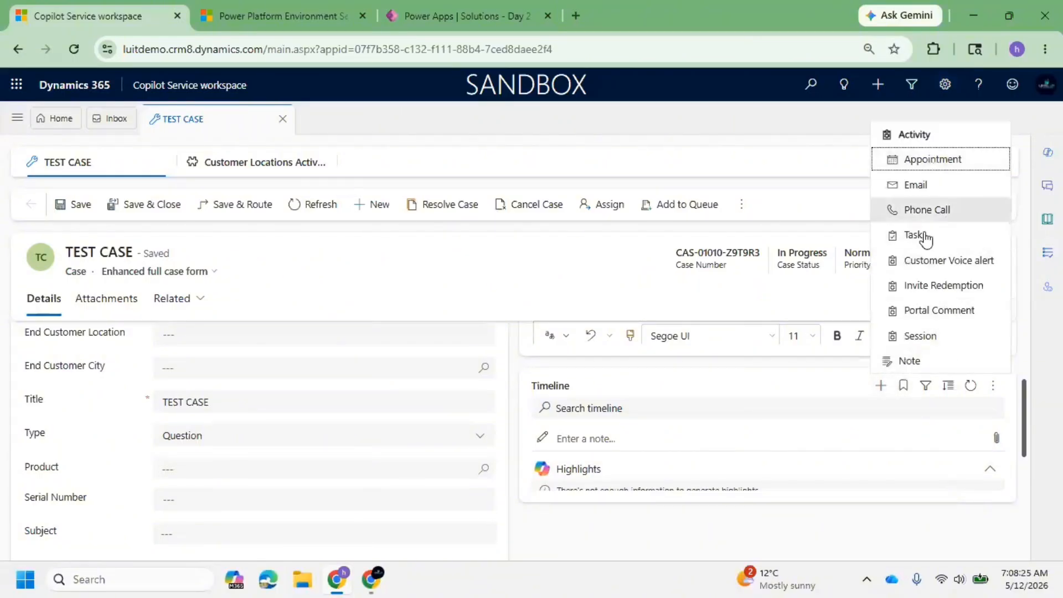
pyautogui.click(917, 360)
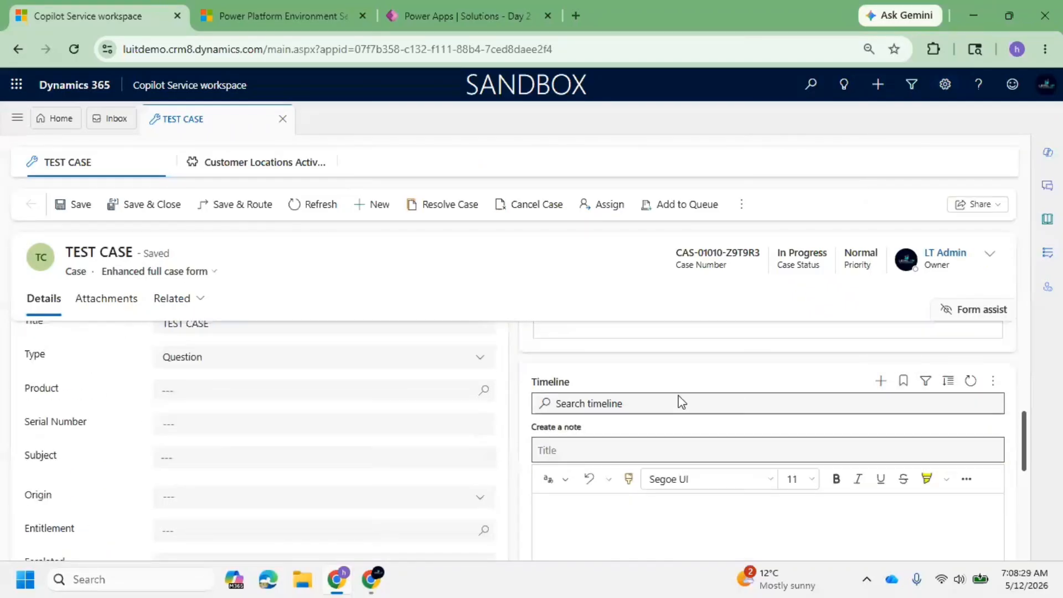
pyautogui.scroll(3, 683, 410)
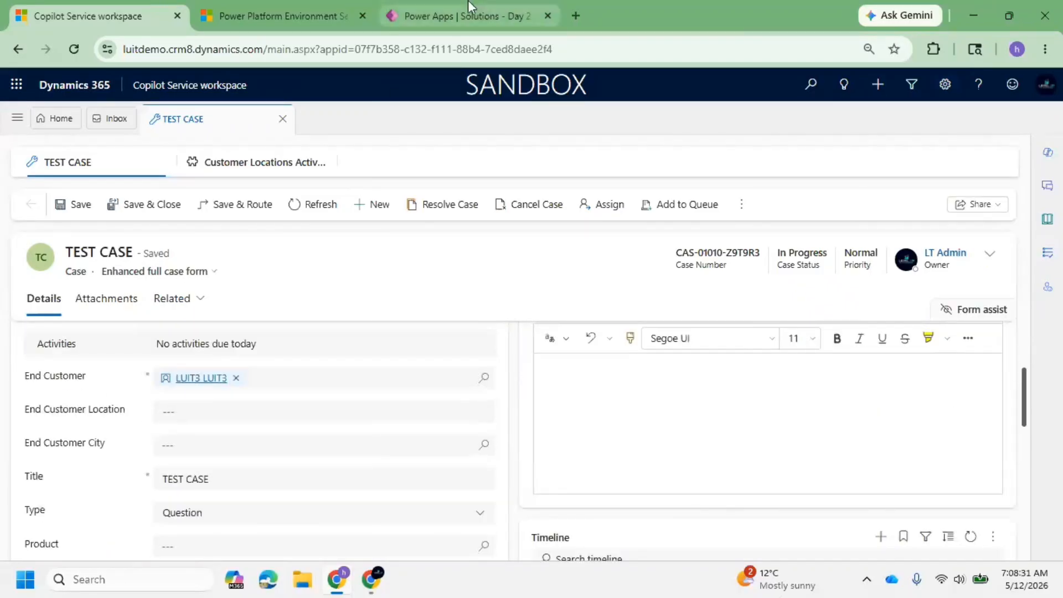
# Return to Power Apps, enable attachments including notes and files for the Trainings table, and show the available table types.
pyautogui.click(468, 15)
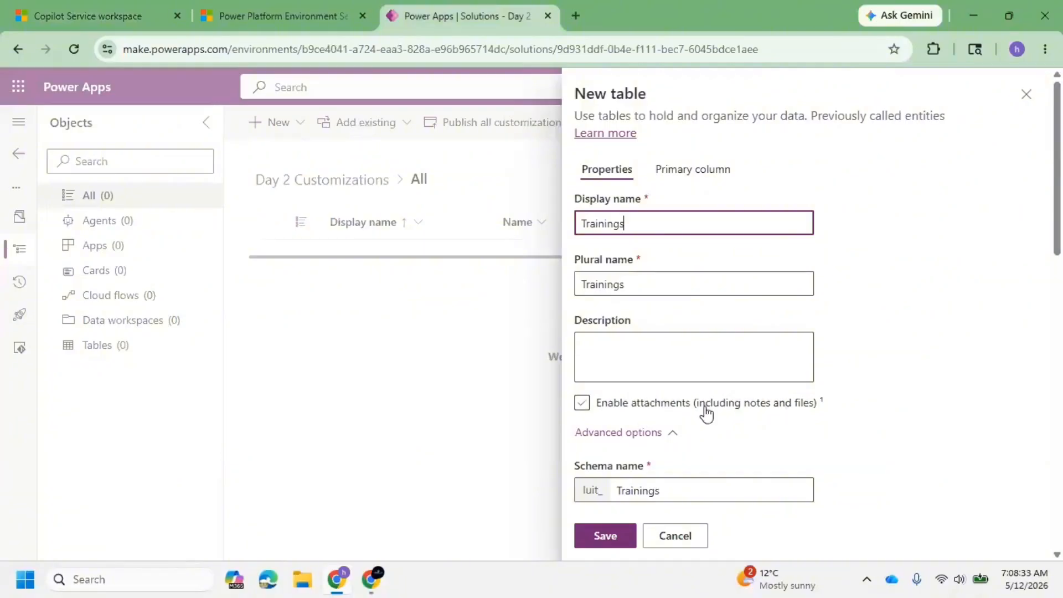
pyautogui.click(582, 402)
pyautogui.scroll(-5, 673, 349)
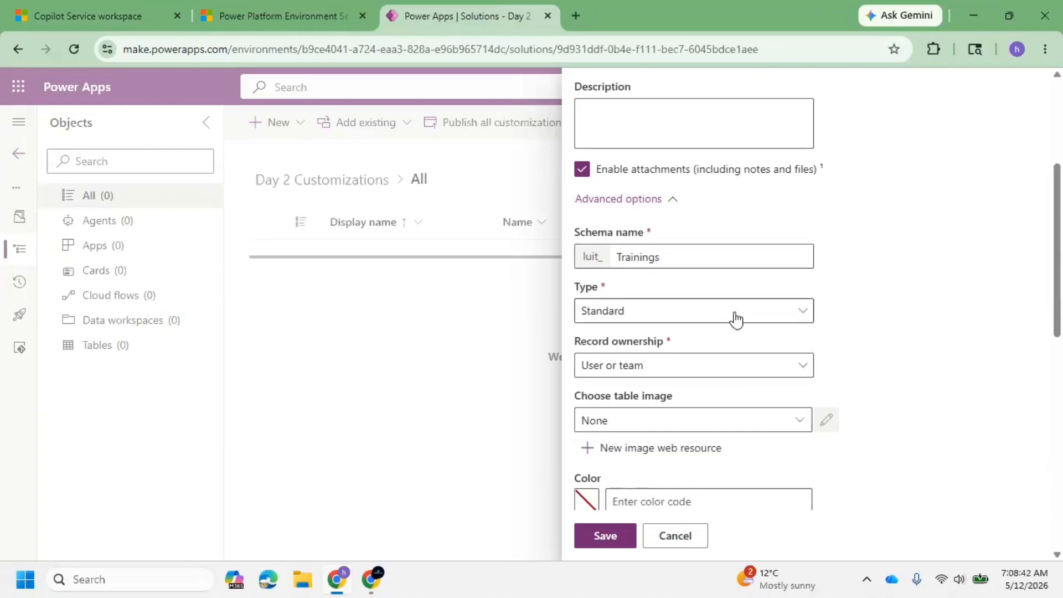
pyautogui.click(736, 319)
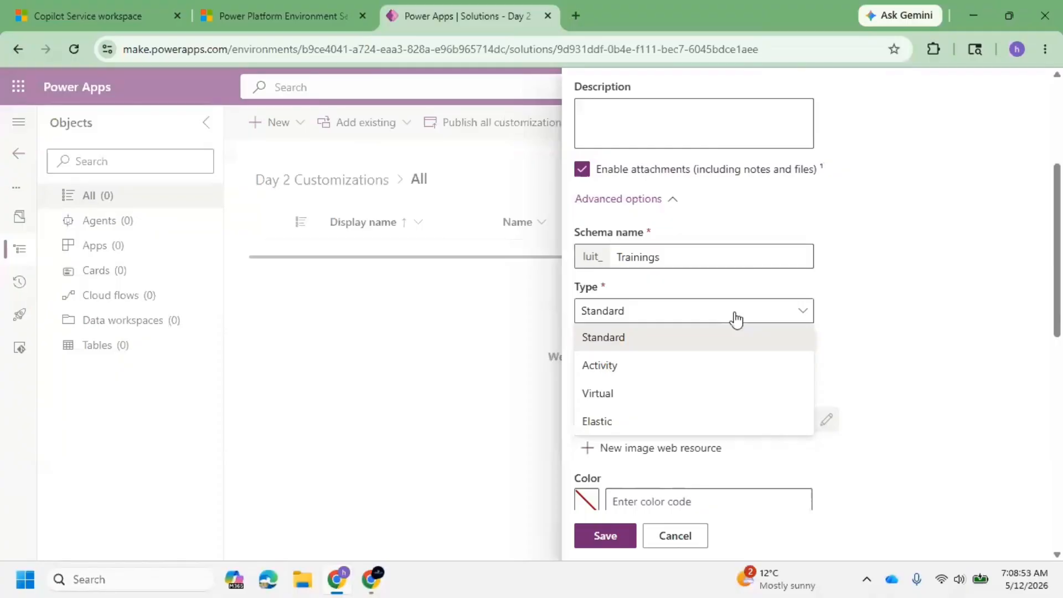
# Switch to Copilot Service workspace and show the activity types that can be added to the TEST CASE timeline.
pyautogui.click(60, 7)
pyautogui.scroll(-1, 581, 391)
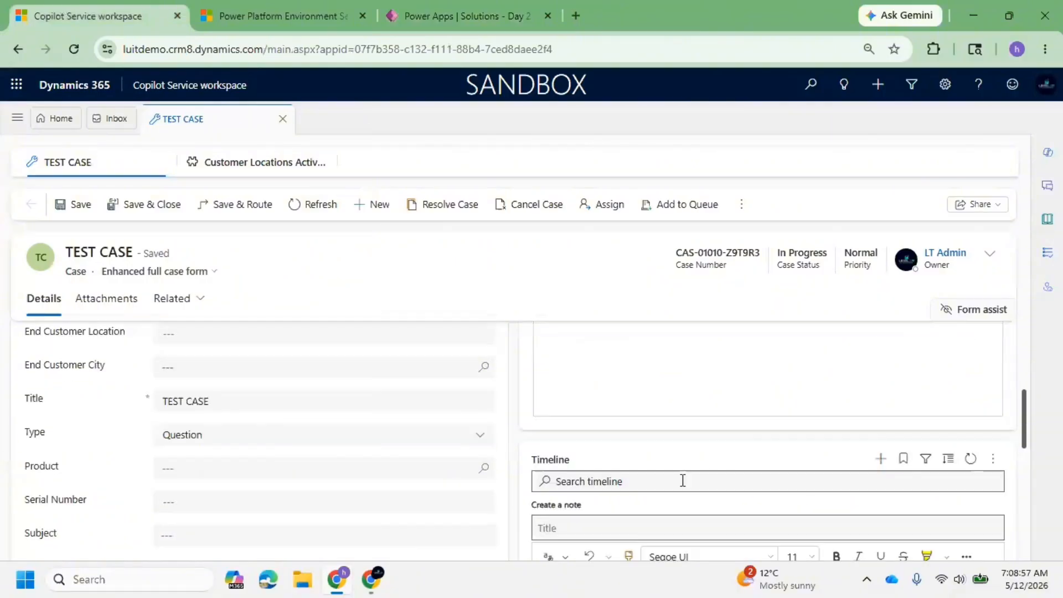
pyautogui.click(879, 460)
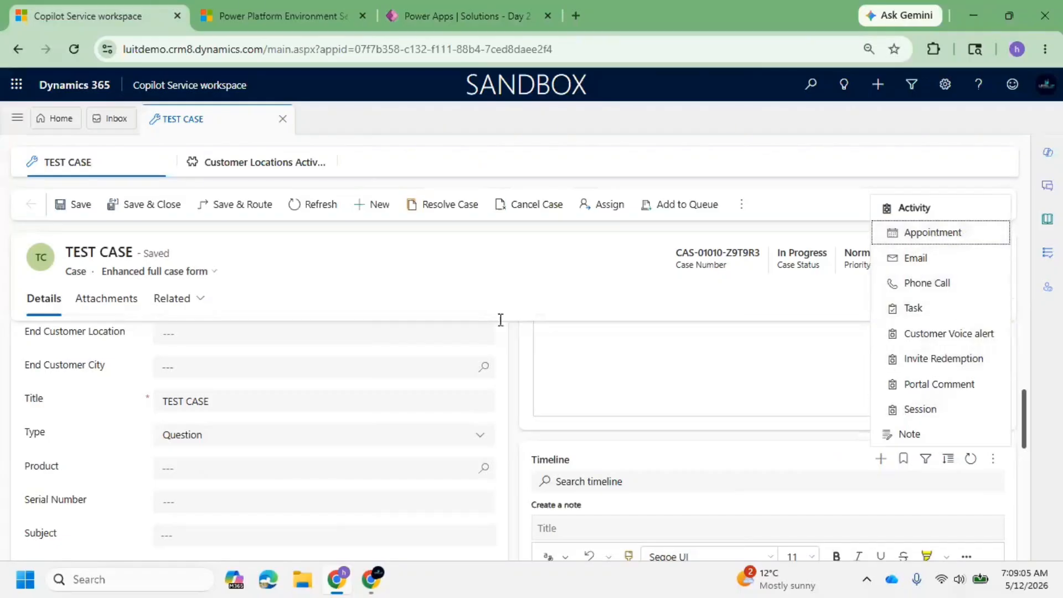
# Return to Power Apps, review the table types available for the Trainings table and choose Standard.
pyautogui.click(469, 8)
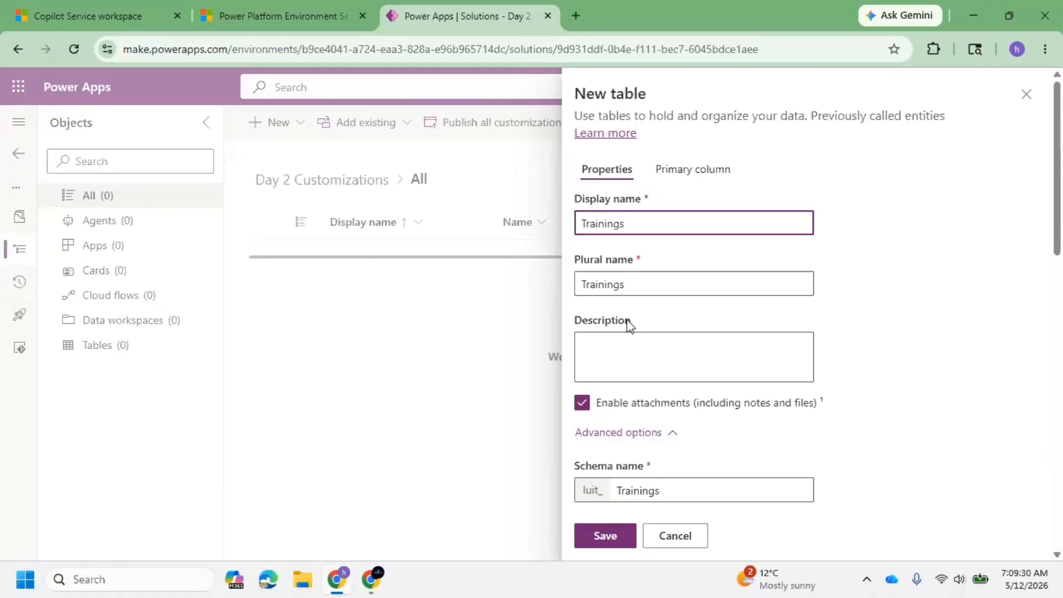
pyautogui.scroll(-5, 797, 294)
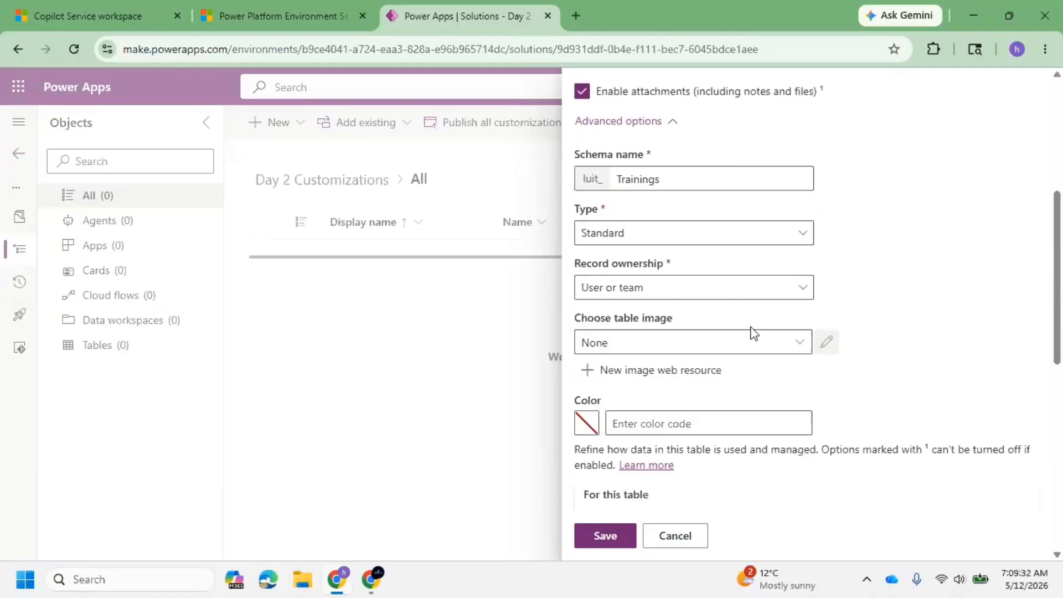
pyautogui.click(637, 236)
pyautogui.doubleClick(652, 265)
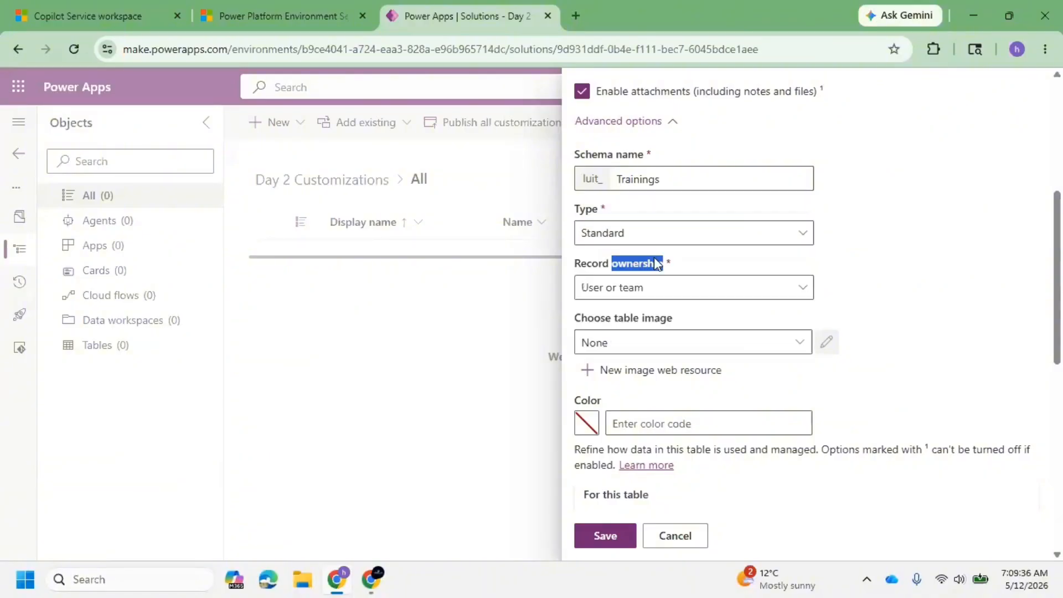
pyautogui.click(681, 233)
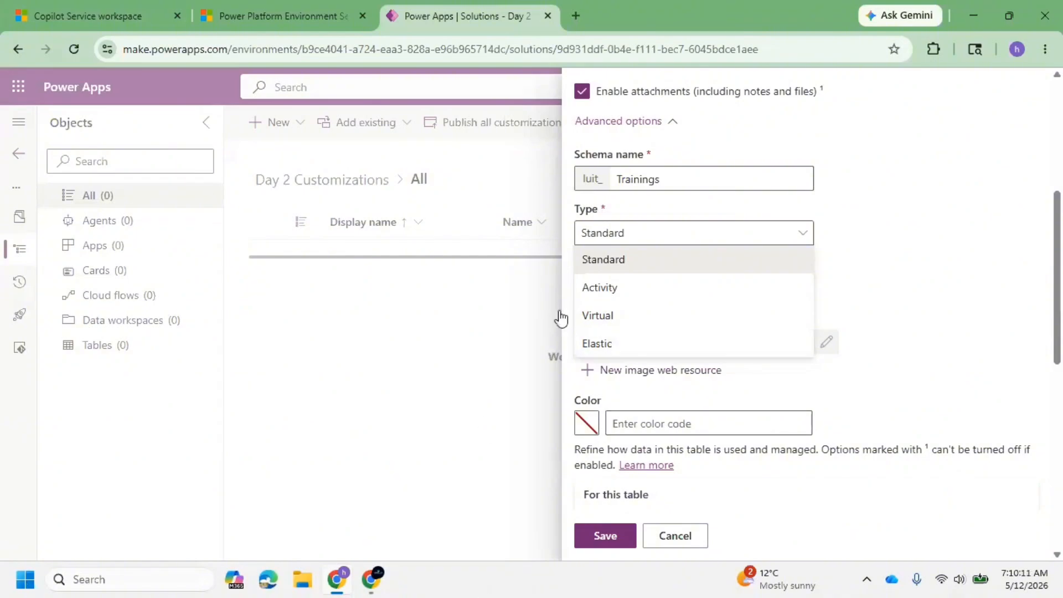
pyautogui.doubleClick(636, 261)
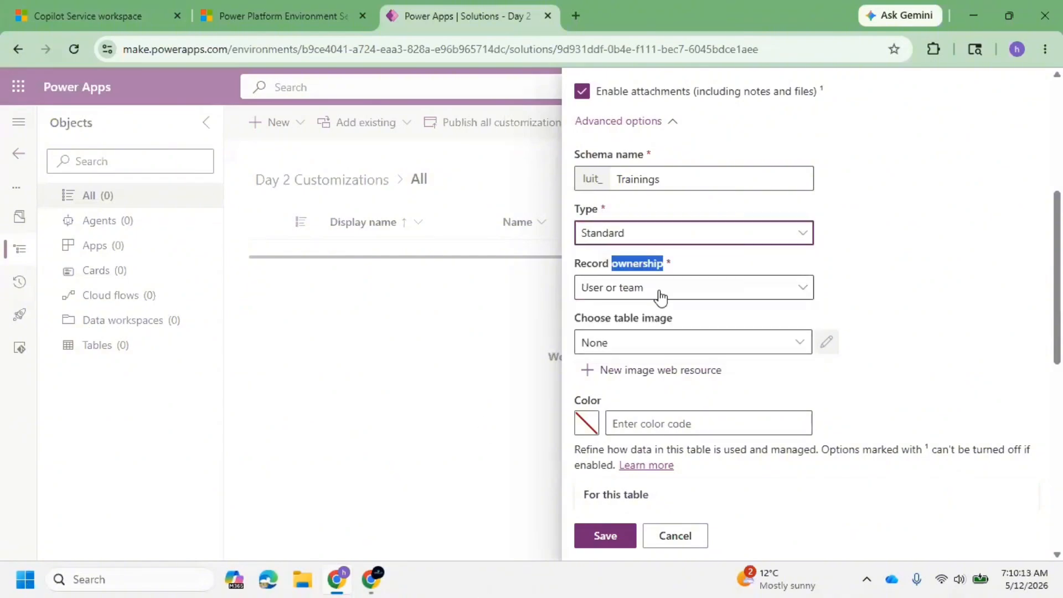
pyautogui.click(808, 275)
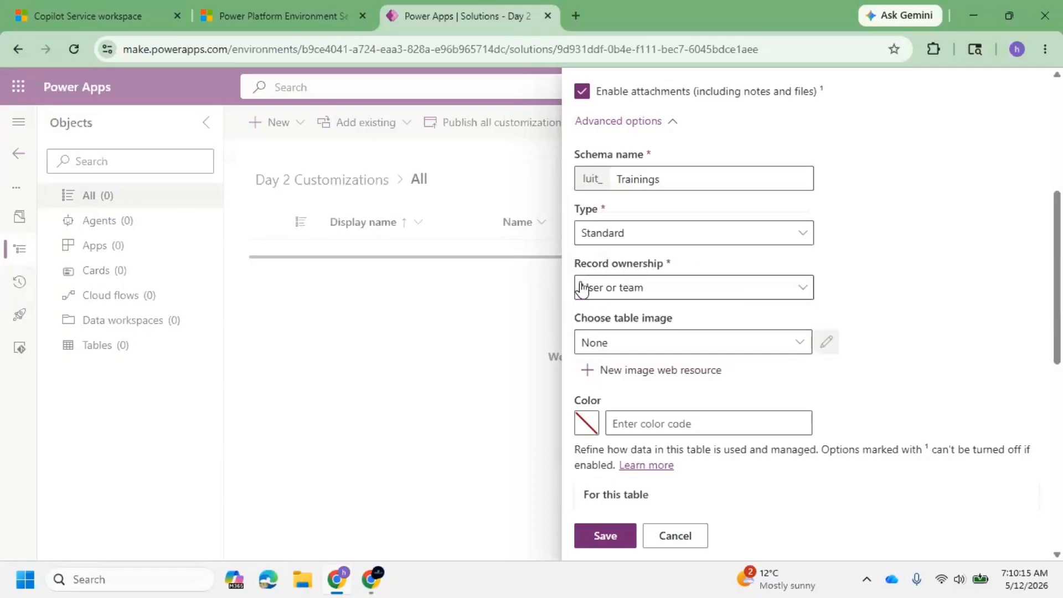
# Switch to Copilot Service workspace and open the HYDERABAD record from the Active Customer Locations view.
pyautogui.click(79, 1)
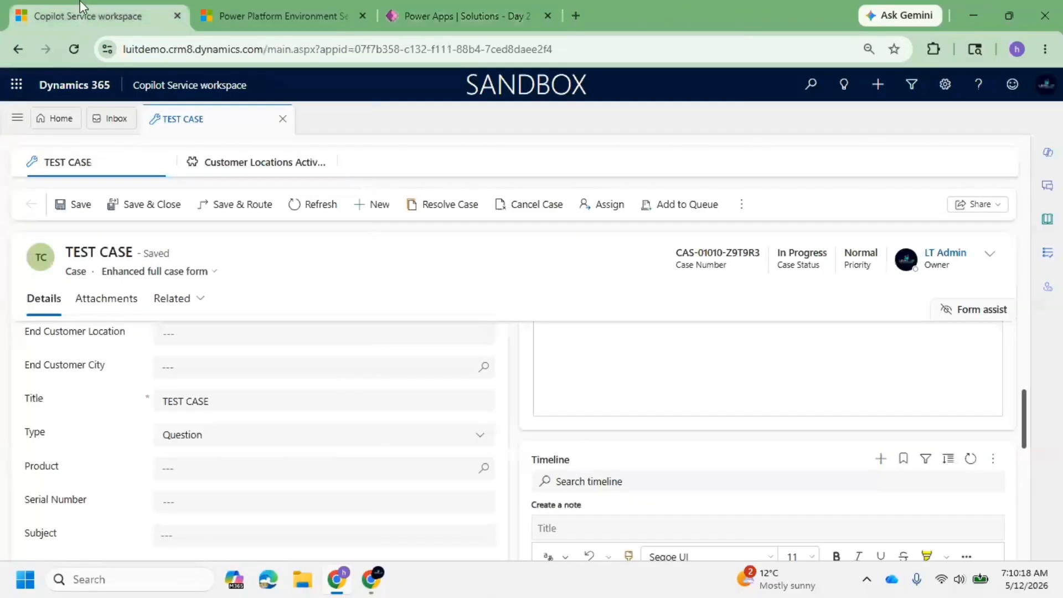
pyautogui.click(255, 166)
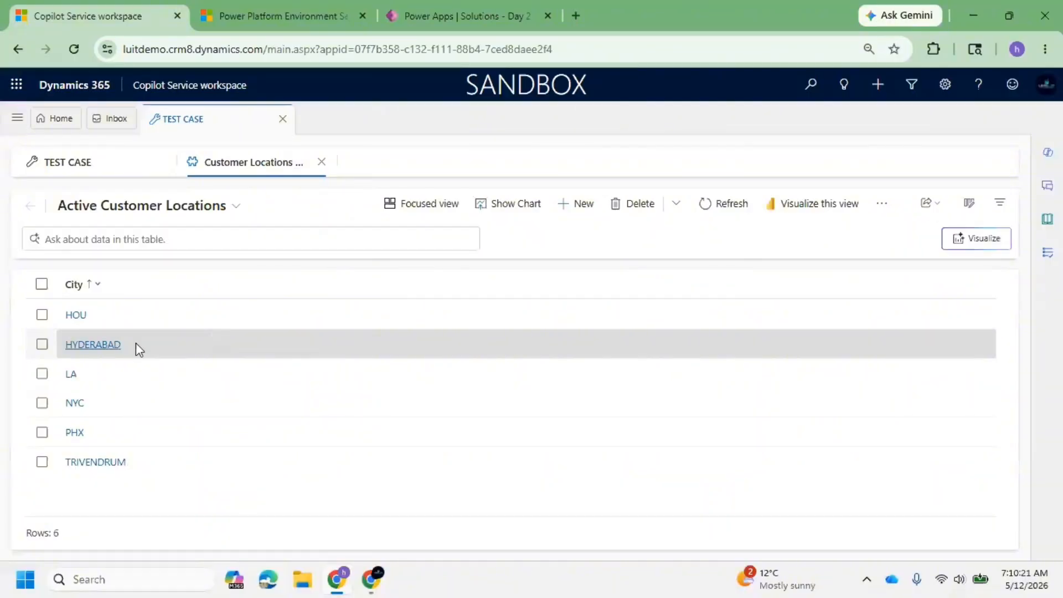
pyautogui.click(109, 345)
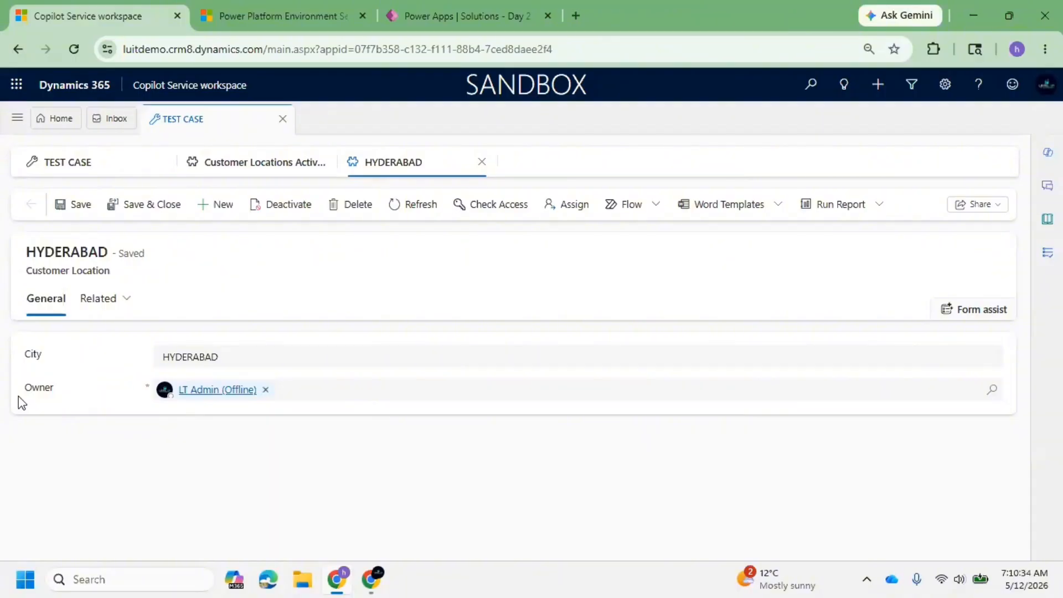
# Return to Power Apps and set the Trainings table's record ownership to Organization.
pyautogui.click(426, 1)
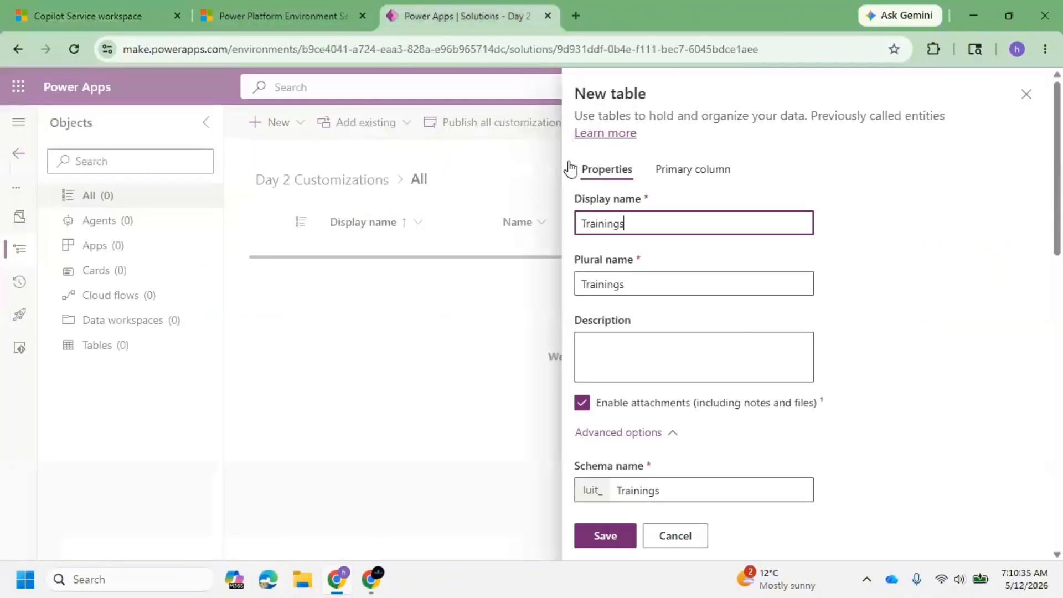
pyautogui.scroll(-1, 690, 401)
pyautogui.scroll(-4, 690, 401)
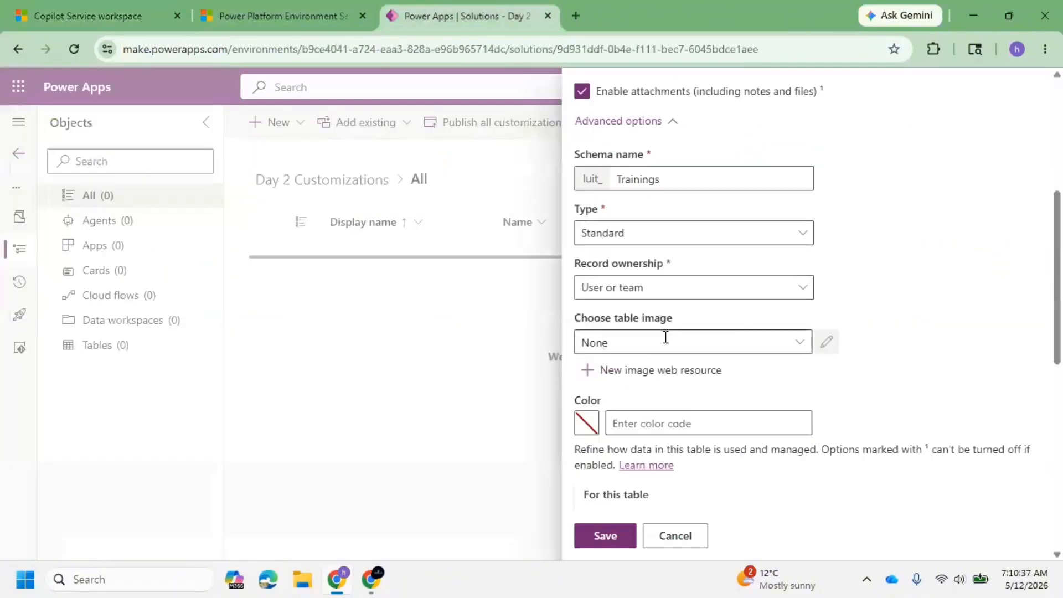
pyautogui.click(761, 294)
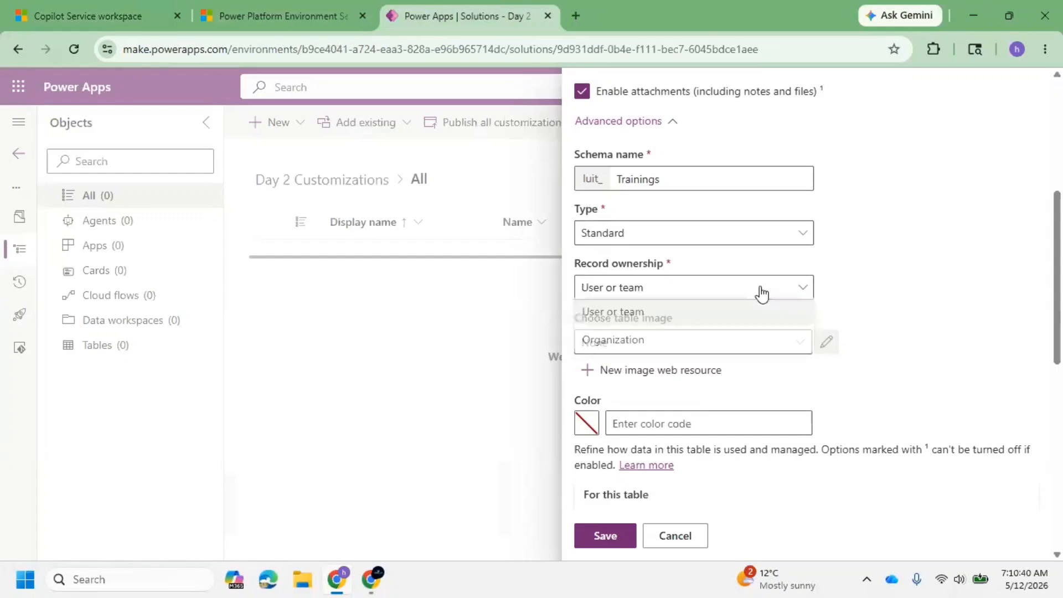
pyautogui.click(673, 342)
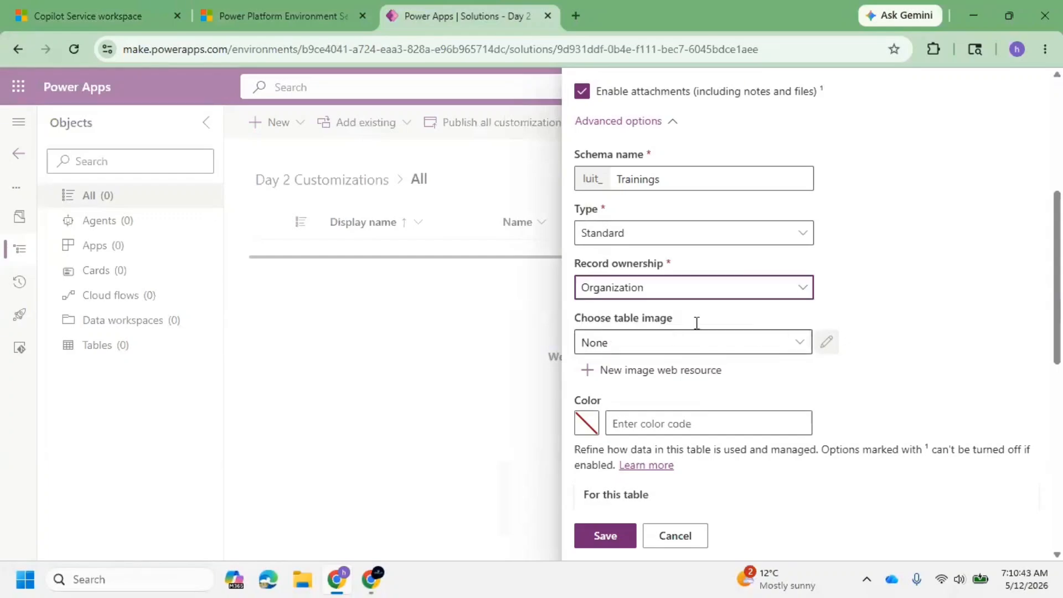
pyautogui.scroll(-5, 674, 312)
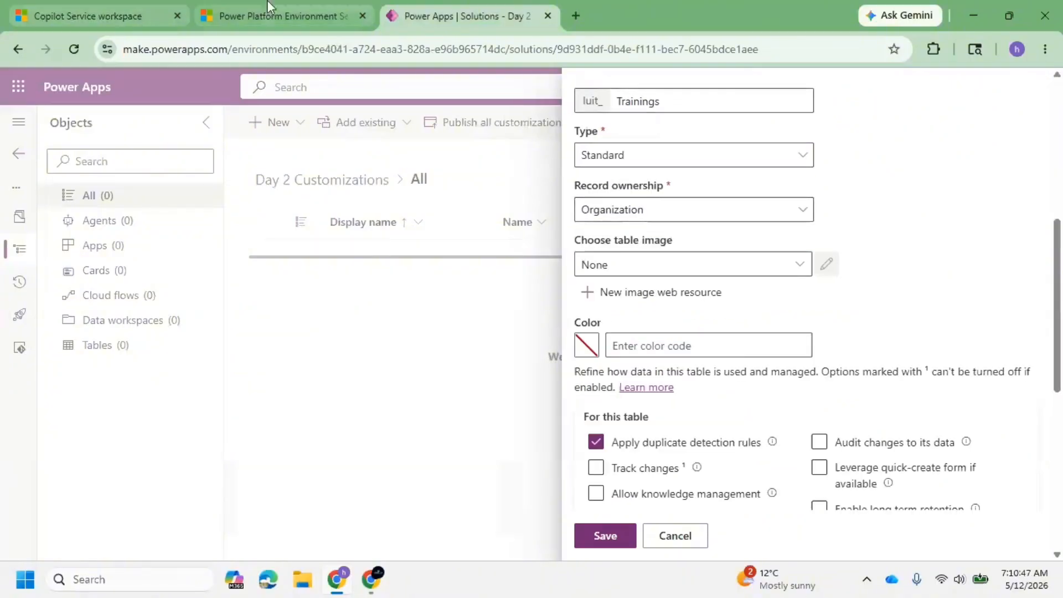
# Check the Owner field of the HYDERABAD record in Copilot Service workspace, and save the Trainings table in Power Apps.
pyautogui.click(131, 10)
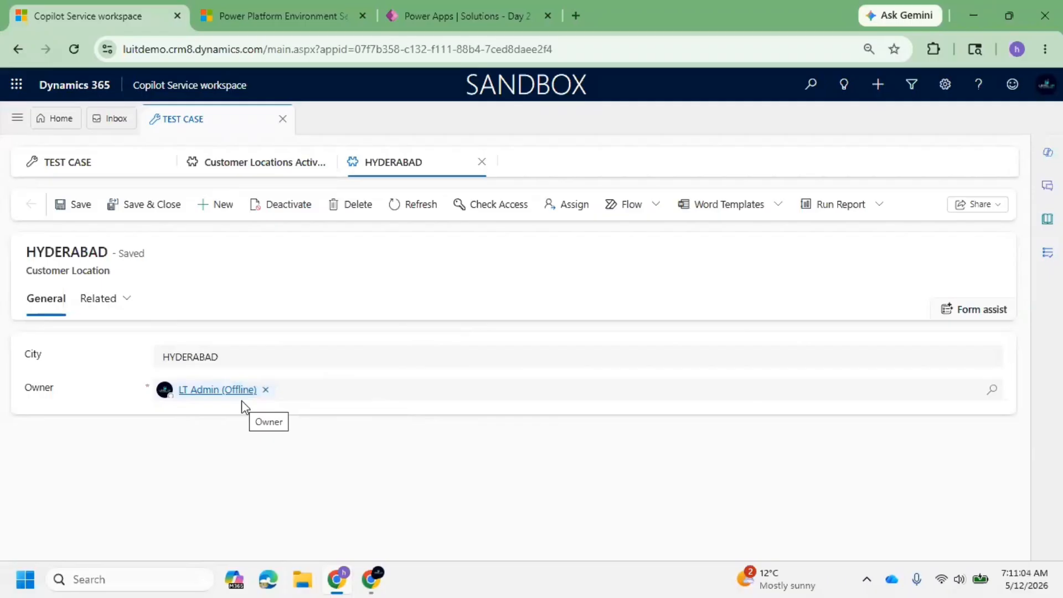
pyautogui.click(406, 14)
pyautogui.scroll(-9, 638, 311)
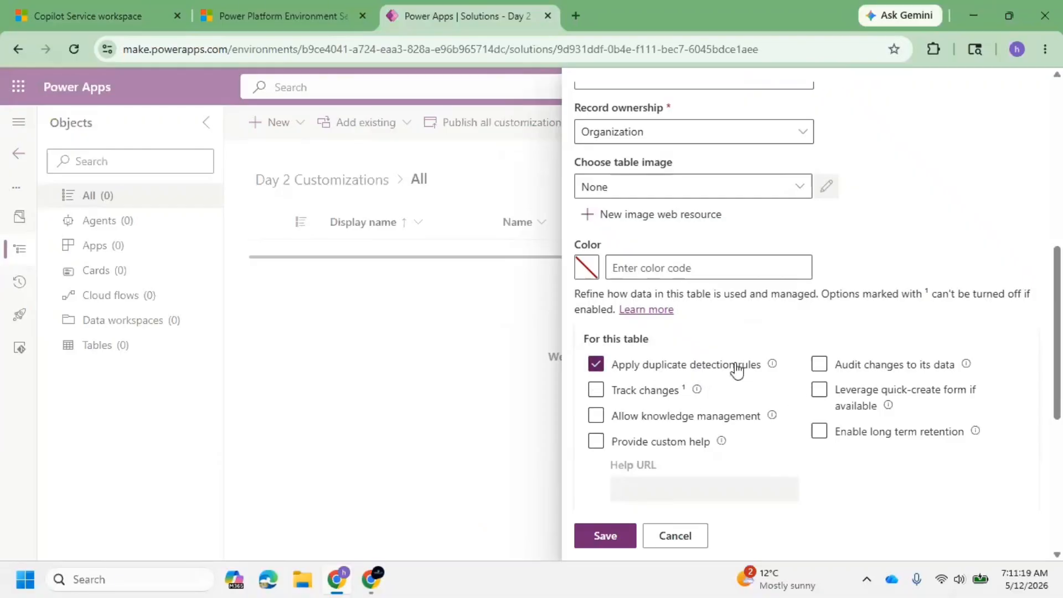
pyautogui.scroll(-5, 715, 366)
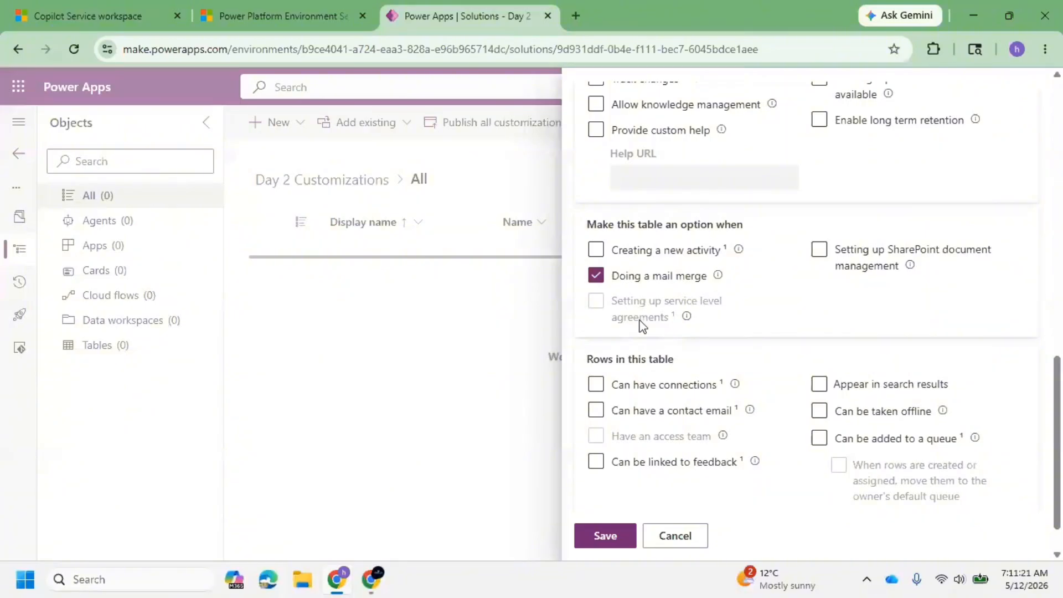
pyautogui.scroll(-1, 687, 299)
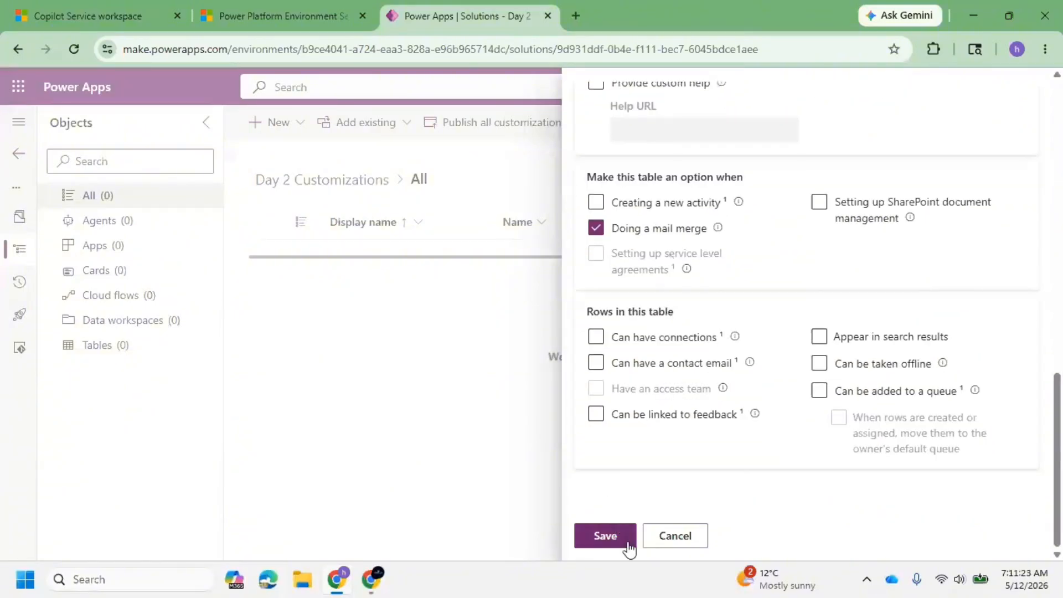
pyautogui.click(605, 536)
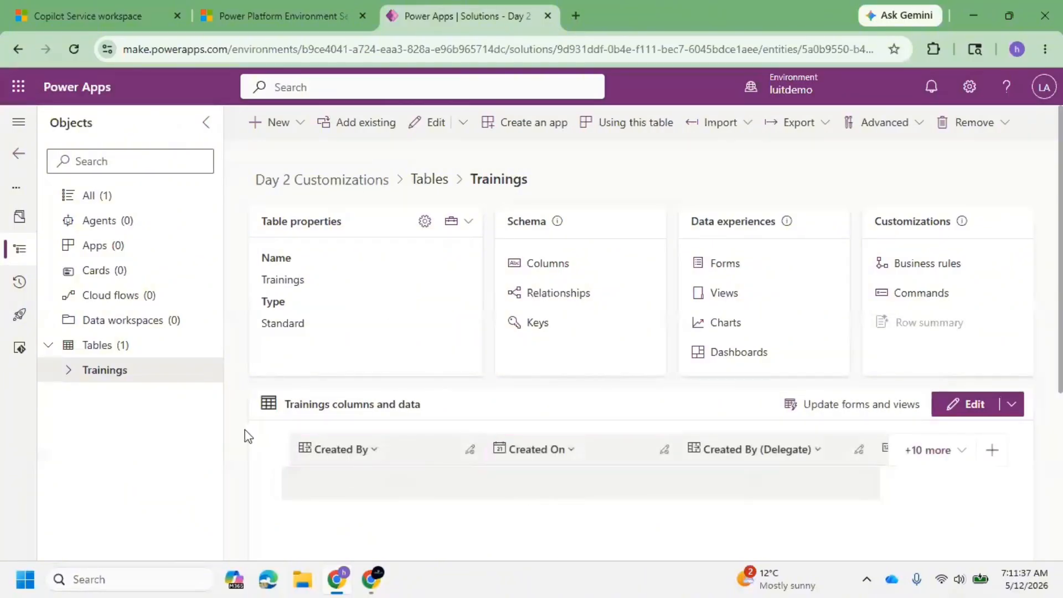
# Expand the Trainings table in the solution and look through its columns, forms, views, charts, dashboards and business rules.
pyautogui.click(68, 382)
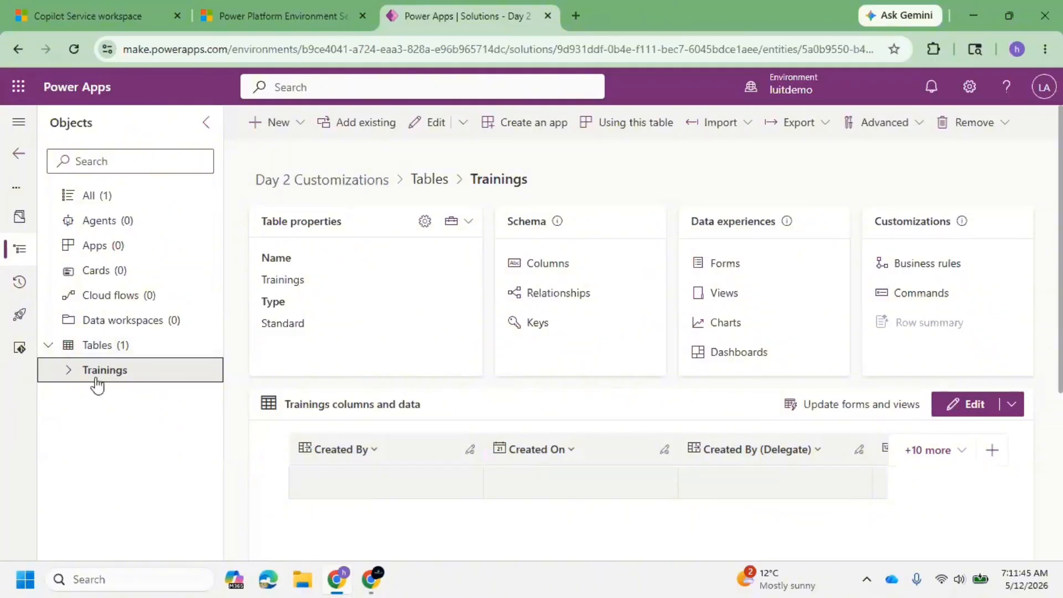
pyautogui.click(68, 371)
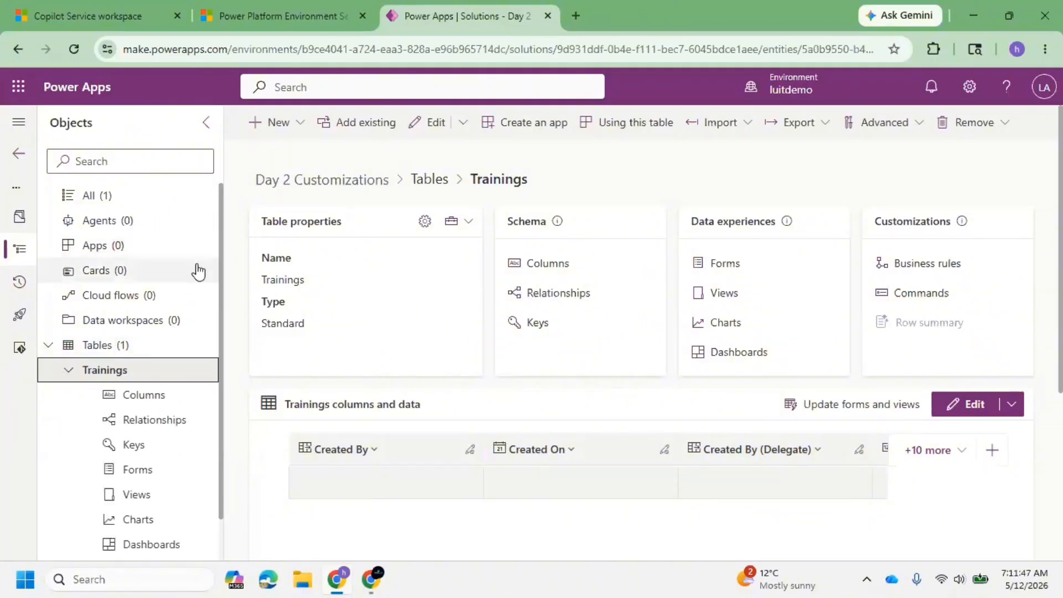
pyautogui.scroll(-1, 202, 276)
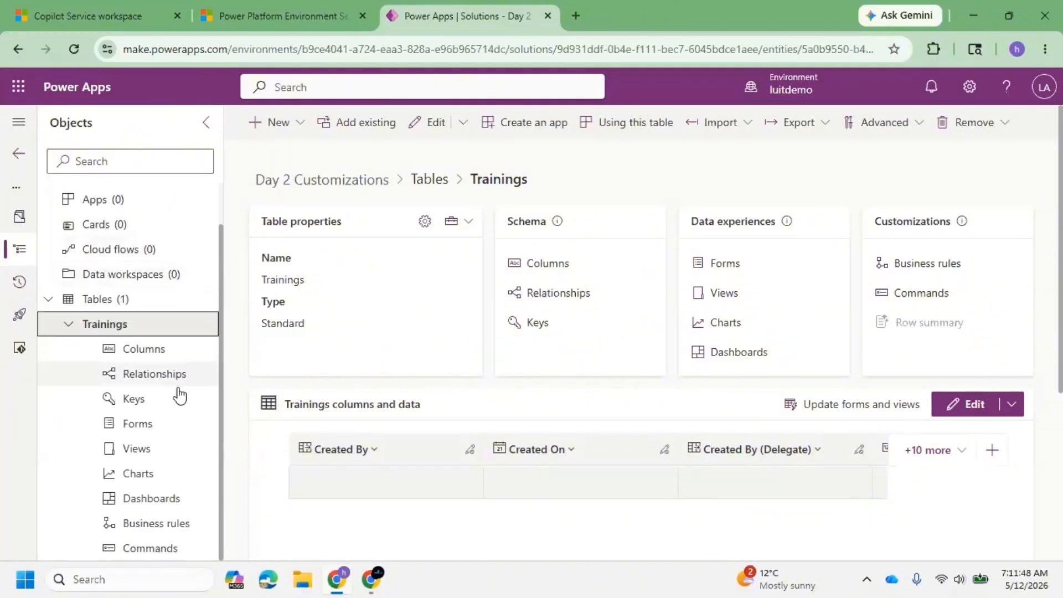
pyautogui.click(137, 359)
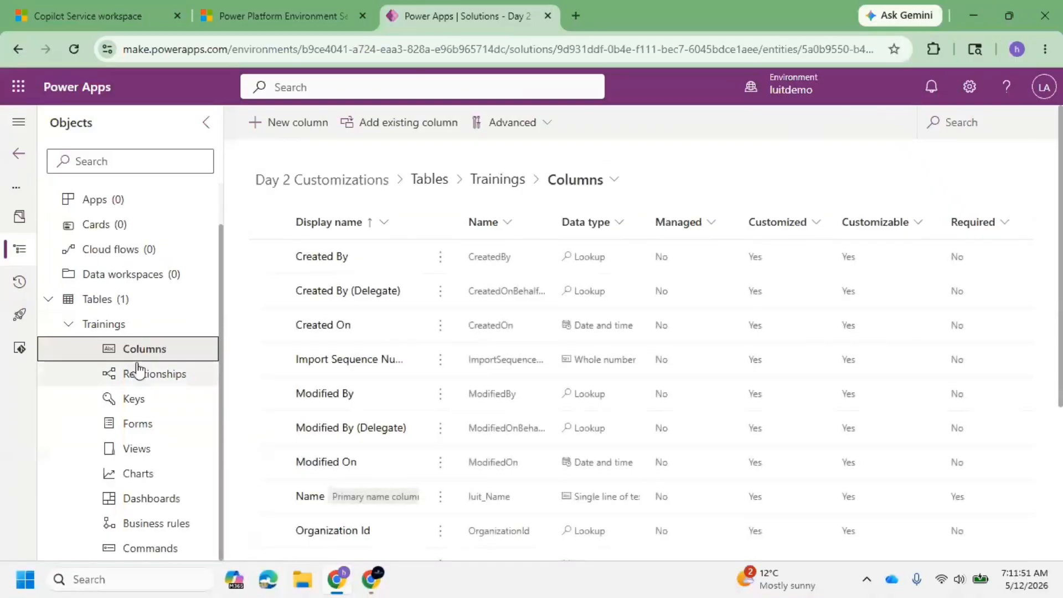
pyautogui.click(158, 434)
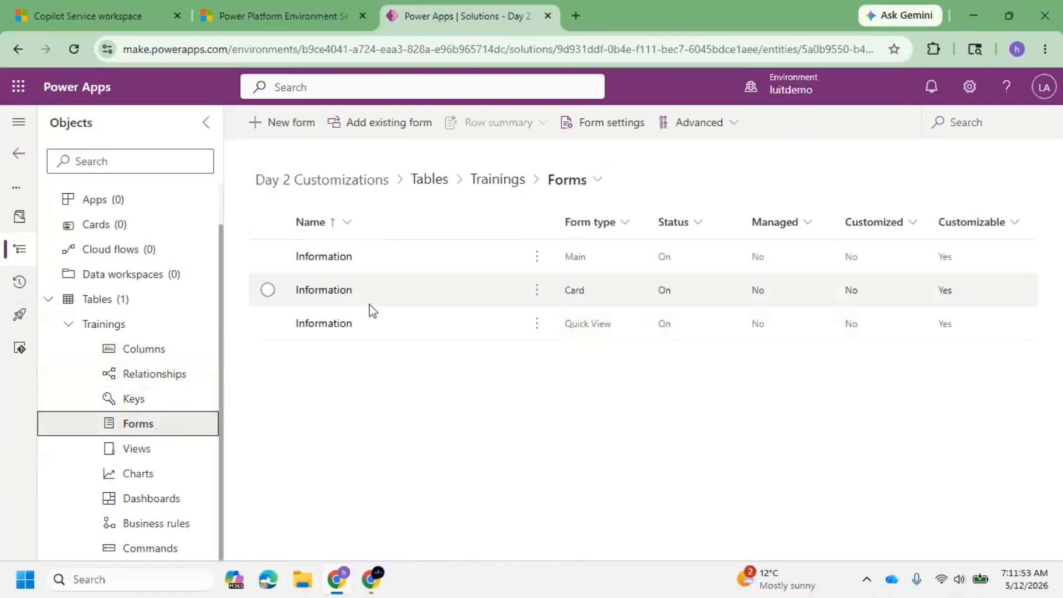
pyautogui.click(153, 458)
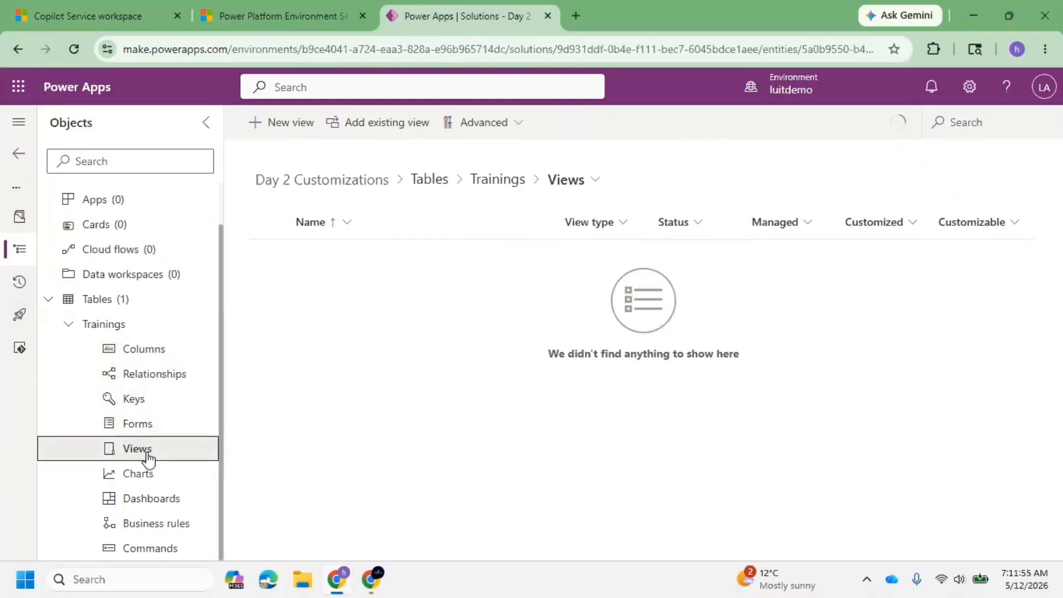
pyautogui.click(142, 478)
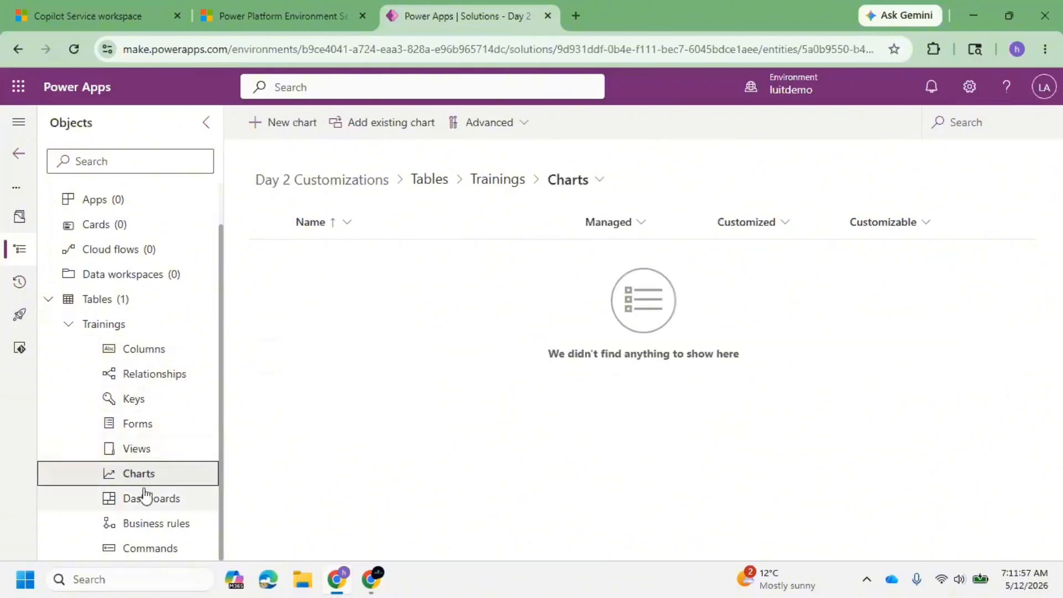
pyautogui.click(145, 503)
pyautogui.click(157, 523)
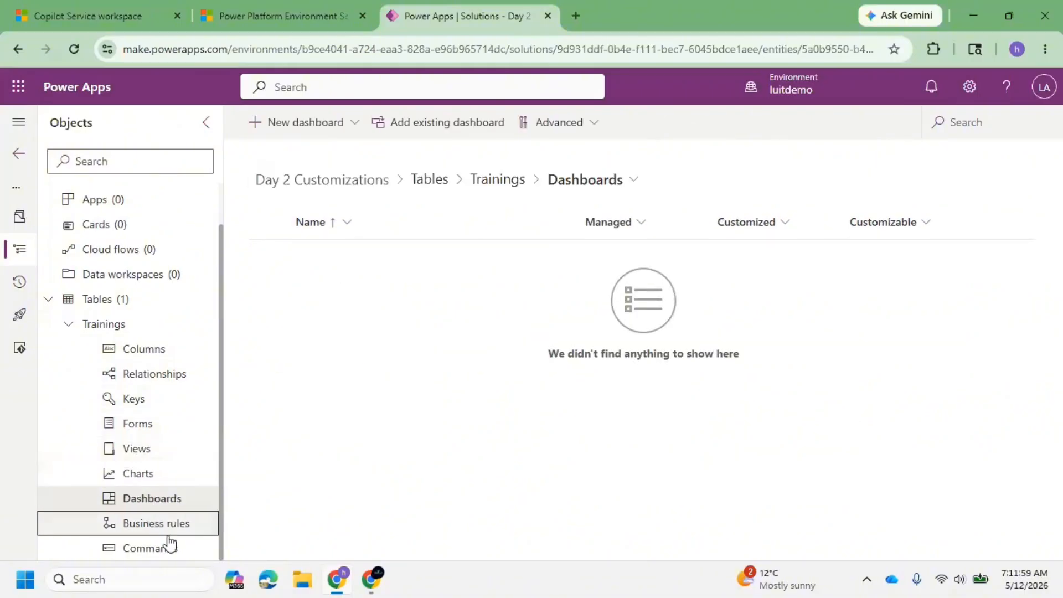
pyautogui.click(135, 333)
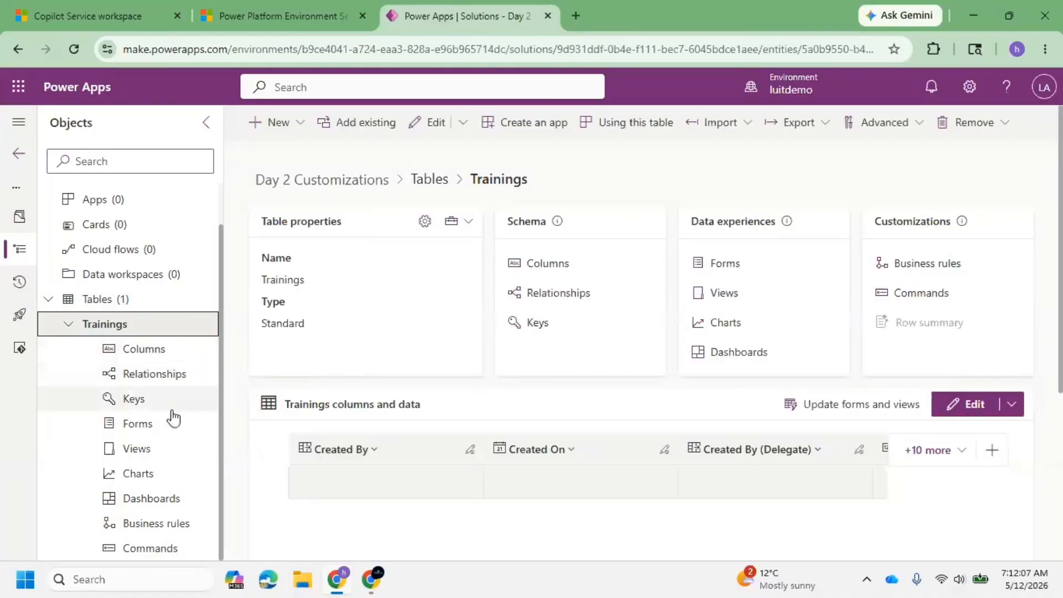
# Show the Trainings table's forms and compare them with the HYDERABAD record's form in Copilot Service workspace, ending back in Power Apps.
pyautogui.click(135, 425)
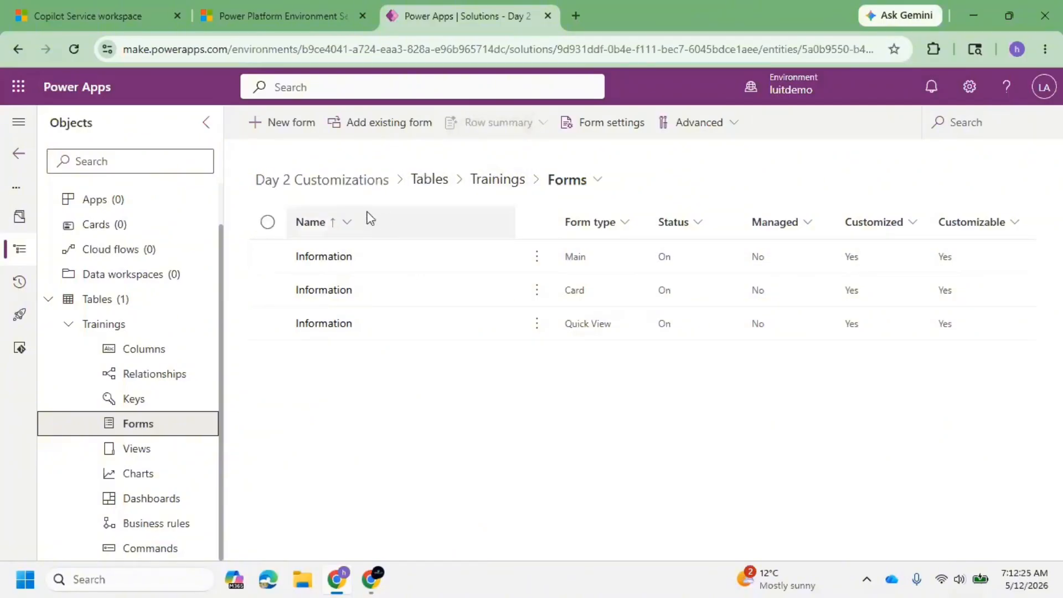
pyautogui.click(114, 2)
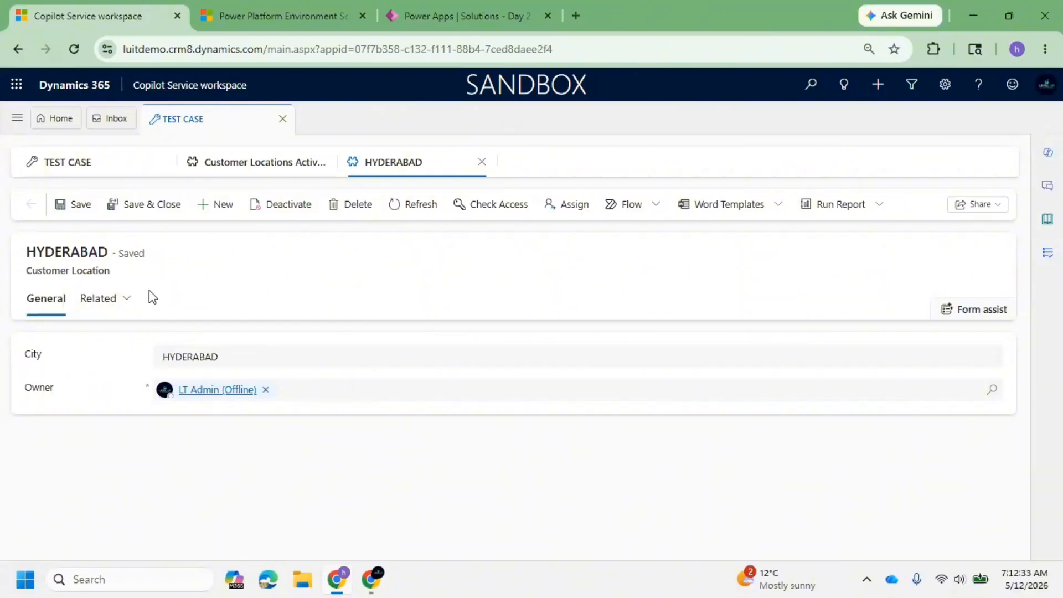
pyautogui.moveTo(22, 275); pyautogui.dragTo(239, 291)
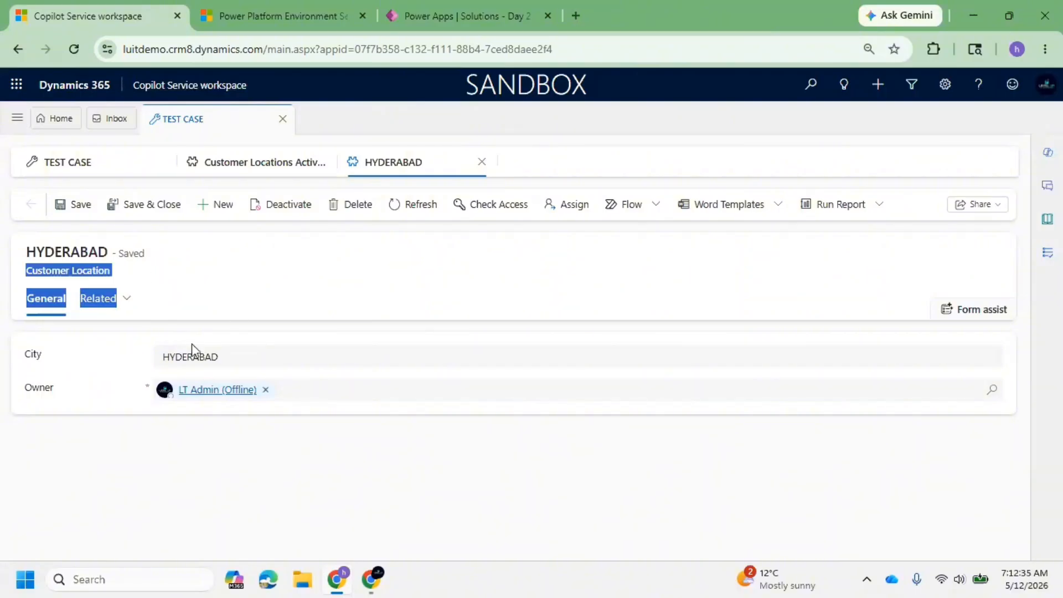
pyautogui.click(196, 310)
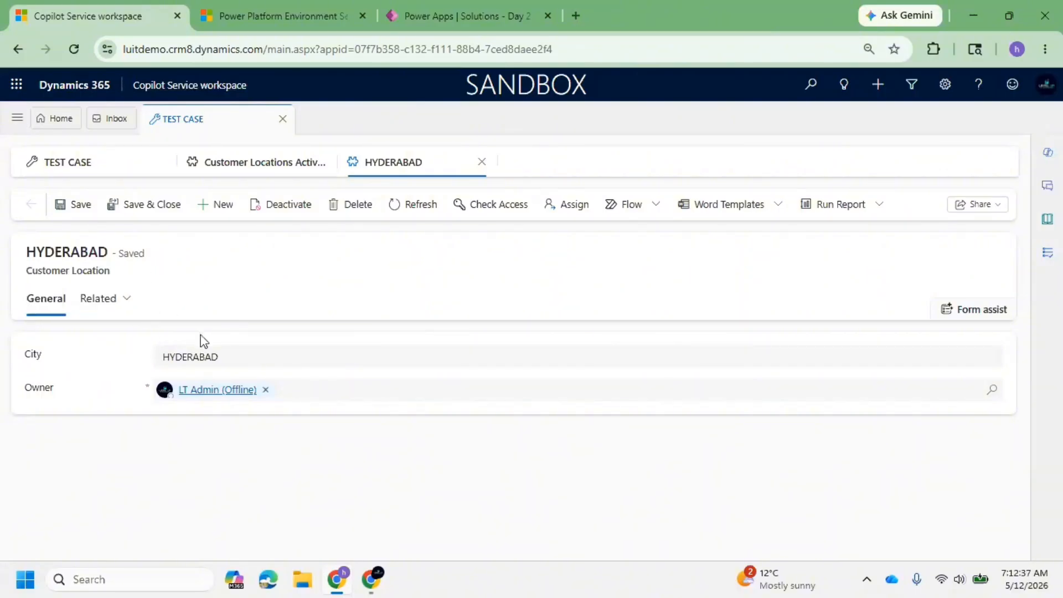
pyautogui.click(417, 12)
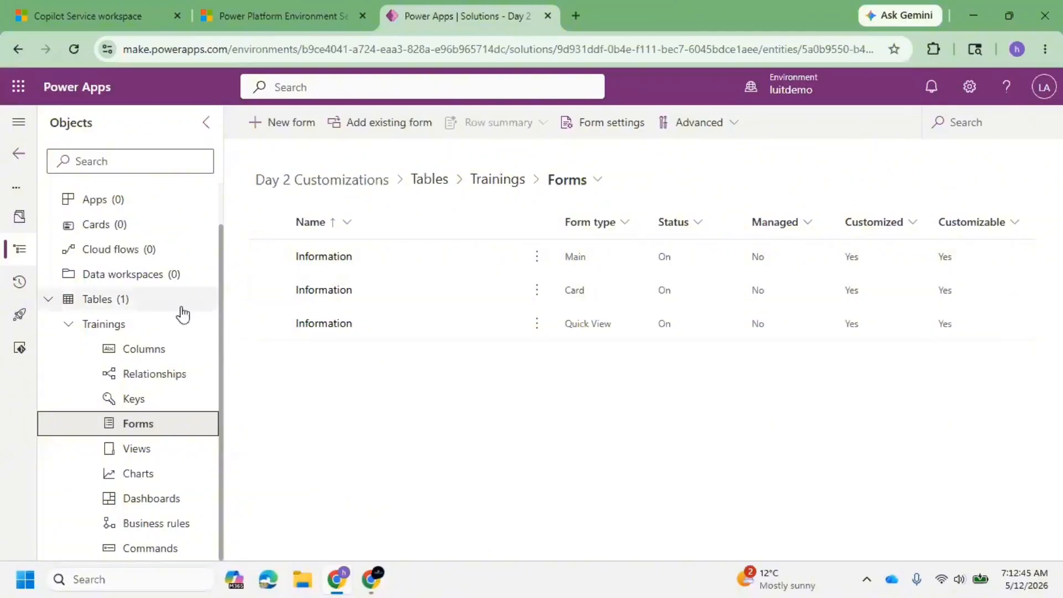
pyautogui.click(58, 7)
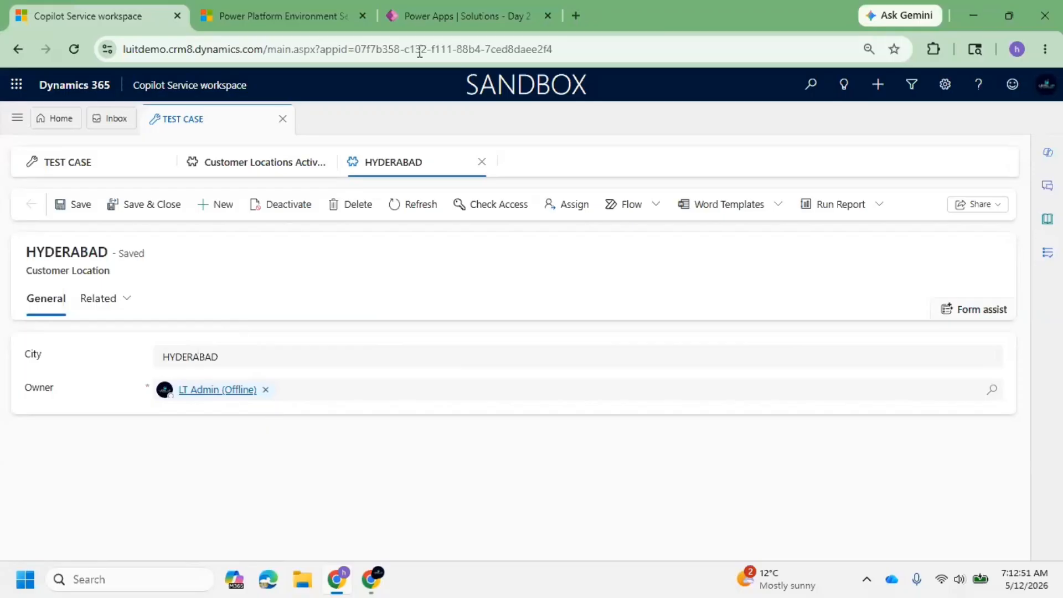
pyautogui.click(438, 8)
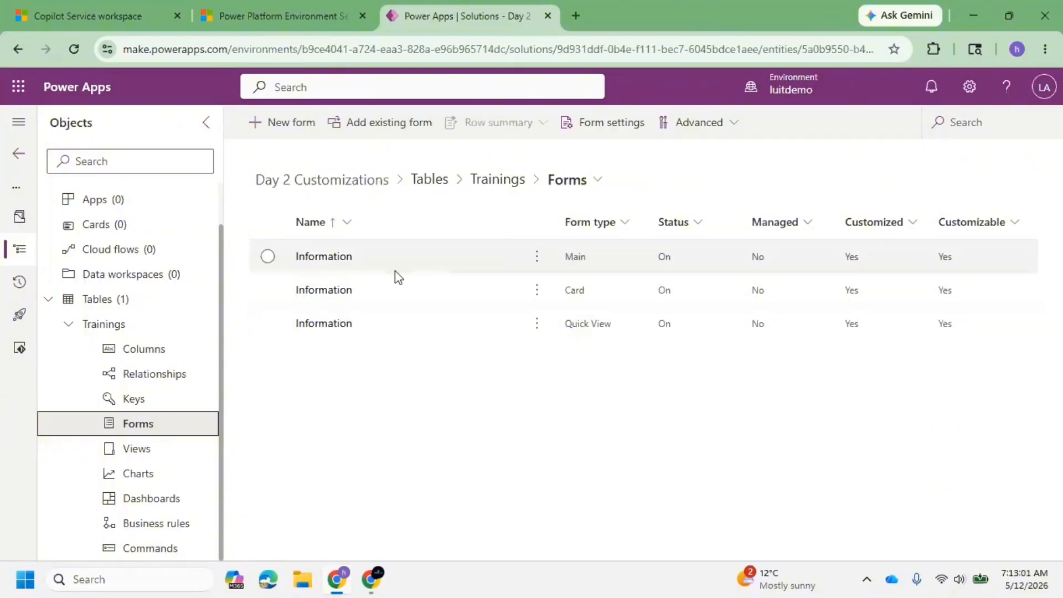
# Open the Trainings table's main Information form, select its Name field, and save and publish the form.
pyautogui.click(326, 262)
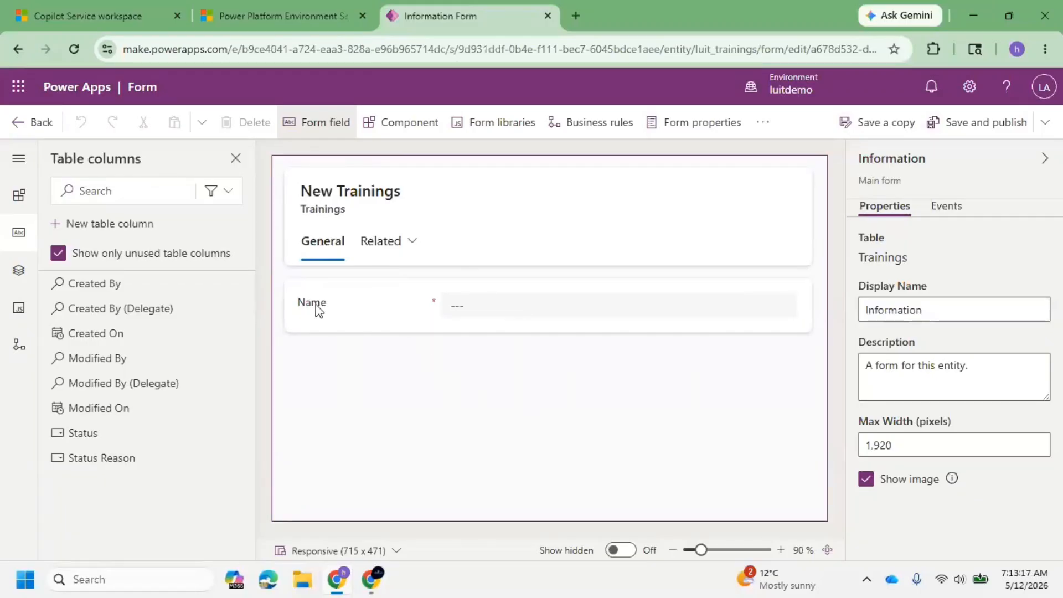
pyautogui.click(479, 311)
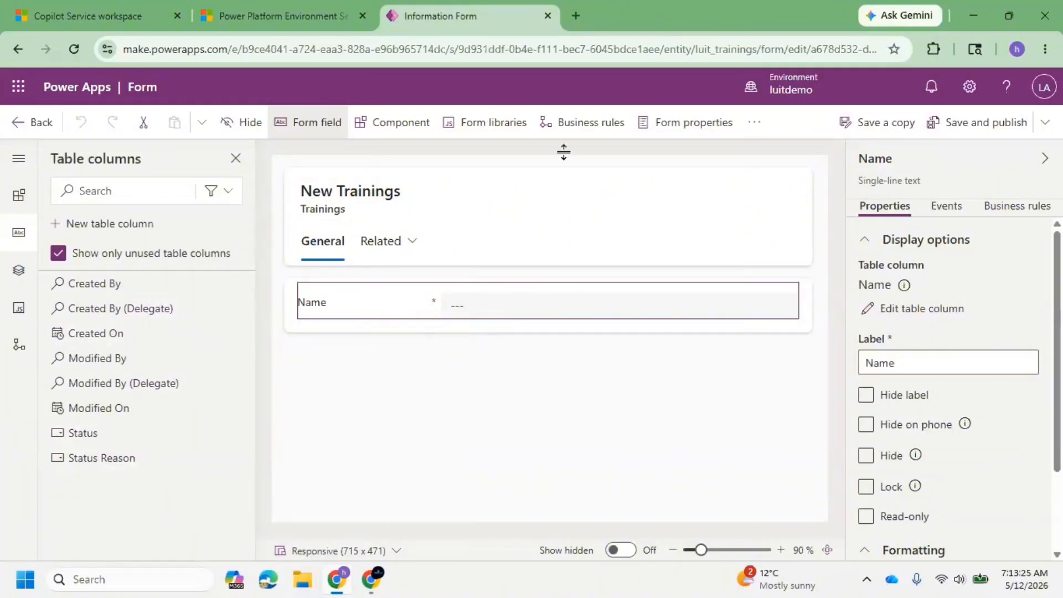
pyautogui.click(1002, 124)
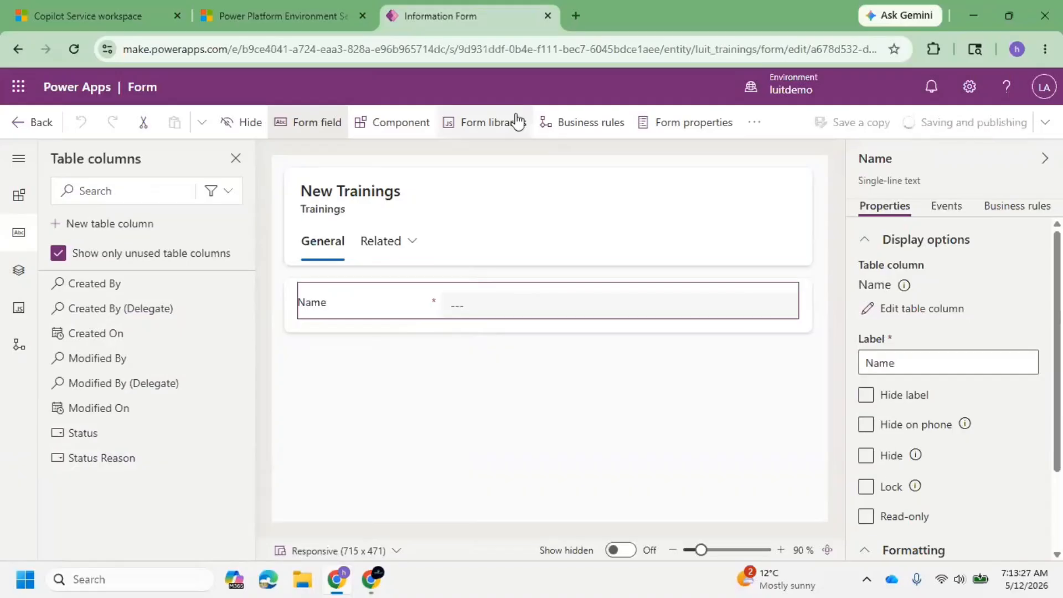
# Look through the site navigation in Copilot Service workspace, and return to the Information form in Power Apps.
pyautogui.click(110, 14)
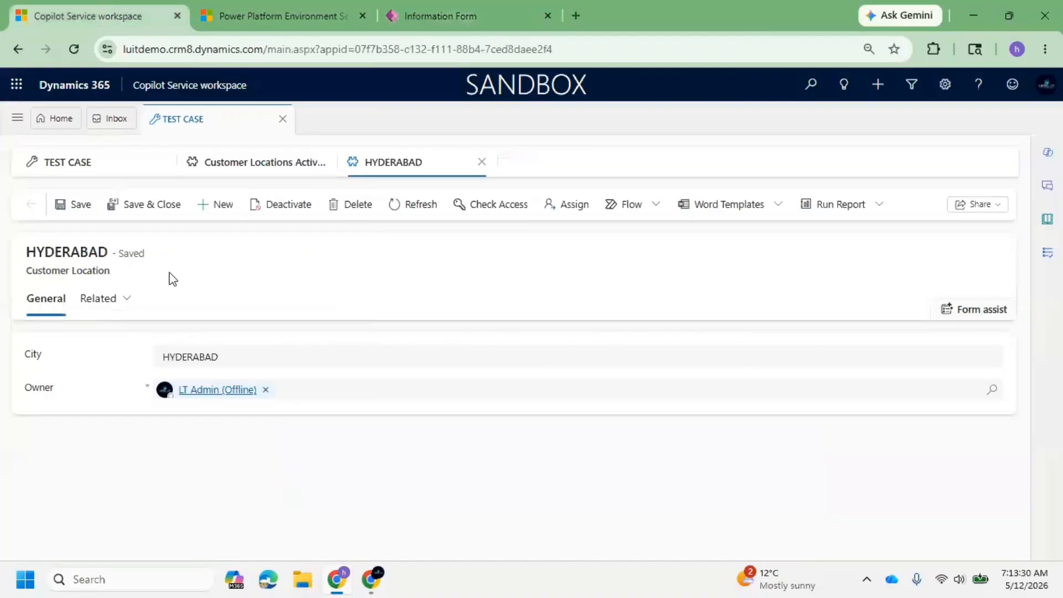
pyautogui.click(14, 117)
pyautogui.click(437, 12)
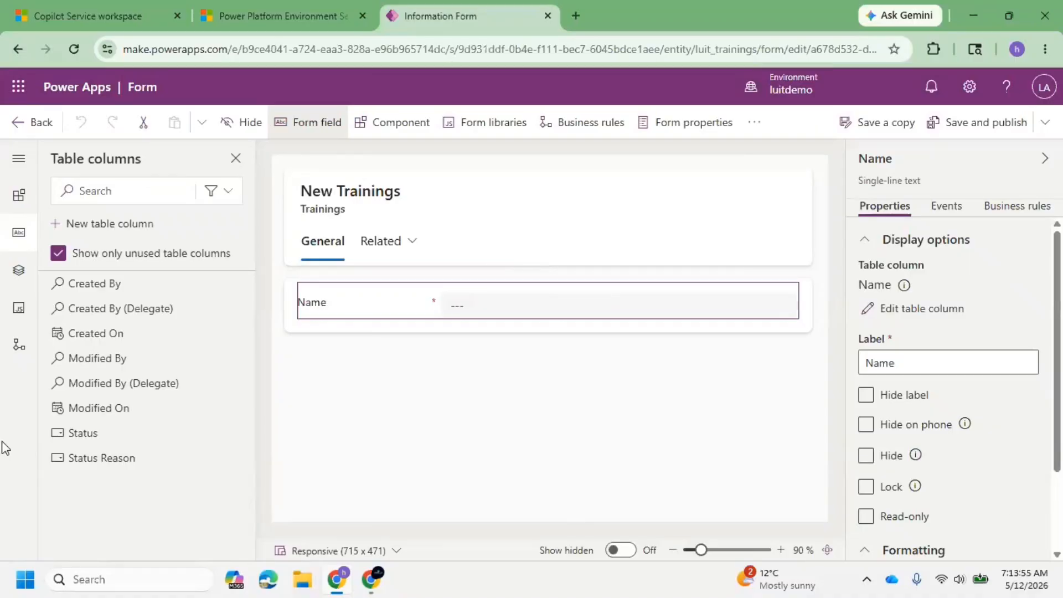
# Leave the form editor and add the existing Copilot Service workspace site map to the Day 2 Customizations solution.
pyautogui.click(33, 123)
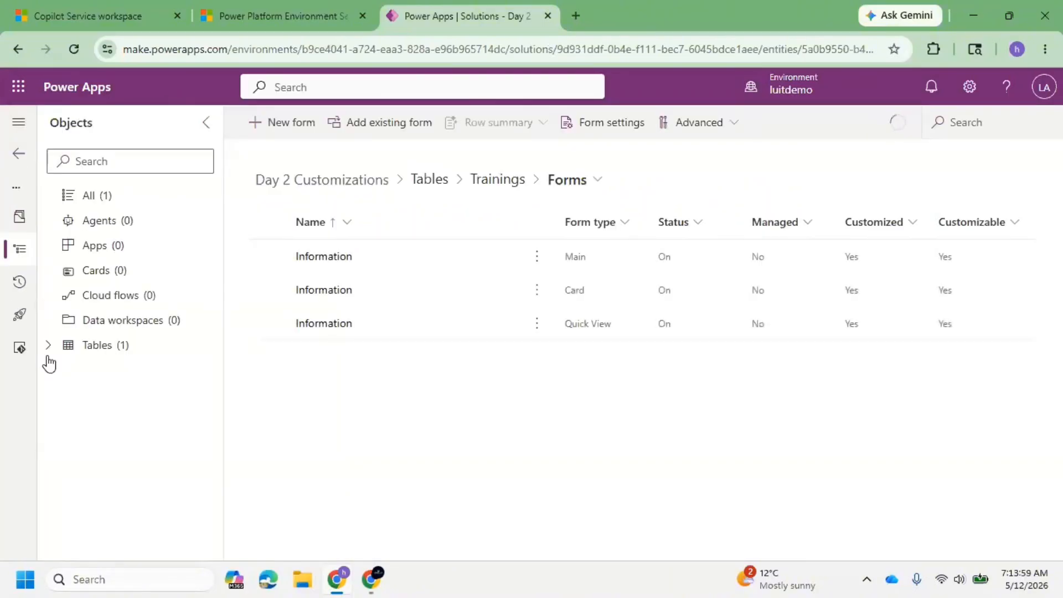
pyautogui.click(122, 197)
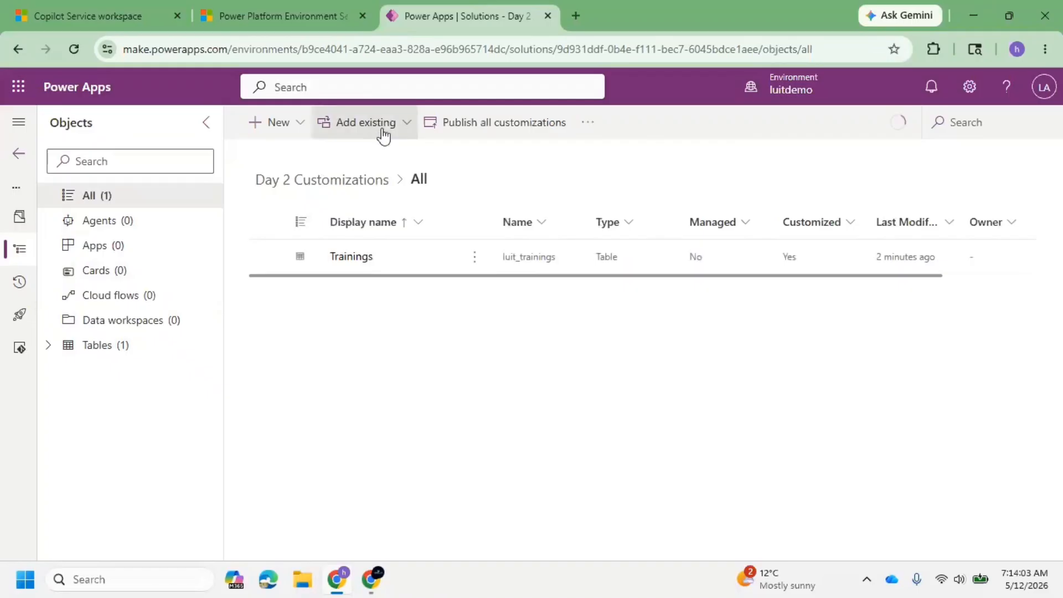
pyautogui.click(383, 135)
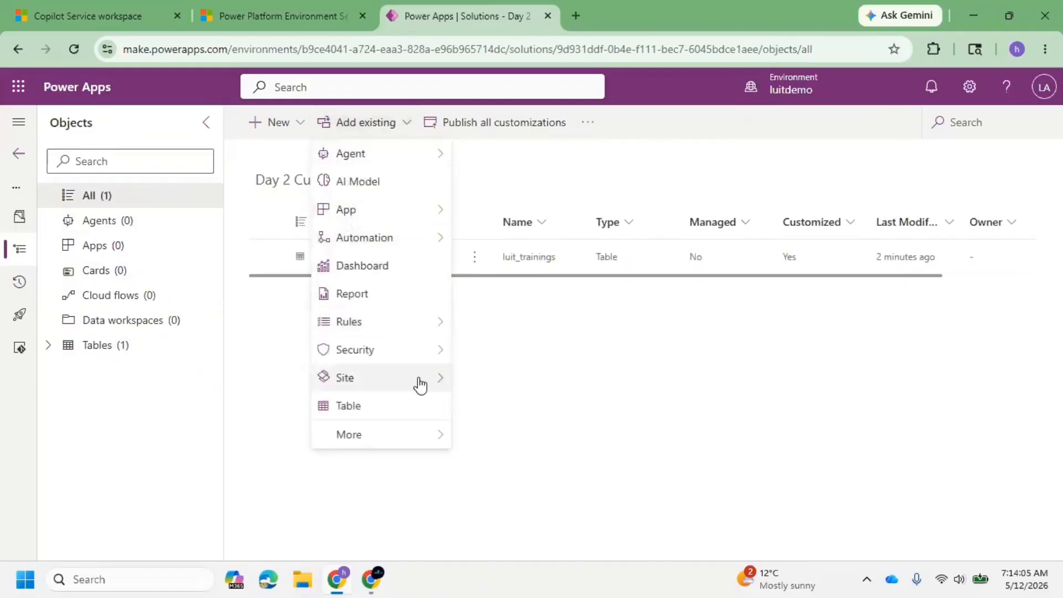
pyautogui.moveTo(419, 390)
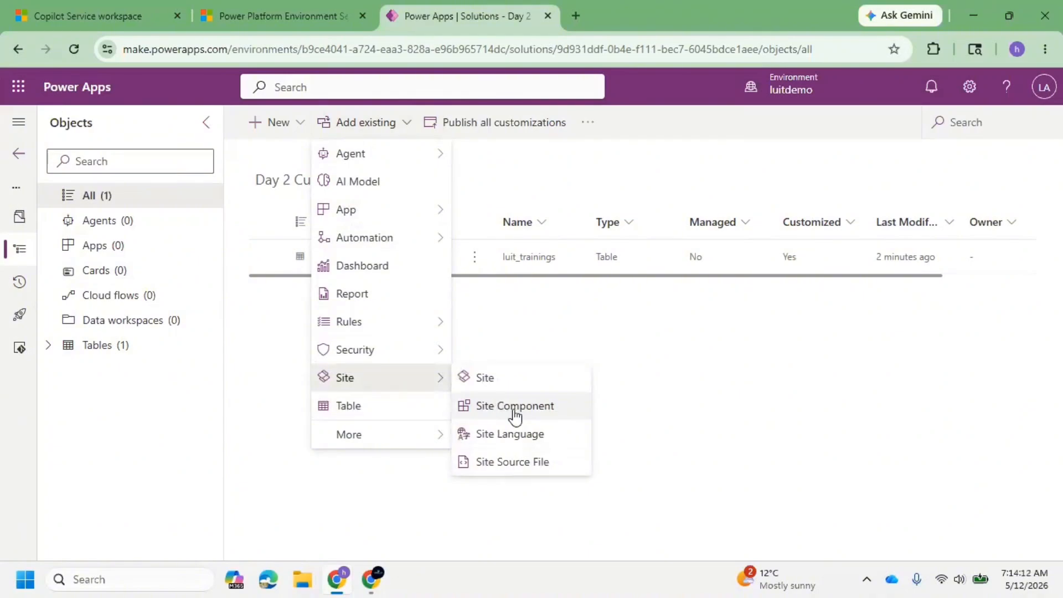
pyautogui.moveTo(423, 437)
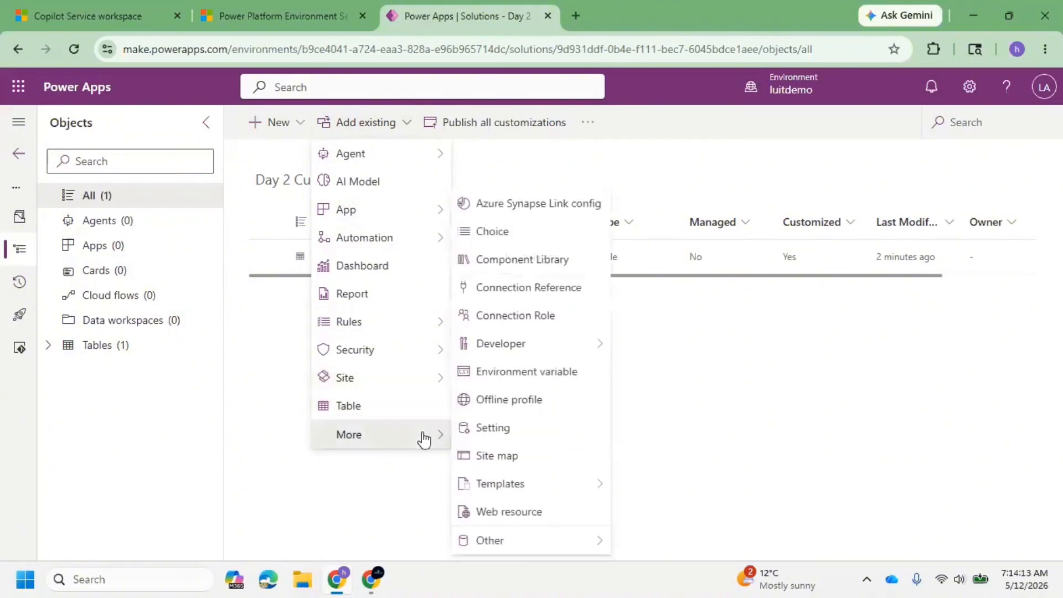
pyautogui.click(497, 456)
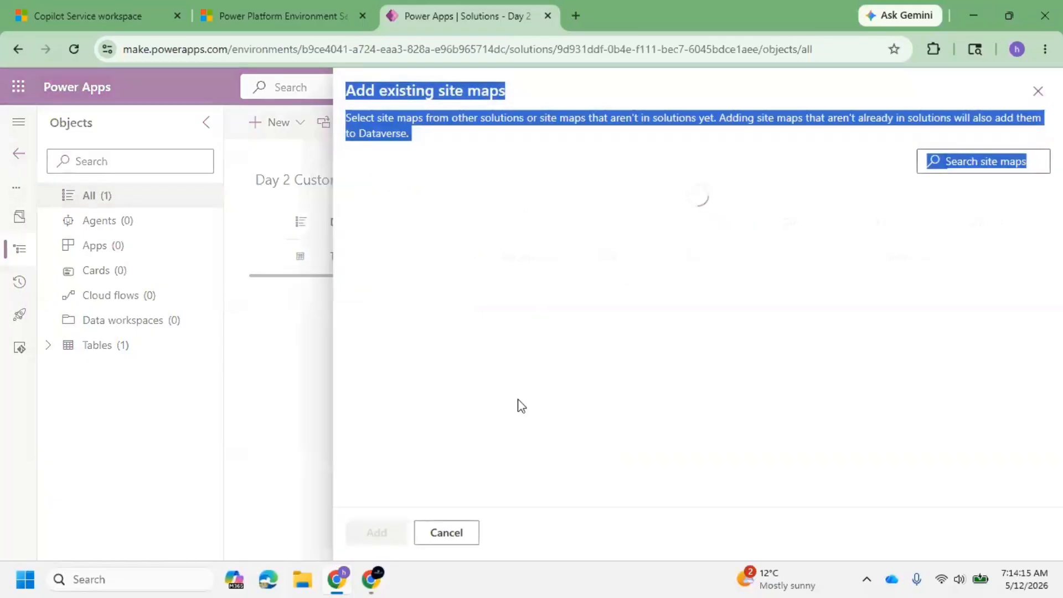
pyautogui.click(971, 160)
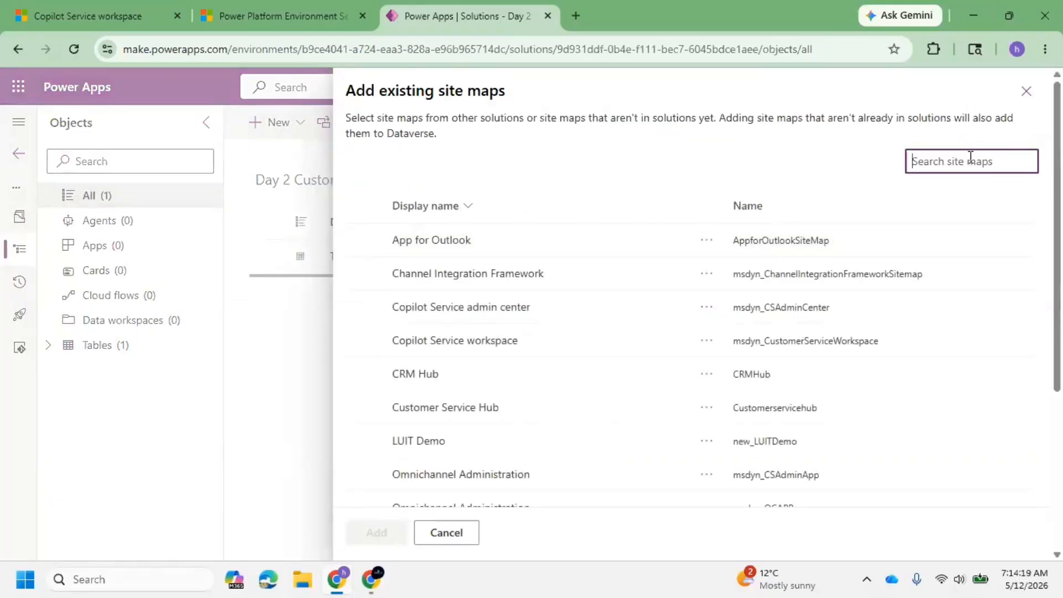
pyautogui.write('cop')
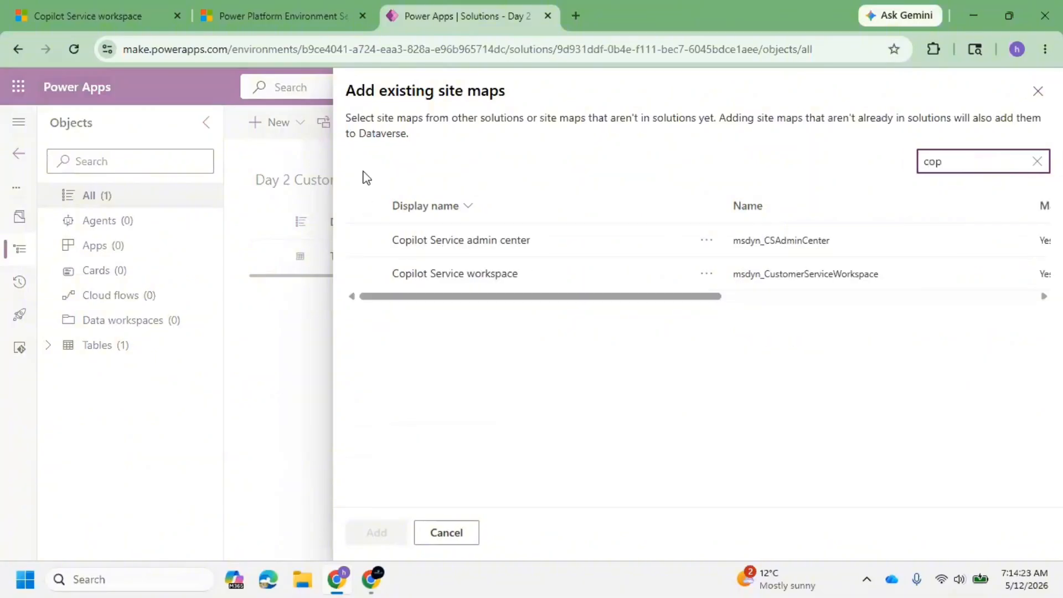
pyautogui.click(365, 273)
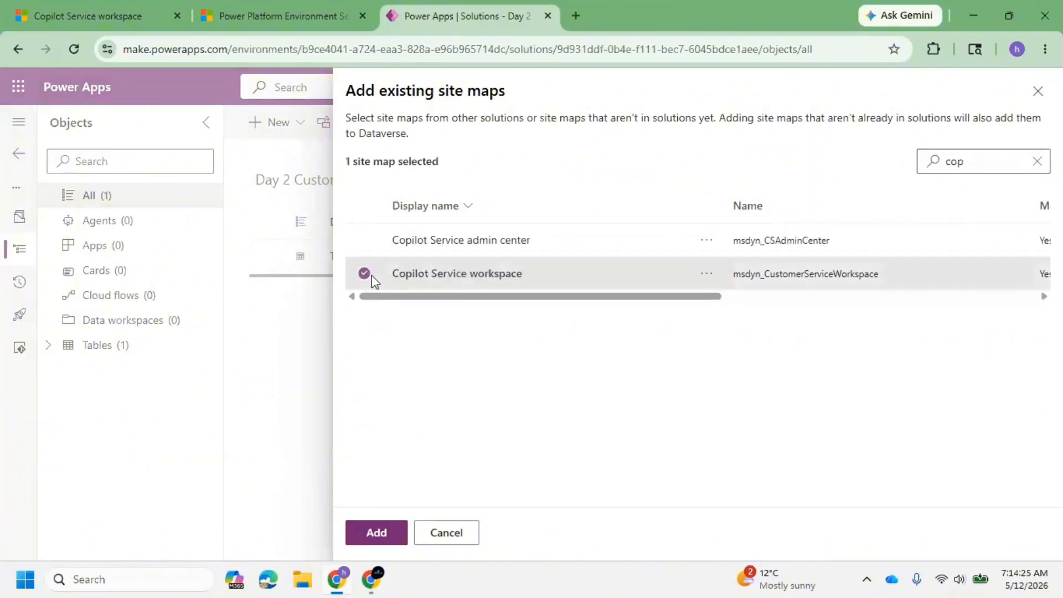
pyautogui.click(395, 525)
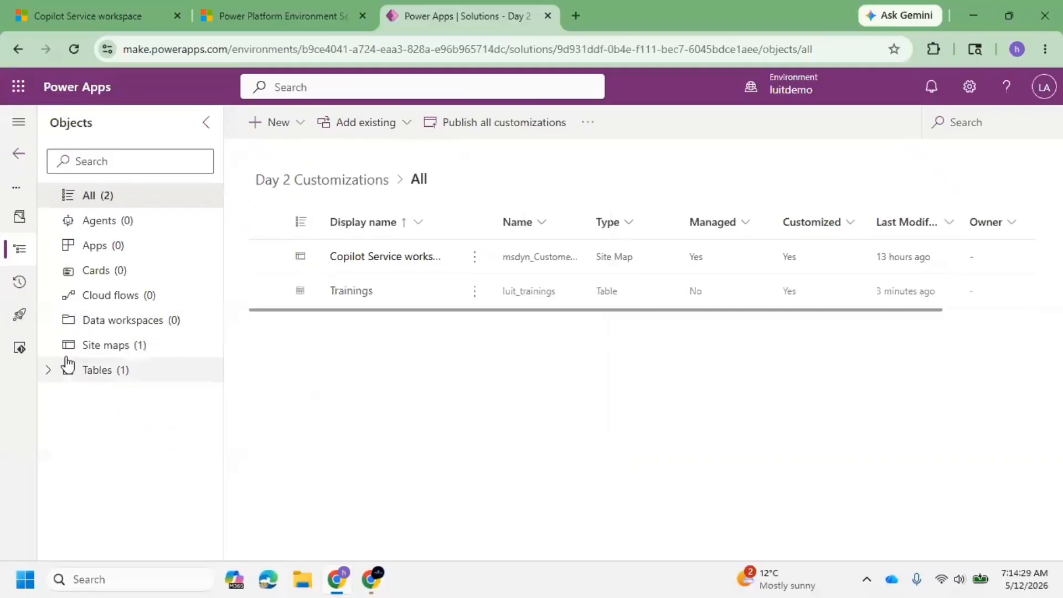
# Open the solution's Copilot Service workspace site map in the Sitemap Designer and dismiss the feedback banner.
pyautogui.click(108, 350)
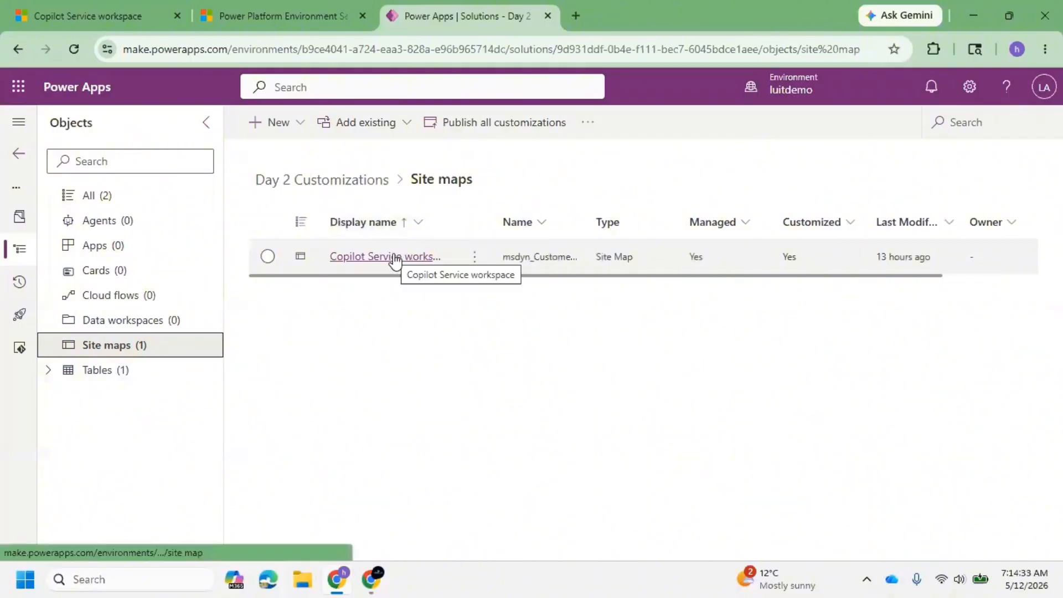
pyautogui.click(395, 258)
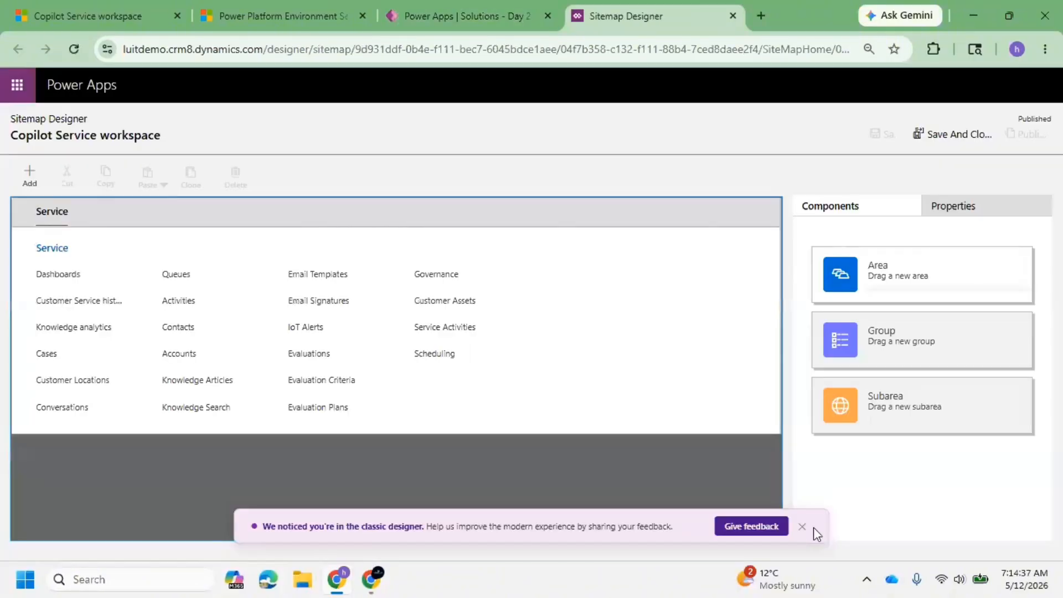
pyautogui.click(802, 527)
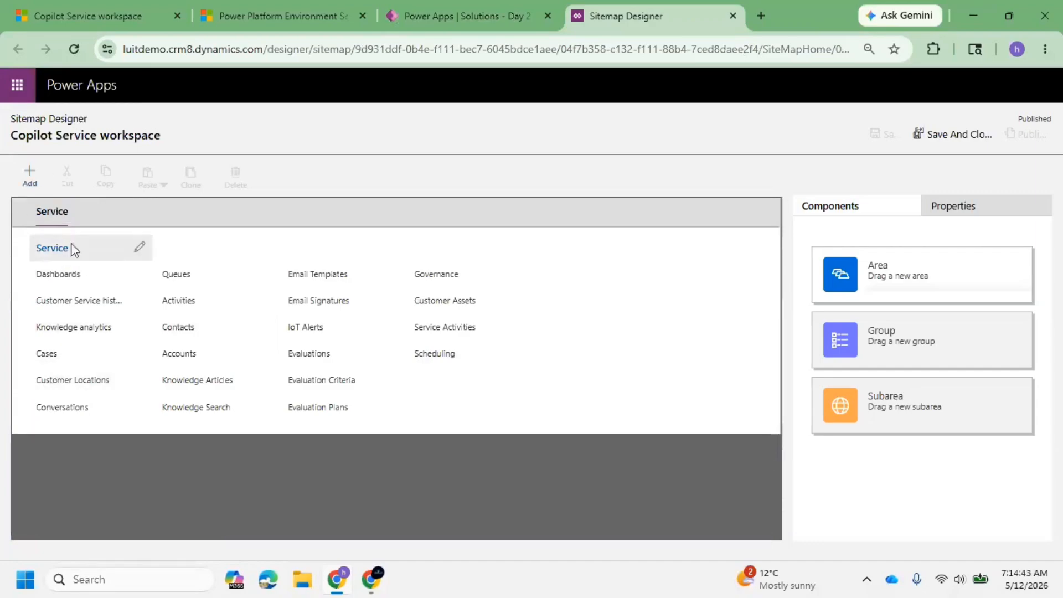
# Switch to Copilot Service workspace and compare its navigation entries with the site map's Service area.
pyautogui.click(71, 2)
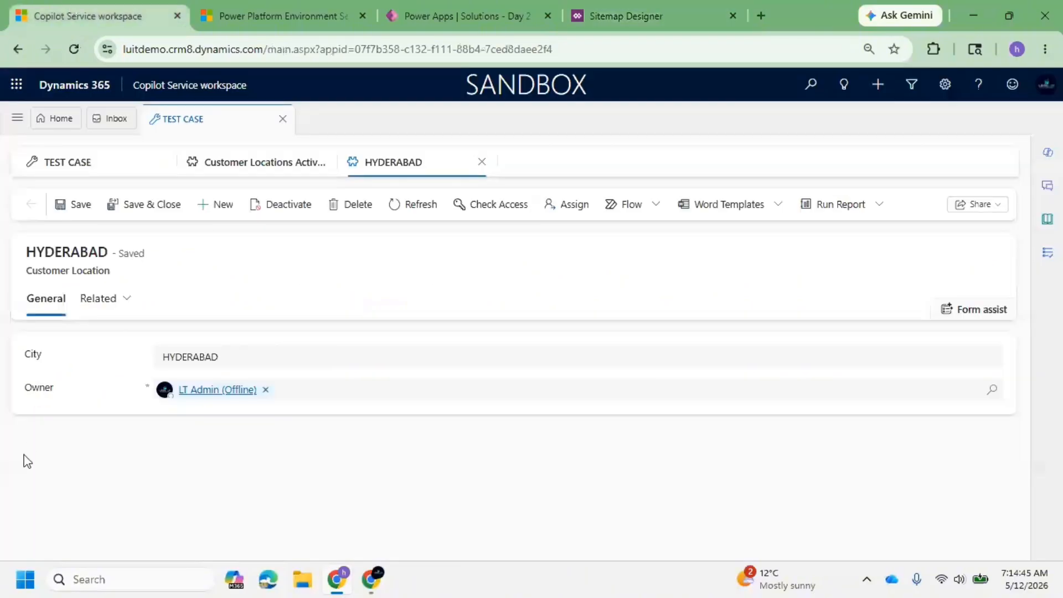
pyautogui.click(25, 123)
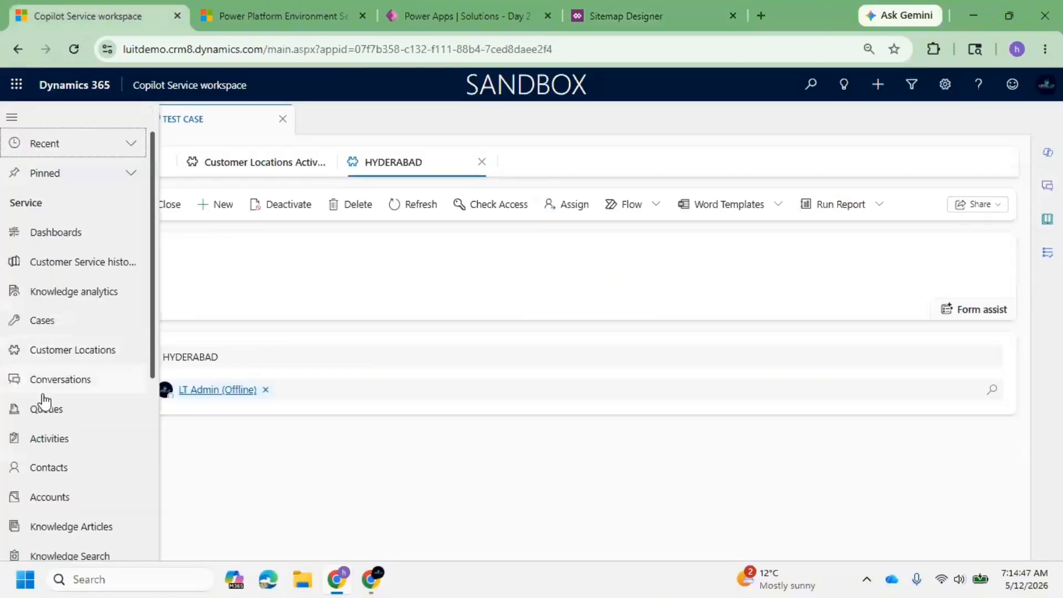
pyautogui.scroll(-5, 55, 443)
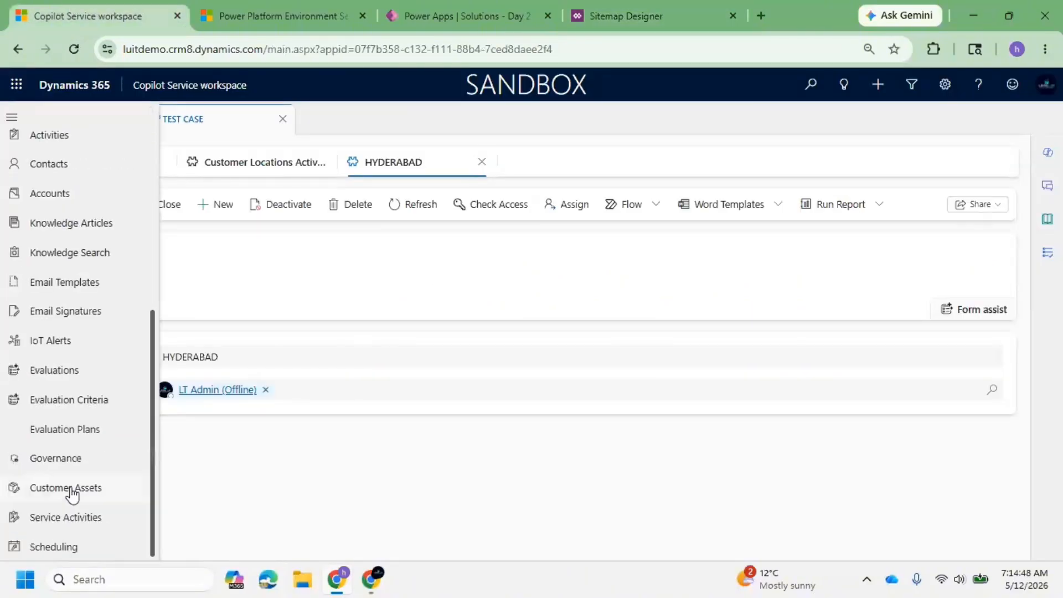
# Return to the Sitemap Designer and add a new area beside the Service area.
pyautogui.click(620, 12)
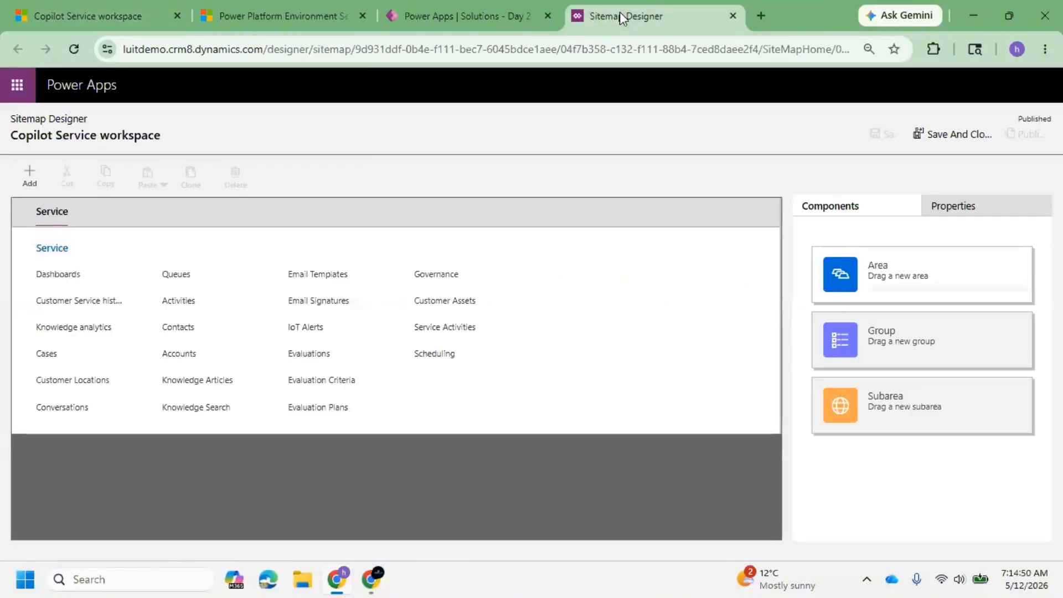
pyautogui.click(39, 185)
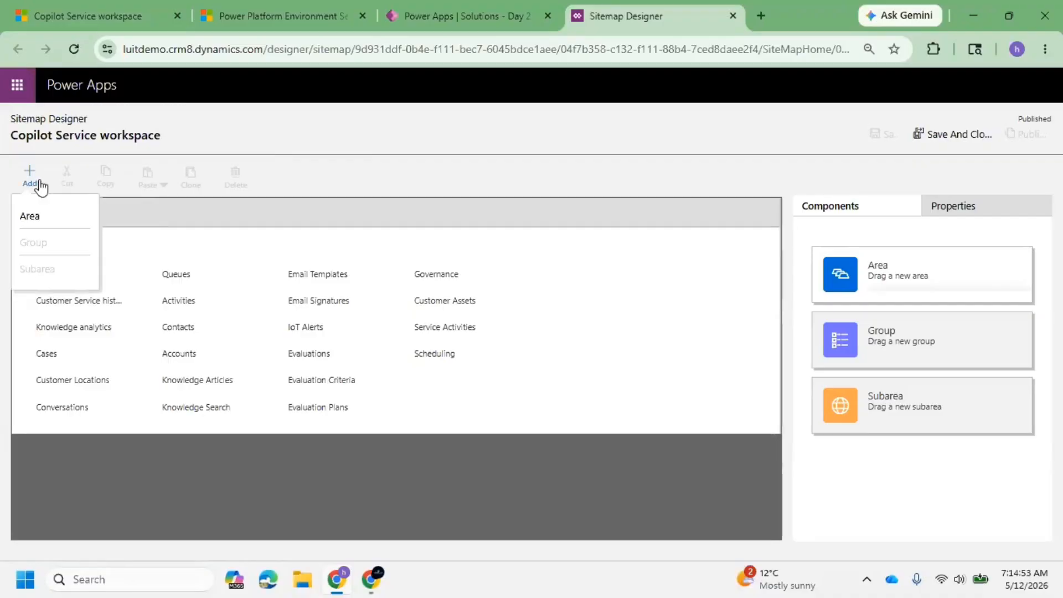
pyautogui.click(32, 217)
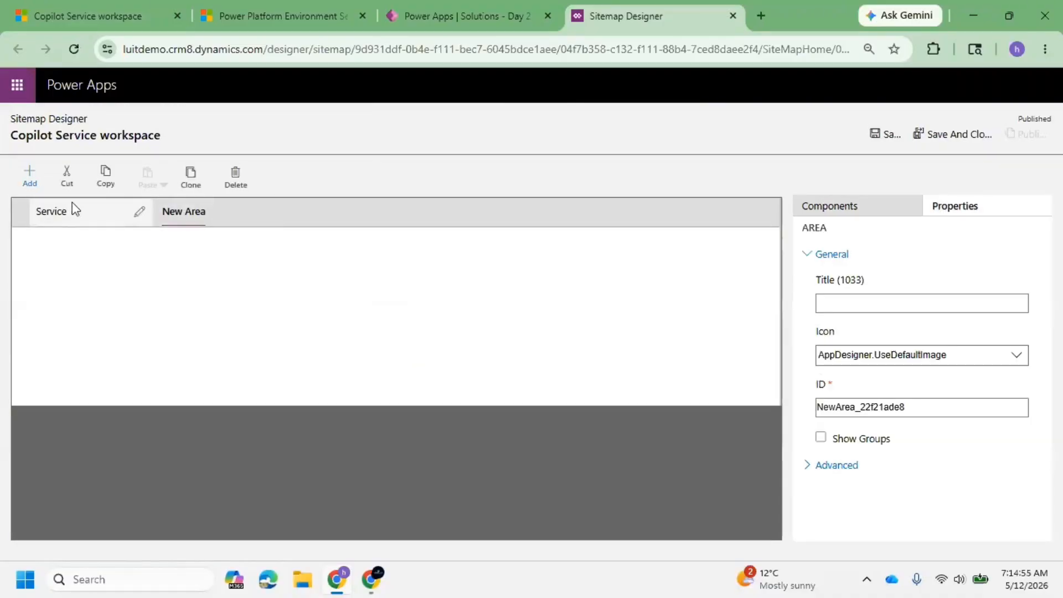
# Switch to Copilot Service workspace and examine how the Service area's entries are laid out in the navigation.
pyautogui.click(55, 12)
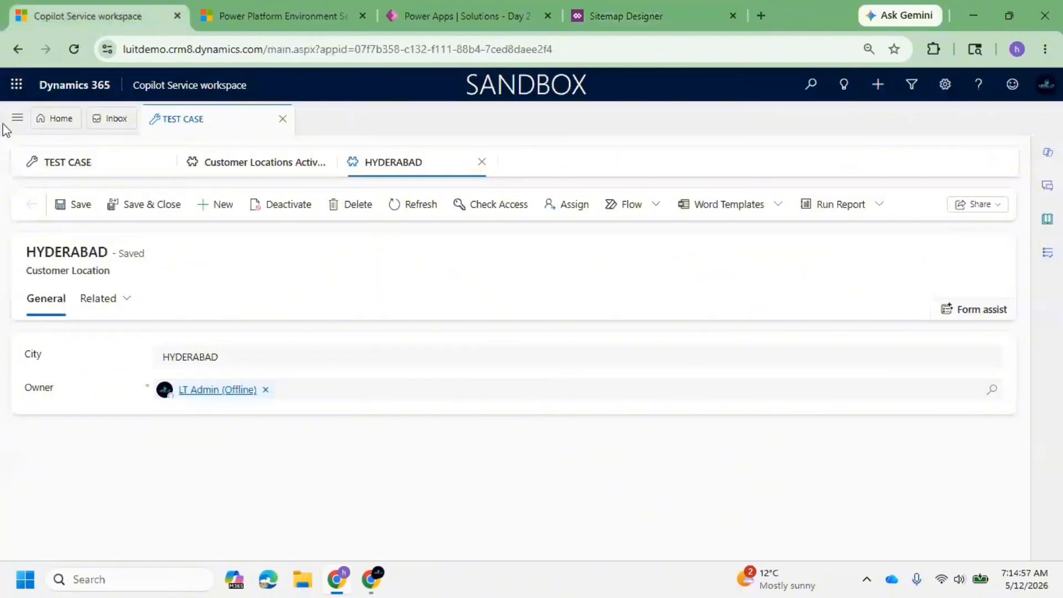
pyautogui.click(16, 118)
pyautogui.scroll(-5, 39, 221)
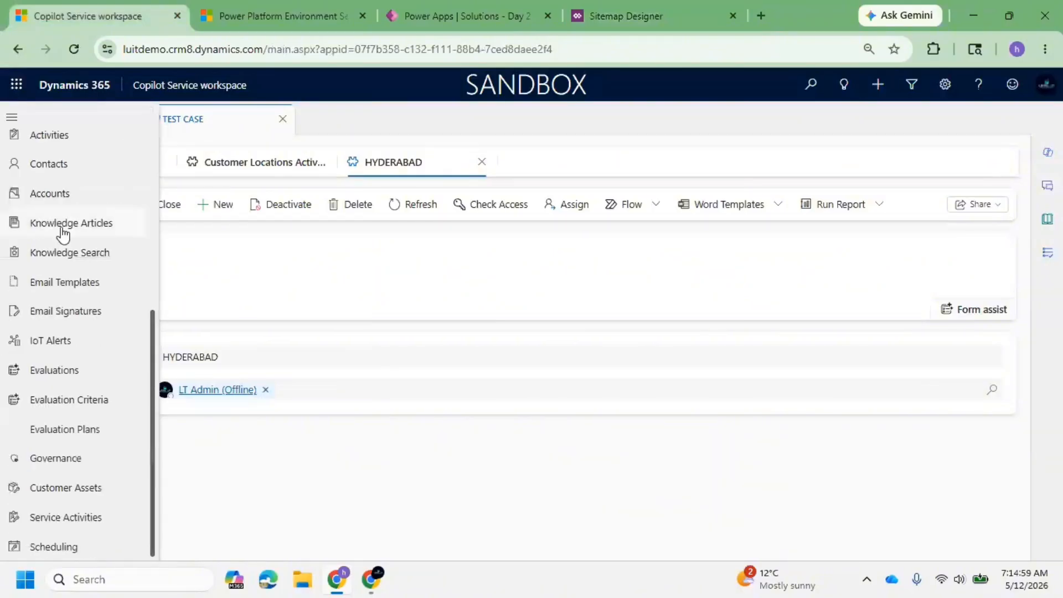
pyautogui.scroll(5, 52, 232)
pyautogui.scroll(-5, 52, 232)
pyautogui.scroll(5, 63, 244)
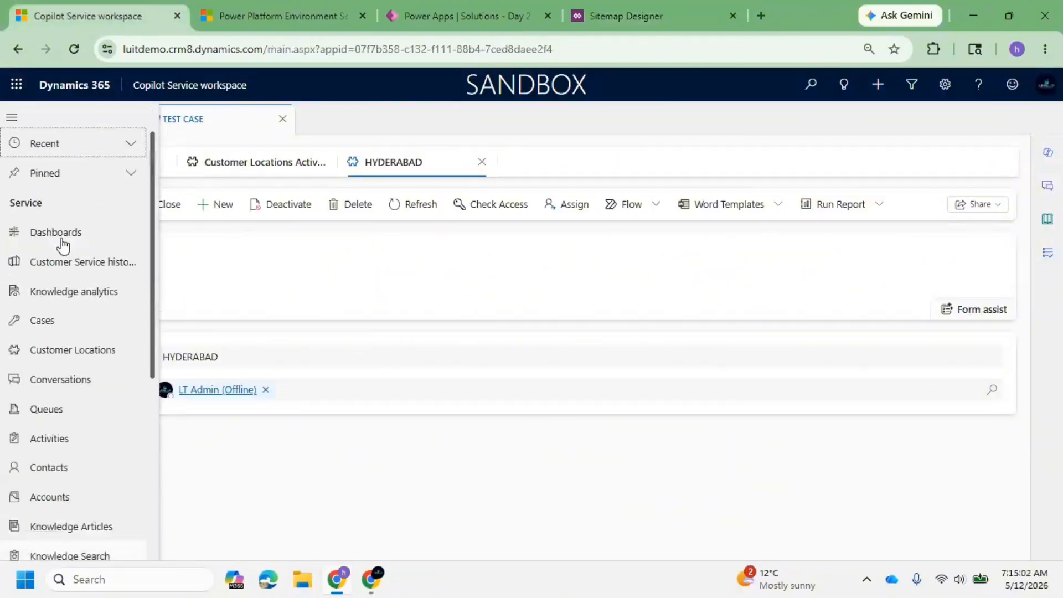
# Return to the Sitemap Designer and rename the new area to My Practice.
pyautogui.click(616, 17)
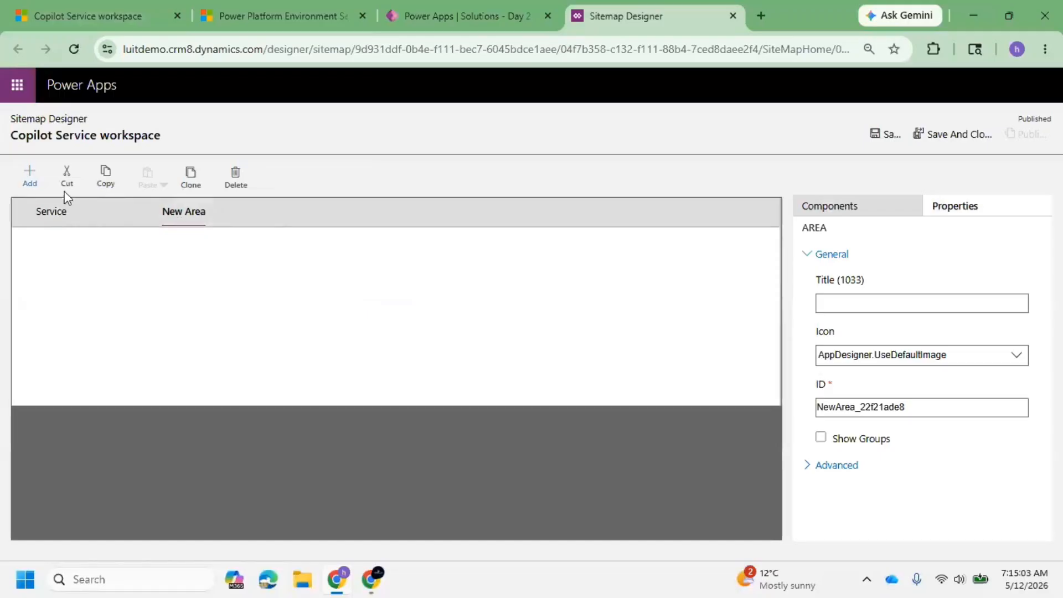
pyautogui.click(263, 214)
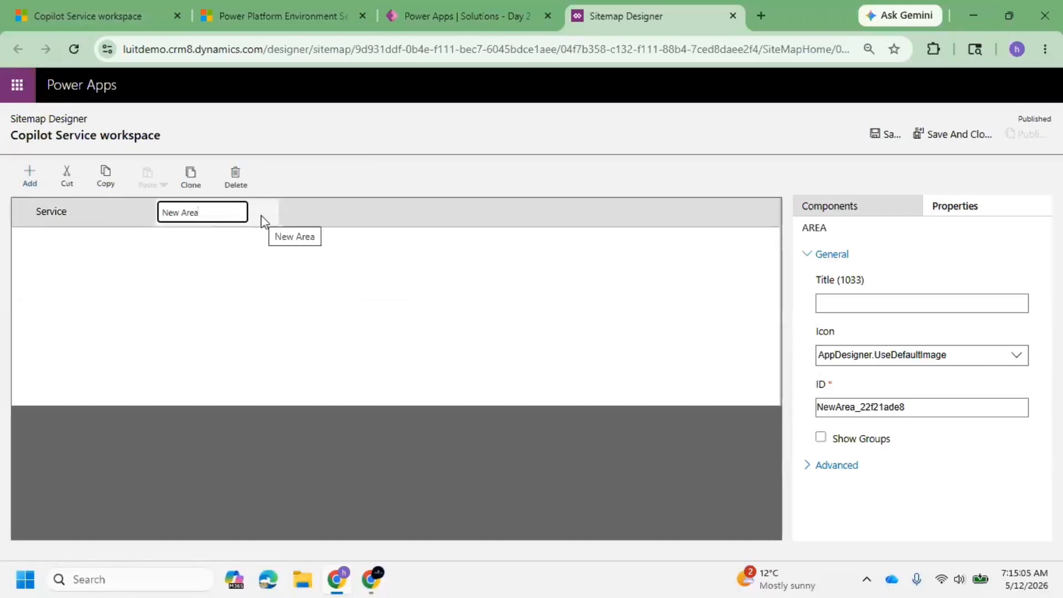
pyautogui.tripleClick(233, 210)
pyautogui.write('My Practice')
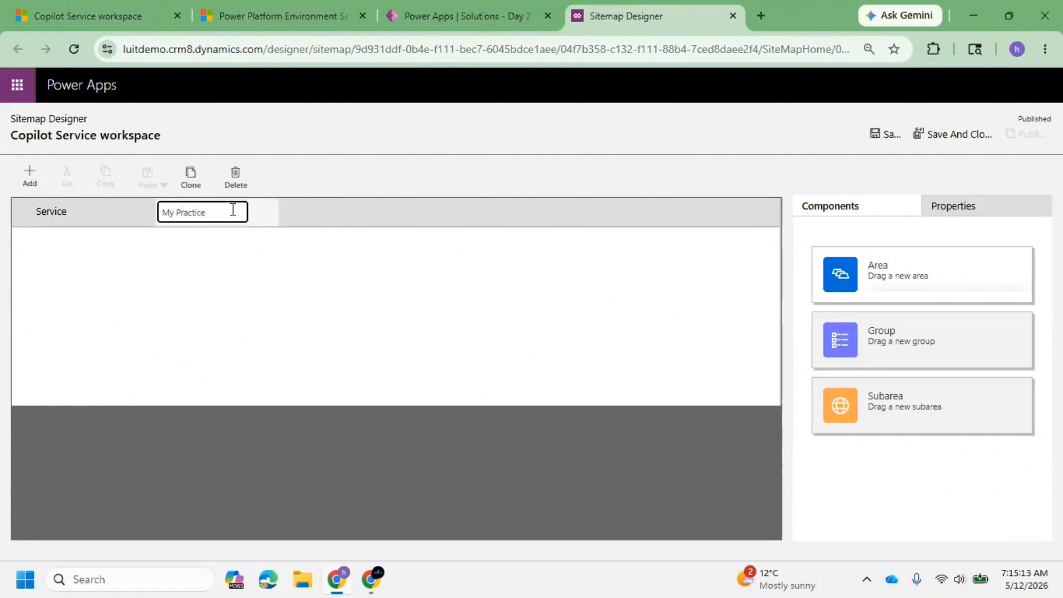
pyautogui.click(305, 252)
pyautogui.click(220, 224)
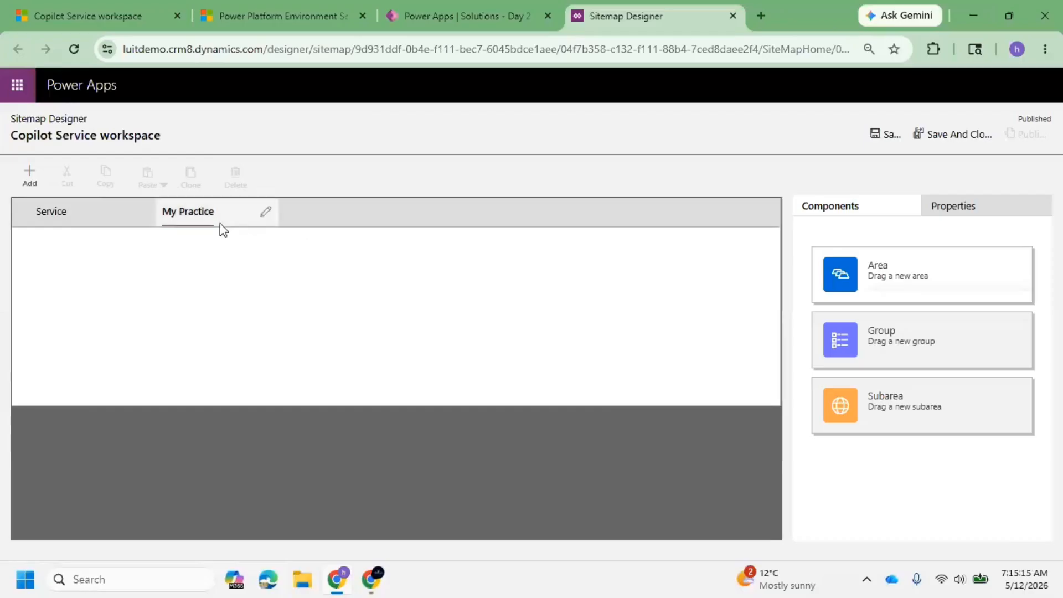
pyautogui.click(30, 176)
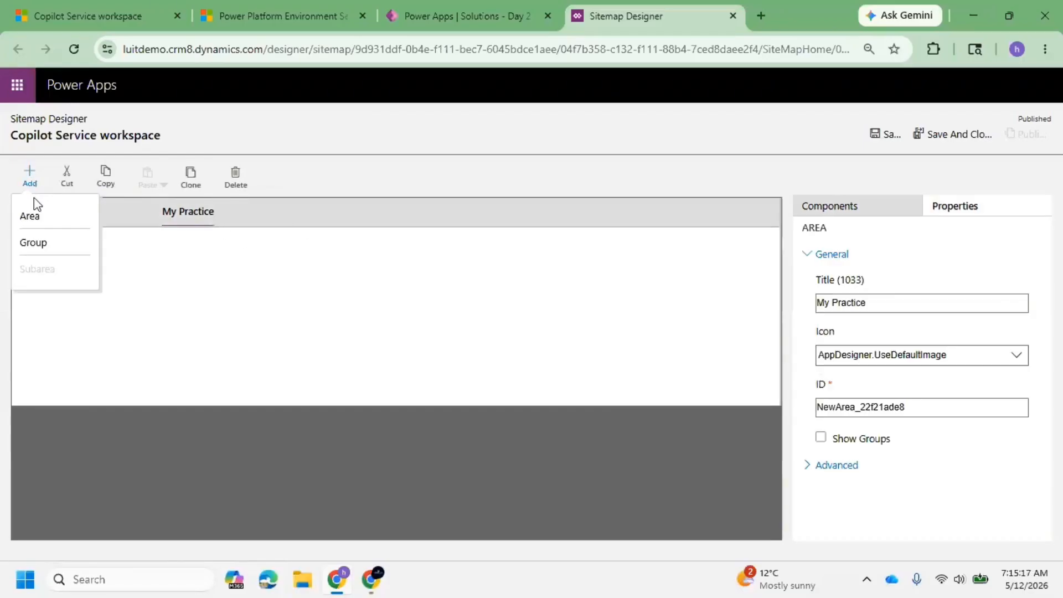
pyautogui.click(34, 224)
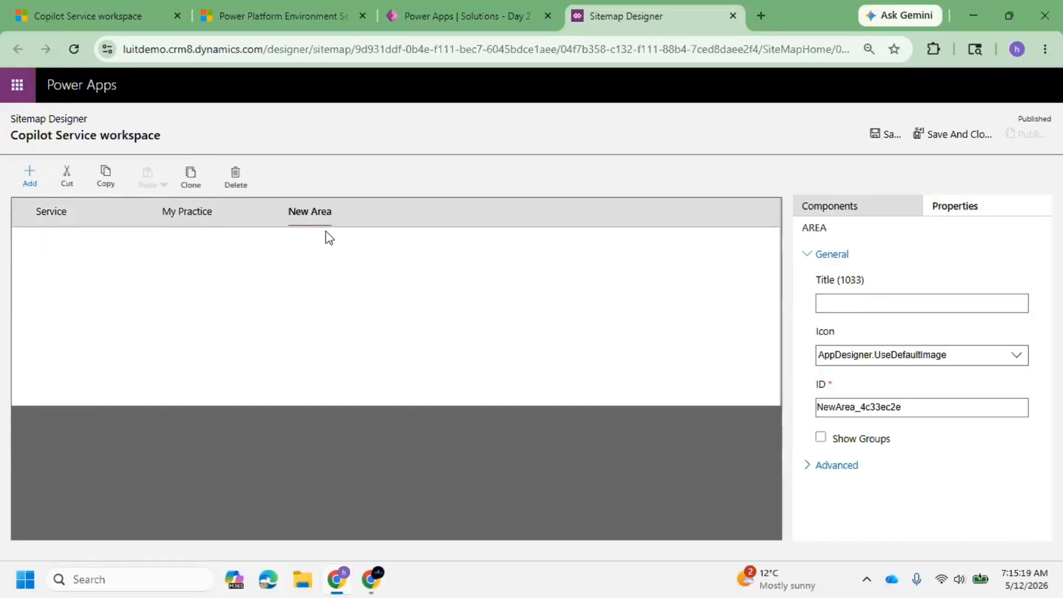
pyautogui.click(242, 186)
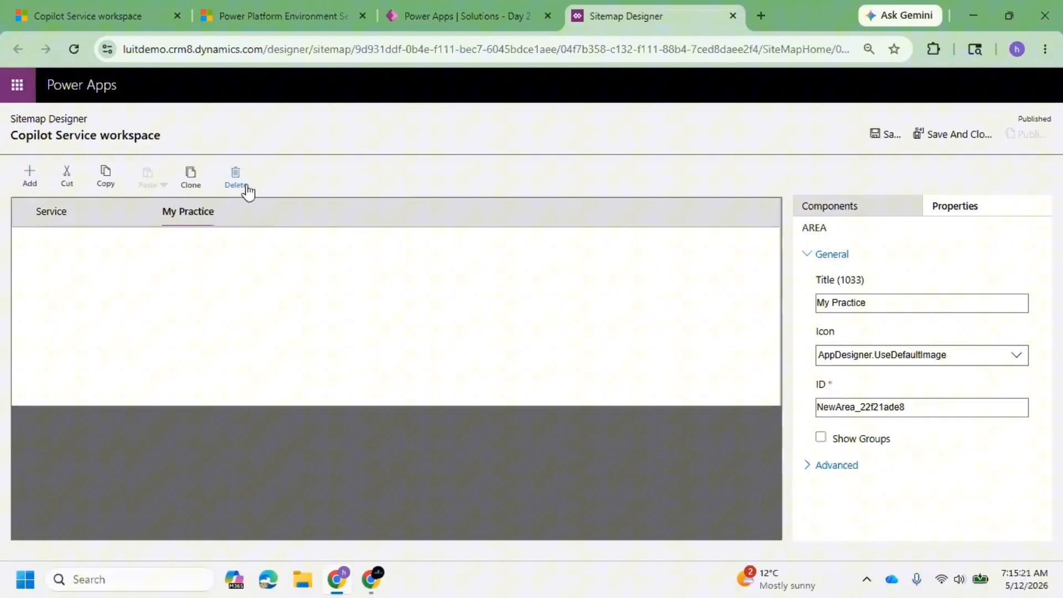
# Add a group titled Day 2 Work Hands On to the My Practice area.
pyautogui.click(30, 176)
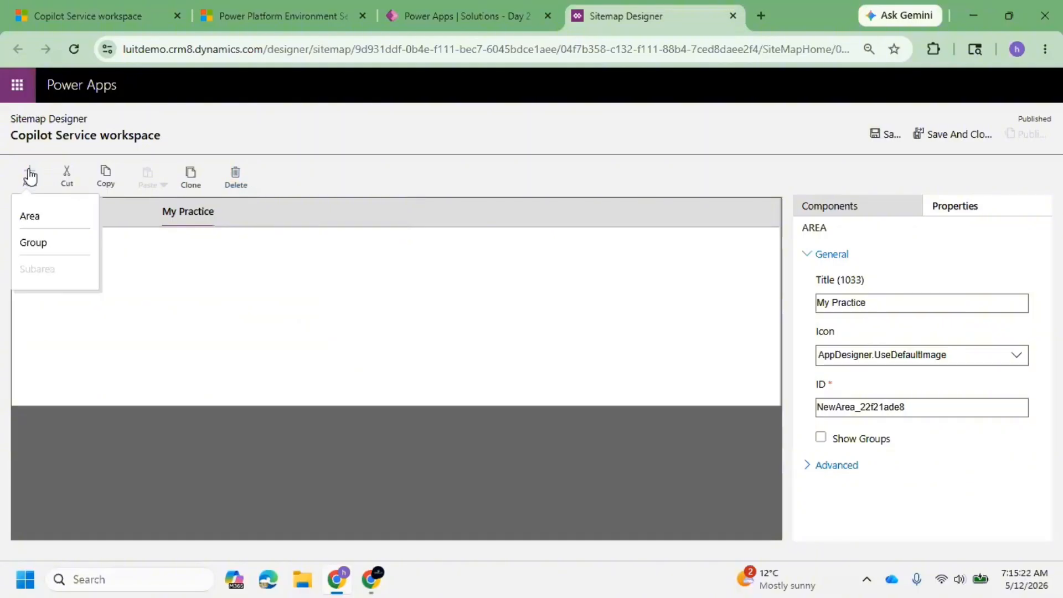
pyautogui.click(54, 248)
pyautogui.click(139, 247)
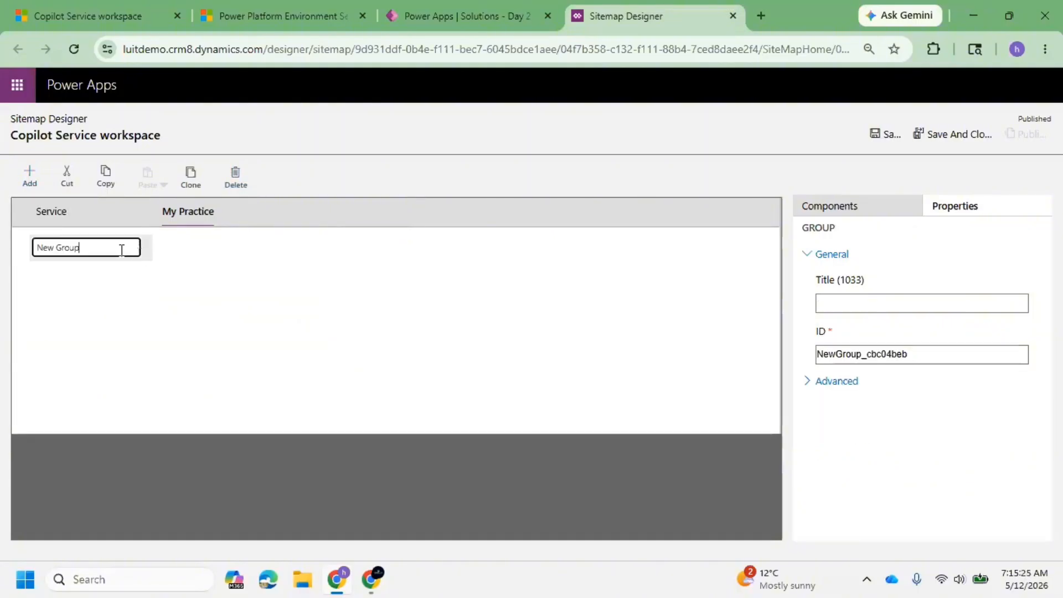
pyautogui.press('BackSpace')
pyautogui.press('BackSpace')
pyautogui.press('BackSpace')
pyautogui.press('BackSpace')
pyautogui.press('BackSpace')
pyautogui.press('BackSpace')
pyautogui.press('BackSpace')
pyautogui.press('BackSpace')
pyautogui.press('BackSpace')
pyautogui.write('Day 2 Work Hands On')
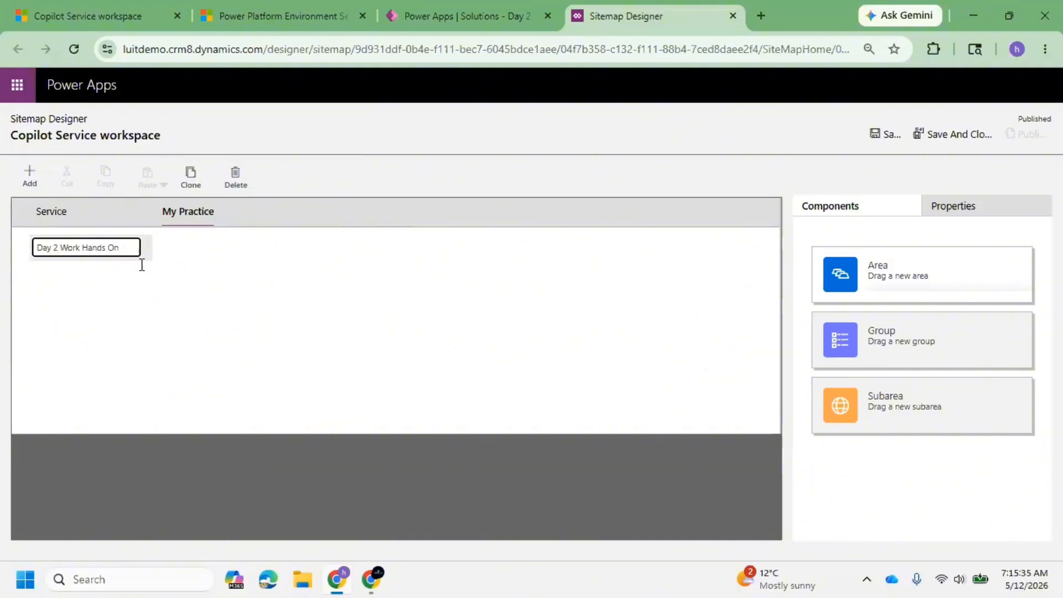
pyautogui.click(142, 264)
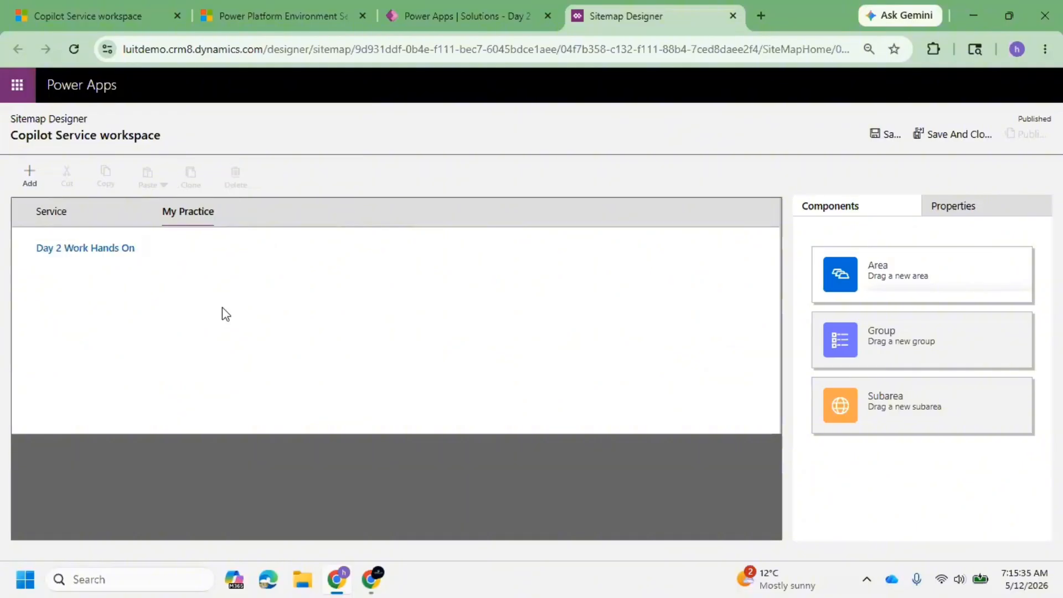
# Add a subarea under the Day 2 Work Hands On group and set its type to Entity.
pyautogui.click(91, 248)
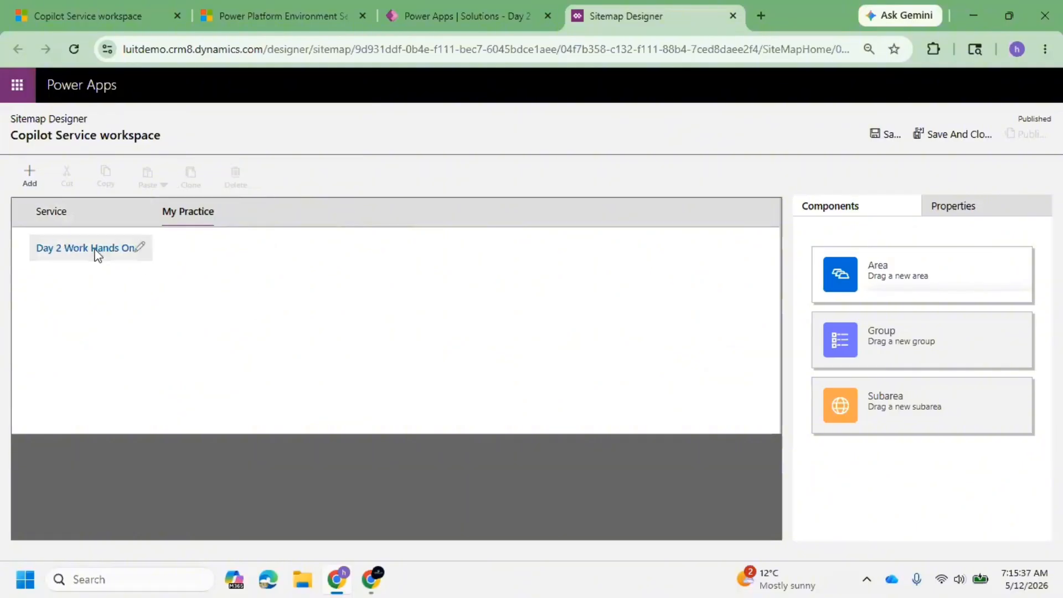
pyautogui.click(36, 185)
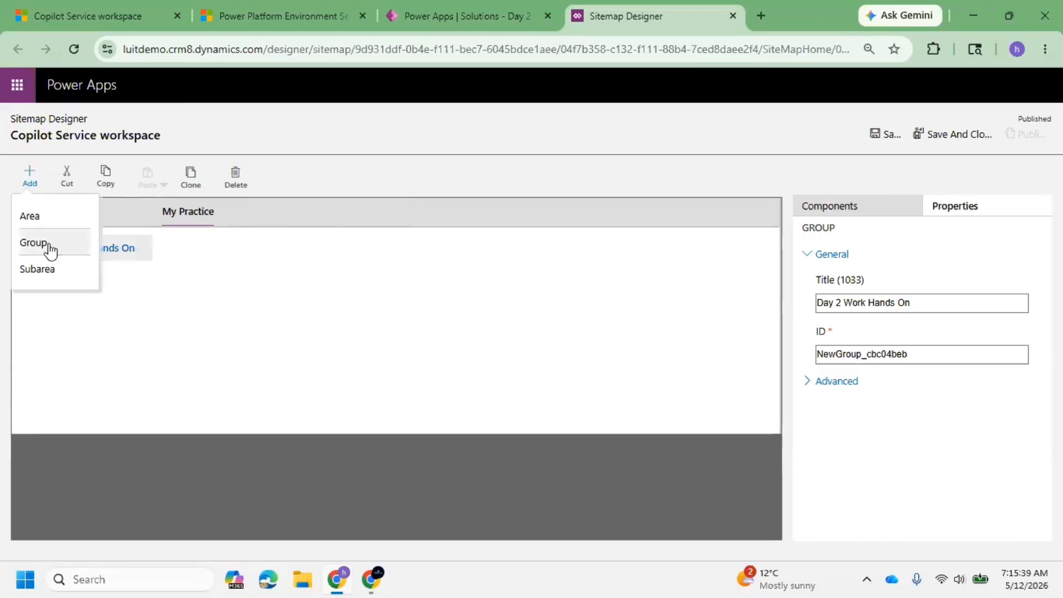
pyautogui.click(70, 276)
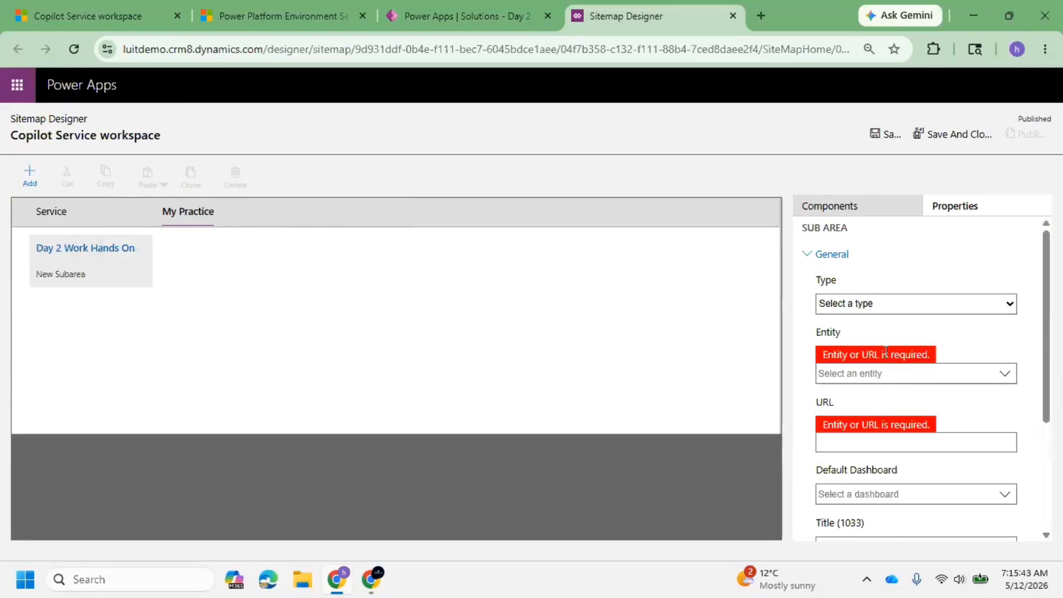
pyautogui.click(942, 307)
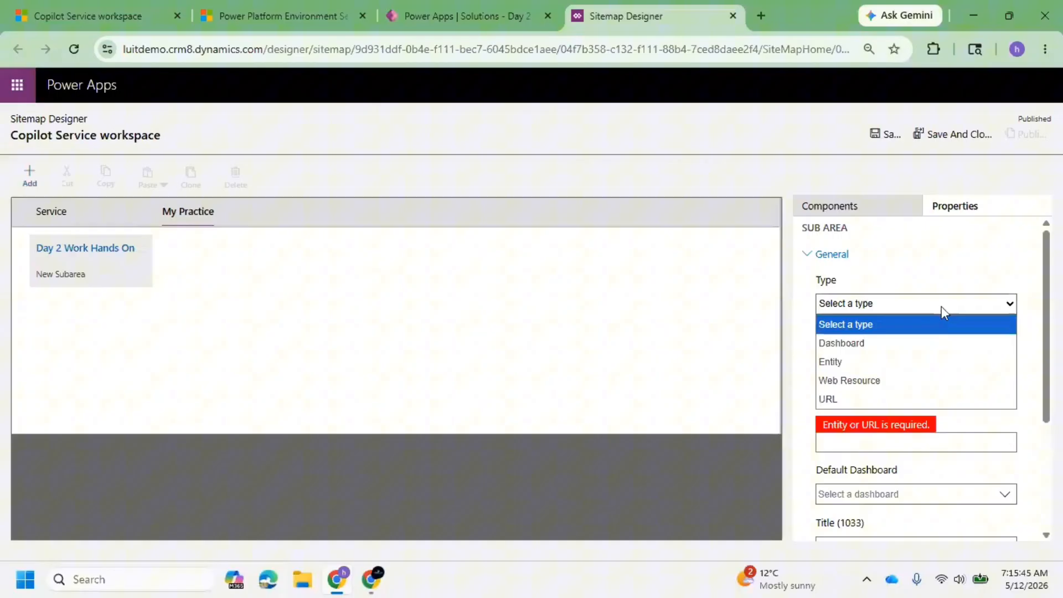
pyautogui.click(870, 361)
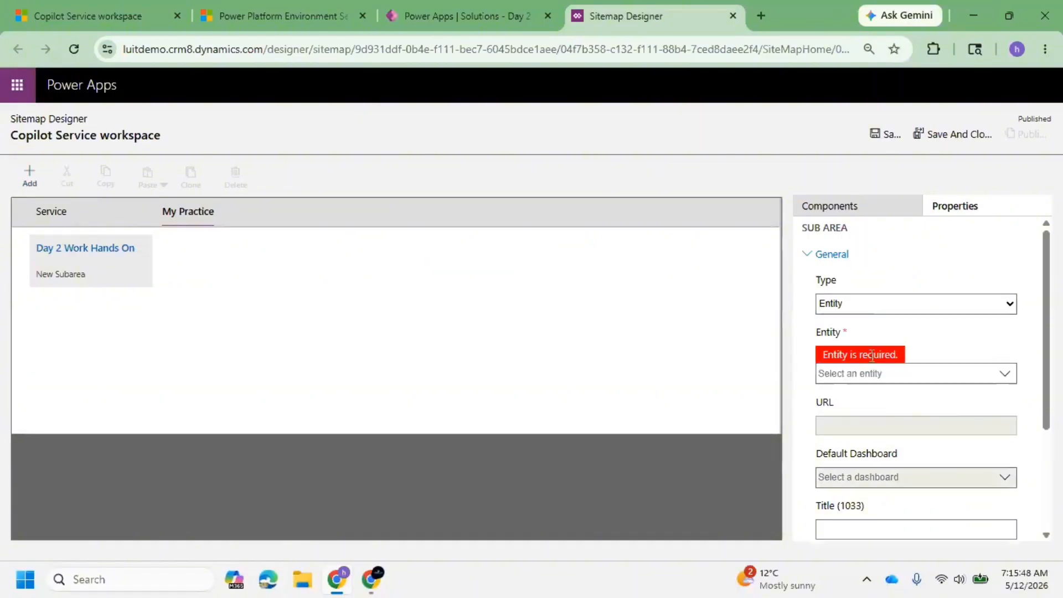
# Set the new subarea's entity to Trainings.
pyautogui.click(1005, 376)
pyautogui.scroll(-3, 956, 382)
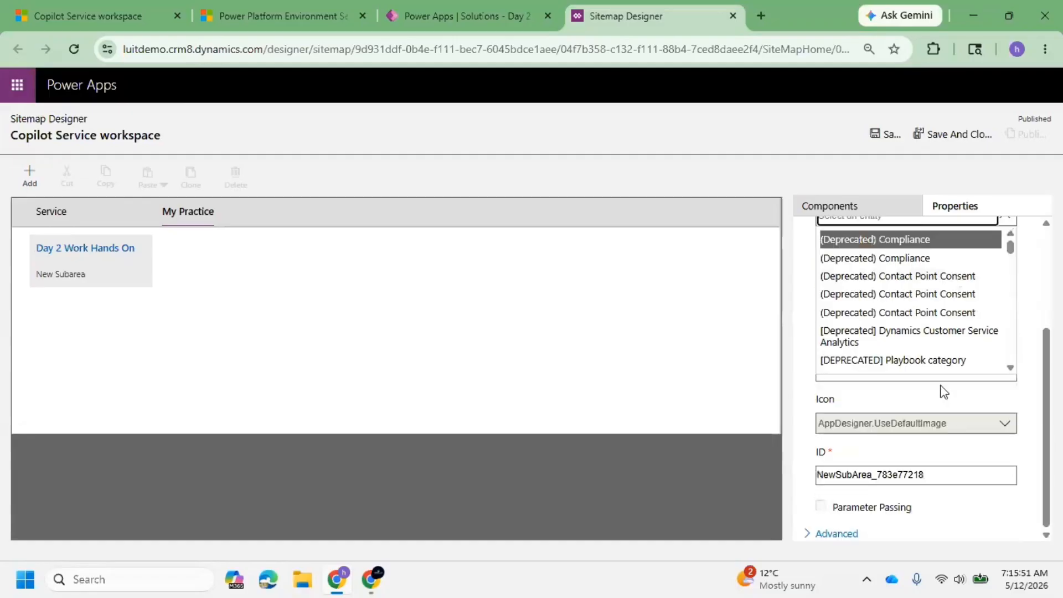
pyautogui.scroll(3, 942, 381)
pyautogui.scroll(-3, 930, 365)
pyautogui.scroll(3, 913, 353)
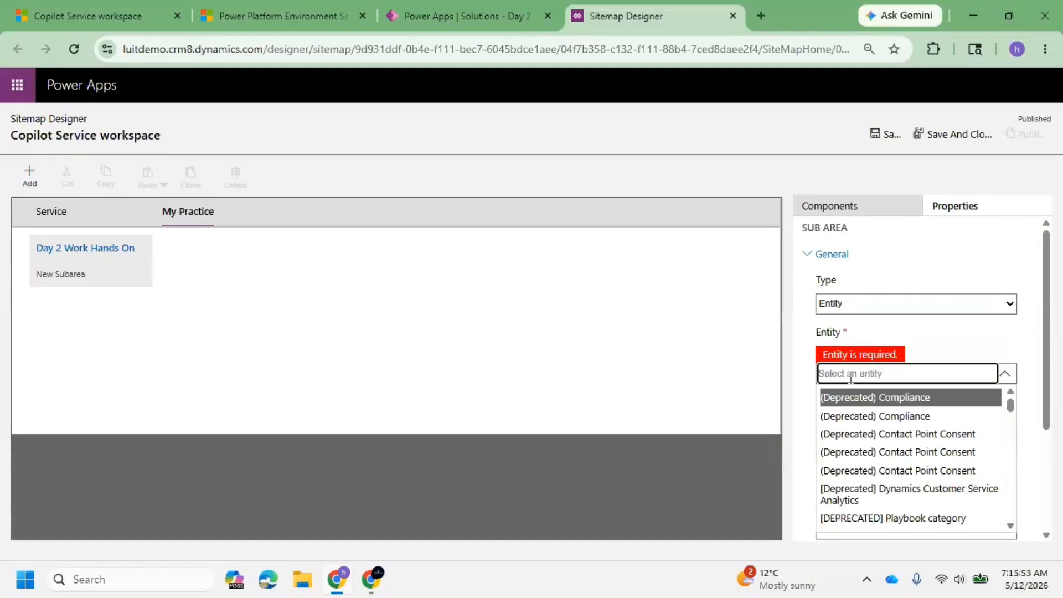
pyautogui.write('T')
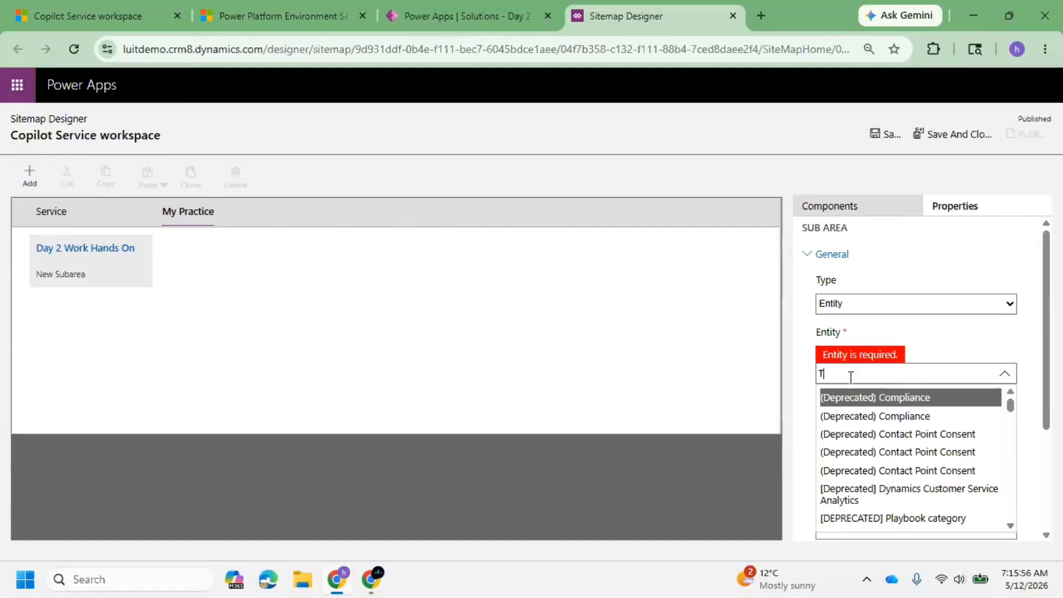
pyautogui.write('rainin')
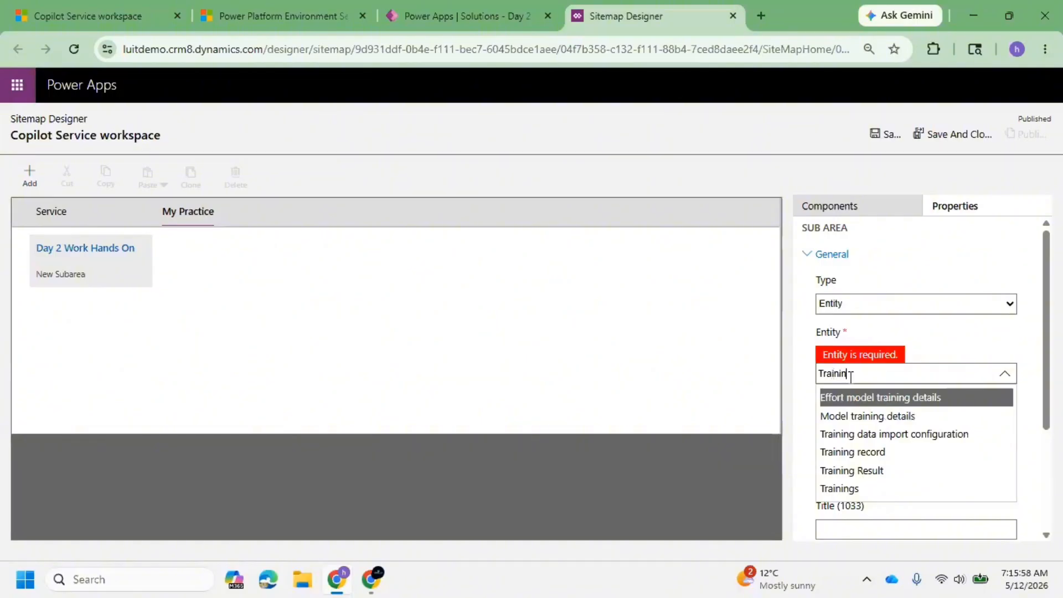
pyautogui.click(864, 489)
# Review the Trainings subarea's advanced settings, then save and publish the site map.
pyautogui.scroll(-3, 942, 420)
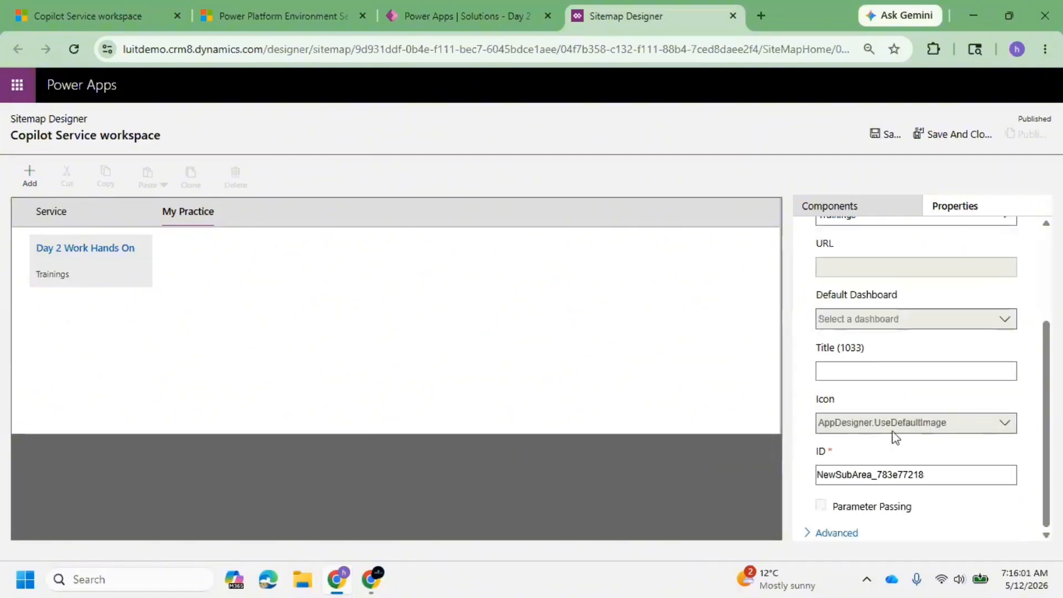
pyautogui.click(807, 535)
pyautogui.scroll(-3, 877, 421)
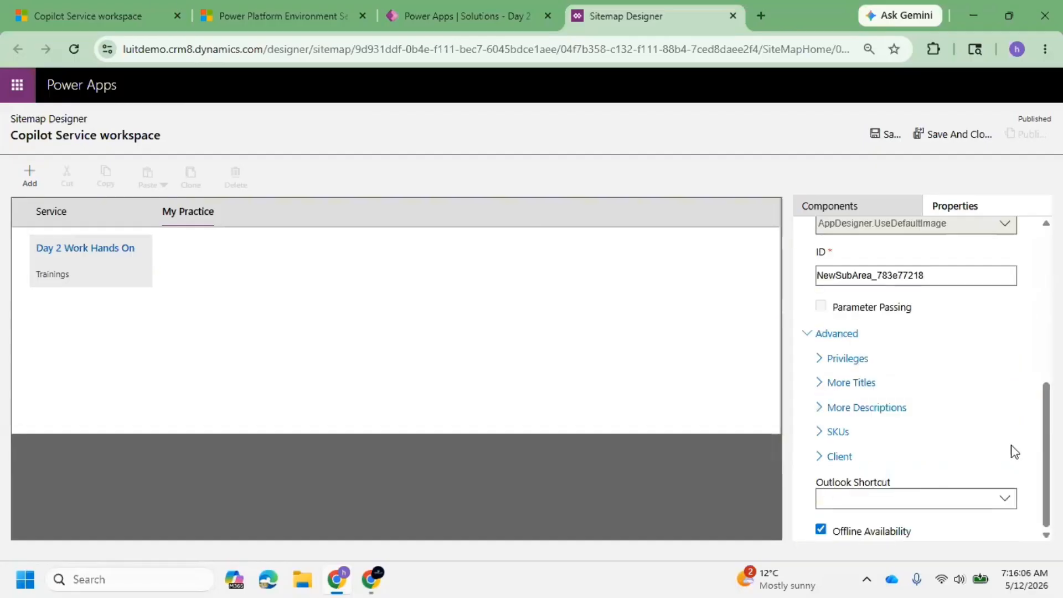
pyautogui.scroll(6, 1011, 451)
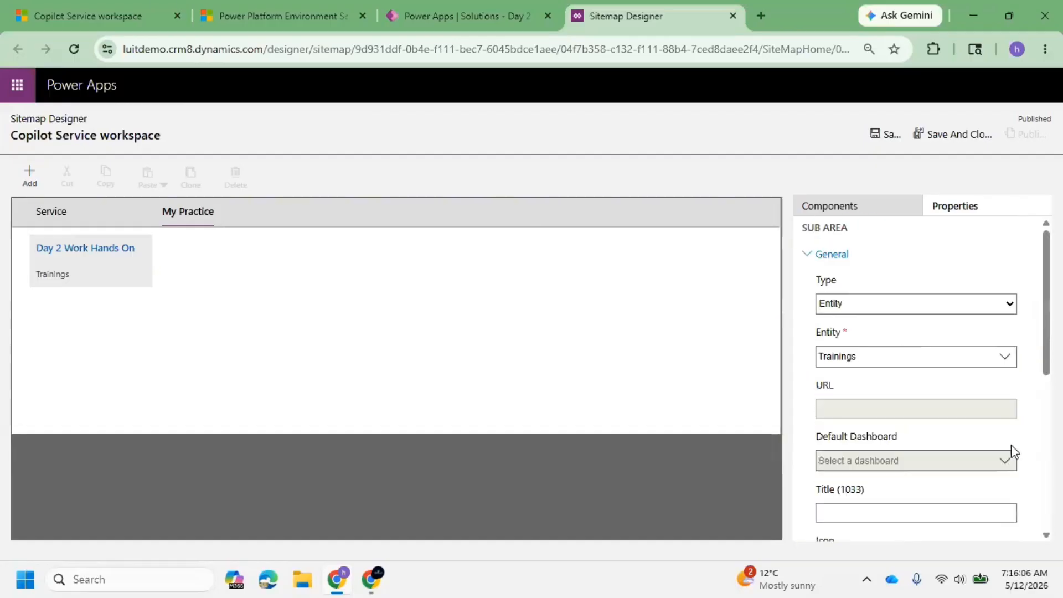
pyautogui.click(884, 135)
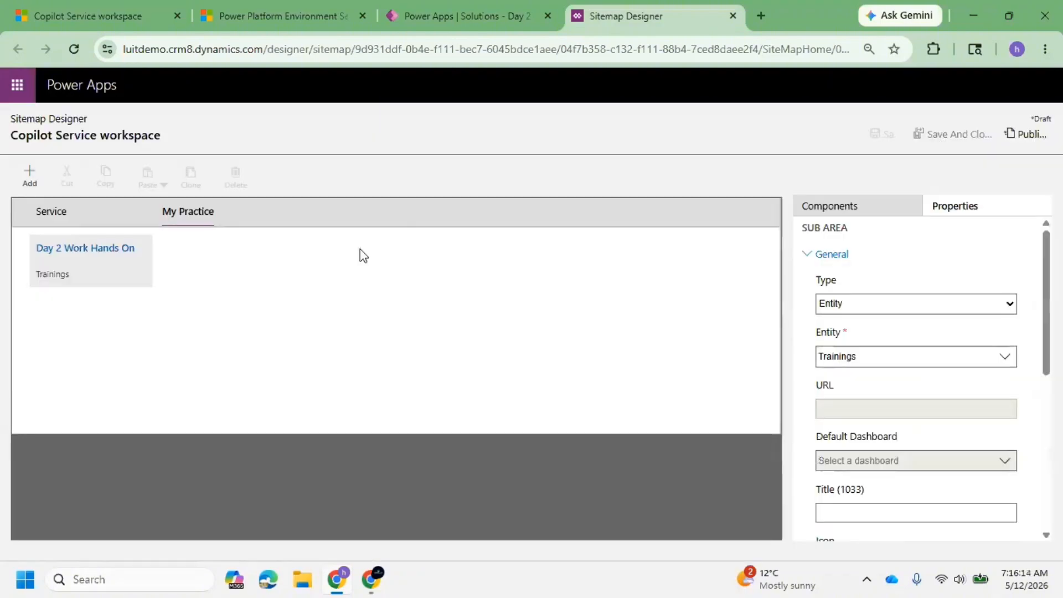
pyautogui.click(1018, 138)
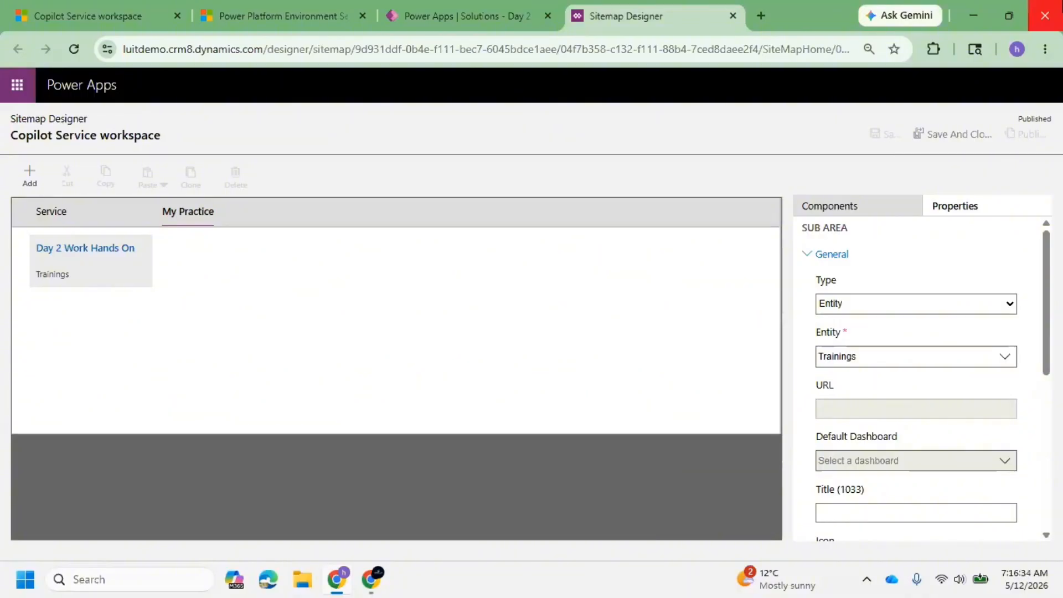
# Switch to the Day 2 Customizations solution in Power Apps and publish all customizations from its full object list.
pyautogui.click(490, 11)
pyautogui.click(644, 369)
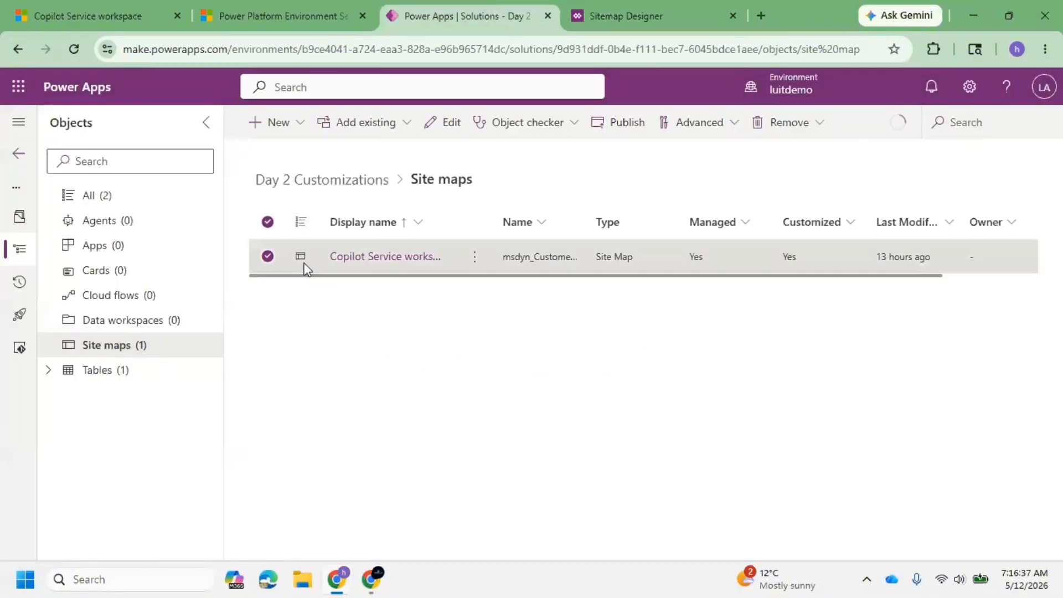
pyautogui.click(132, 197)
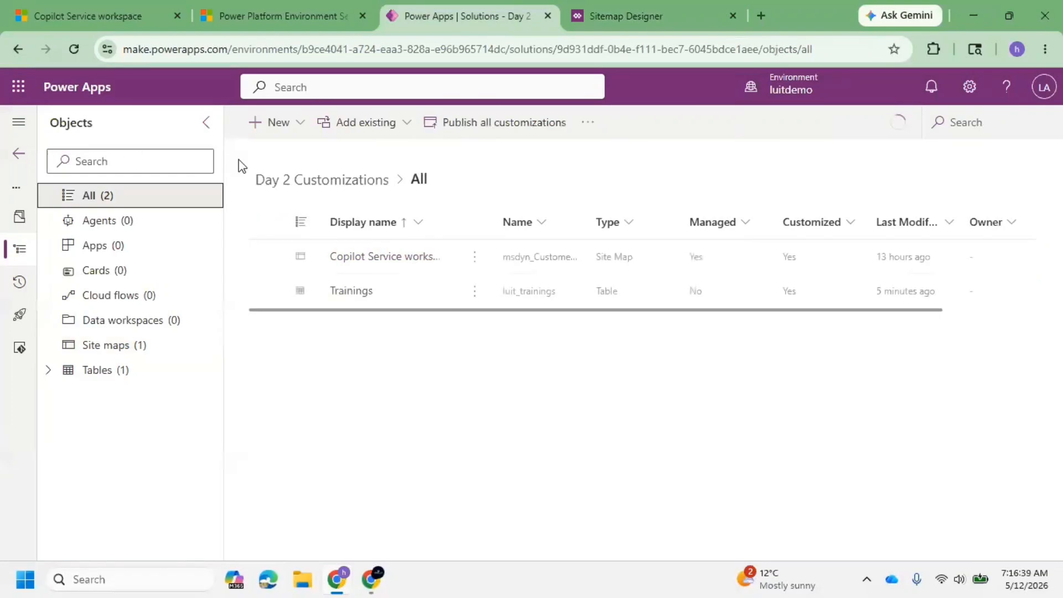
pyautogui.click(483, 124)
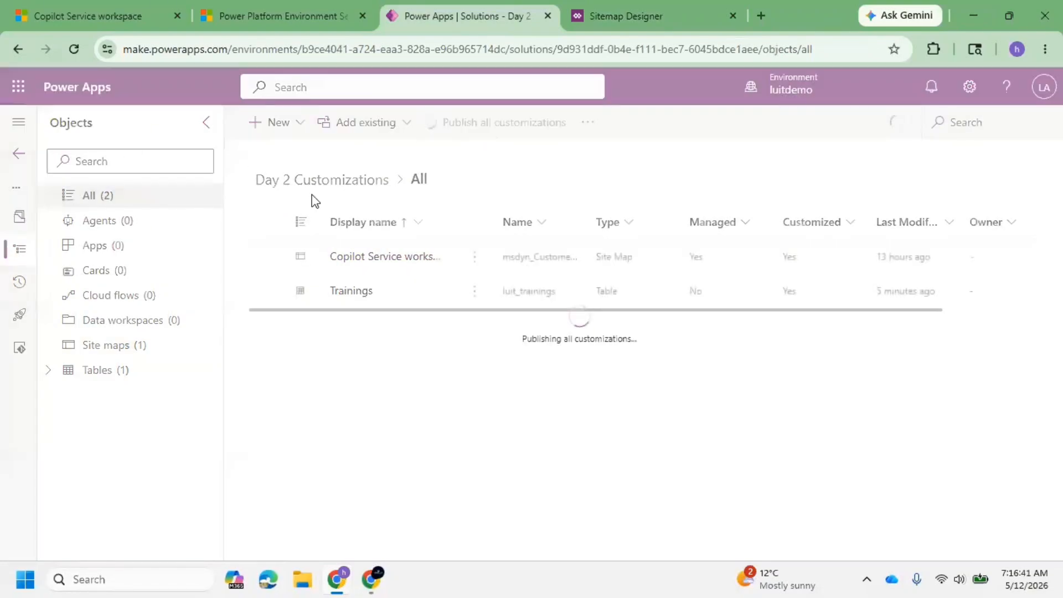
# Switch to Copilot Service workspace, reload it and check its navigation for the My Practice area.
pyautogui.click(83, 15)
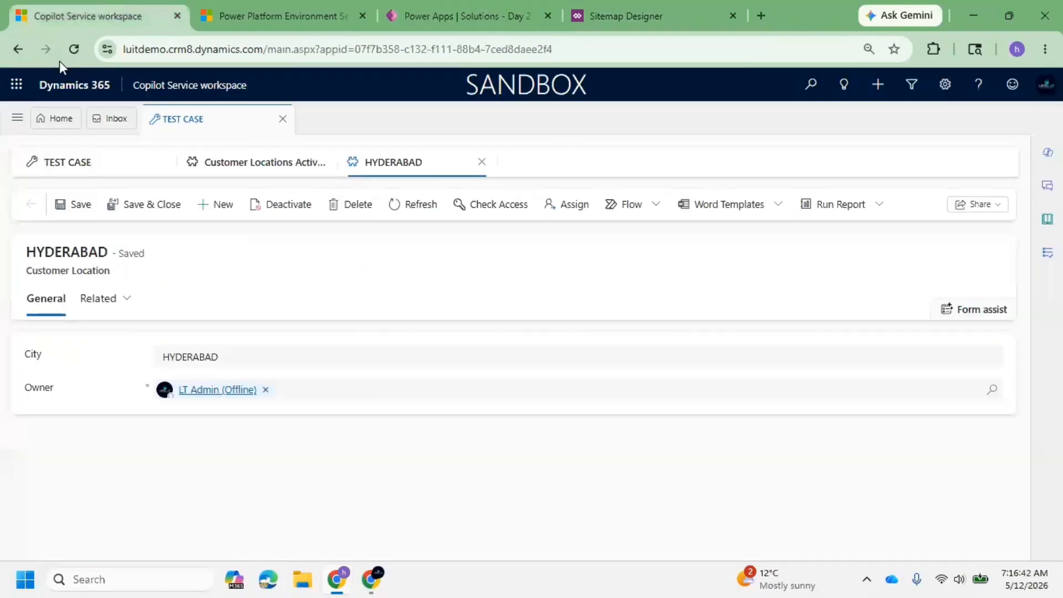
pyautogui.click(17, 117)
pyautogui.scroll(-3, 6, 421)
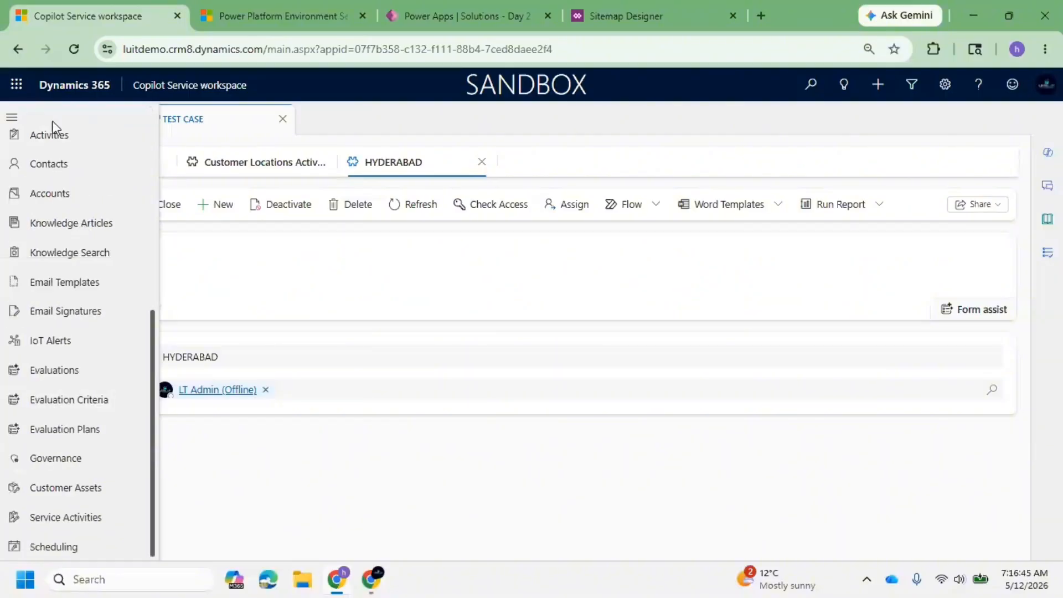
pyautogui.click(78, 46)
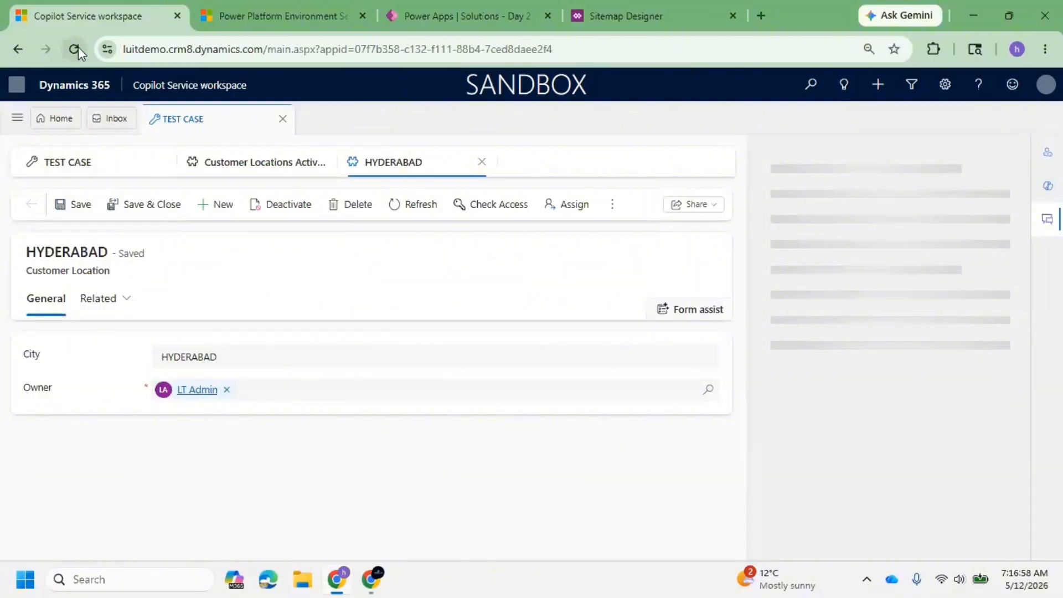
pyautogui.click(1050, 231)
pyautogui.click(13, 120)
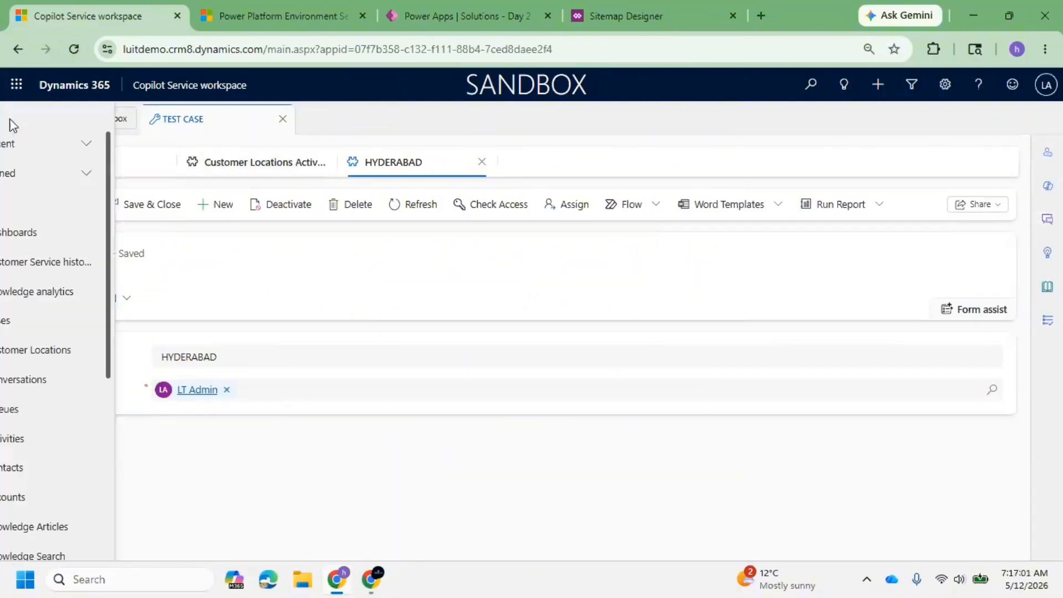
pyautogui.scroll(-5, 82, 372)
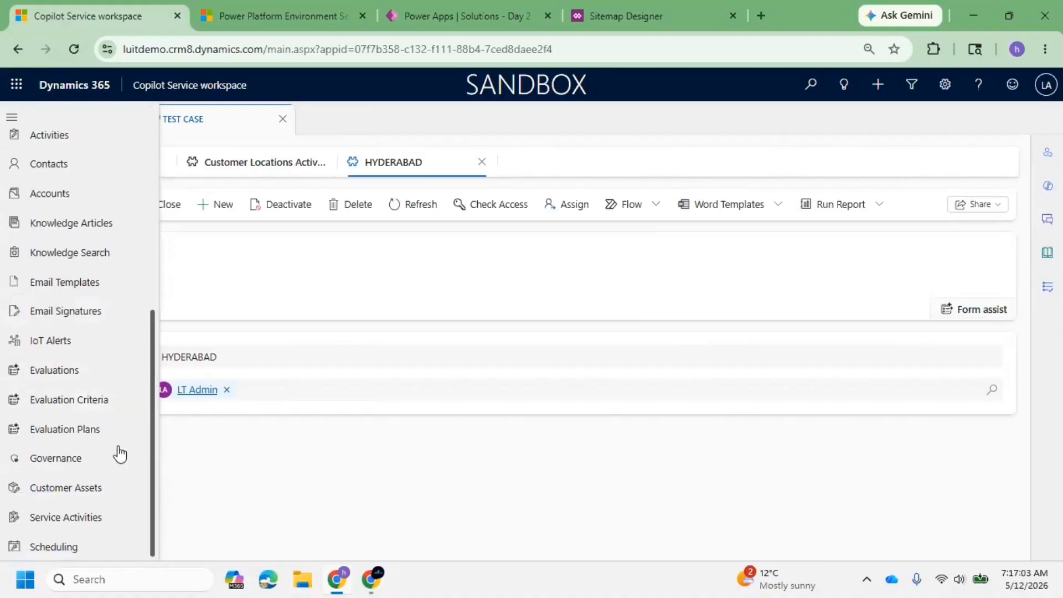
pyautogui.scroll(5, 90, 277)
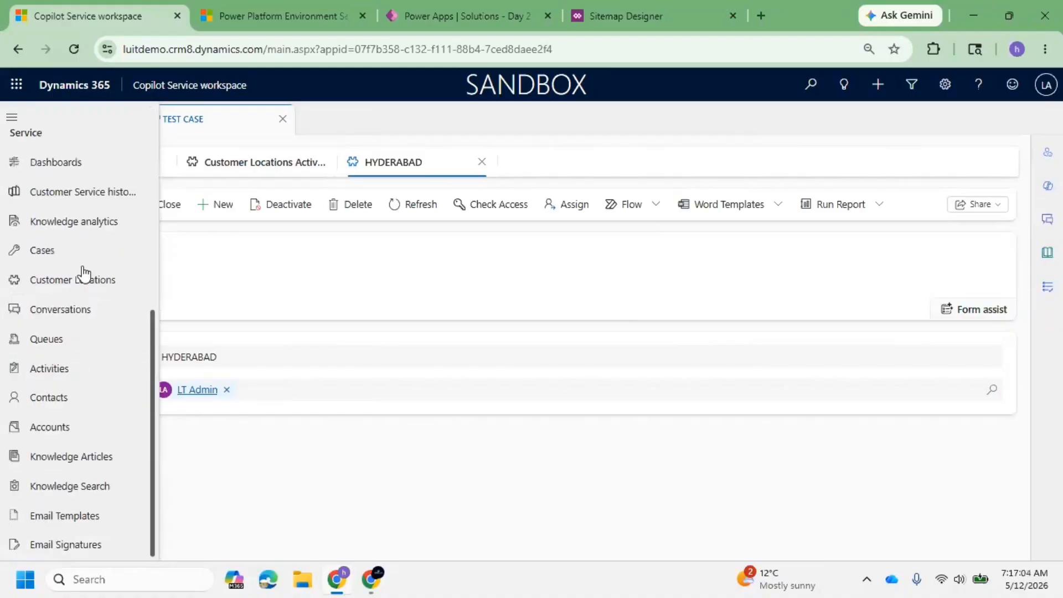
# Open the browser's developer tools for Copilot Service workspace and reload the page with an emptied cache.
pyautogui.click(427, 9)
pyautogui.click(84, 4)
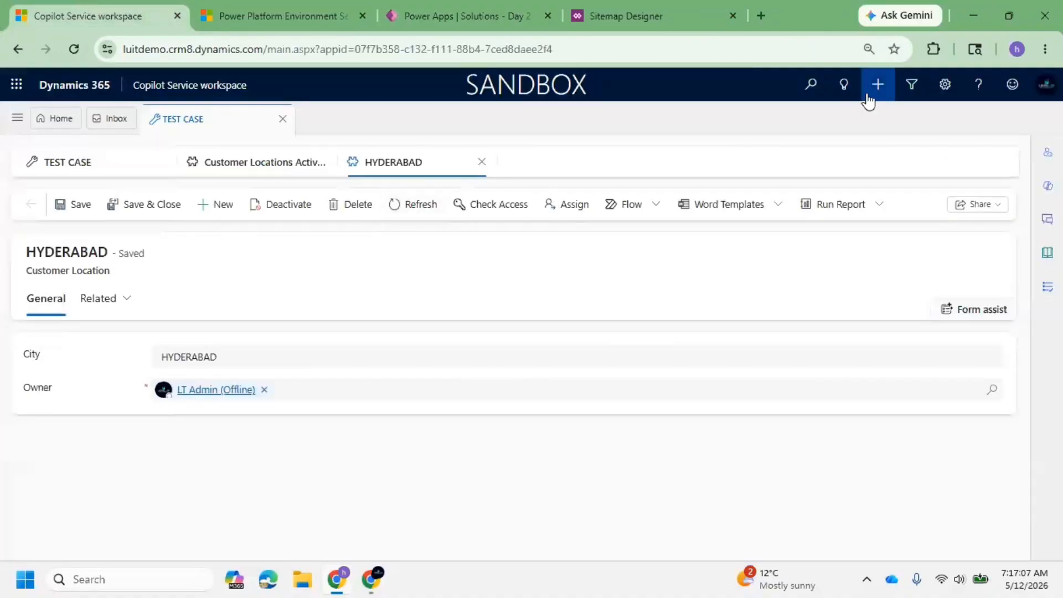
pyautogui.click(1046, 48)
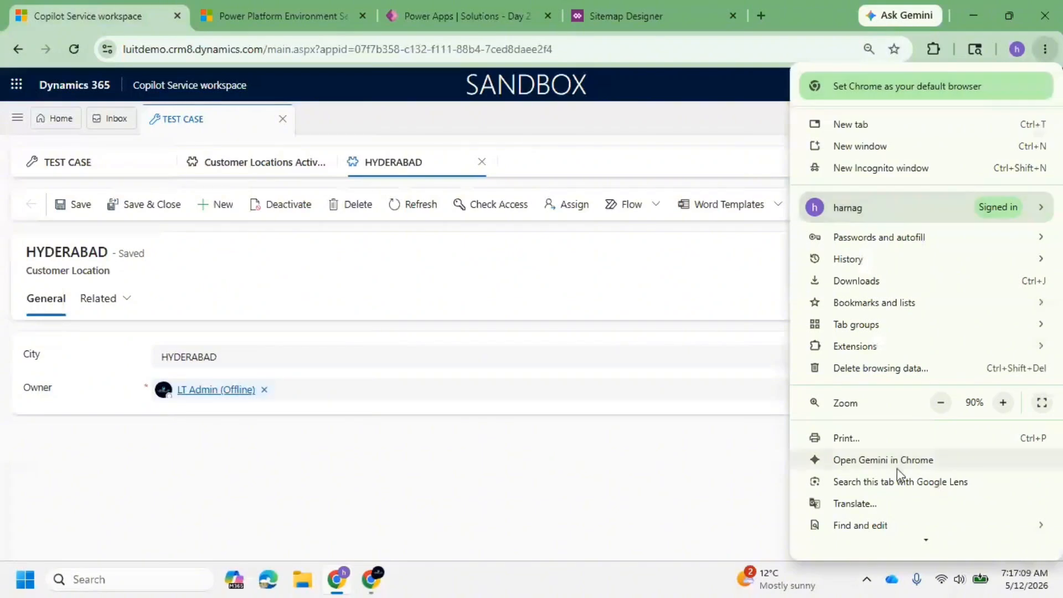
pyautogui.scroll(-3, 897, 473)
pyautogui.moveTo(897, 472)
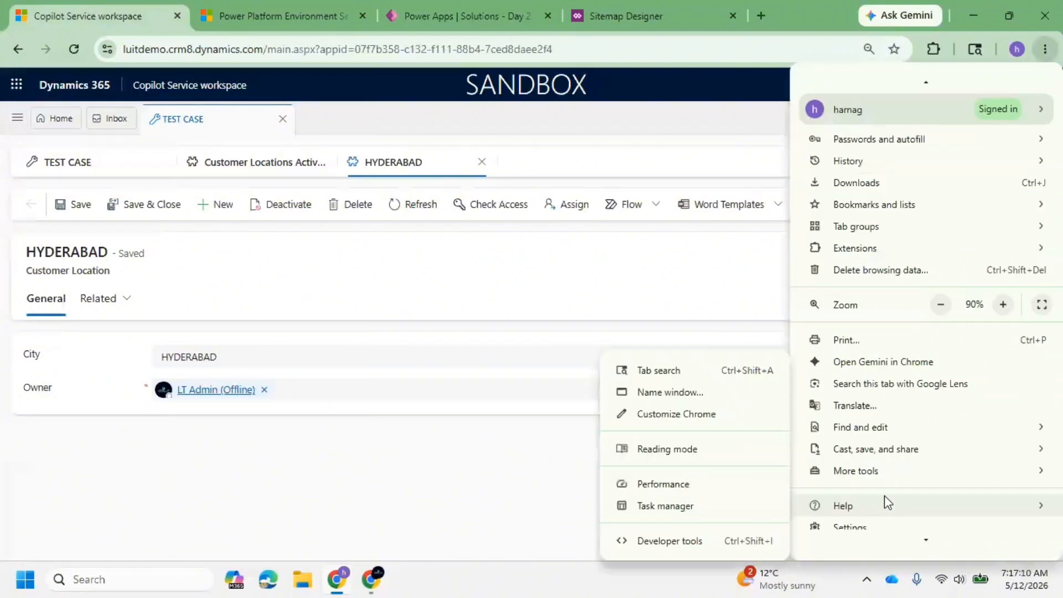
pyautogui.click(671, 541)
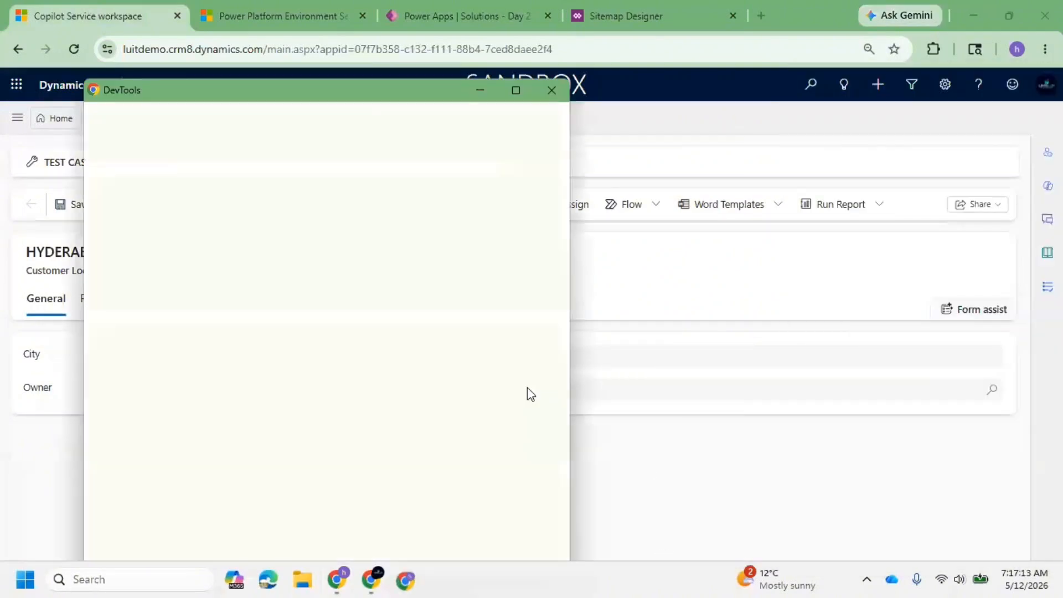
pyautogui.rightClick(75, 54)
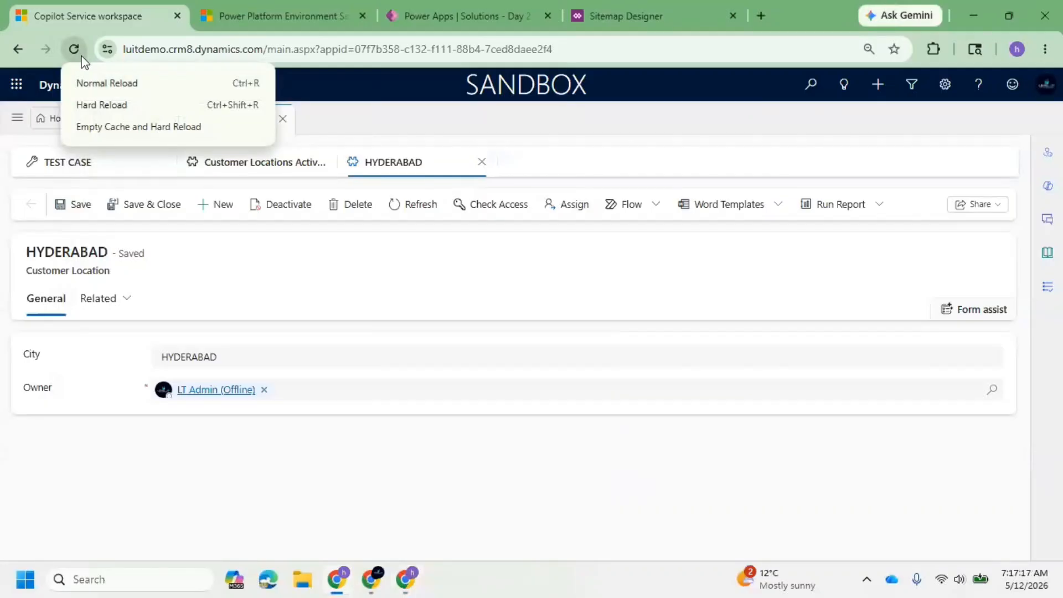
pyautogui.click(119, 127)
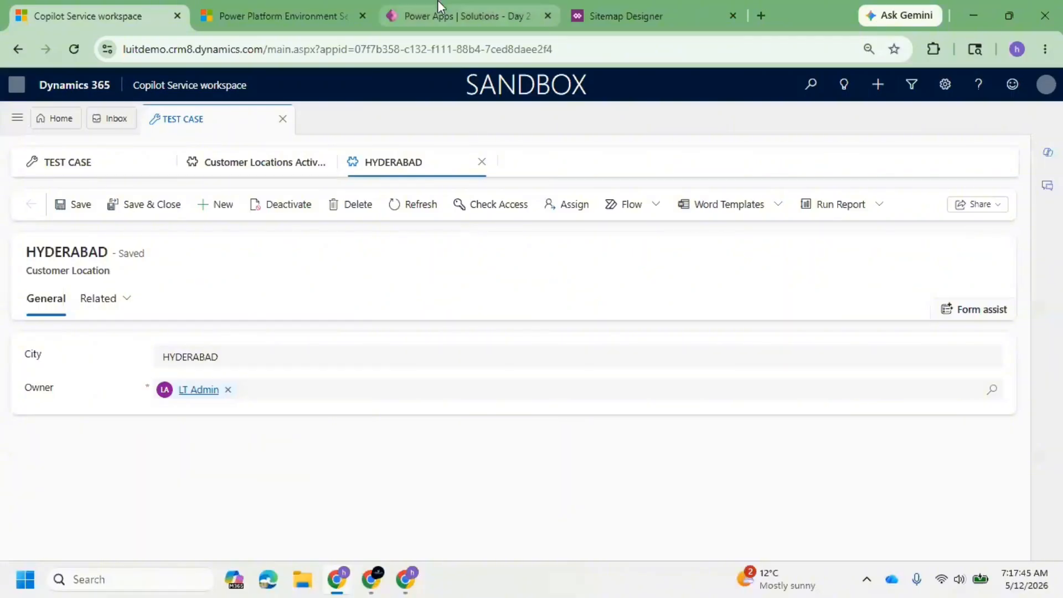
# Switch the workspace navigation from the Service area to My Practice and open Trainings under Day 2 Work Hands On.
pyautogui.click(20, 119)
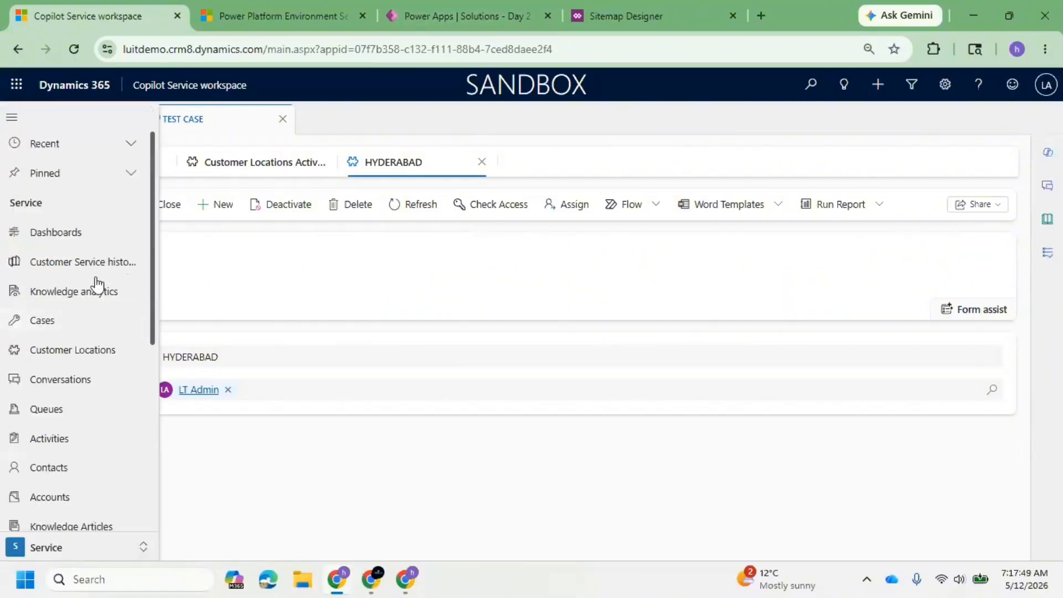
pyautogui.scroll(-5, 81, 295)
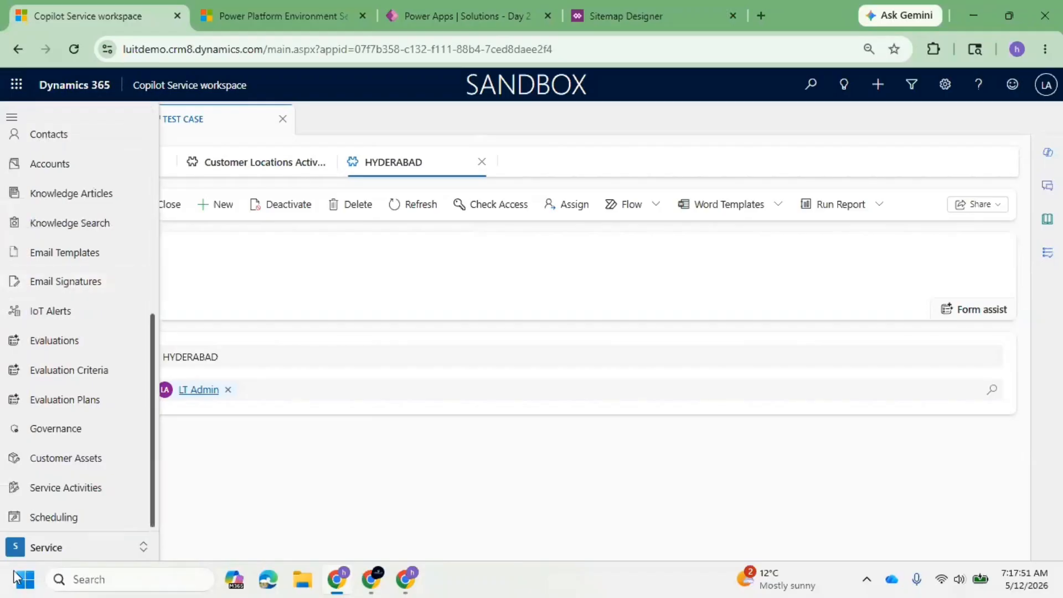
pyautogui.click(47, 549)
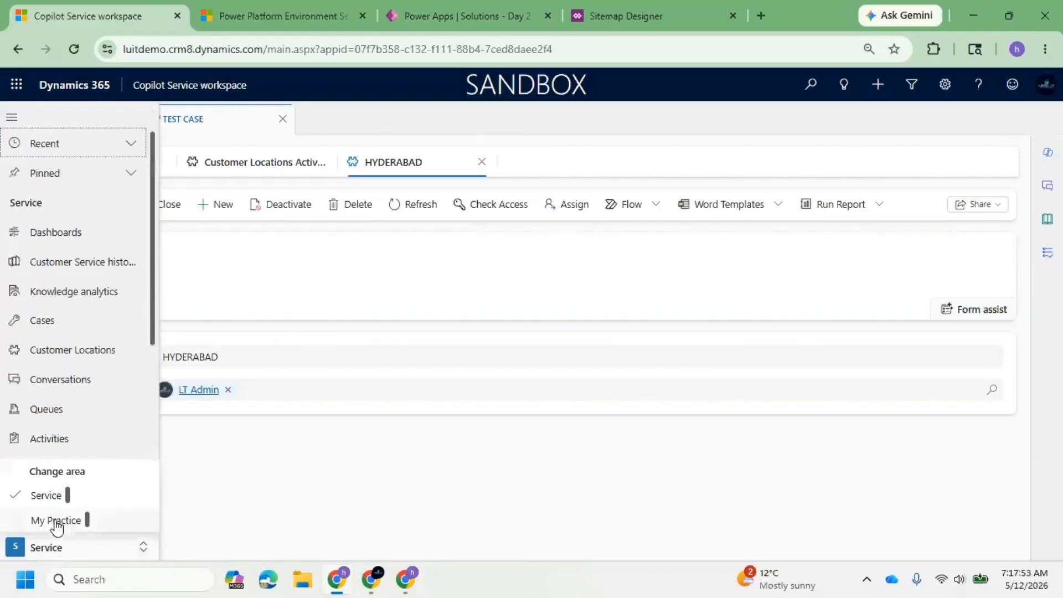
pyautogui.click(55, 520)
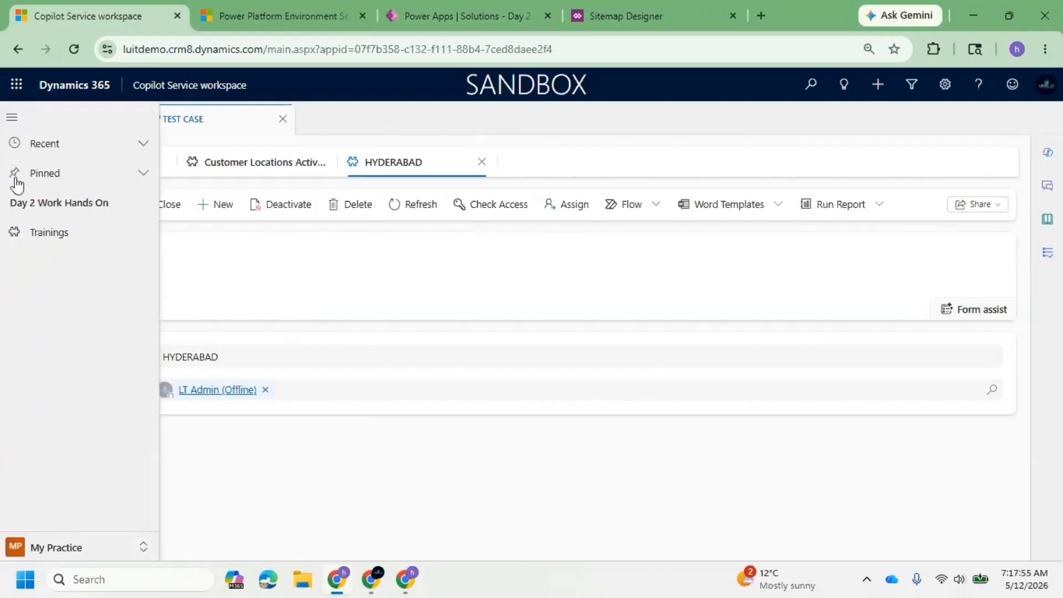
pyautogui.moveTo(25, 205); pyautogui.dragTo(109, 206)
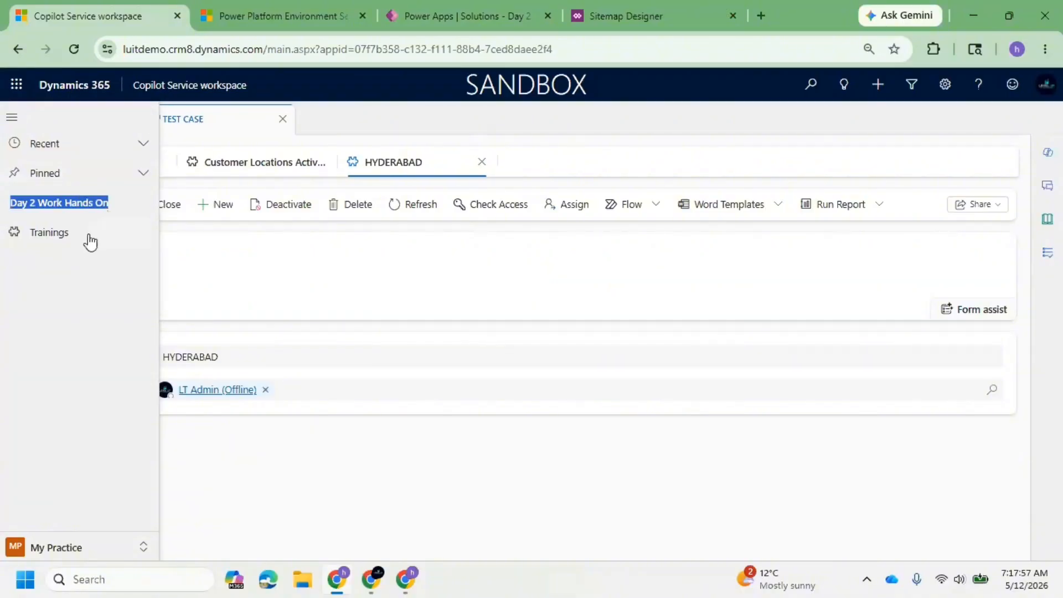
pyautogui.click(26, 243)
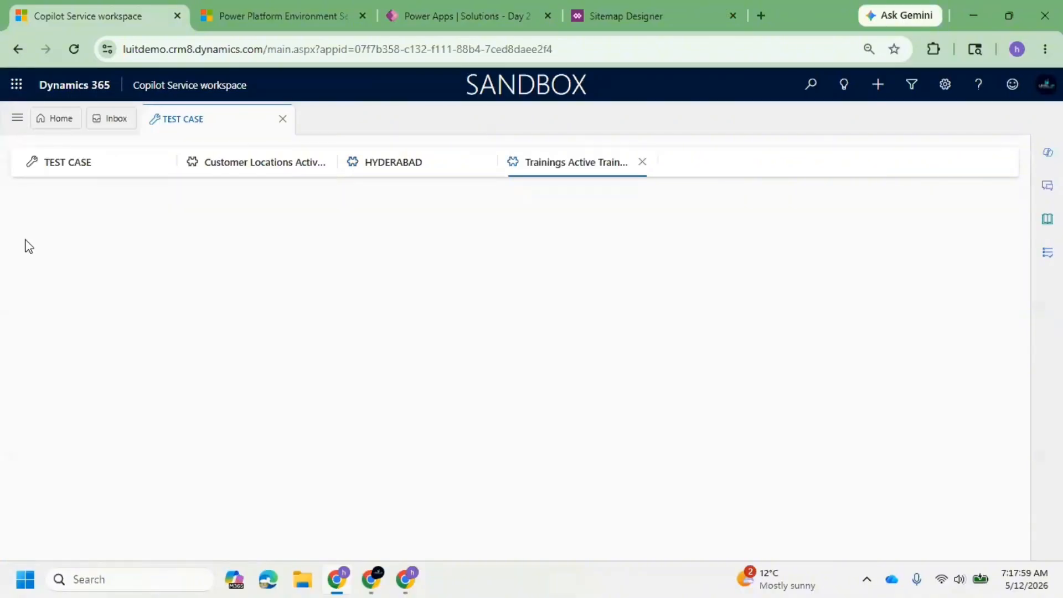
# Reopen the Trainings list from the My Practice navigation to check the Active Trainings view.
pyautogui.click(14, 115)
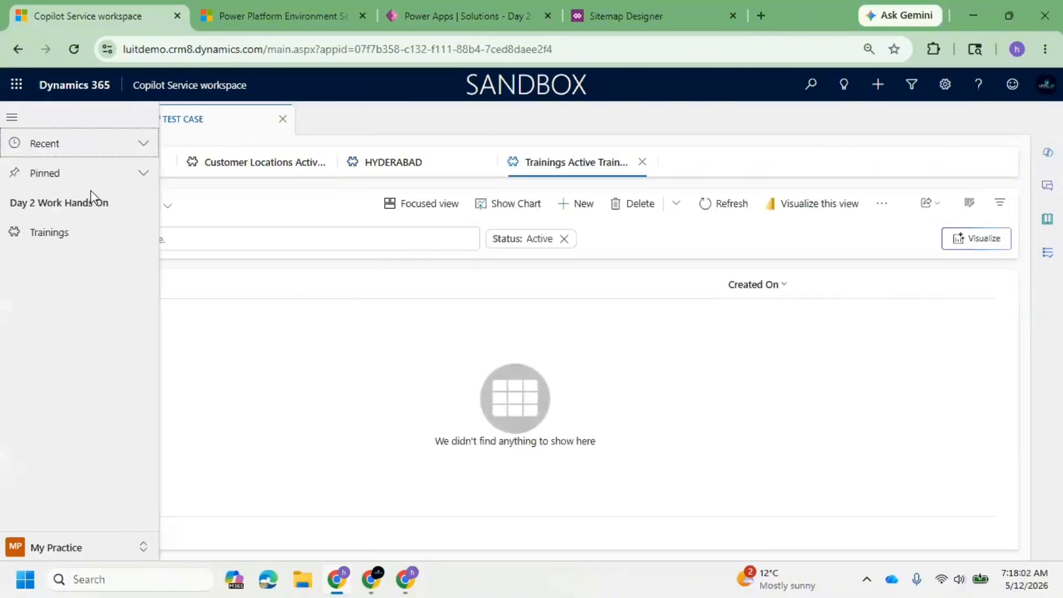
pyautogui.click(51, 237)
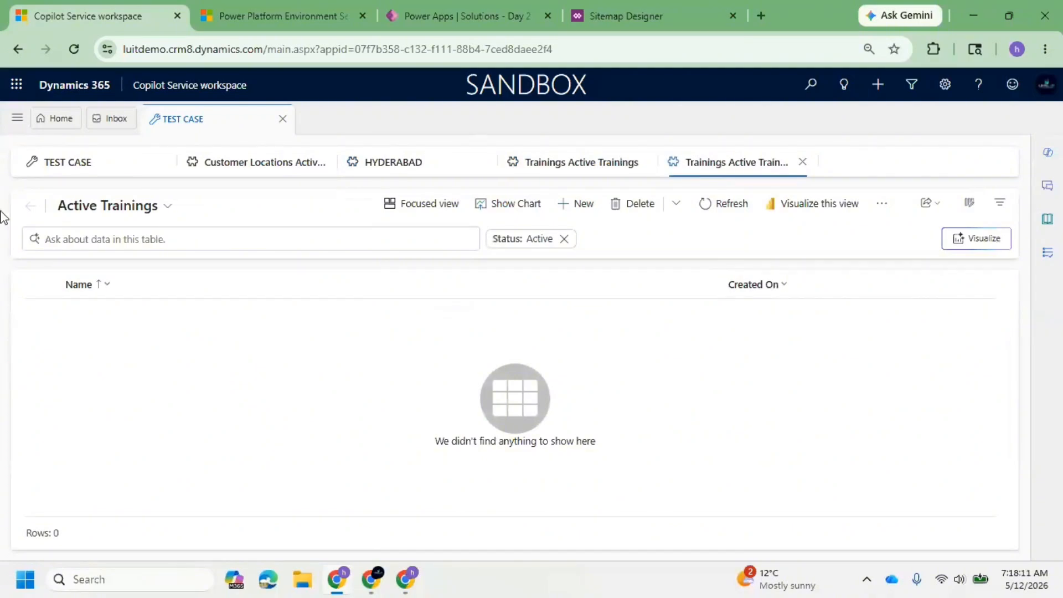
pyautogui.click(14, 118)
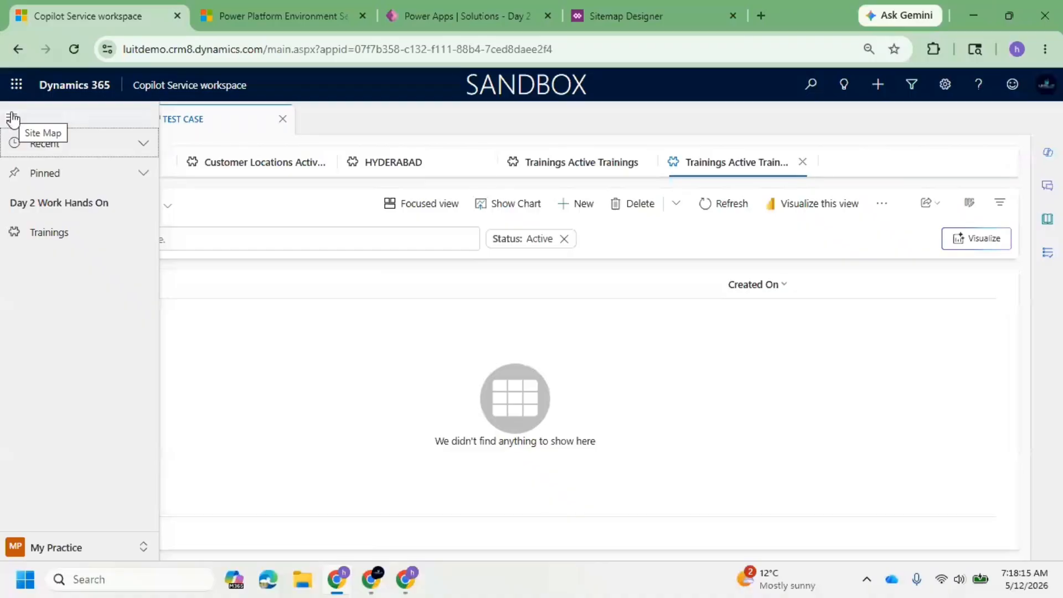
pyautogui.click(57, 233)
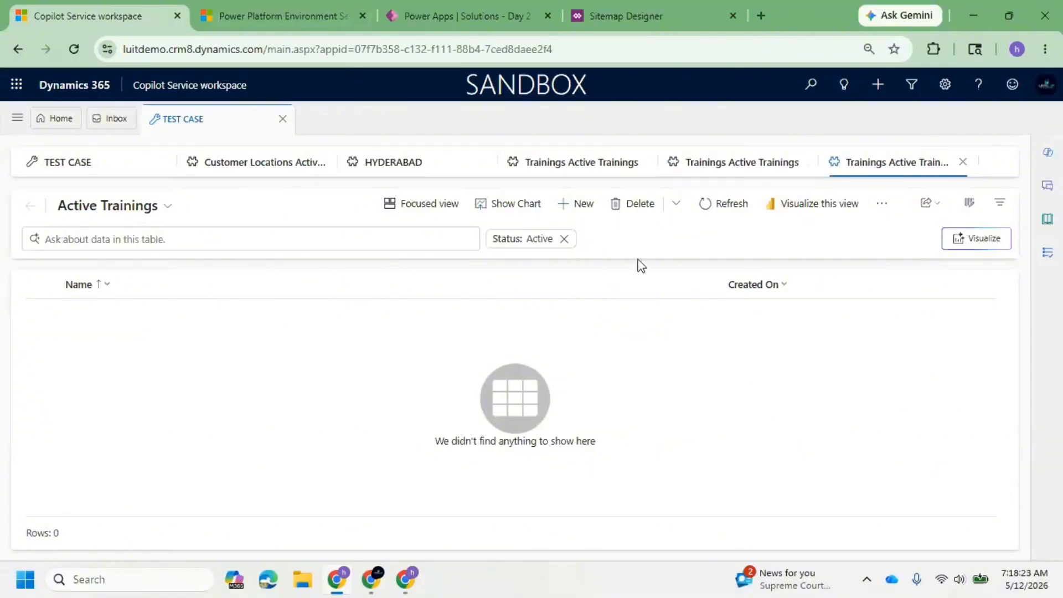
# Create a new Trainings record named CRM#1 and save it.
pyautogui.click(576, 204)
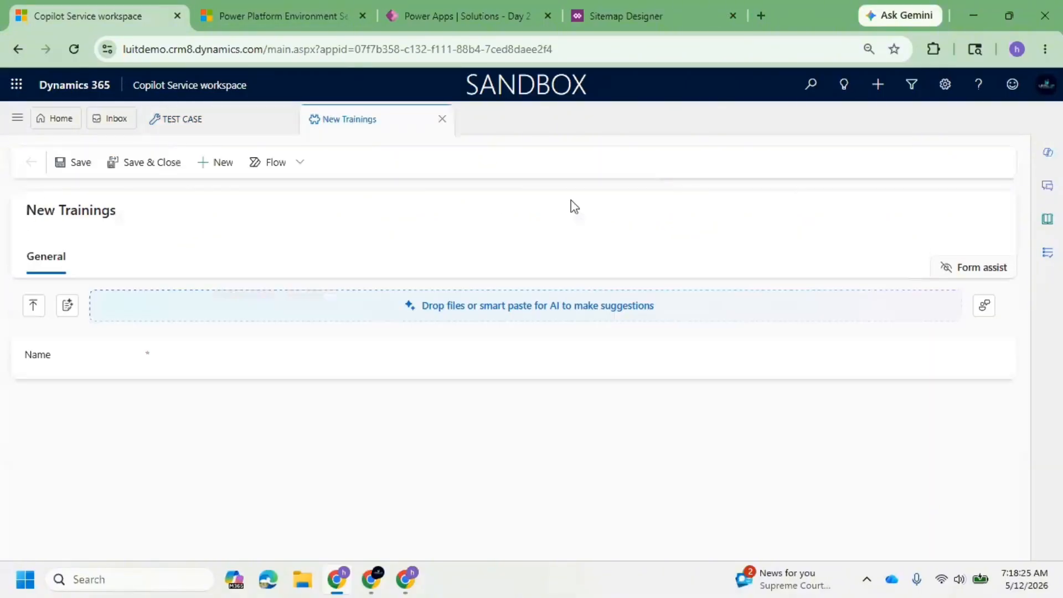
pyautogui.click(767, 570)
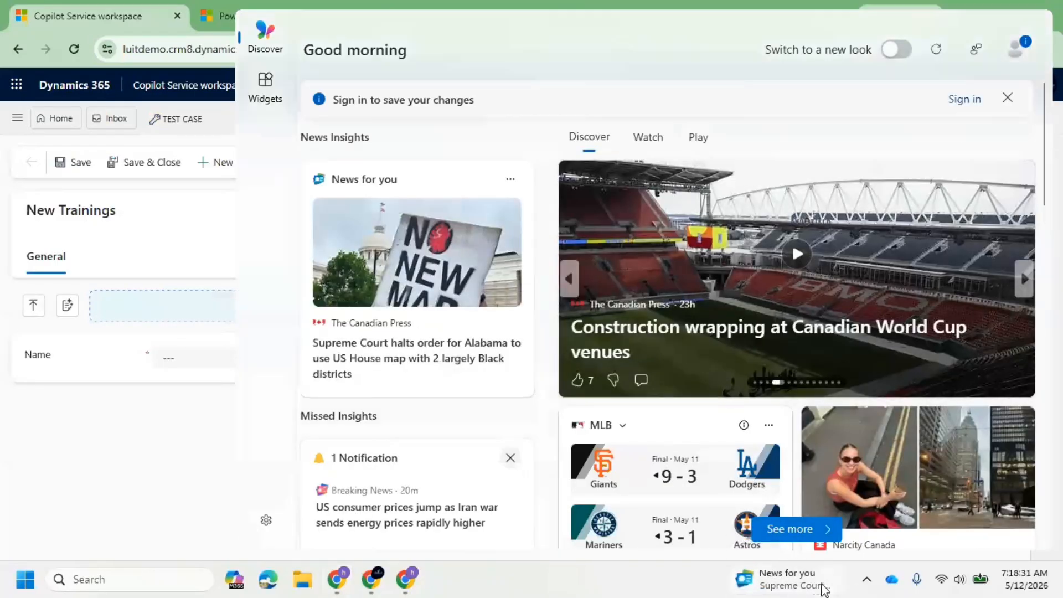
pyautogui.click(758, 585)
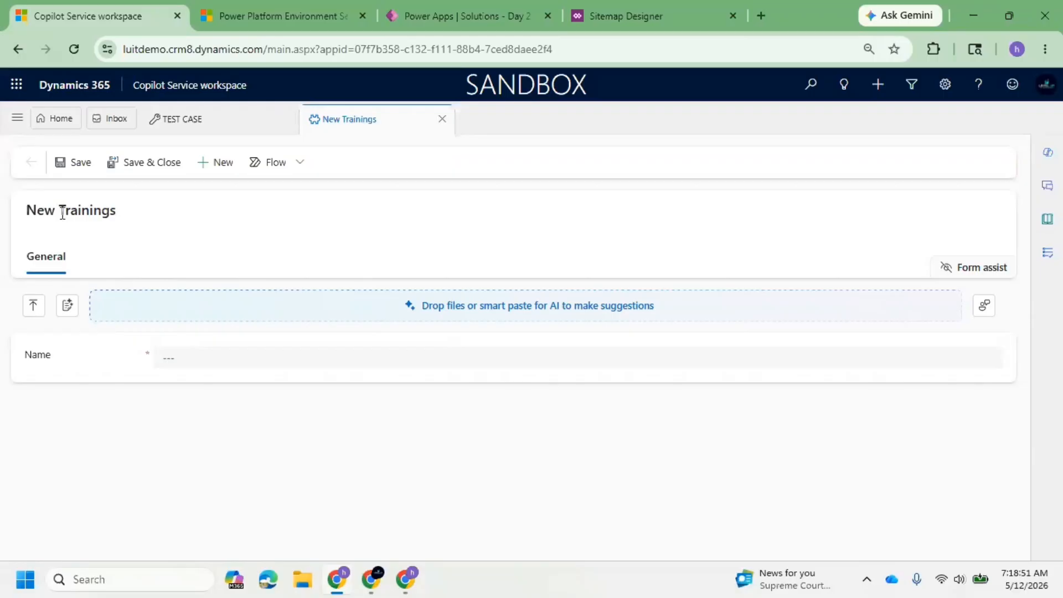
pyautogui.moveTo(60, 213); pyautogui.dragTo(122, 214)
pyautogui.click(93, 213)
pyautogui.doubleClick(88, 211)
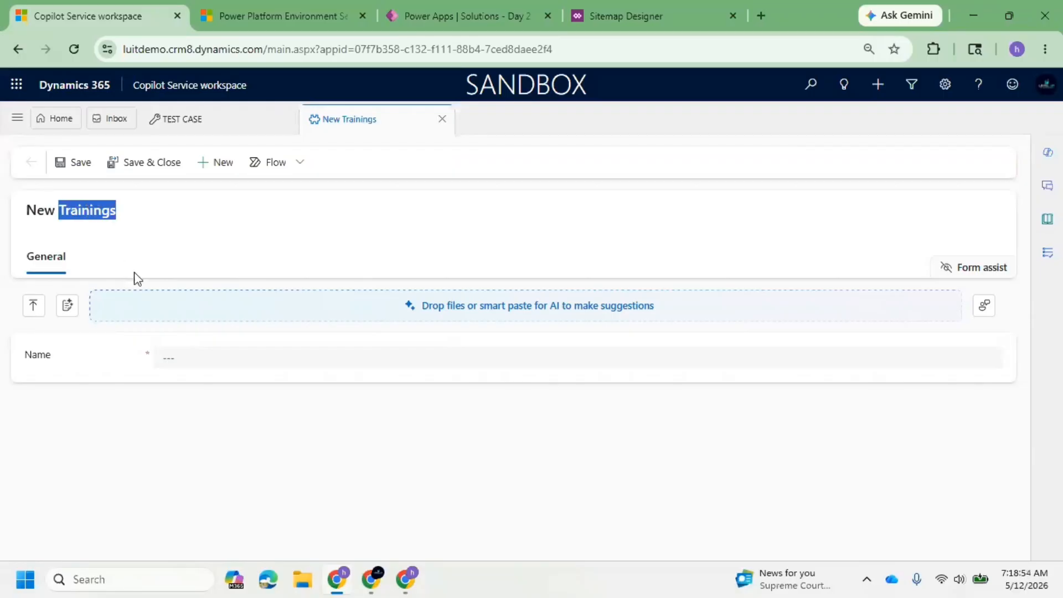
pyautogui.click(174, 359)
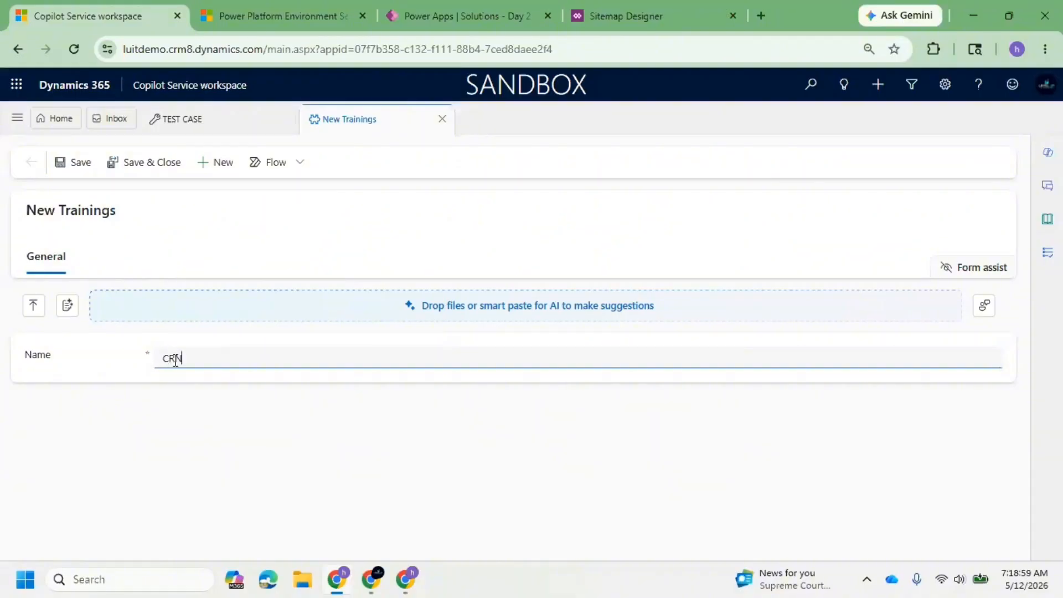
pyautogui.write('CRM#1')
pyautogui.click(79, 161)
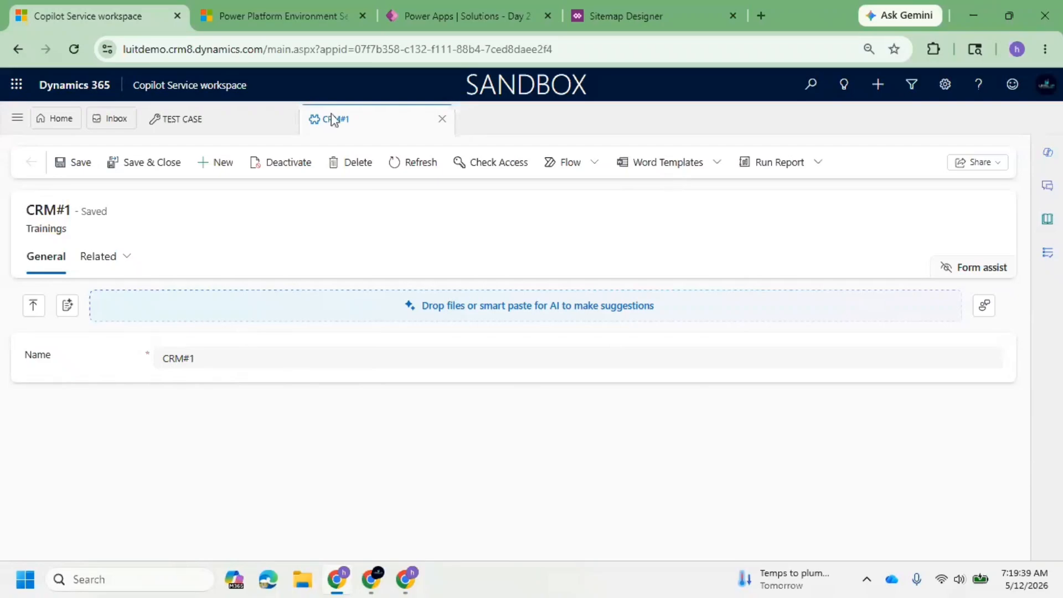
# Close the Sitemap Designer, switch to the Day 2 Customizations solution in Power Apps and open the Trainings table's main Information form.
pyautogui.click(734, 16)
pyautogui.click(455, 17)
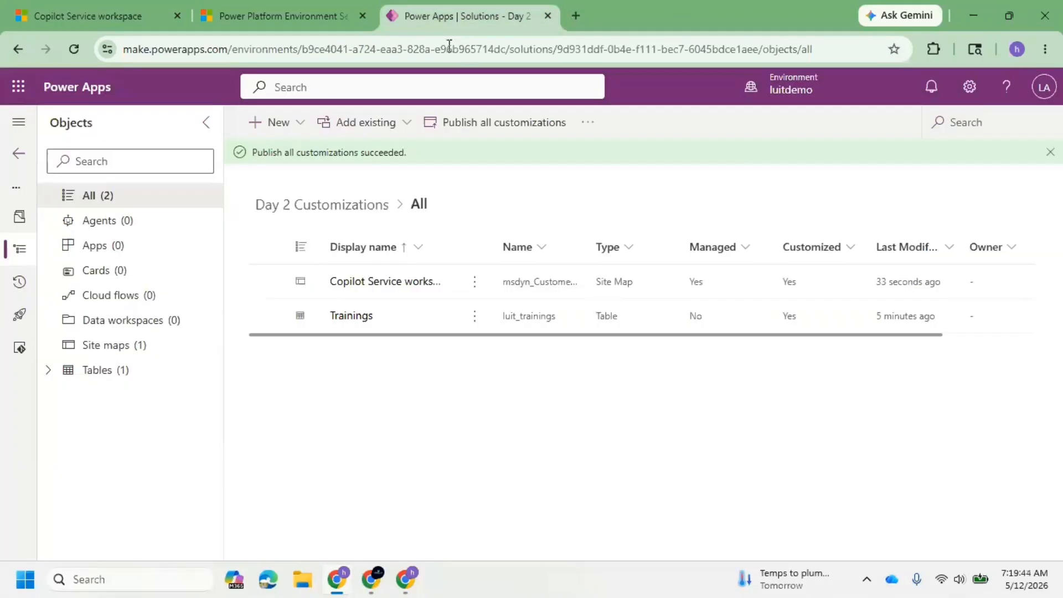
pyautogui.click(48, 371)
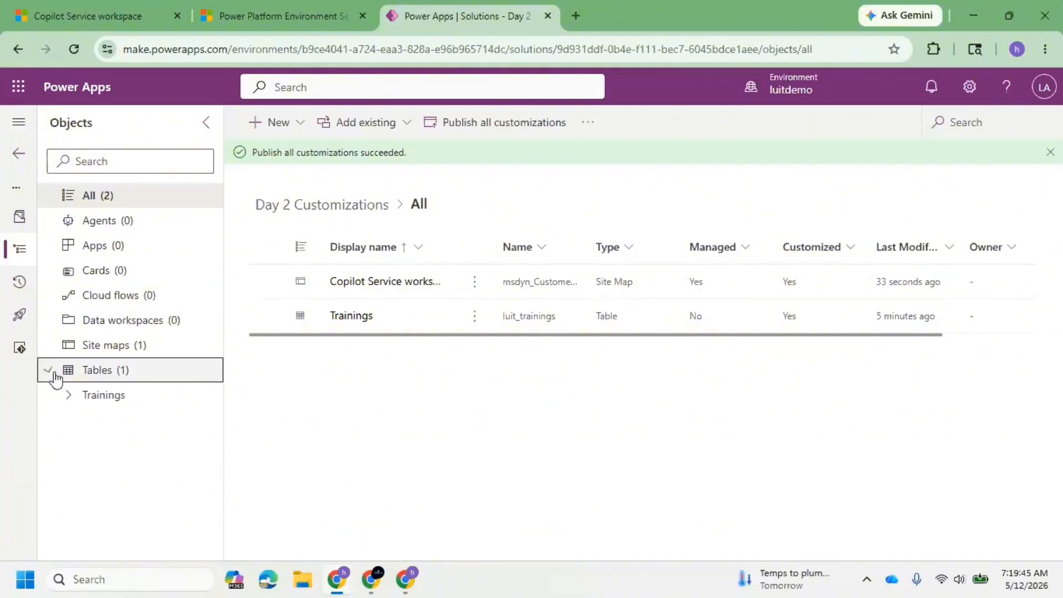
pyautogui.click(70, 402)
pyautogui.click(69, 397)
pyautogui.scroll(-2, 161, 421)
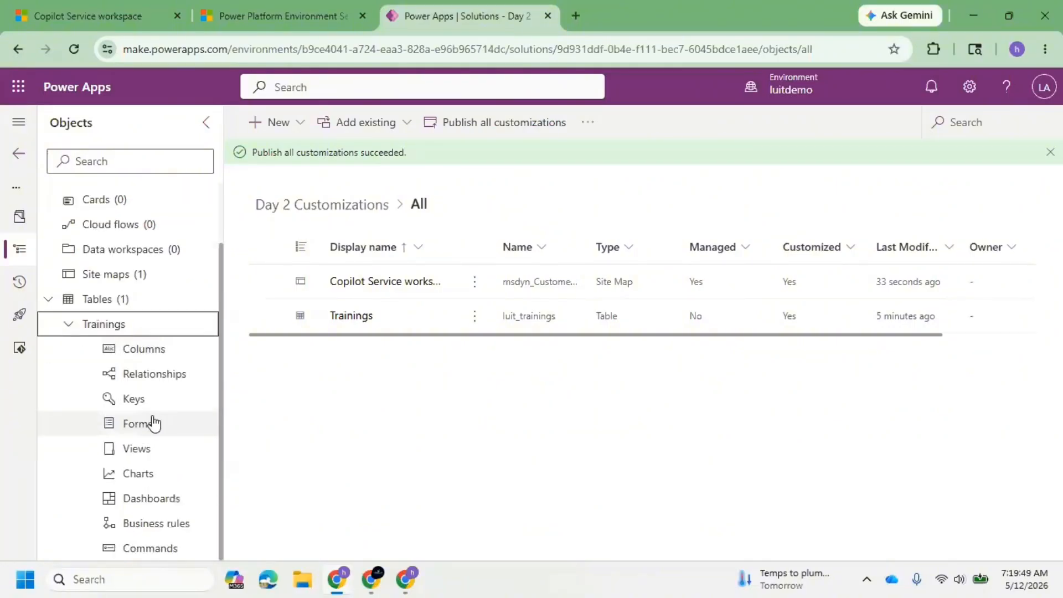
pyautogui.click(155, 424)
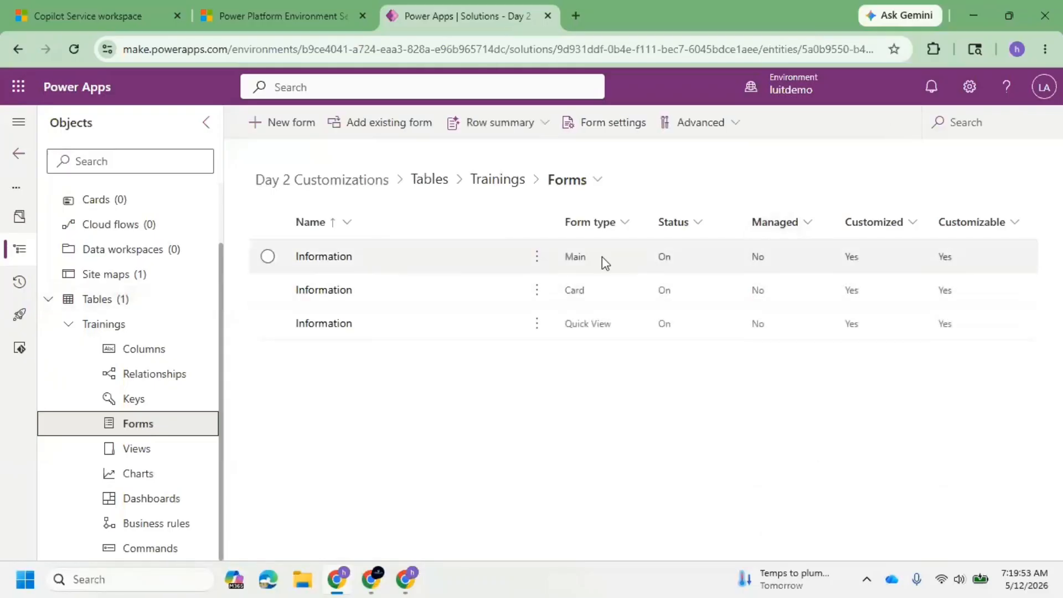
pyautogui.click(339, 262)
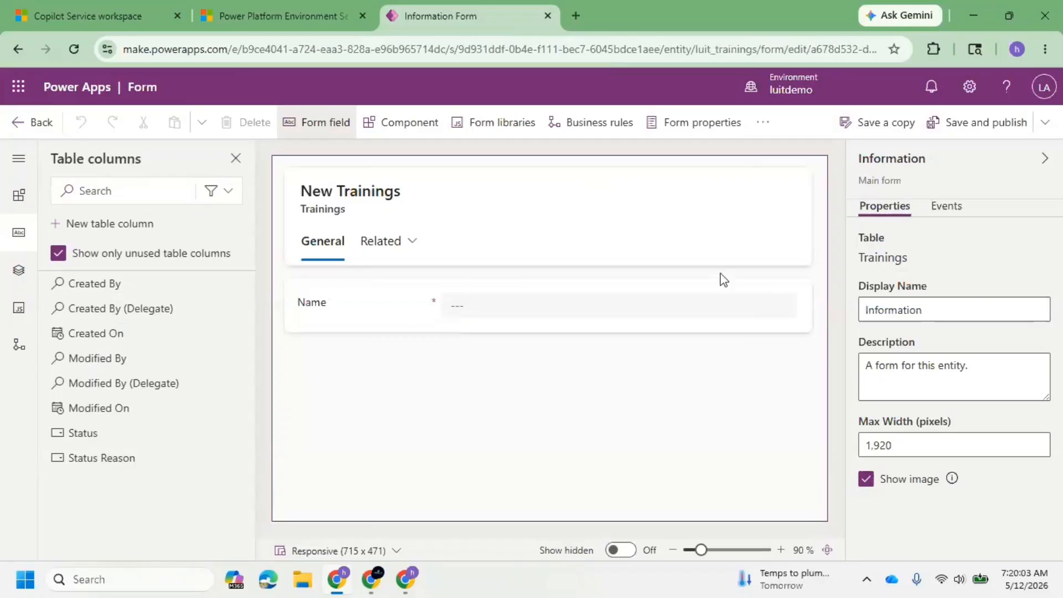
# Add the Created By, Created By (Delegate) and Created On columns below Name on the Trainings form.
pyautogui.click(321, 312)
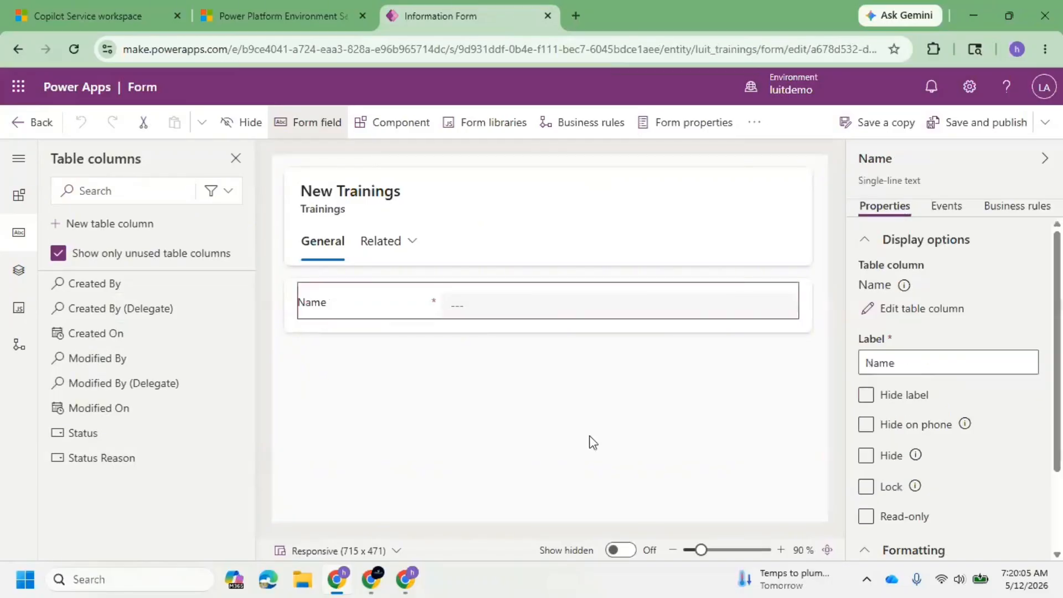
pyautogui.click(116, 286)
pyautogui.click(119, 293)
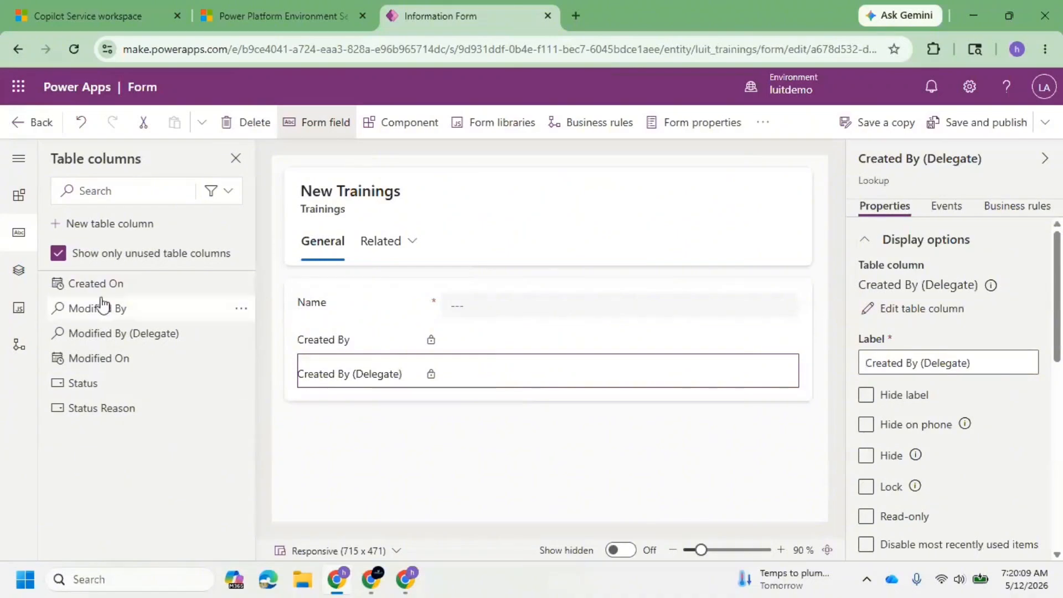
pyautogui.click(150, 288)
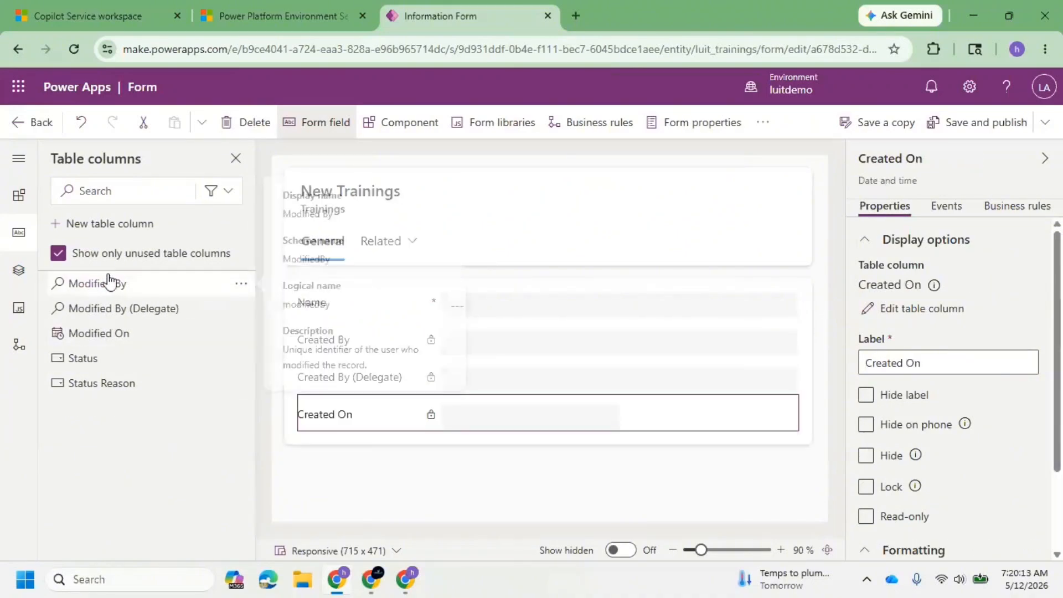
# Add the Modified By, Modified By (Delegate), Modified On, Status and Status Reason columns to the form below Created On.
pyautogui.moveTo(108, 283); pyautogui.dragTo(387, 427)
pyautogui.moveTo(134, 299)
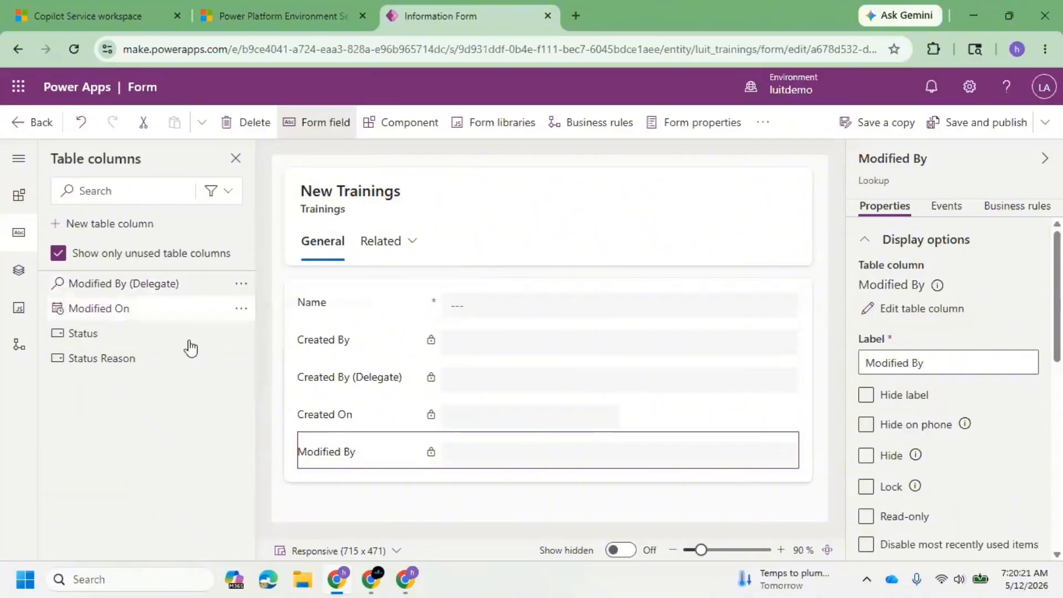
pyautogui.moveTo(144, 286)
pyautogui.mouseDown()
pyautogui.moveTo(223, 325)
pyautogui.moveTo(325, 455)
pyautogui.mouseUp()
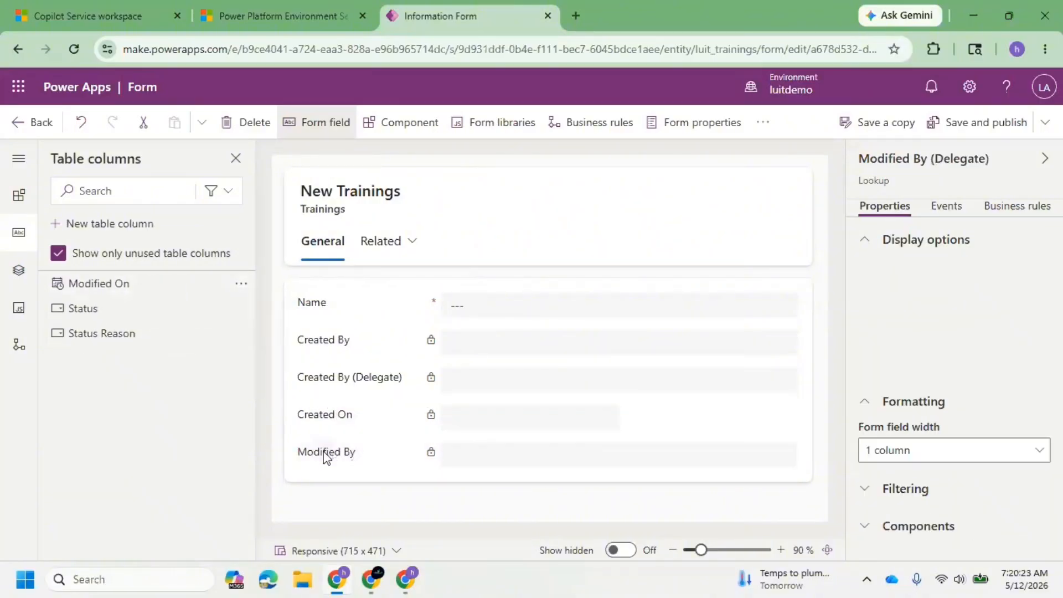
pyautogui.moveTo(155, 292); pyautogui.dragTo(324, 460)
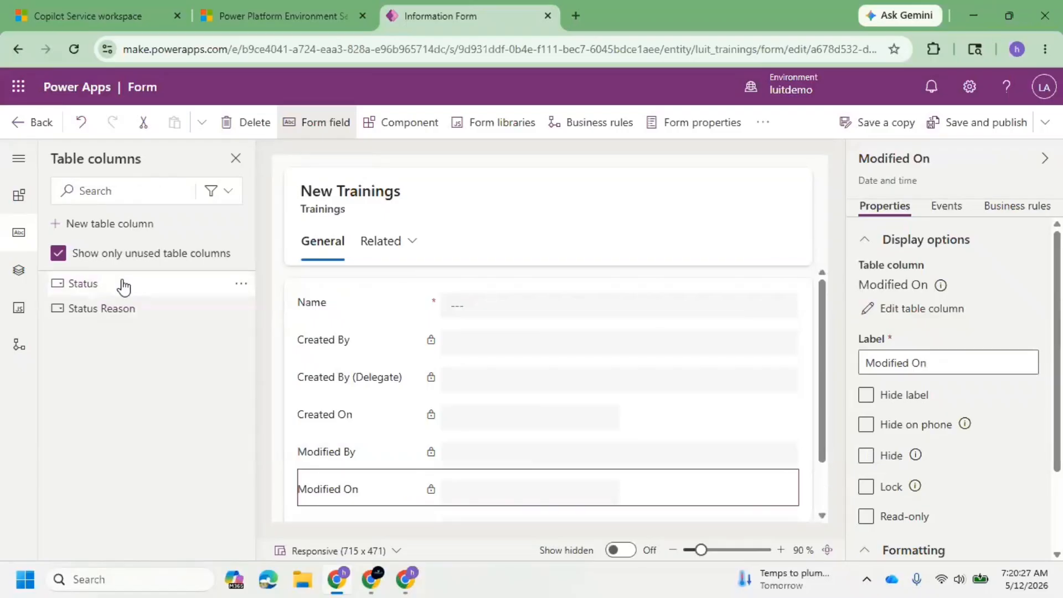
pyautogui.moveTo(122, 285); pyautogui.dragTo(326, 497)
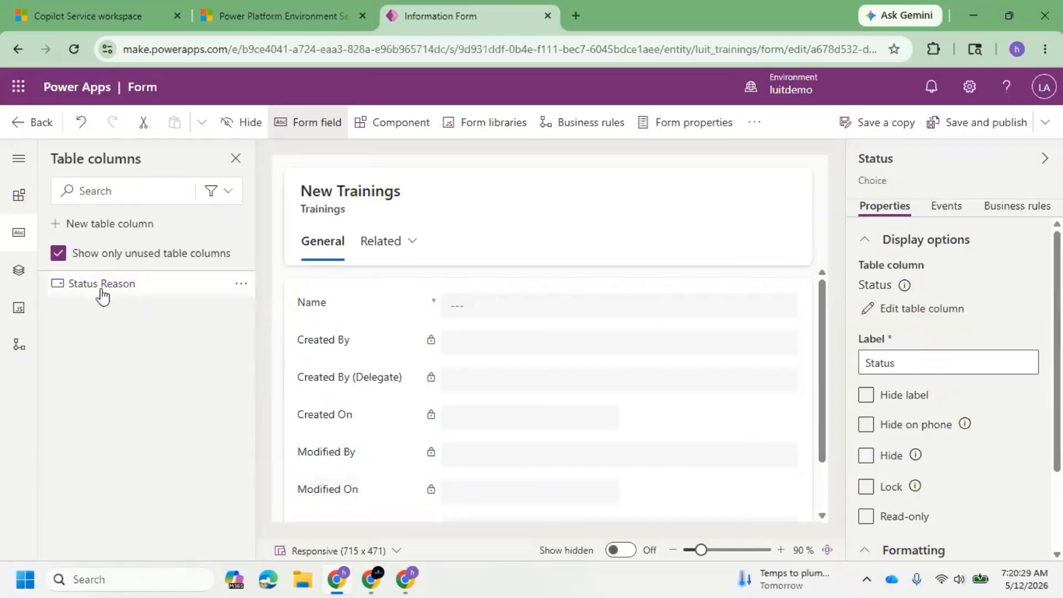
pyautogui.moveTo(104, 293); pyautogui.dragTo(319, 489)
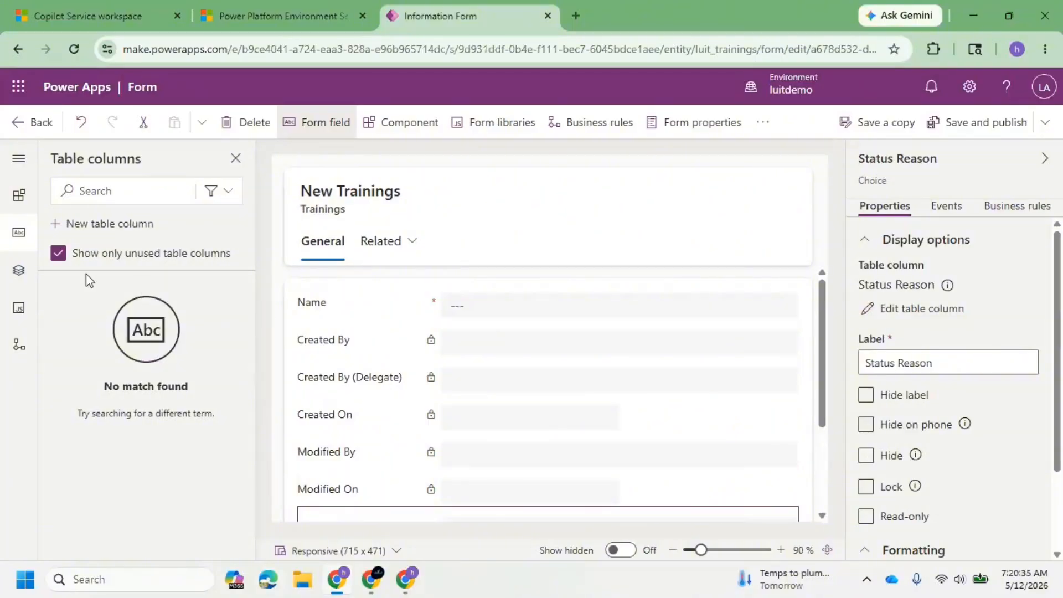
# Review the fields on the Trainings form, save and publish it, and return to the CRM#1 record in Copilot Service workspace.
pyautogui.scroll(-3, 412, 377)
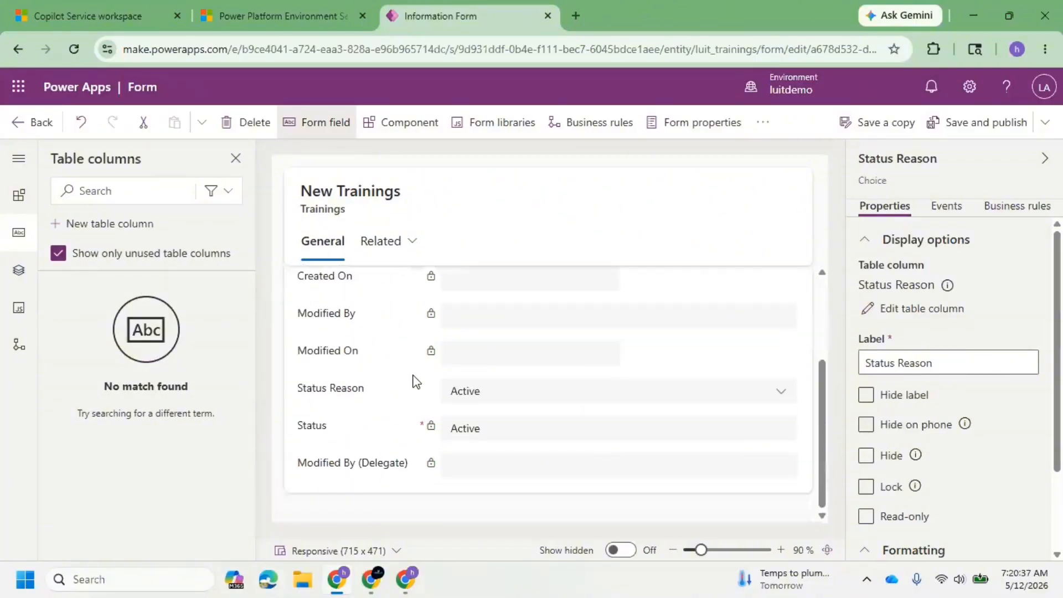
pyautogui.scroll(3, 408, 380)
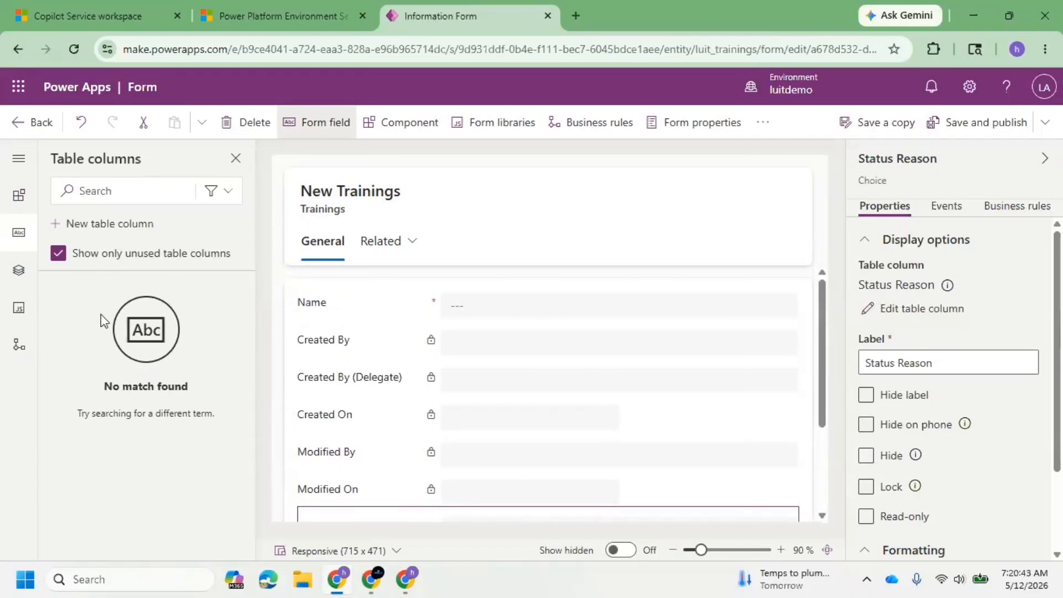
pyautogui.scroll(-3, 388, 365)
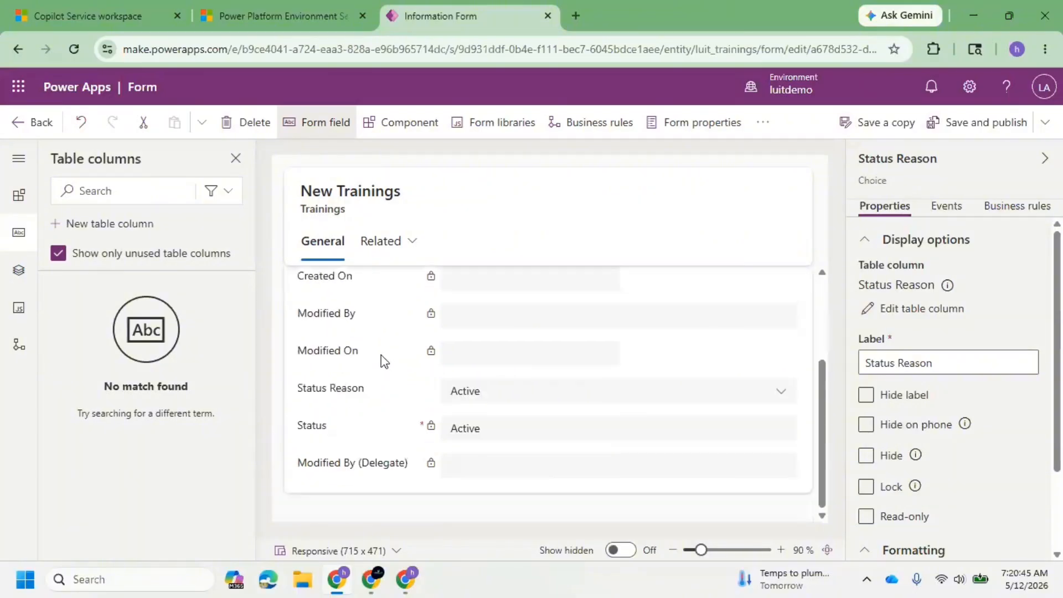
pyautogui.scroll(3, 381, 355)
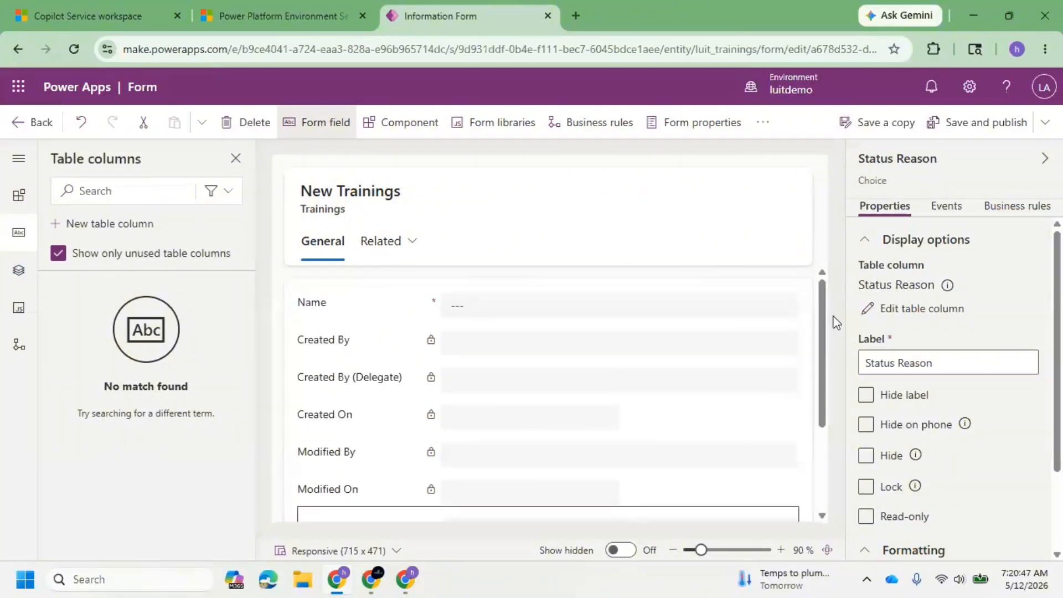
pyautogui.click(964, 132)
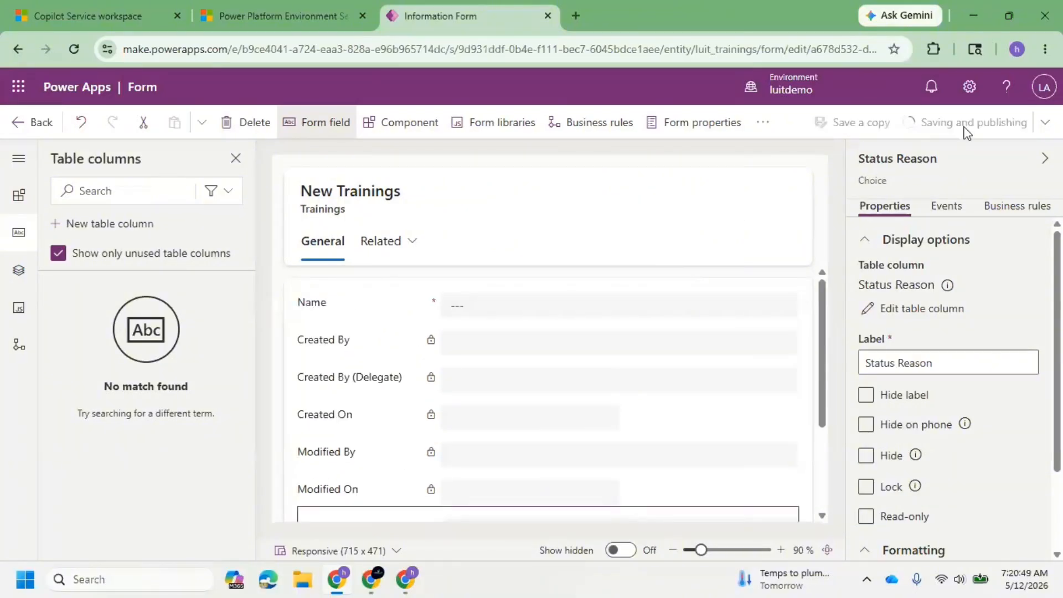
pyautogui.click(34, 7)
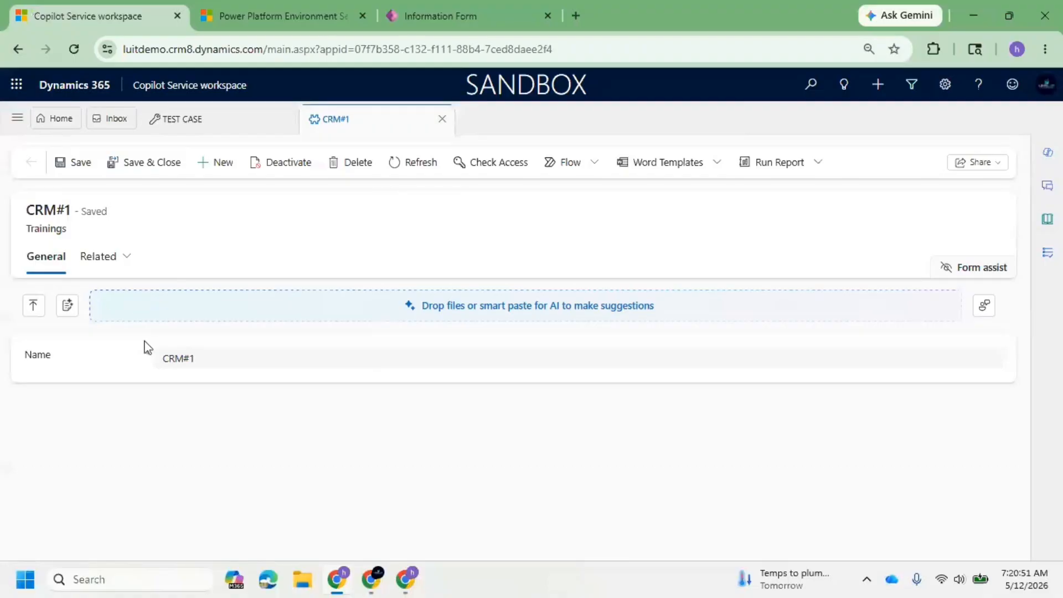
# Switch to the Trainings form in Power Apps, save and publish it again, and return to the CRM#1 record in Copilot Service workspace.
pyautogui.click(441, 15)
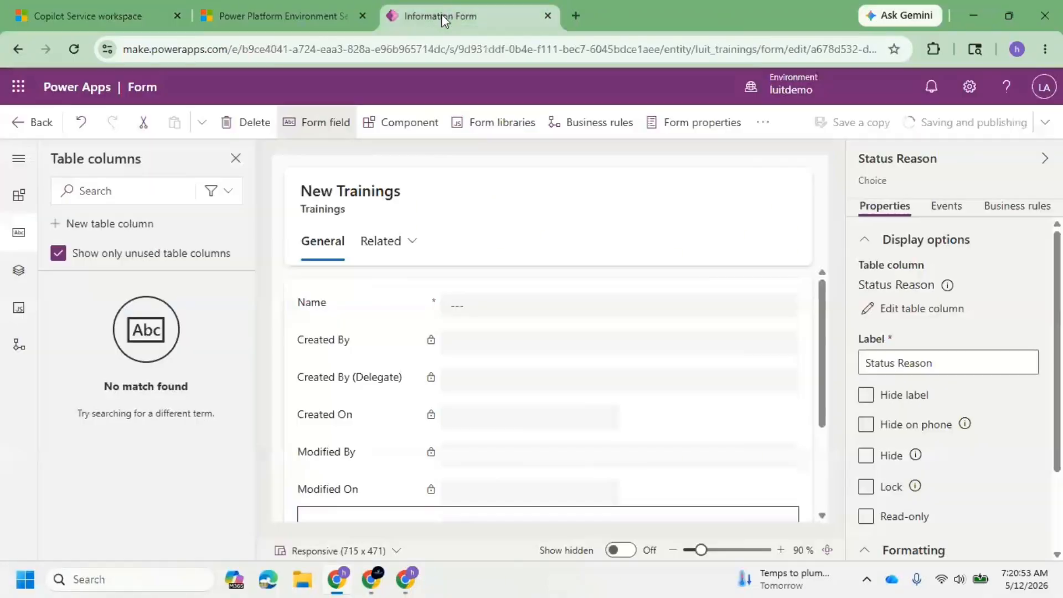
pyautogui.scroll(-3, 550, 407)
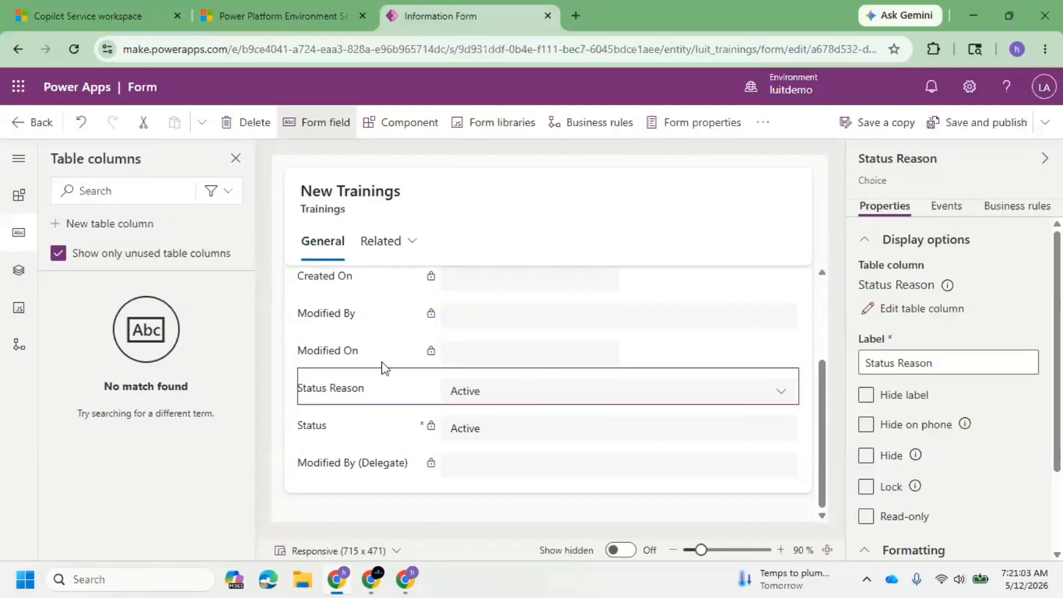
pyautogui.click(999, 127)
pyautogui.click(87, 3)
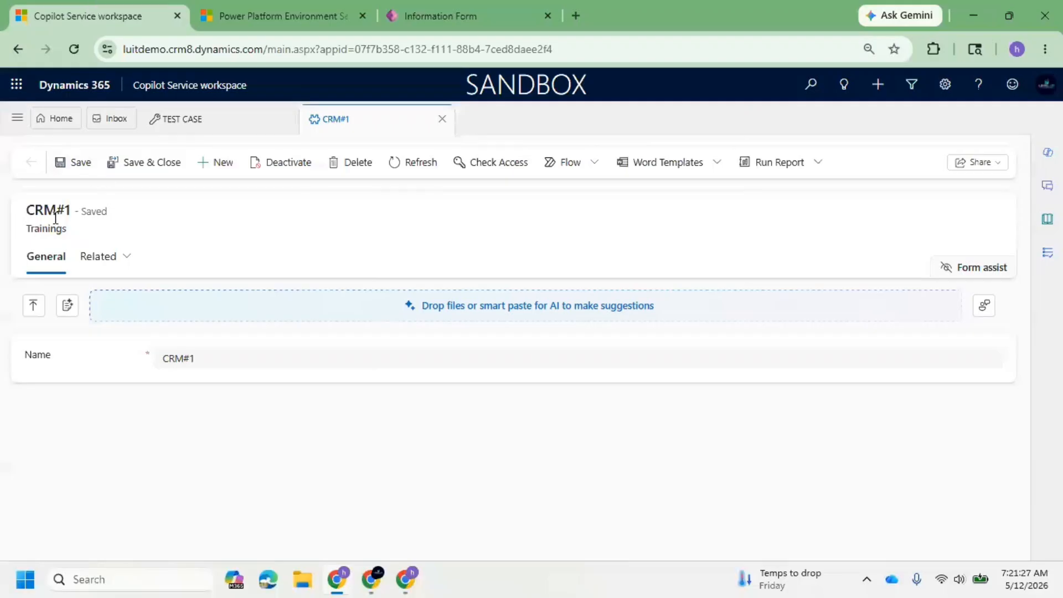
# Reload the CRM#1 record page in Copilot Service workspace with an emptied cache and a hard reload.
pyautogui.click(75, 51)
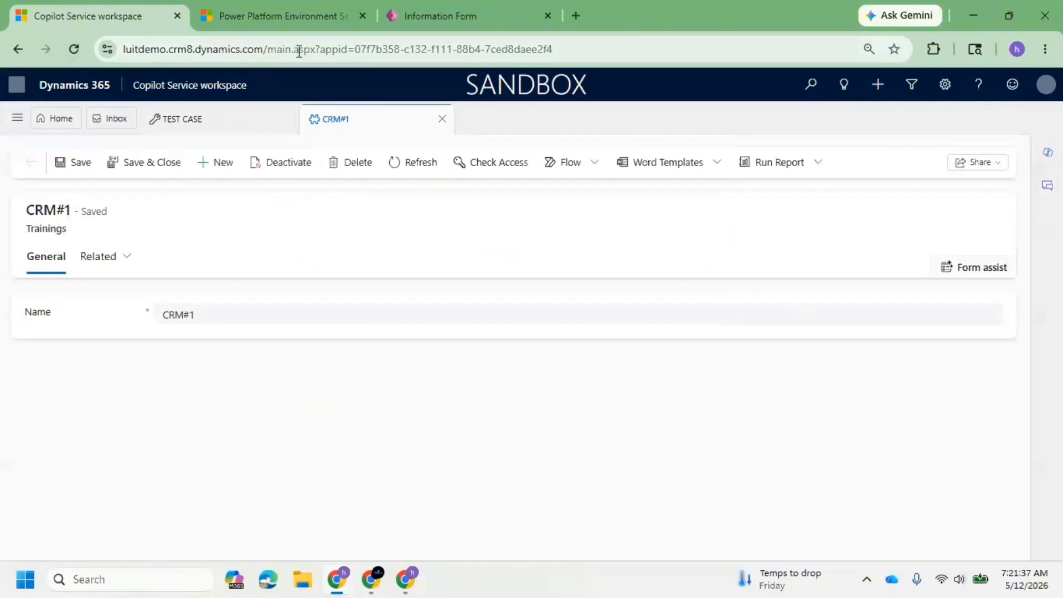
pyautogui.rightClick(73, 49)
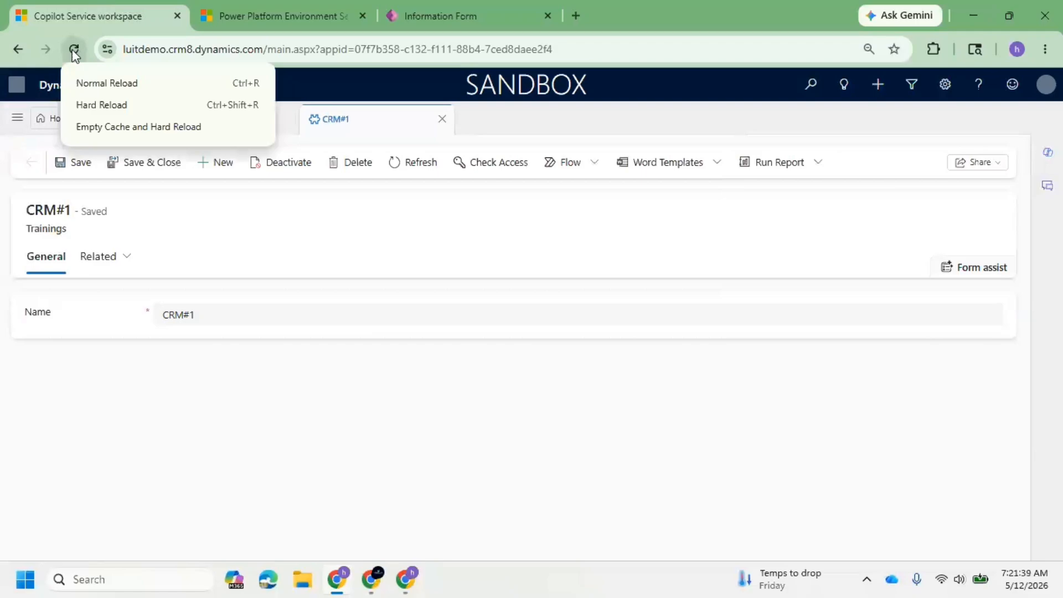
pyautogui.click(115, 123)
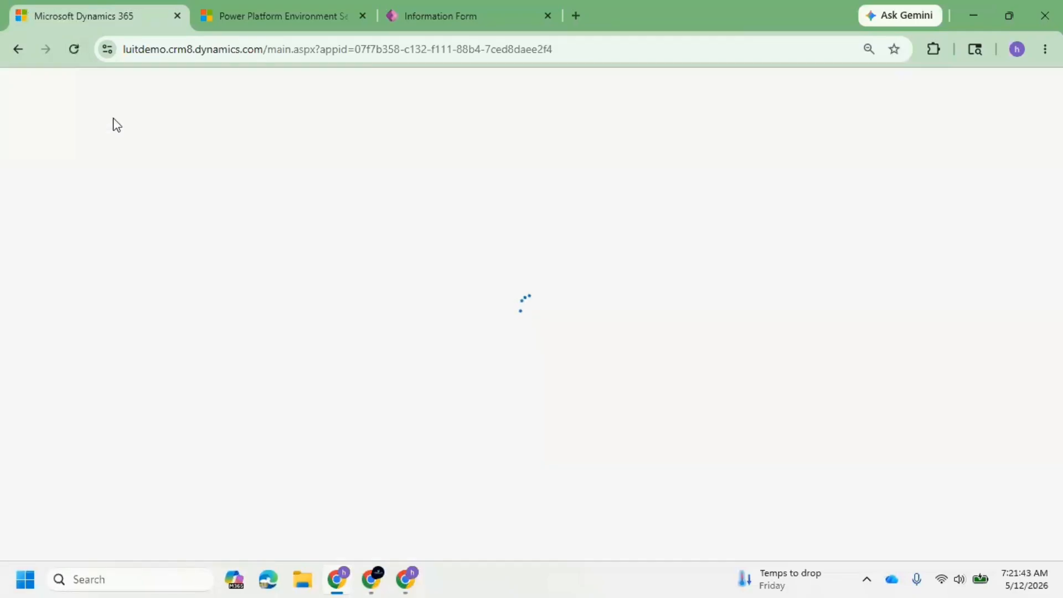
pyautogui.click(467, 17)
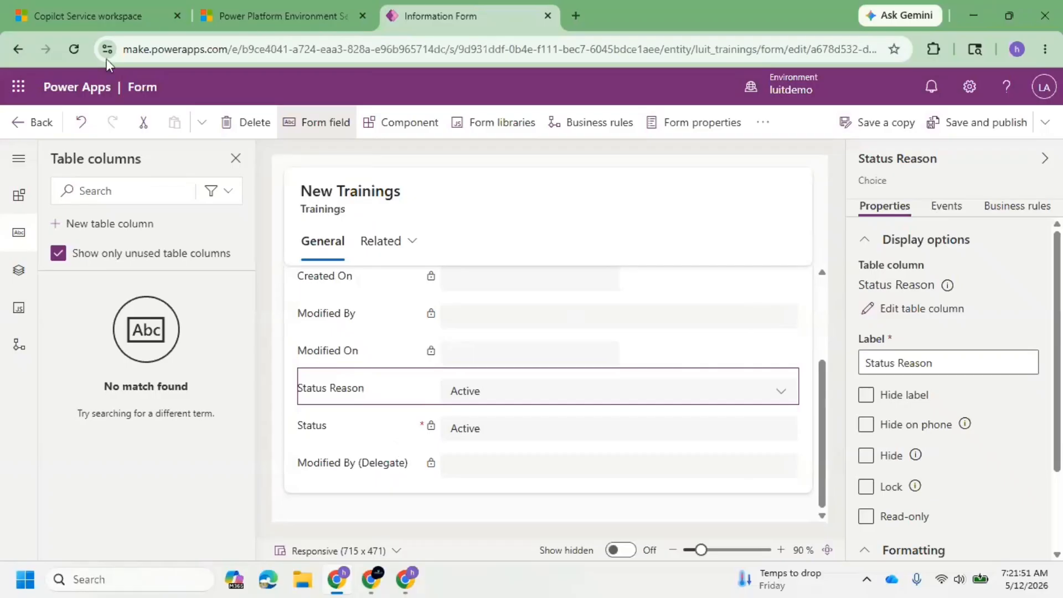
pyautogui.click(87, 15)
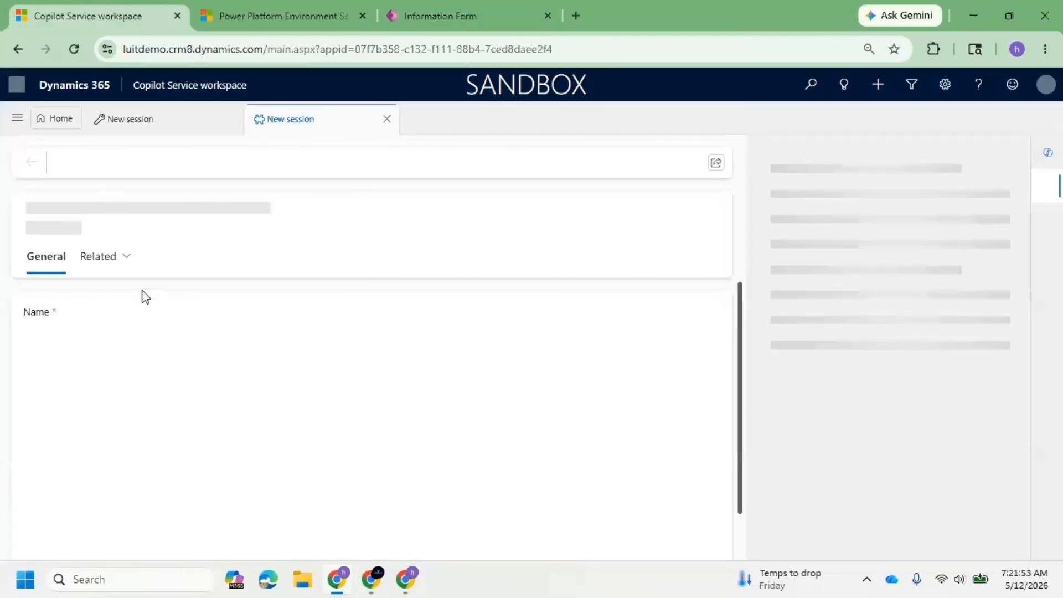
# Review the created, modified and status fields on the reloaded CRM#1 record.
pyautogui.click(1046, 151)
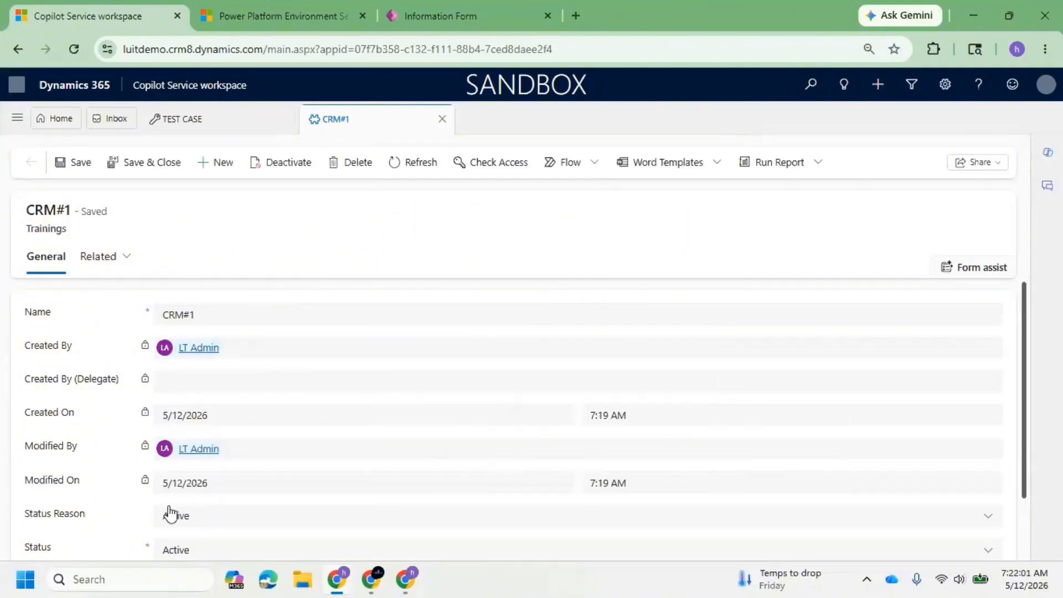
pyautogui.scroll(-2, 280, 421)
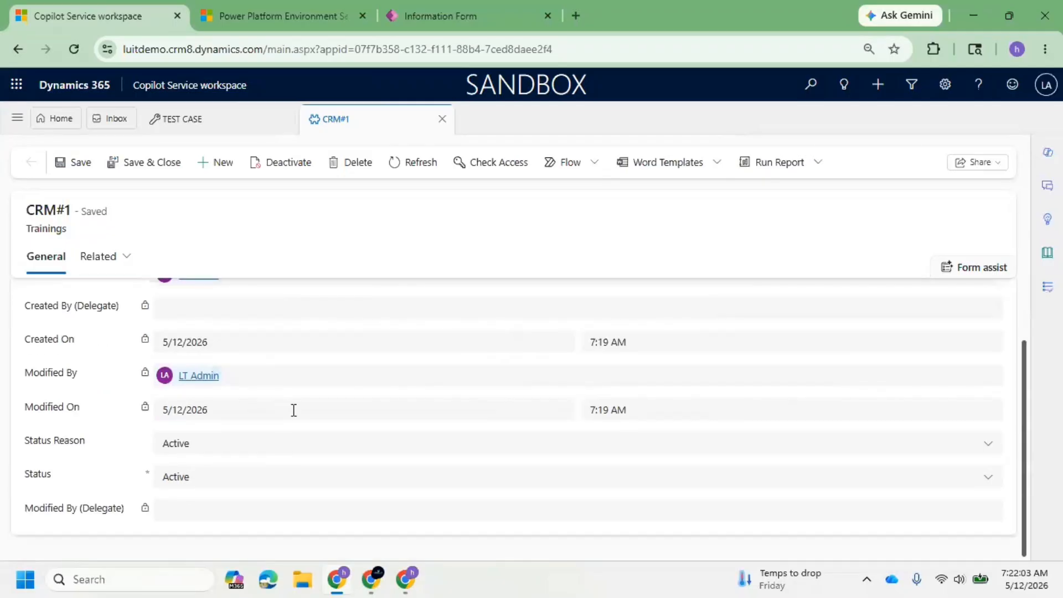
pyautogui.scroll(2, 295, 404)
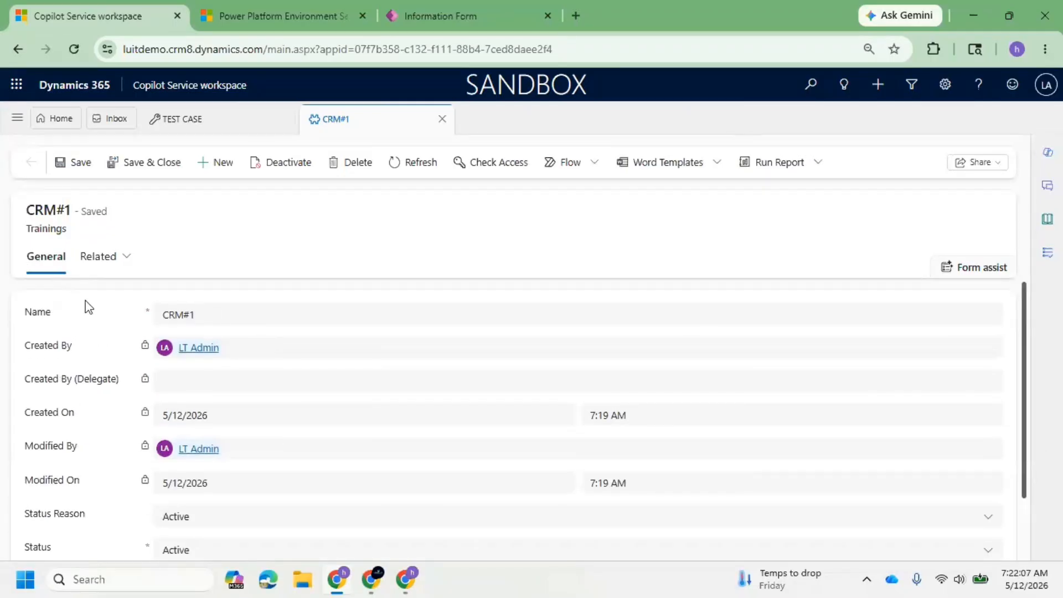
pyautogui.scroll(-2, 98, 318)
pyautogui.scroll(2, 111, 341)
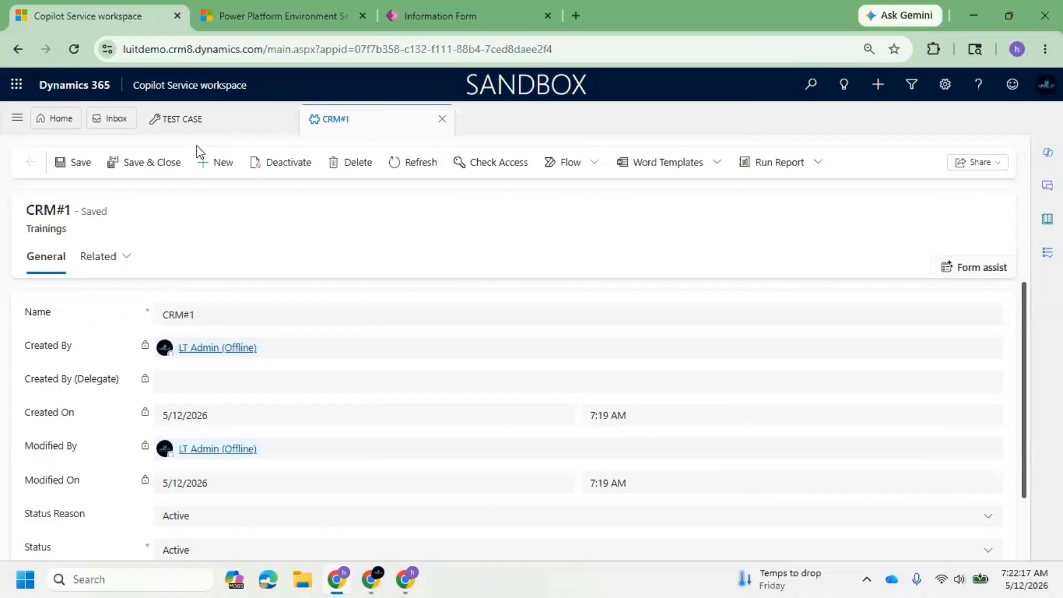
# Open the TEST CASE record and compare its Details and Attachments form tabs.
pyautogui.click(211, 118)
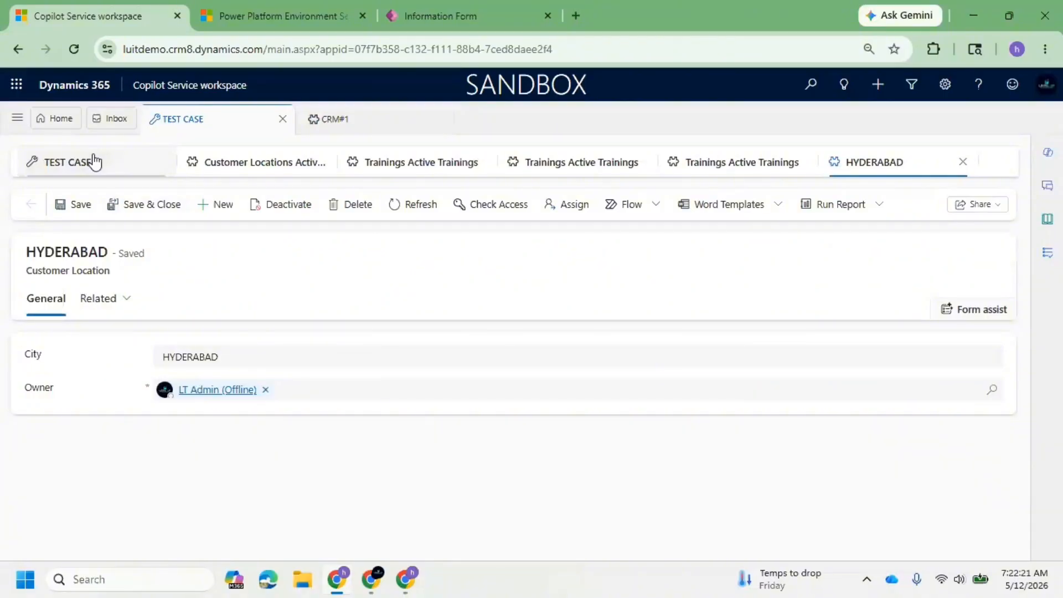
pyautogui.click(110, 170)
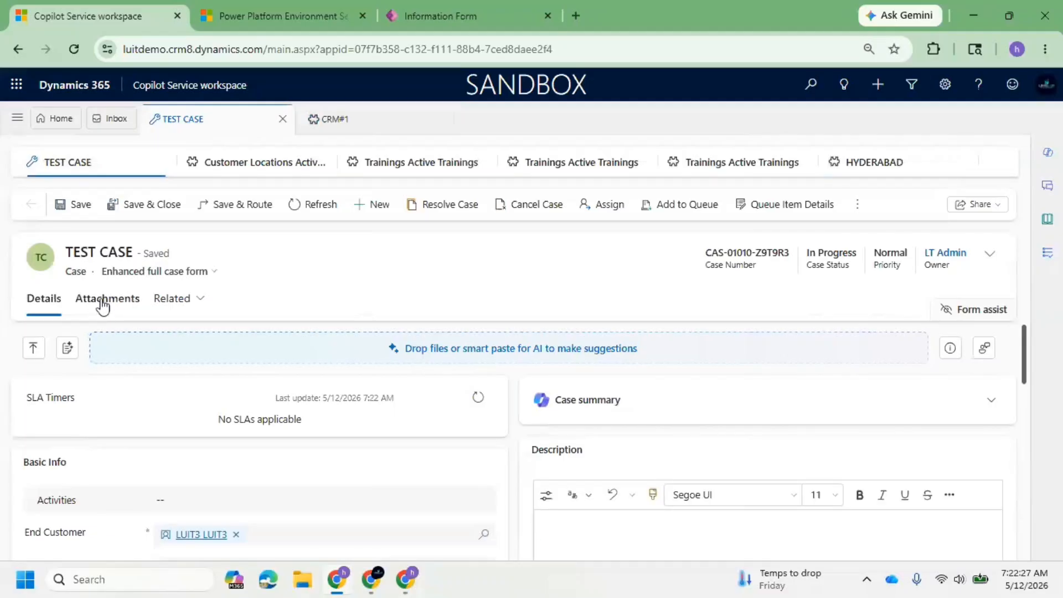
pyautogui.click(97, 307)
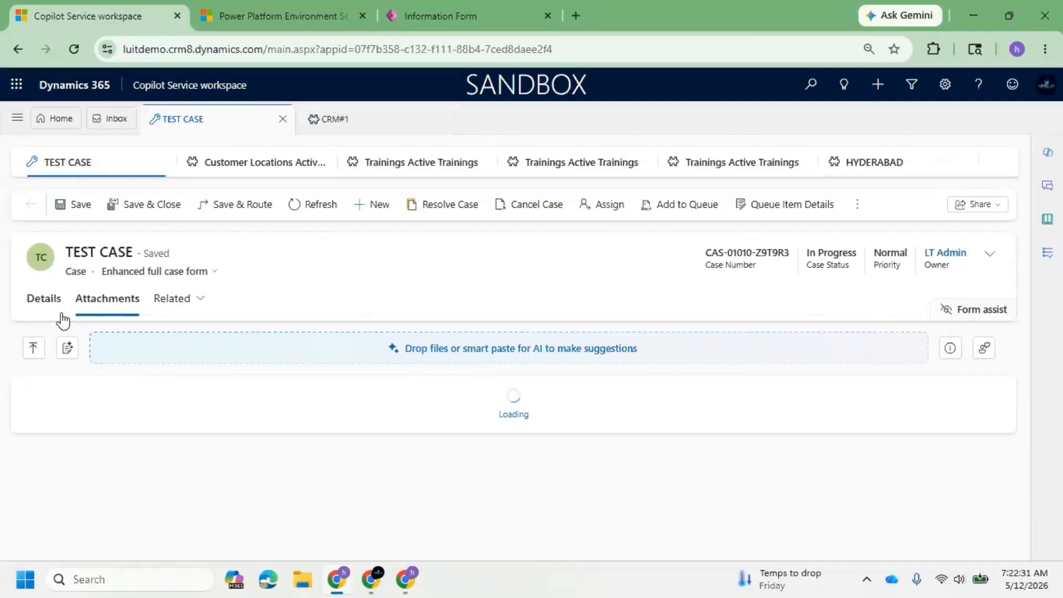
pyautogui.click(42, 310)
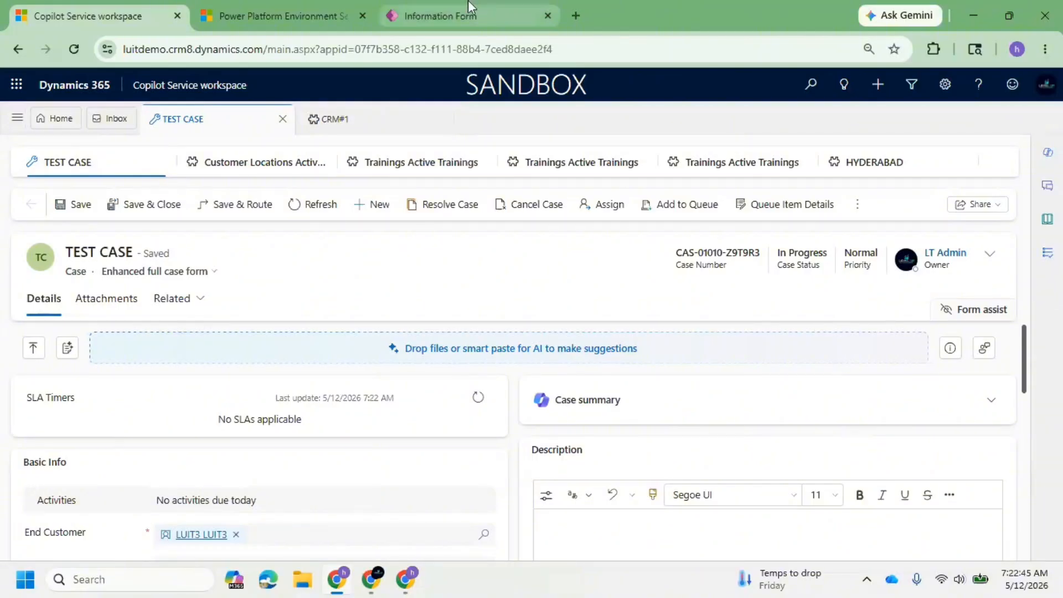
# Switch to the Trainings form in Power Apps, add a 1-column tab and open it.
pyautogui.click(443, 16)
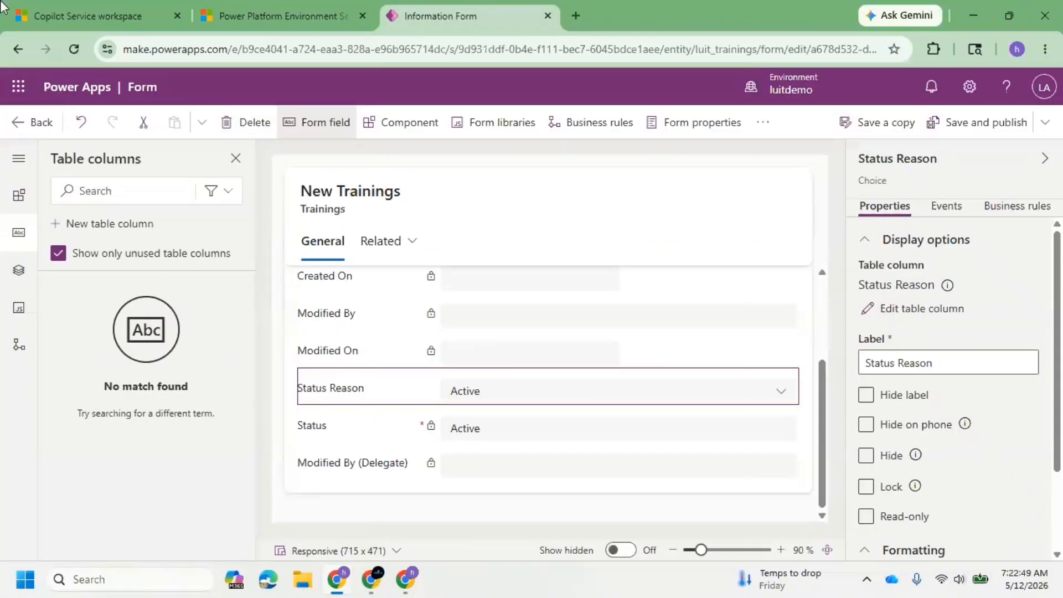
pyautogui.click(418, 138)
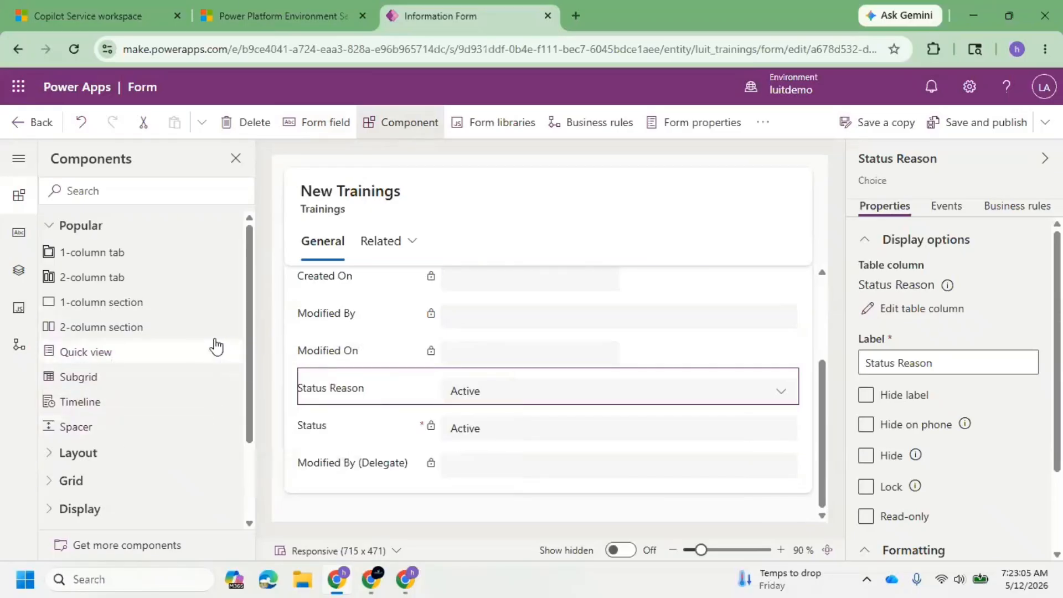
pyautogui.click(122, 260)
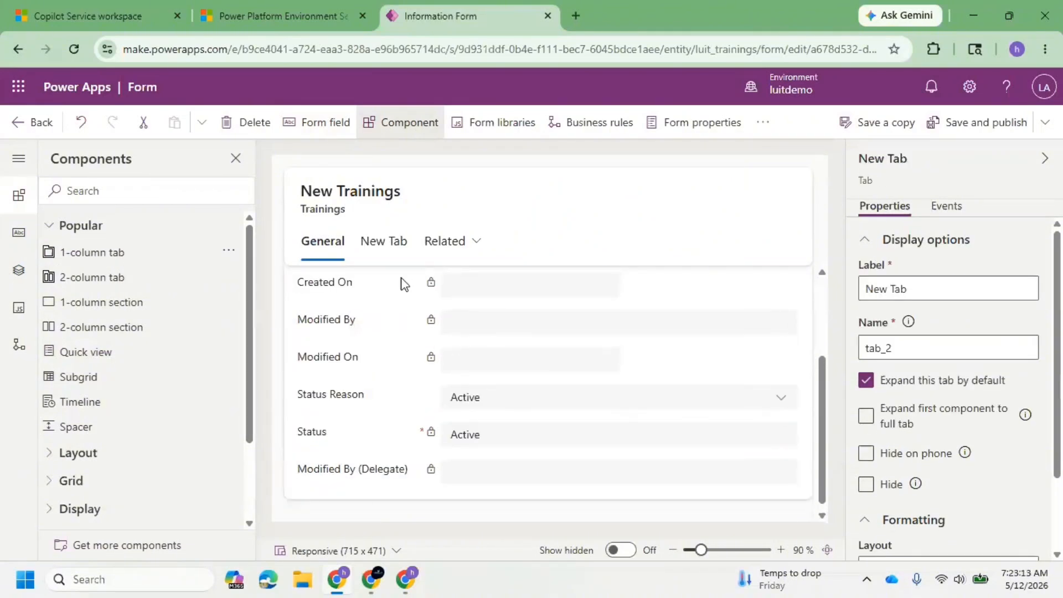
pyautogui.scroll(3, 388, 301)
pyautogui.click(390, 246)
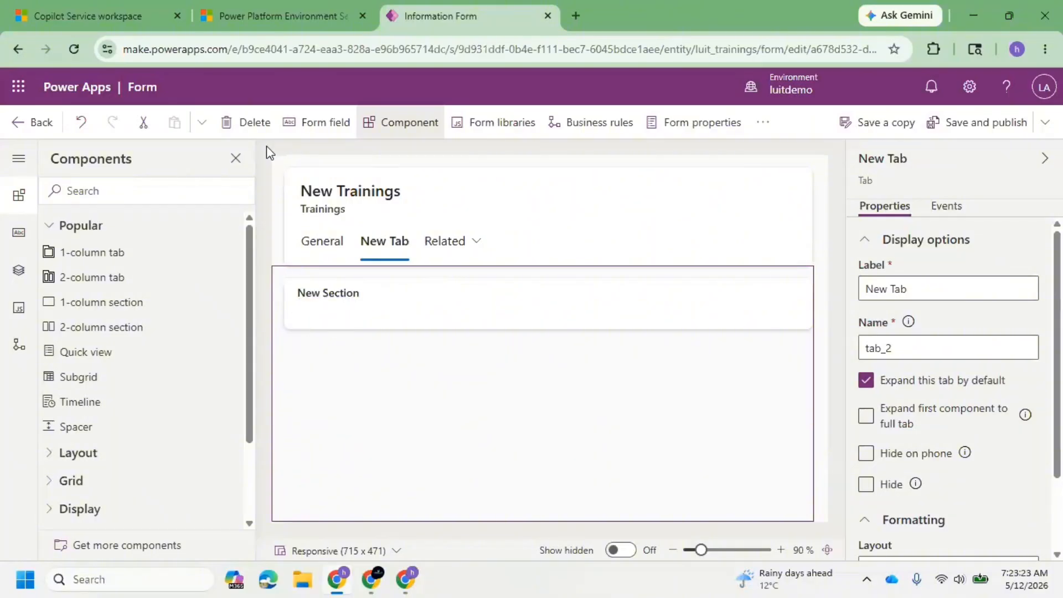
# Return to the CRM#1 record in Copilot Service workspace and examine the Name and Created By fields on its General tab.
pyautogui.click(280, 11)
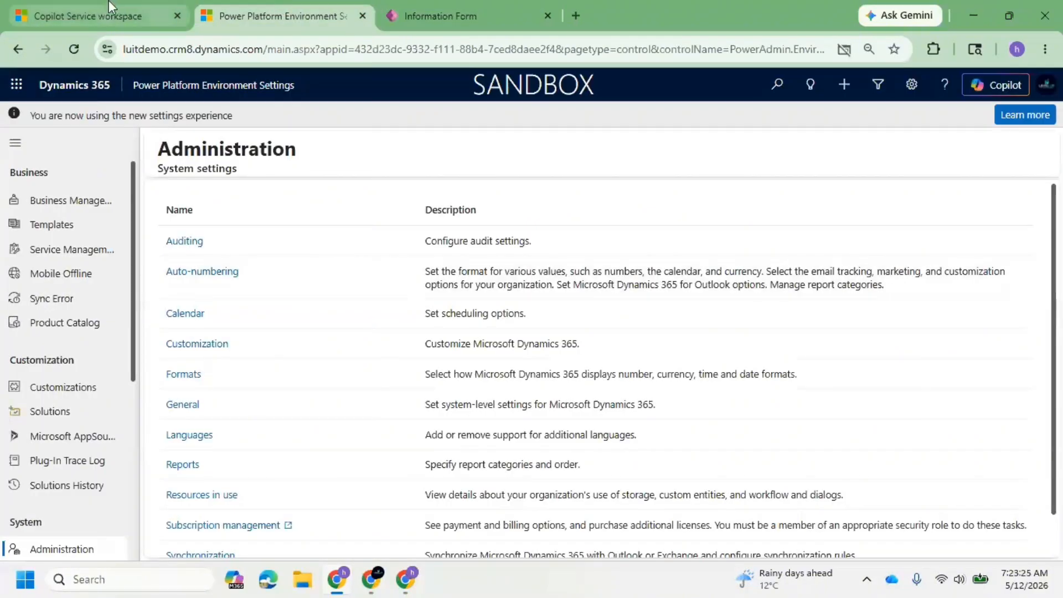
pyautogui.click(79, 2)
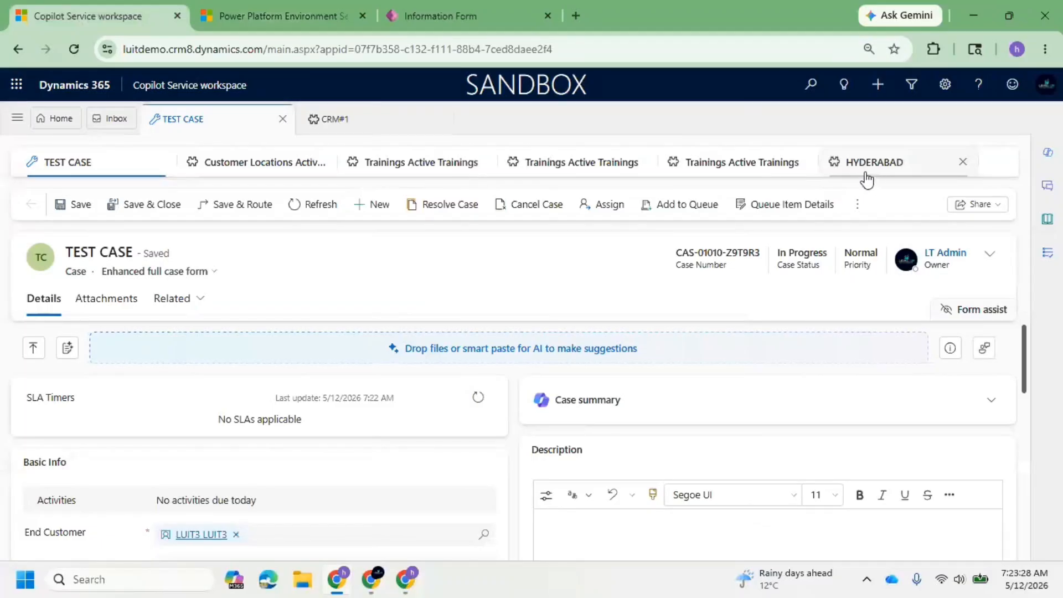
pyautogui.click(729, 175)
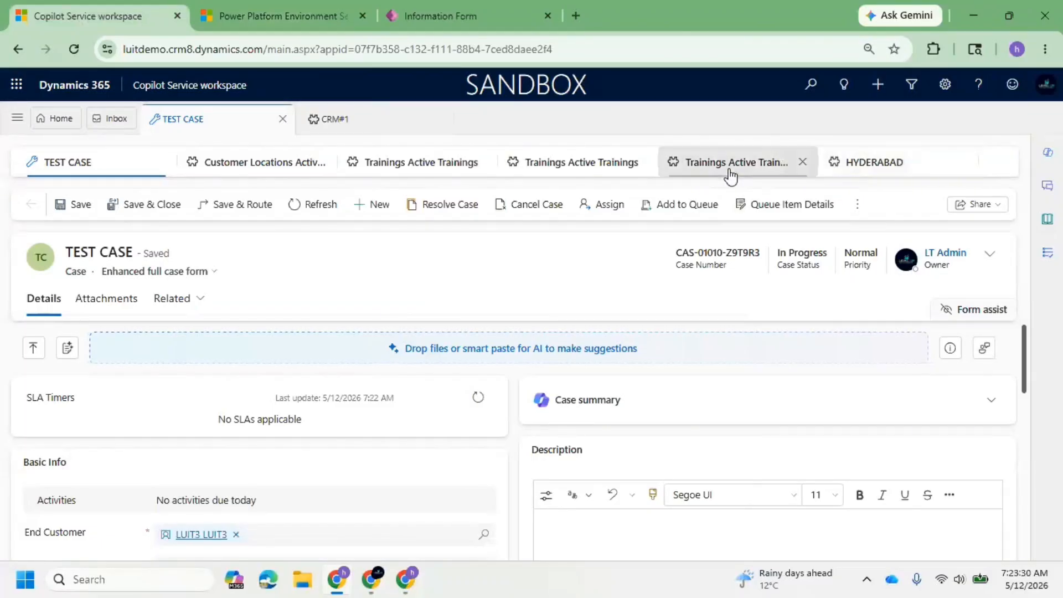
pyautogui.click(346, 116)
pyautogui.moveTo(26, 316); pyautogui.dragTo(222, 308)
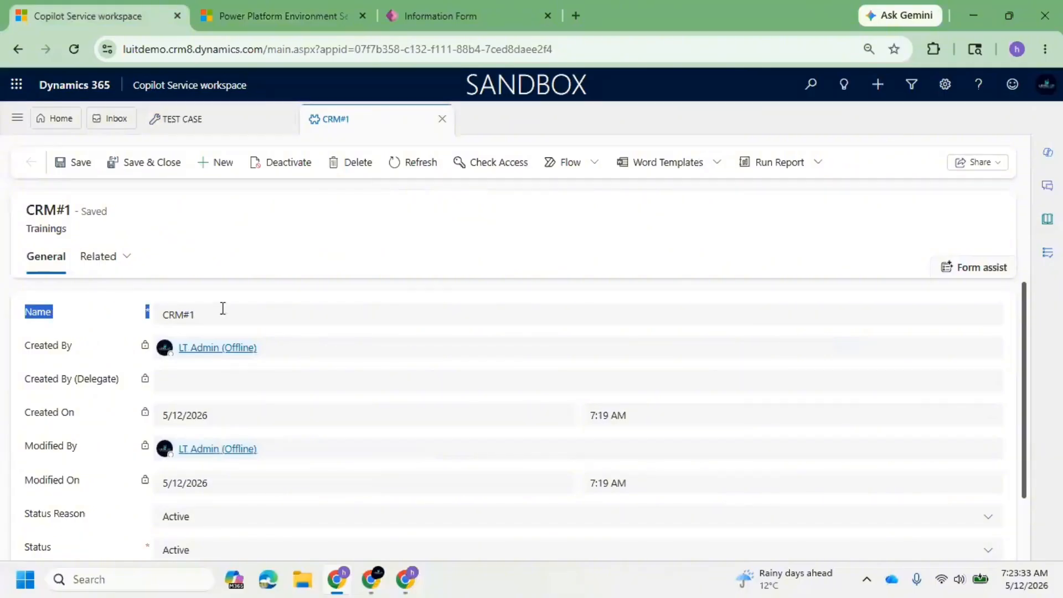
pyautogui.moveTo(46, 318); pyautogui.dragTo(593, 308)
pyautogui.moveTo(839, 328); pyautogui.dragTo(720, 355)
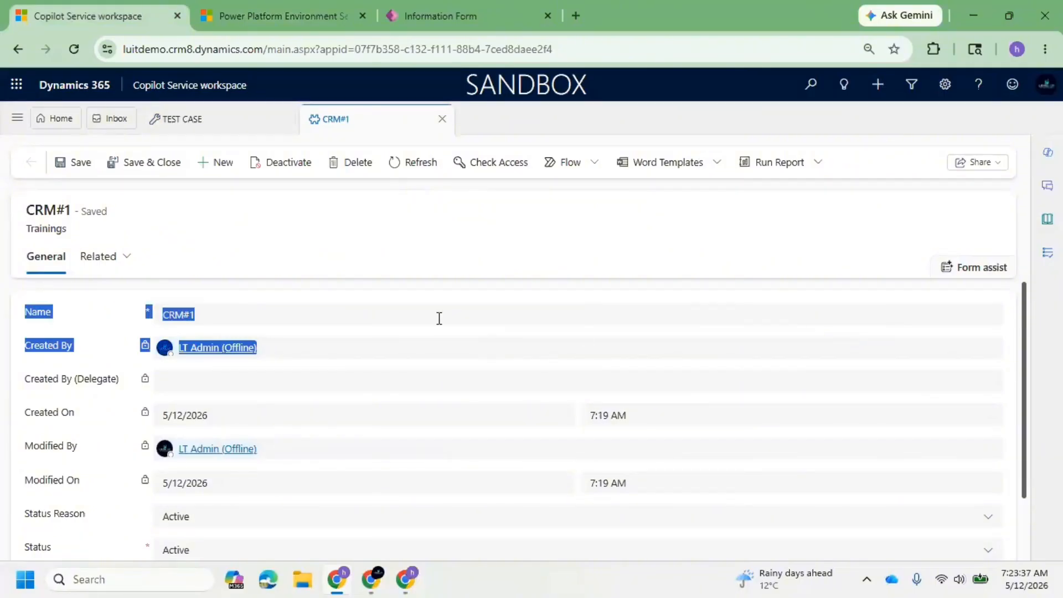
pyautogui.click(472, 327)
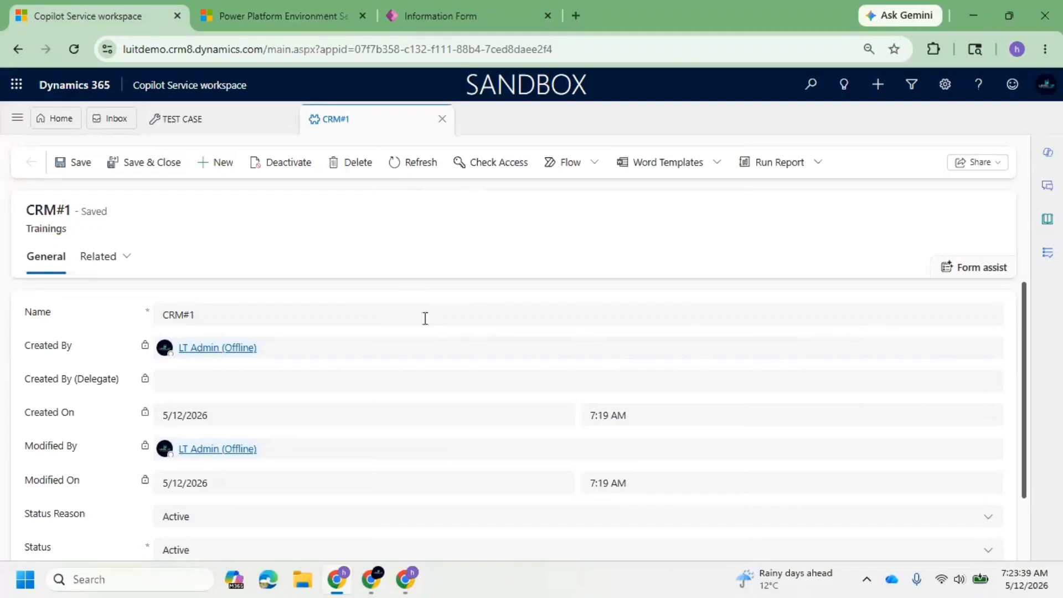
# In the Power Apps form editor, move the Created By field from the General tab into the new tab's section.
pyautogui.click(454, 22)
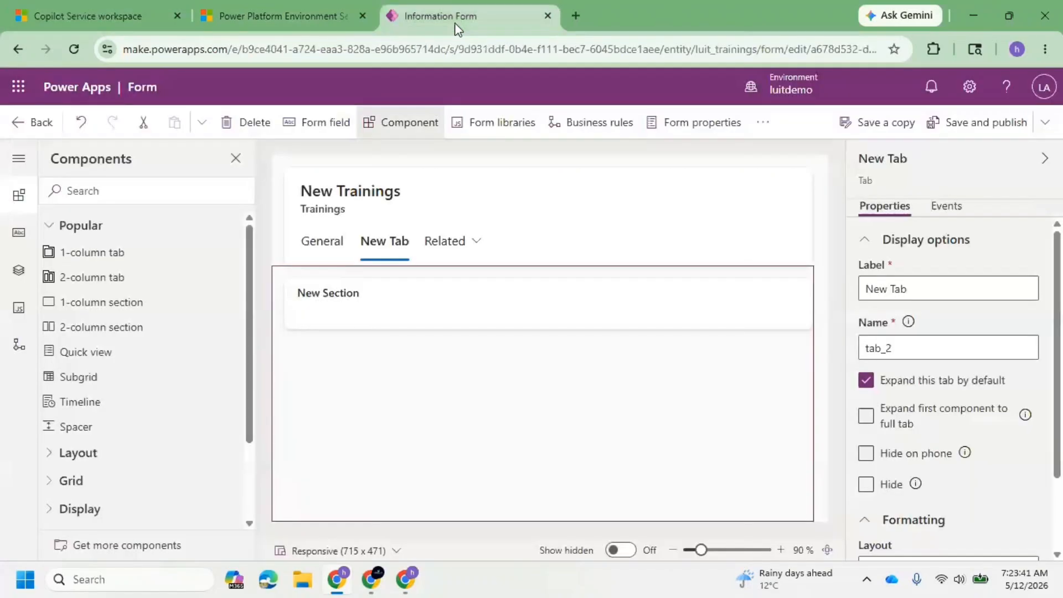
pyautogui.click(342, 323)
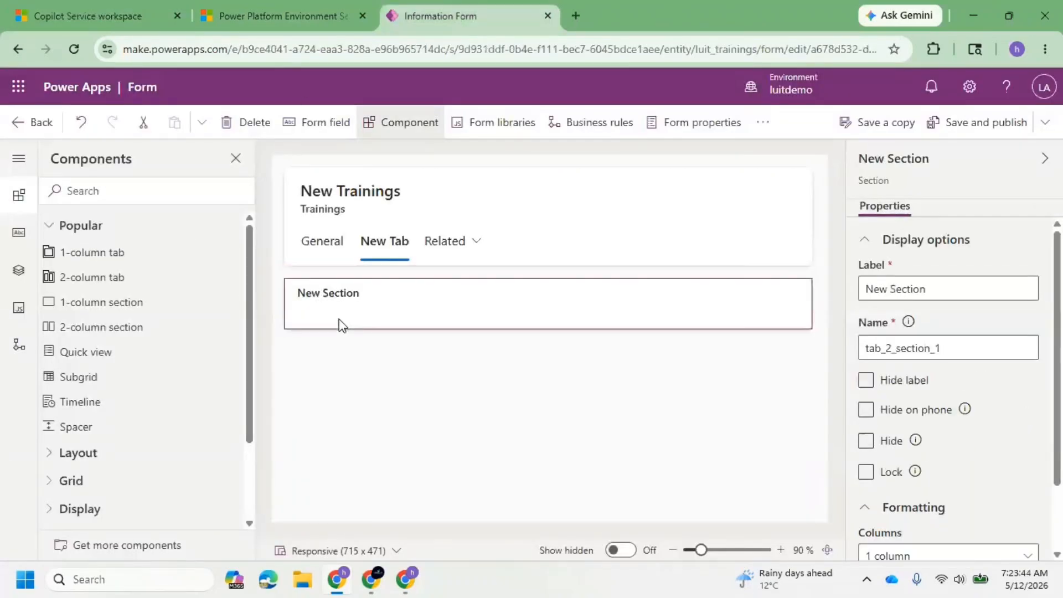
pyautogui.click(327, 252)
pyautogui.click(347, 346)
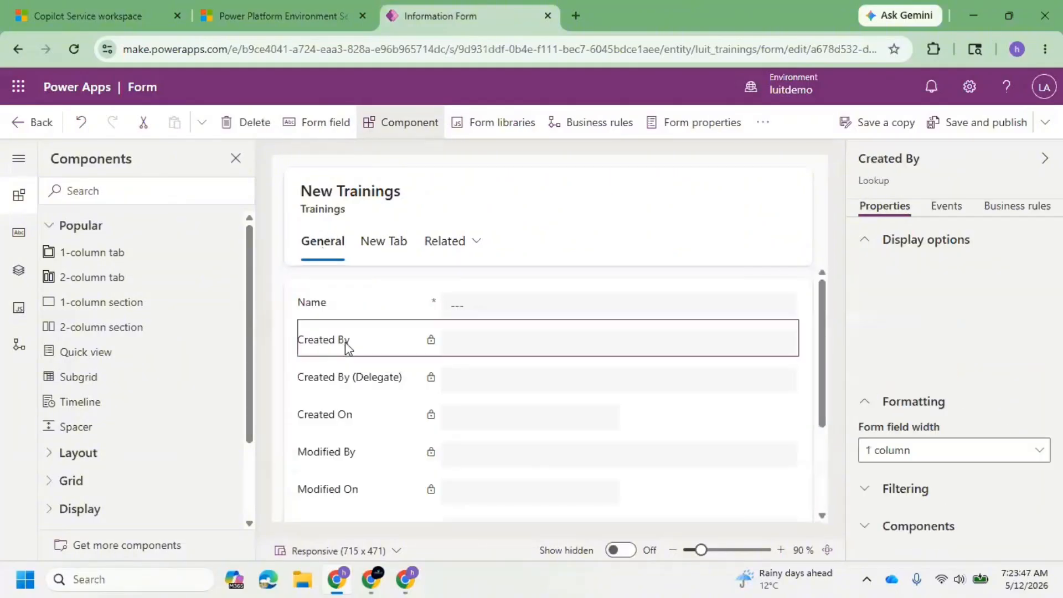
pyautogui.click(385, 244)
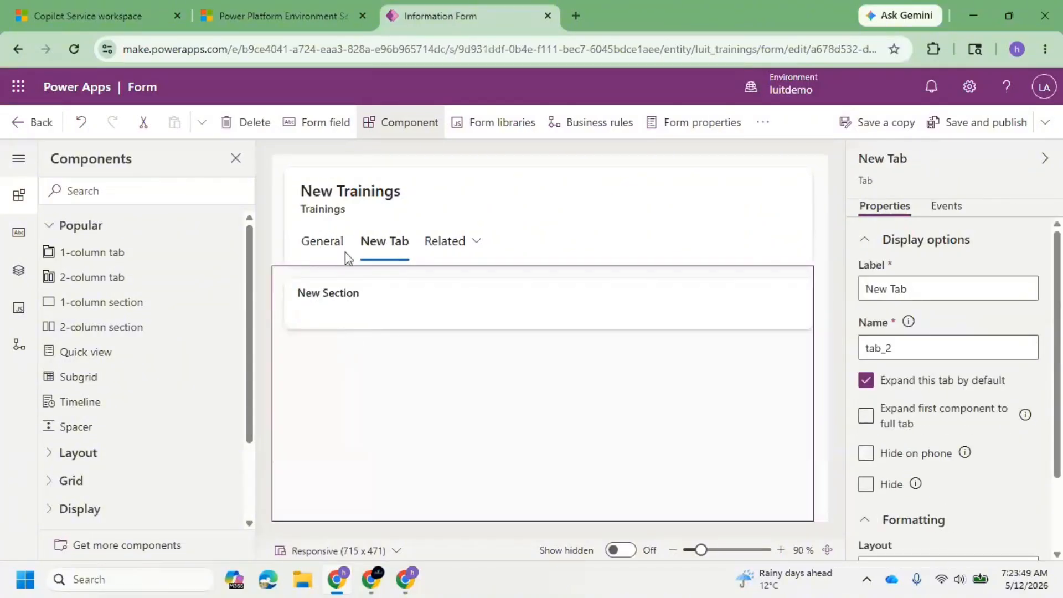
pyautogui.click(331, 247)
pyautogui.moveTo(320, 340); pyautogui.dragTo(340, 311)
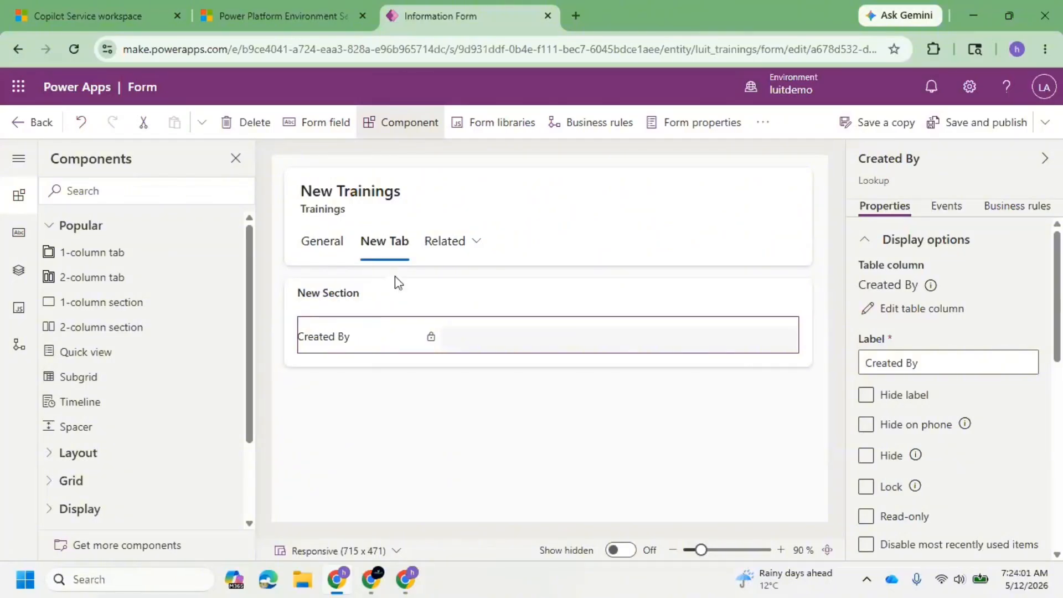
# Set the new tab's label to Created Details.
pyautogui.click(387, 245)
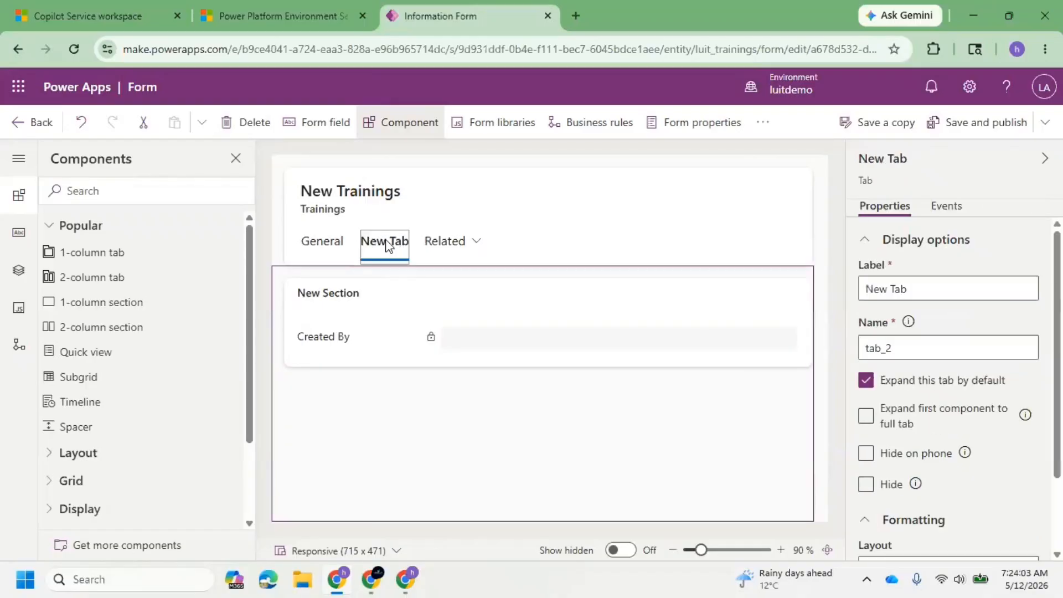
pyautogui.moveTo(868, 285); pyautogui.dragTo(911, 282)
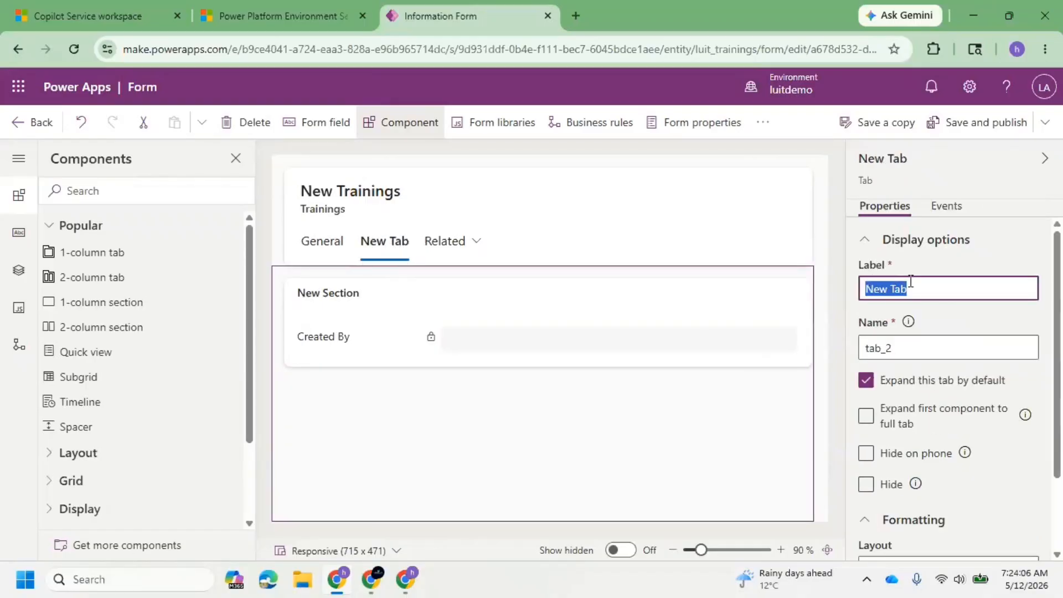
pyautogui.press('BackSpace')
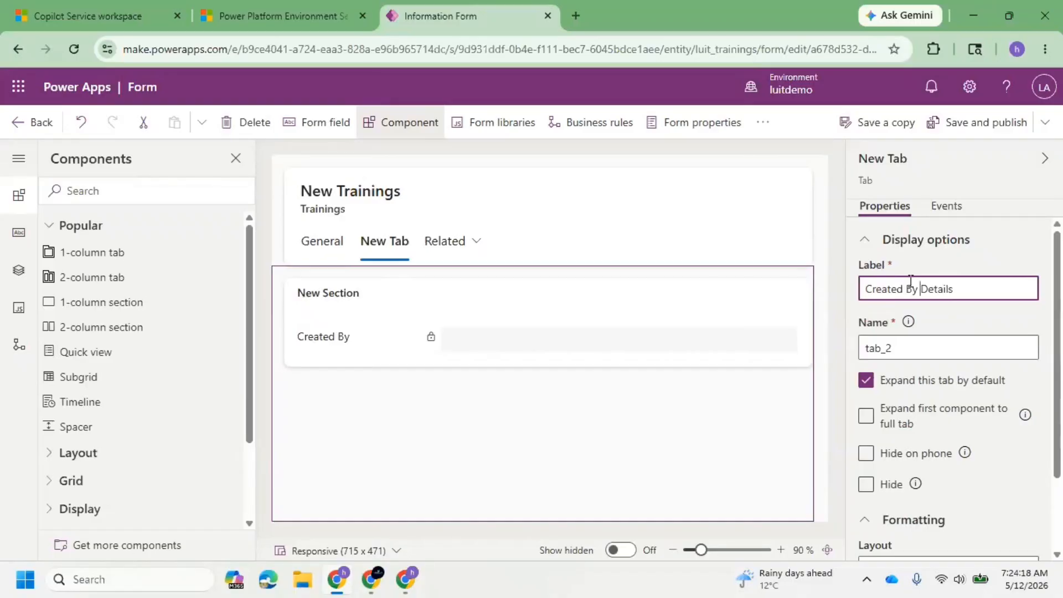
pyautogui.press('BackSpace')
pyautogui.press('BackSpace')
pyautogui.press('BackSpace')
# Set the label of the section holding Created By in the Created Details tab to By Person.
pyautogui.click(326, 242)
pyautogui.click(404, 244)
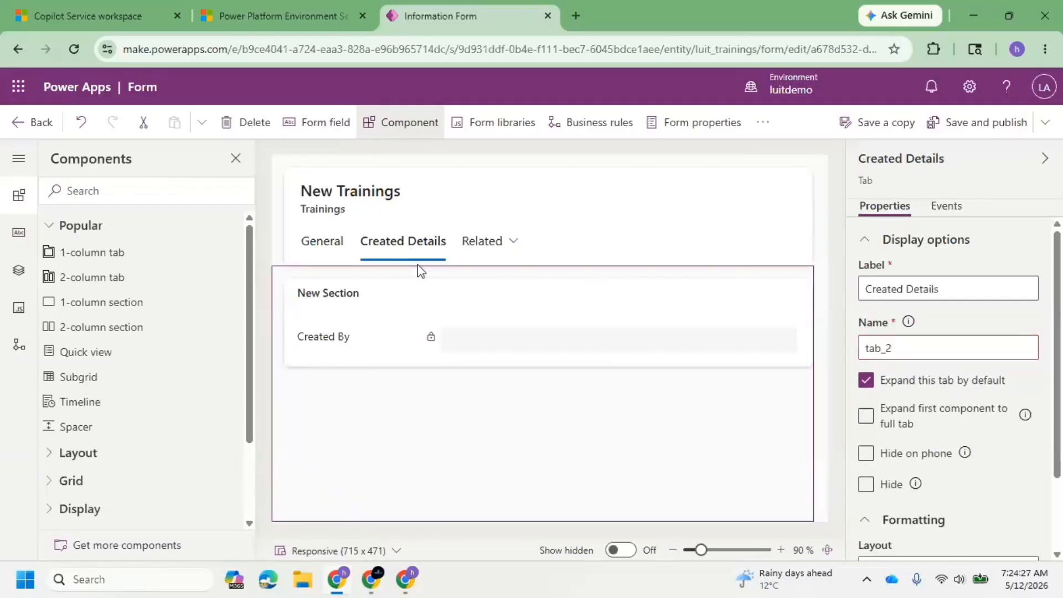
pyautogui.click(341, 299)
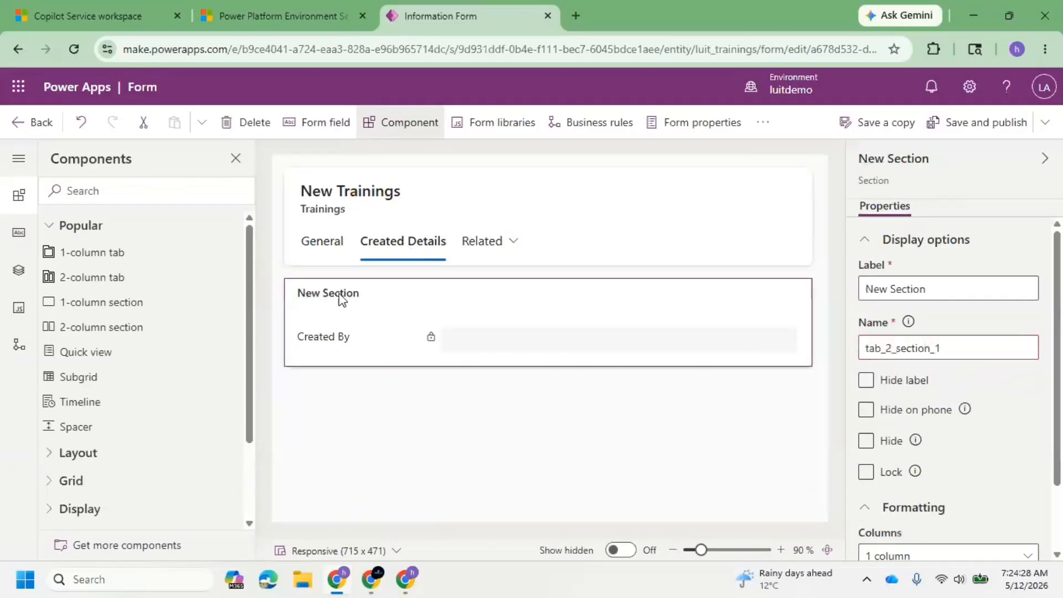
pyautogui.tripleClick(946, 293)
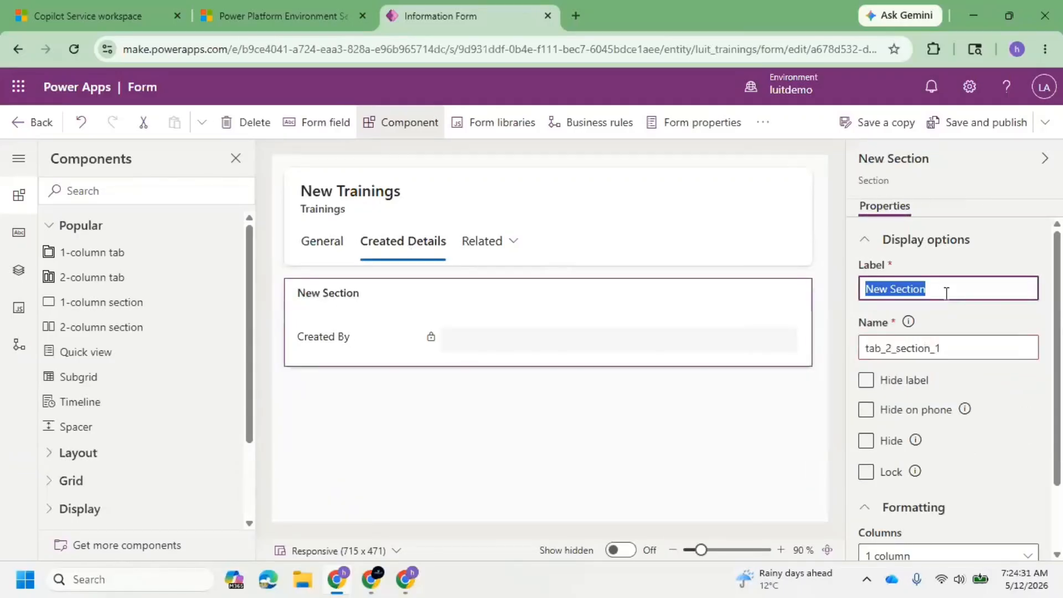
pyautogui.write('By')
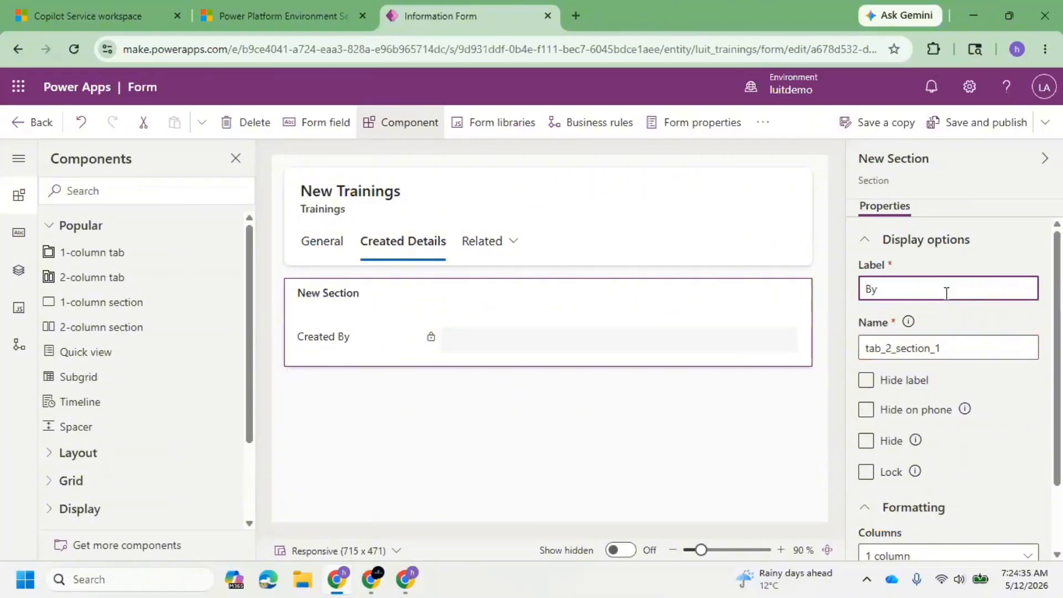
pyautogui.write(' Person')
pyautogui.click(743, 161)
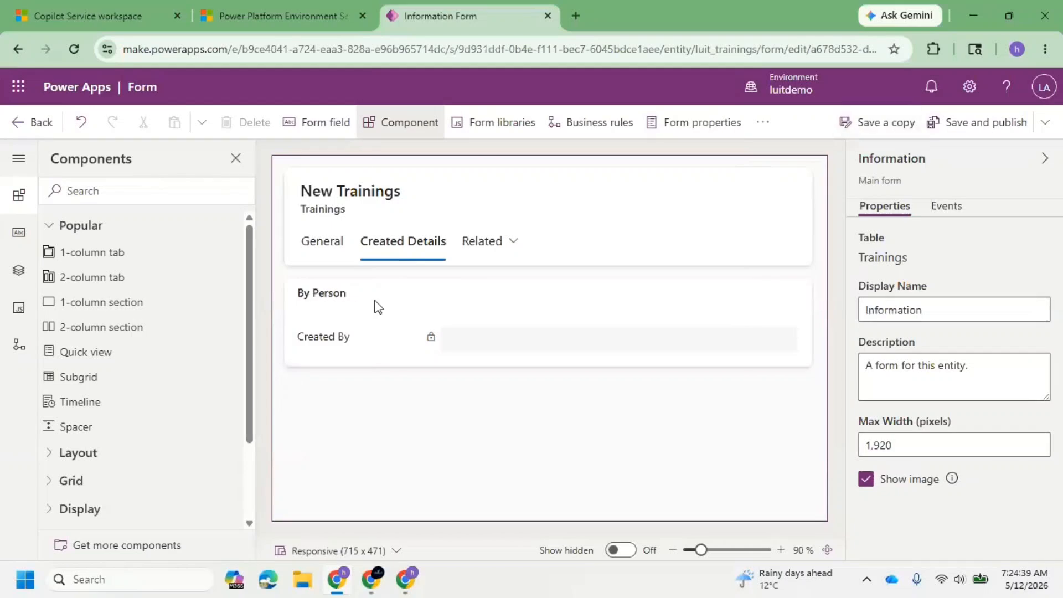
pyautogui.click(374, 324)
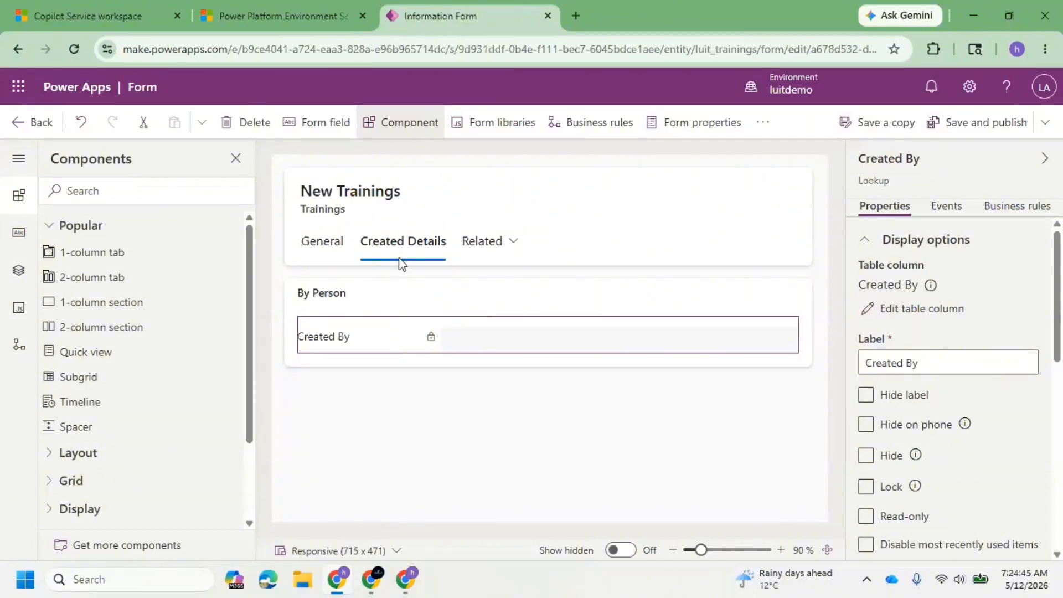
# Add a 1-column section below By Person in the Created Details tab and label it Timestamp.
pyautogui.click(358, 306)
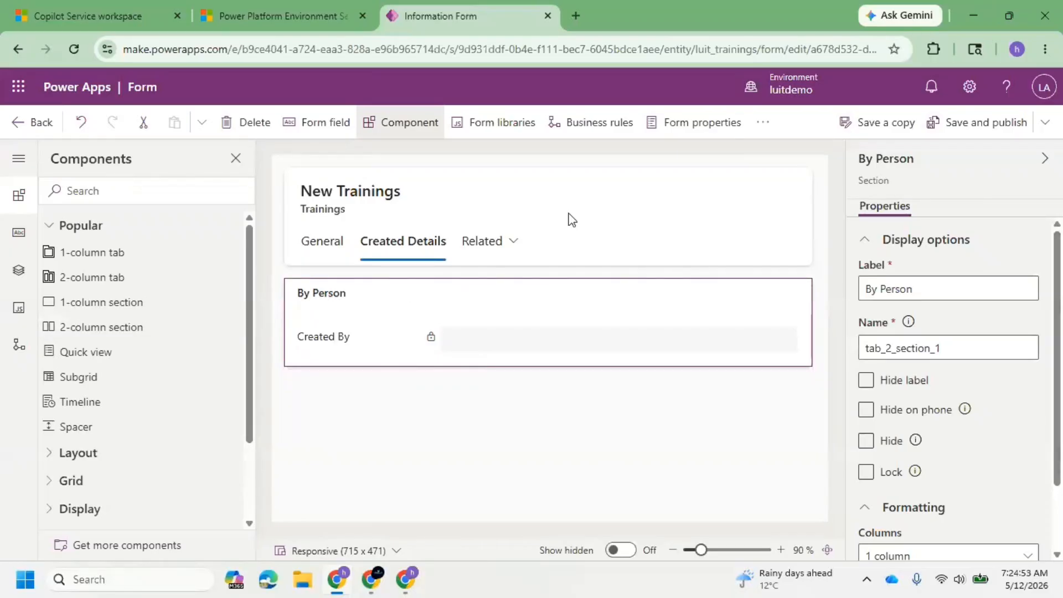
pyautogui.click(109, 304)
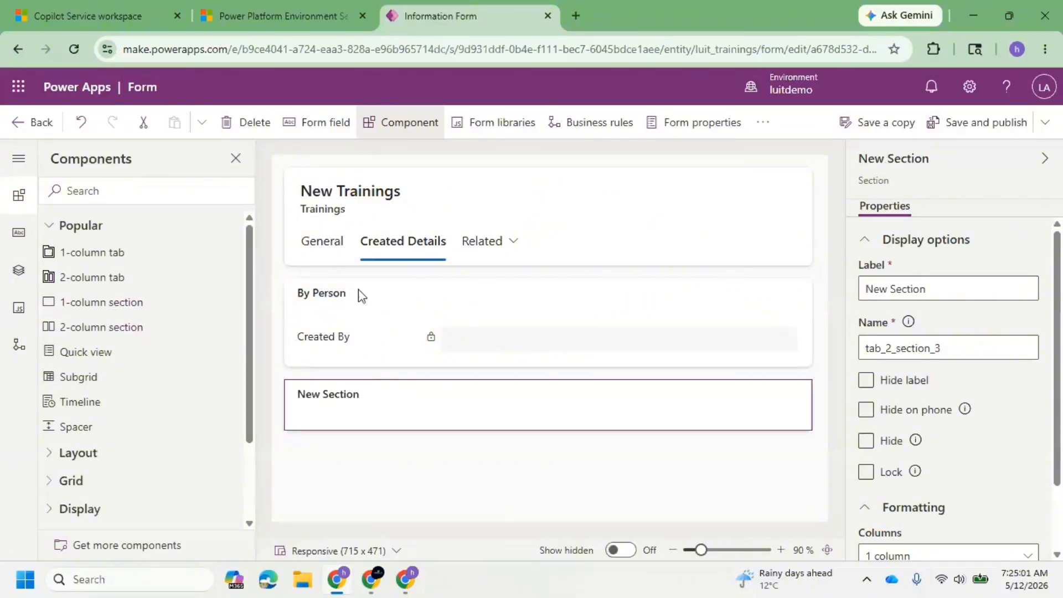
pyautogui.tripleClick(937, 287)
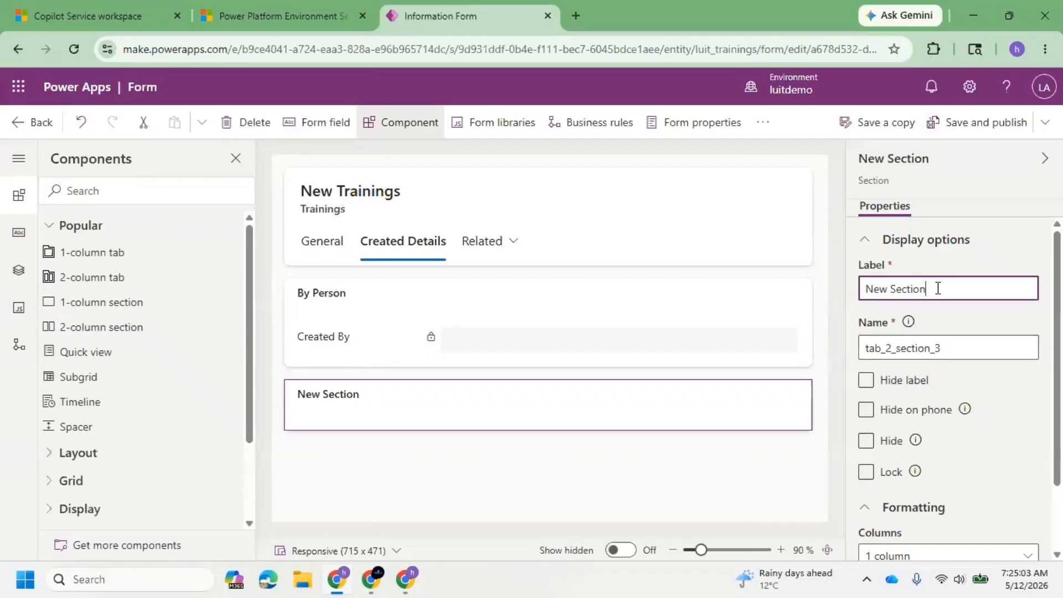
pyautogui.write('B')
pyautogui.press('BackSpace')
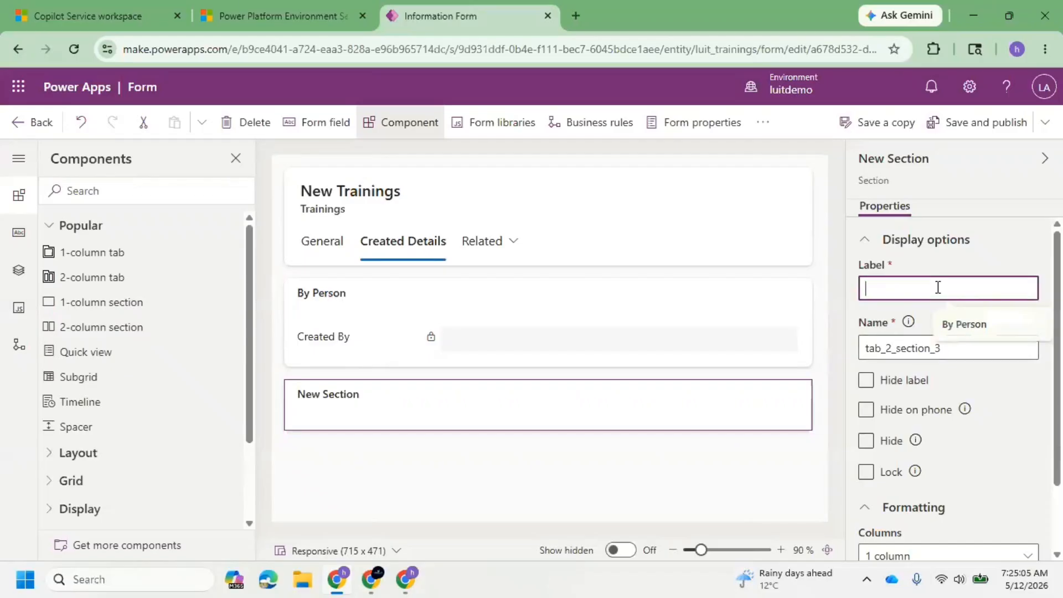
pyautogui.write('O')
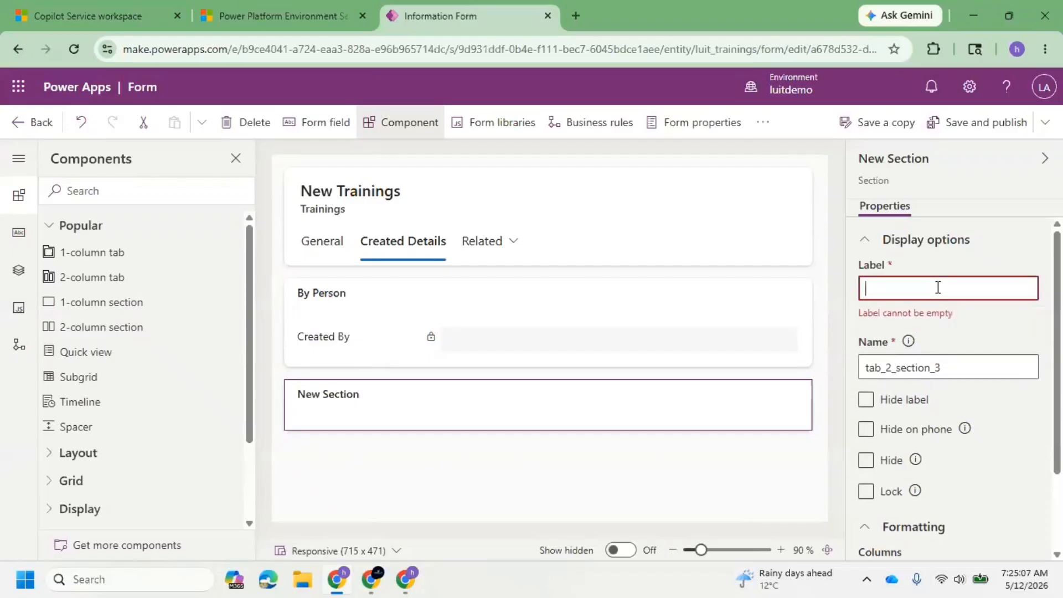
pyautogui.write('I')
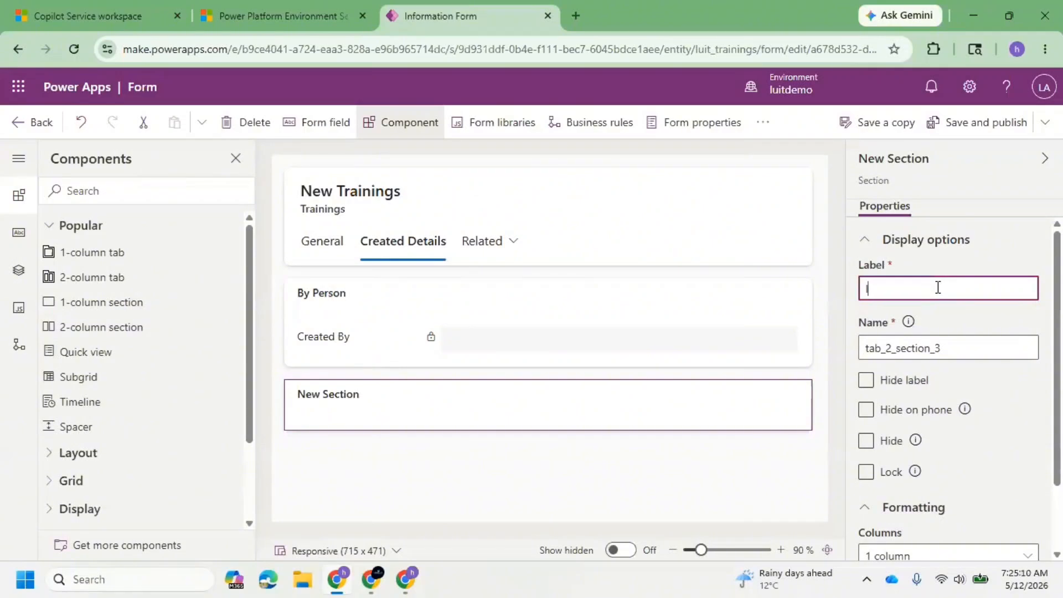
pyautogui.write('TIm')
pyautogui.click(427, 467)
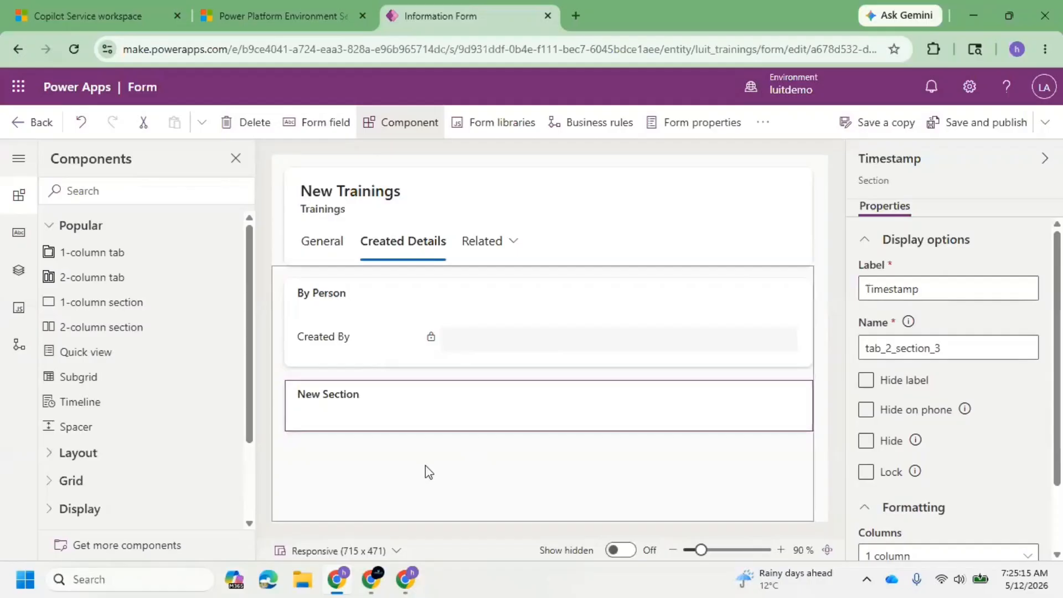
pyautogui.click(370, 411)
# Move the Created On field from the General tab into the Timestamp section, and save and publish the form.
pyautogui.click(306, 241)
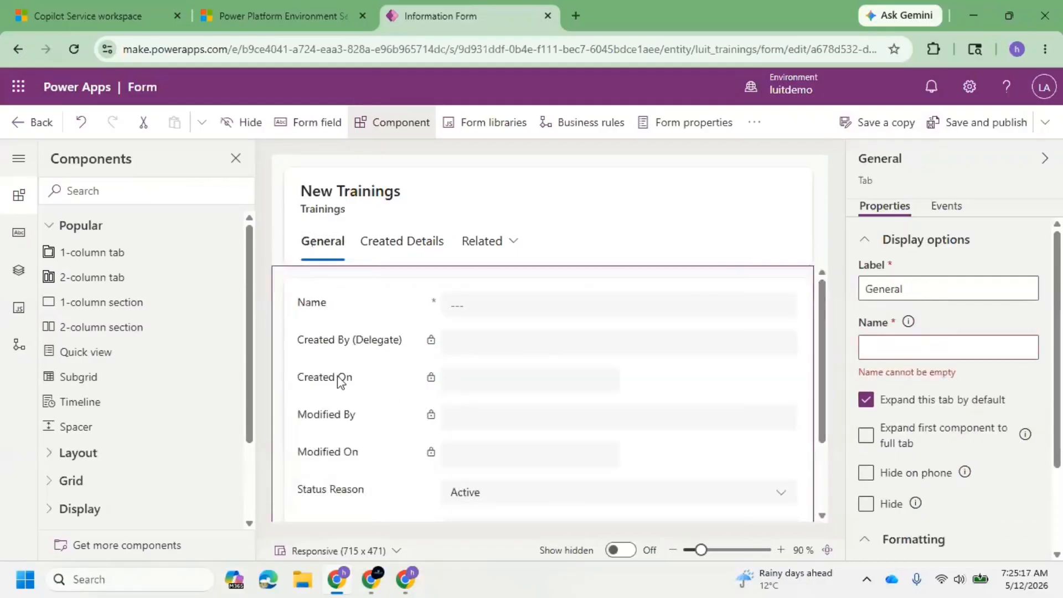
pyautogui.moveTo(330, 381); pyautogui.dragTo(363, 415)
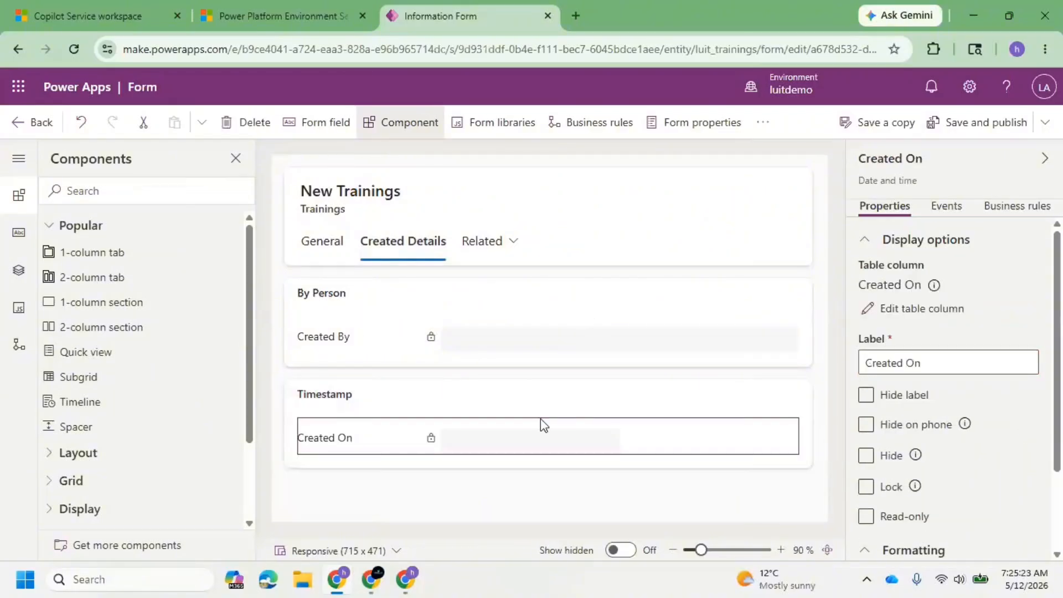
pyautogui.click(986, 123)
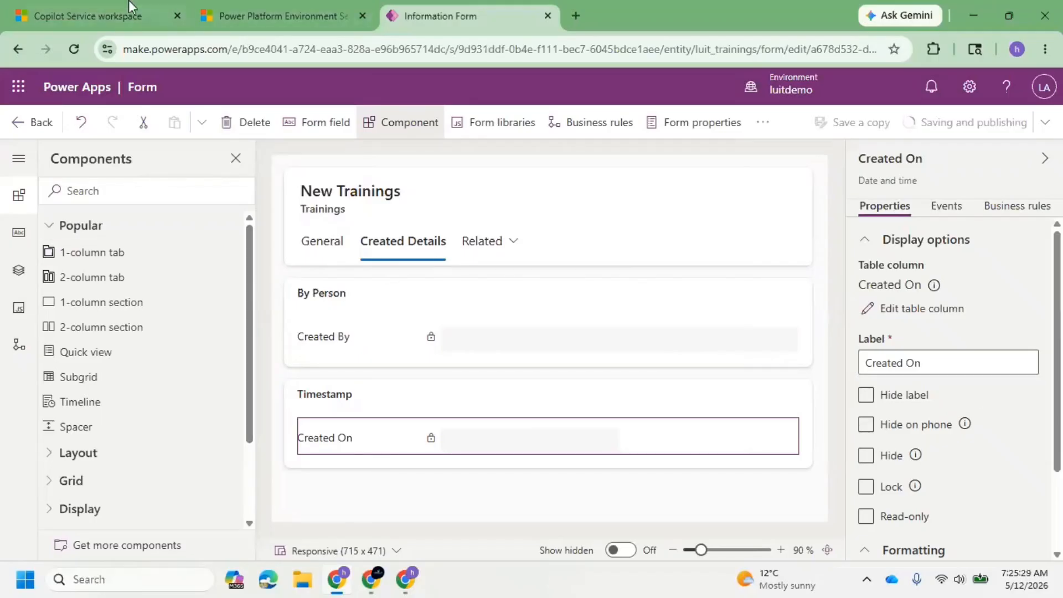
# Switch to the CRM#1 record in Copilot Service workspace and reload it with an emptied cache and hard reload.
pyautogui.click(98, 8)
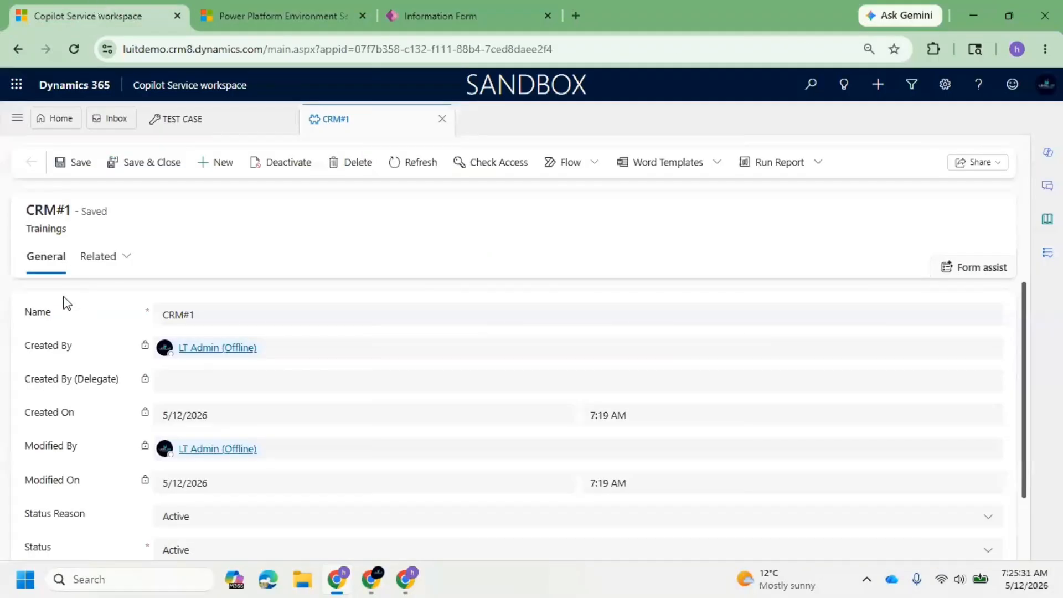
pyautogui.scroll(-2, 261, 406)
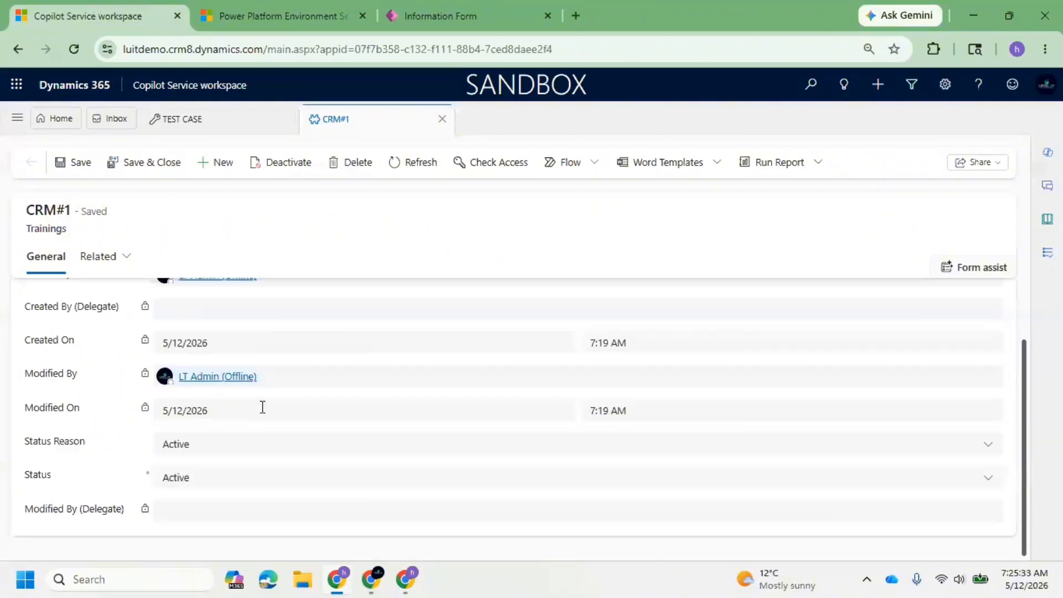
pyautogui.scroll(2, 273, 444)
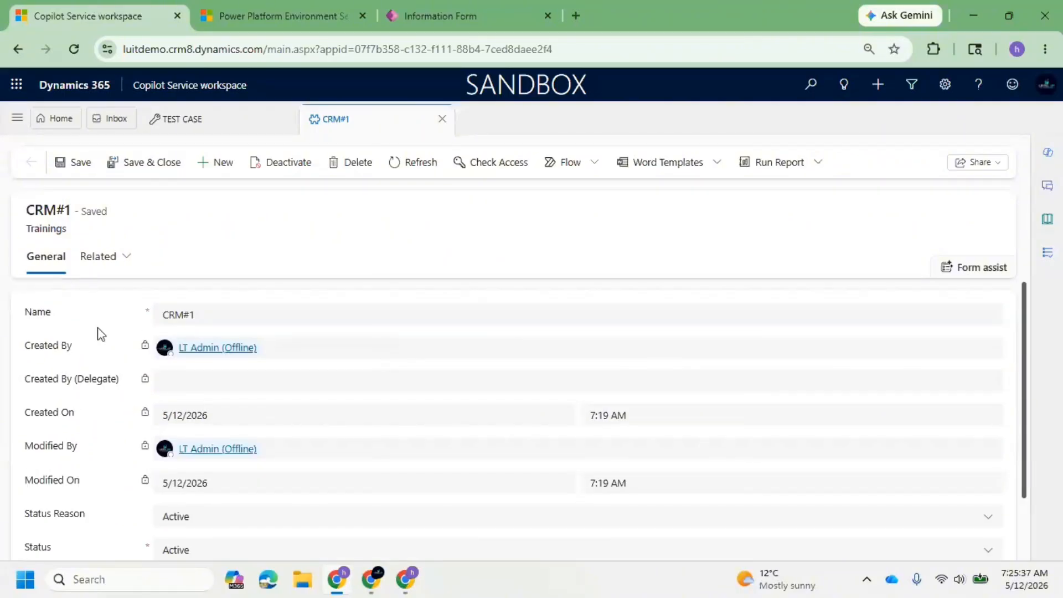
pyautogui.click(461, 8)
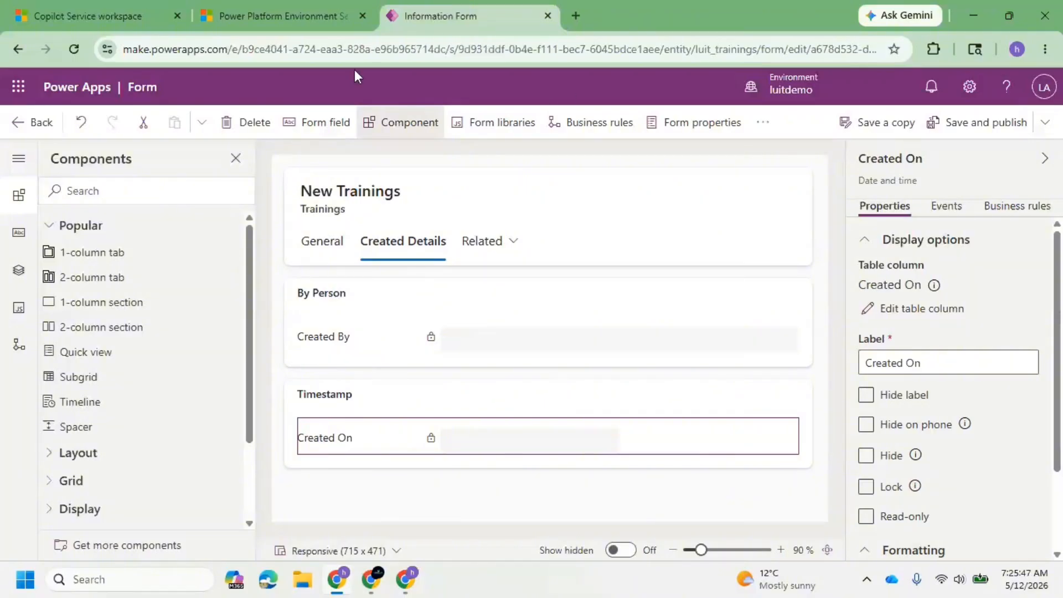
pyautogui.click(75, 7)
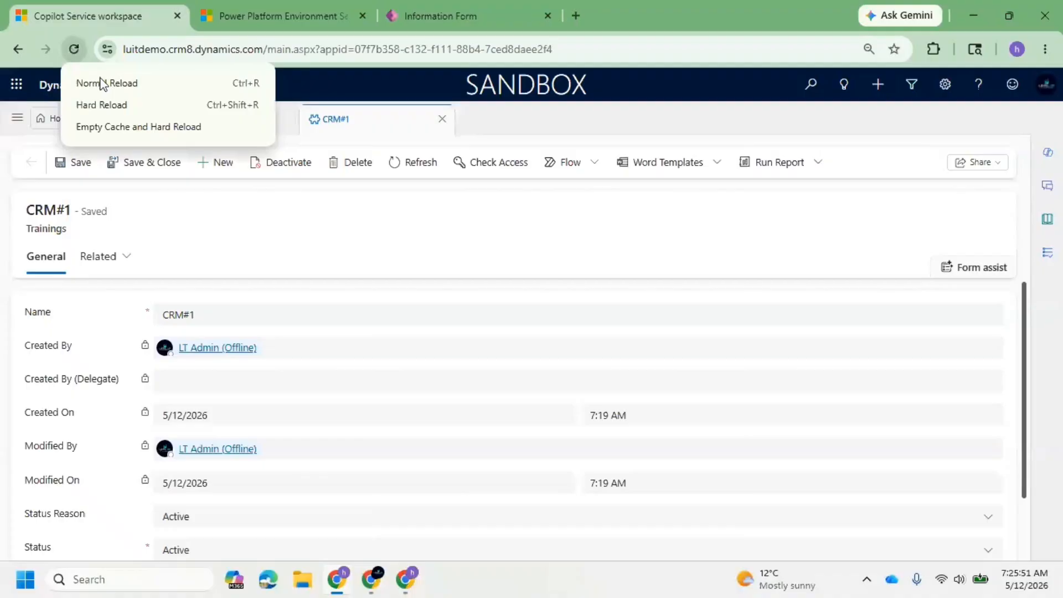
pyautogui.click(132, 125)
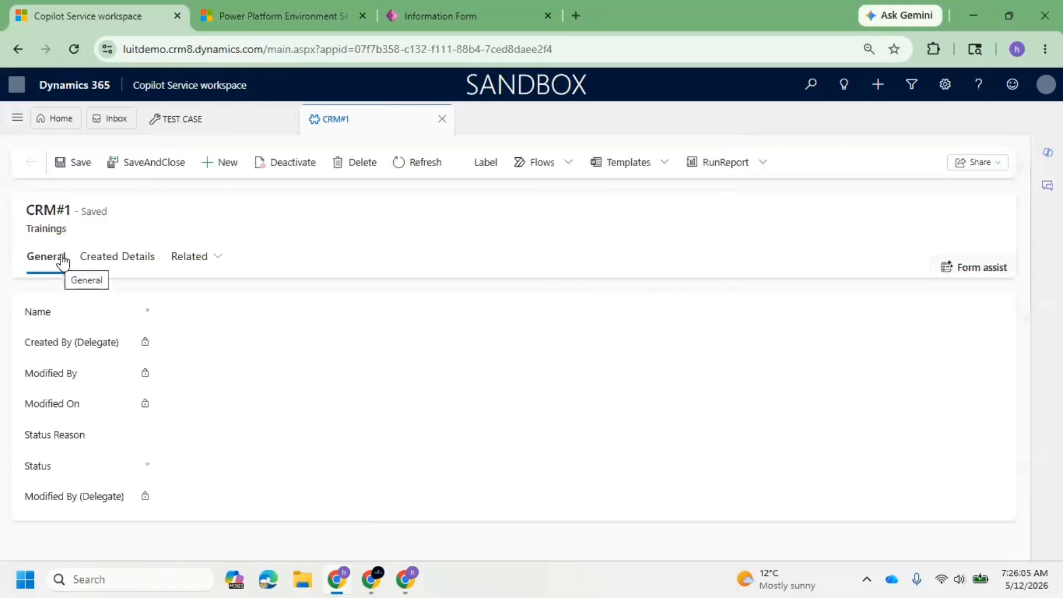
# Open the record's Created Details tab and examine its By Person and Timestamp sections and the Created By field.
pyautogui.click(115, 261)
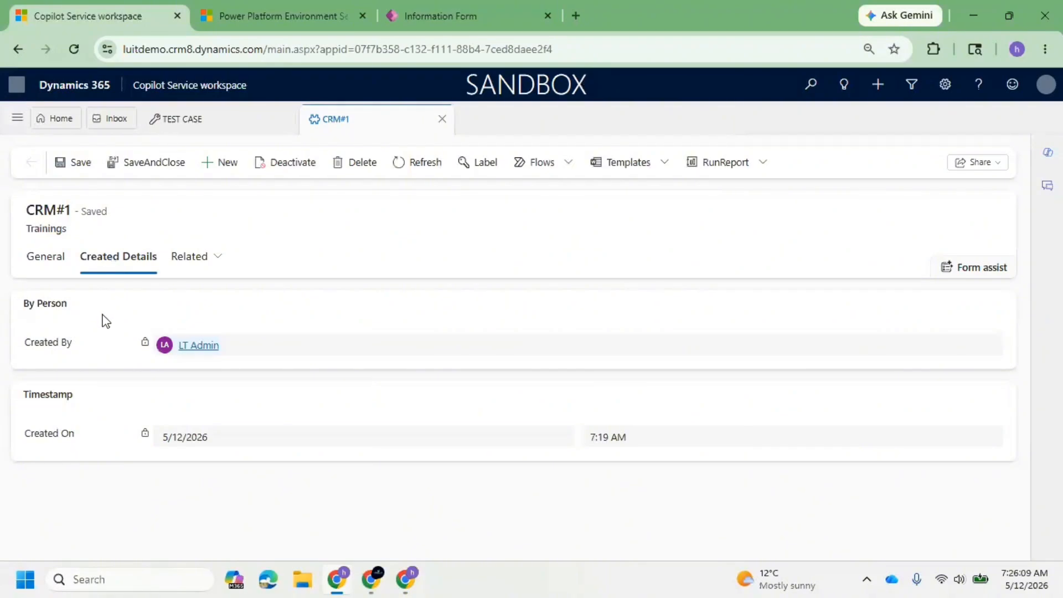
pyautogui.moveTo(25, 311); pyautogui.dragTo(73, 309)
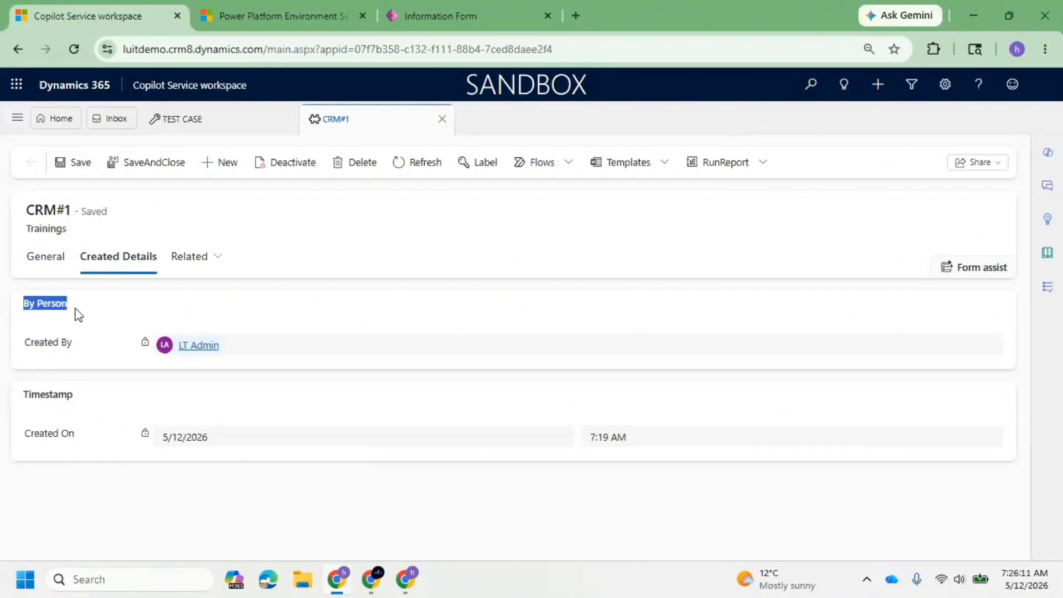
pyautogui.doubleClick(24, 401)
pyautogui.click(49, 300)
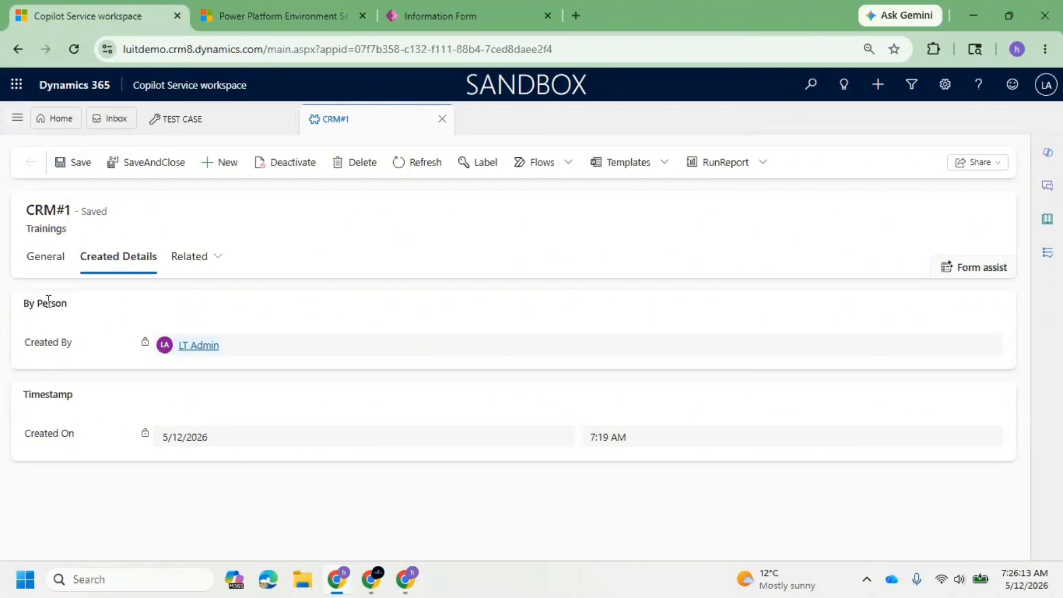
pyautogui.moveTo(24, 335); pyautogui.dragTo(754, 323)
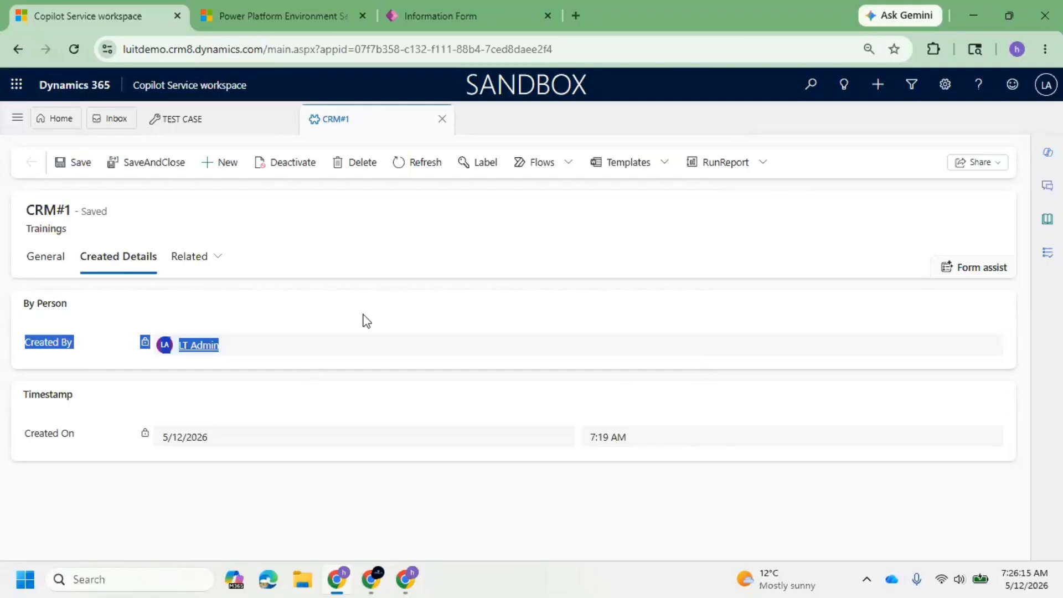
pyautogui.click(241, 340)
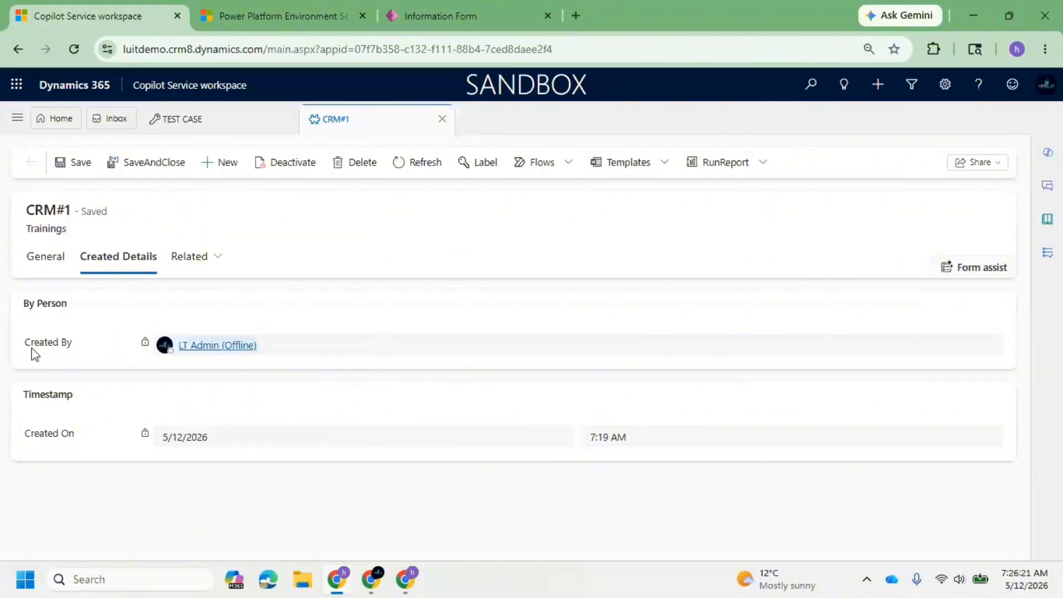
pyautogui.moveTo(22, 348); pyautogui.dragTo(112, 344)
# Return to the Power Apps form editor, add a 2-column tab and set its label to Modified Details.
pyautogui.click(490, 18)
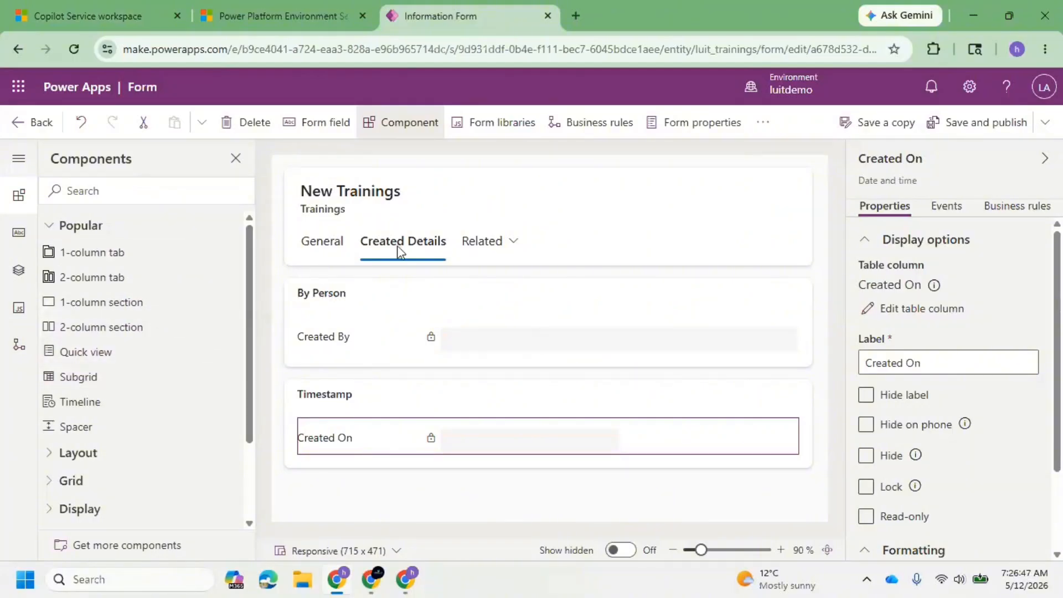
pyautogui.click(96, 280)
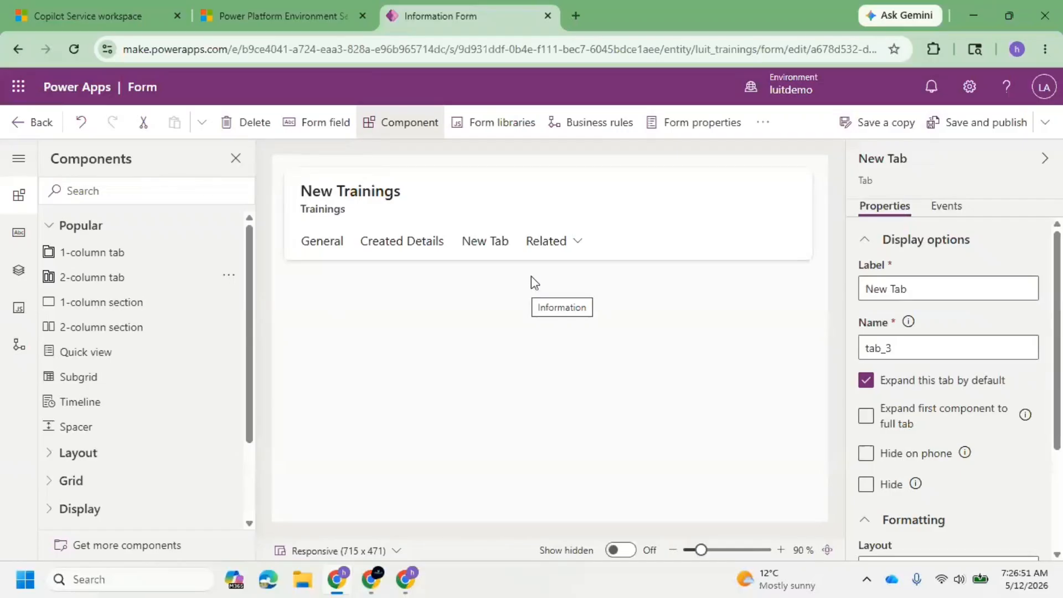
pyautogui.click(494, 240)
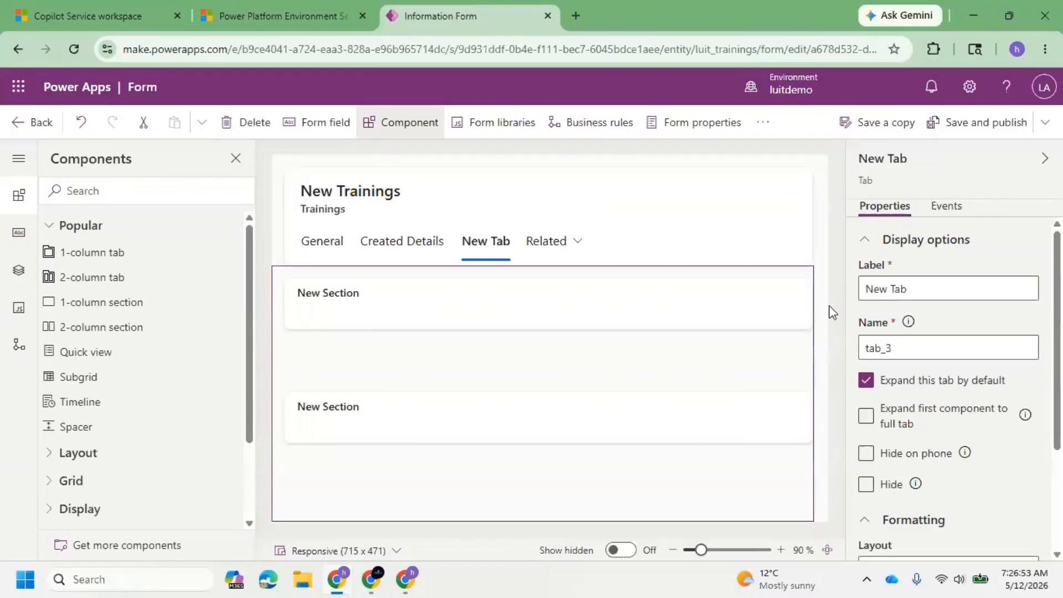
pyautogui.tripleClick(935, 293)
pyautogui.write('Modified Details')
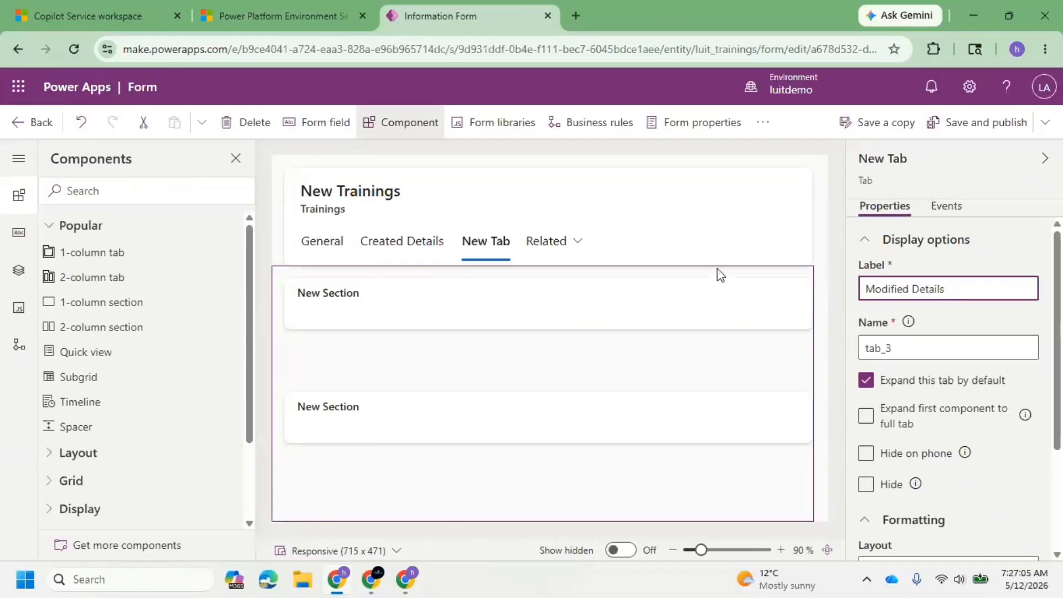
pyautogui.click(612, 217)
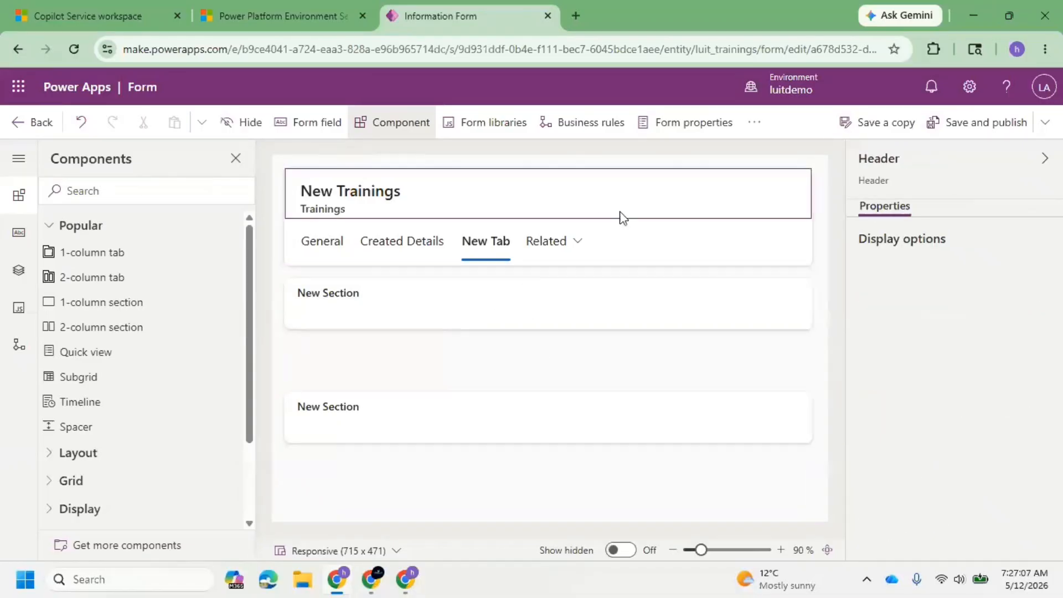
# Insert a 2-column section above the first existing section in the Modified Details tab.
pyautogui.click(473, 300)
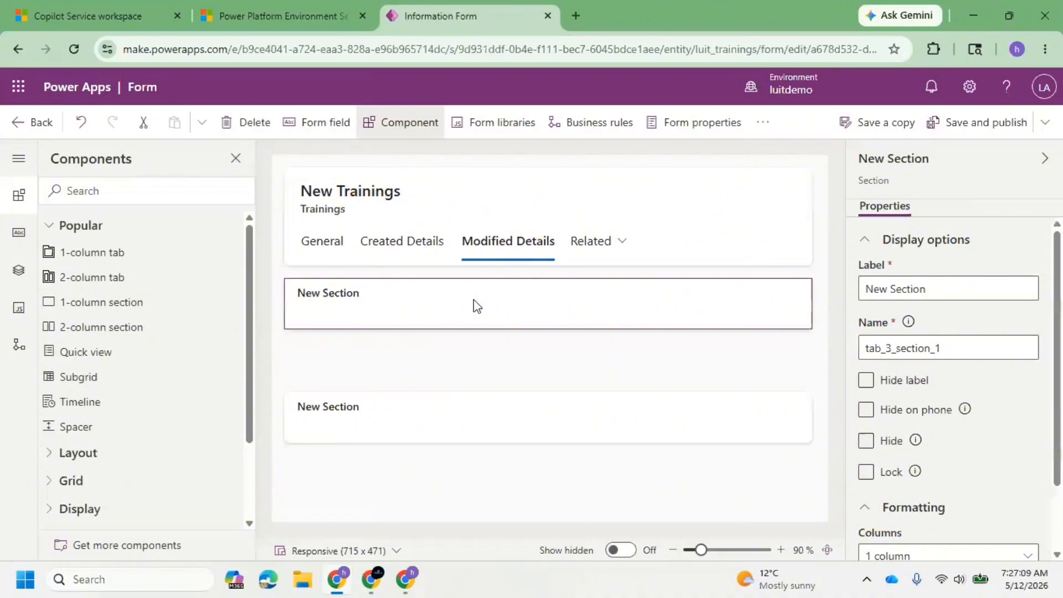
pyautogui.click(484, 399)
pyautogui.click(444, 306)
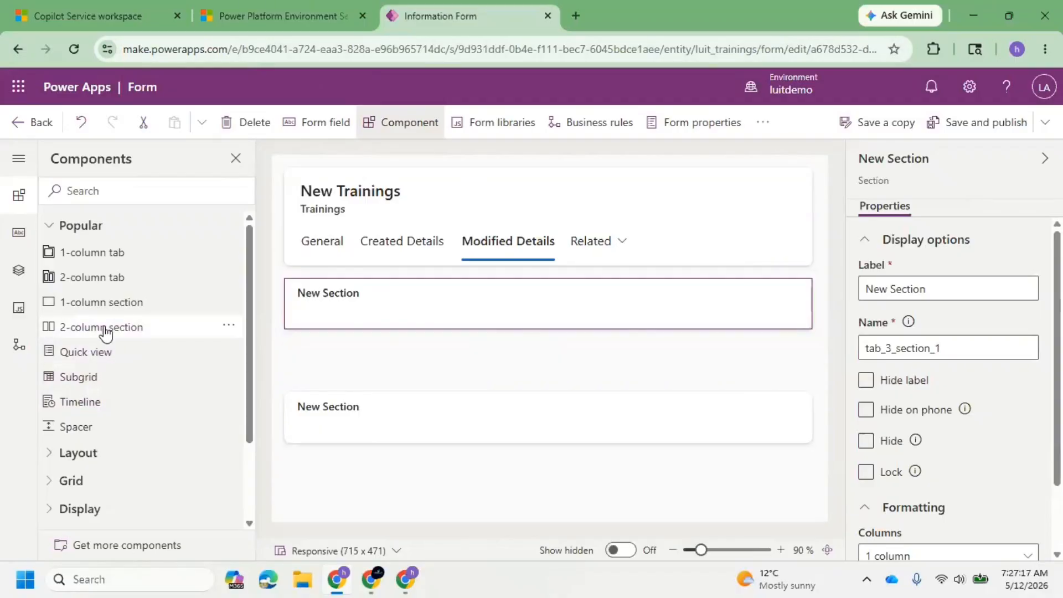
pyautogui.moveTo(105, 328); pyautogui.dragTo(340, 304)
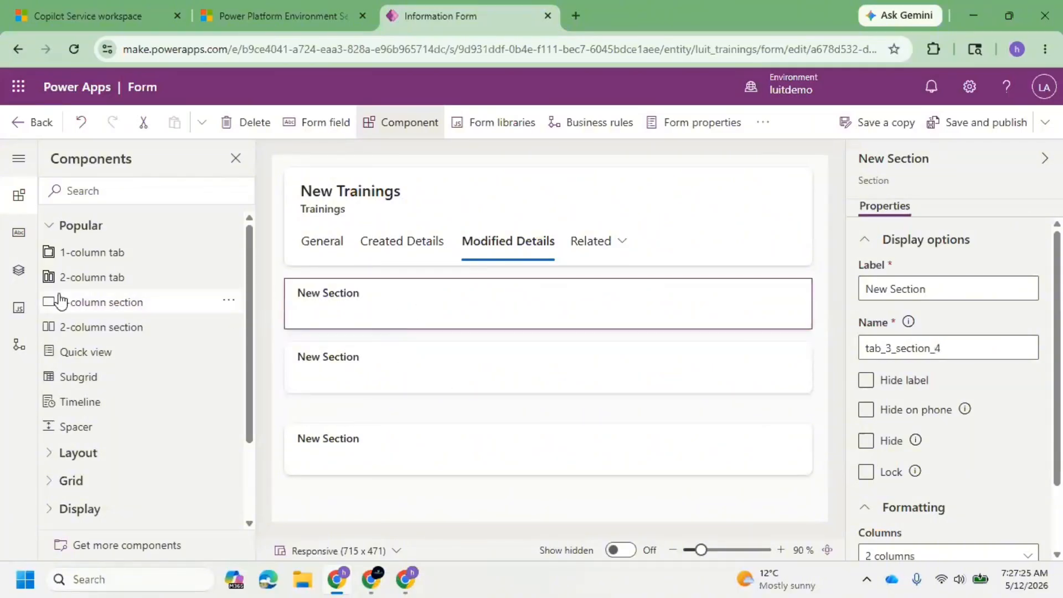
# Move the Modified By field from the General tab into the first section of the Modified Details tab.
pyautogui.click(313, 244)
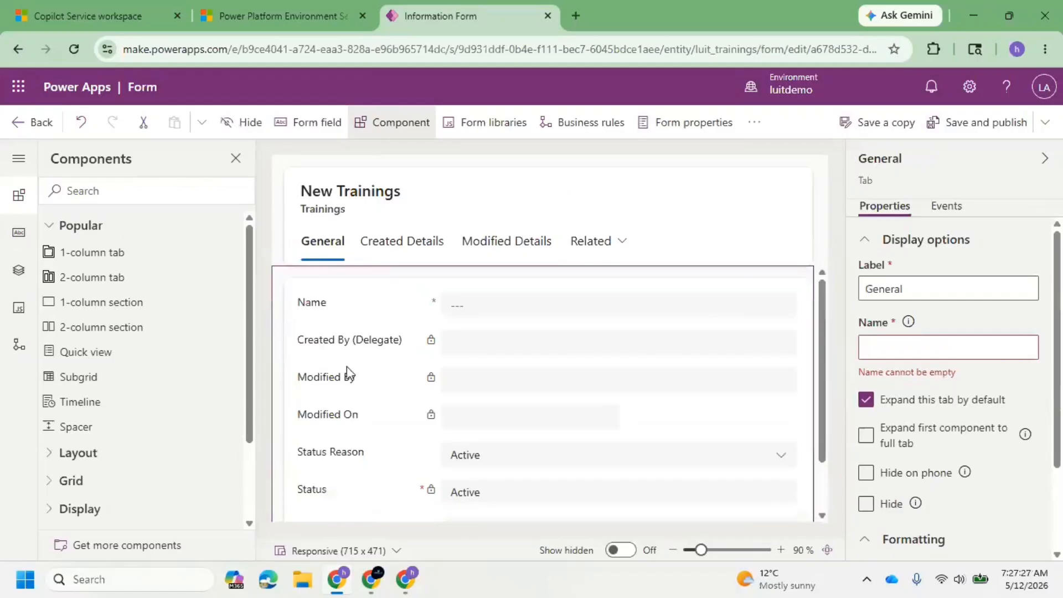
pyautogui.moveTo(337, 382); pyautogui.dragTo(387, 306)
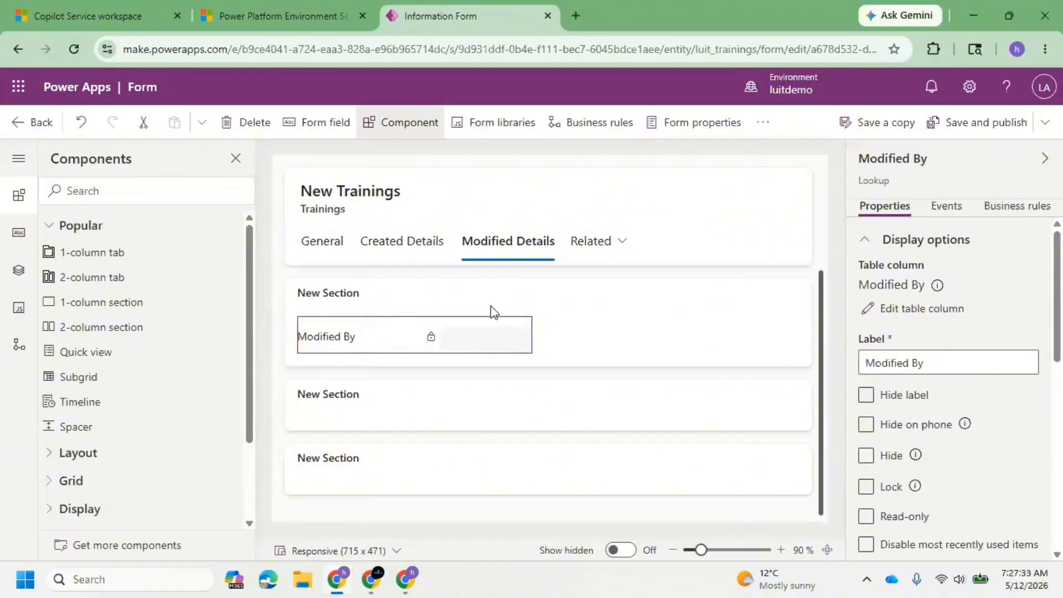
pyautogui.click(400, 252)
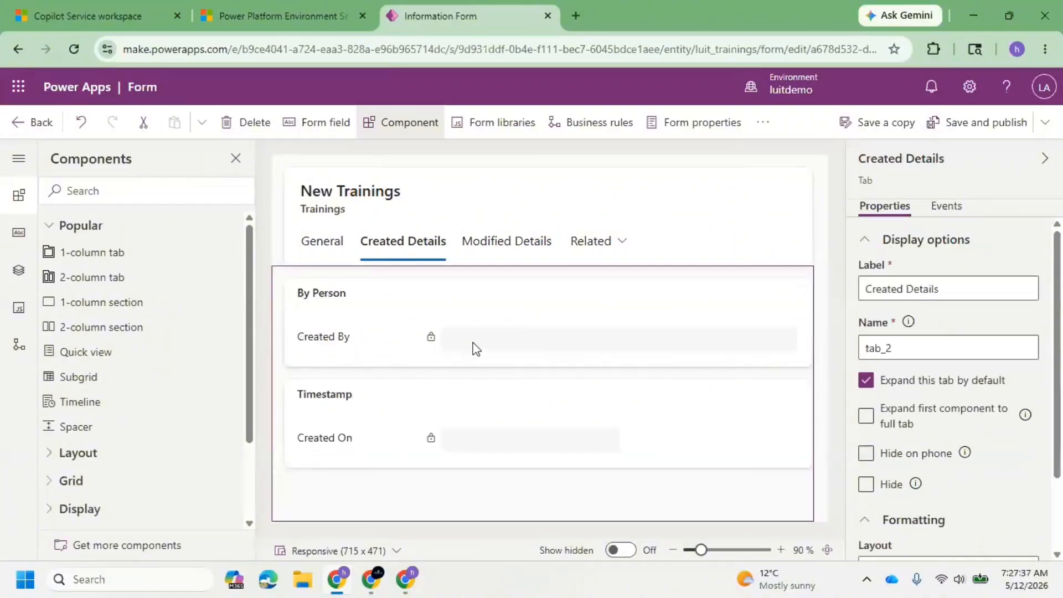
pyautogui.click(499, 254)
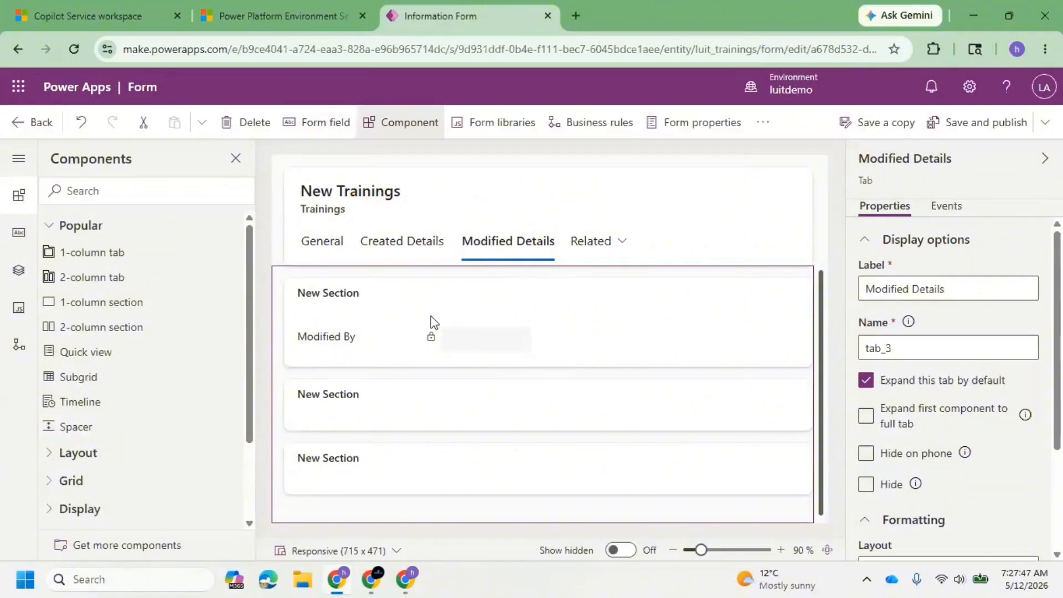
# Label the section containing Modified By as Full Modified Details and move the Modified On field from the General tab beside Modified By.
pyautogui.click(334, 294)
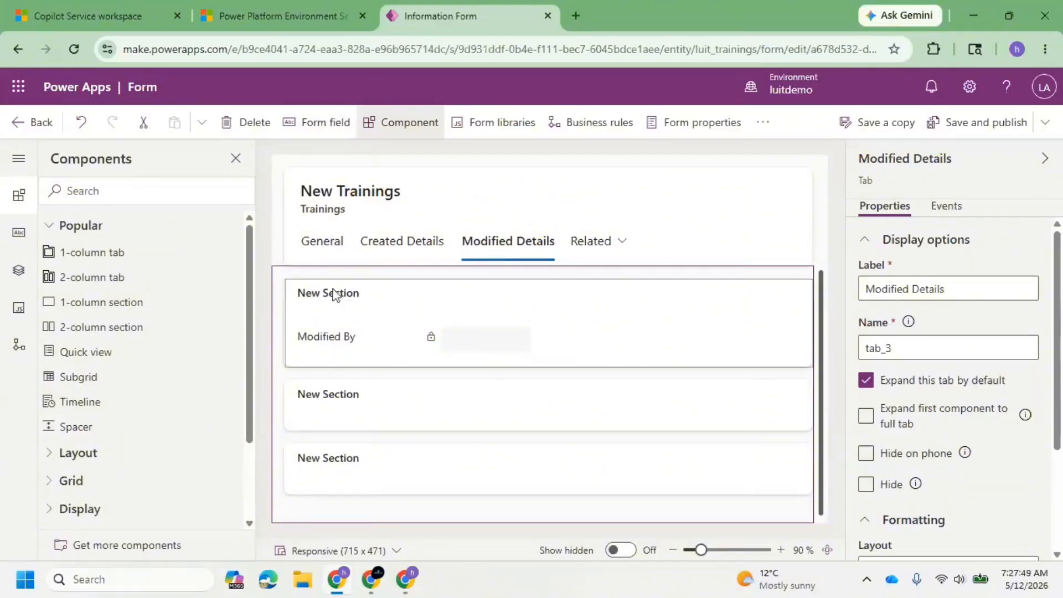
pyautogui.tripleClick(952, 286)
pyautogui.write('Full Modified Details')
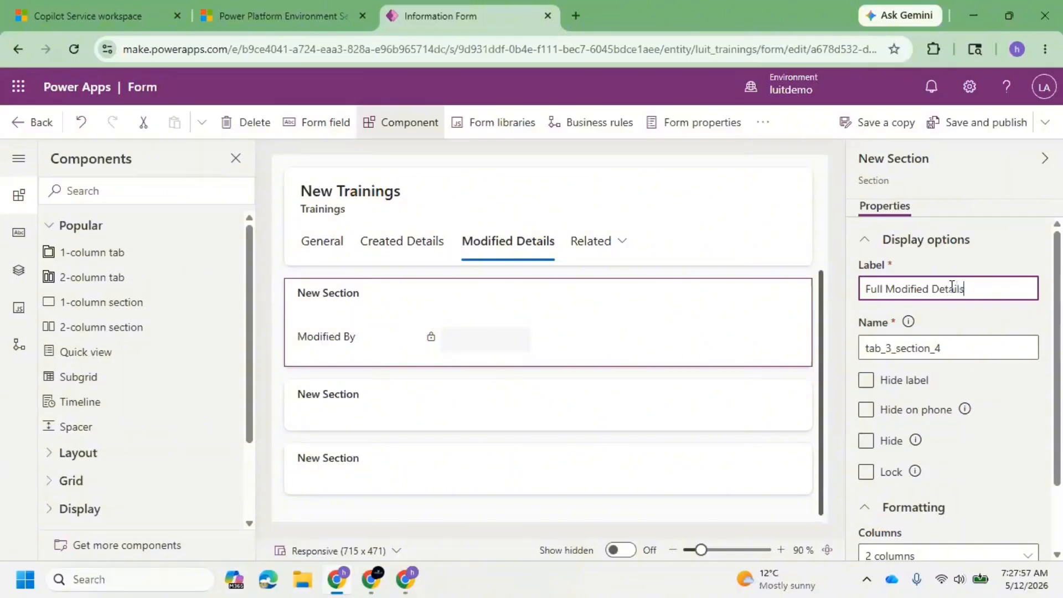
pyautogui.click(374, 336)
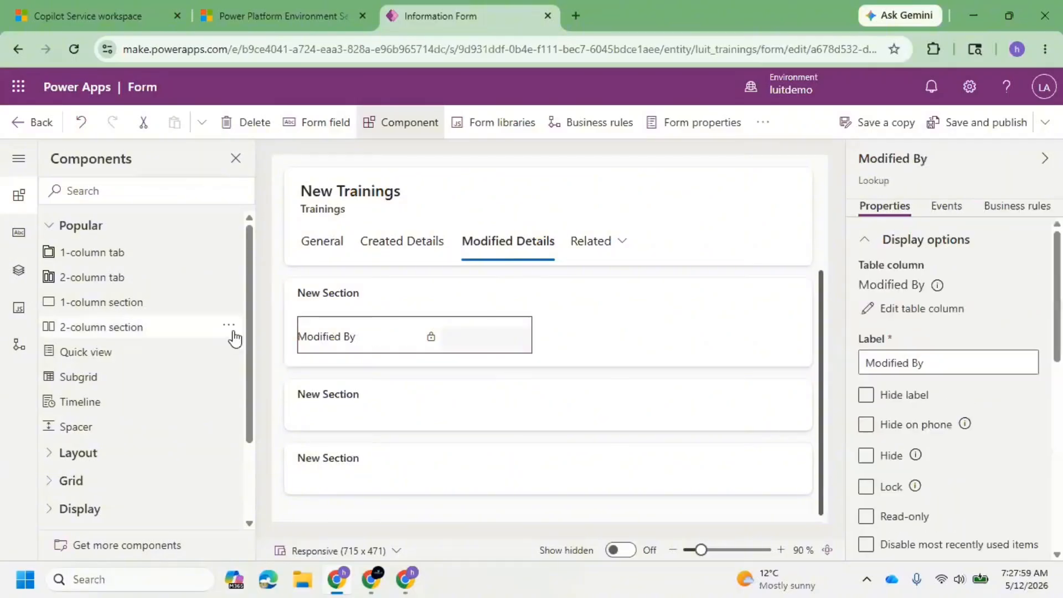
pyautogui.click(332, 242)
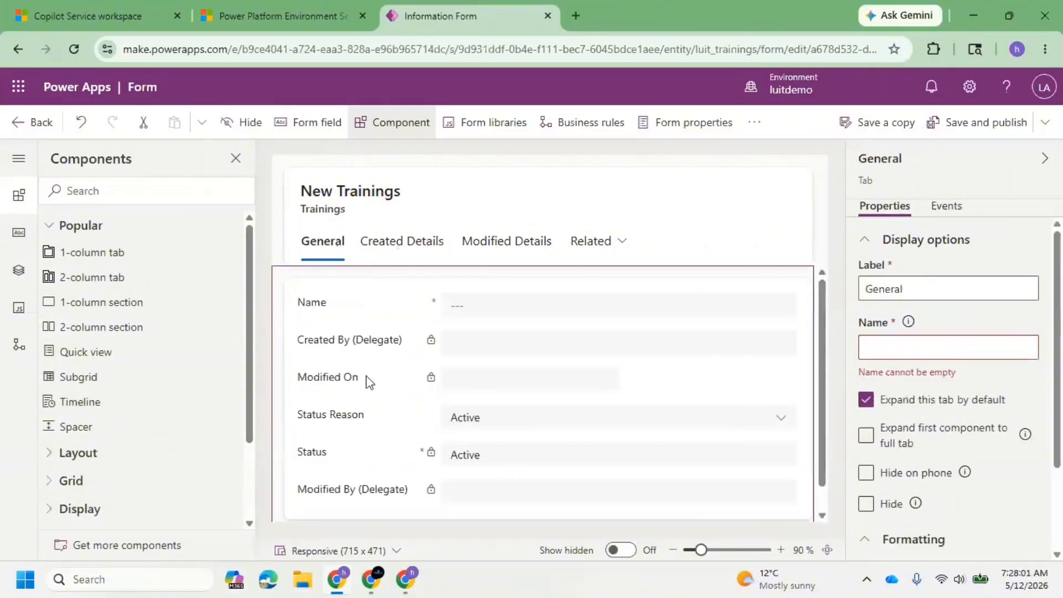
pyautogui.moveTo(360, 382); pyautogui.dragTo(579, 334)
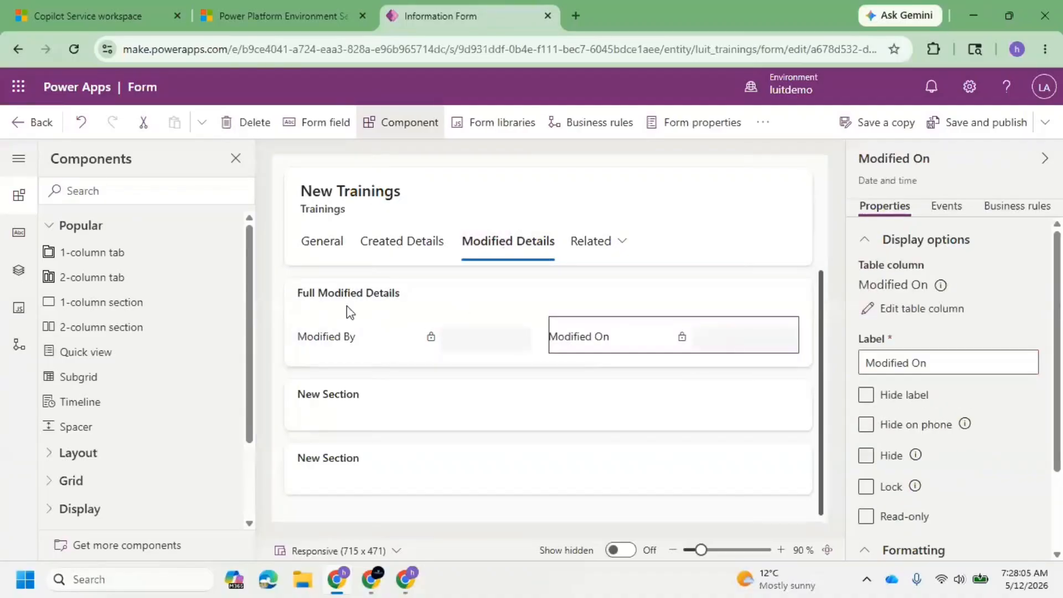
# Delete the empty sections below Full Modified Details in the Modified Details tab.
pyautogui.click(342, 397)
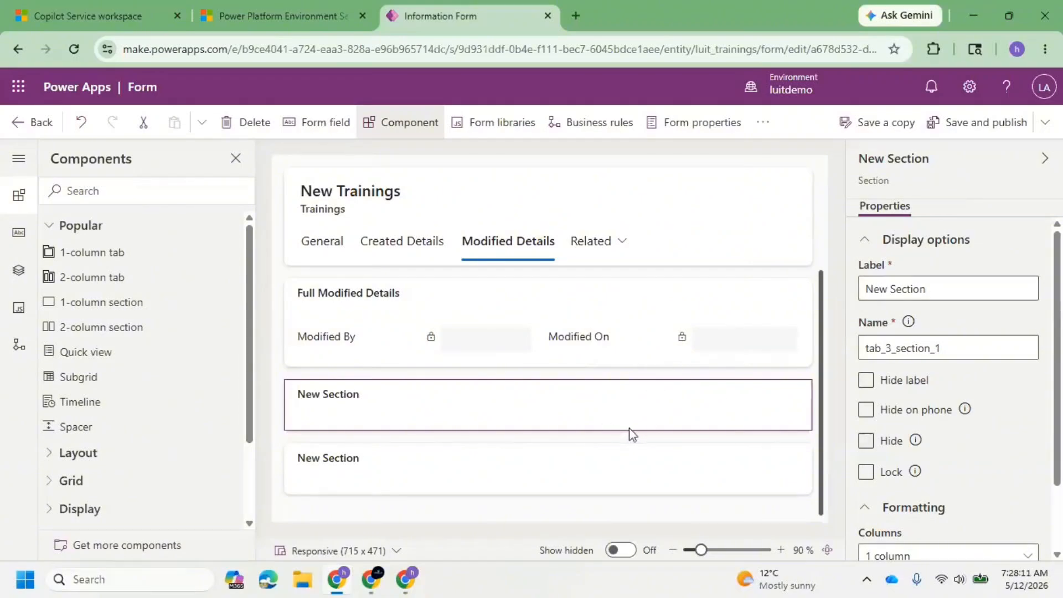
pyautogui.click(943, 449)
pyautogui.click(408, 321)
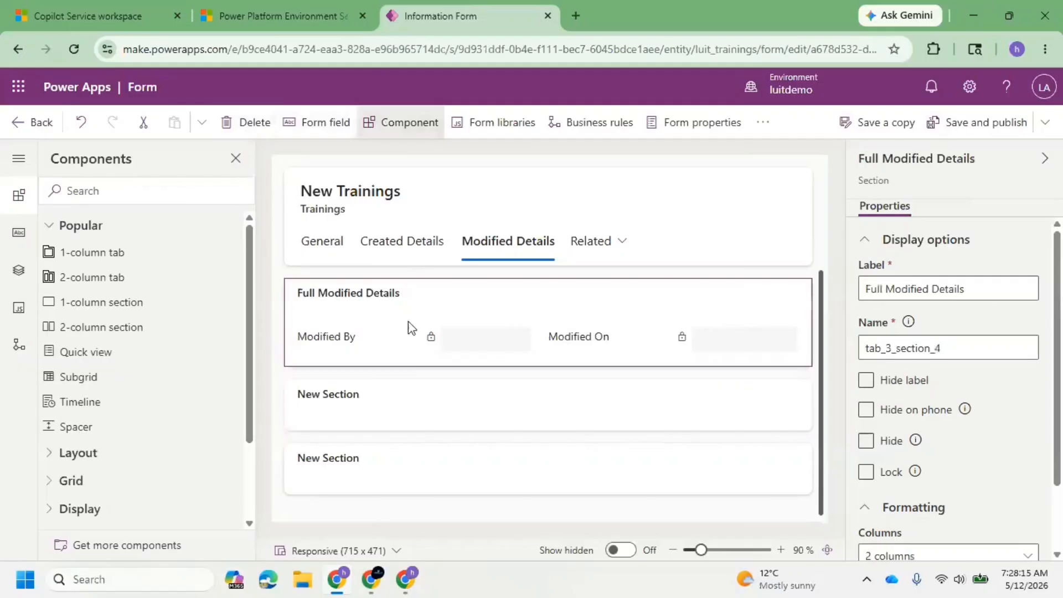
pyautogui.click(393, 436)
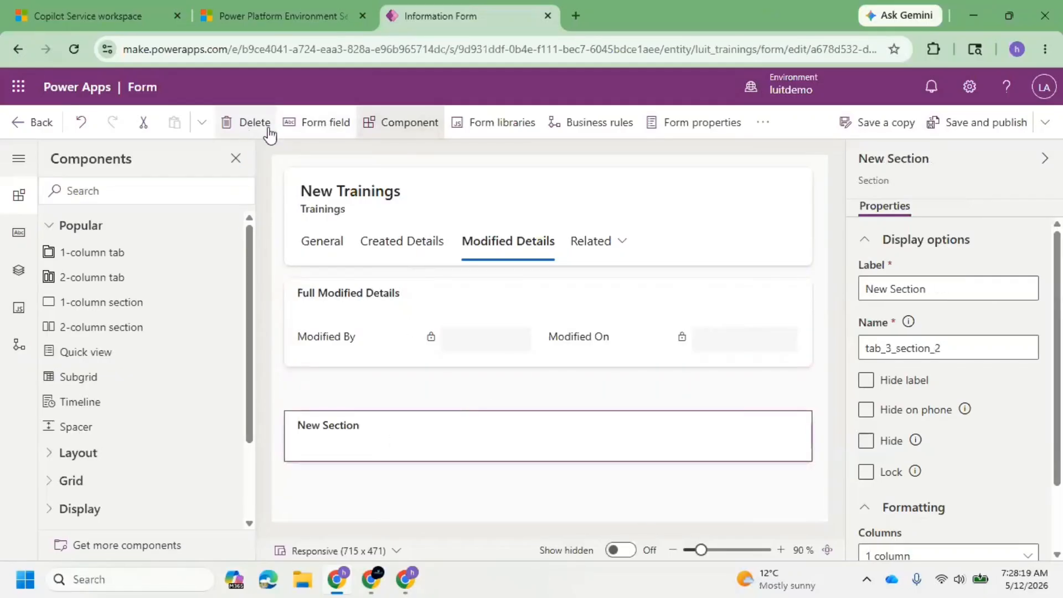
pyautogui.click(228, 125)
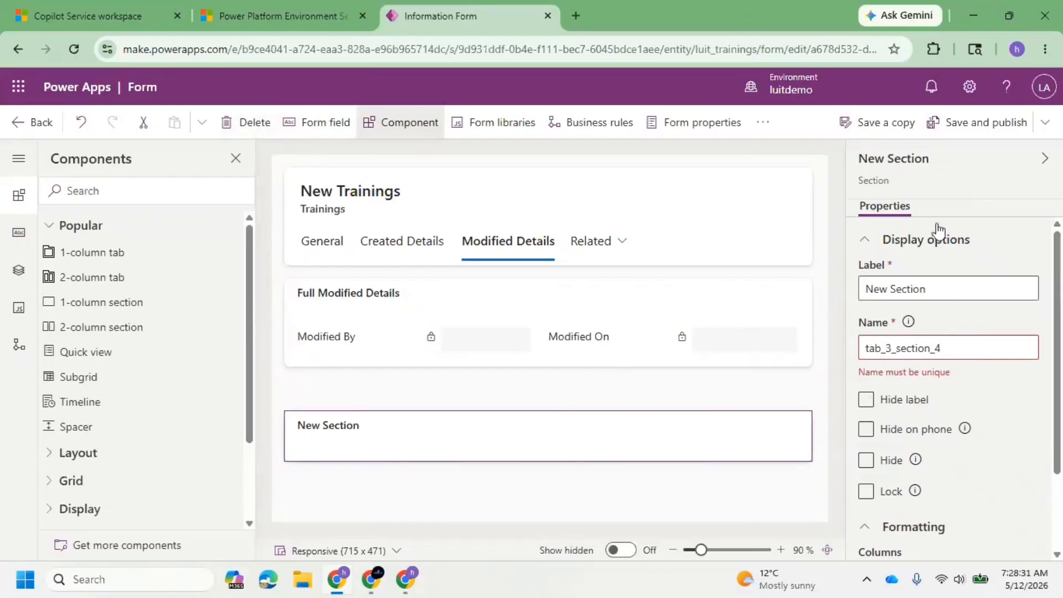
# Save and publish the form and try naming the remaining empty section in the Modified Details tab tab_3_section_5.
pyautogui.click(976, 126)
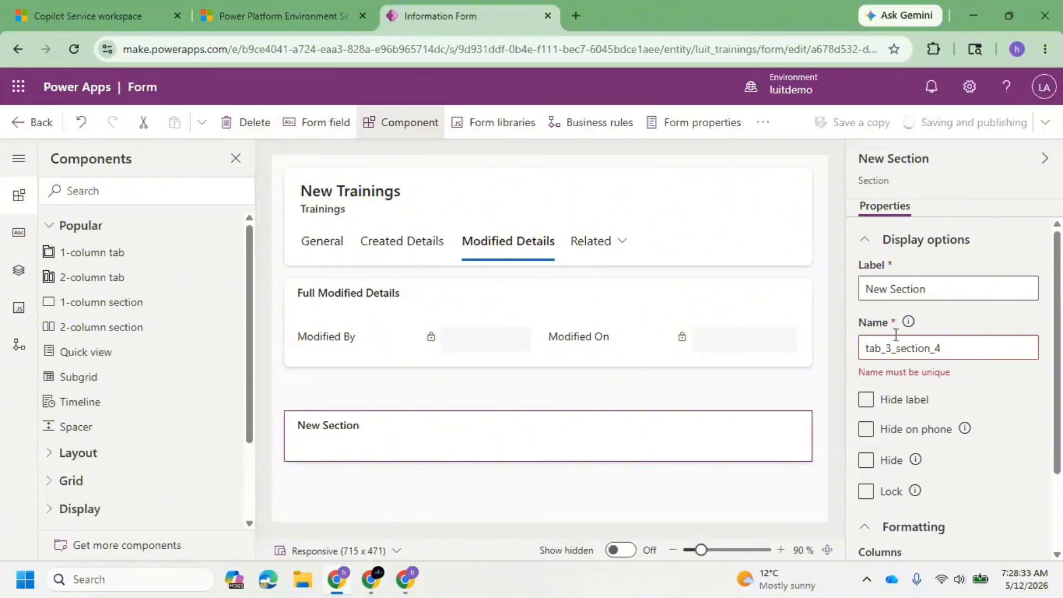
pyautogui.click(454, 307)
pyautogui.click(956, 353)
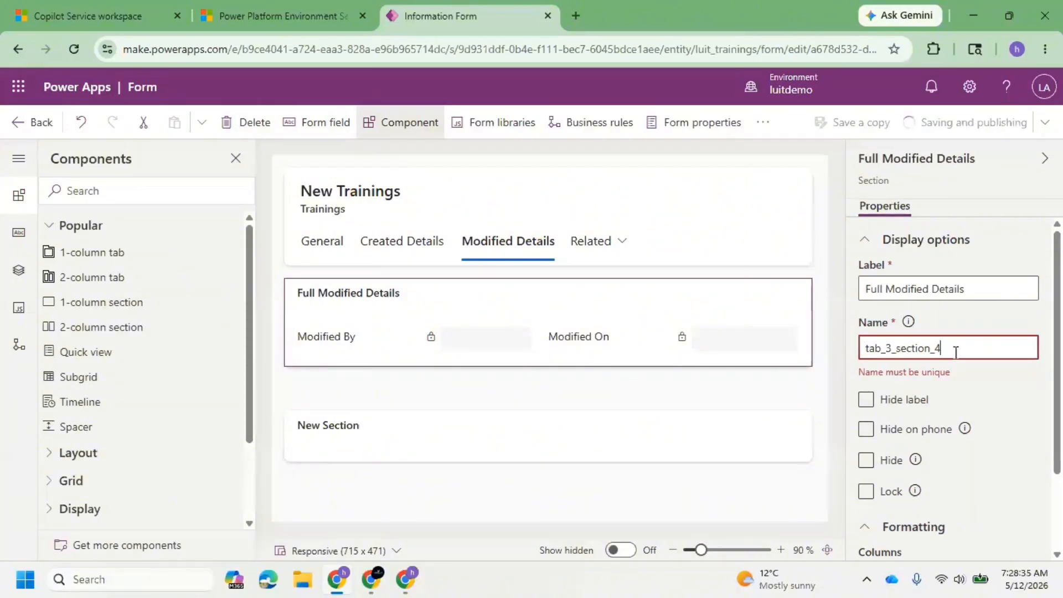
pyautogui.click(598, 446)
pyautogui.click(970, 351)
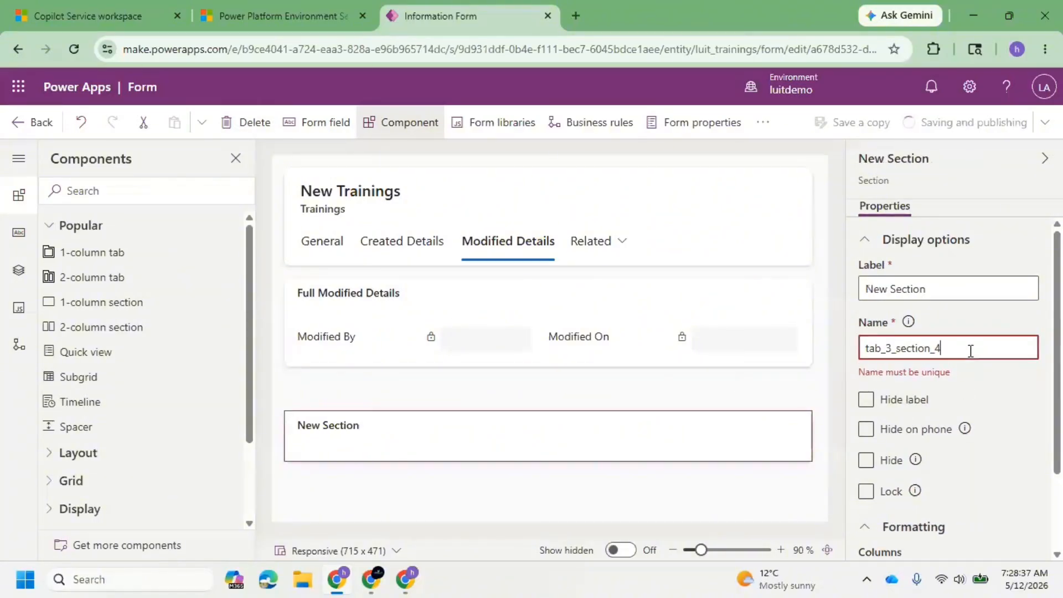
pyautogui.press('BackSpace')
pyautogui.write('5')
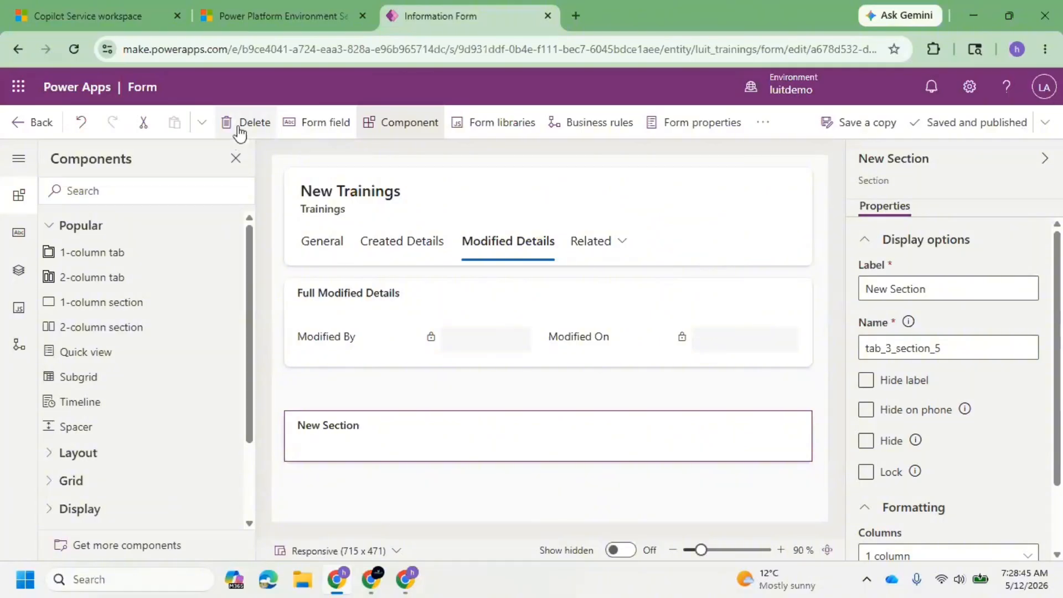
pyautogui.hotkey('ctrl', 'z')
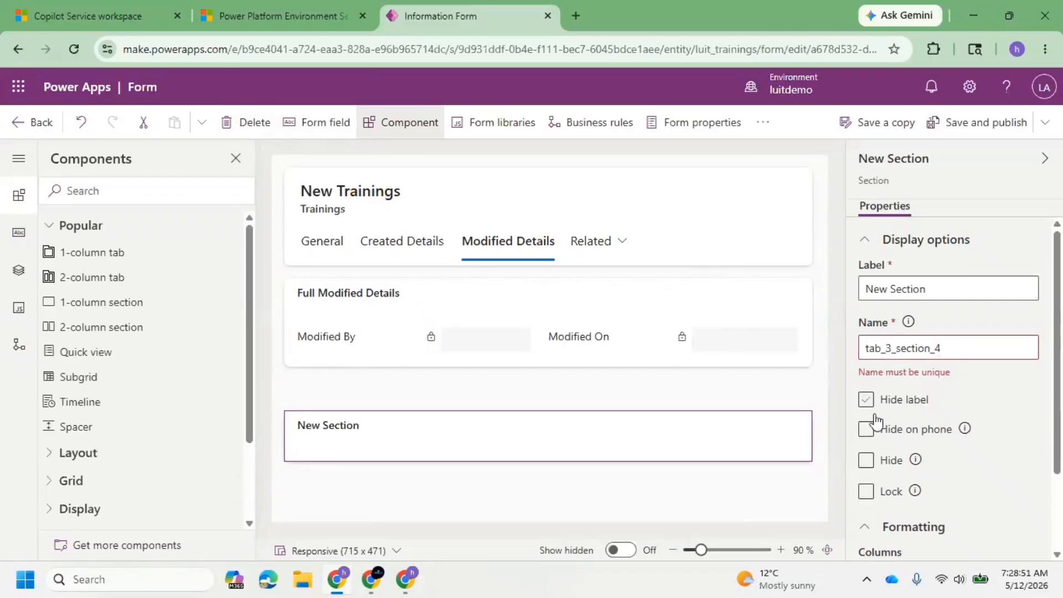
# Hide the empty section below Full Modified Details and save and publish the form.
pyautogui.click(871, 465)
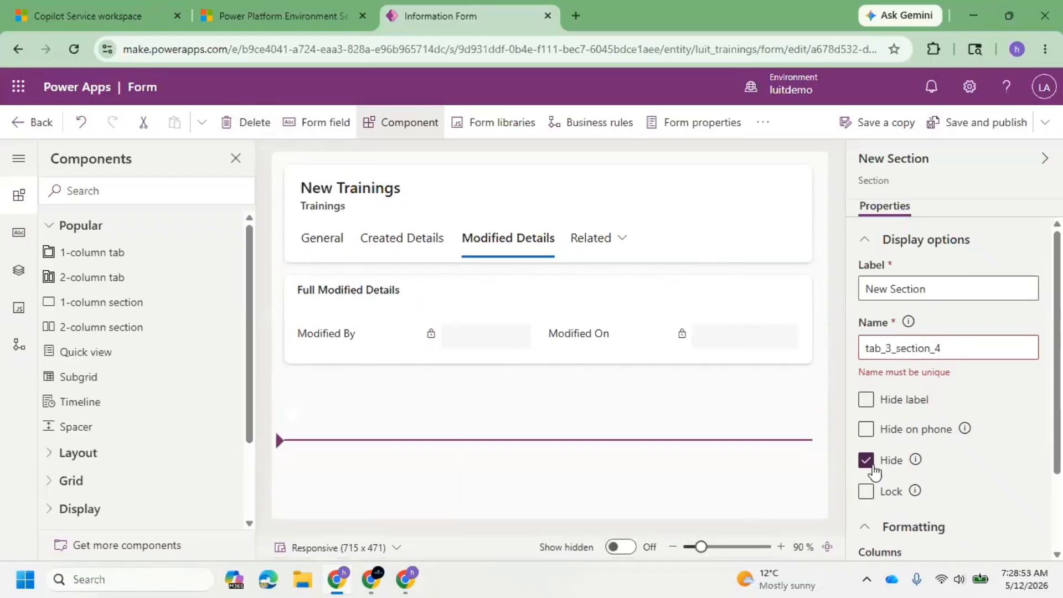
pyautogui.click(724, 420)
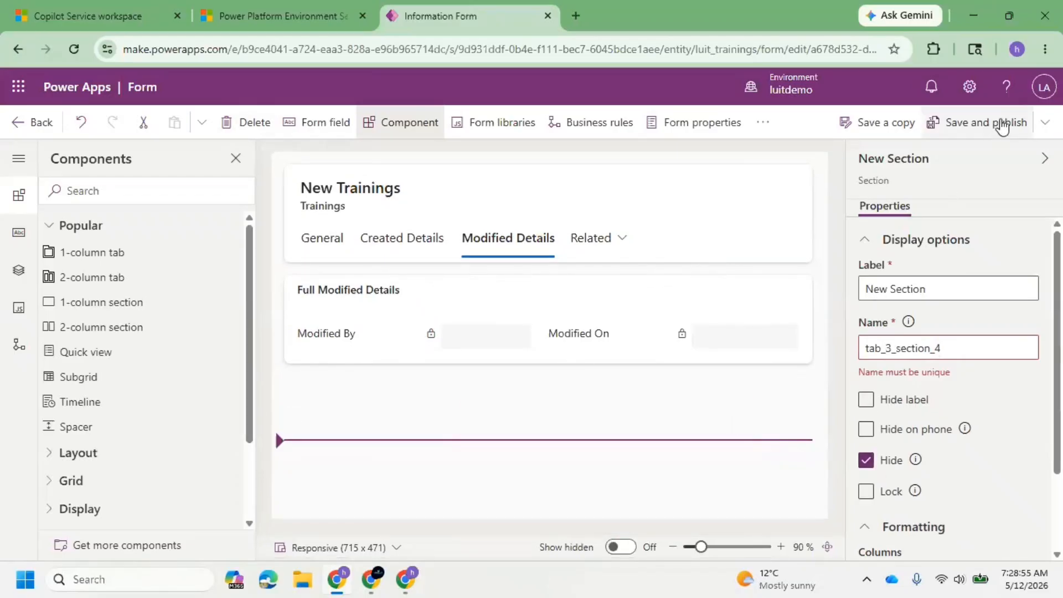
pyautogui.click(1005, 123)
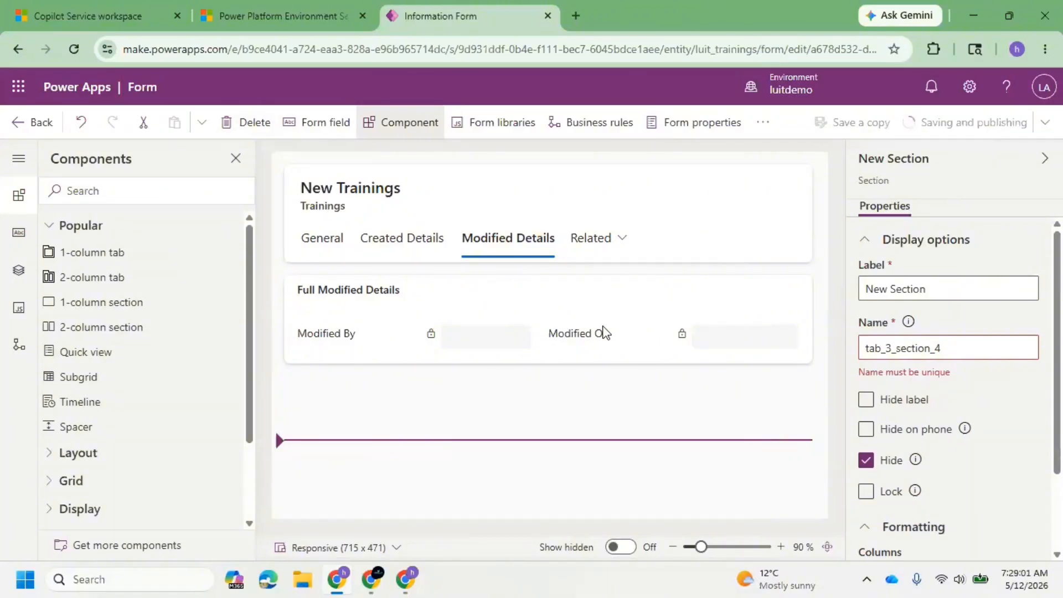
# Set the Full Modified Details section's name to tab_3_section_5 and save and publish the form.
pyautogui.click(527, 310)
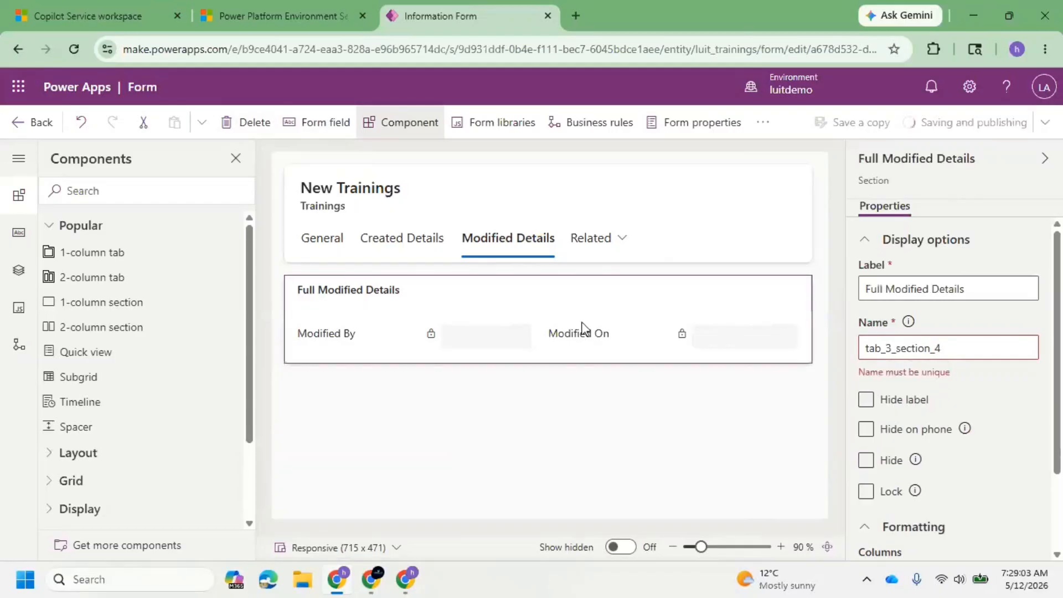
pyautogui.doubleClick(964, 353)
pyautogui.press('End')
pyautogui.press('BackSpace')
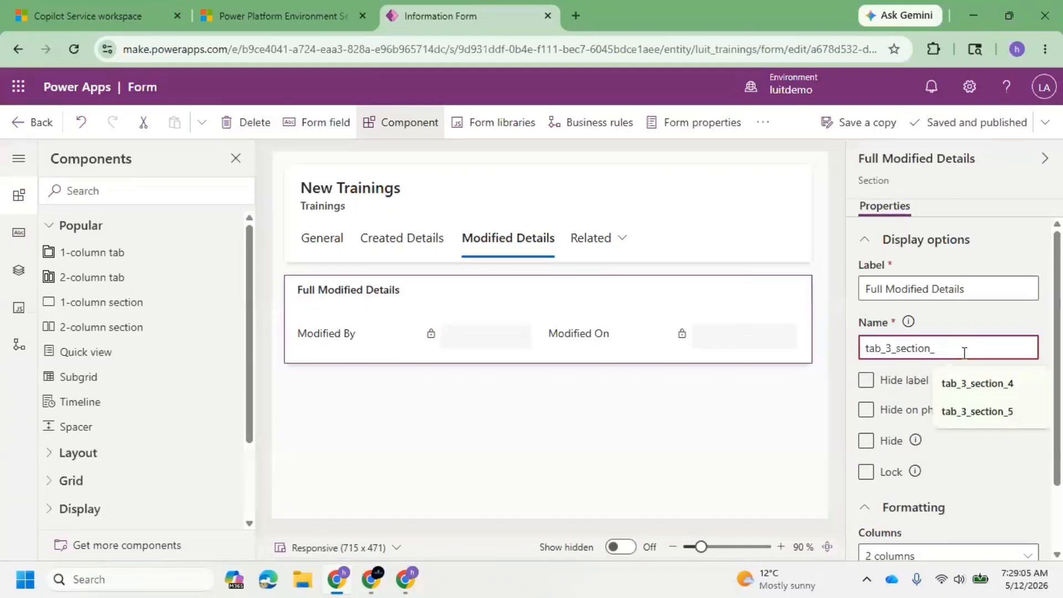
pyautogui.write('5')
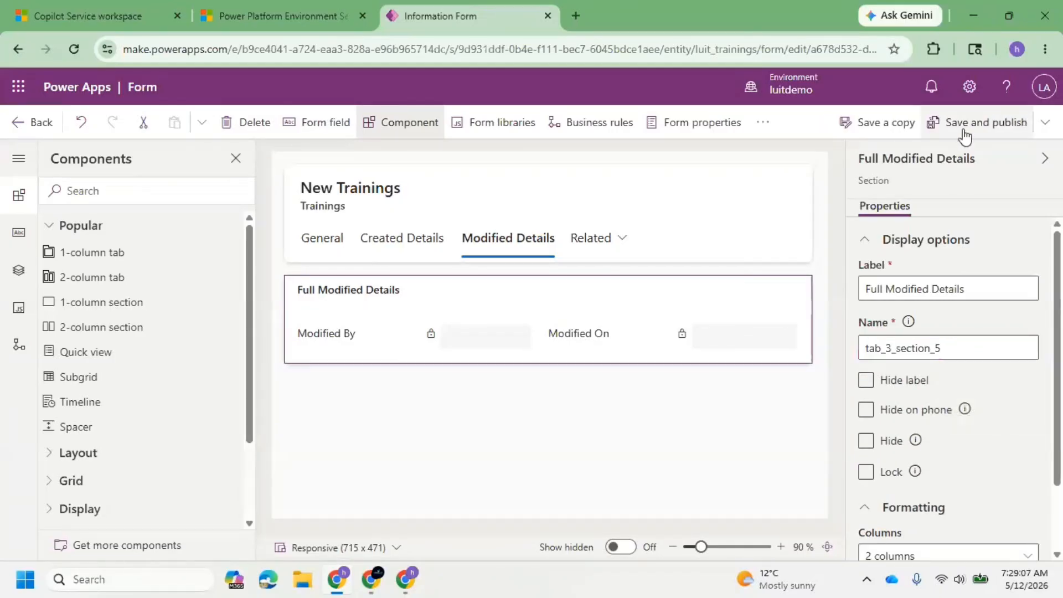
pyautogui.click(964, 131)
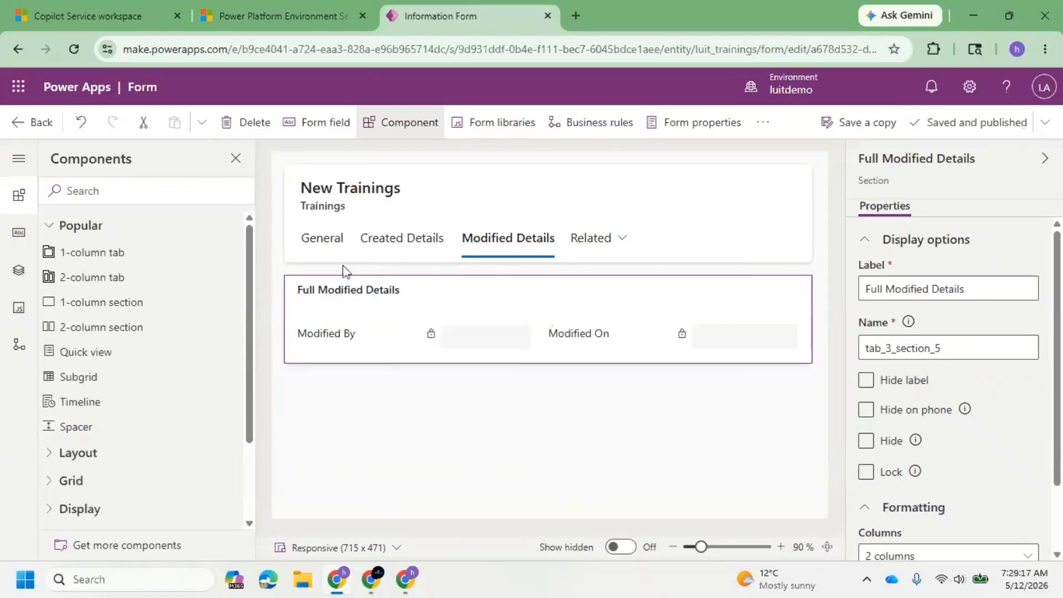
# Switch to the CRM#1 record in Copilot Service workspace and reload the page with an emptied cache and hard reload.
pyautogui.click(102, 7)
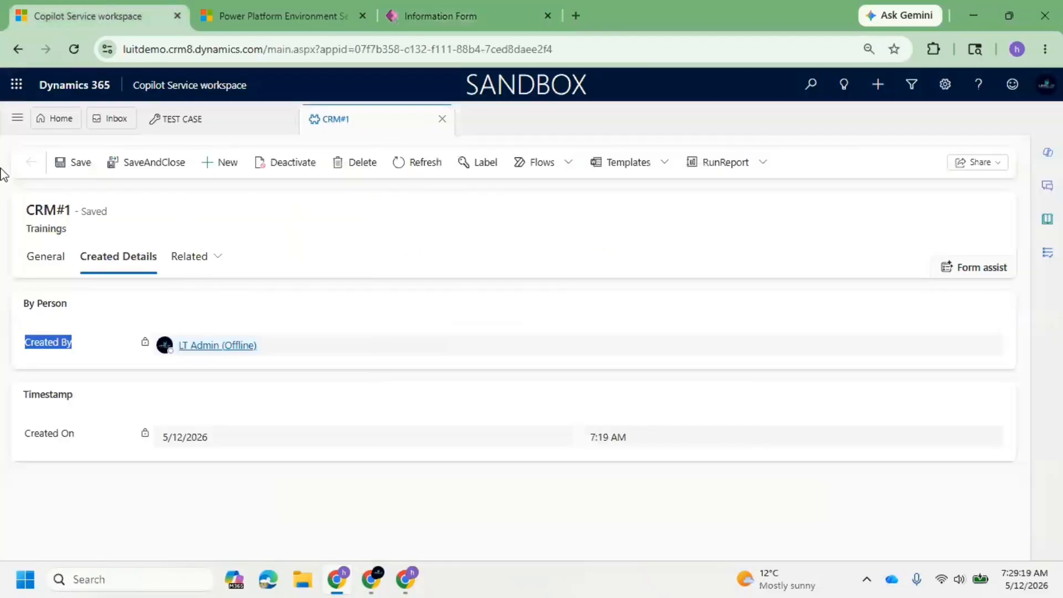
pyautogui.click(72, 48)
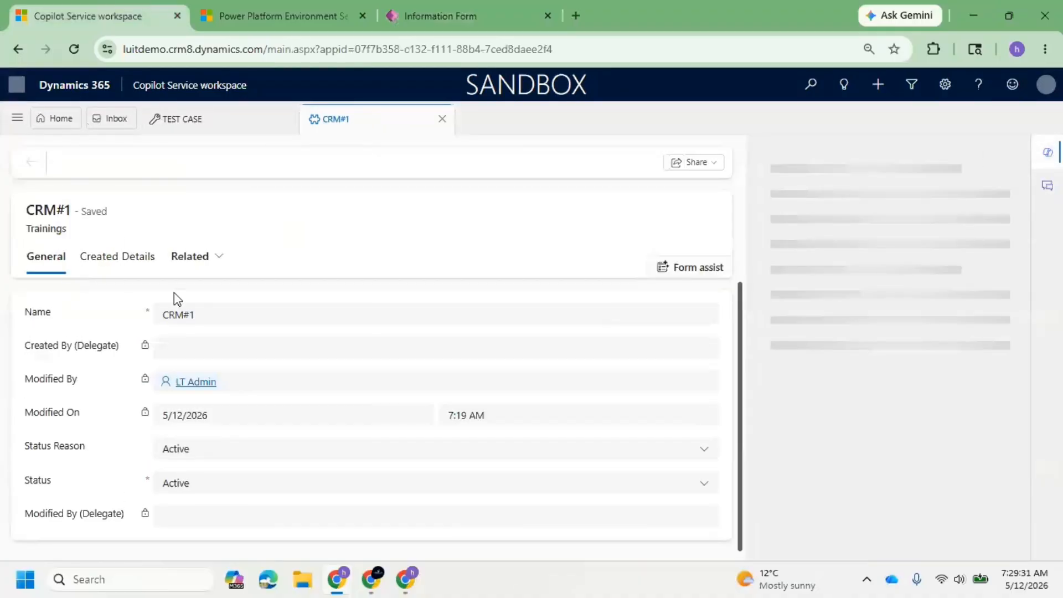
pyautogui.click(215, 257)
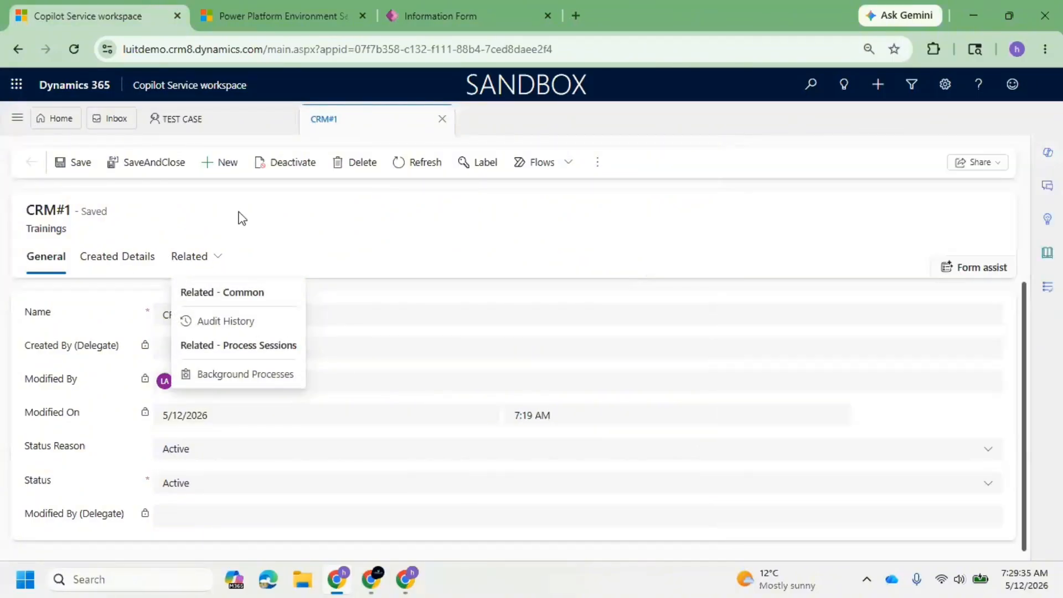
pyautogui.rightClick(74, 49)
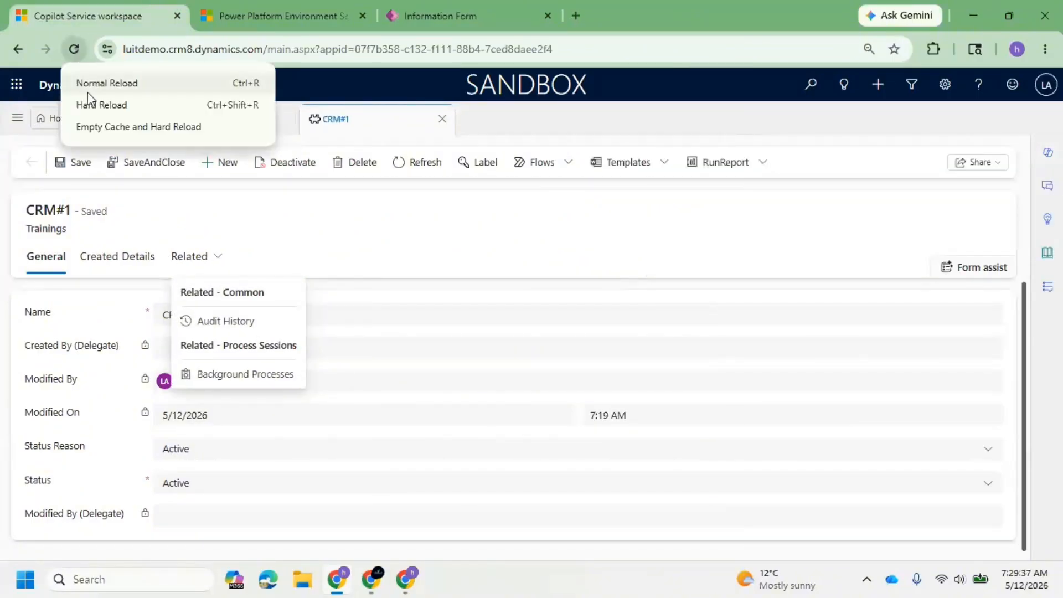
pyautogui.click(110, 128)
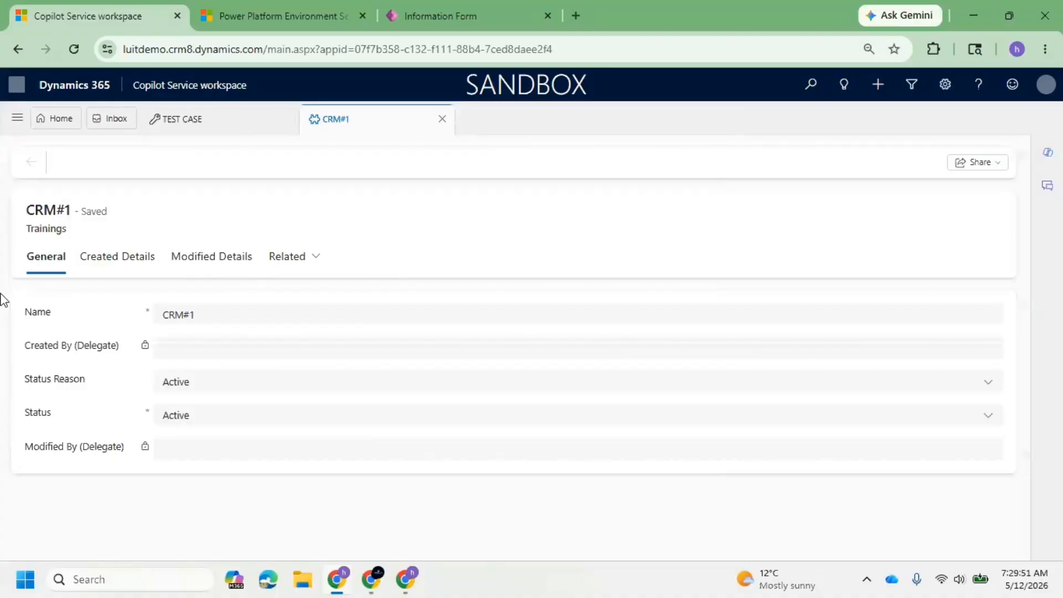
# Compare the CRM#1 record's General, Created Details and Modified Details tabs, and return to the Power Apps form editor.
pyautogui.click(216, 271)
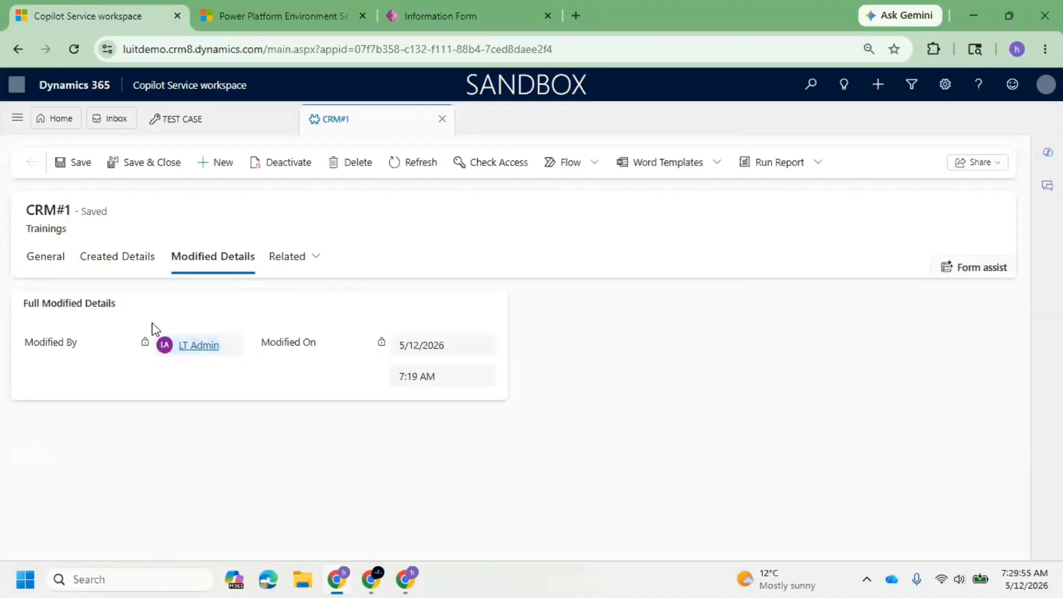
pyautogui.click(130, 269)
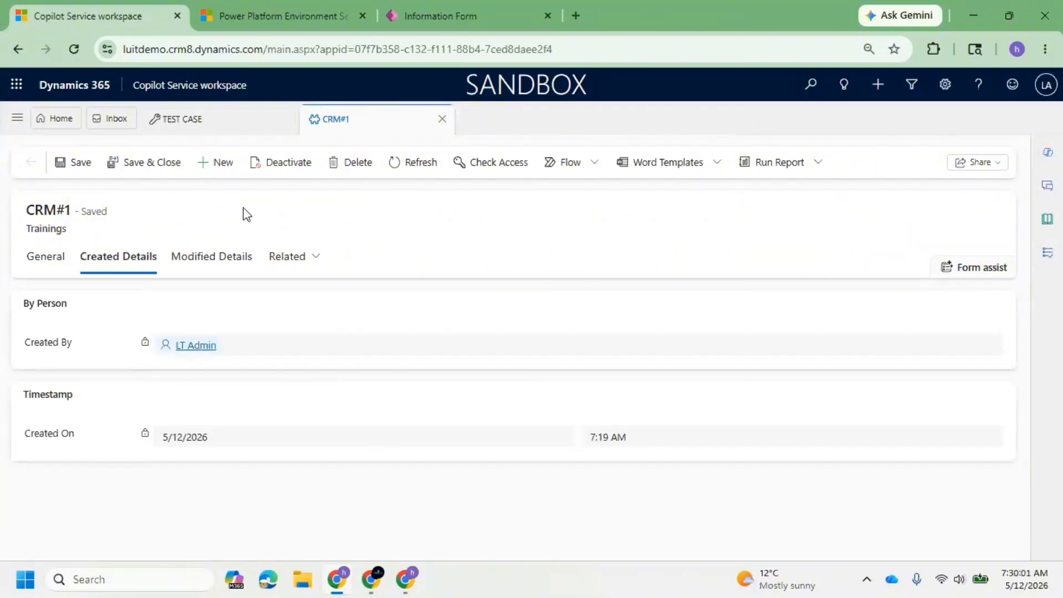
pyautogui.click(232, 263)
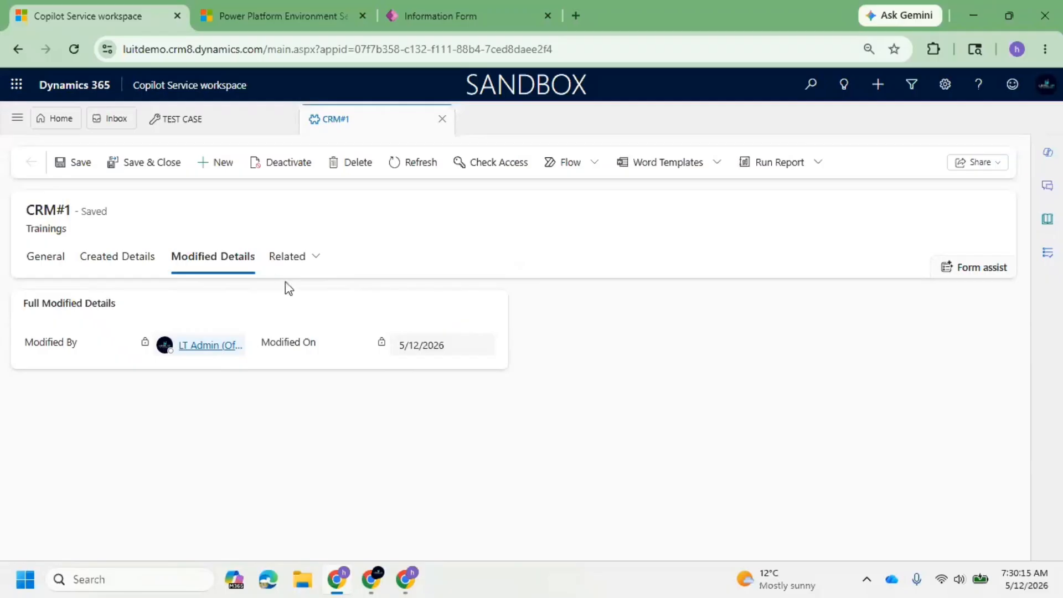
pyautogui.click(33, 266)
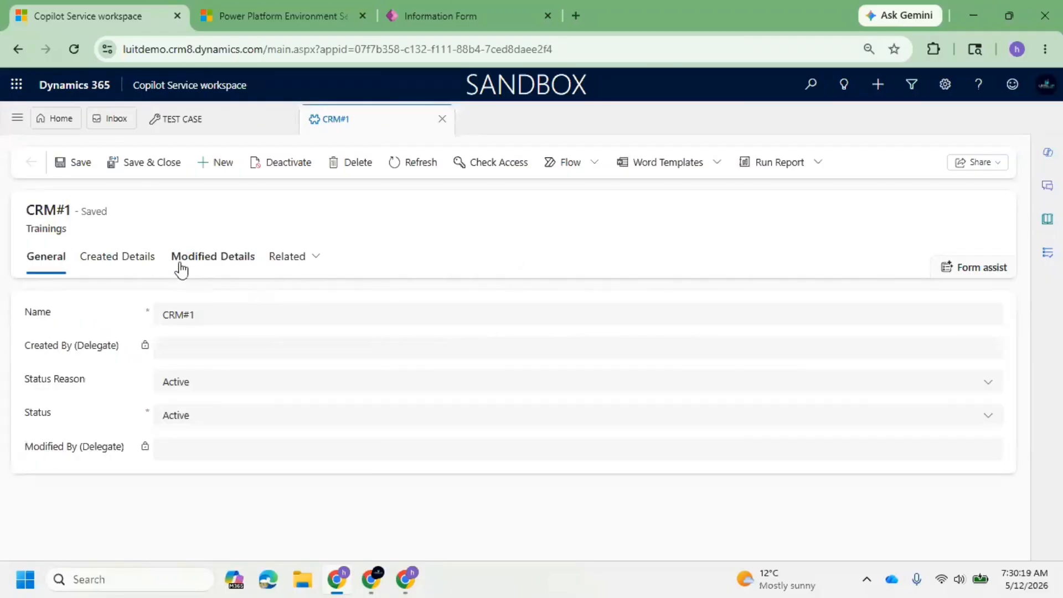
pyautogui.click(223, 273)
pyautogui.click(33, 265)
pyautogui.click(224, 277)
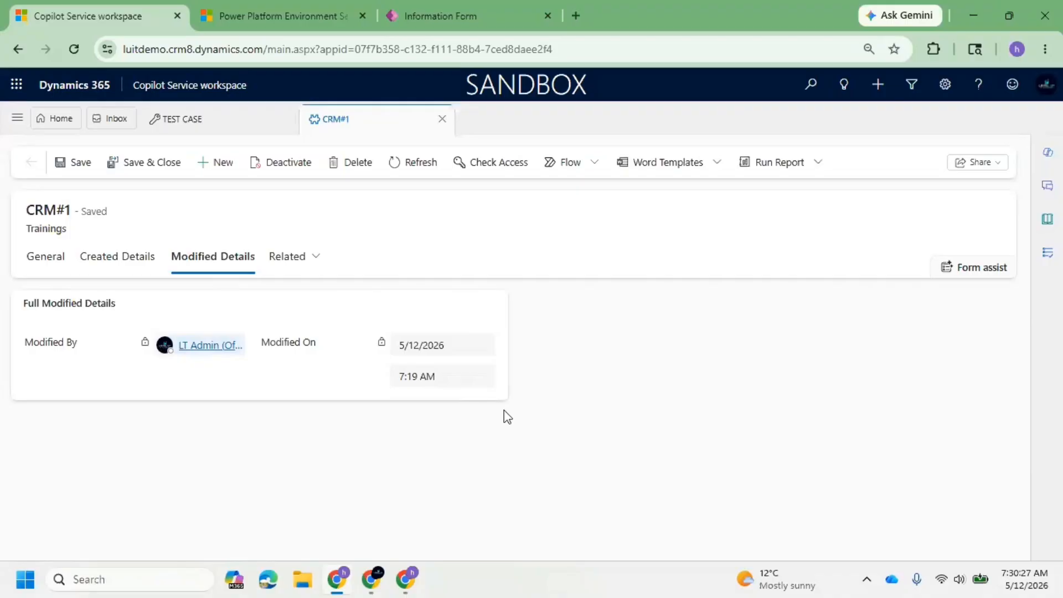
pyautogui.click(457, 21)
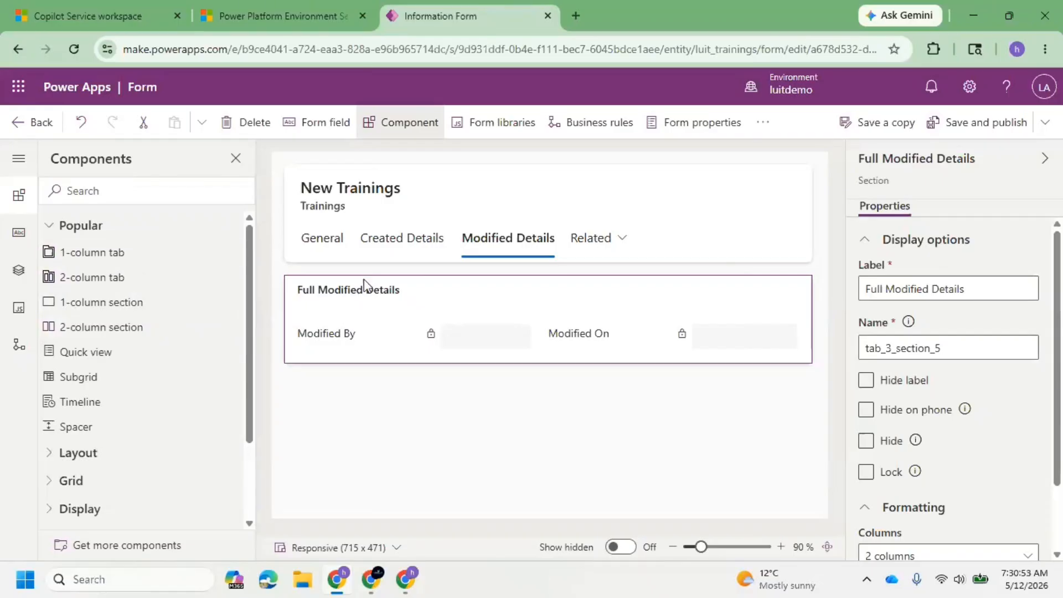
# Add a one-column tab to the form and label it Attachments/Files.
pyautogui.click(149, 254)
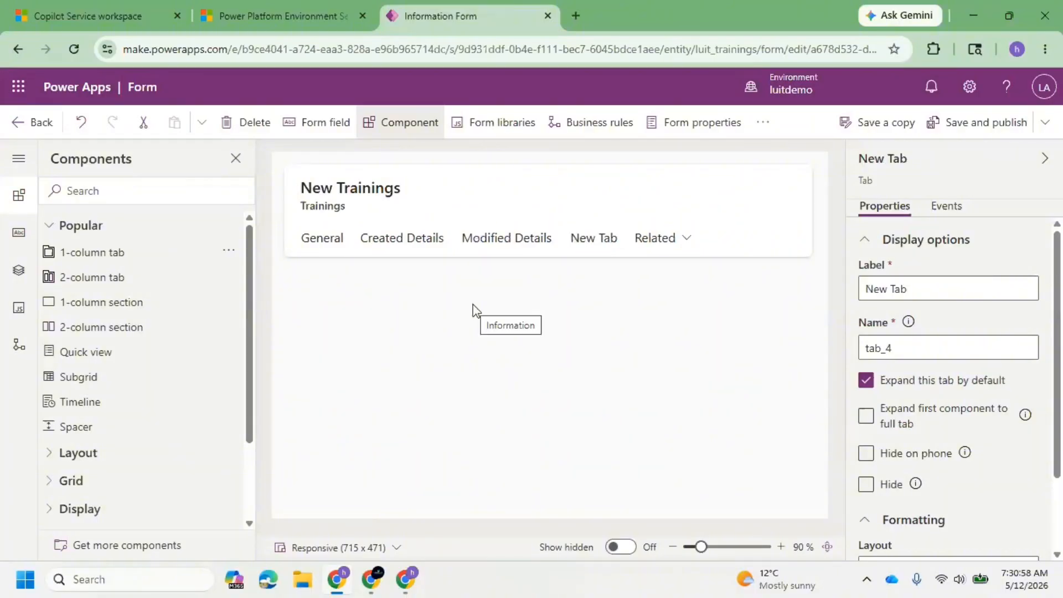
pyautogui.click(597, 246)
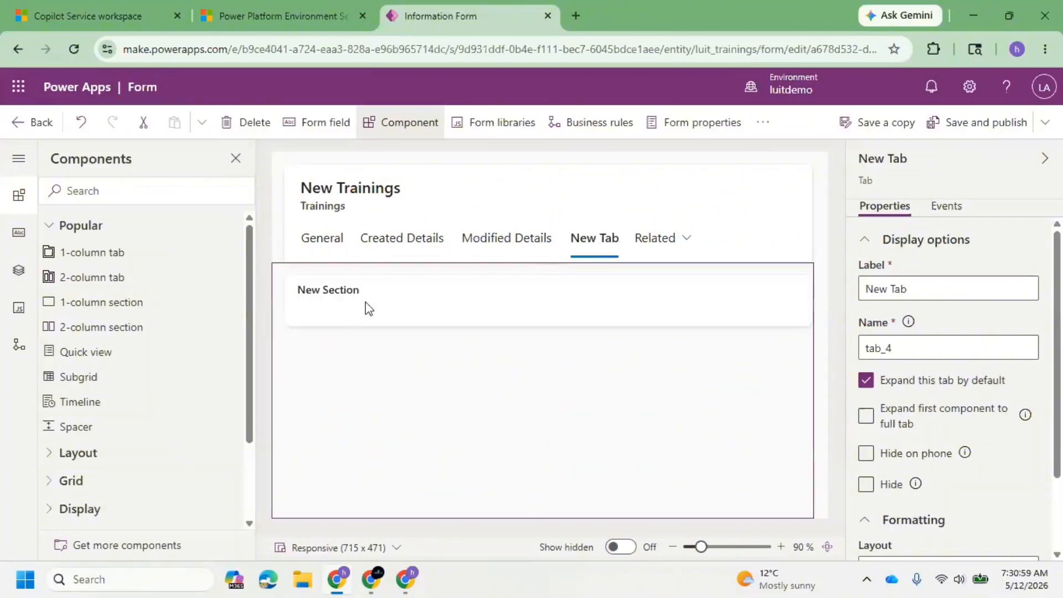
pyautogui.click(925, 287)
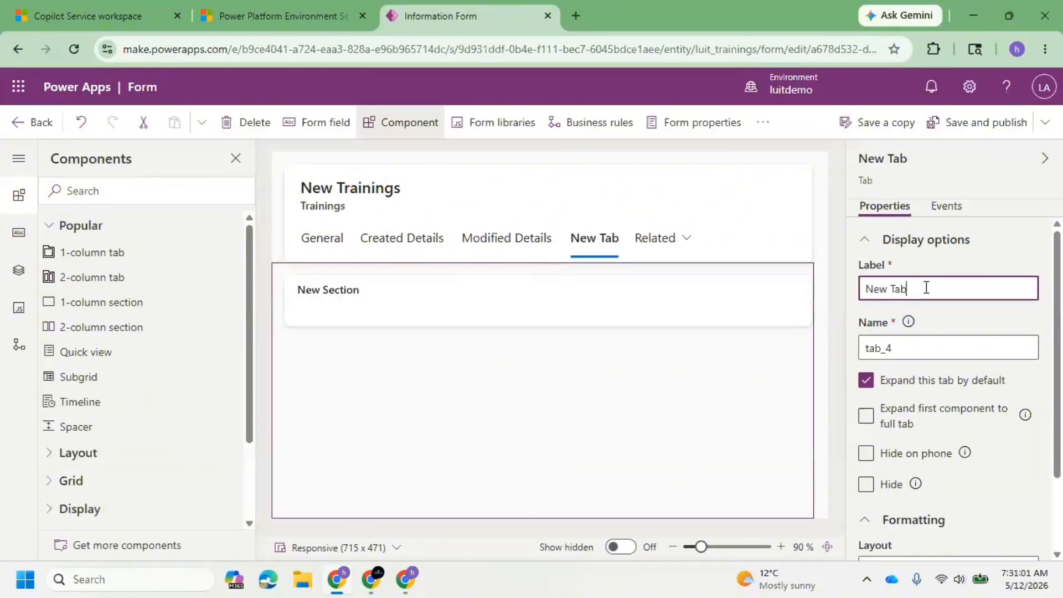
pyautogui.tripleClick(926, 288)
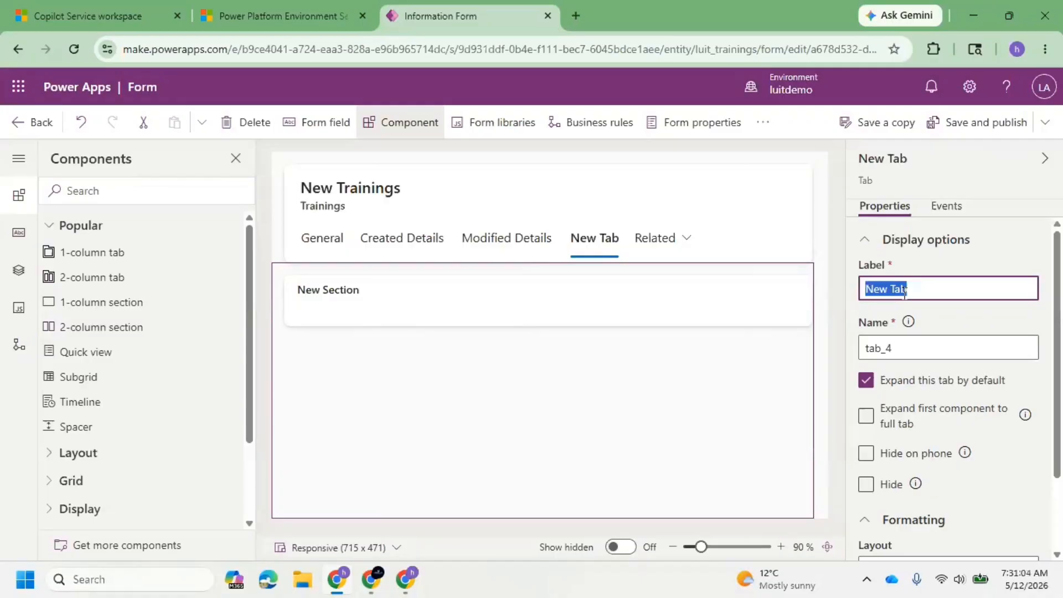
pyautogui.write('Attachments and Files')
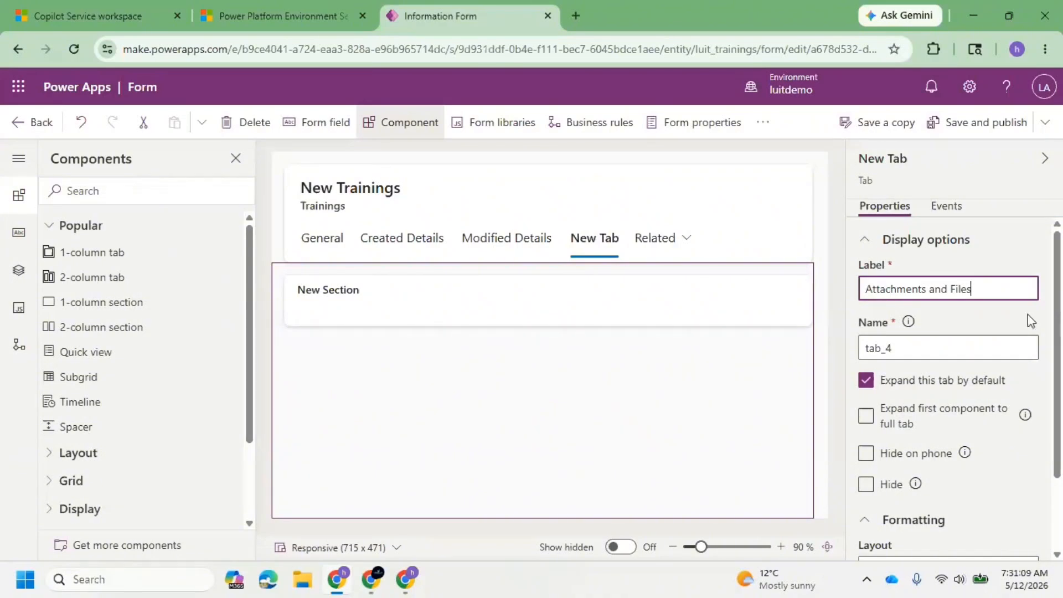
pyautogui.doubleClick(940, 291)
pyautogui.write('o')
pyautogui.press('BackSpace')
pyautogui.press('BackSpace')
pyautogui.write('/')
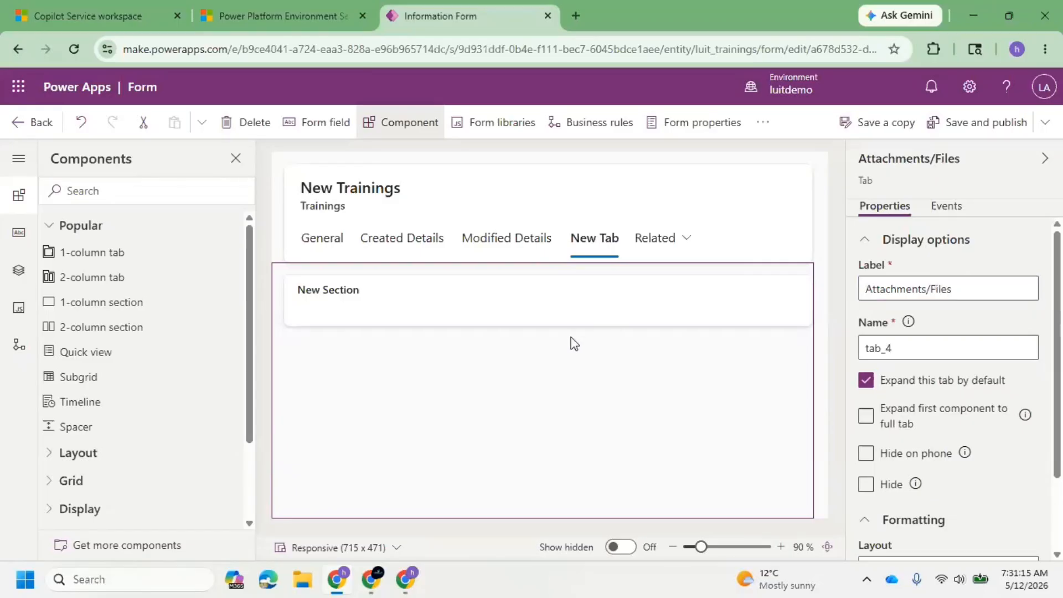
# Label the new section in the Attachments/Files tab Uploaded by Customer.
pyautogui.click(403, 295)
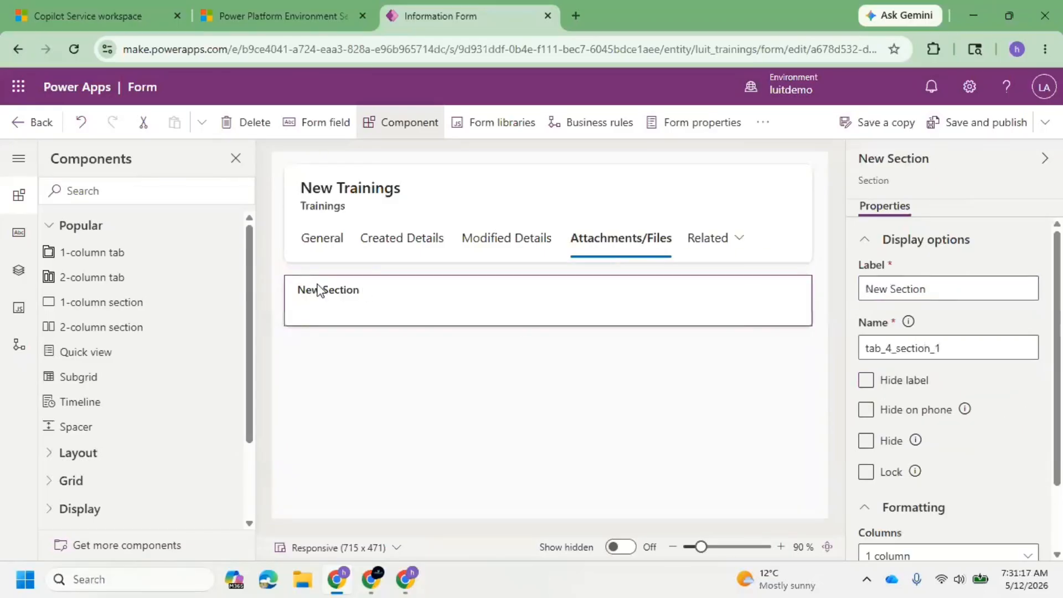
pyautogui.tripleClick(932, 297)
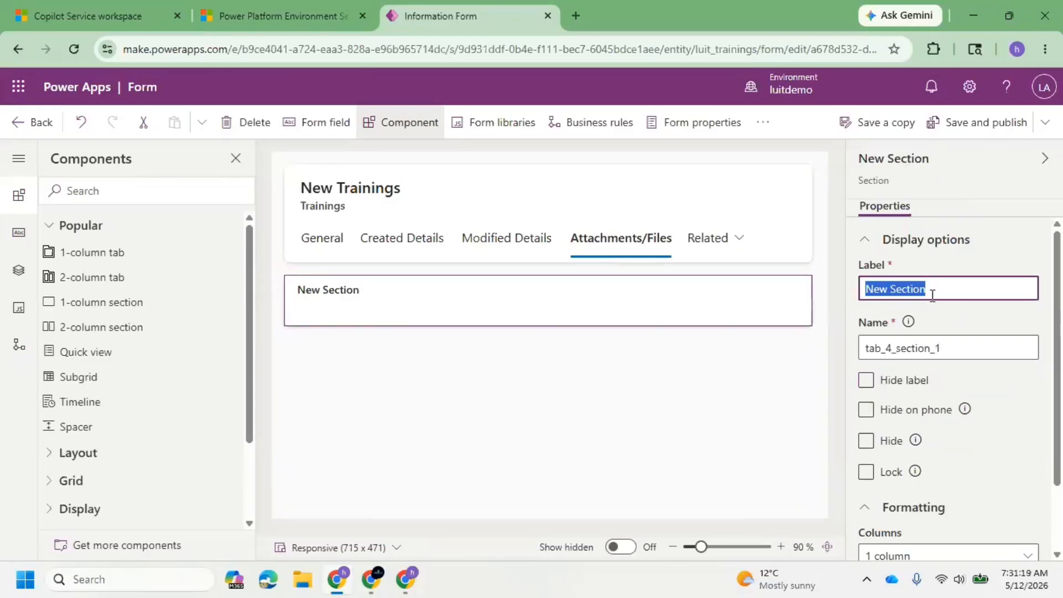
pyautogui.write('Uploaded')
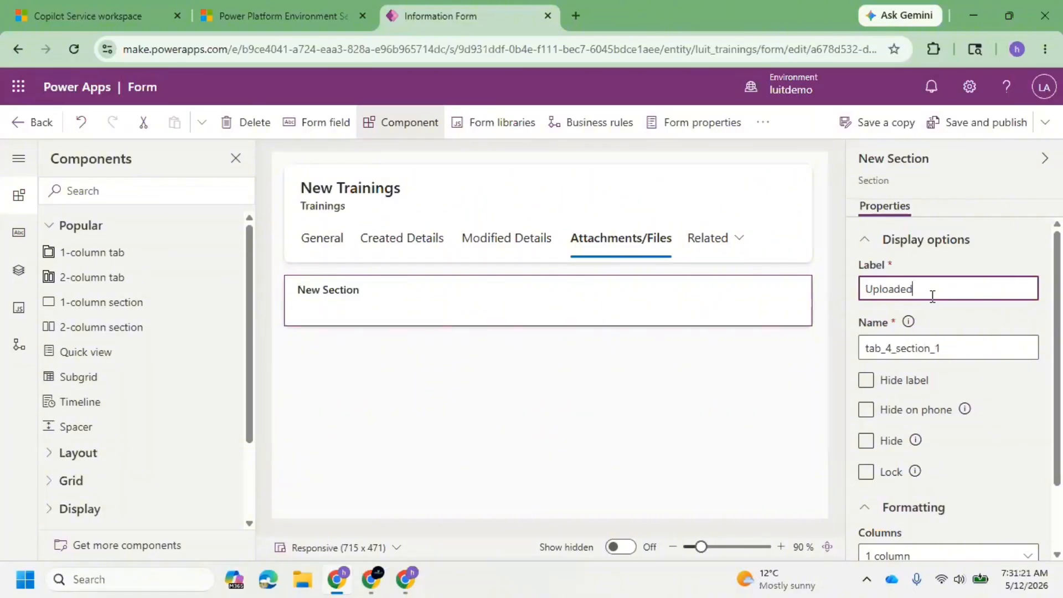
pyautogui.write(' by Customer')
pyautogui.click(556, 377)
# Add a Timeline component to the Uploaded by Customer section and save and publish the form.
pyautogui.click(426, 310)
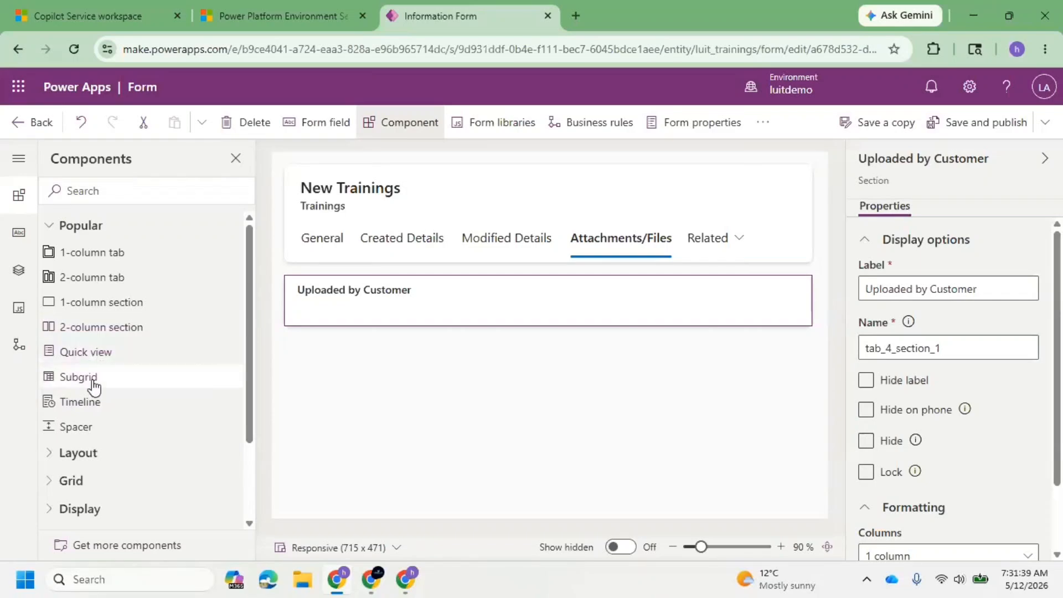
pyautogui.moveTo(102, 416)
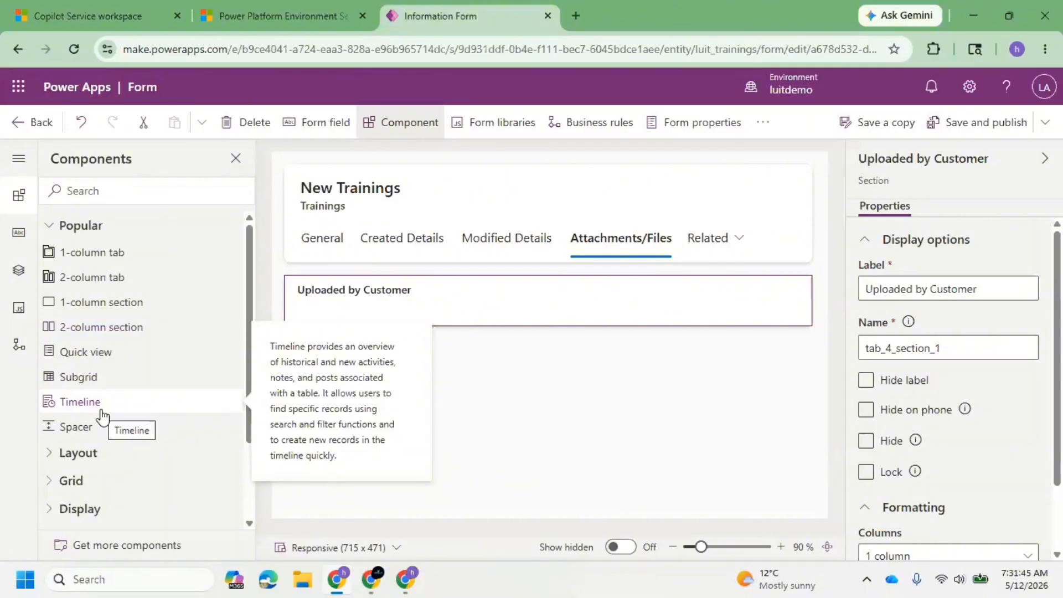
pyautogui.click(102, 411)
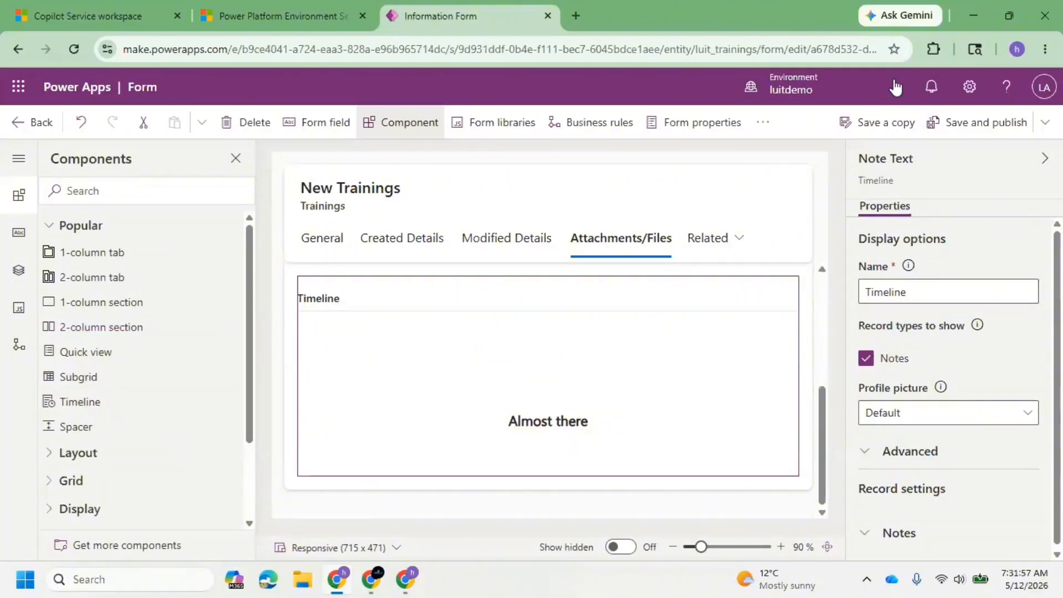
pyautogui.click(980, 123)
# Switch to the CRM#1 record in Copilot Service workspace, reload it with an emptied cache, and open its Attachments/Files tab.
pyautogui.click(113, 6)
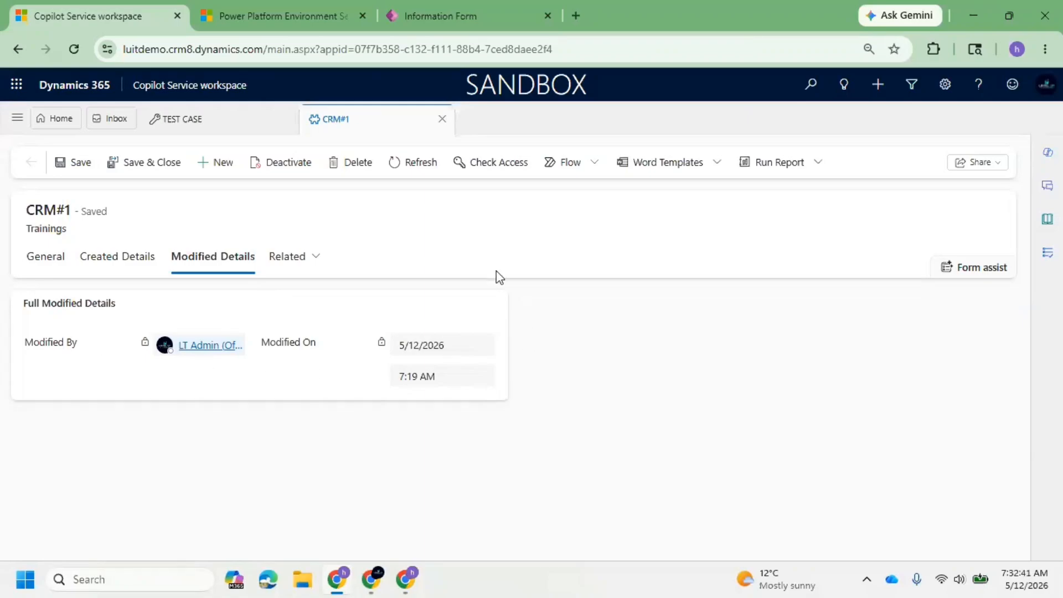
pyautogui.click(446, 29)
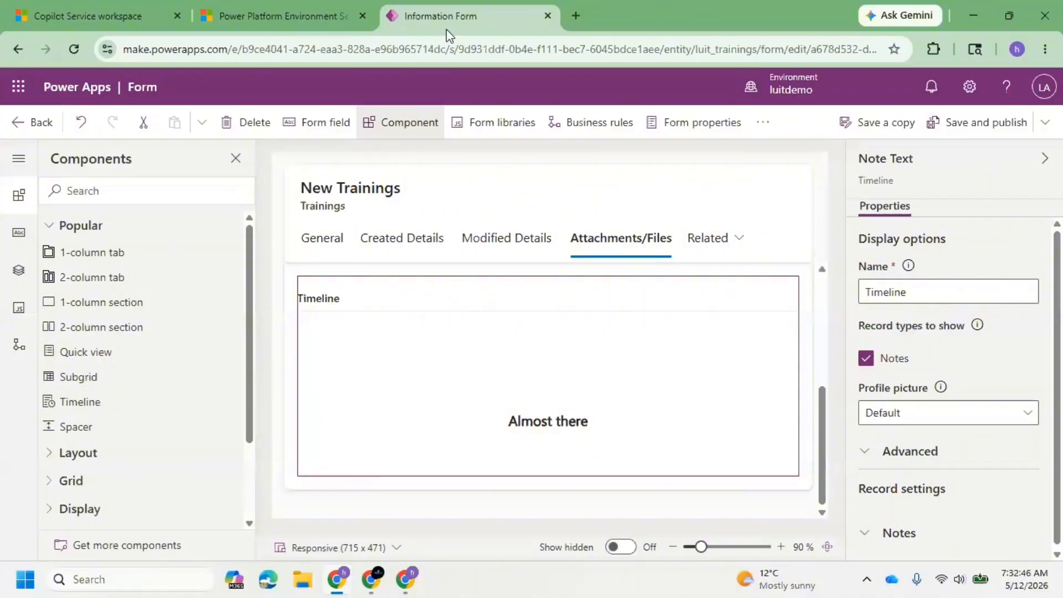
pyautogui.click(106, 18)
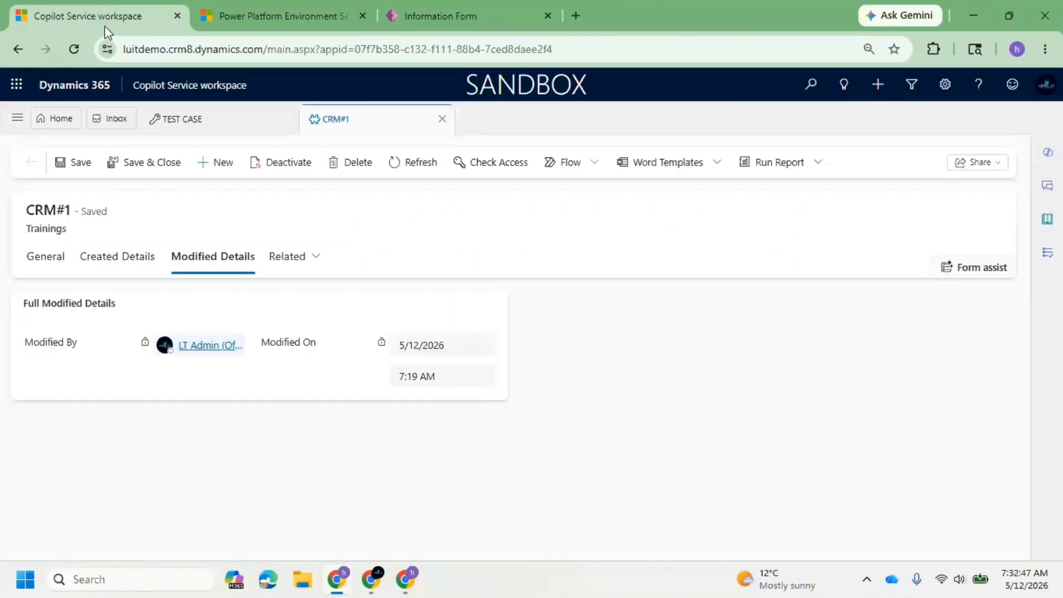
pyautogui.rightClick(75, 48)
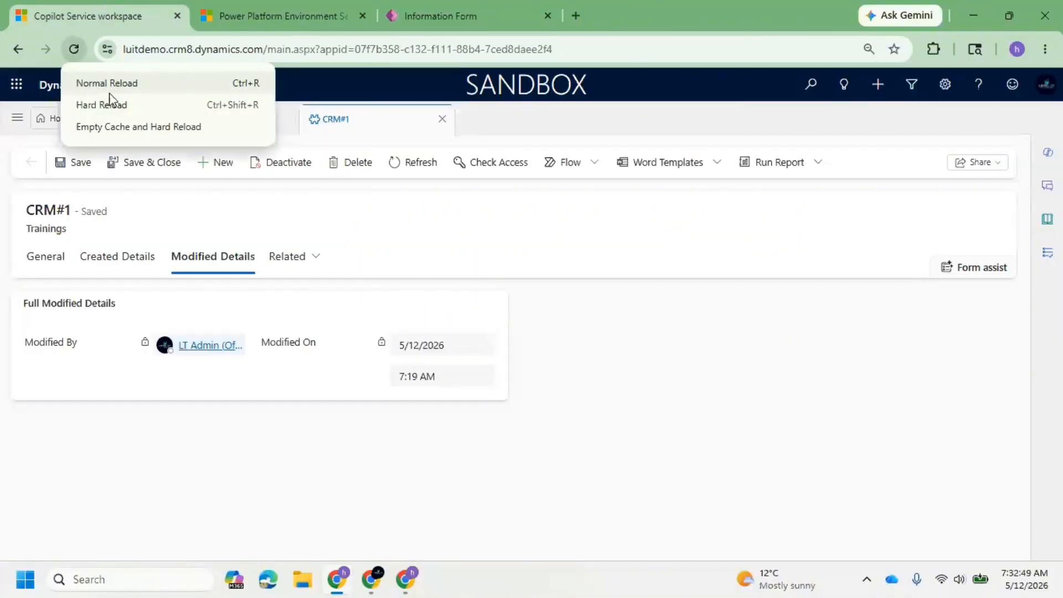
pyautogui.click(124, 124)
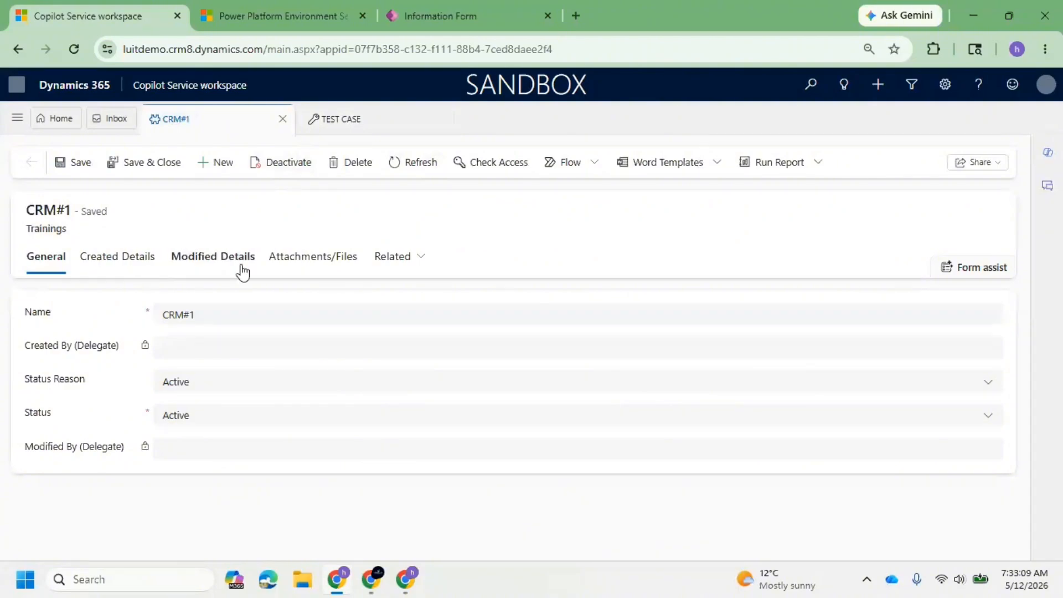
pyautogui.click(300, 264)
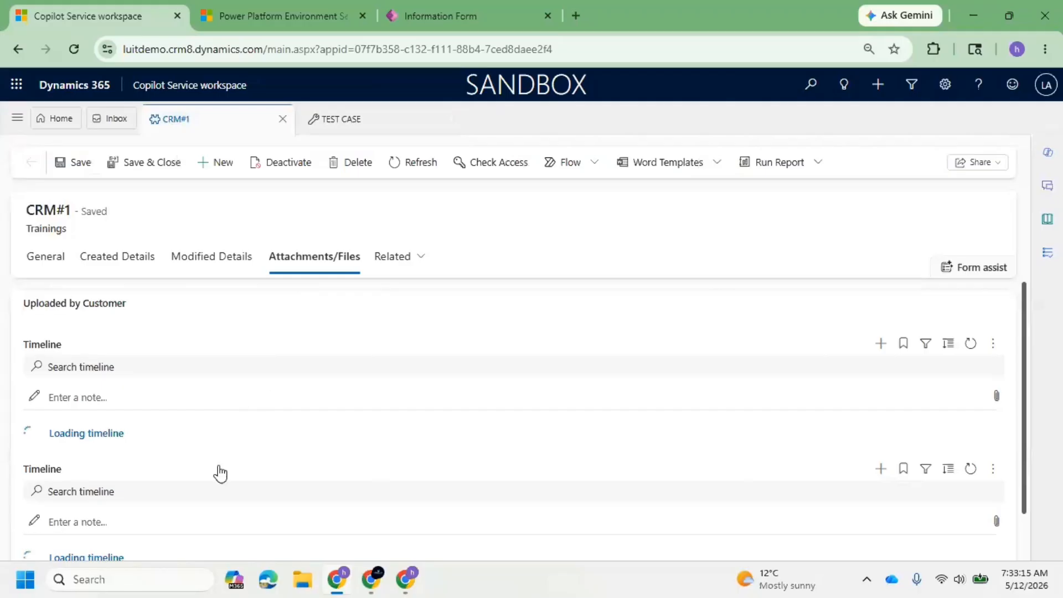
pyautogui.scroll(-2, 260, 422)
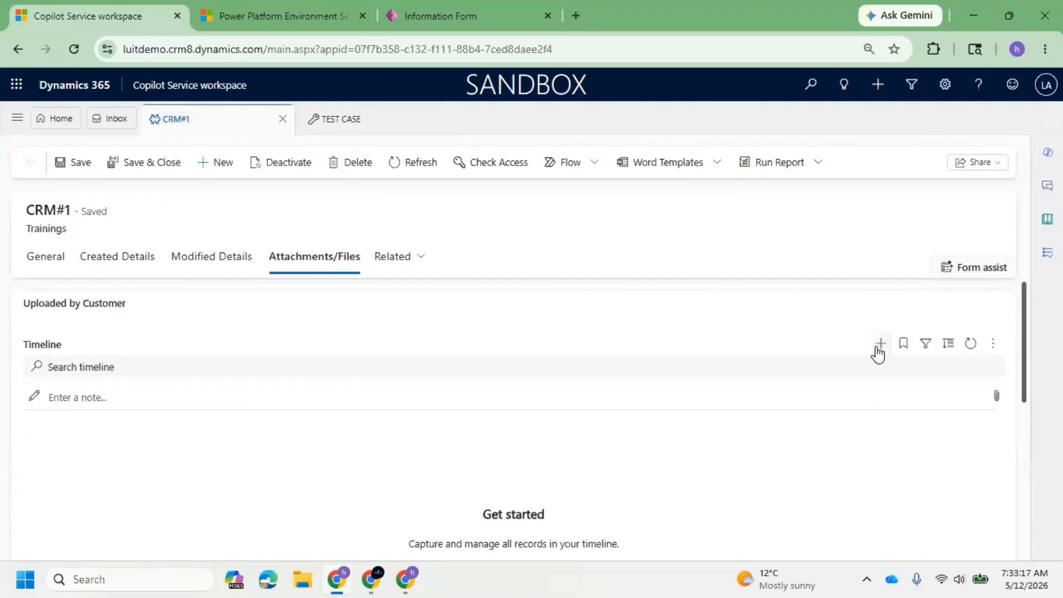
# Create a note in the first timeline with Test file upload as both its title and its body text.
pyautogui.click(879, 349)
pyautogui.click(895, 369)
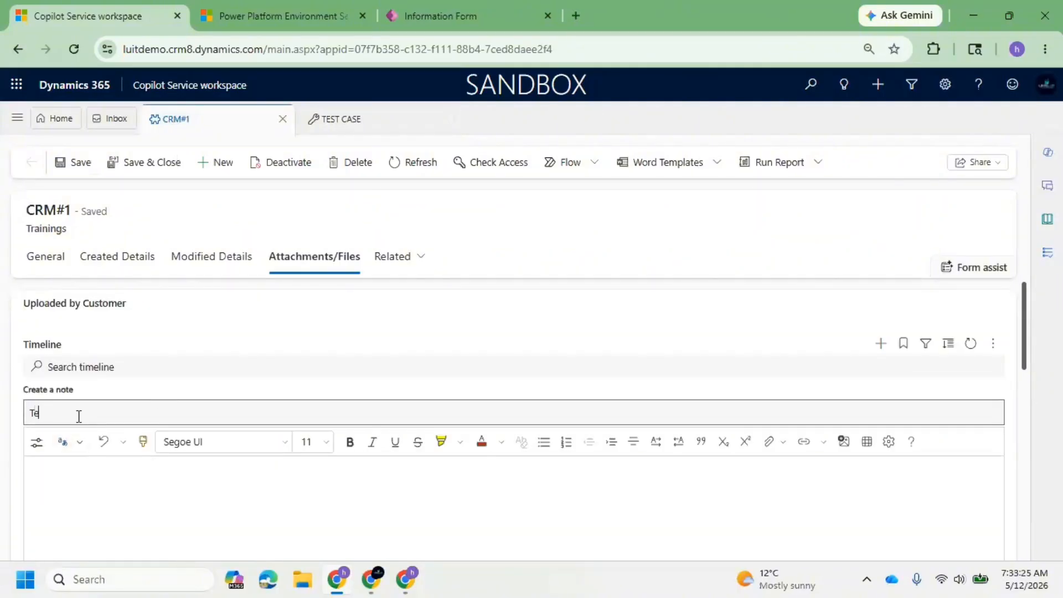
pyautogui.write('Test gil')
pyautogui.hotkey('ctrl', 'shift', 'Left')
pyautogui.hotkey('ctrl', 'shift', 'Left')
pyautogui.hotkey('ctrl', 'shift', 'Left')
pyautogui.hotkey('ctrl', 'c')
pyautogui.click(114, 493)
pyautogui.hotkey('ctrl', 'v')
# Save the Test file upload note and close the note editor.
pyautogui.scroll(-4, 238, 491)
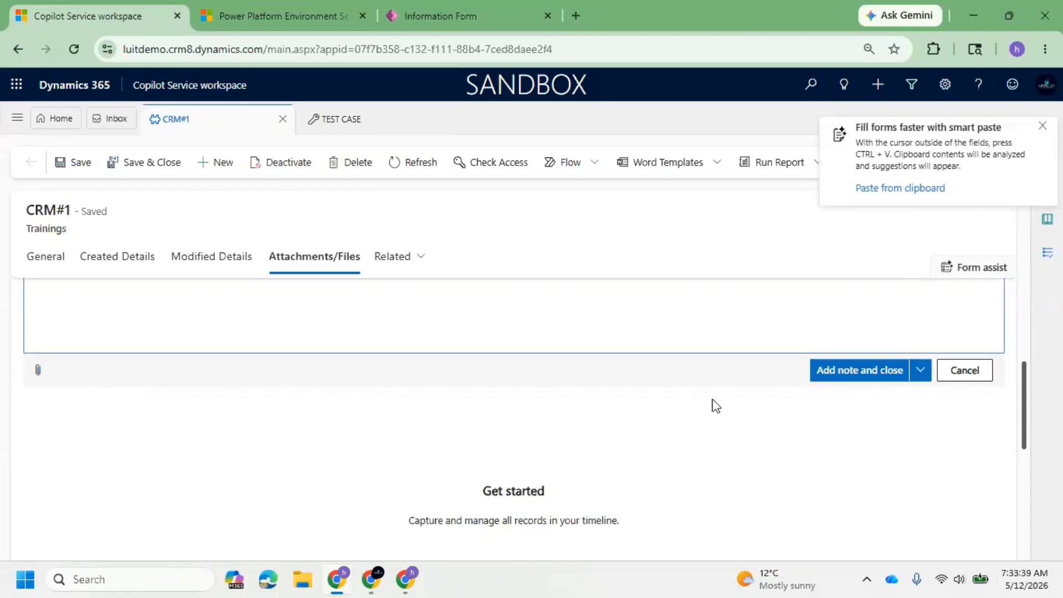
pyautogui.click(921, 370)
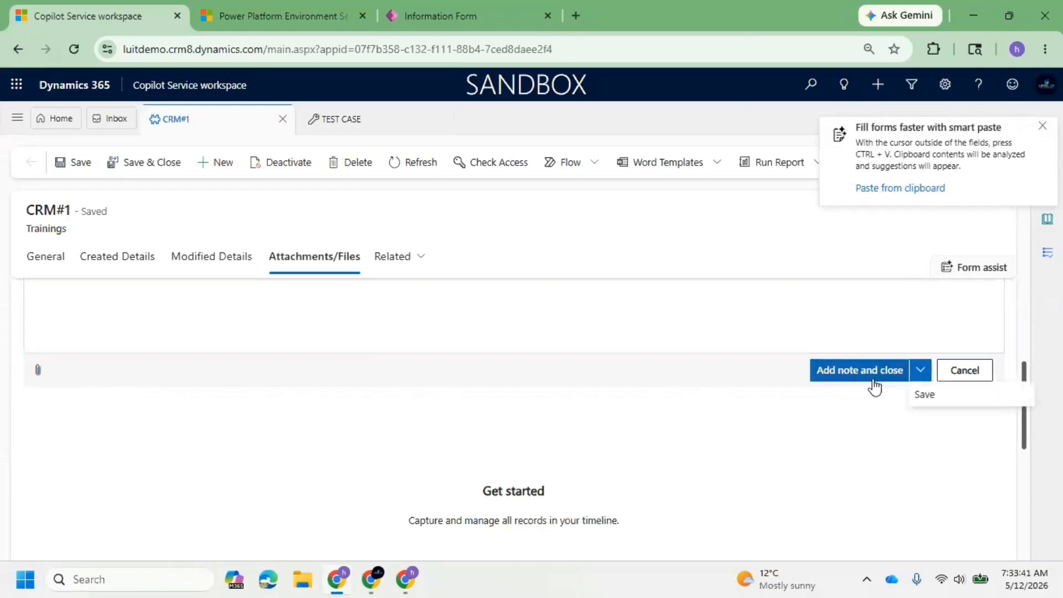
pyautogui.click(922, 394)
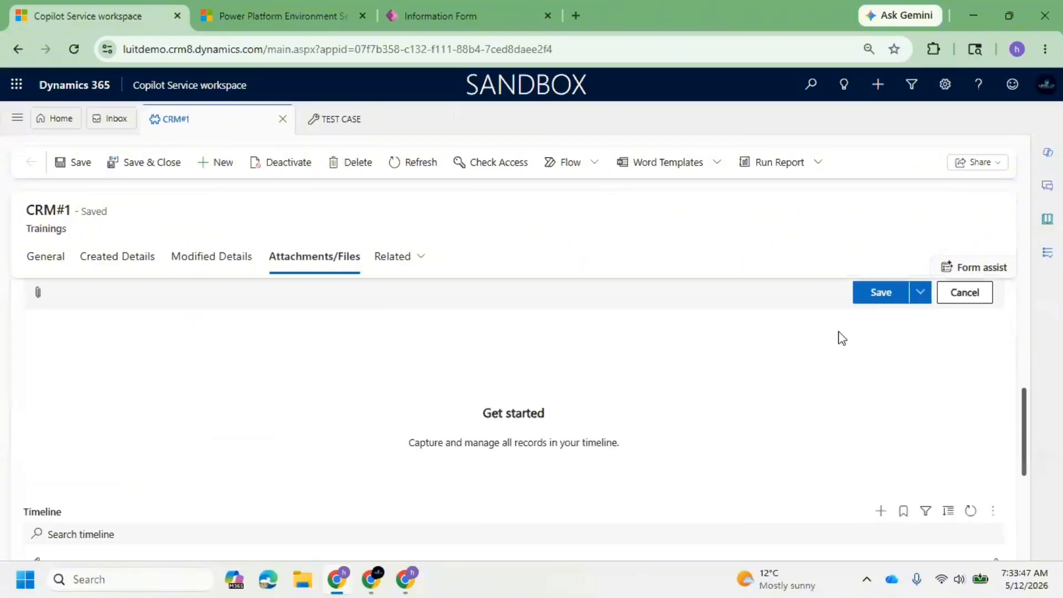
pyautogui.click(881, 296)
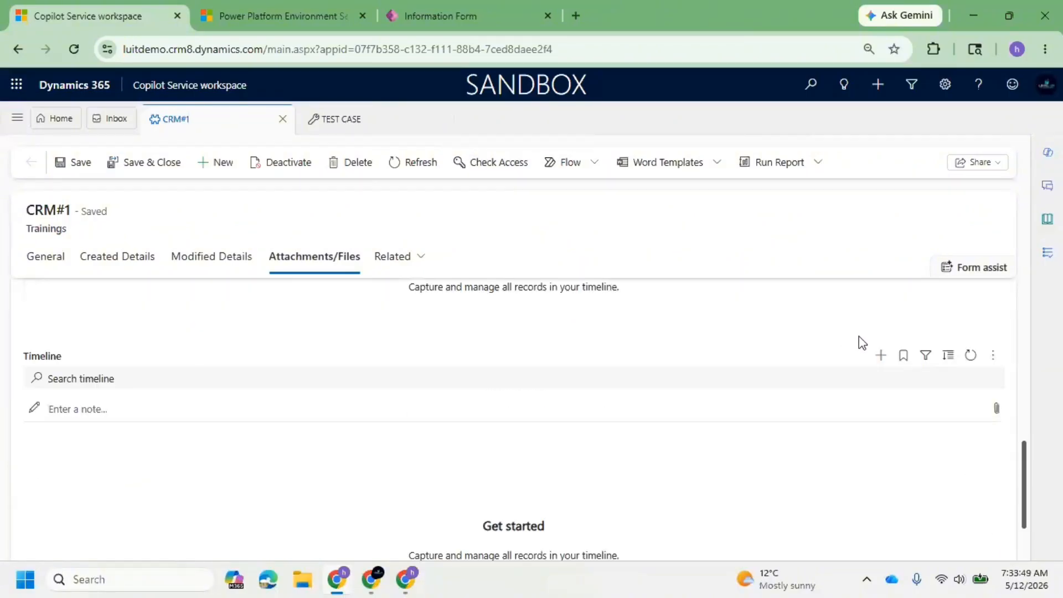
pyautogui.scroll(3, 555, 418)
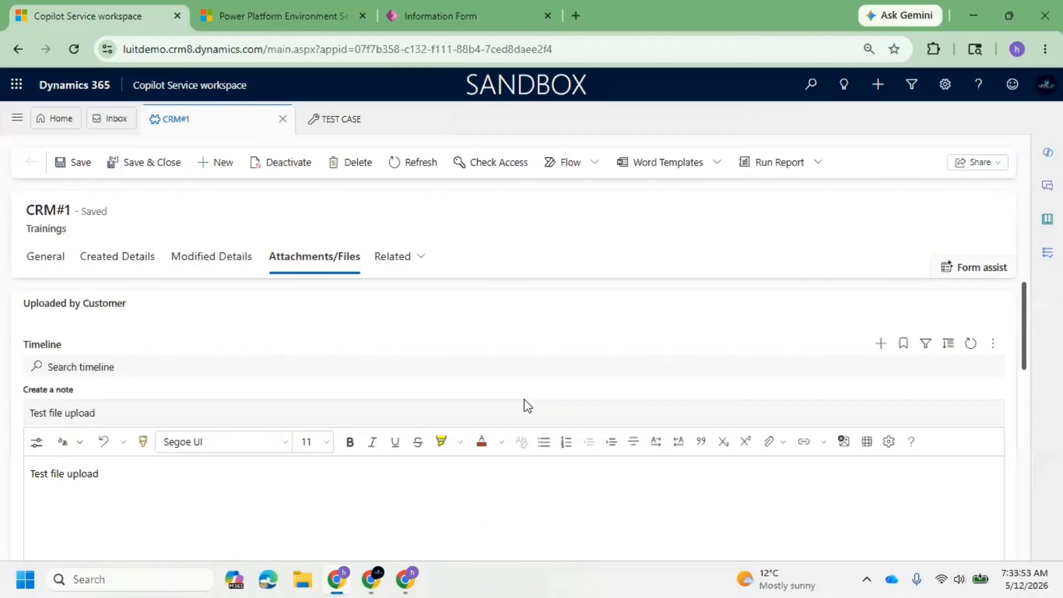
pyautogui.scroll(-2, 548, 402)
pyautogui.scroll(-4, 558, 409)
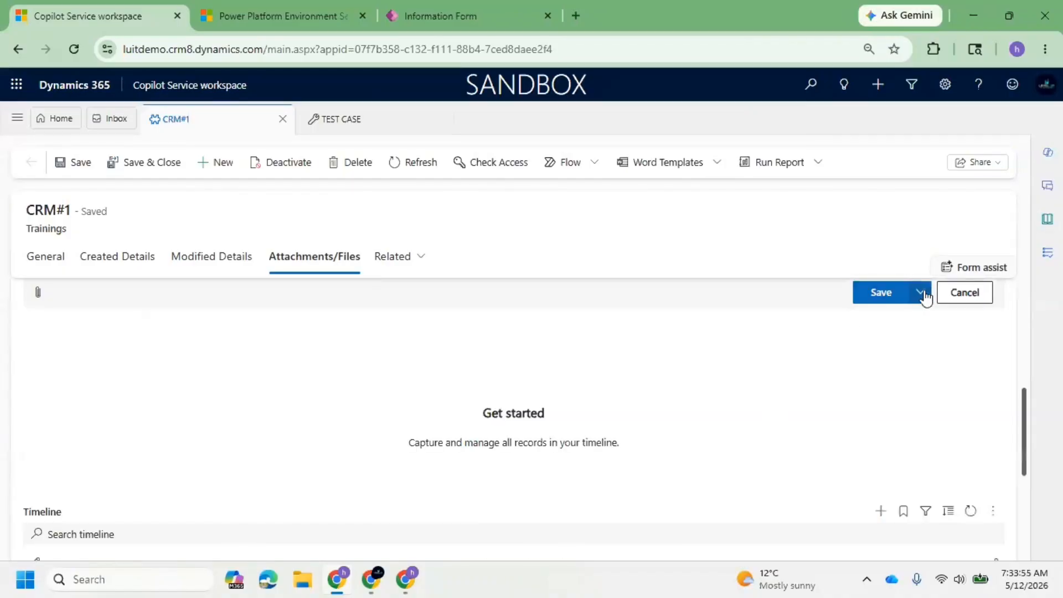
pyautogui.click(934, 317)
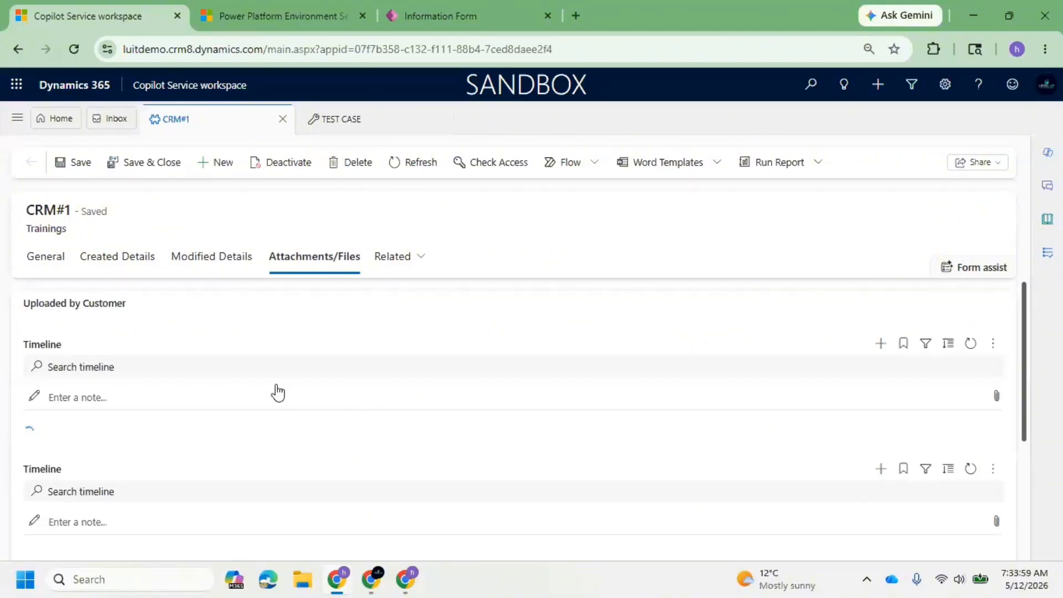
# Expand the saved note in the timeline and review its full content.
pyautogui.scroll(-3, 150, 443)
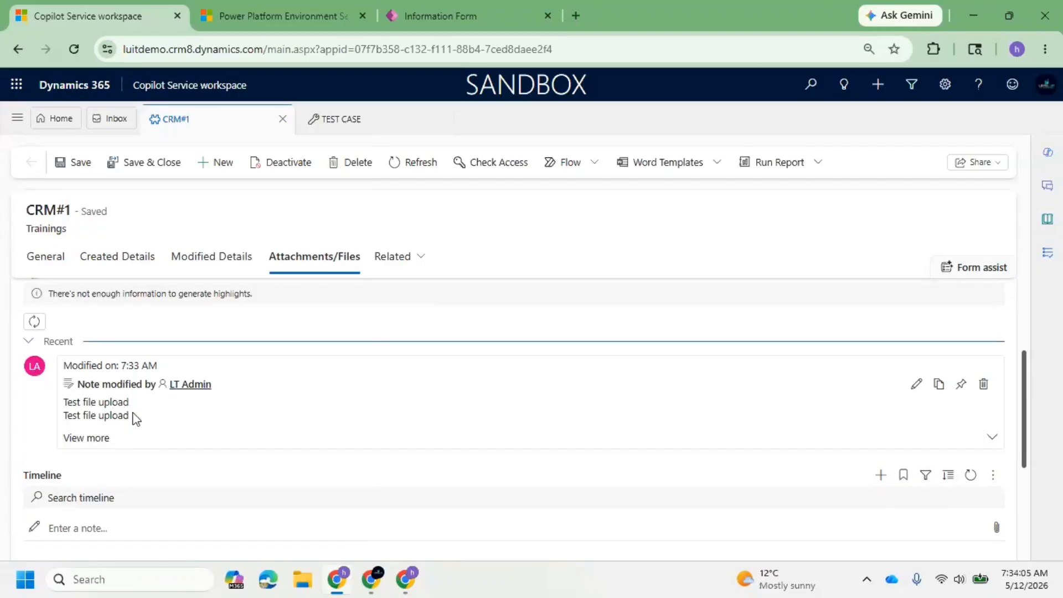
pyautogui.click(83, 439)
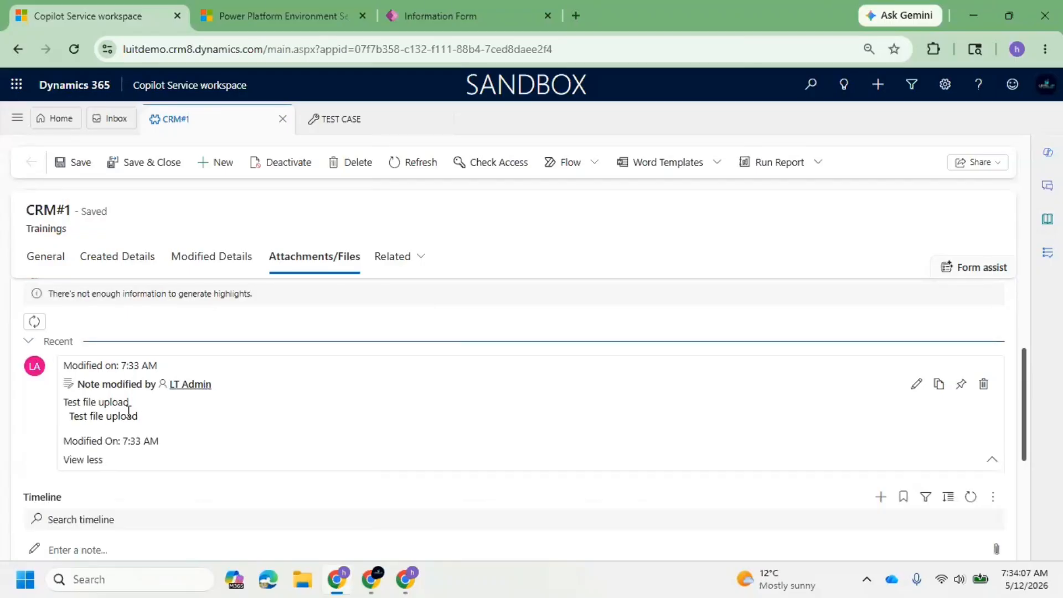
pyautogui.scroll(3, 381, 361)
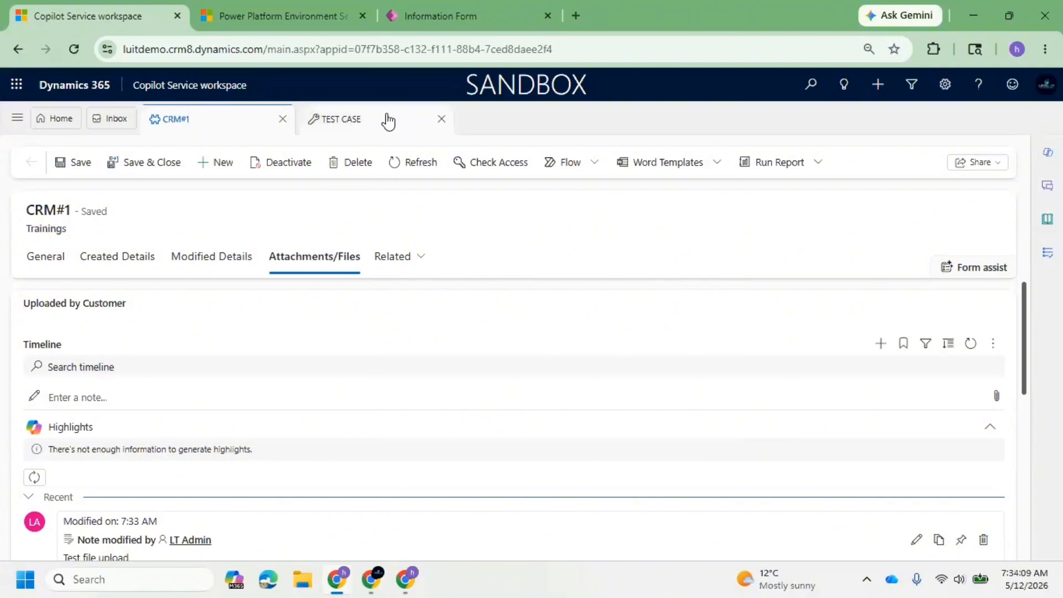
# Return to the Power Apps form editor and inspect the General tab's Name, Created By (Delegate), Status Reason and Status fields.
pyautogui.click(463, 15)
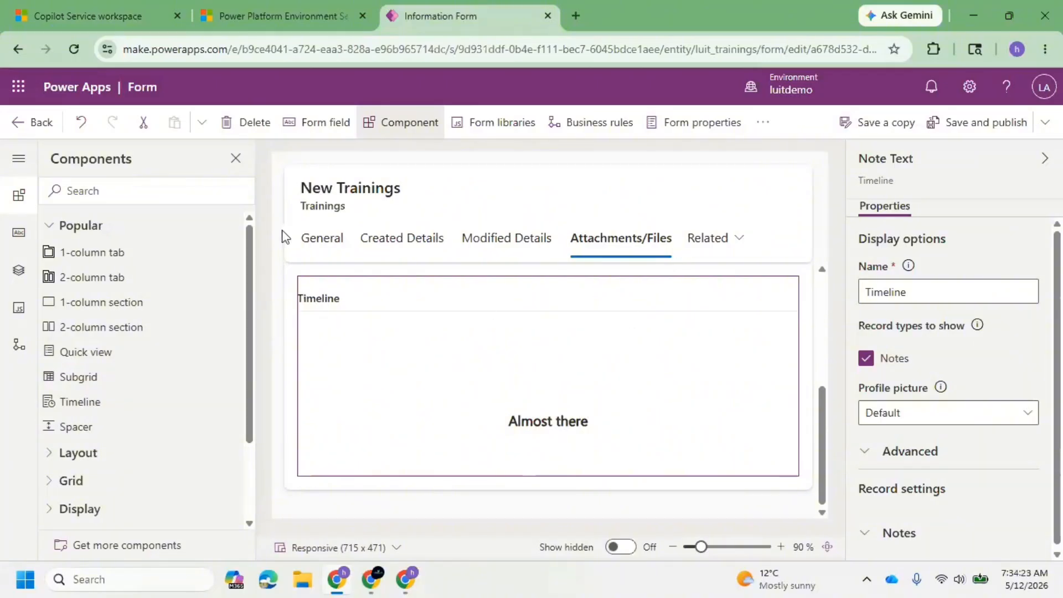
pyautogui.click(319, 240)
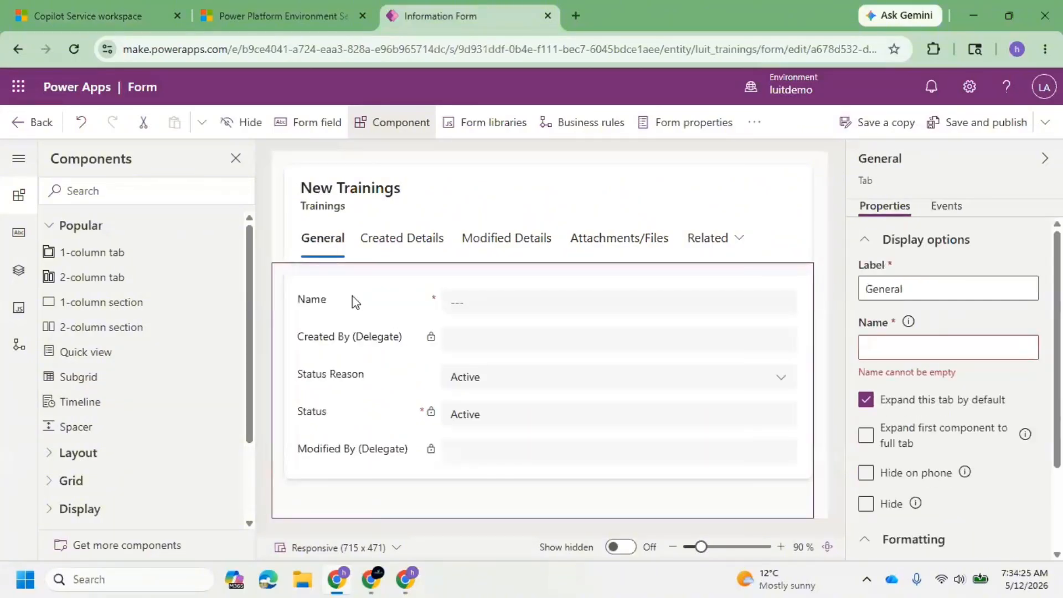
pyautogui.click(346, 300)
pyautogui.click(359, 344)
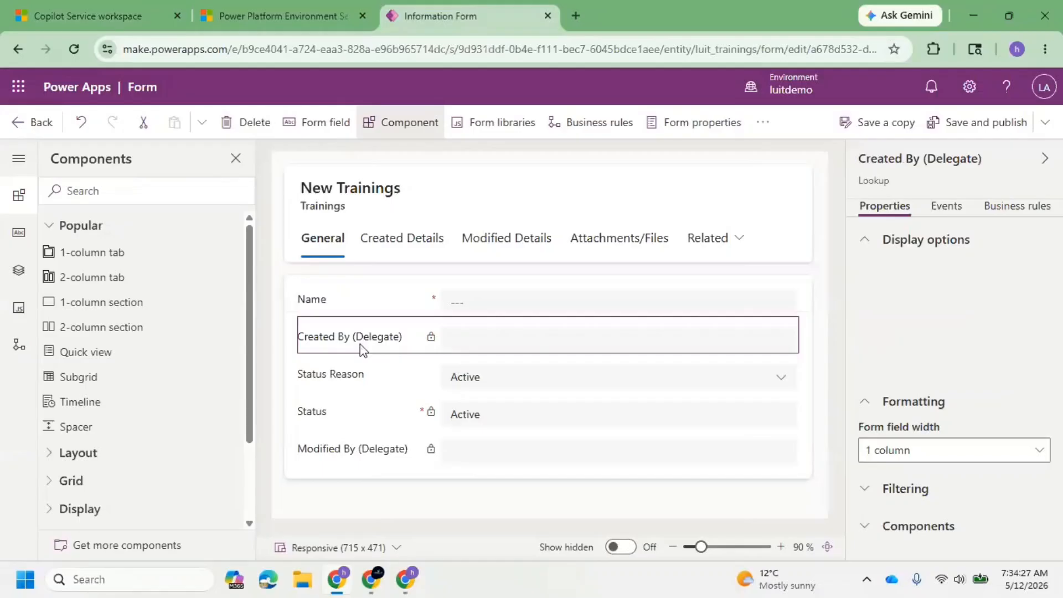
pyautogui.click(383, 385)
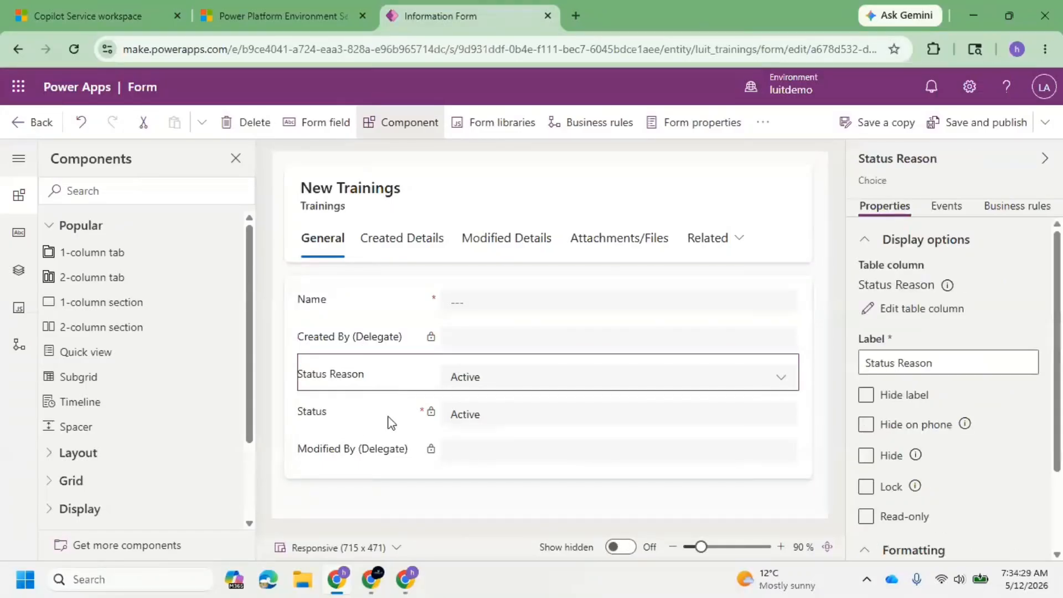
pyautogui.click(387, 415)
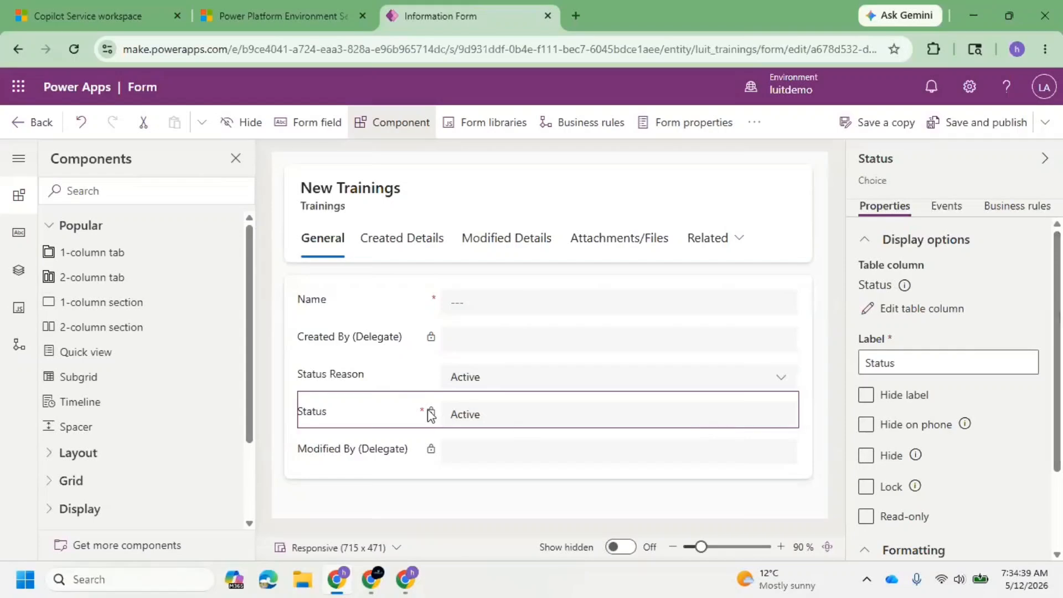
# Move the Modified By (Delegate) field on the General tab directly below Created By (Delegate), above Status Reason and Status.
pyautogui.moveTo(399, 415); pyautogui.dragTo(406, 451)
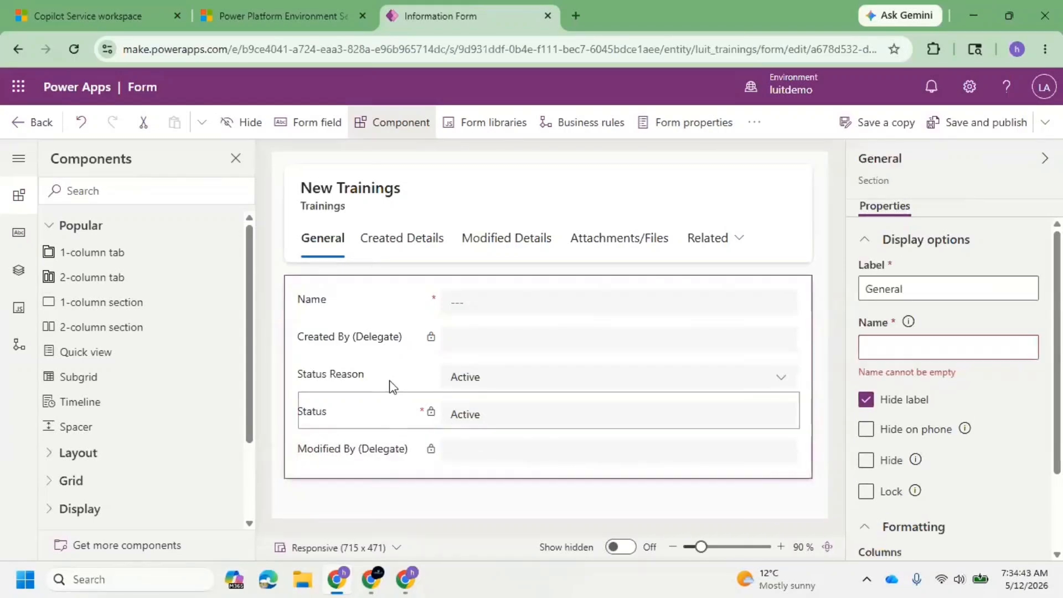
pyautogui.moveTo(390, 385); pyautogui.dragTo(384, 418)
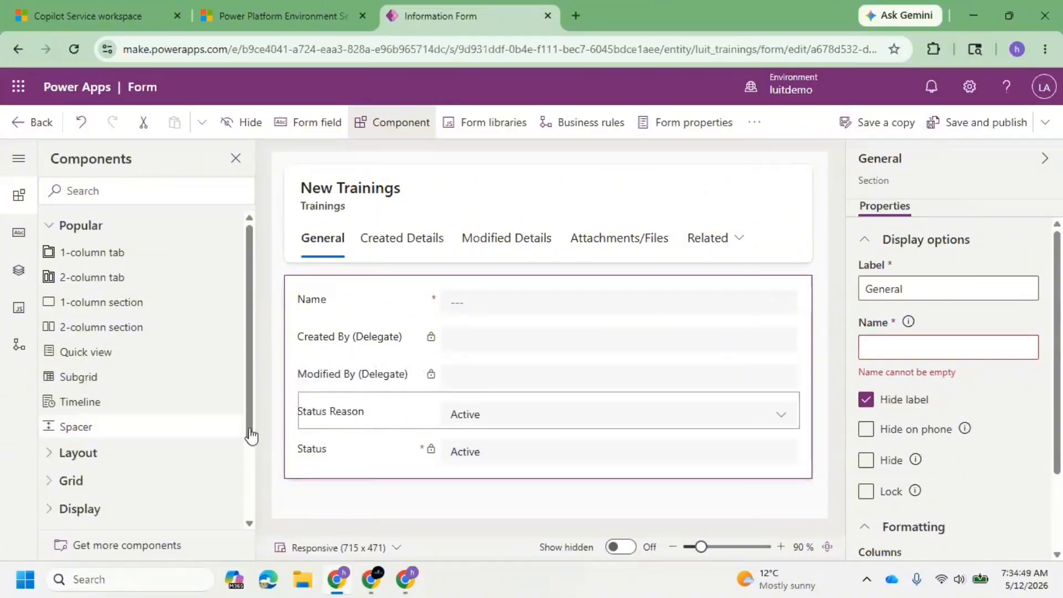
# Insert two spacers below Modified By (Delegate) on the General tab, and save and publish the form.
pyautogui.click(404, 383)
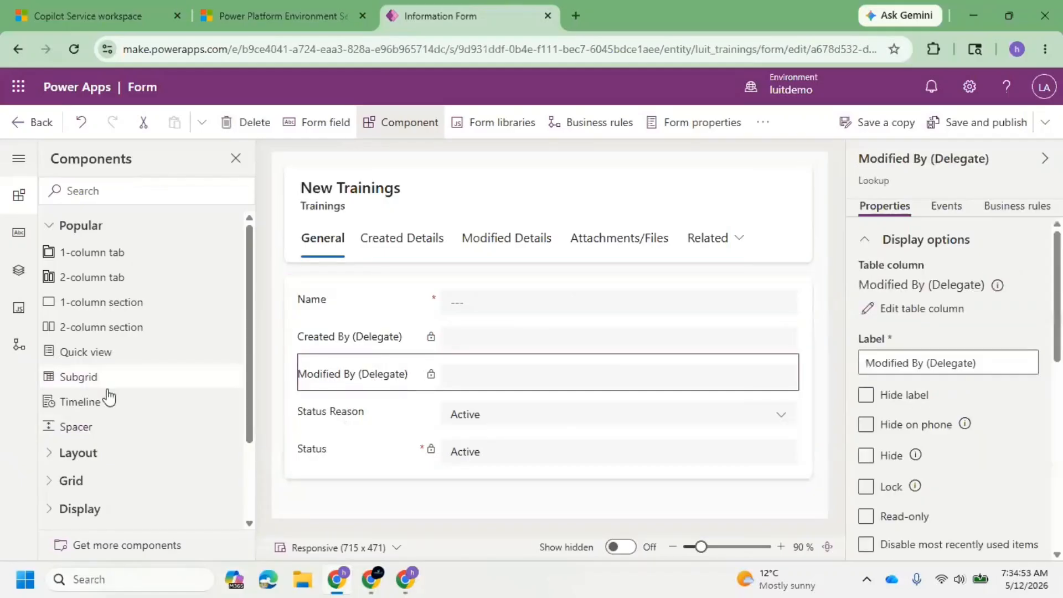
pyautogui.click(214, 427)
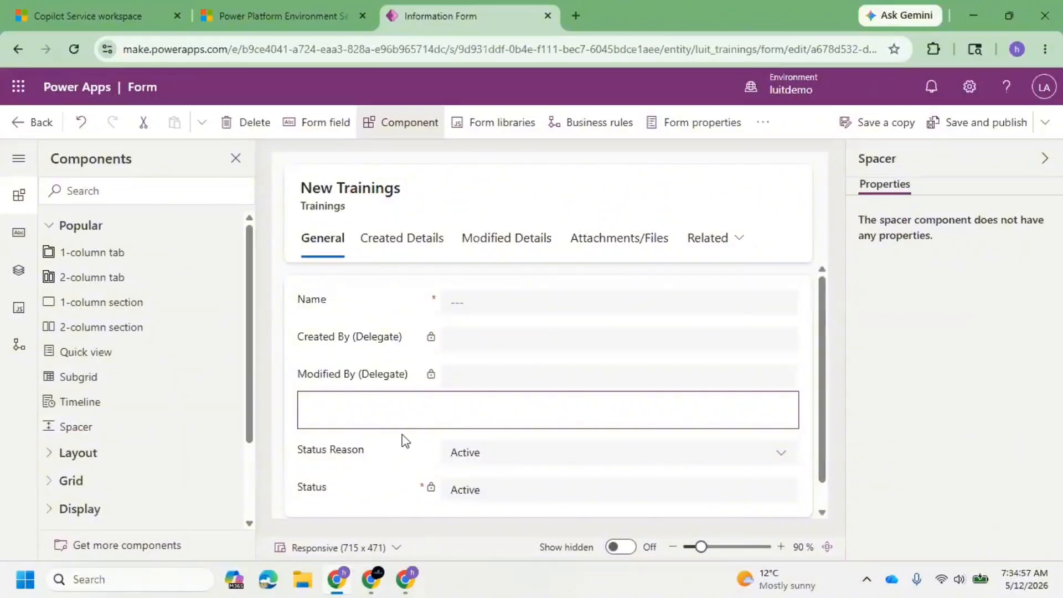
pyautogui.click(98, 429)
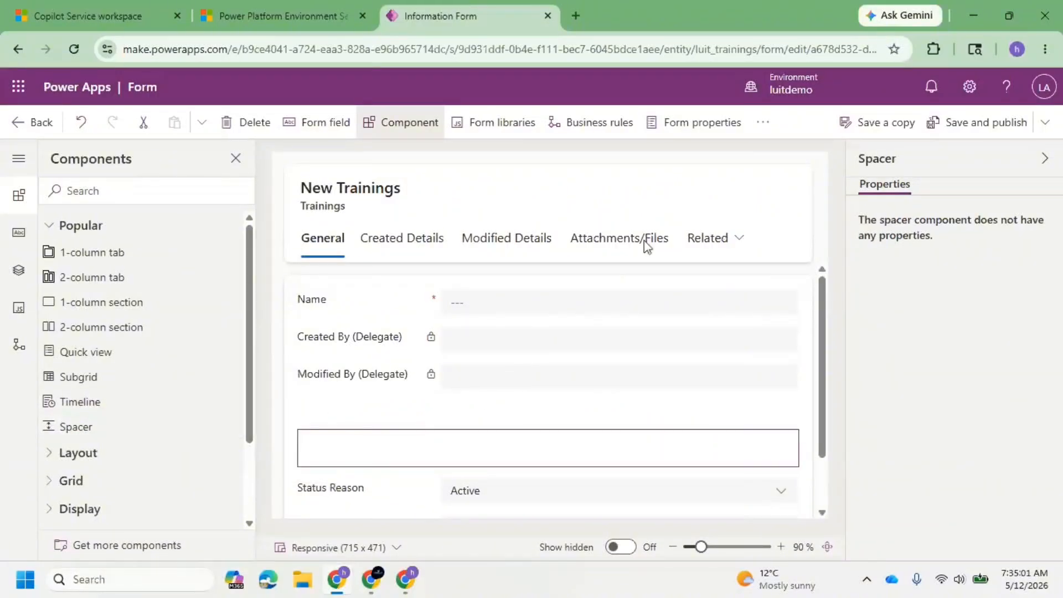
pyautogui.click(988, 122)
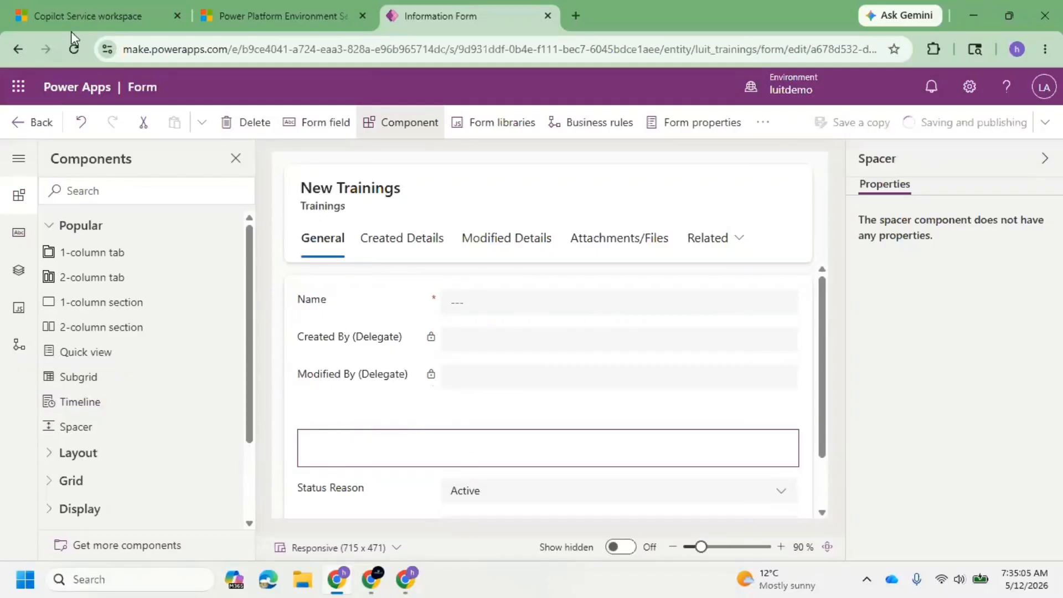
# Switch to Copilot Service workspace, reload it, and check the General tab layout of the CRM#1 training record.
pyautogui.click(84, 2)
pyautogui.click(40, 263)
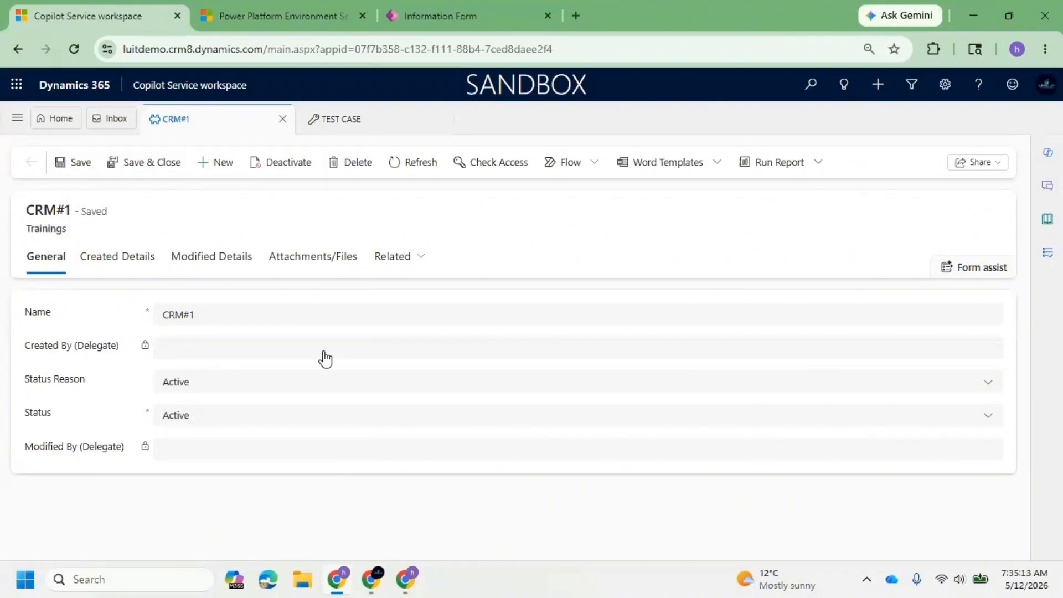
pyautogui.click(473, 27)
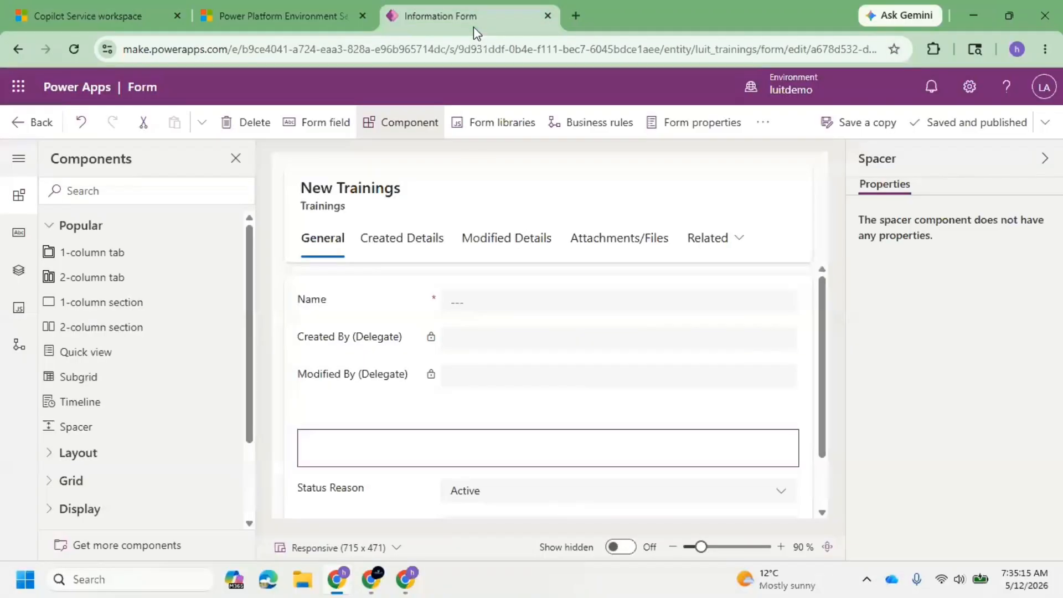
pyautogui.click(95, 24)
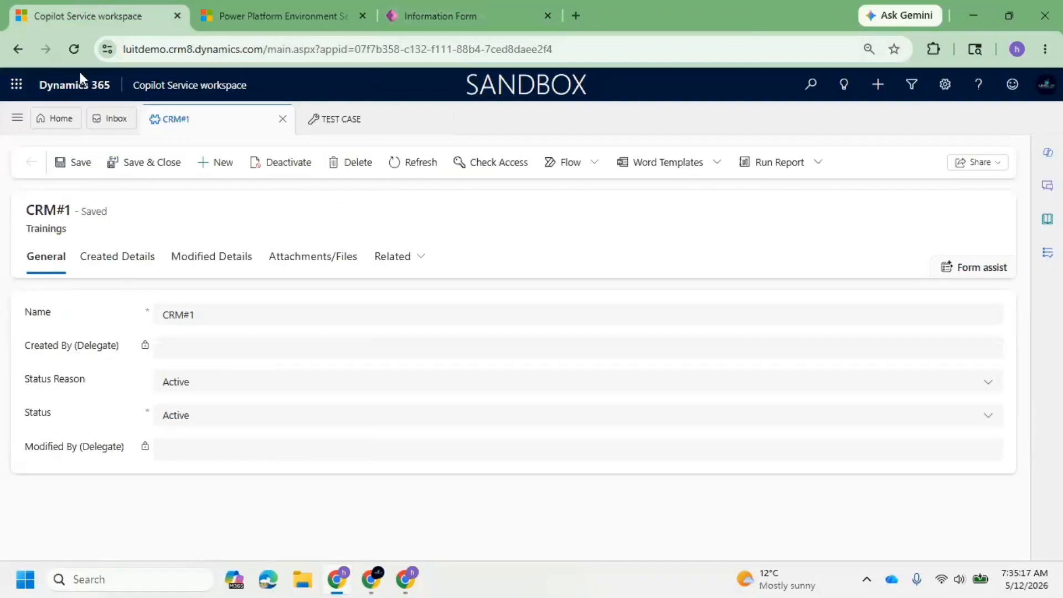
pyautogui.rightClick(73, 48)
pyautogui.click(118, 129)
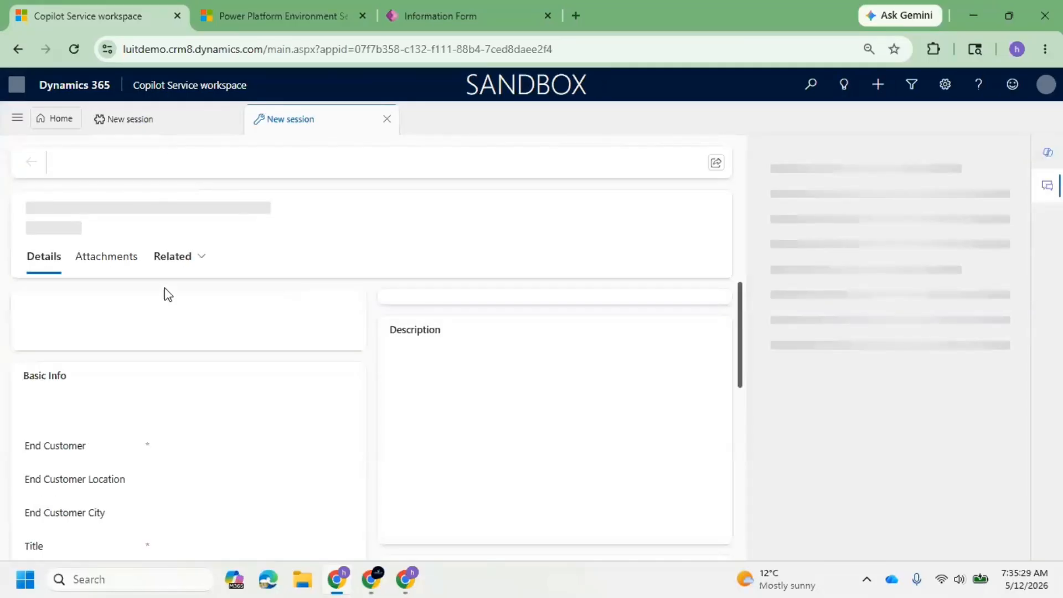
pyautogui.click(1052, 158)
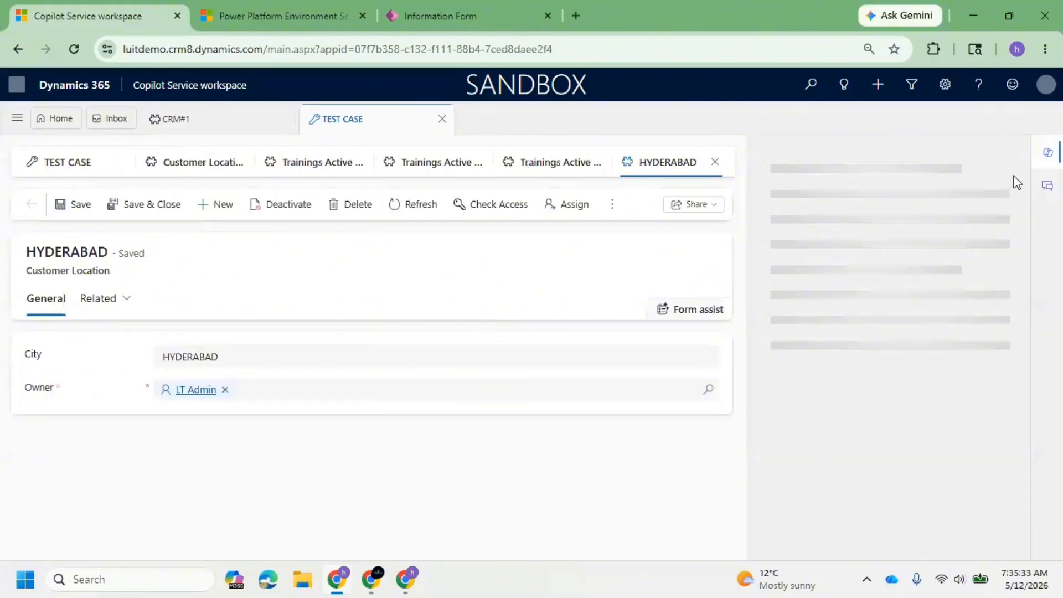
pyautogui.click(1044, 161)
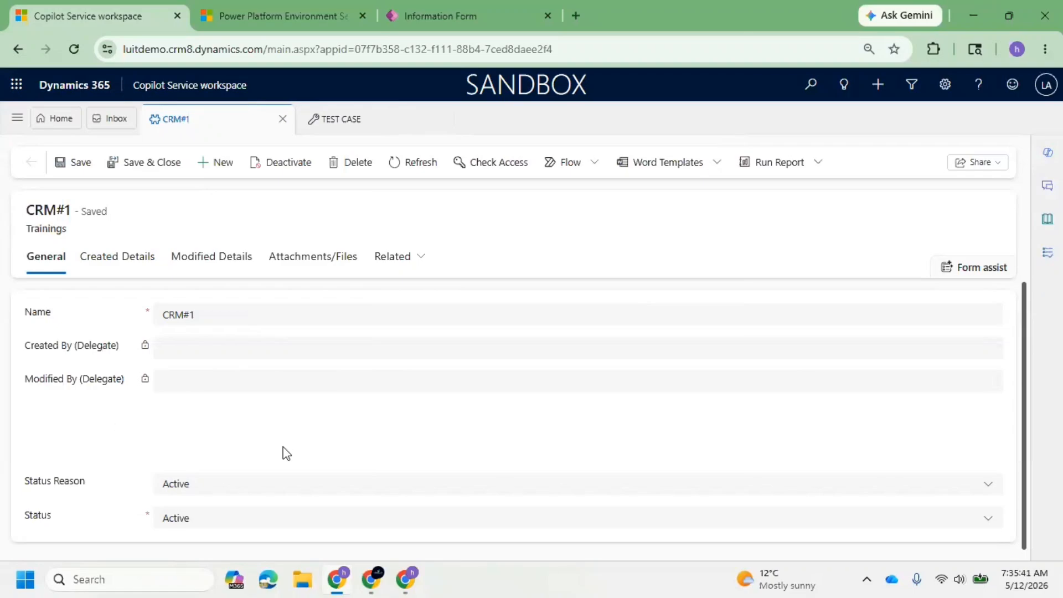
# Return to the Power Apps form editor, show hidden elements on the Modified Details tab, and unhide its New Section.
pyautogui.click(435, 3)
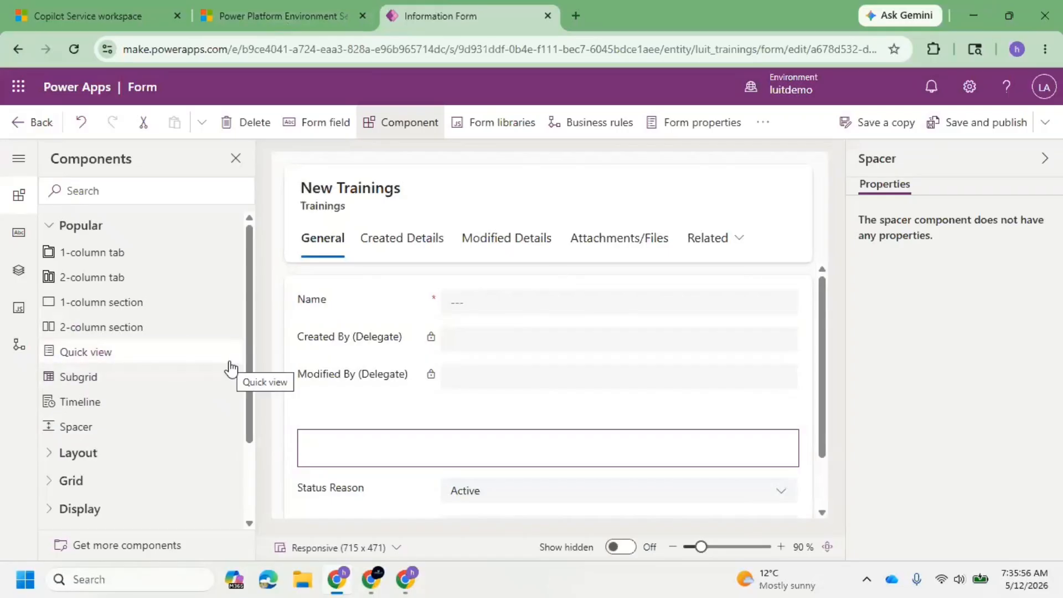
pyautogui.click(528, 238)
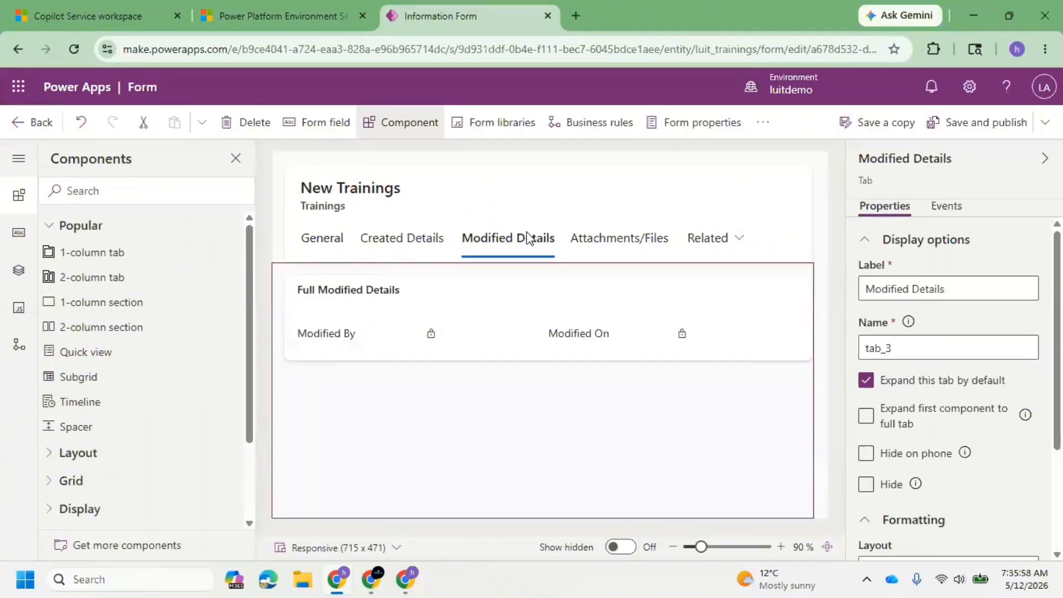
pyautogui.click(630, 545)
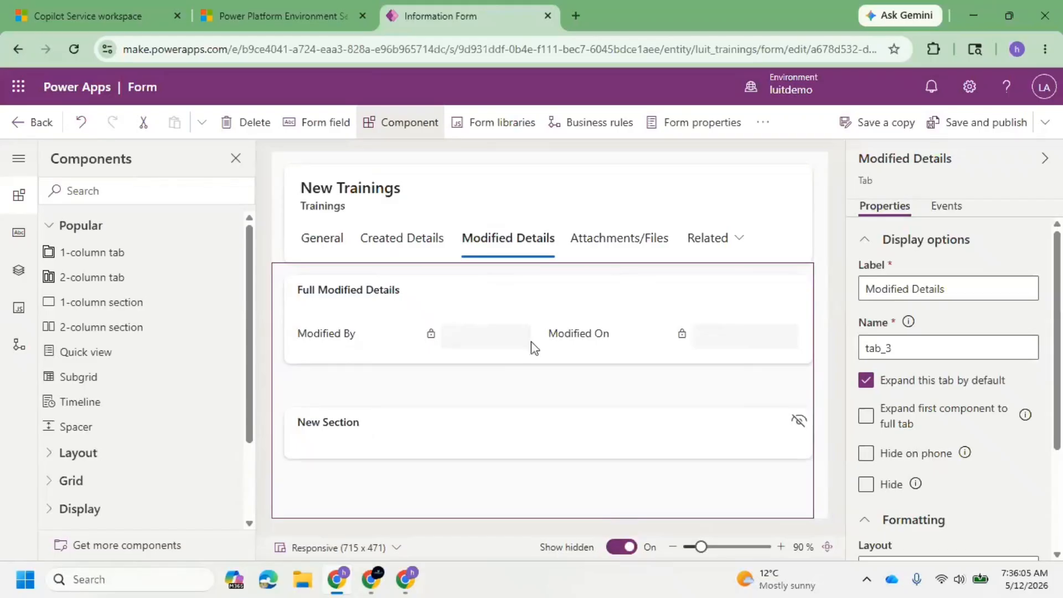
pyautogui.click(468, 429)
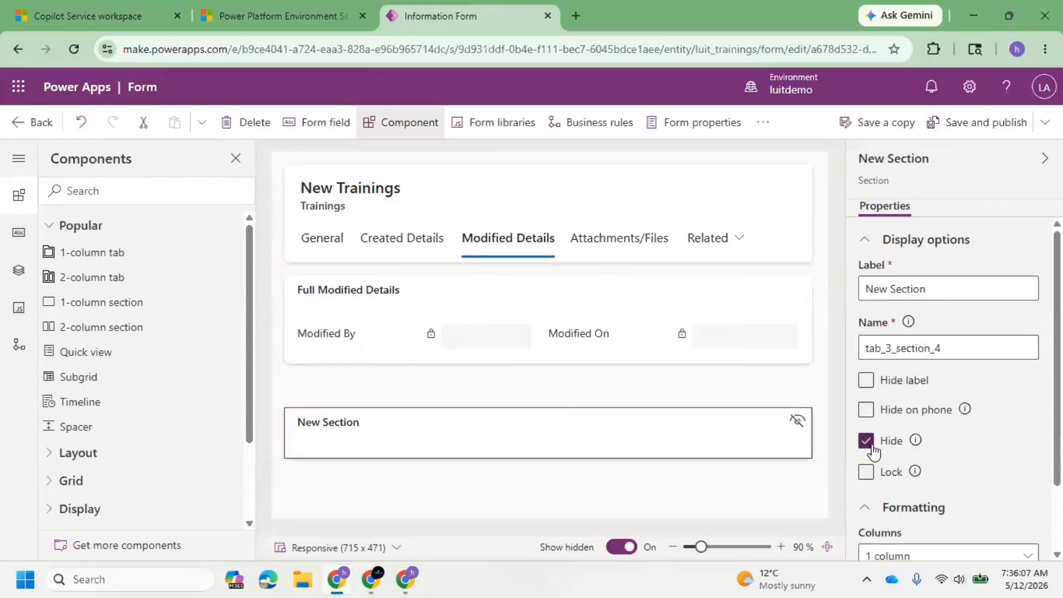
pyautogui.click(866, 441)
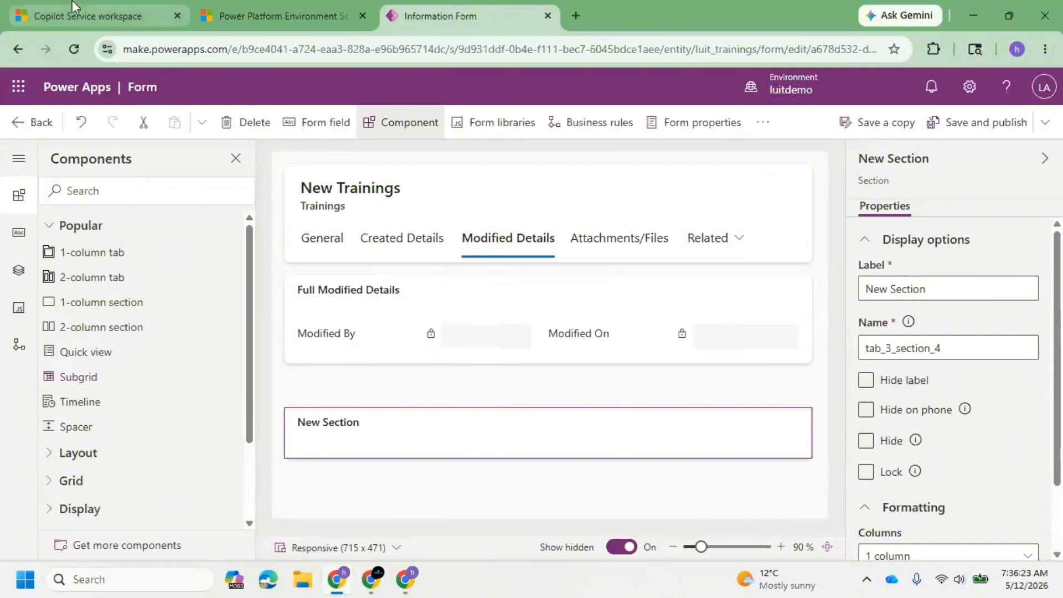
# Switch to Copilot Service workspace, review the Modified By user's record from CRM#1's Modified Details tab, and close it.
pyautogui.click(99, 16)
pyautogui.click(209, 257)
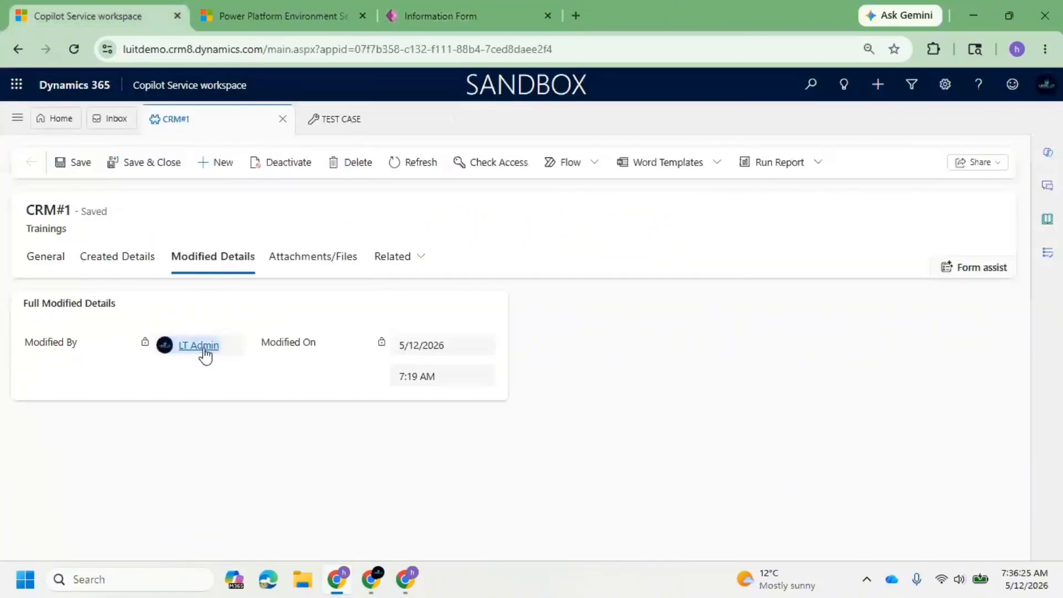
pyautogui.moveTo(208, 350)
pyautogui.click(211, 344)
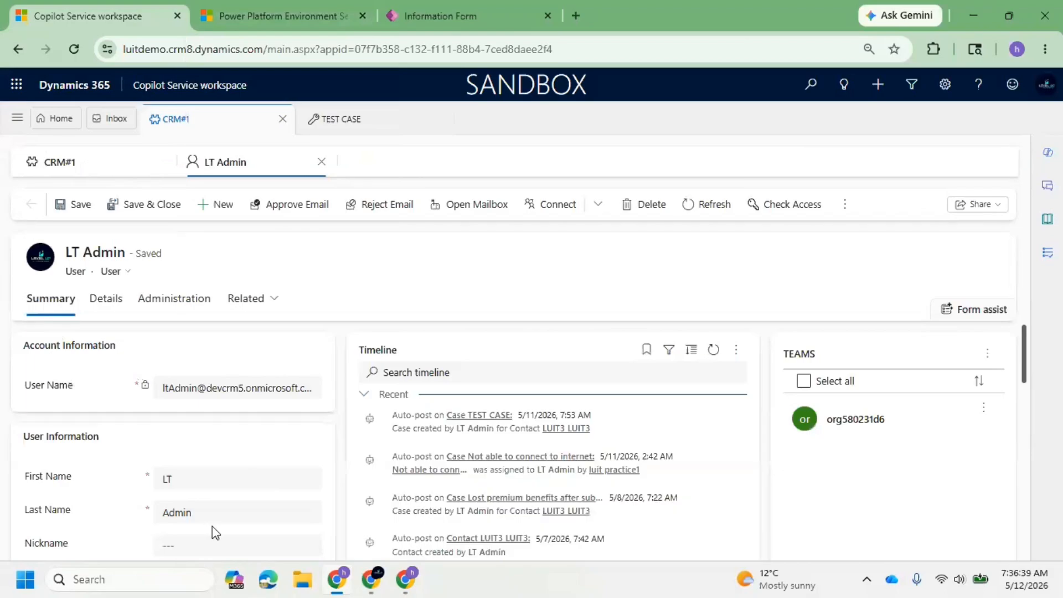
pyautogui.scroll(-3, 224, 492)
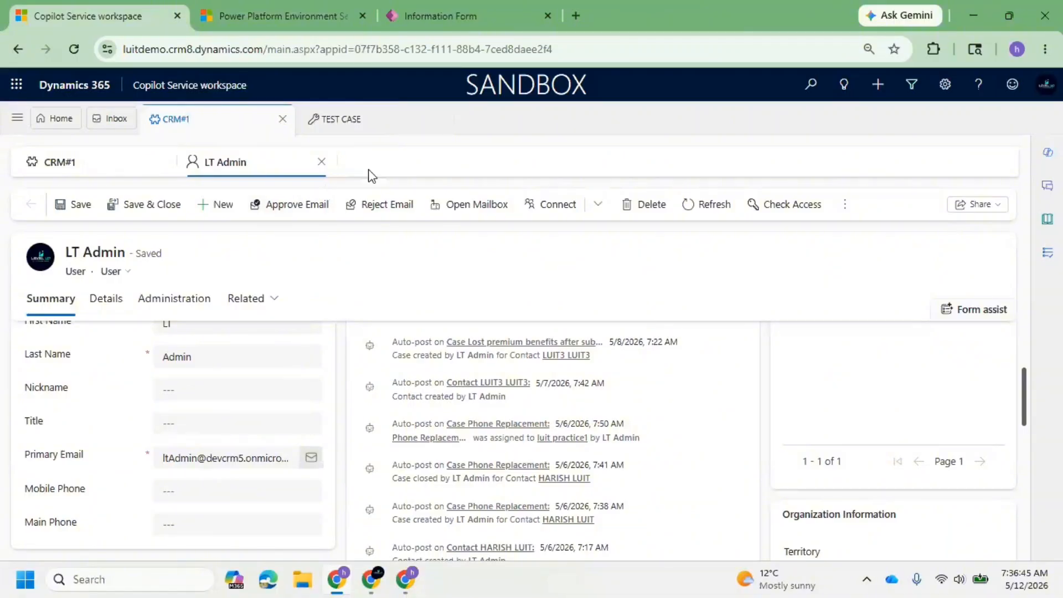
pyautogui.click(321, 162)
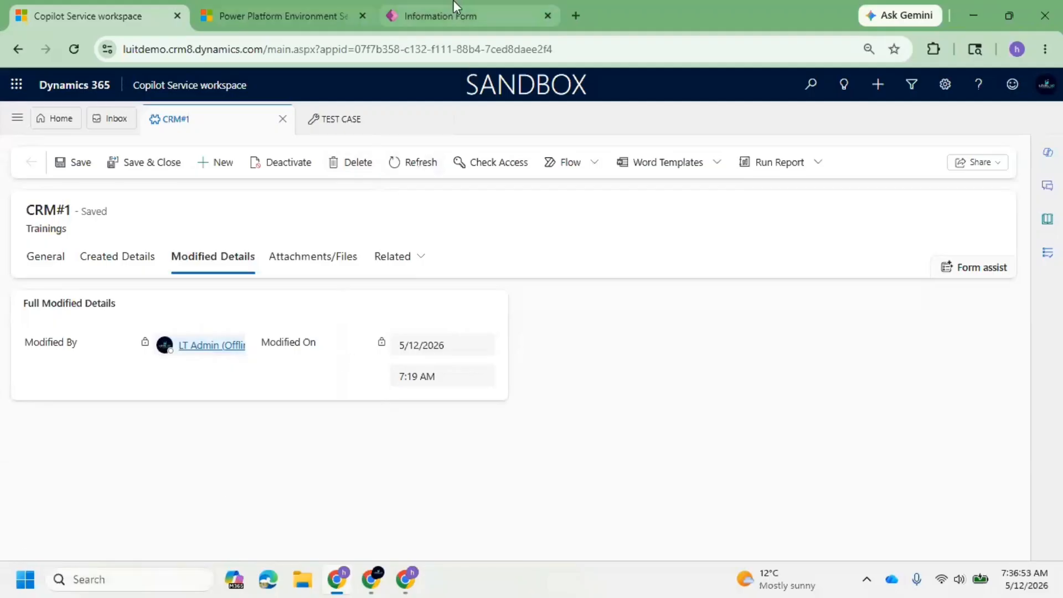
# Return to the form editor and add a quick view to New Section, using the Modified By lookup and User Hierarchy Tile Form.
pyautogui.click(459, 14)
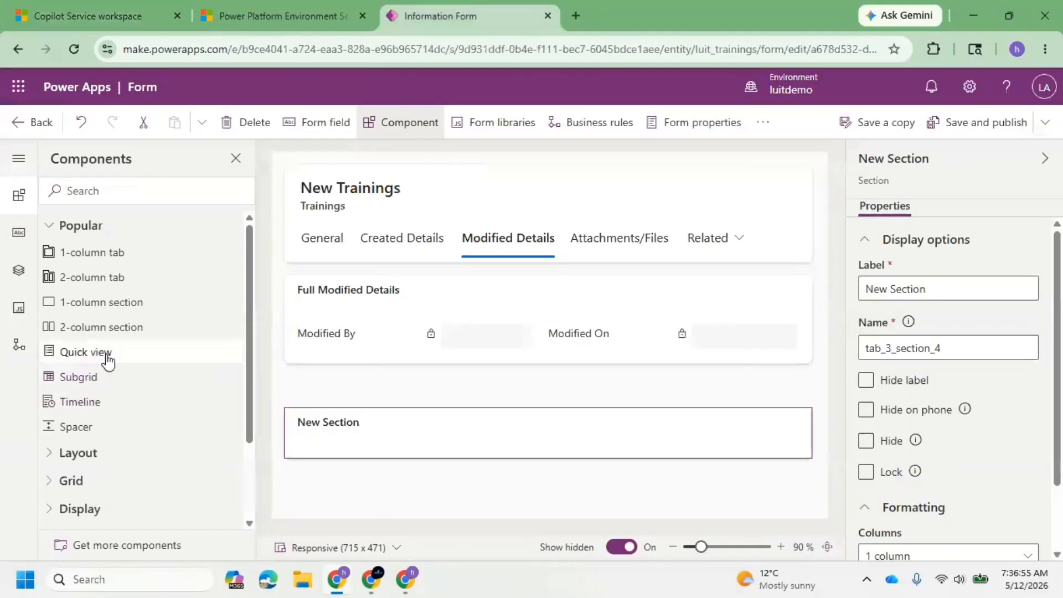
pyautogui.moveTo(105, 355); pyautogui.dragTo(403, 420)
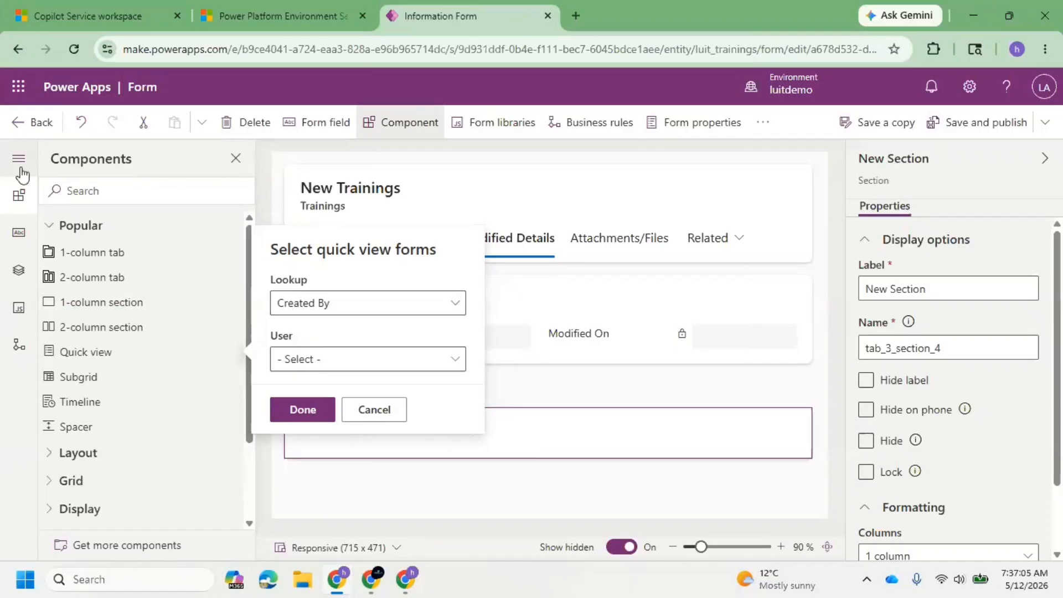
pyautogui.click(355, 311)
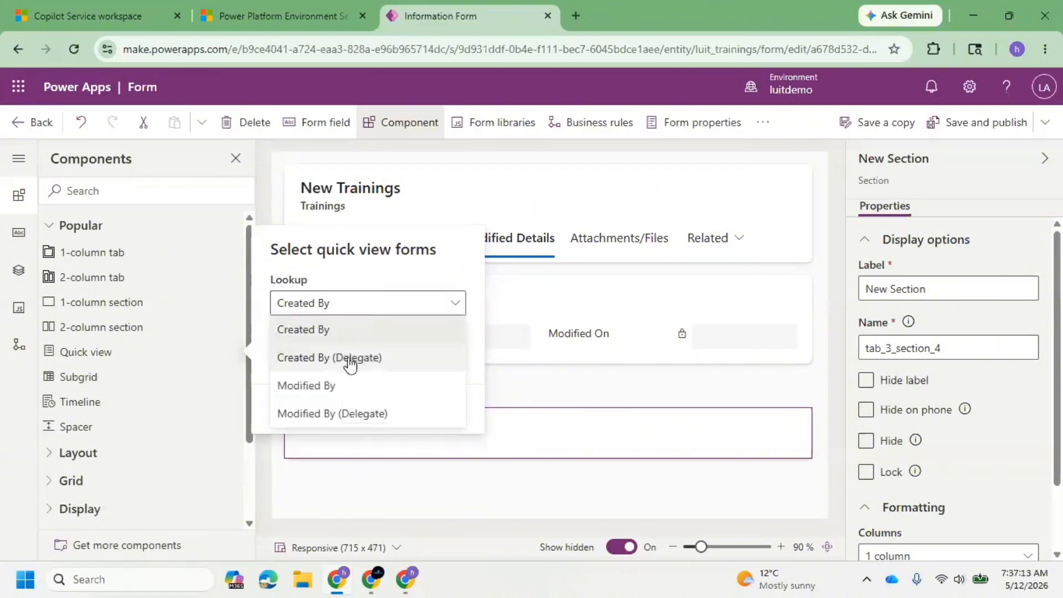
pyautogui.click(338, 386)
pyautogui.click(363, 367)
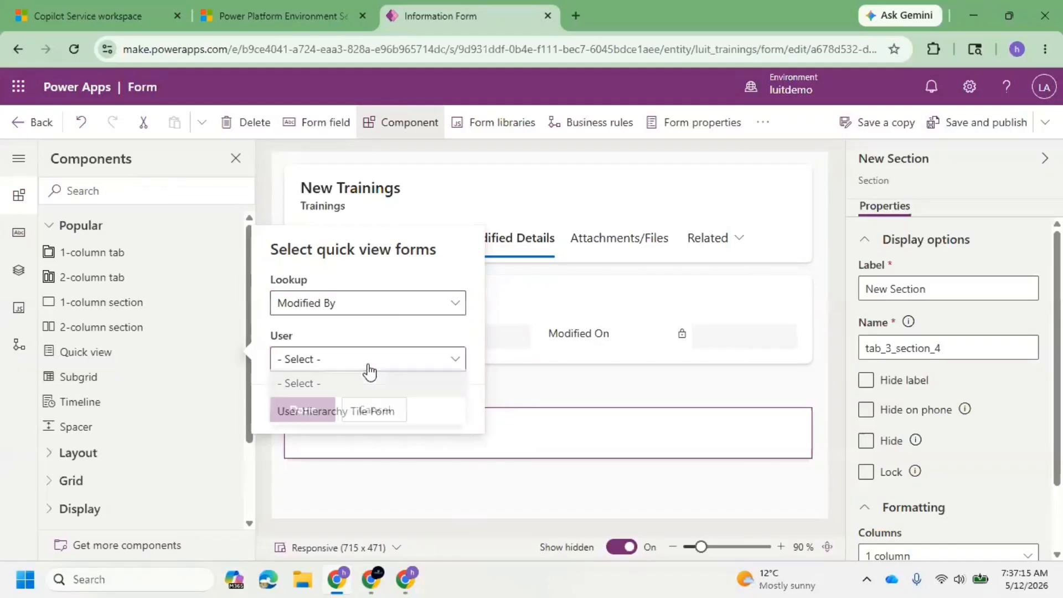
pyautogui.click(319, 417)
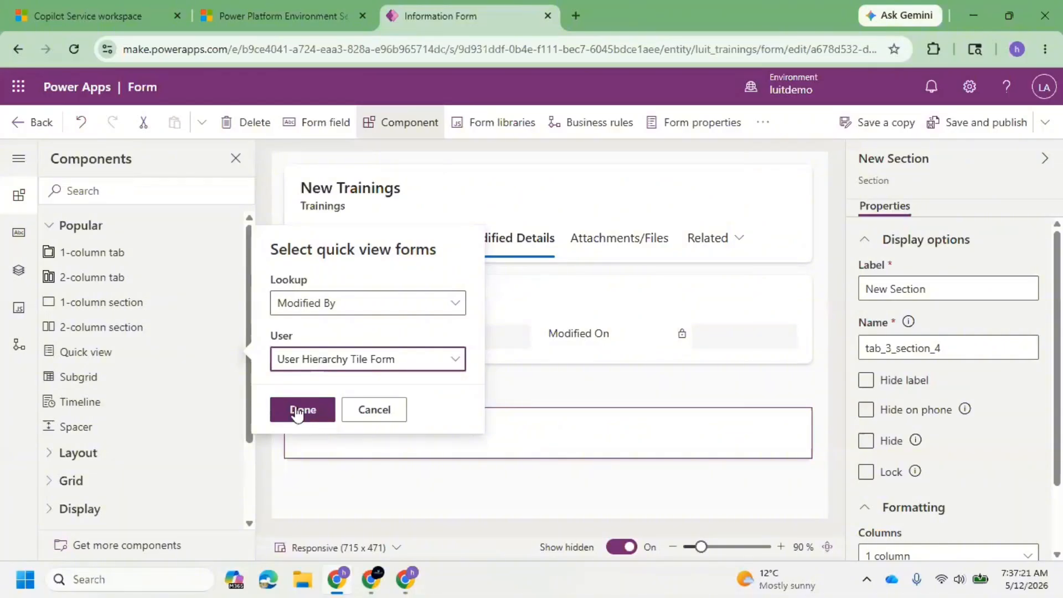
pyautogui.click(297, 412)
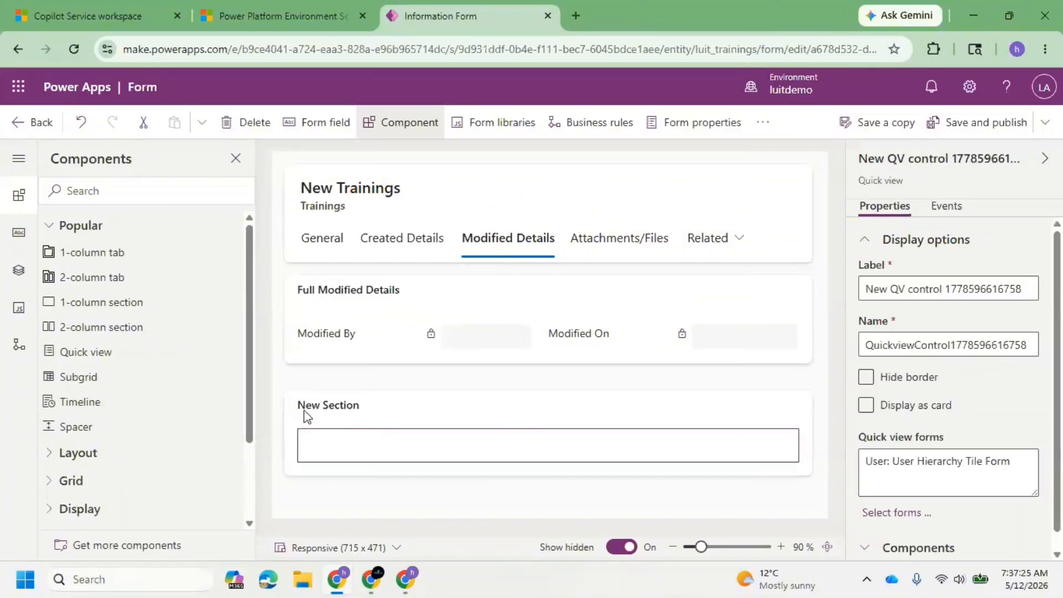
# Label the section containing the quick view Modified By More Details and try to save and publish the form.
pyautogui.click(362, 408)
pyautogui.scroll(-2, 430, 430)
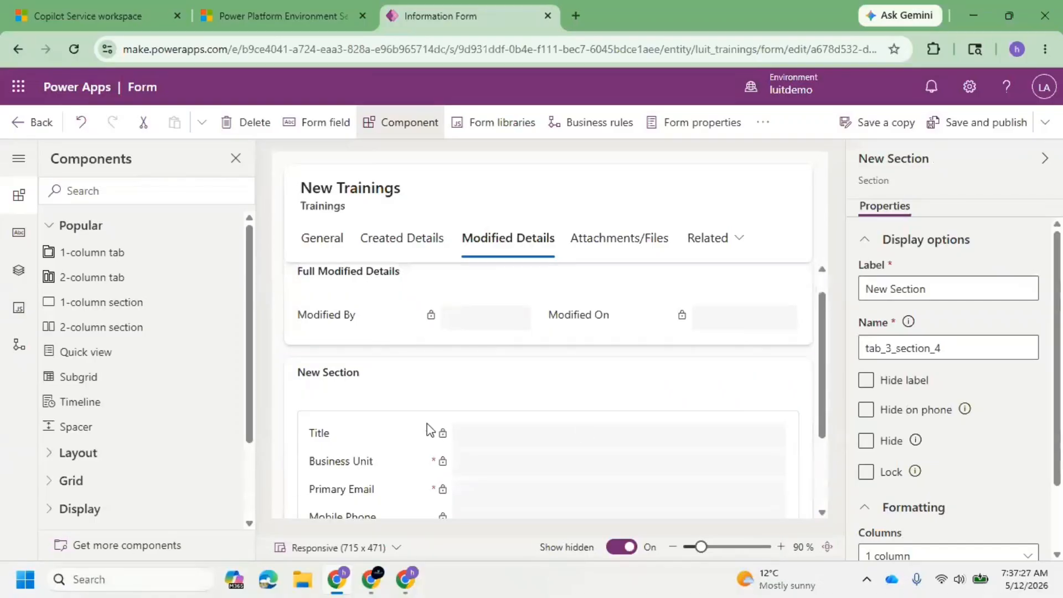
pyautogui.scroll(-2, 427, 429)
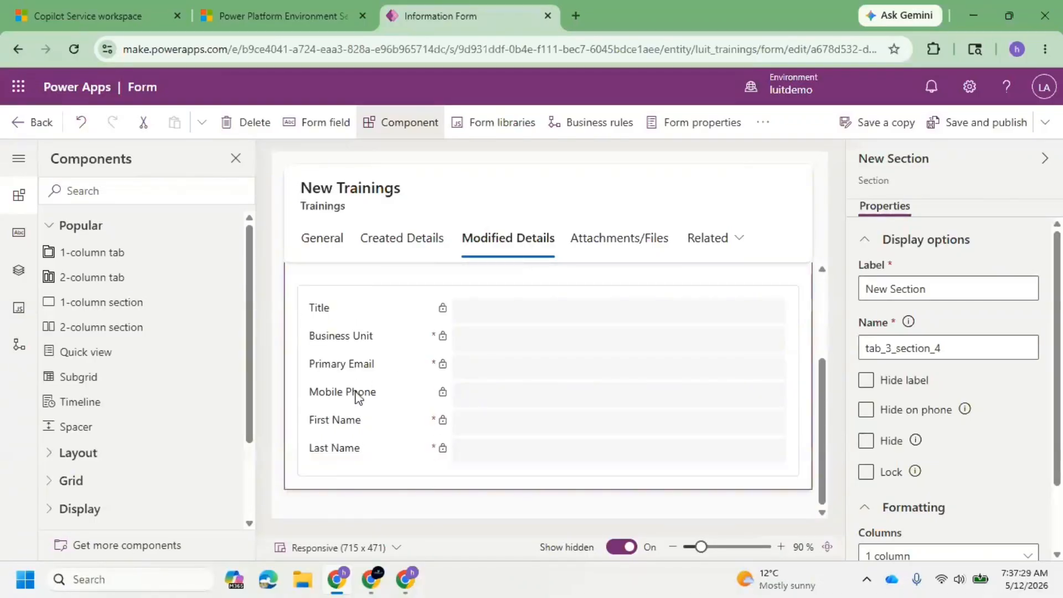
pyautogui.scroll(4, 554, 403)
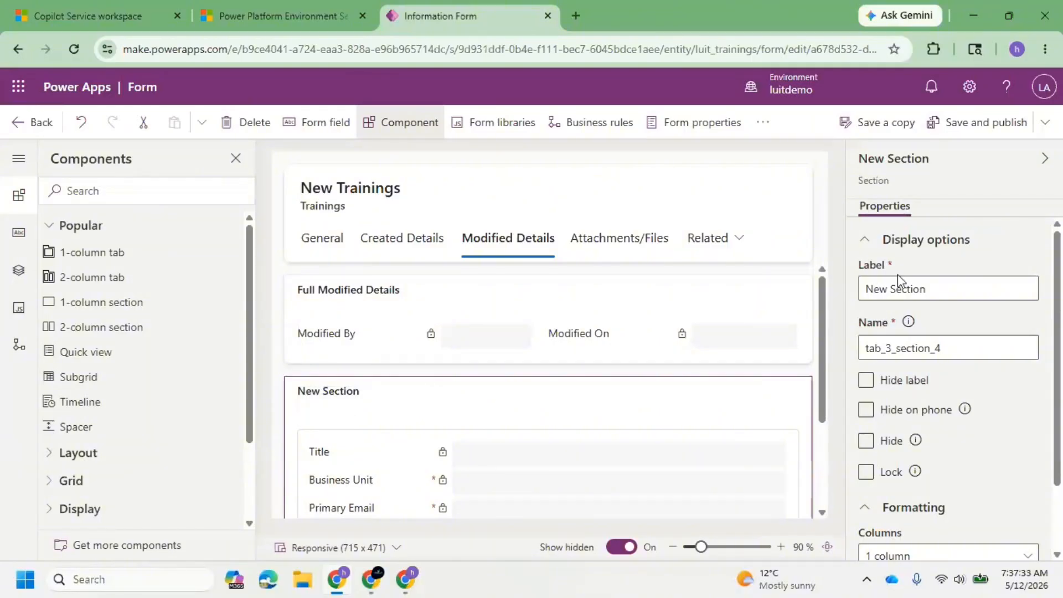
pyautogui.tripleClick(939, 285)
pyautogui.write('Modi')
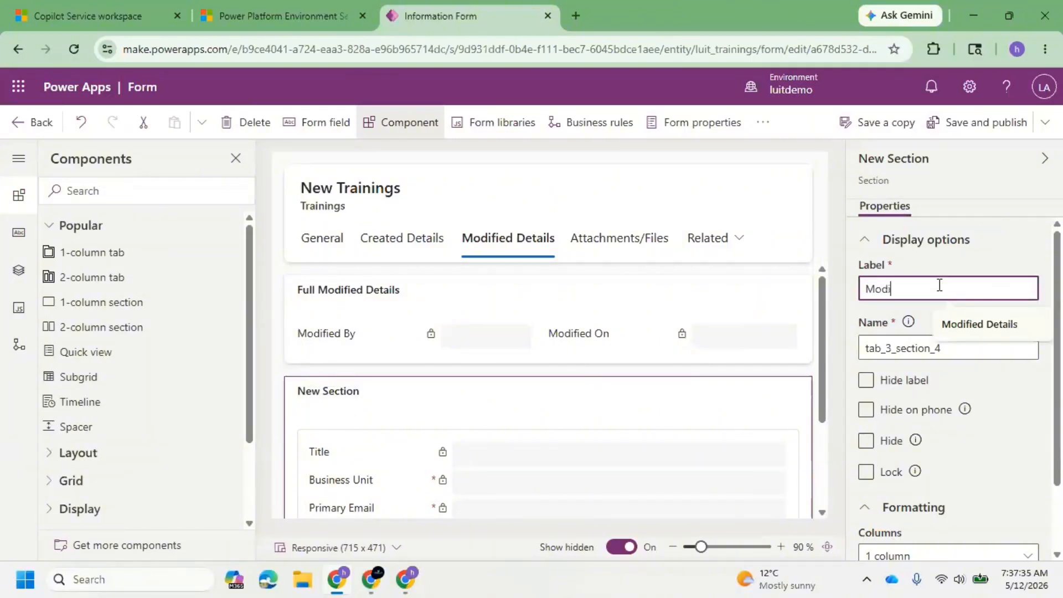
pyautogui.write('fied By More Details')
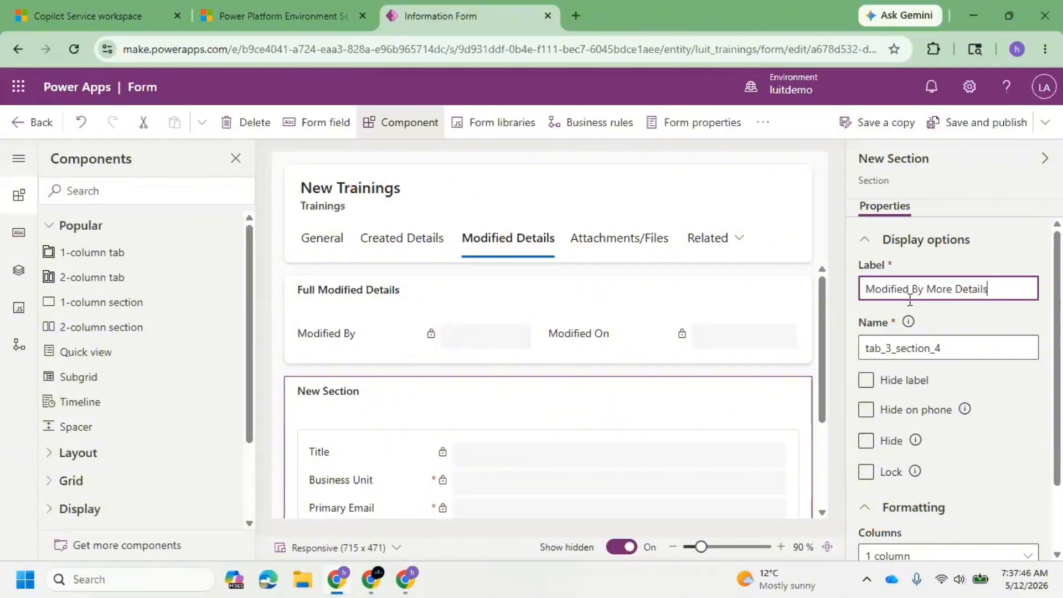
pyautogui.click(967, 135)
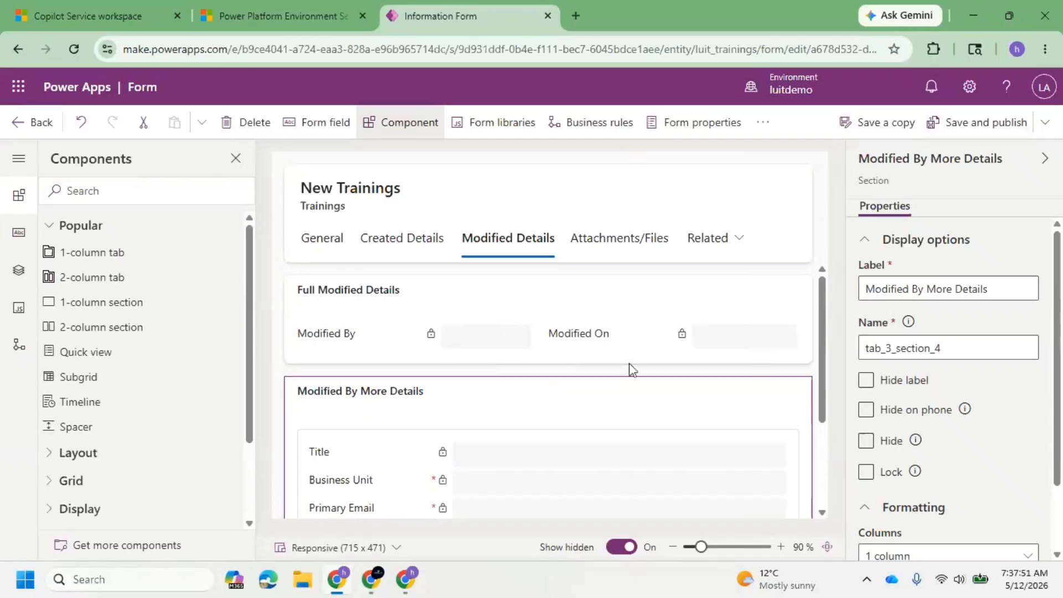
# Check CRM#1's Modified Details tab in Copilot Service workspace and return to the Power Apps form editor.
pyautogui.click(65, 8)
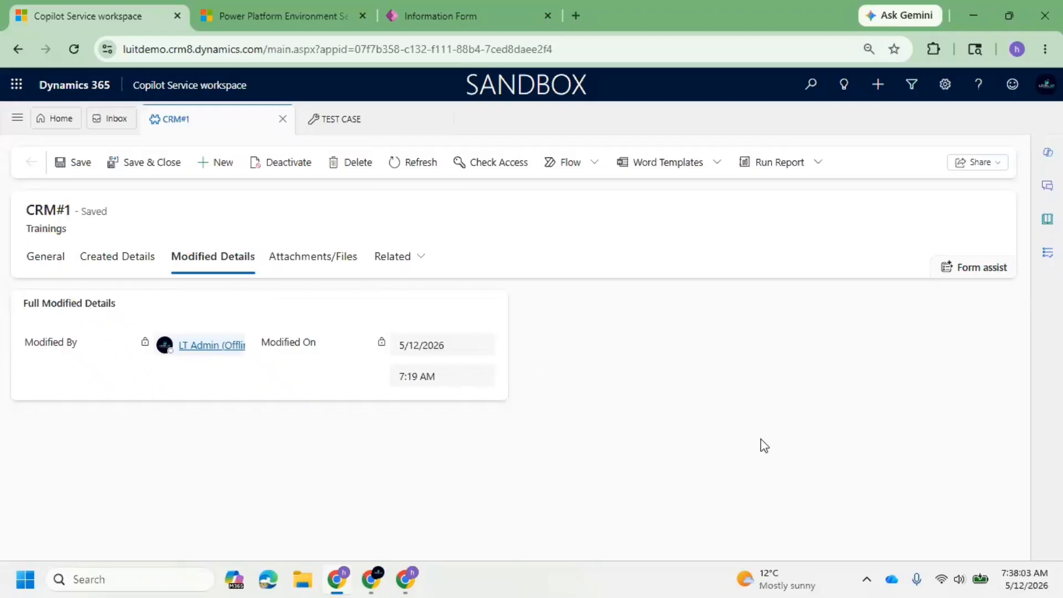
pyautogui.click(416, 2)
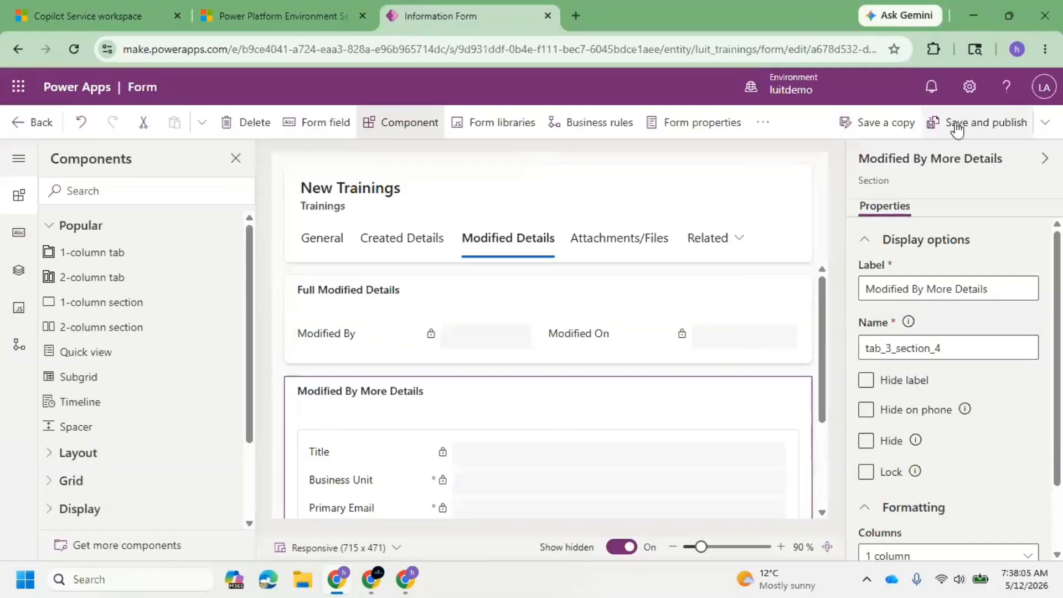
# Save and publish the Trainings form, and reload CRM#1 in Copilot Service workspace.
pyautogui.click(954, 122)
pyautogui.click(83, 16)
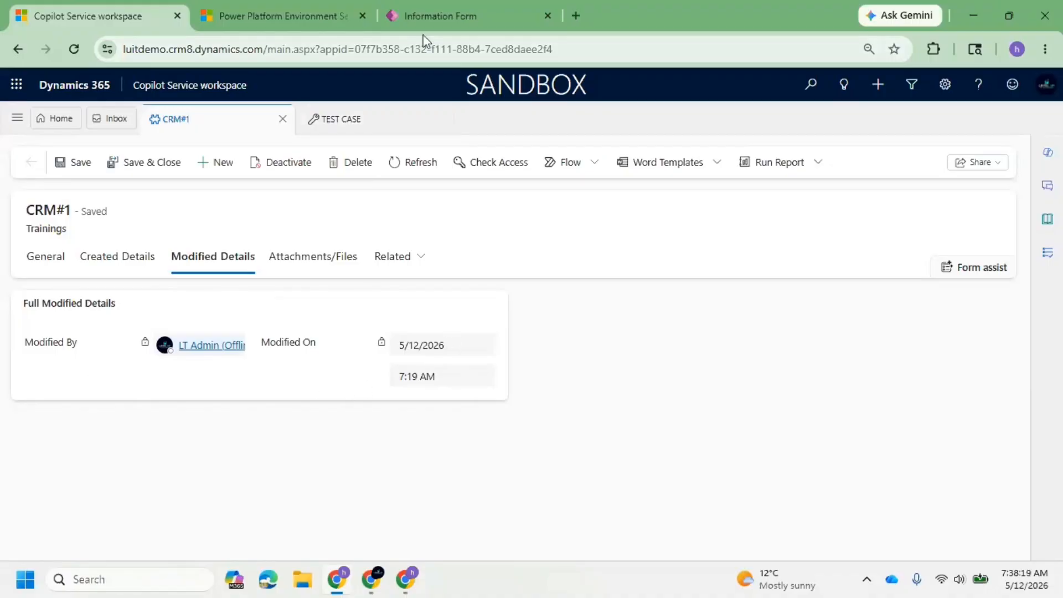
pyautogui.click(433, 22)
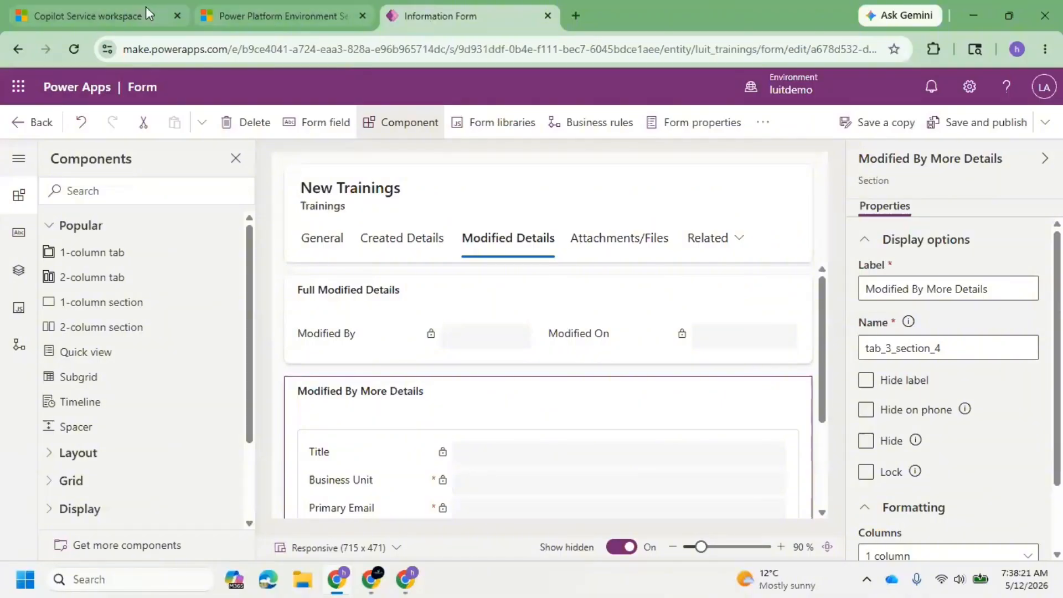
pyautogui.click(129, 10)
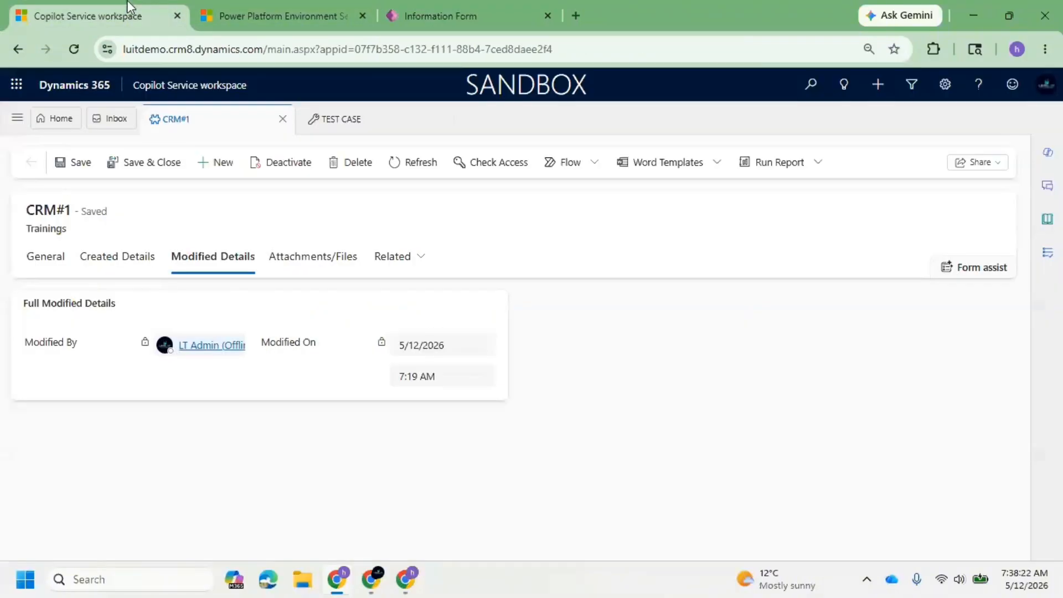
pyautogui.rightClick(72, 49)
pyautogui.click(128, 126)
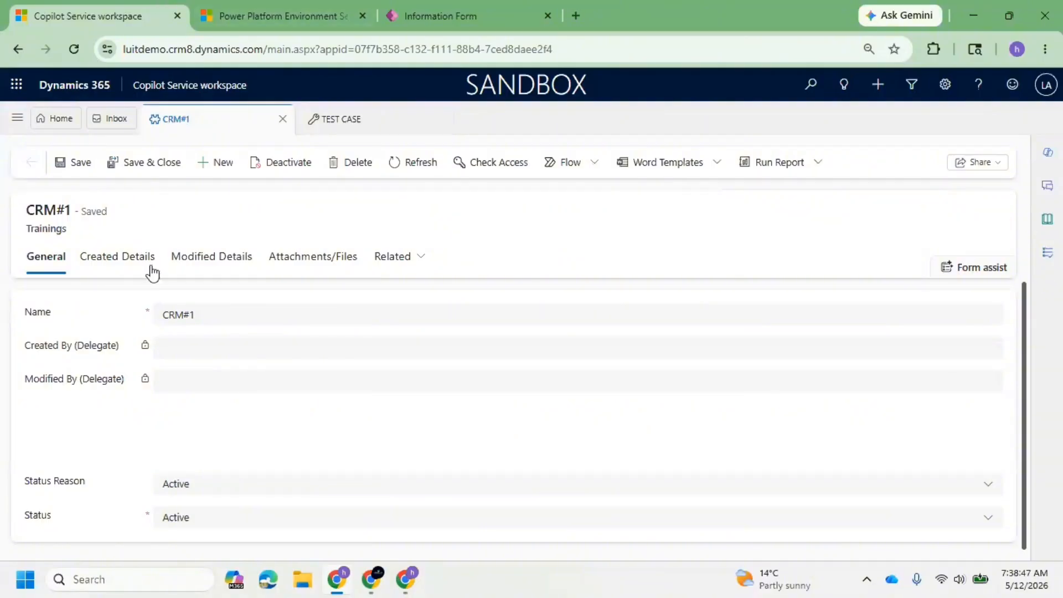
# Review the Modified By More Details quick view on CRM#1's Modified Details tab.
pyautogui.click(180, 257)
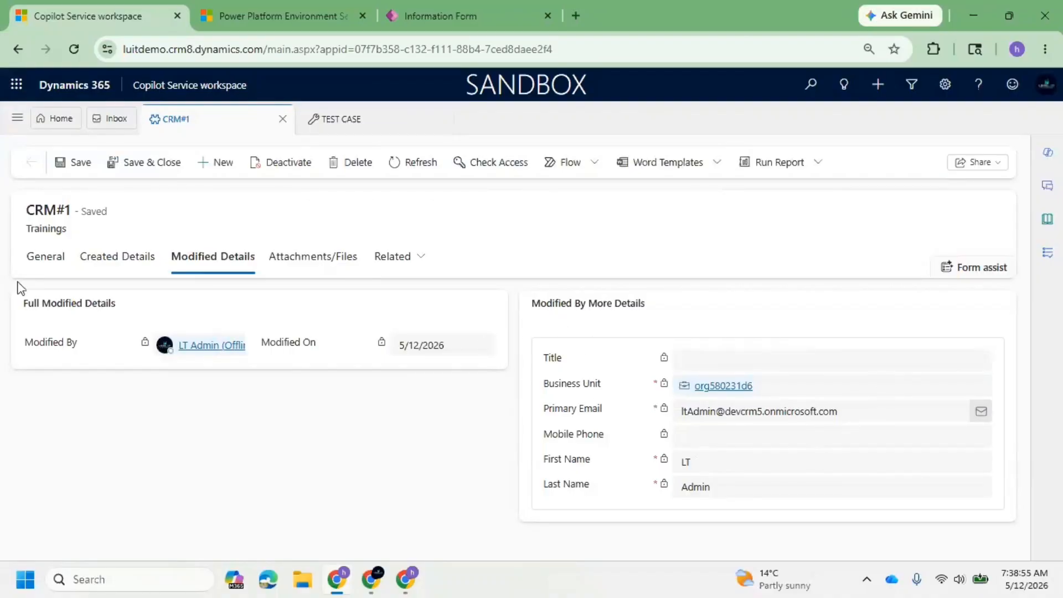
pyautogui.click(53, 259)
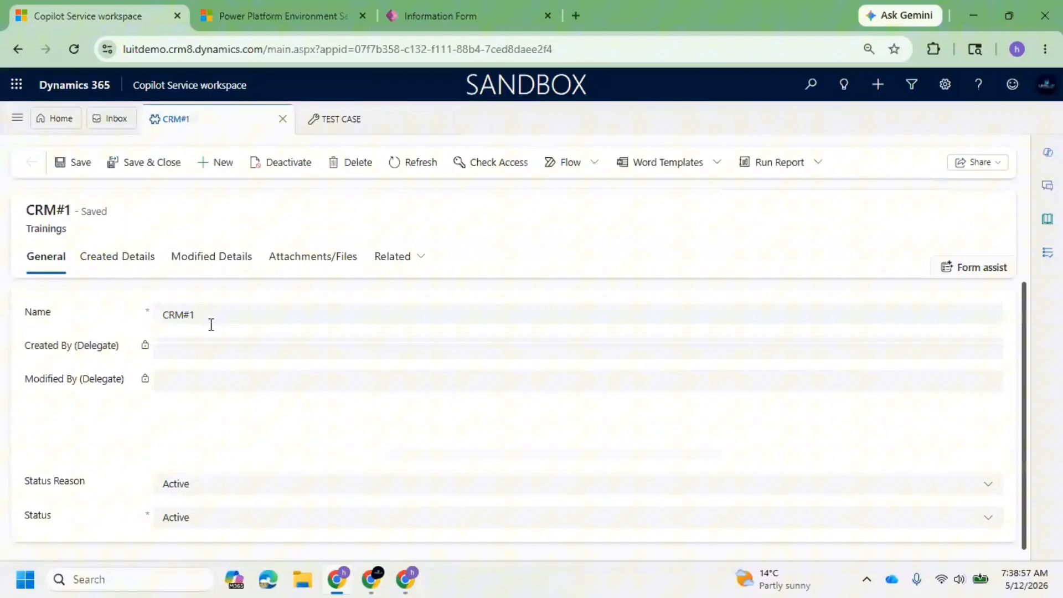
pyautogui.click(249, 313)
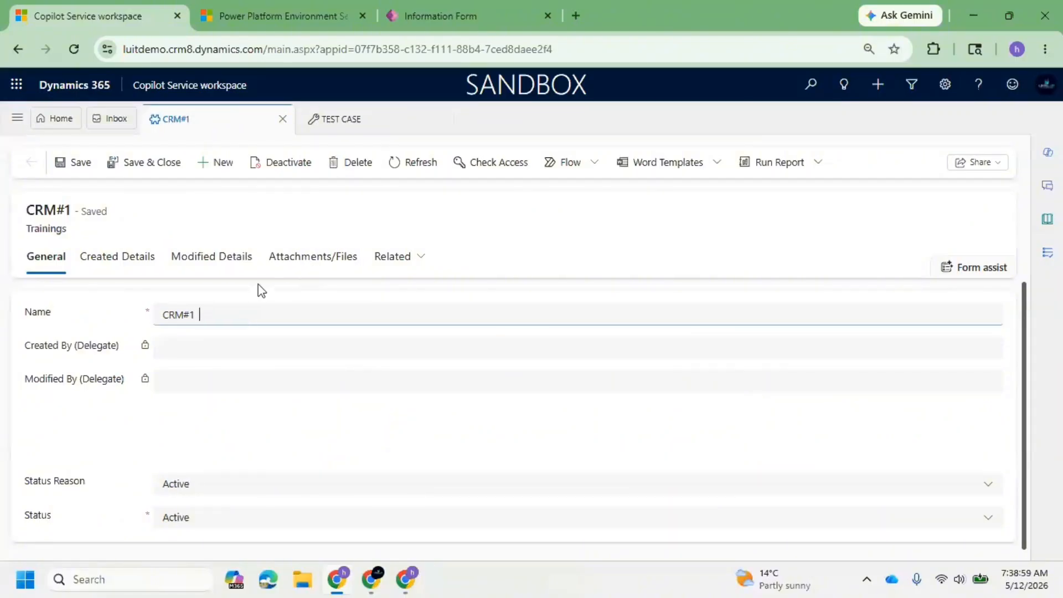
pyautogui.click(312, 260)
pyautogui.click(222, 259)
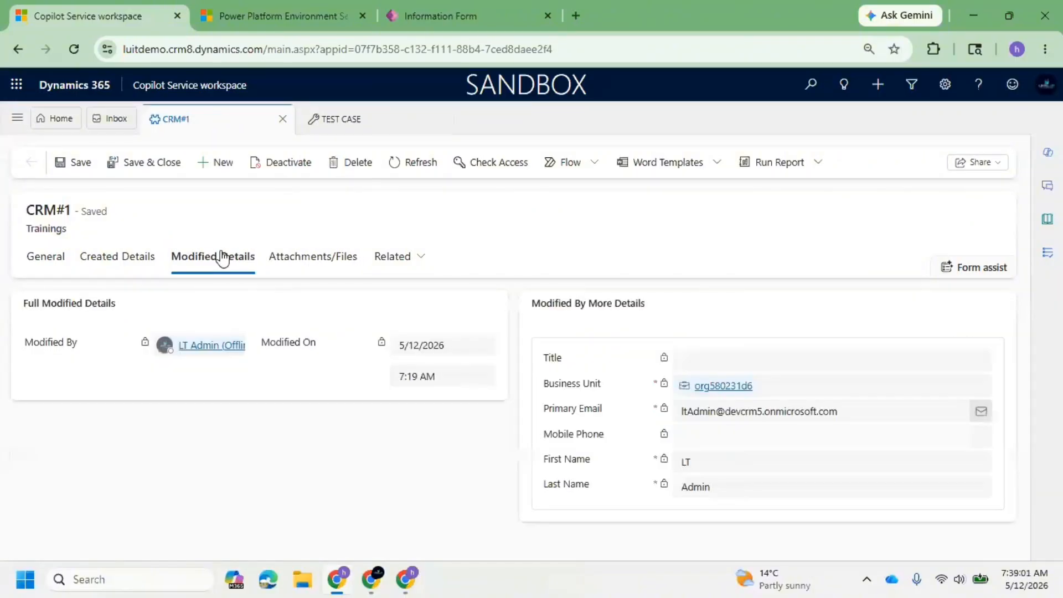
pyautogui.moveTo(822, 343); pyautogui.dragTo(657, 370)
# Open the Modified By user's record from CRM#1, update the user's first name and save the record.
pyautogui.click(204, 346)
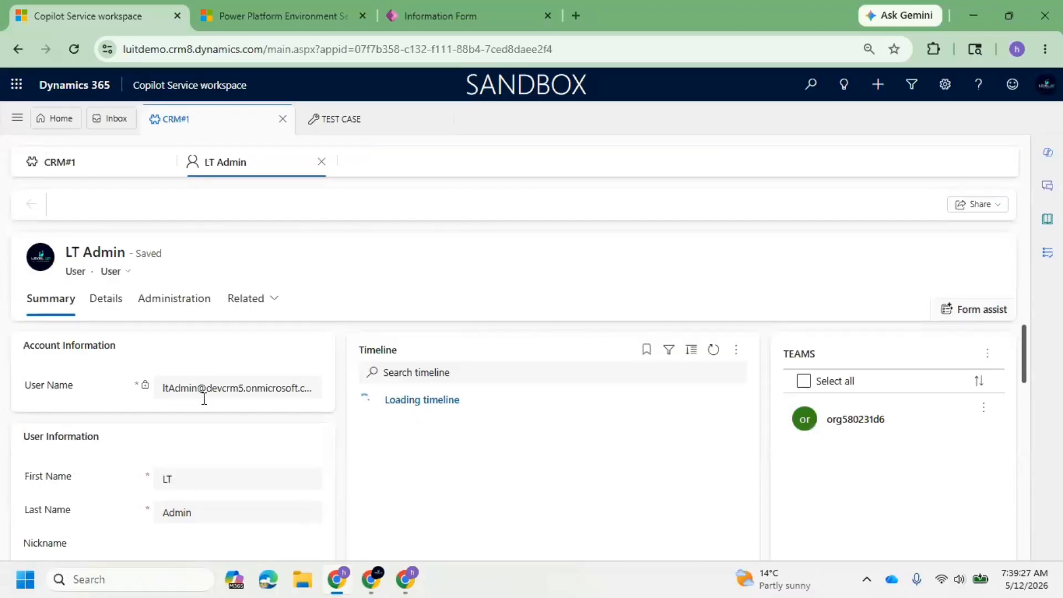
pyautogui.scroll(-4, 169, 419)
pyautogui.scroll(1, 178, 414)
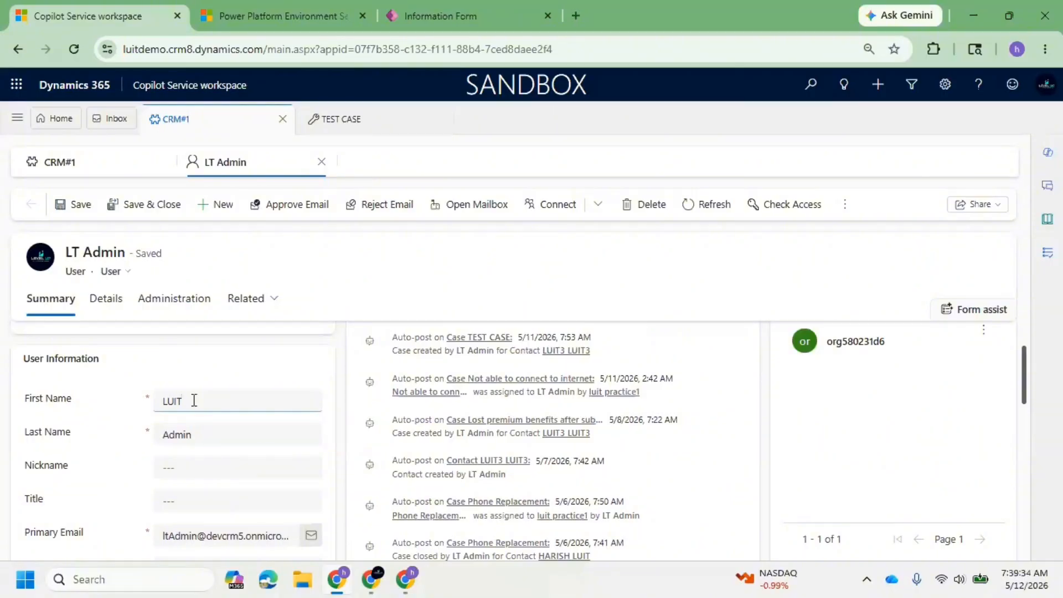
pyautogui.click(63, 206)
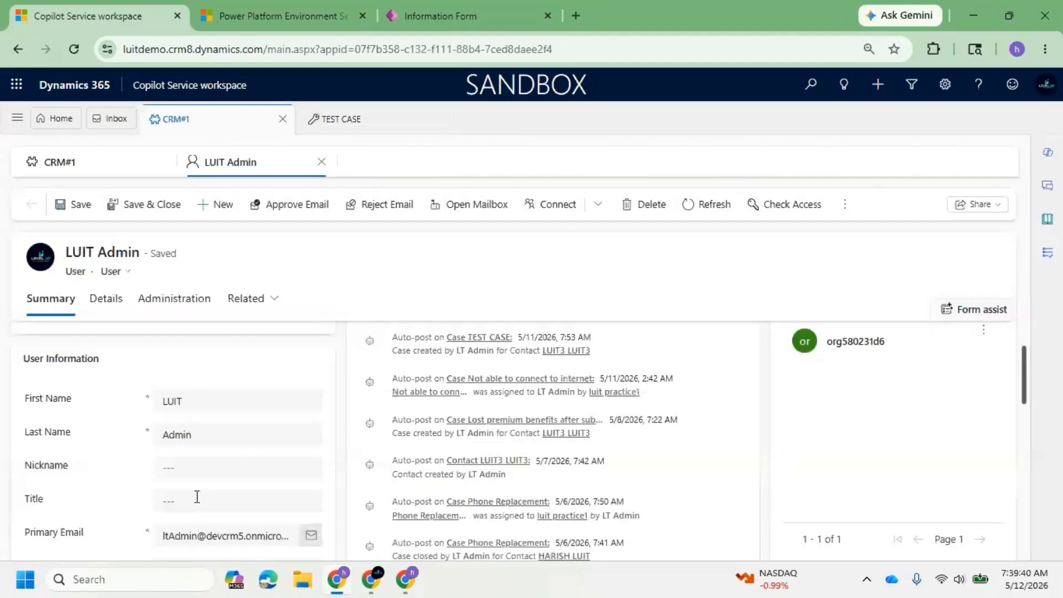
# Set the user's Title to AI POWERED TRAININGS and save the record.
pyautogui.click(197, 496)
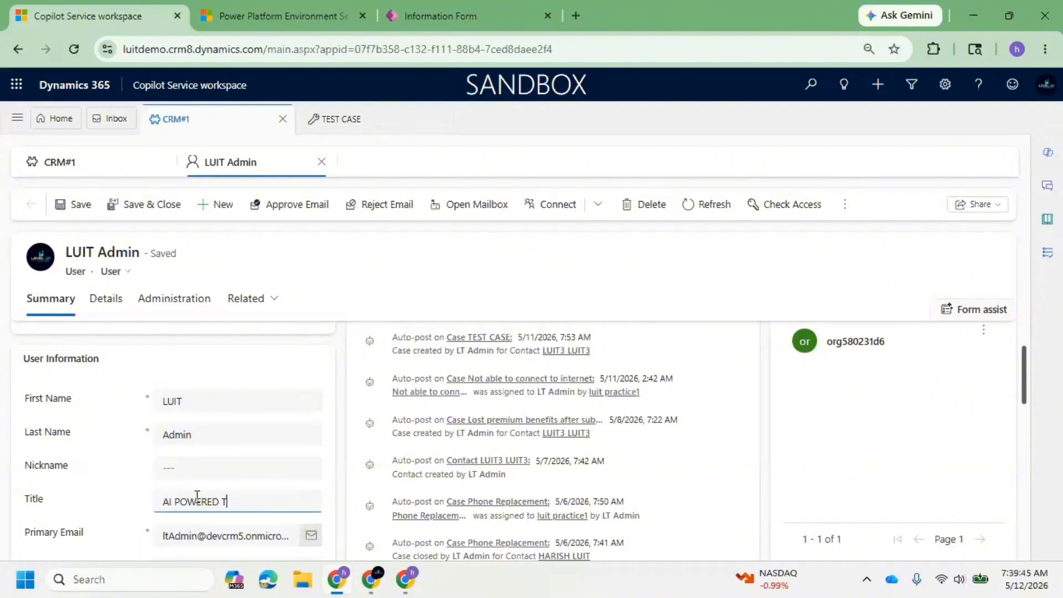
pyautogui.write('AI POWERED TRAININGS')
pyautogui.click(69, 205)
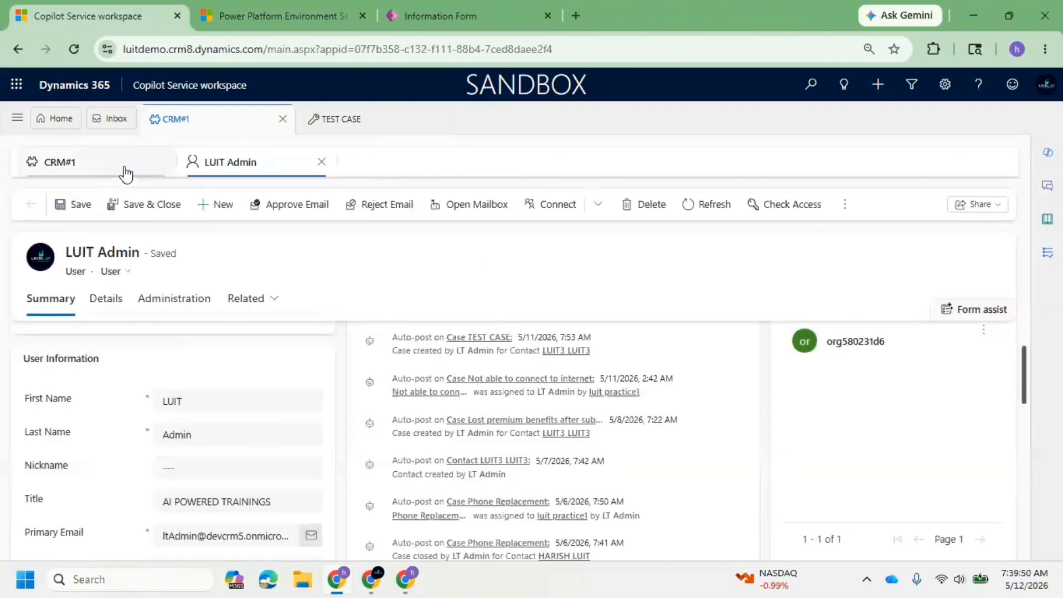
# Return to CRM#1 and examine the user's title, name and mobile phone fields in the quick view.
pyautogui.click(124, 164)
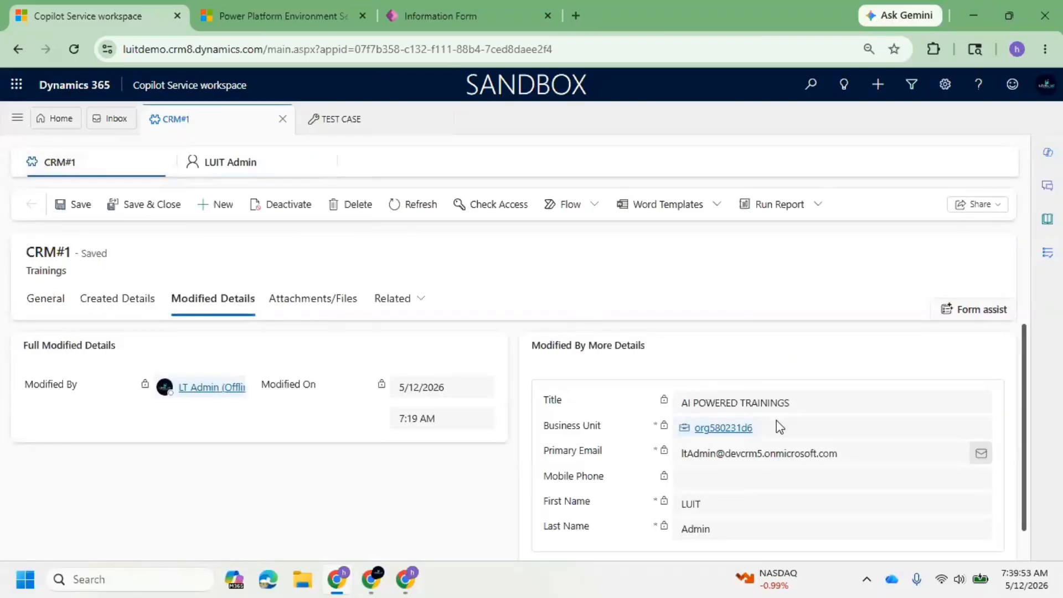
pyautogui.tripleClick(789, 403)
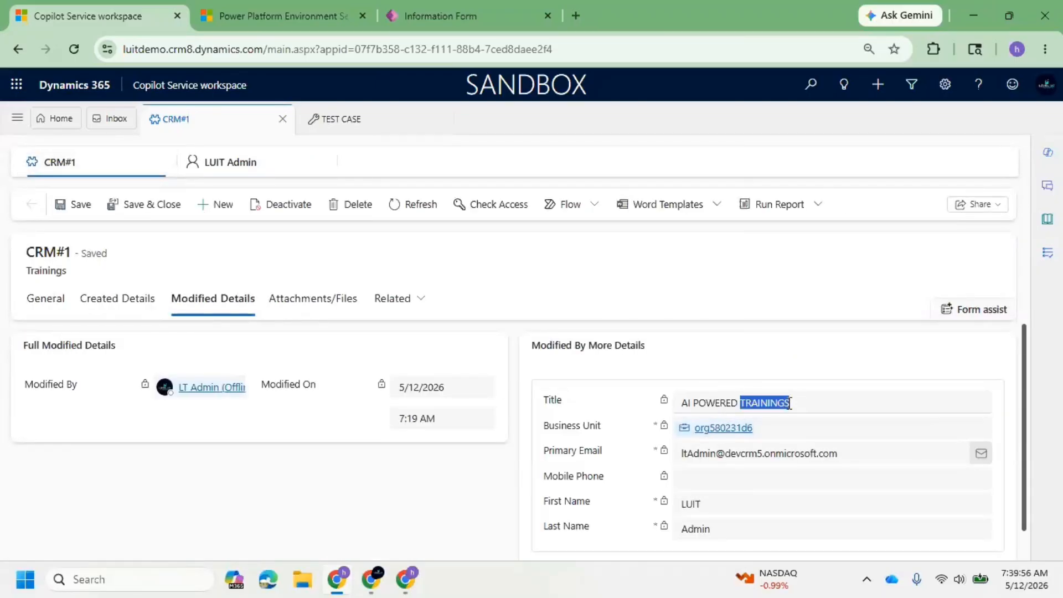
pyautogui.scroll(-1, 788, 403)
pyautogui.click(776, 374)
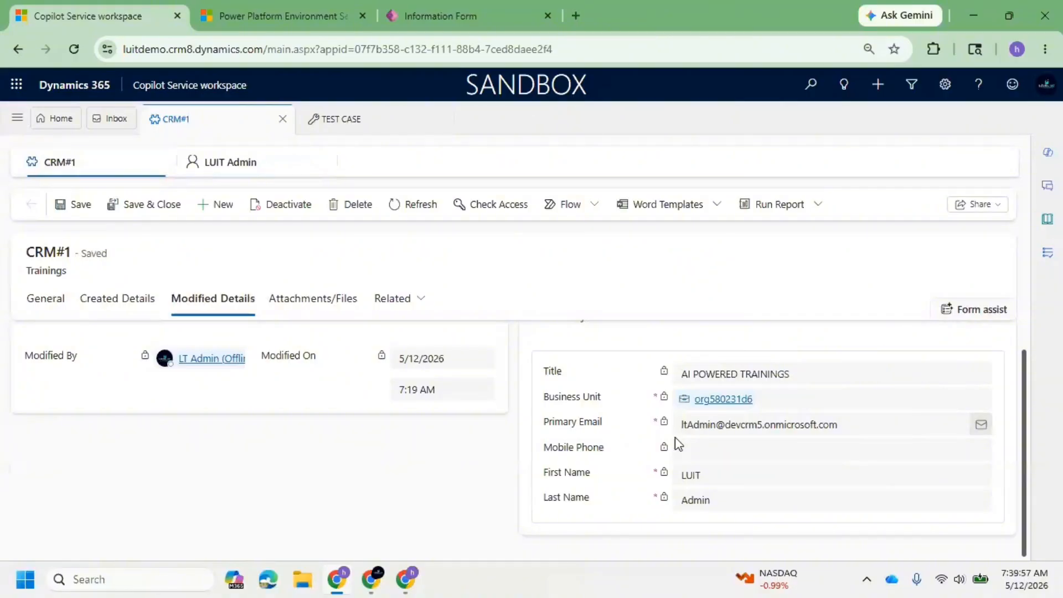
pyautogui.scroll(1, 675, 437)
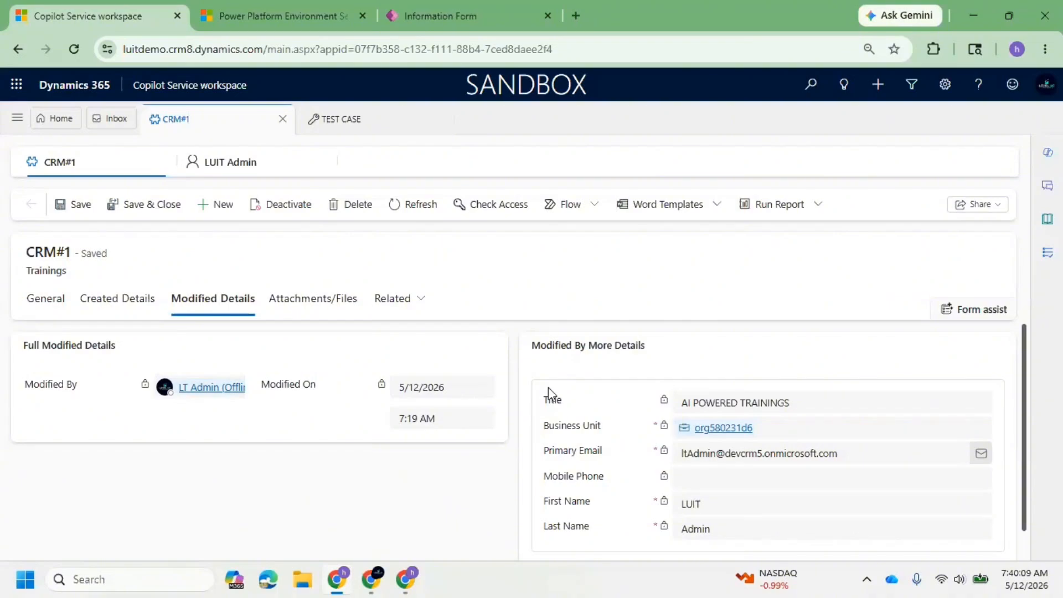
pyautogui.scroll(-1, 576, 471)
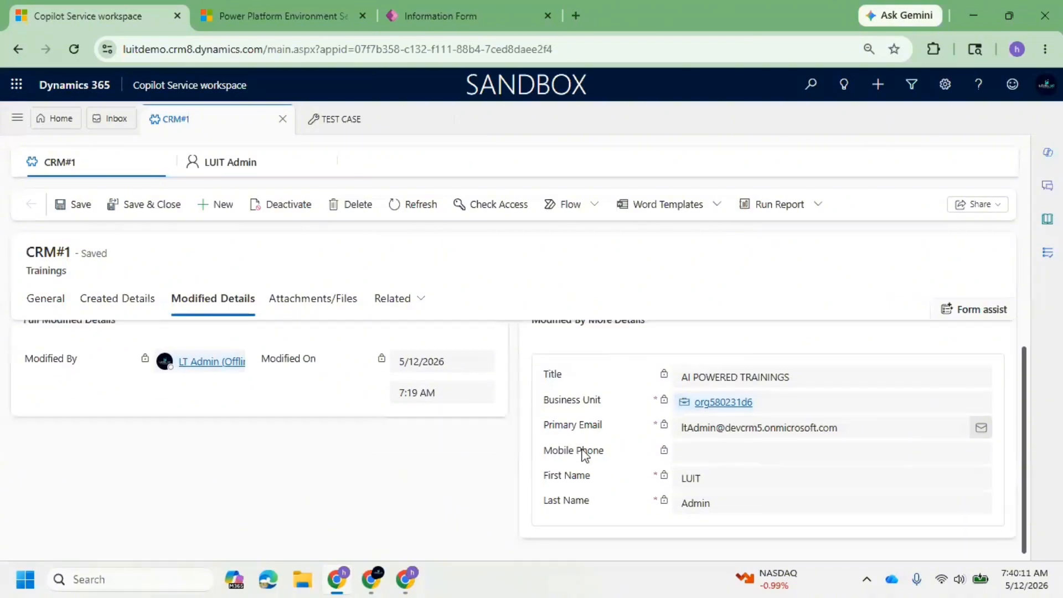
pyautogui.scroll(1, 565, 426)
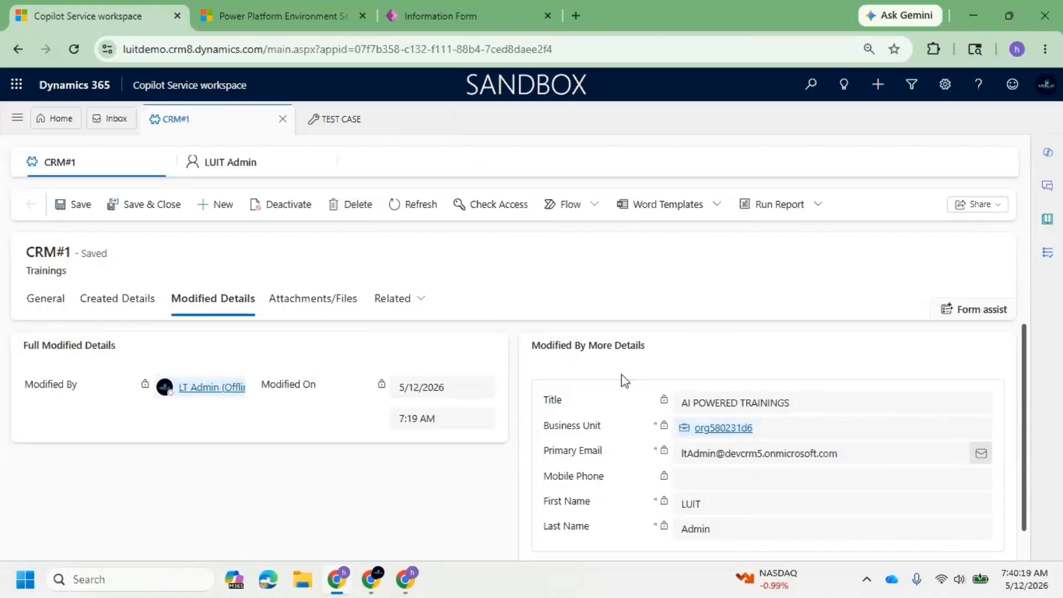
pyautogui.click(715, 483)
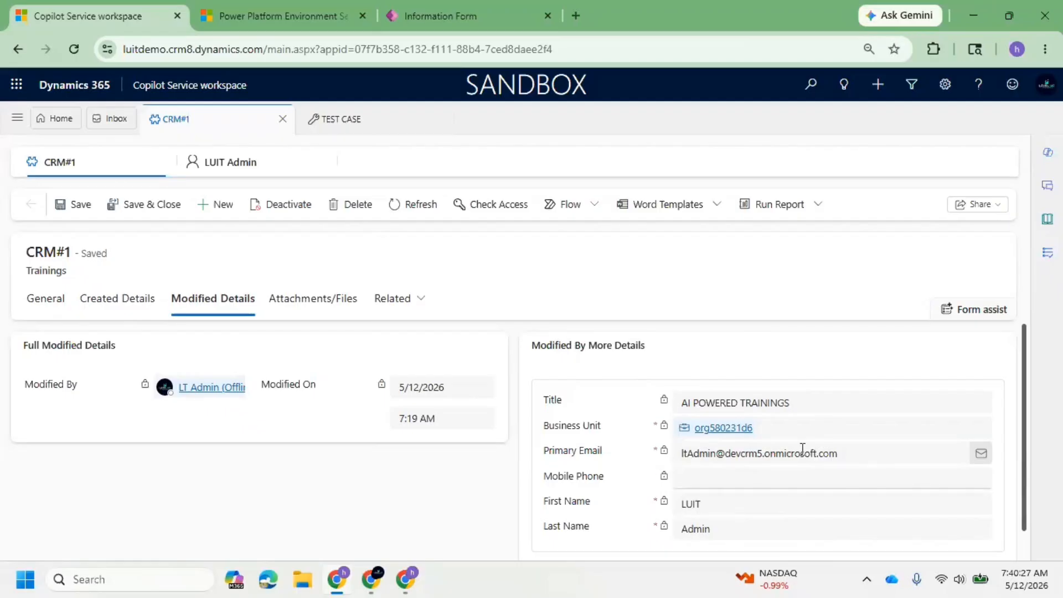
# Reopen the Modified By user's record, enter the mobile and main phone numbers, and save it.
pyautogui.click(203, 386)
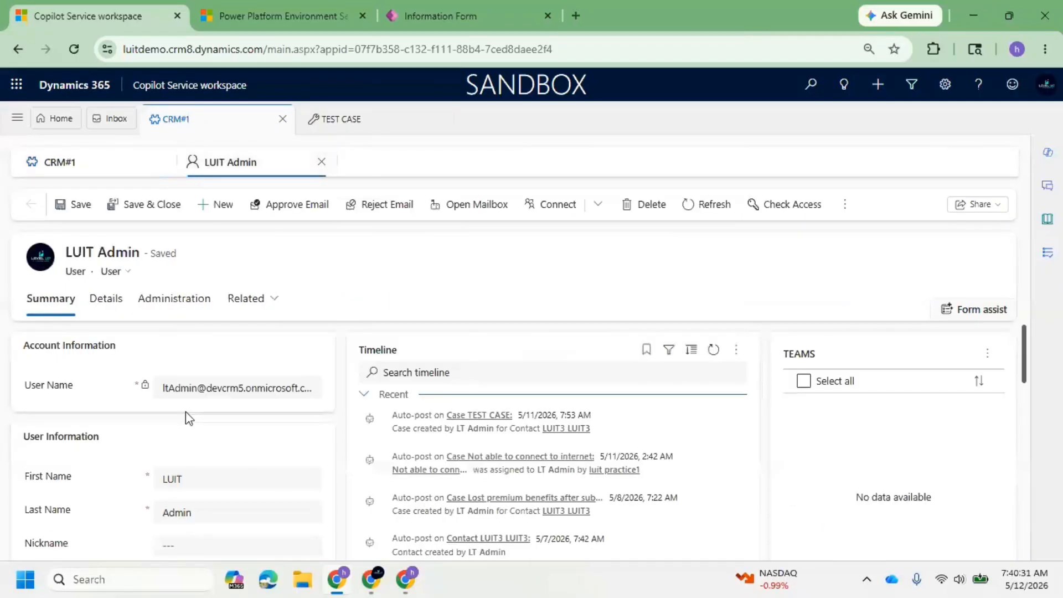
pyautogui.scroll(-5, 210, 458)
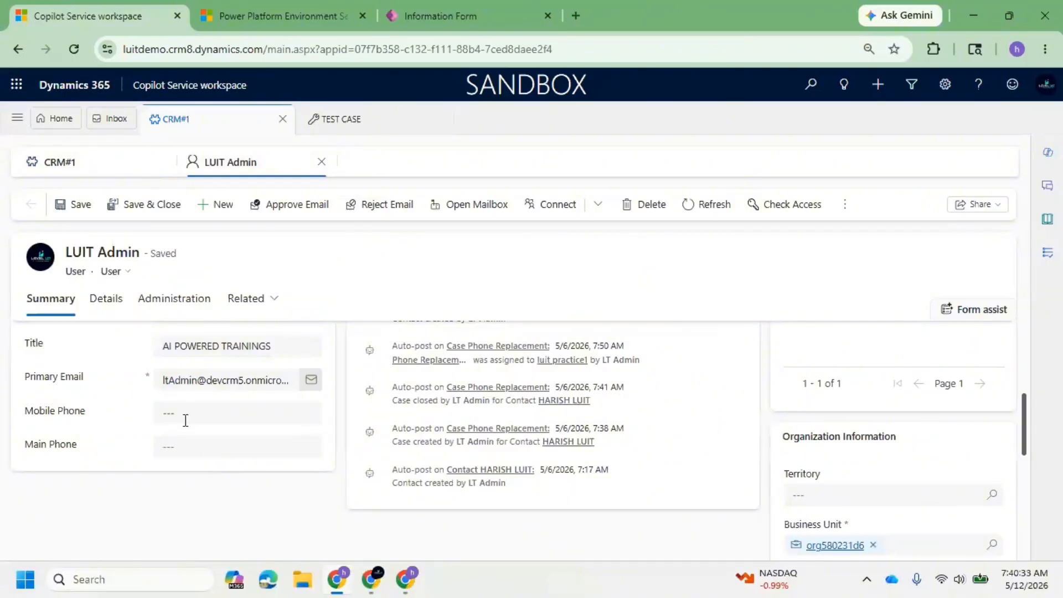
pyautogui.click(176, 415)
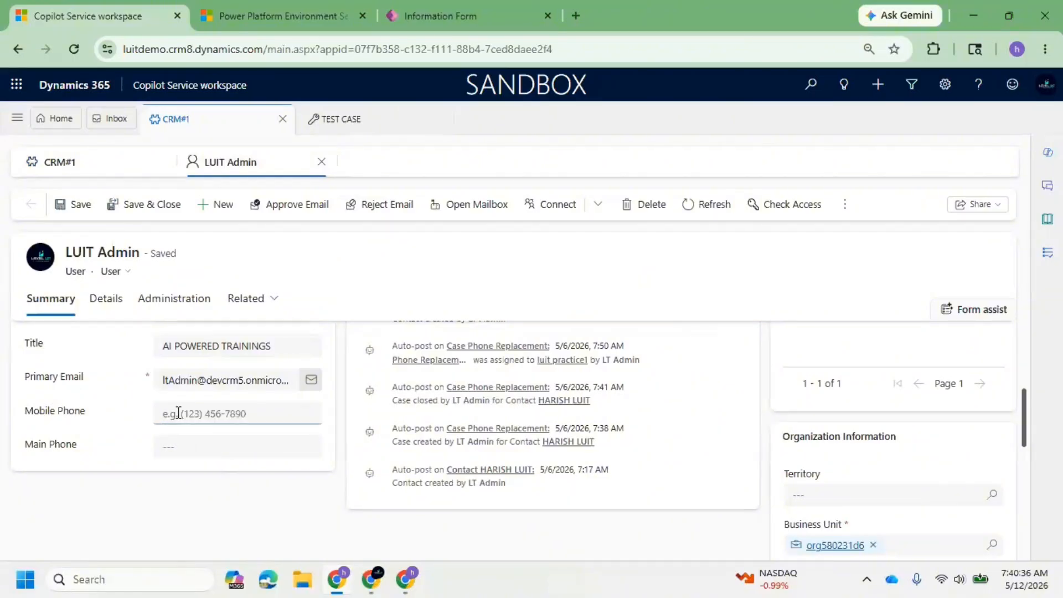
pyautogui.write('9876543210')
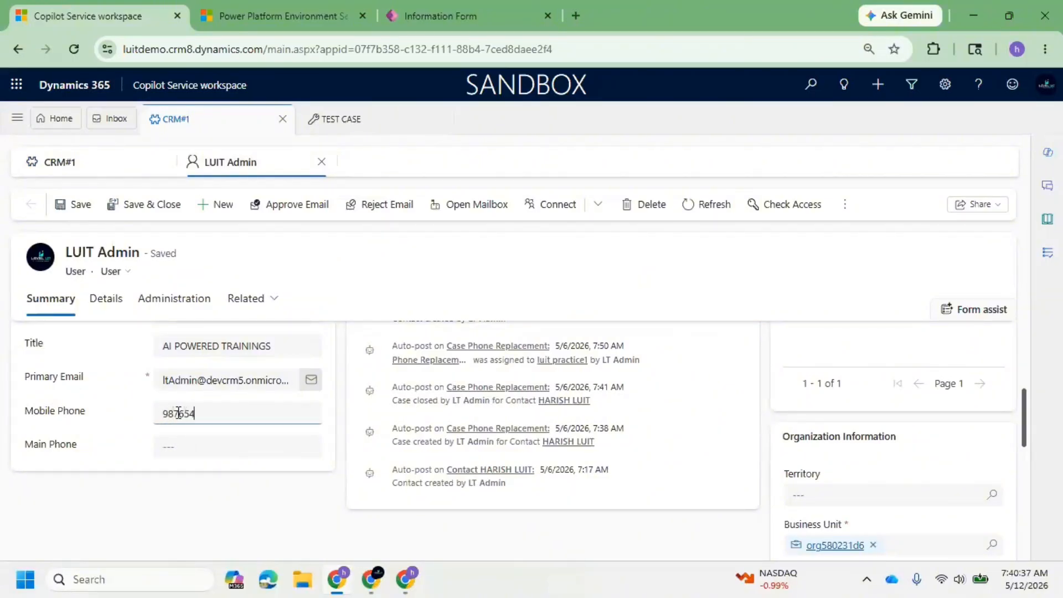
pyautogui.click(217, 441)
pyautogui.write('9876543210')
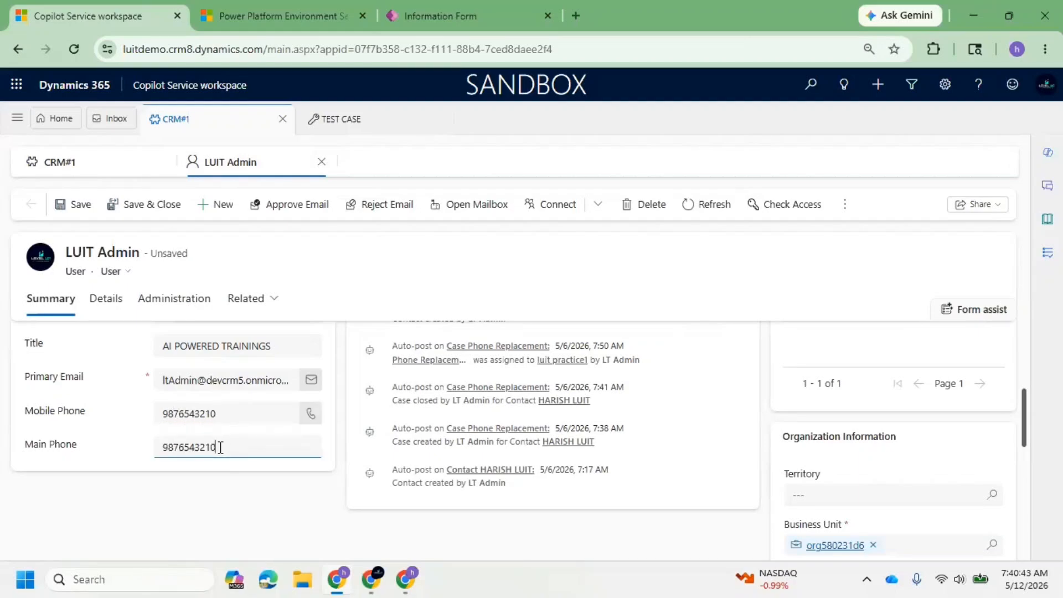
pyautogui.click(78, 204)
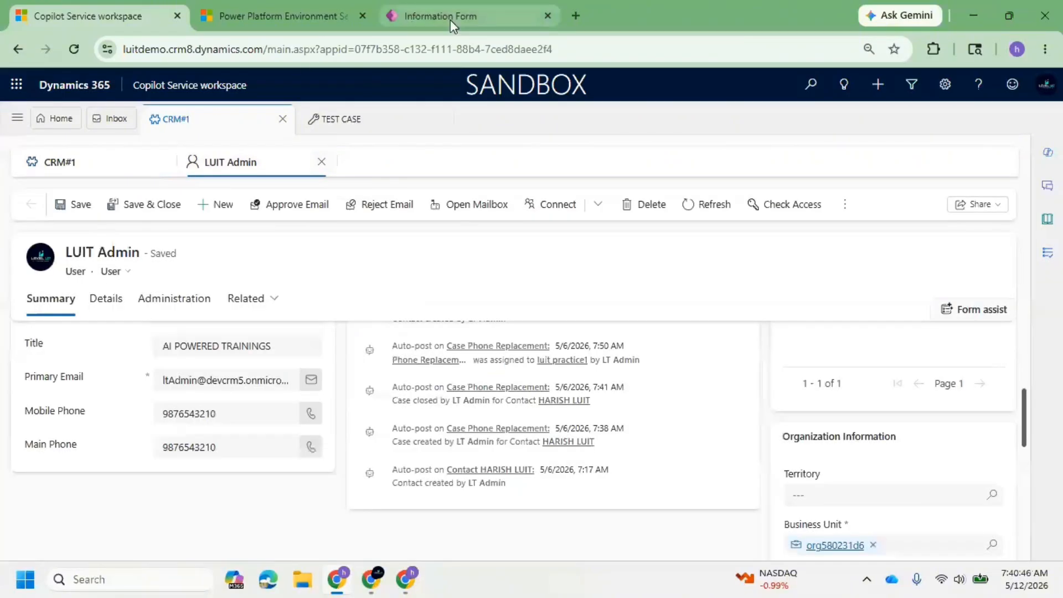
# Switch to the Power Apps form editor, add a 2-column tab to the Trainings form and open it.
pyautogui.click(450, 19)
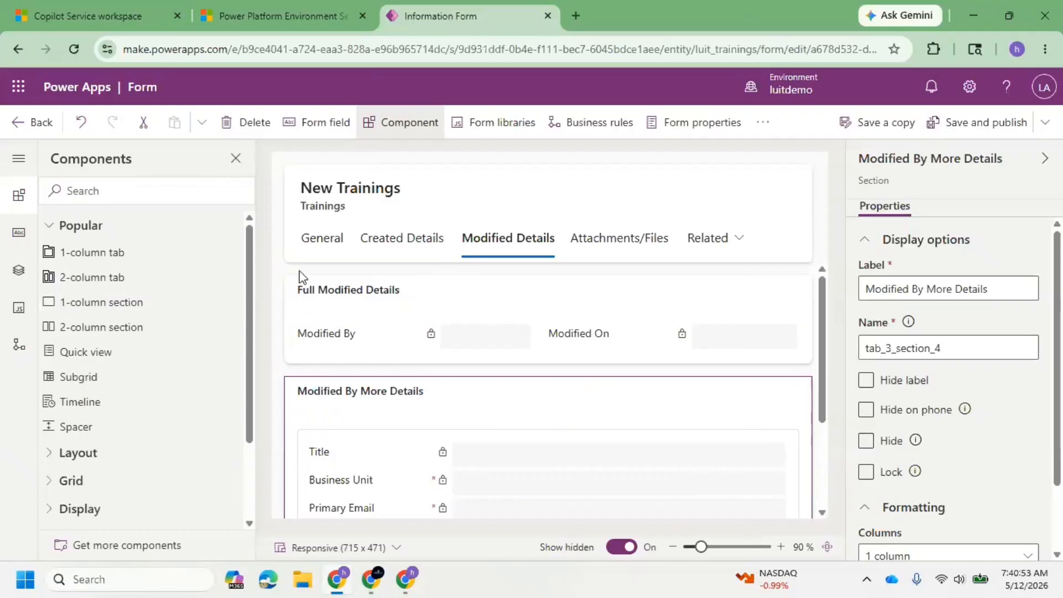
pyautogui.click(69, 280)
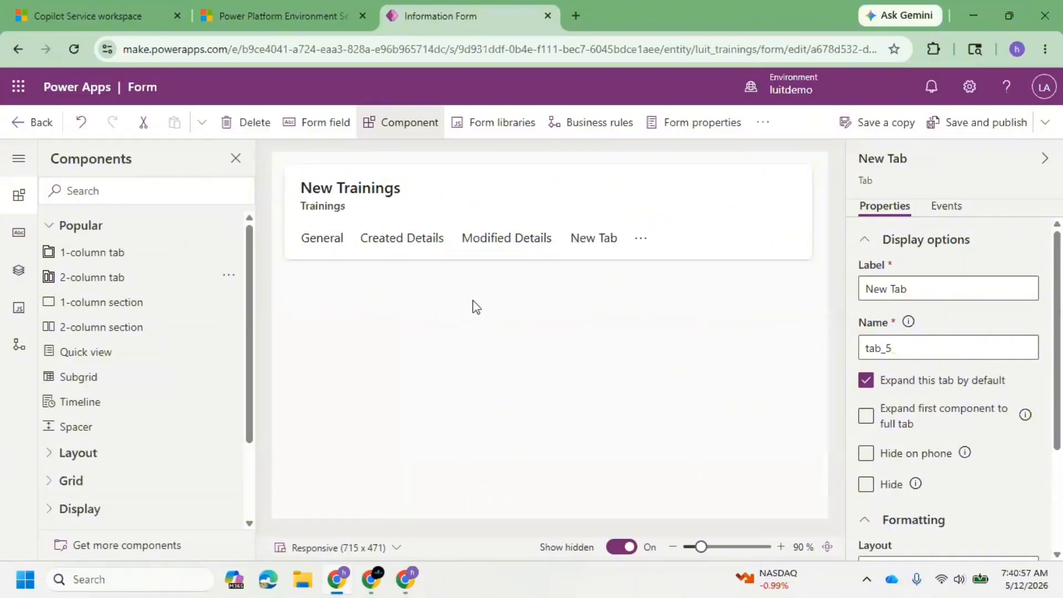
pyautogui.click(595, 241)
pyautogui.click(351, 305)
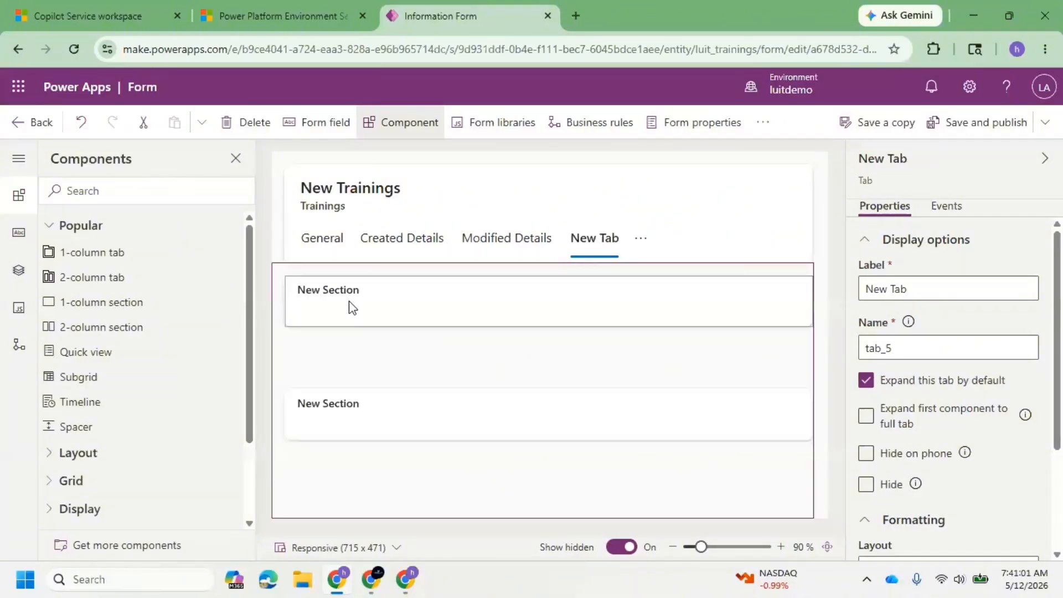
# Label the second section of the new 2-column tab Test 2 column.
pyautogui.click(396, 402)
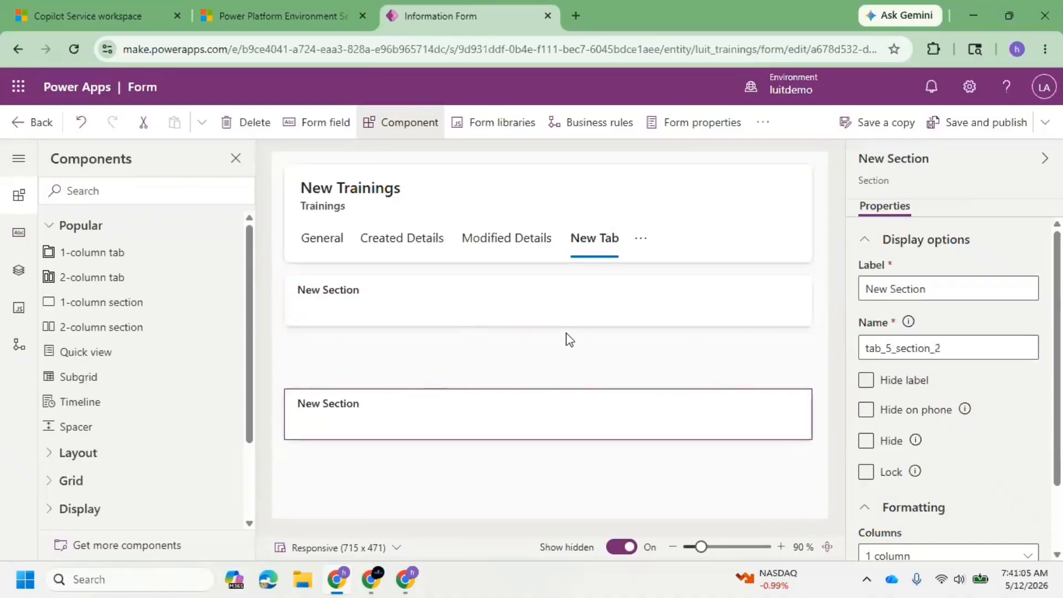
pyautogui.click(673, 547)
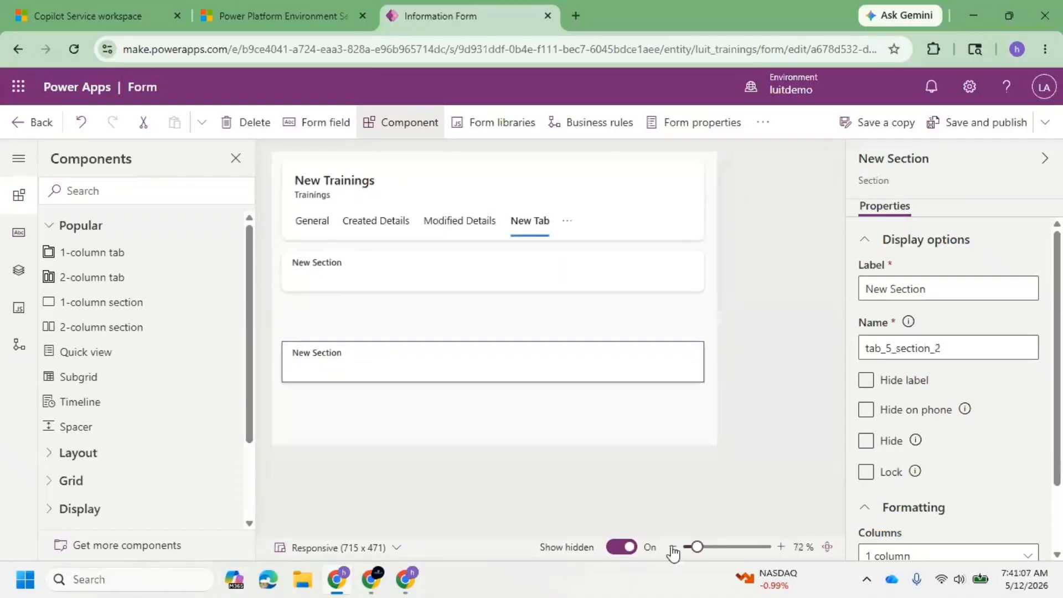
pyautogui.click(673, 547)
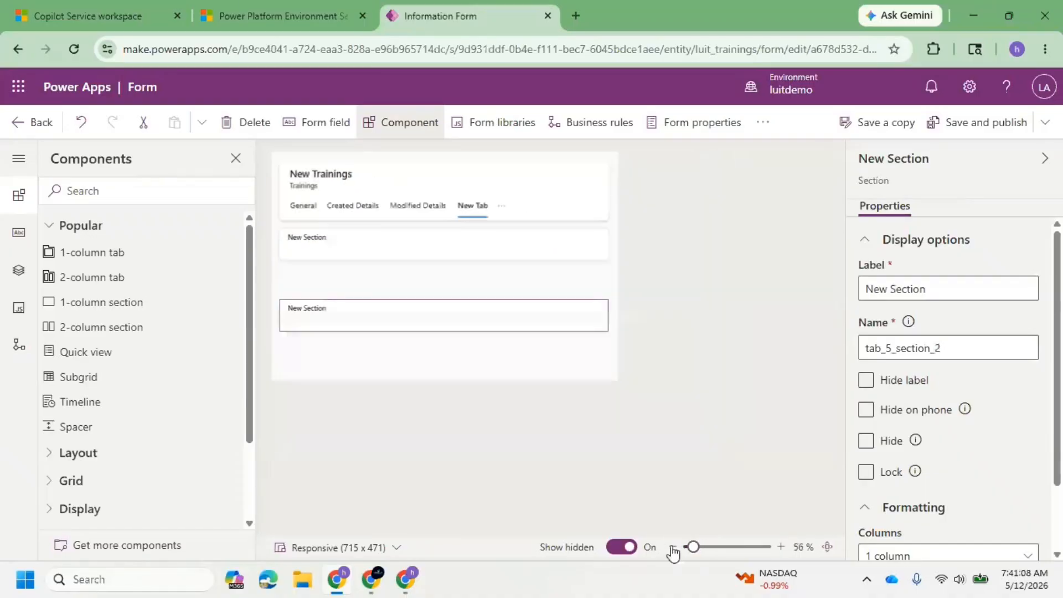
pyautogui.click(781, 547)
pyautogui.click(780, 547)
pyautogui.click(781, 547)
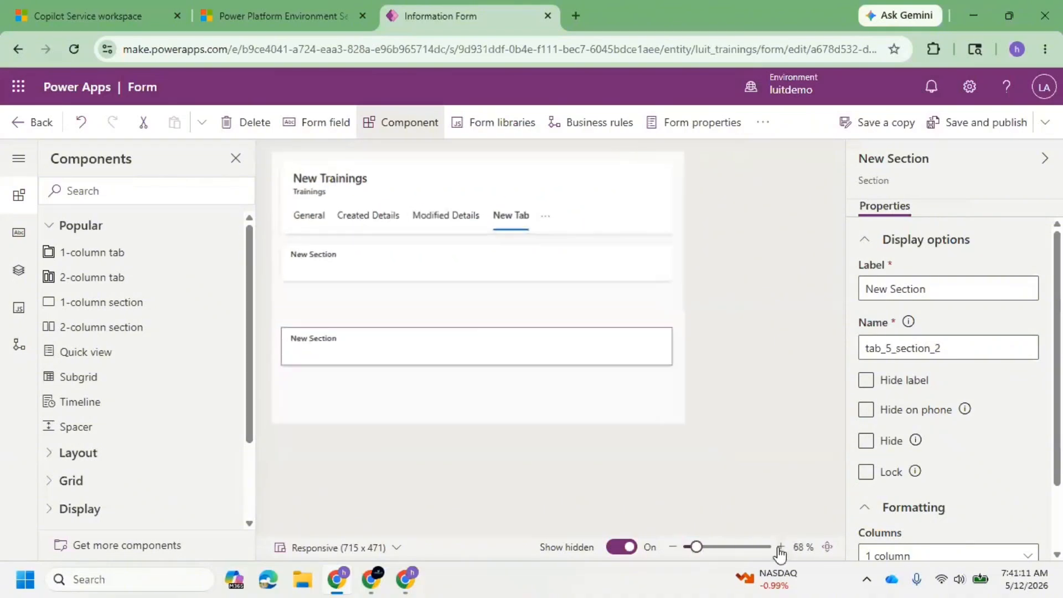
pyautogui.click(780, 547)
pyautogui.click(781, 547)
pyautogui.click(780, 548)
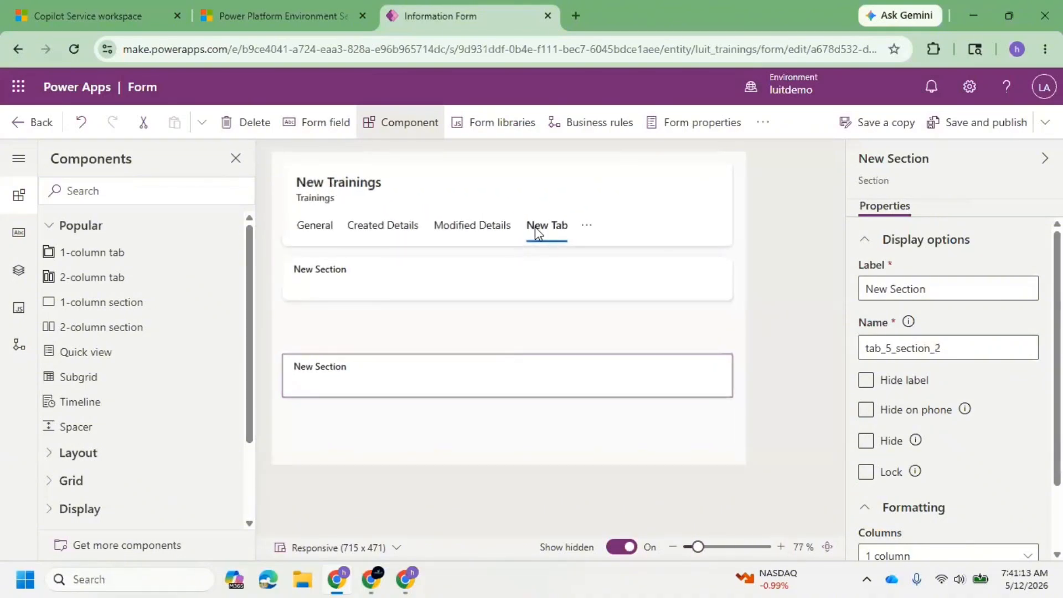
pyautogui.click(965, 287)
pyautogui.hotkey('ctrl', 'a')
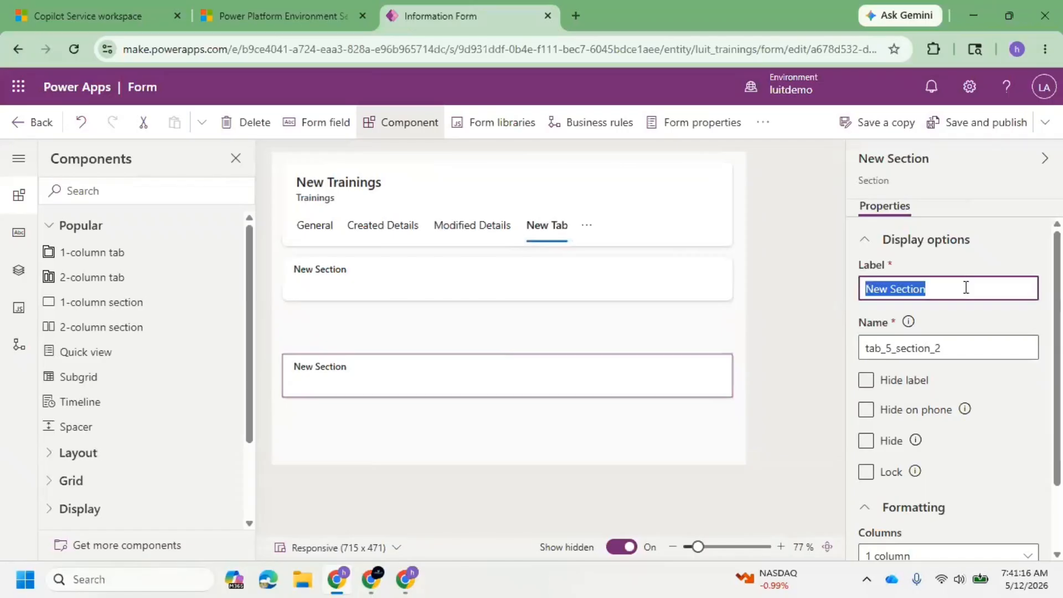
pyautogui.write('TEst')
pyautogui.press('BackSpace')
pyautogui.press('BackSpace')
pyautogui.press('BackSpace')
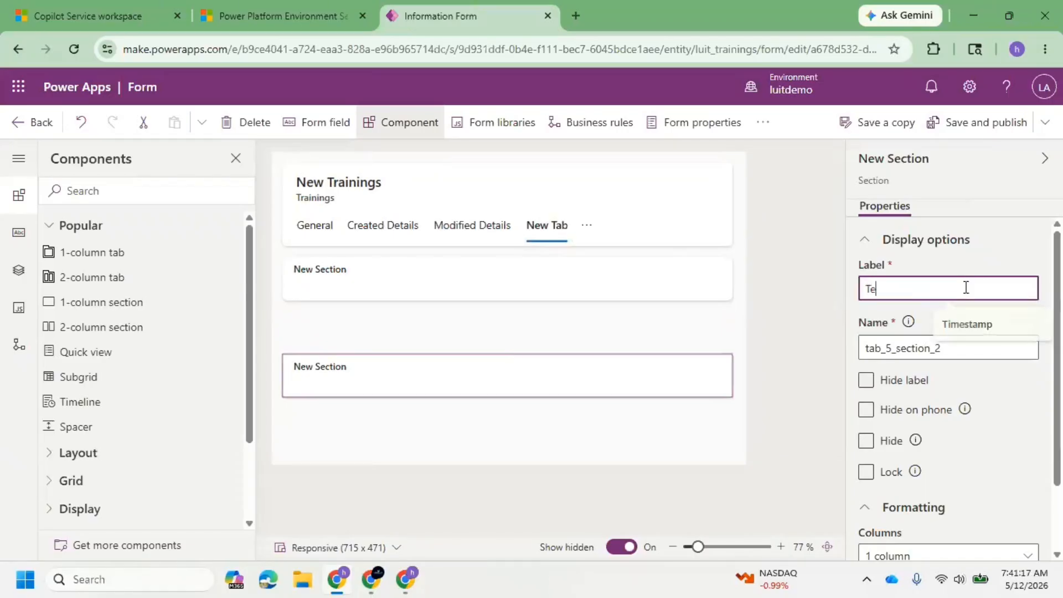
pyautogui.write('est 2 column')
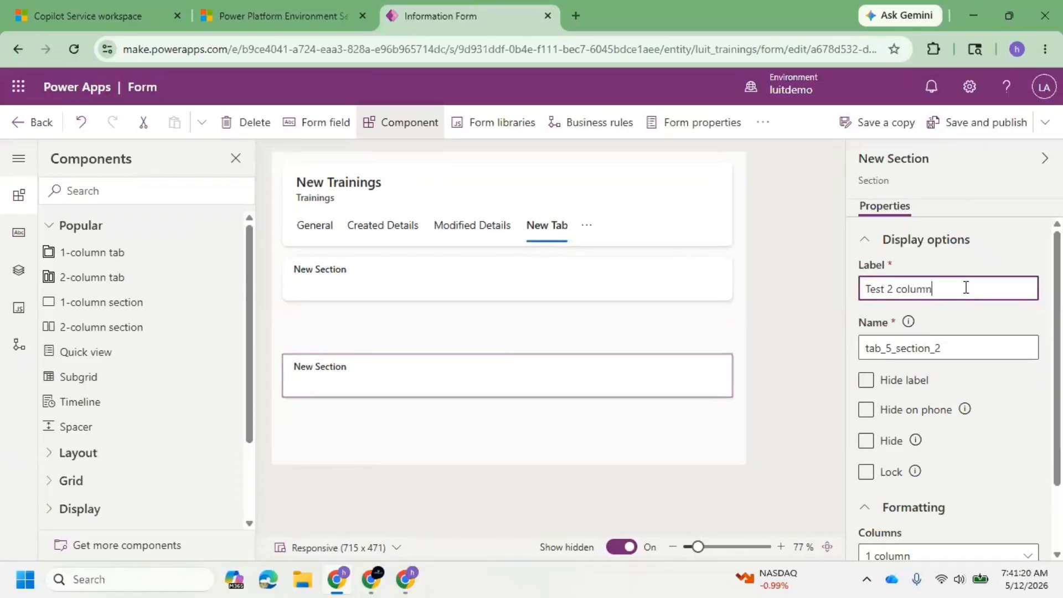
# Label the new tab's first section 1 and its second section 2, and save and publish the form.
pyautogui.click(367, 277)
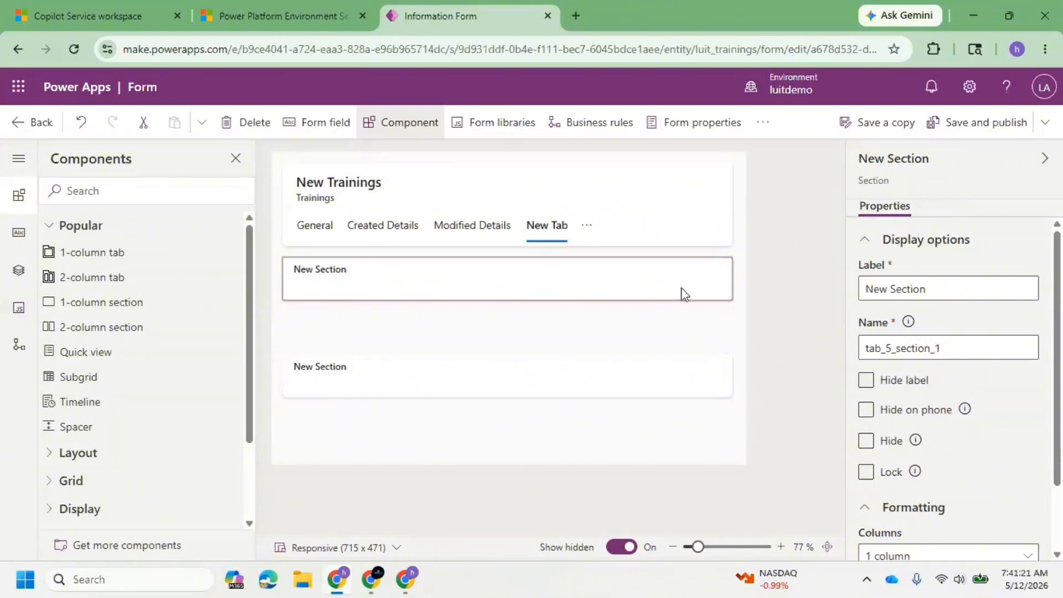
pyautogui.tripleClick(962, 289)
pyautogui.write('1')
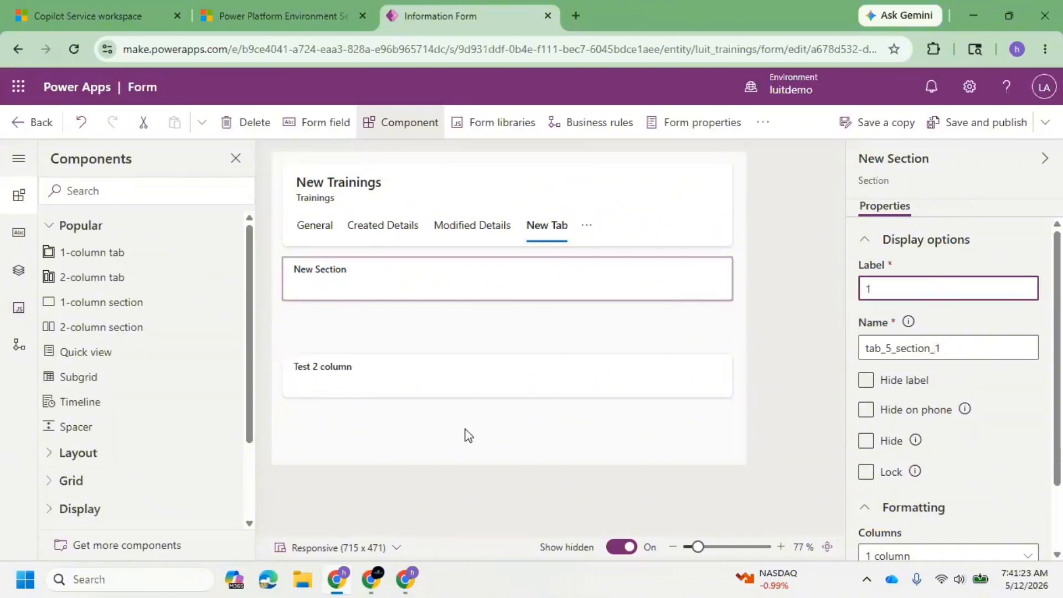
pyautogui.click(392, 355)
pyautogui.click(399, 372)
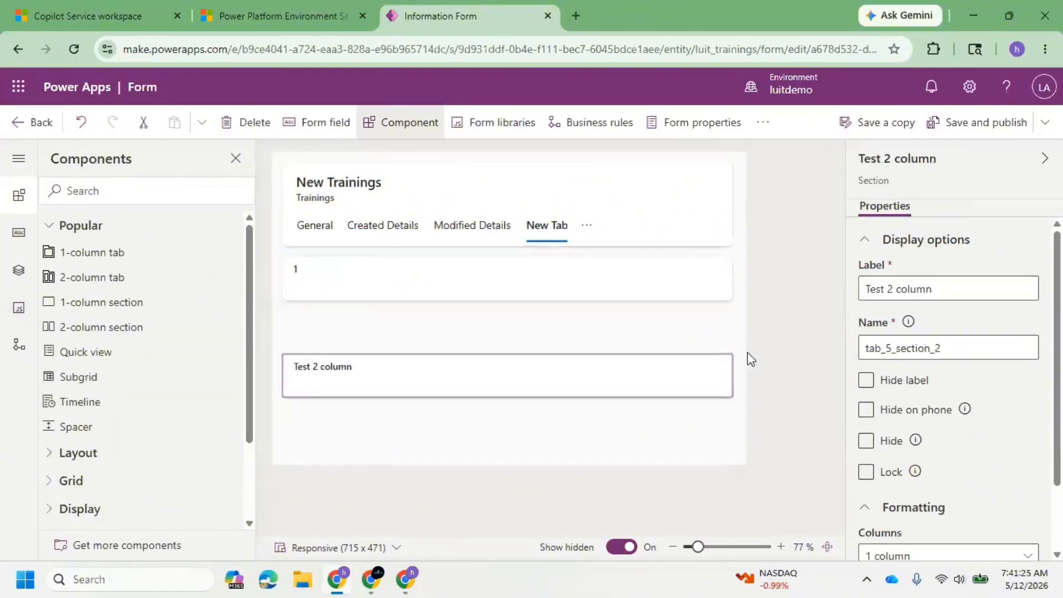
pyautogui.tripleClick(947, 287)
pyautogui.write('2')
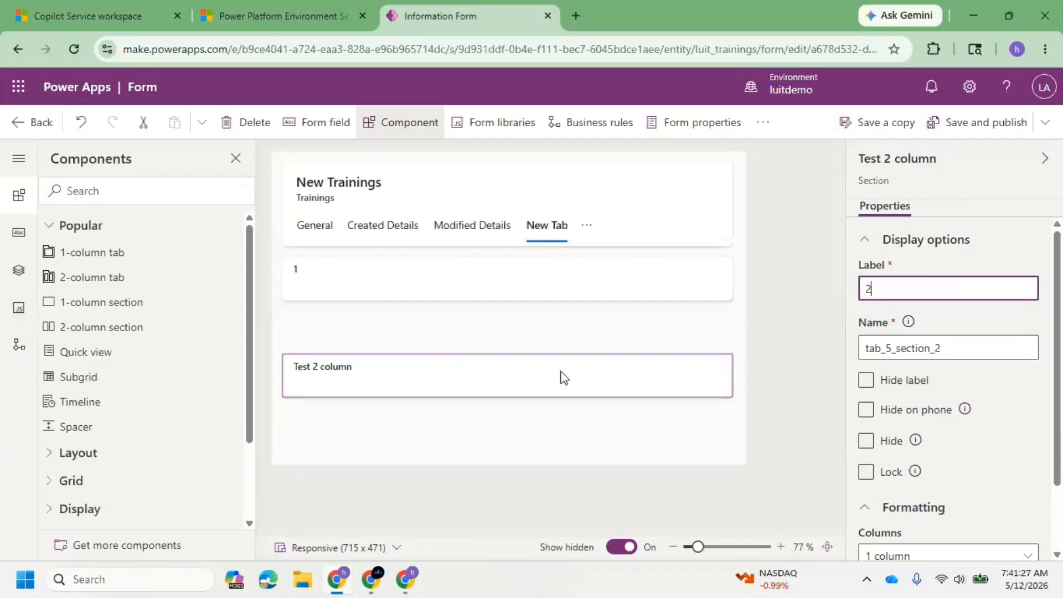
pyautogui.click(500, 434)
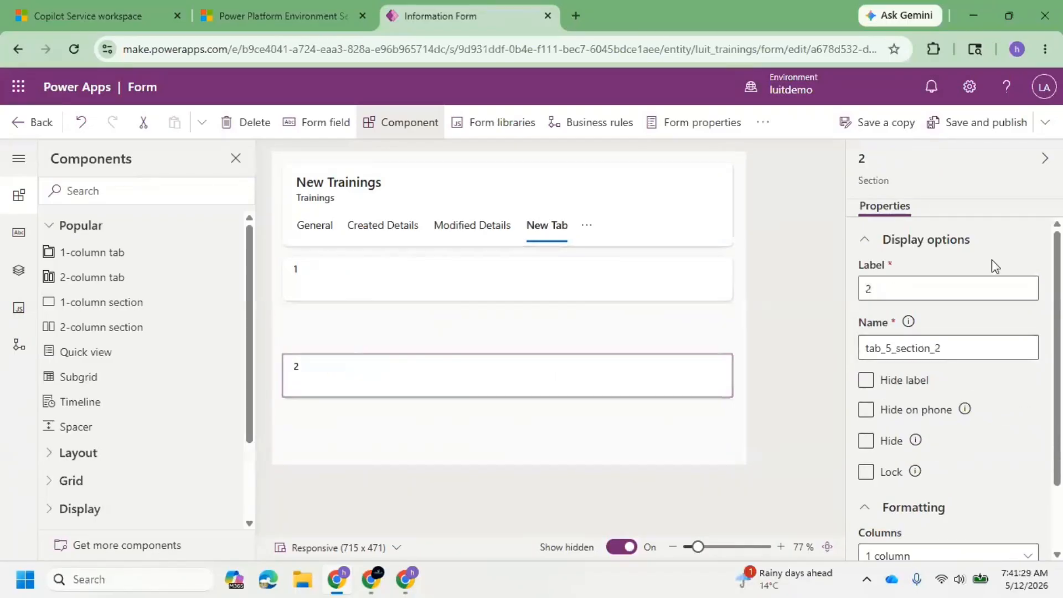
pyautogui.click(997, 122)
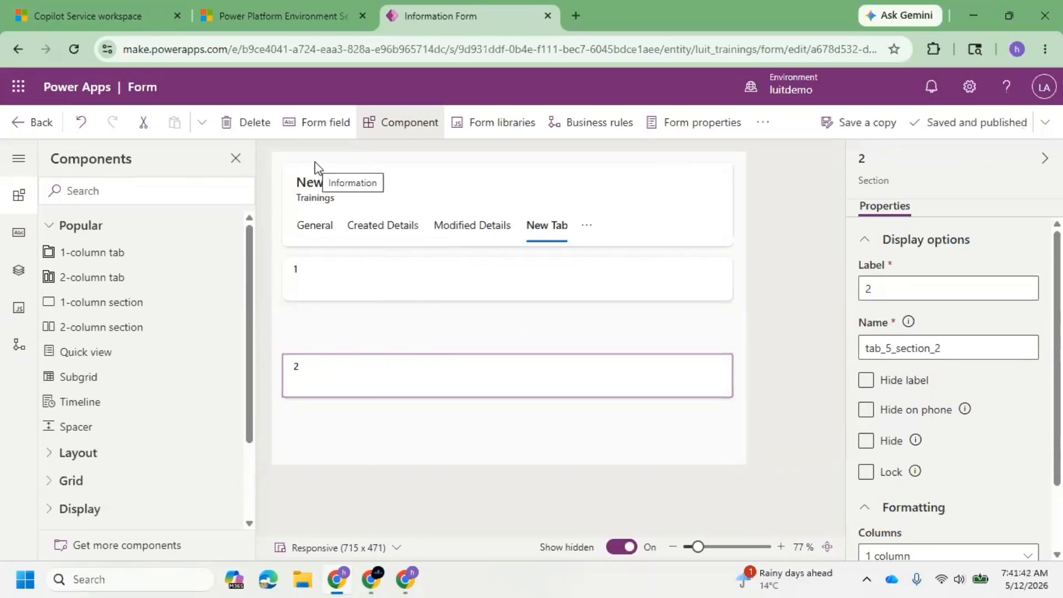
# Switch to Copilot Service workspace, close the user record and the TEST CASE session, and return to the CRM#1 record.
pyautogui.click(339, 295)
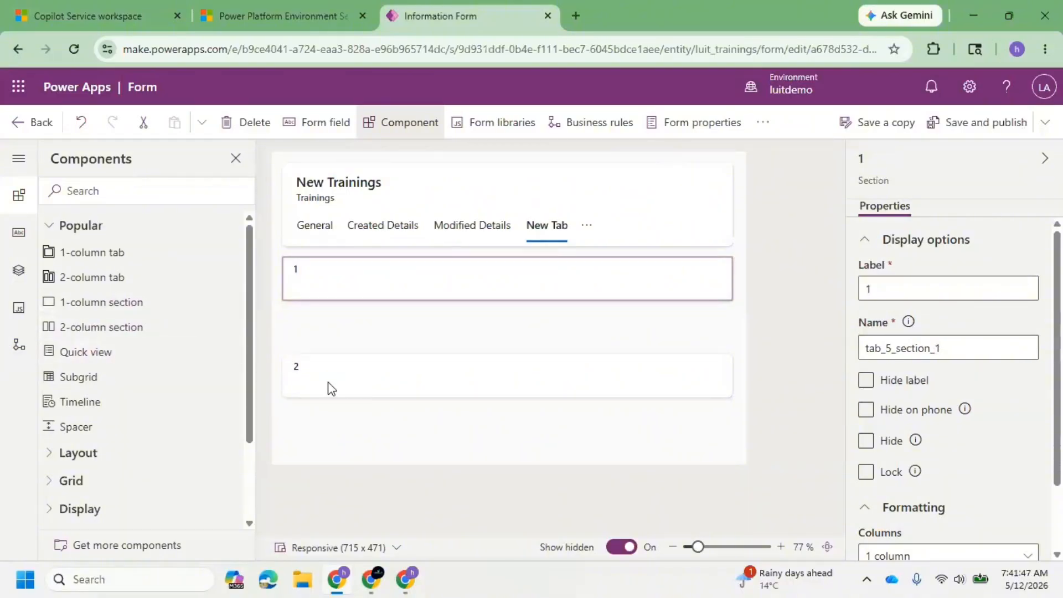
pyautogui.click(94, 16)
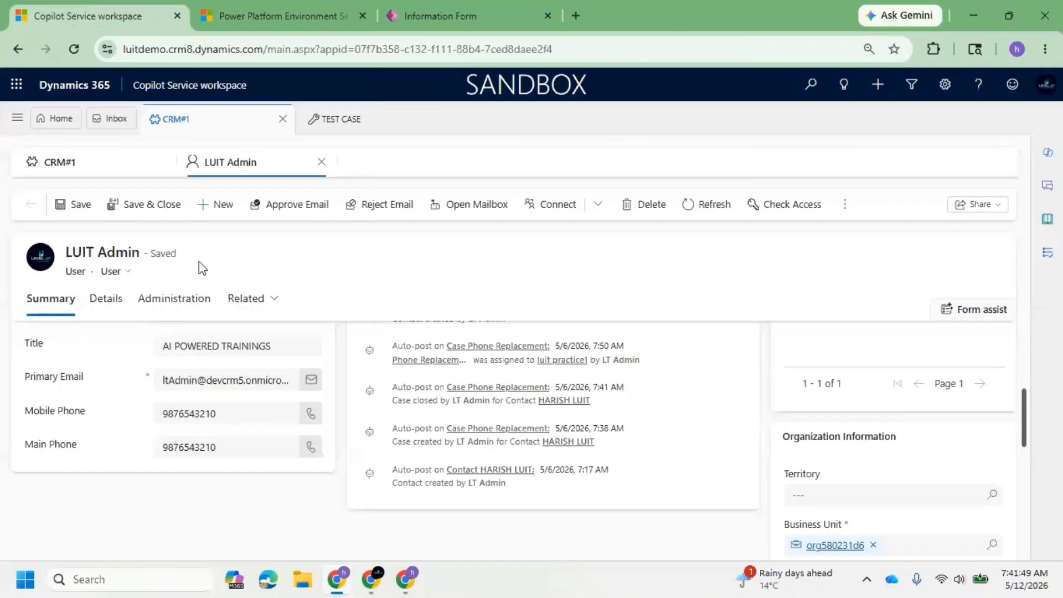
pyautogui.click(321, 162)
pyautogui.click(427, 127)
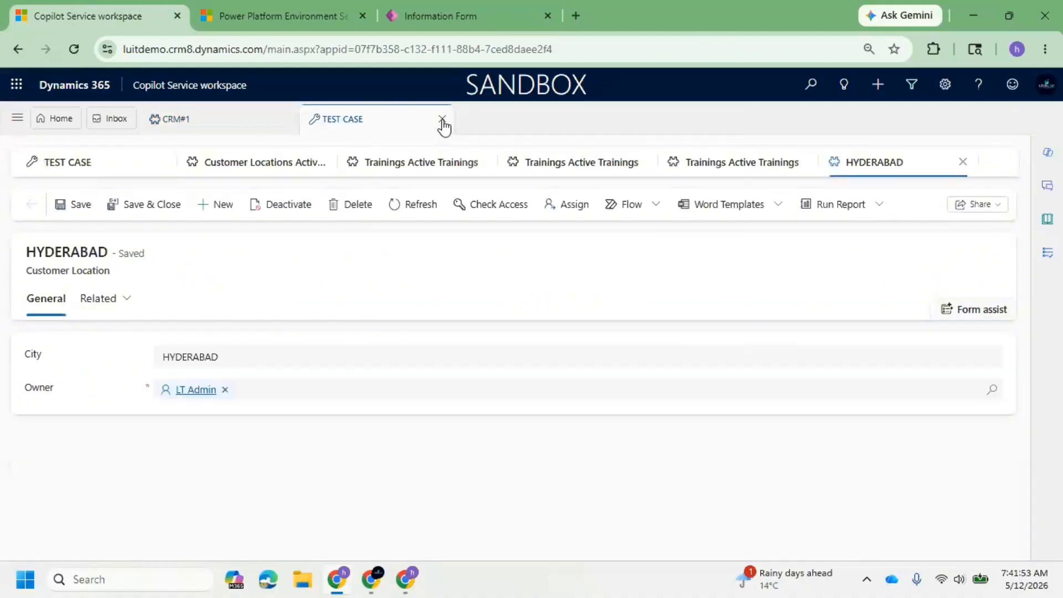
pyautogui.click(442, 120)
pyautogui.click(176, 121)
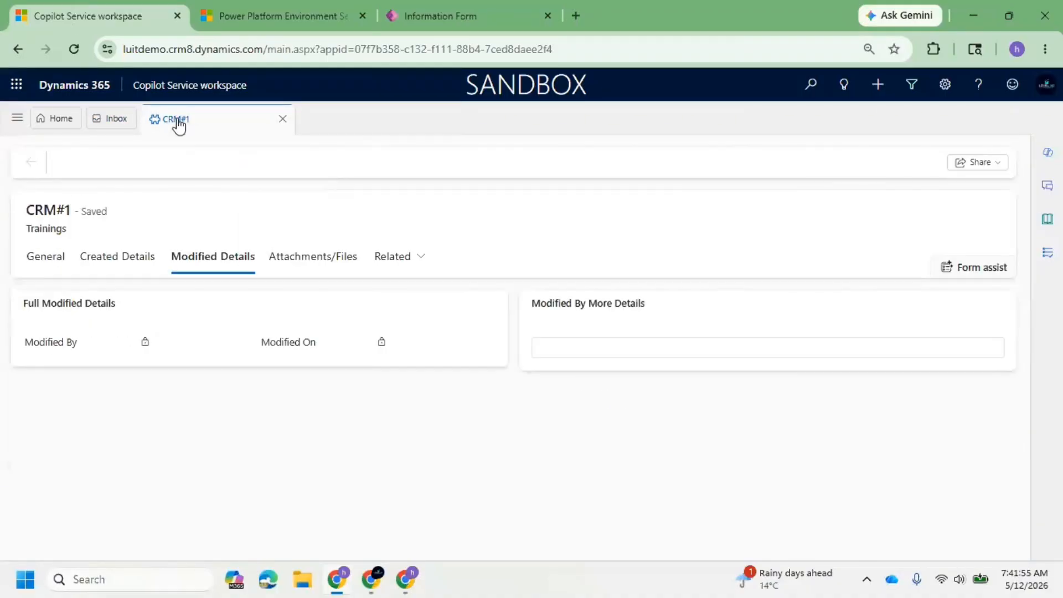
# Empty the cache and hard reload the workspace, and examine the CRM#1 record's New Tab.
pyautogui.rightClick(75, 51)
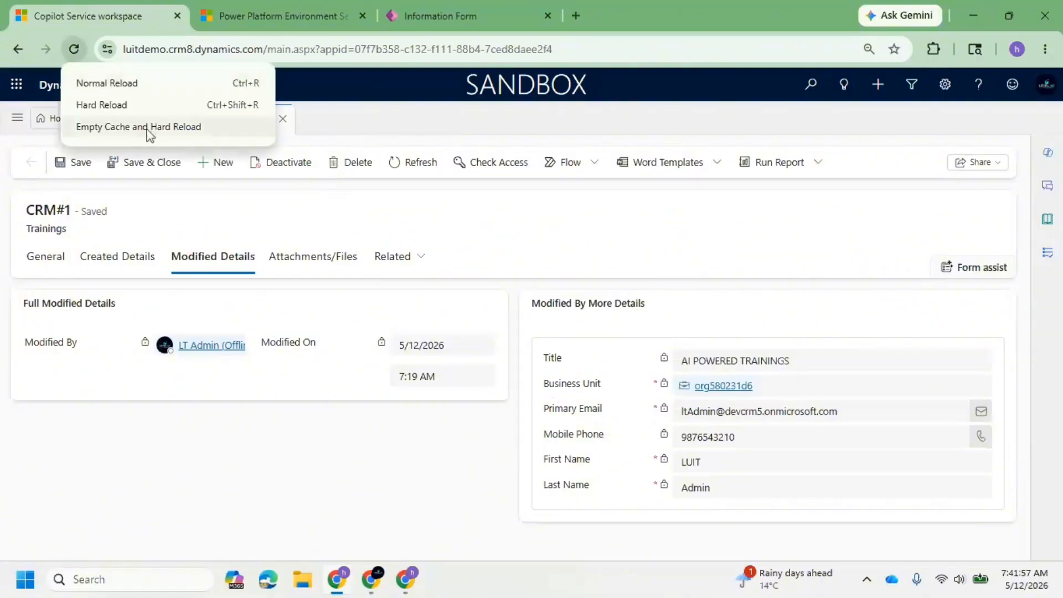
pyautogui.click(147, 132)
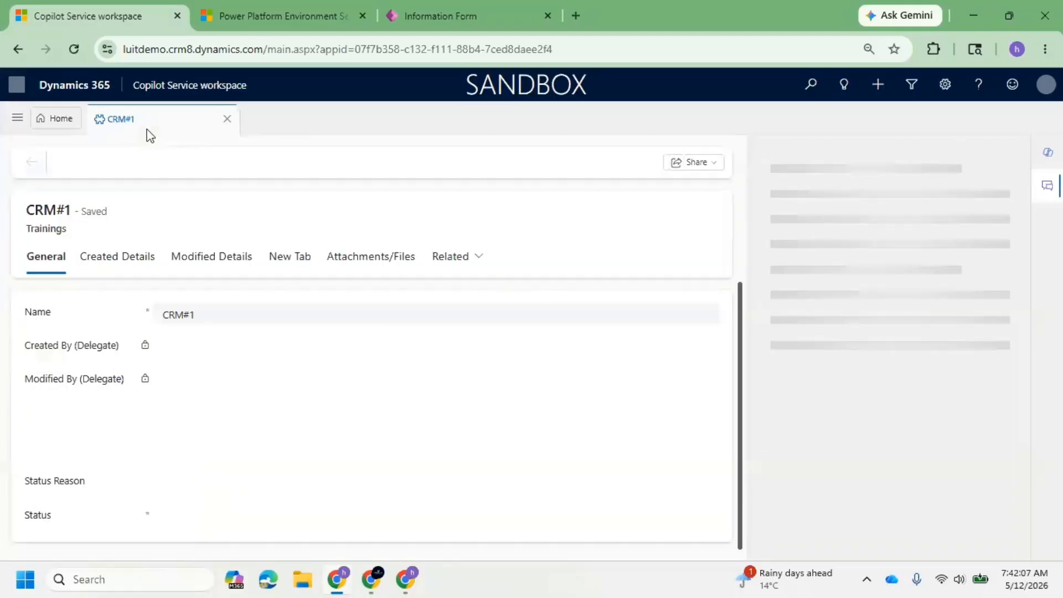
pyautogui.click(289, 259)
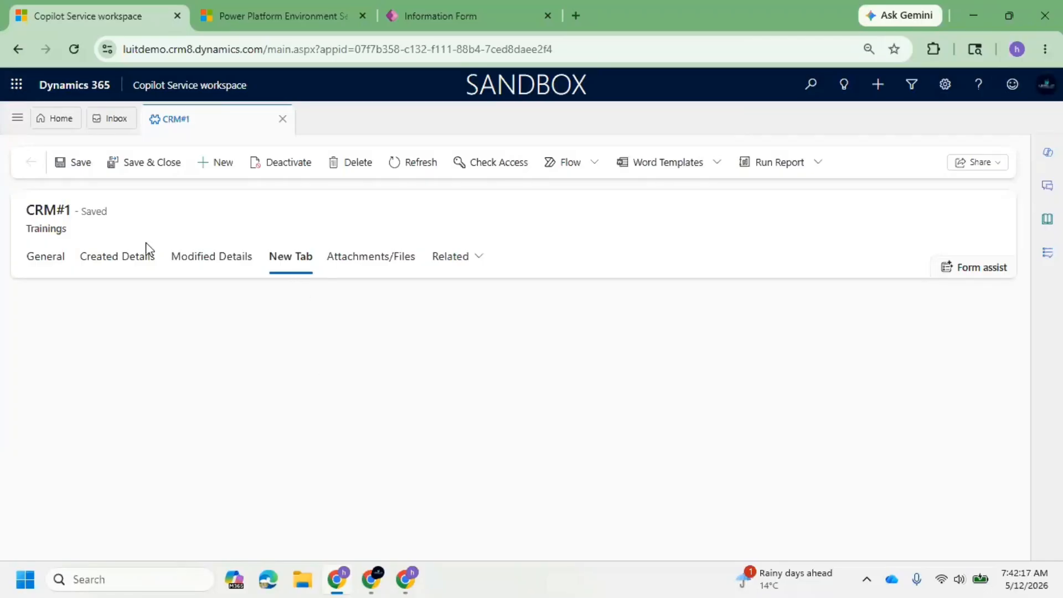
# Switch to the Power Apps form editor and move Created By (Delegate) from the General tab into section 1 of New Tab.
pyautogui.click(418, 10)
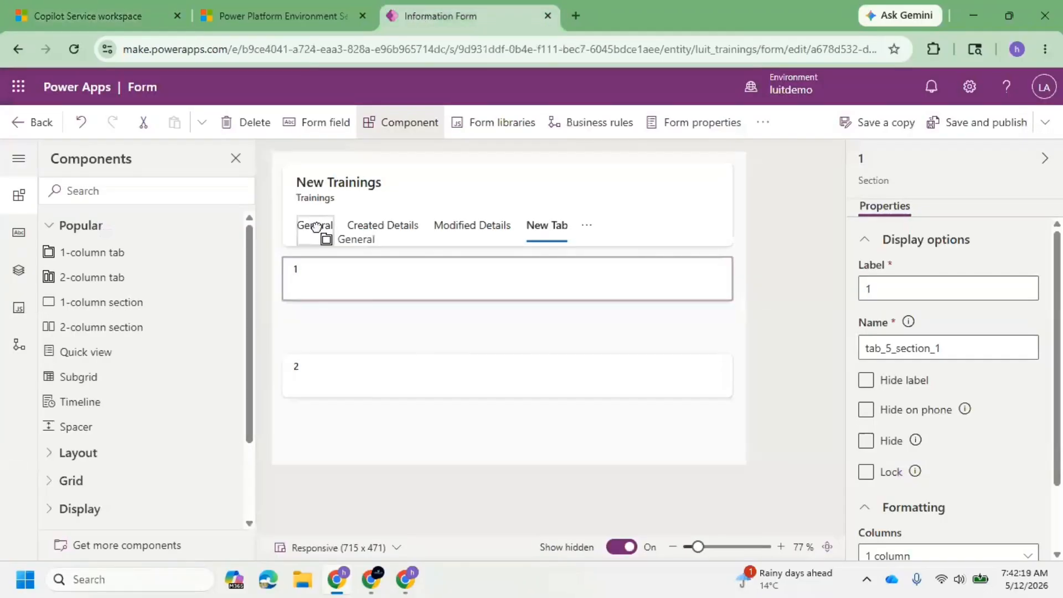
pyautogui.click(322, 235)
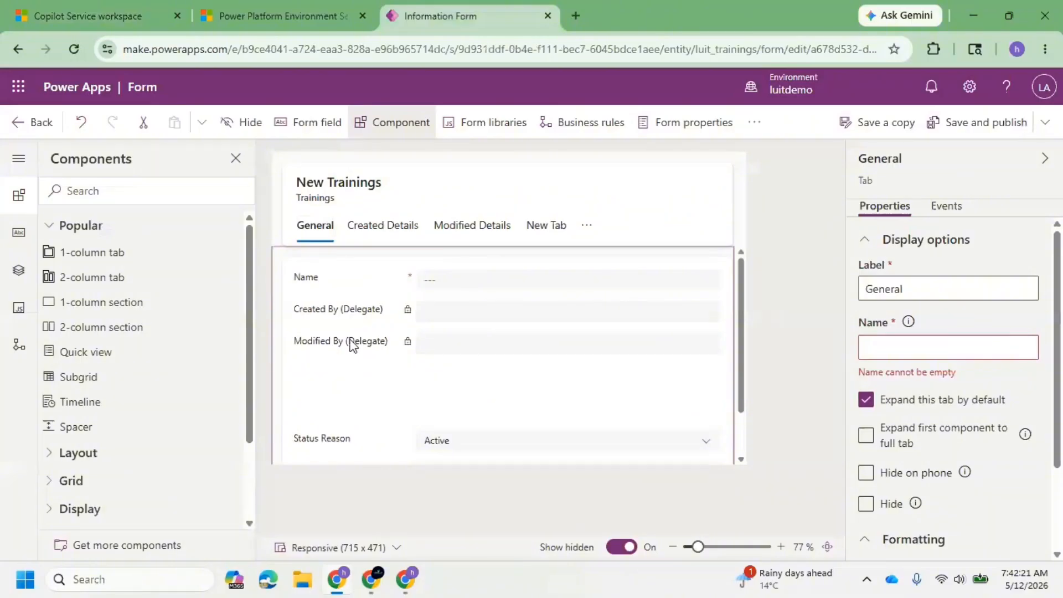
pyautogui.scroll(-2, 351, 344)
pyautogui.scroll(2, 360, 359)
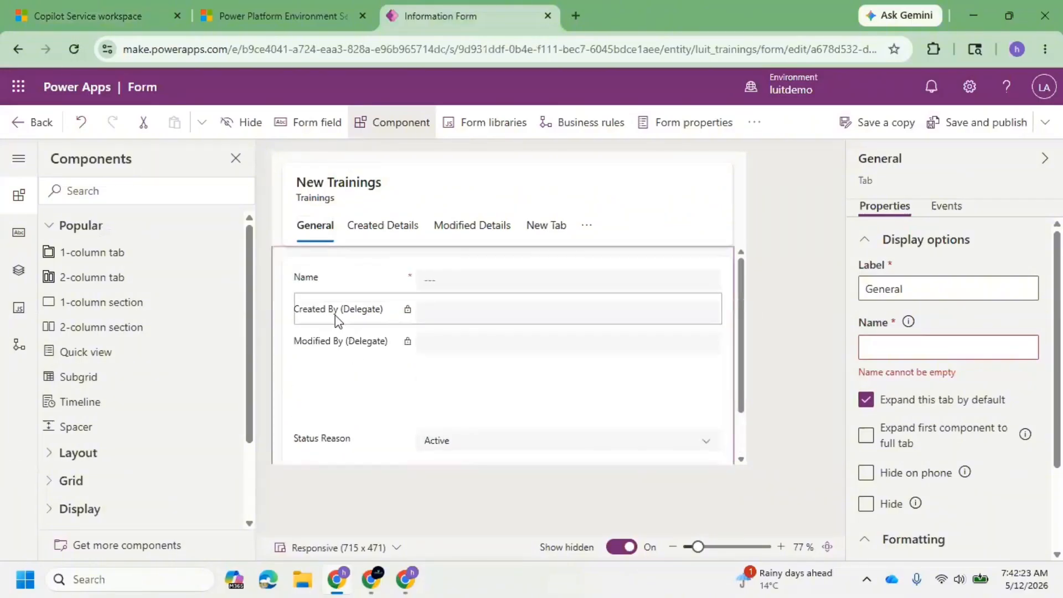
pyautogui.moveTo(335, 315); pyautogui.dragTo(401, 267)
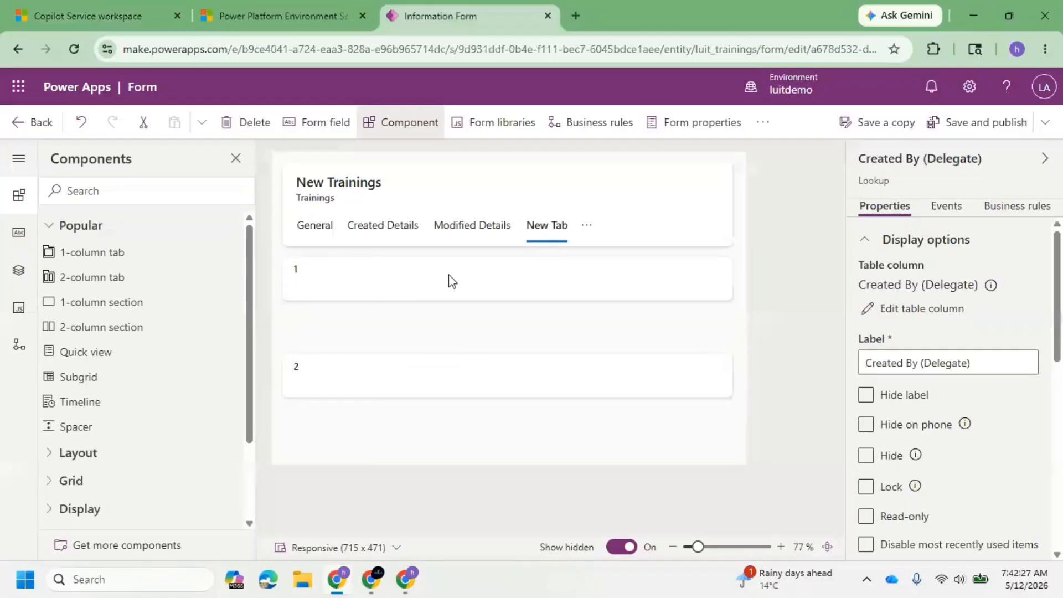
# Move Modified By (Delegate) from the General tab into section 1 of New Tab, under Created By (Delegate).
pyautogui.click(316, 226)
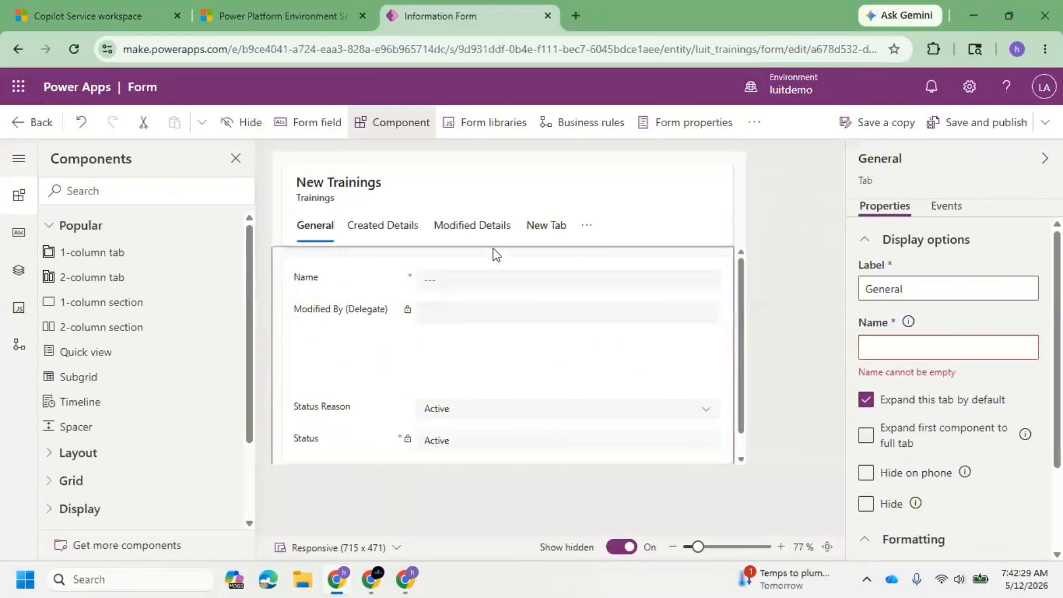
pyautogui.click(534, 225)
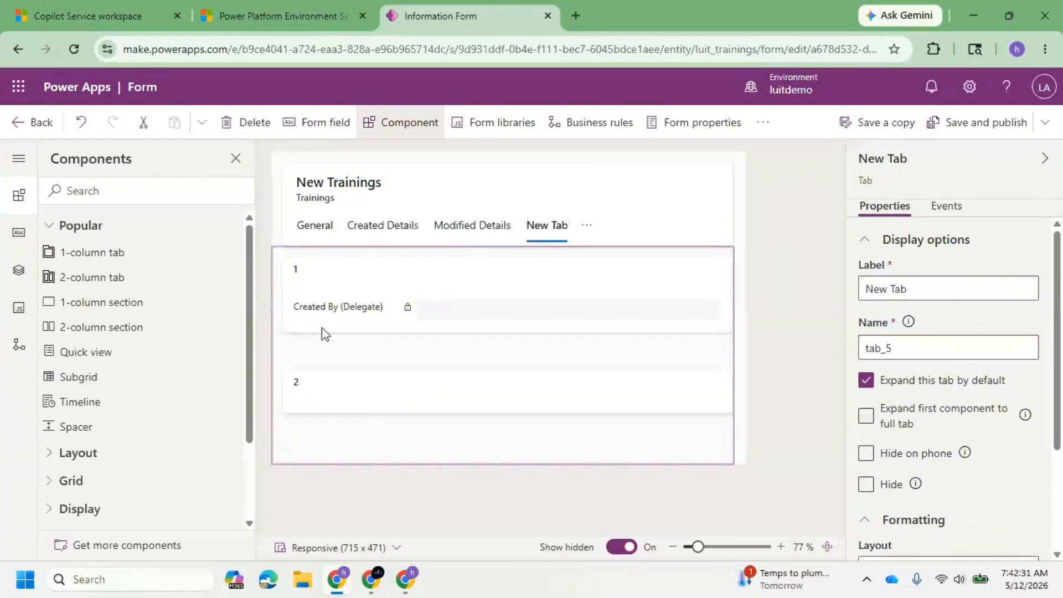
pyautogui.click(311, 229)
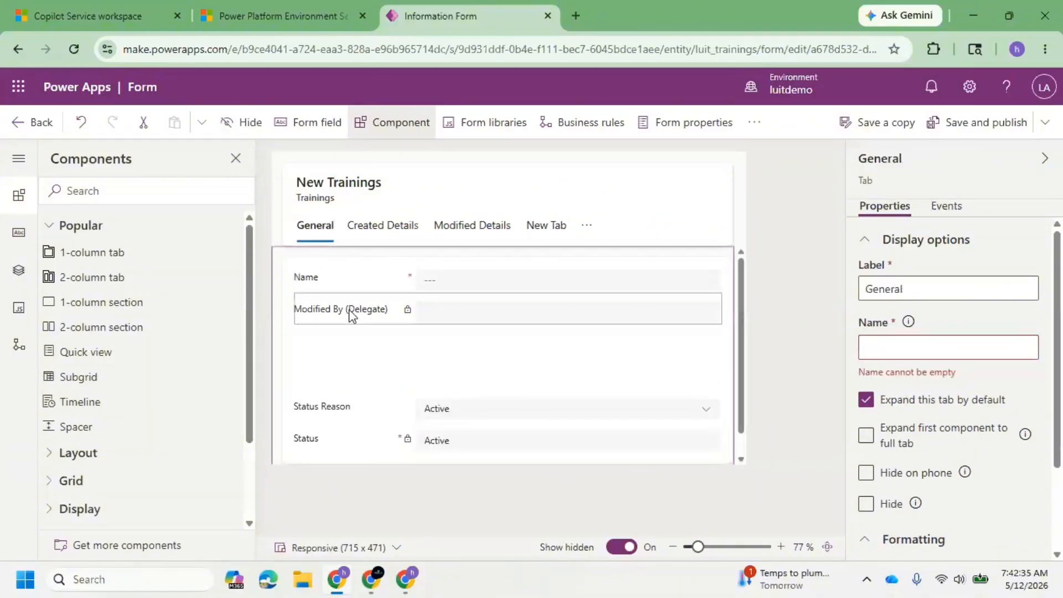
pyautogui.moveTo(348, 310); pyautogui.dragTo(384, 261)
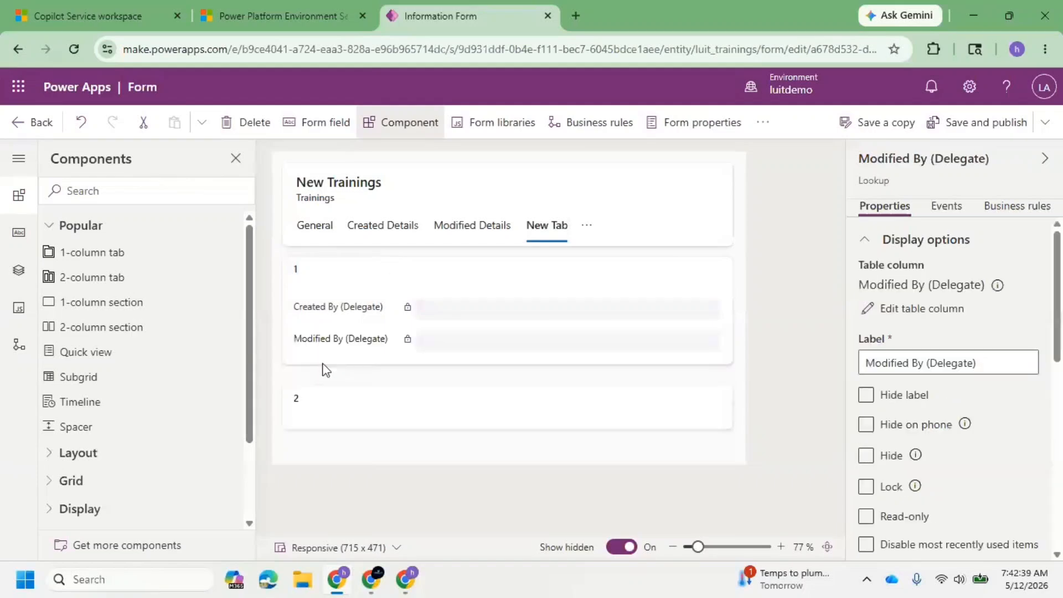
# Add a 2-column section below section 1, delete it, and add another 2-column section below section 2.
pyautogui.click(119, 328)
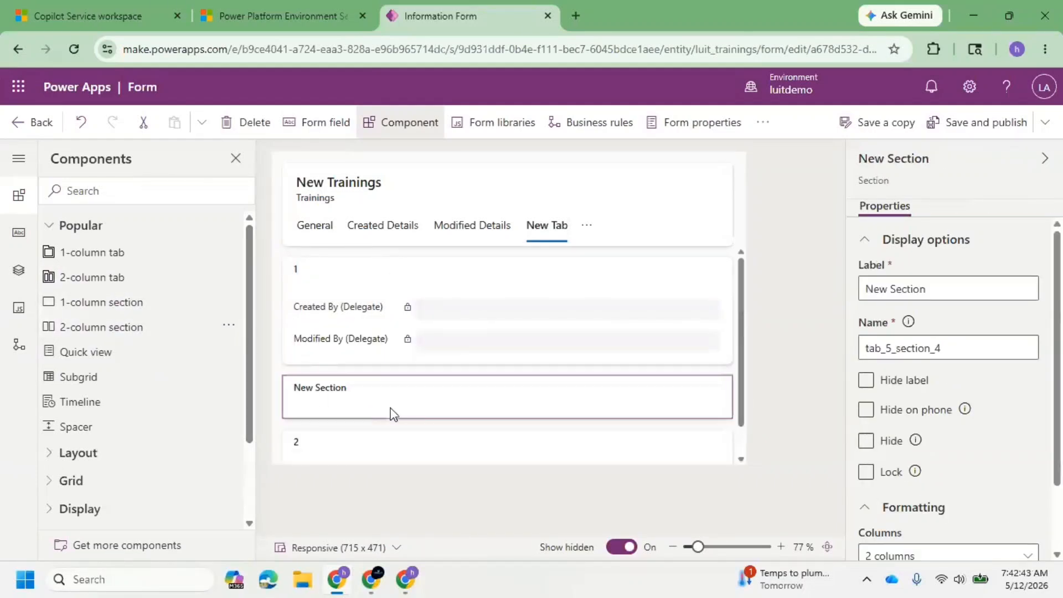
pyautogui.press('Delete')
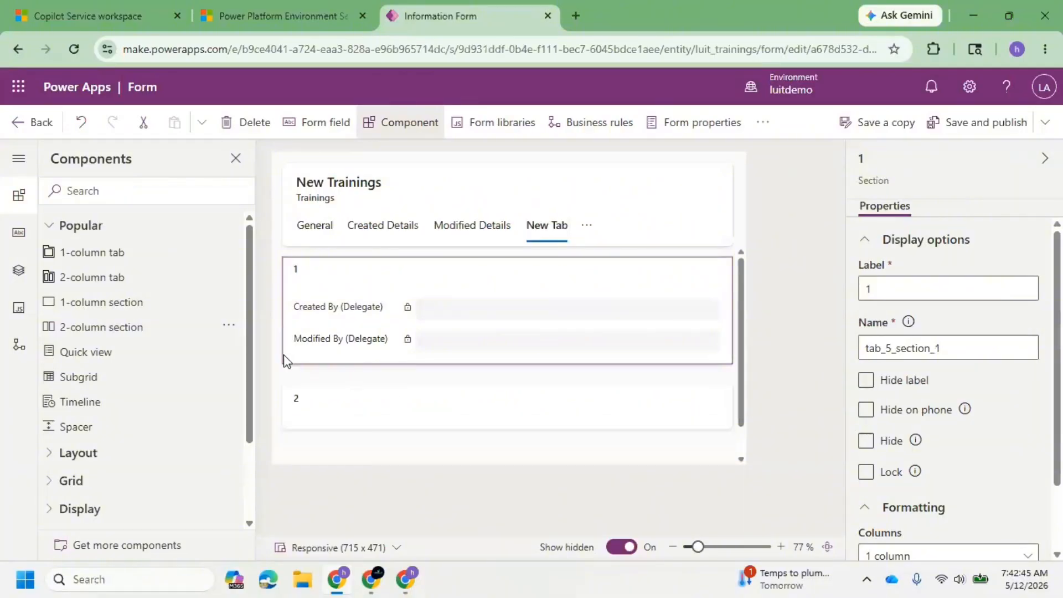
pyautogui.click(354, 417)
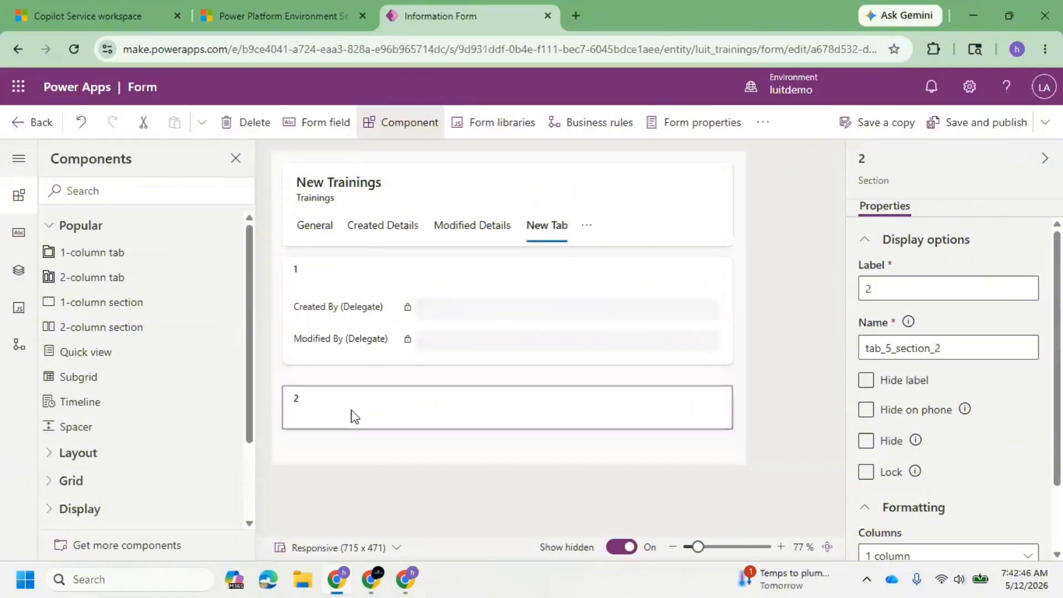
pyautogui.click(122, 333)
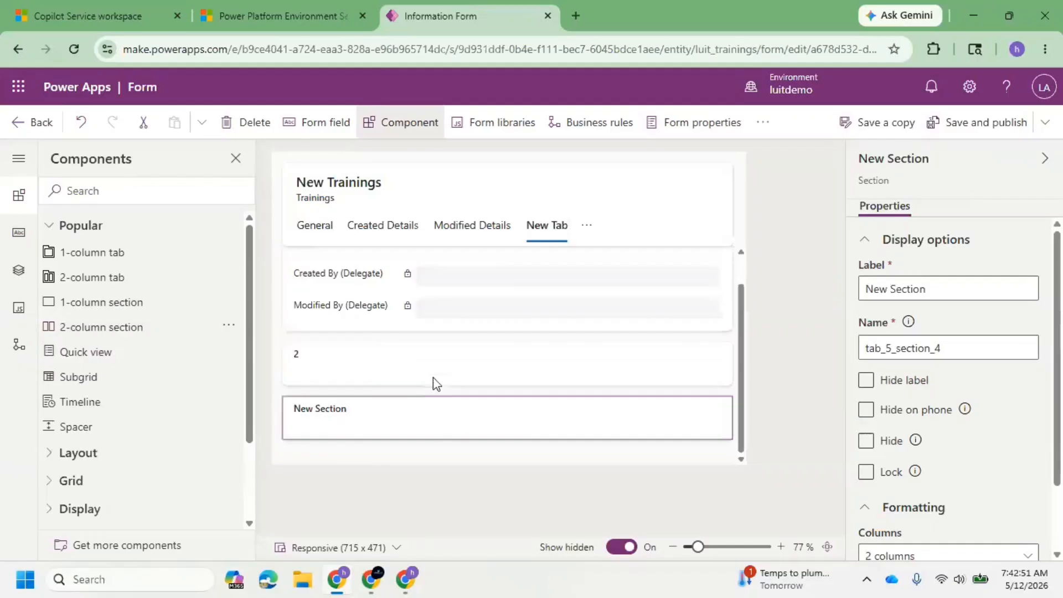
pyautogui.moveTo(390, 424); pyautogui.dragTo(390, 373)
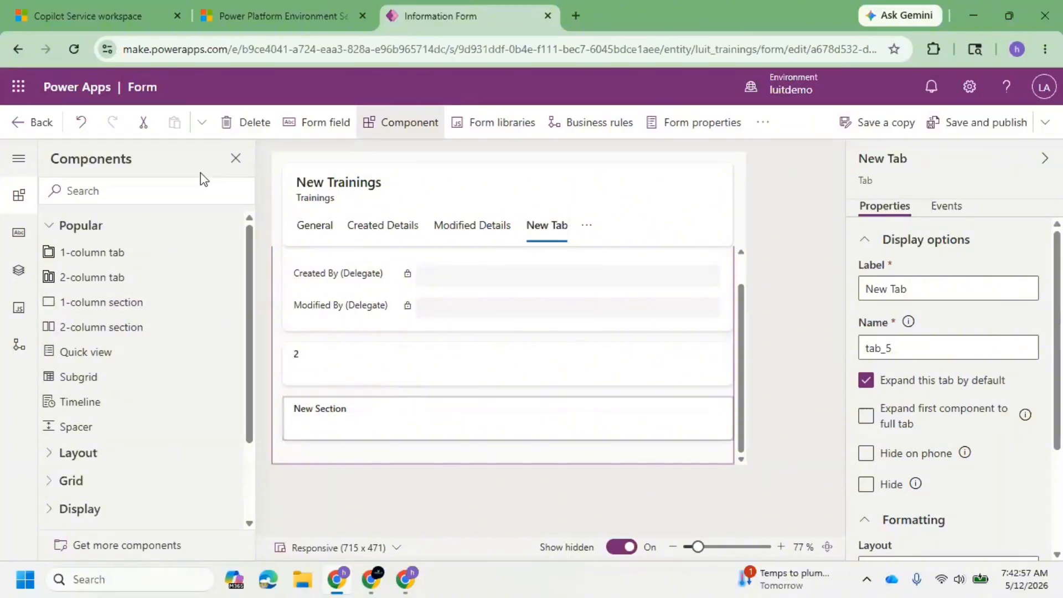
# Add Created By (Delegate) and Modified By (Delegate) side by side to the new 2-column section of New Tab, showing already used table columns too.
pyautogui.click(323, 123)
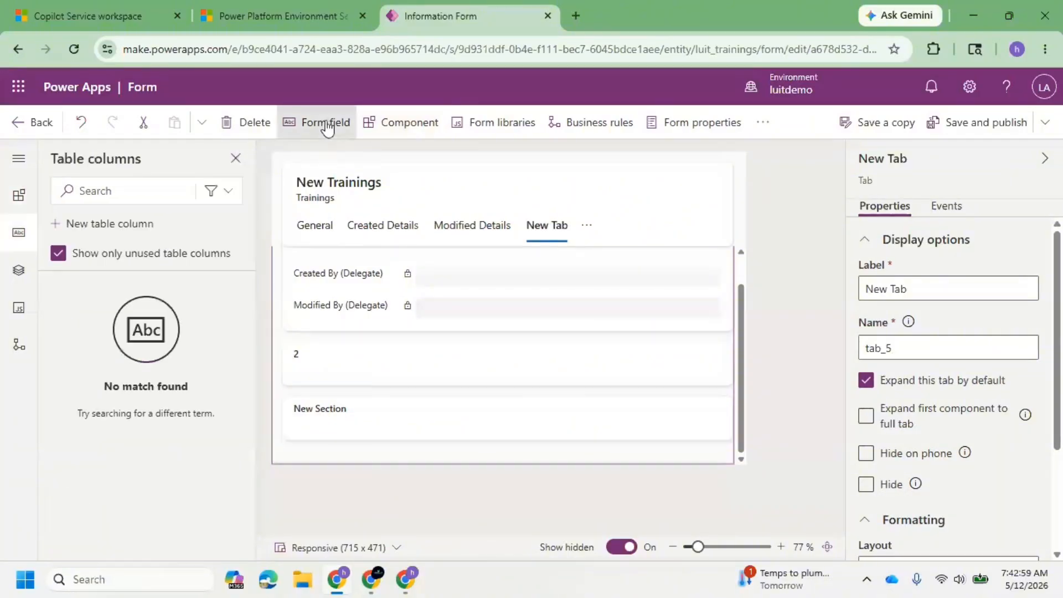
pyautogui.click(56, 254)
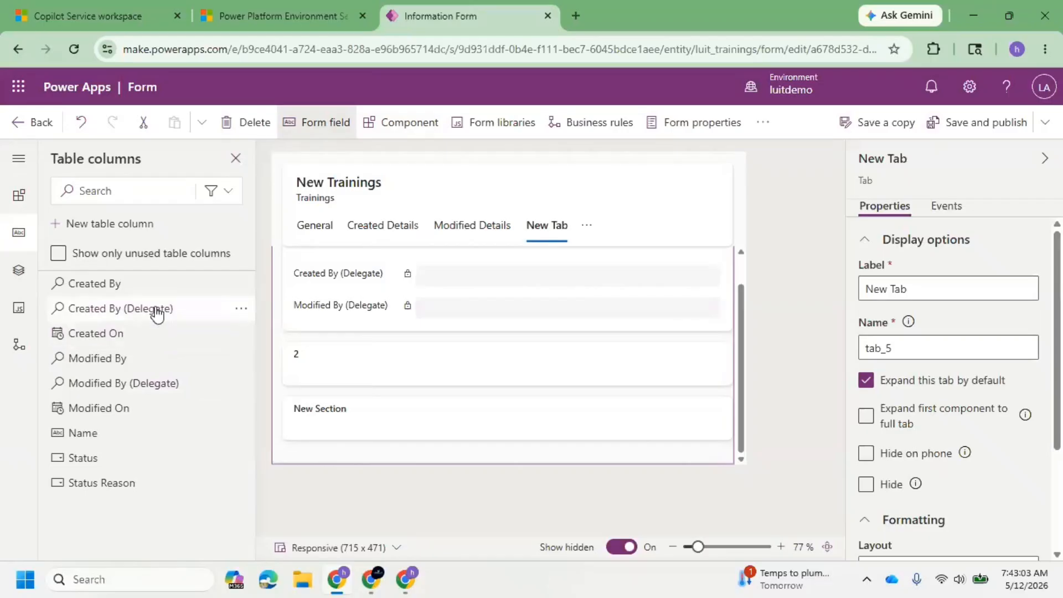
pyautogui.moveTo(157, 308); pyautogui.dragTo(333, 415)
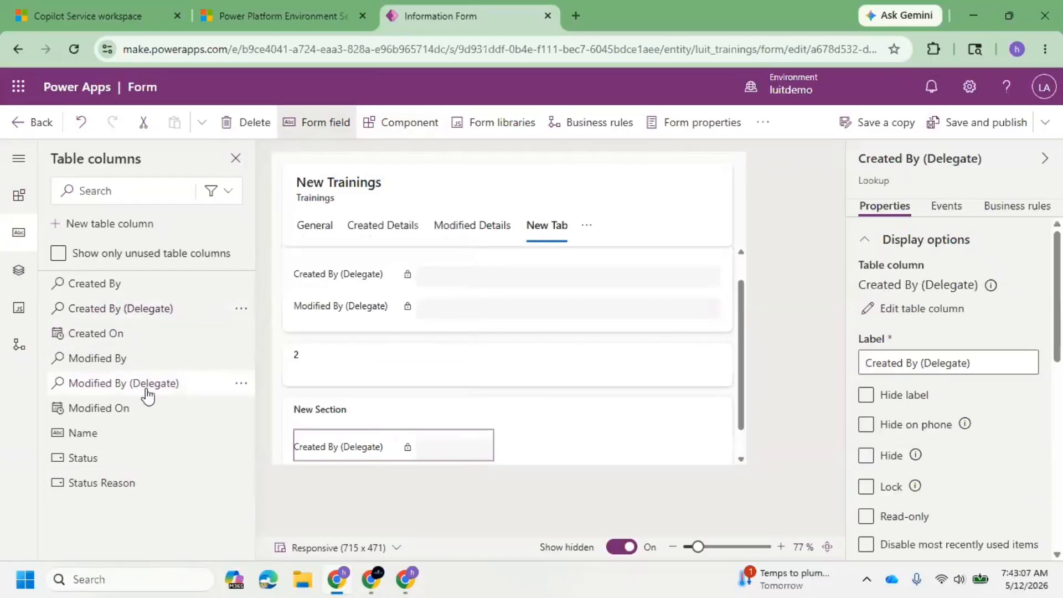
pyautogui.moveTo(139, 394)
pyautogui.moveTo(156, 386); pyautogui.dragTo(514, 445)
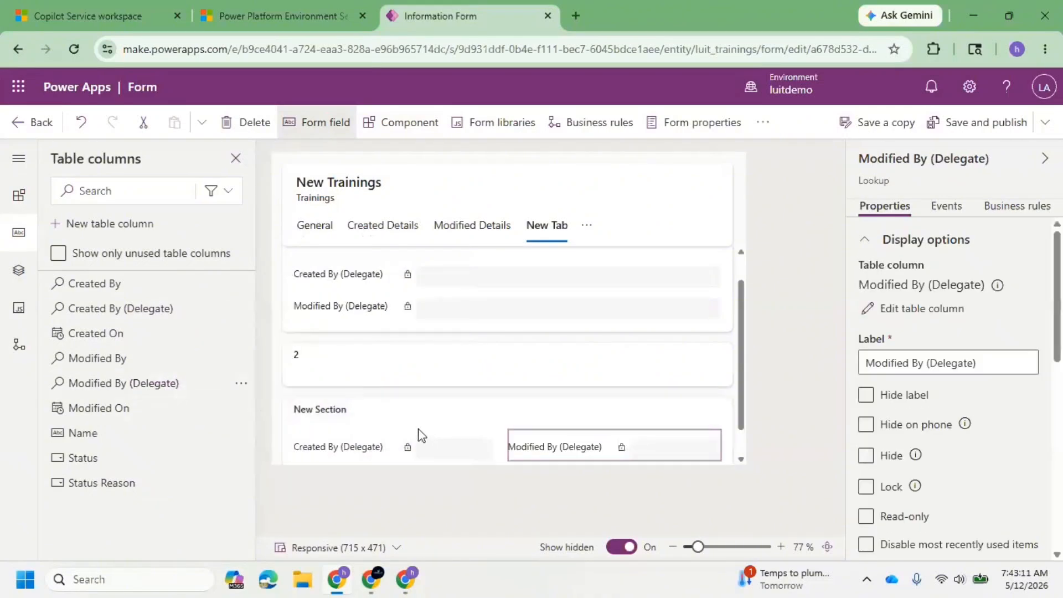
# Add the Created On column below Created By (Delegate) in the new 2-column section.
pyautogui.moveTo(93, 343)
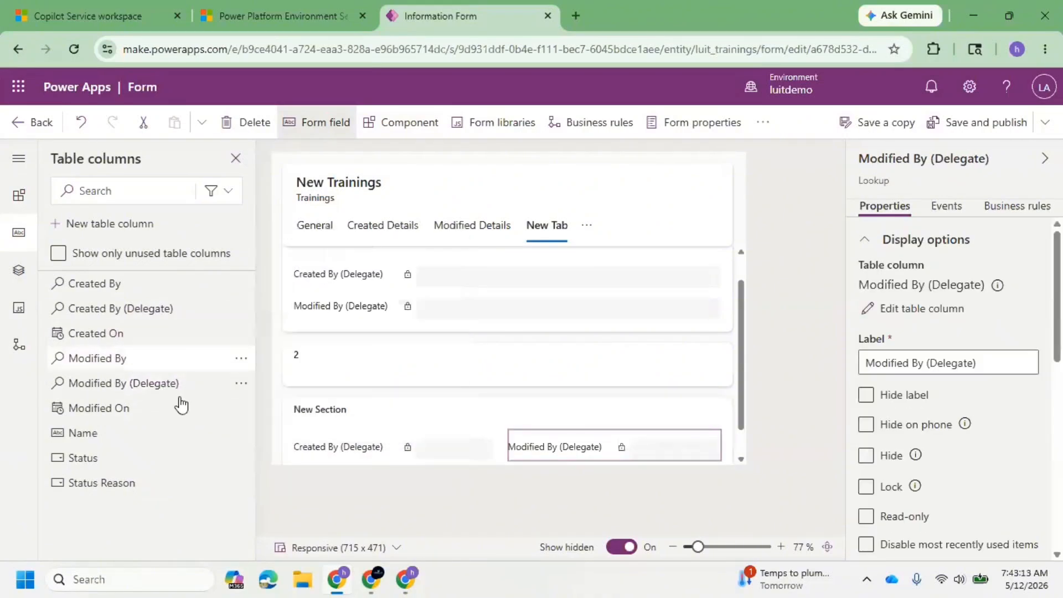
pyautogui.moveTo(263, 378); pyautogui.dragTo(377, 429)
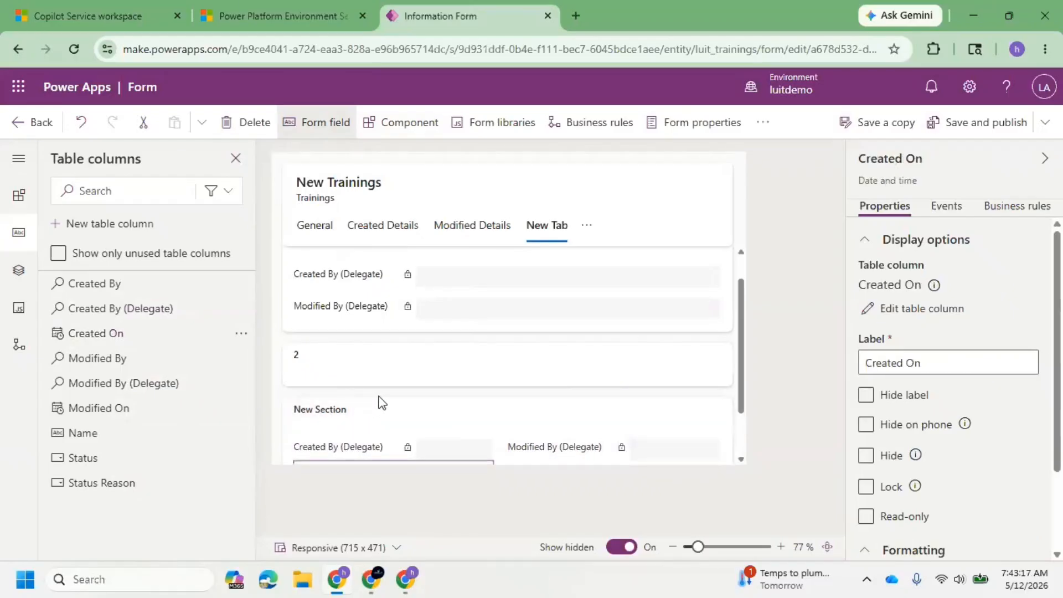
pyautogui.click(371, 305)
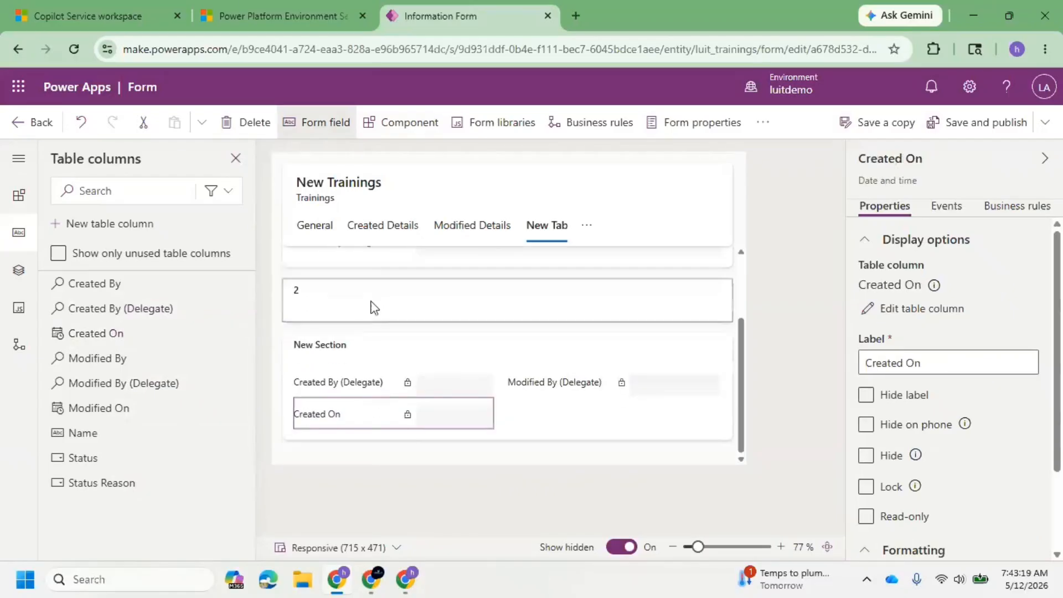
pyautogui.click(374, 122)
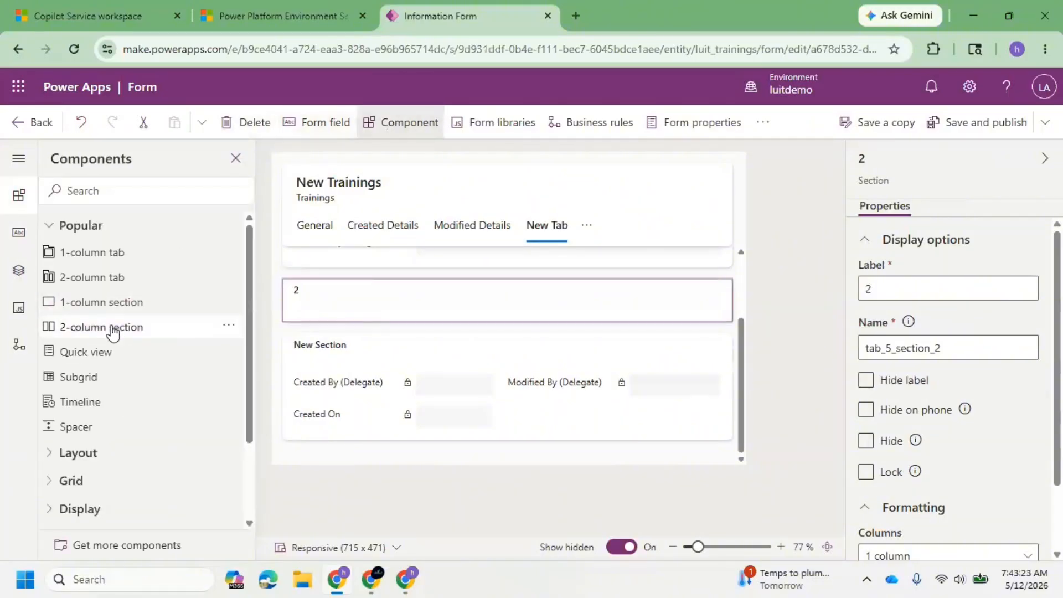
pyautogui.click(111, 329)
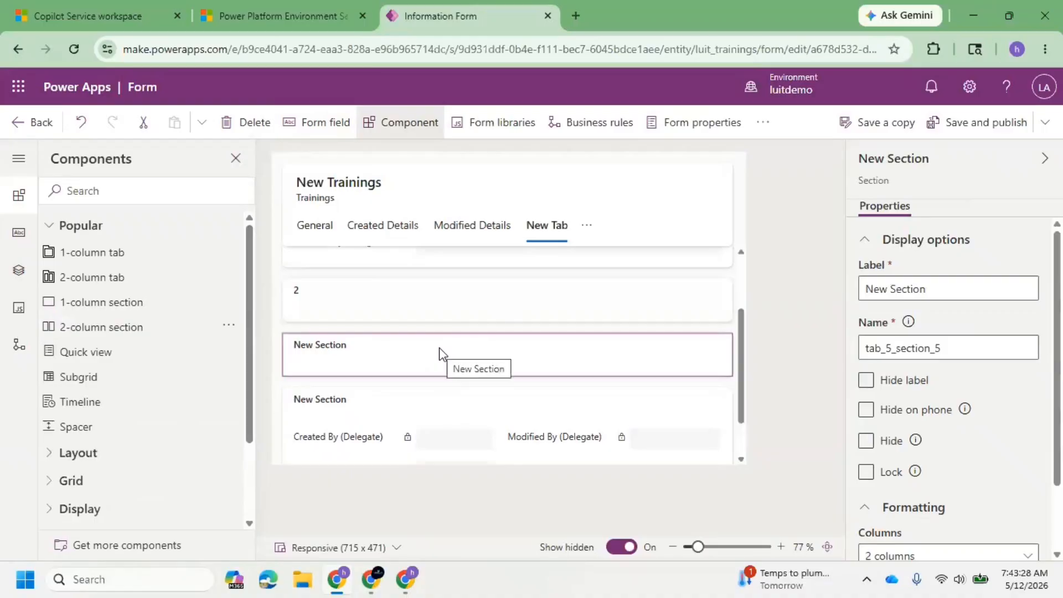
pyautogui.scroll(2, 439, 349)
pyautogui.scroll(-3, 405, 440)
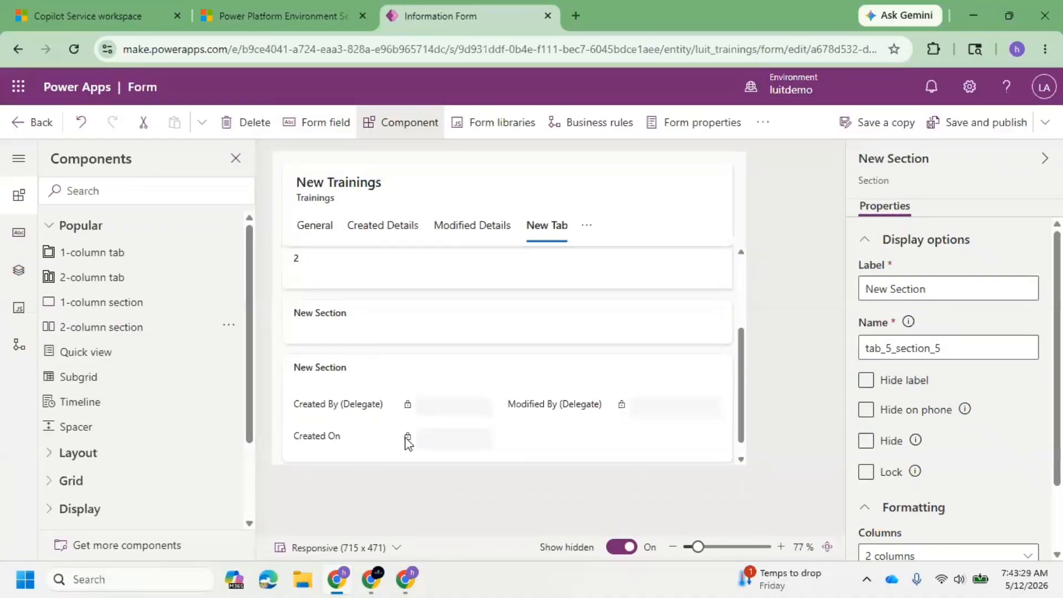
pyautogui.click(257, 132)
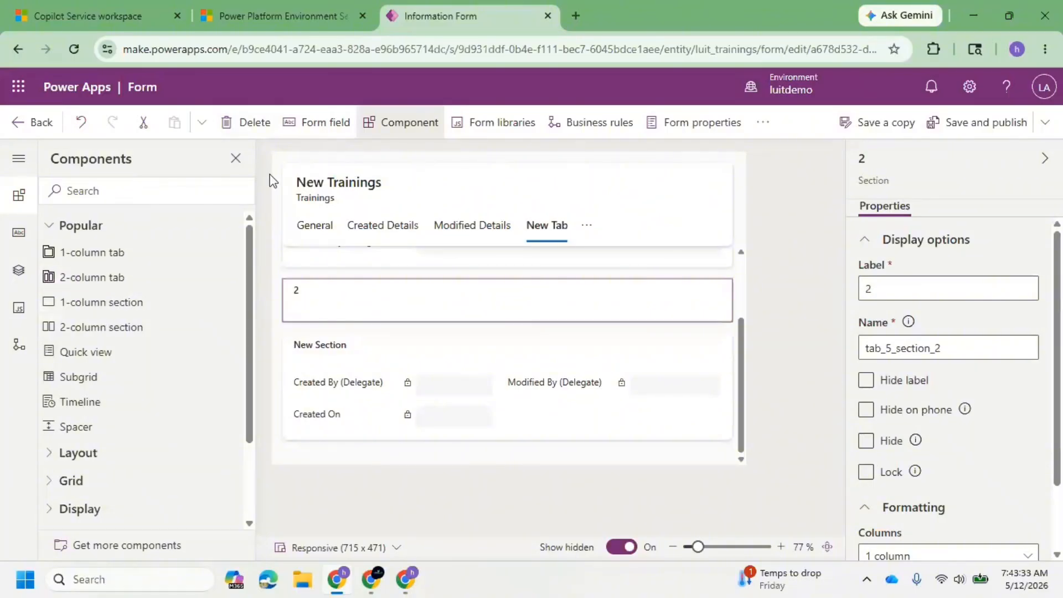
# Add Modified On beside Created On in the 2-column section, and save and publish the form.
pyautogui.click(320, 136)
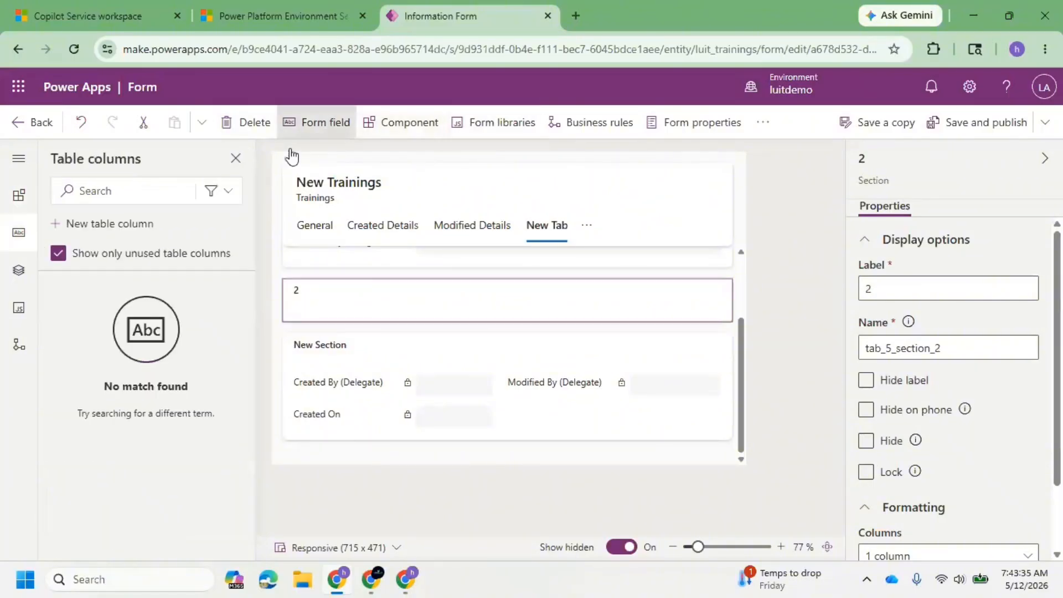
pyautogui.click(65, 258)
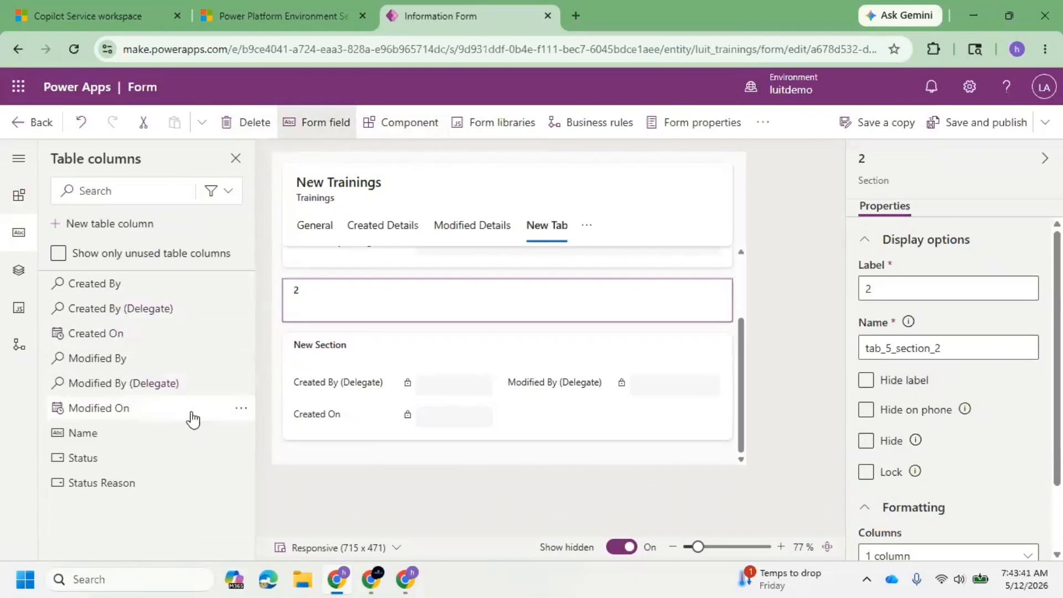
pyautogui.moveTo(130, 408); pyautogui.dragTo(546, 412)
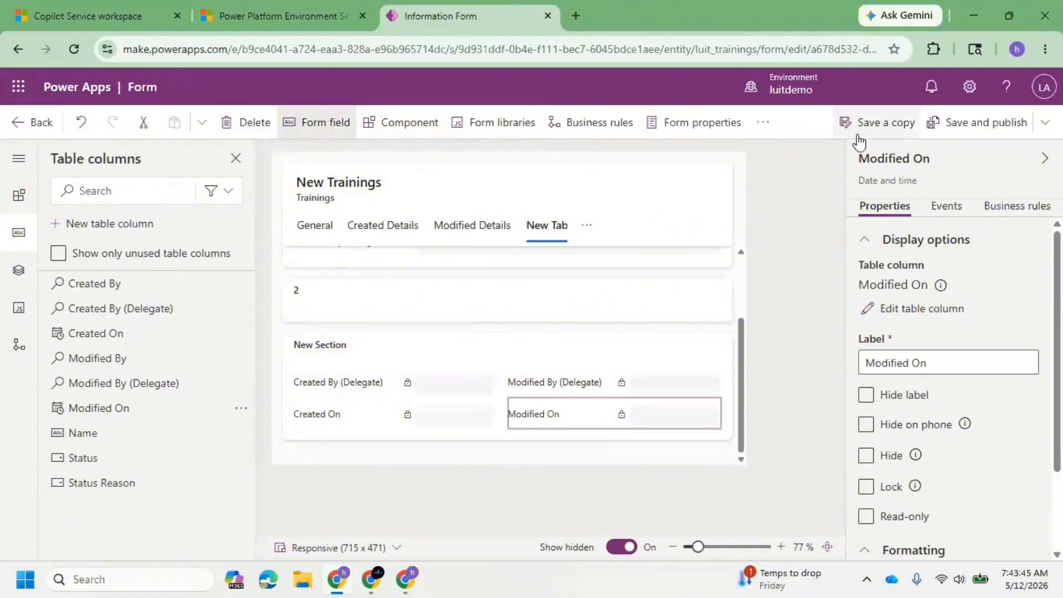
pyautogui.click(970, 120)
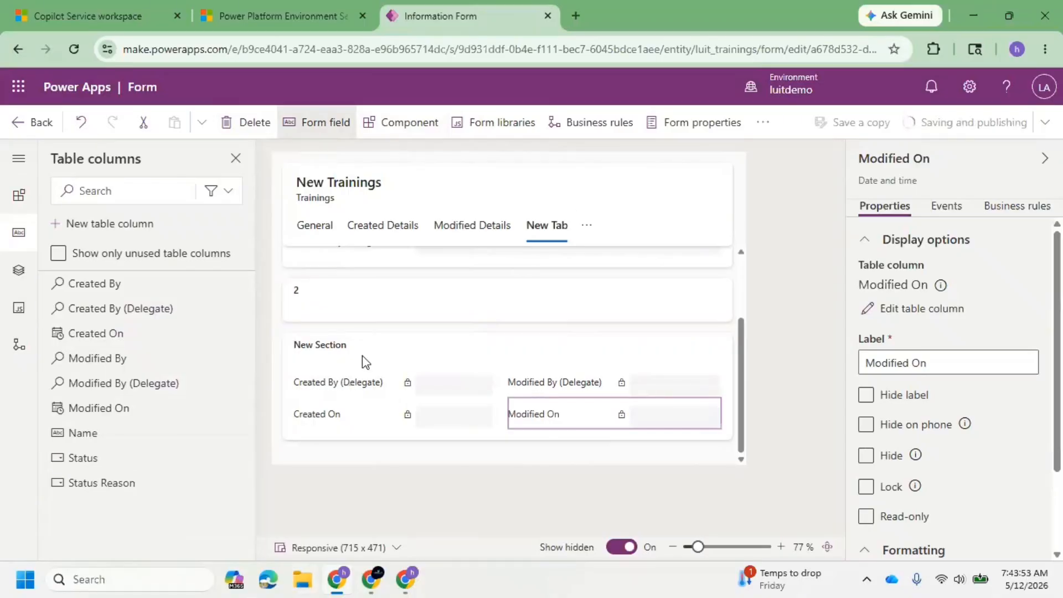
pyautogui.click(366, 370)
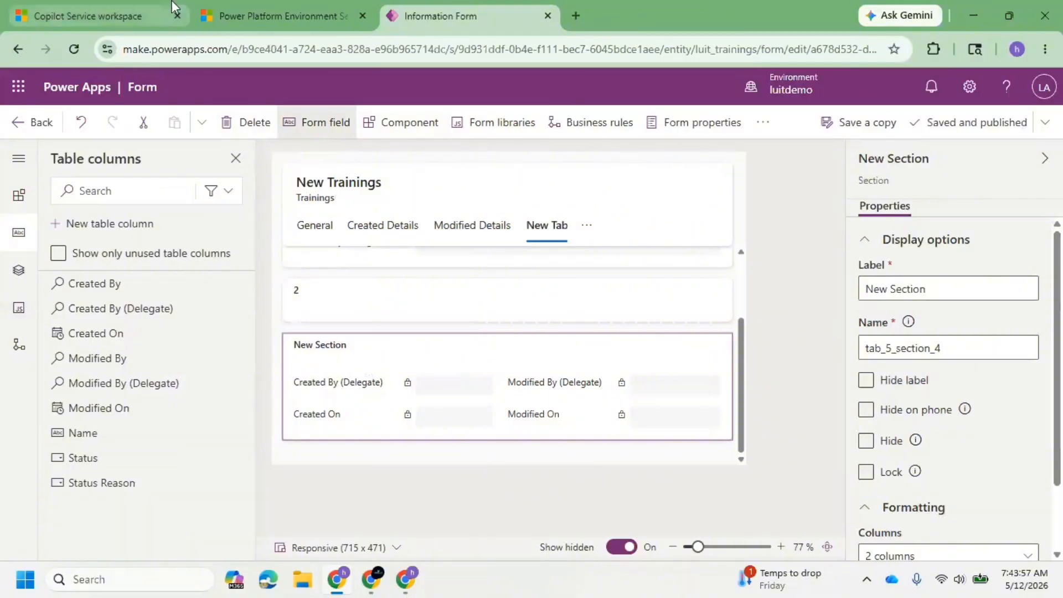
# Switch to Copilot Service workspace, empty the cache and hard reload it, and examine the sections on the CRM#1 record's New Tab.
pyautogui.click(97, 7)
pyautogui.rightClick(74, 52)
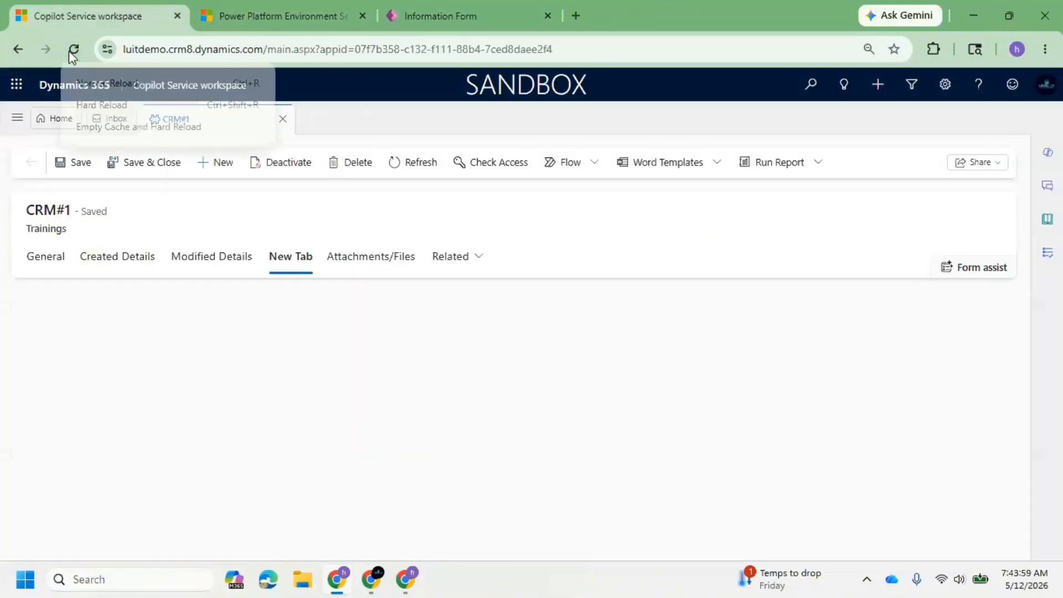
pyautogui.click(130, 125)
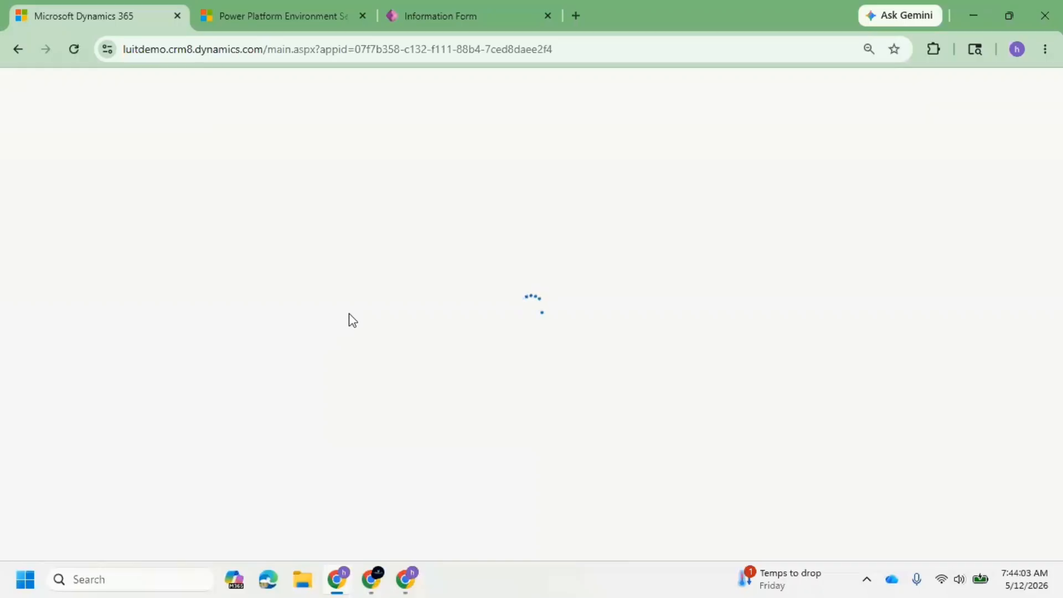
pyautogui.click(453, 16)
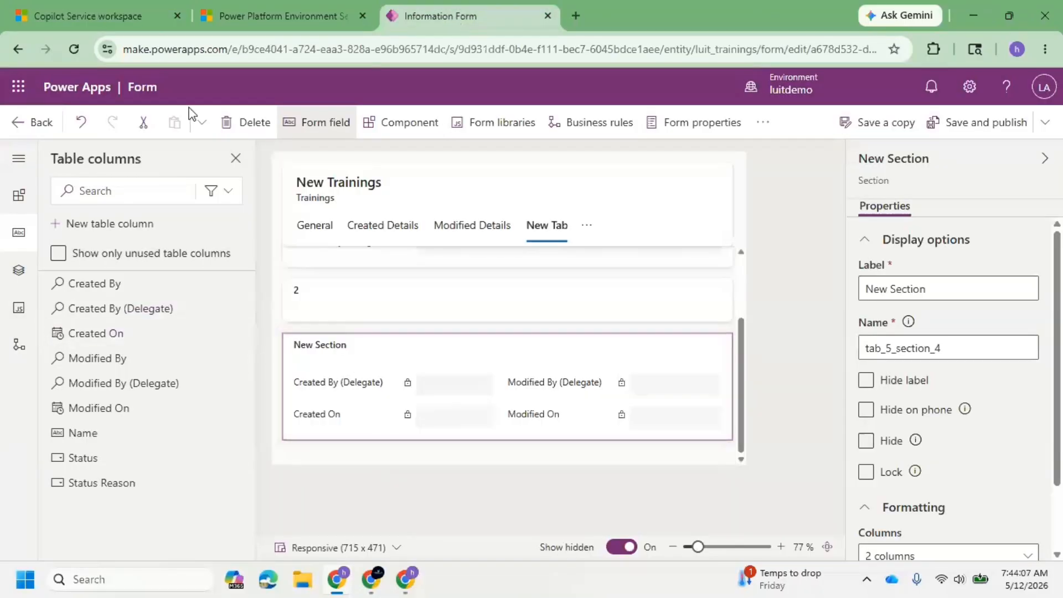
pyautogui.click(114, 11)
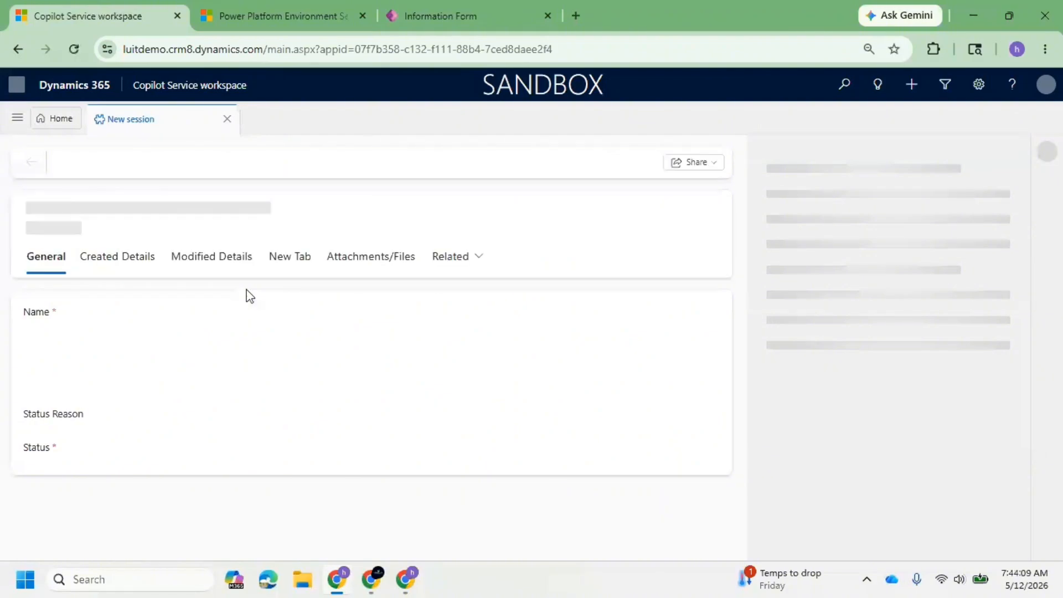
pyautogui.click(290, 270)
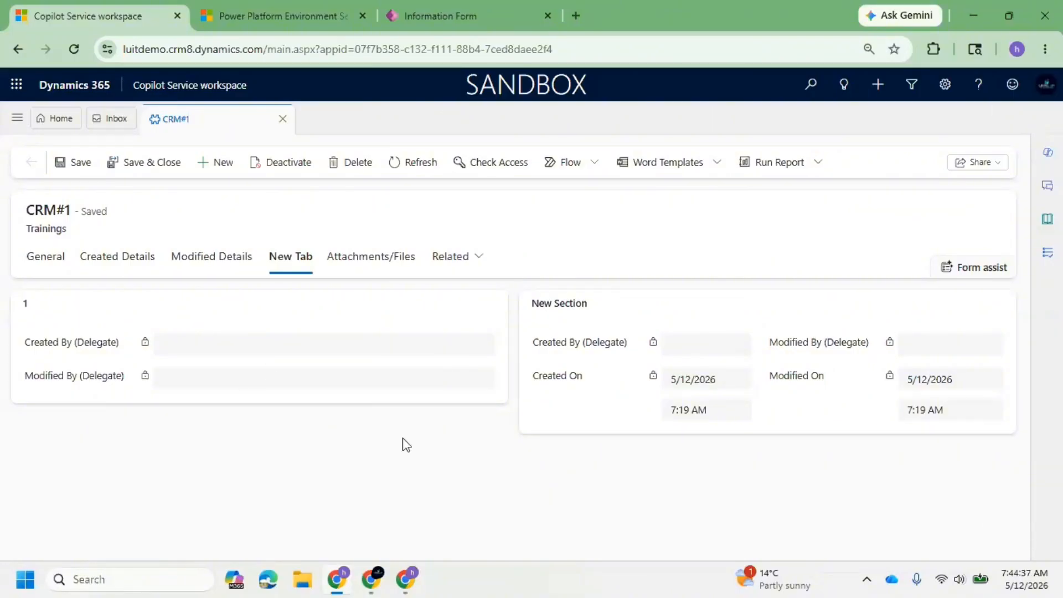
# Switch to the Power Apps form editor and examine the subgrid's related-records, table and default view options without adding a subgrid.
pyautogui.click(460, 13)
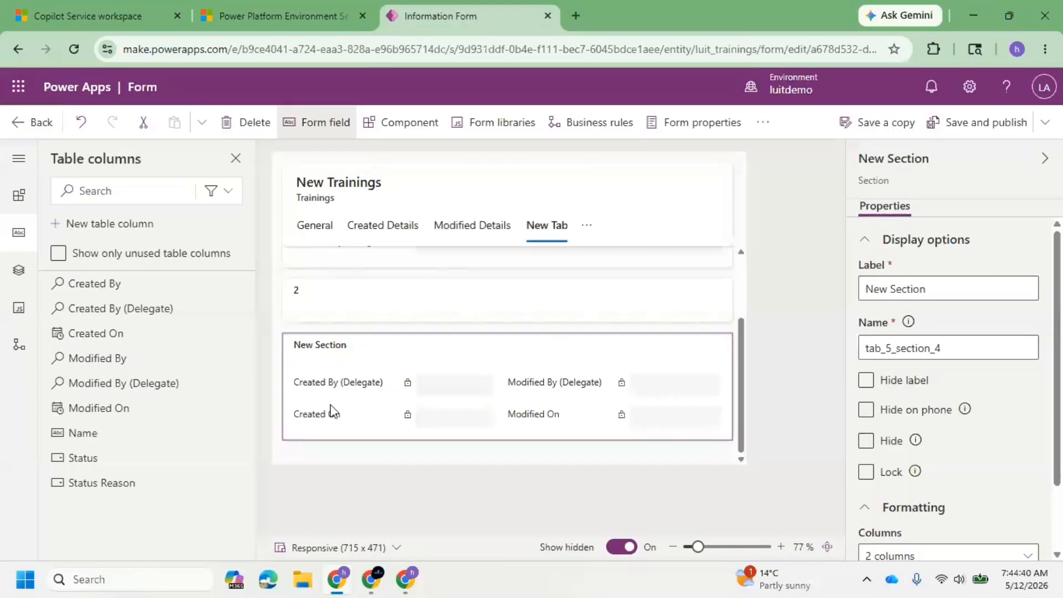
pyautogui.click(389, 129)
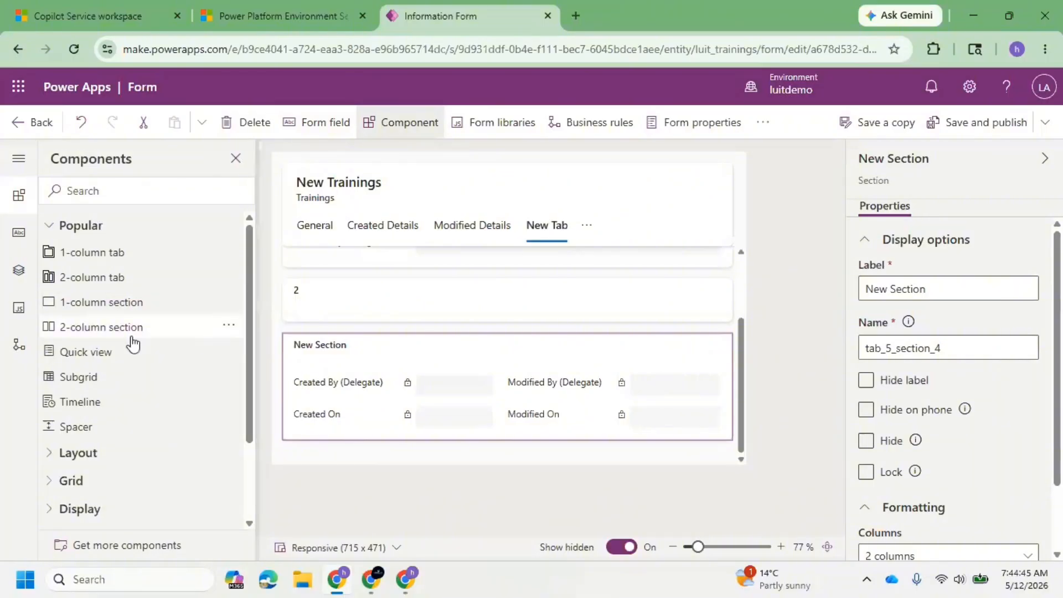
pyautogui.click(93, 379)
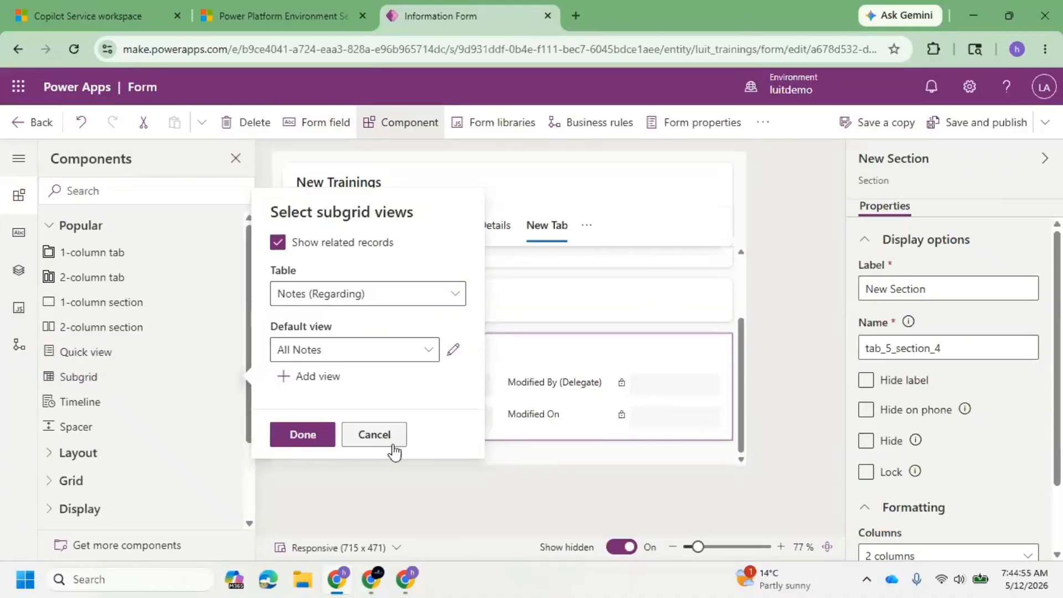
pyautogui.click(374, 437)
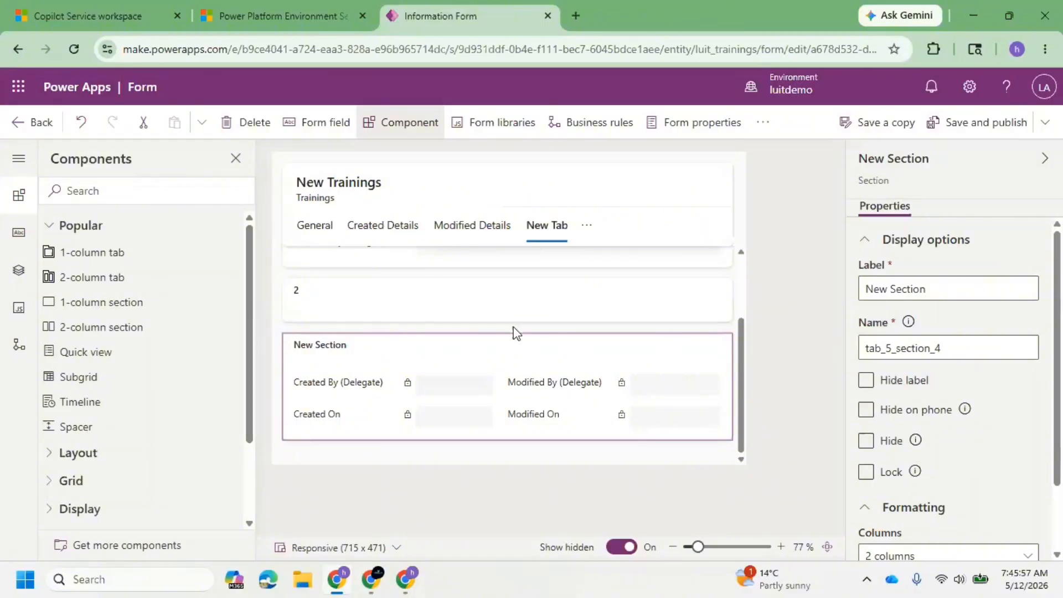
pyautogui.click(103, 387)
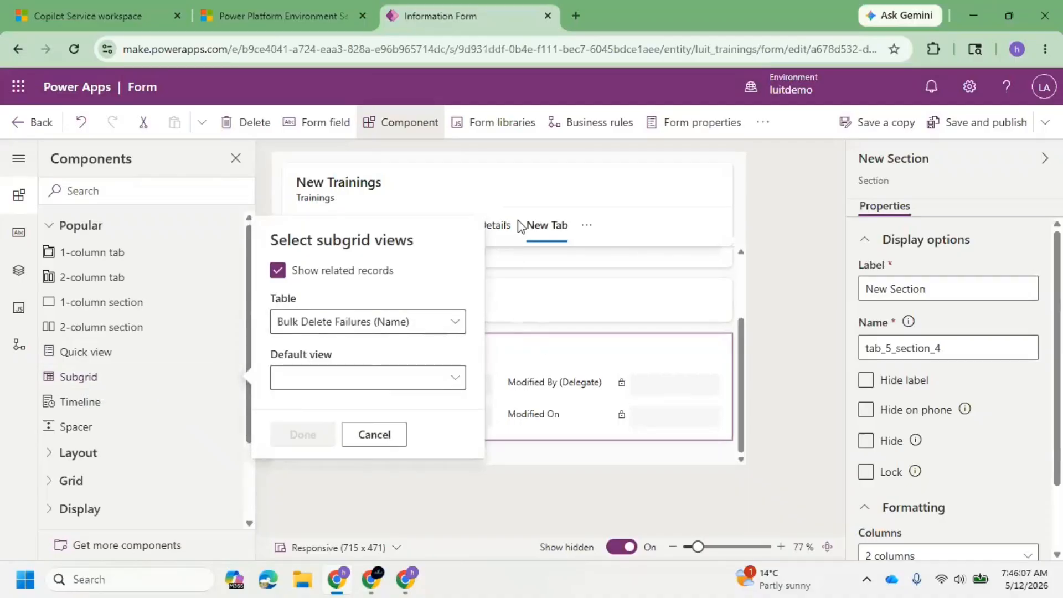
pyautogui.click(405, 433)
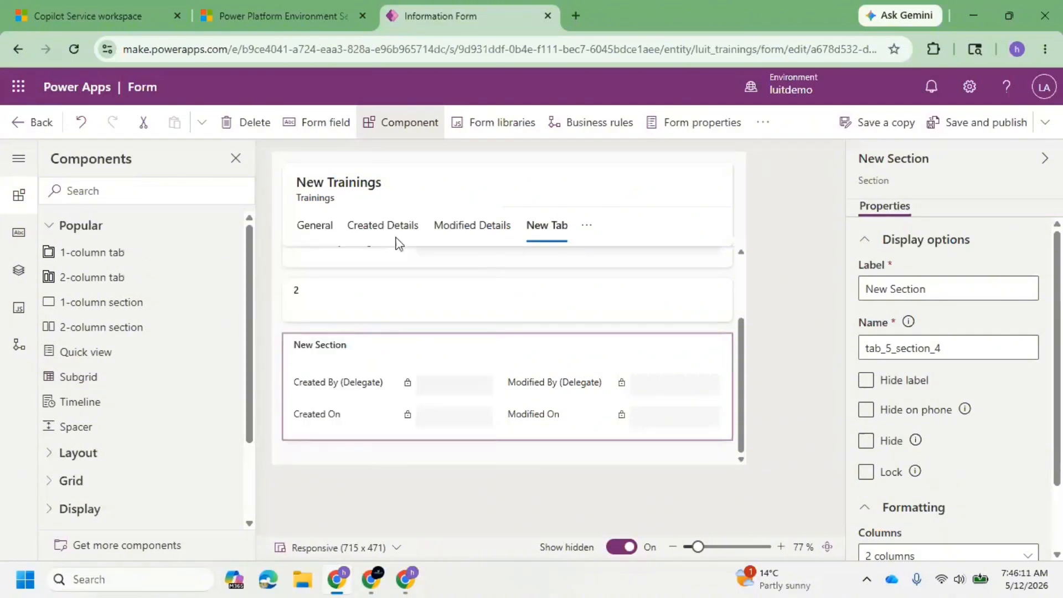
# Review the form's General, Created Details, Modified Details and New Tab tabs, and look for the Attachments/Files tab among the remaining ones.
pyautogui.click(319, 229)
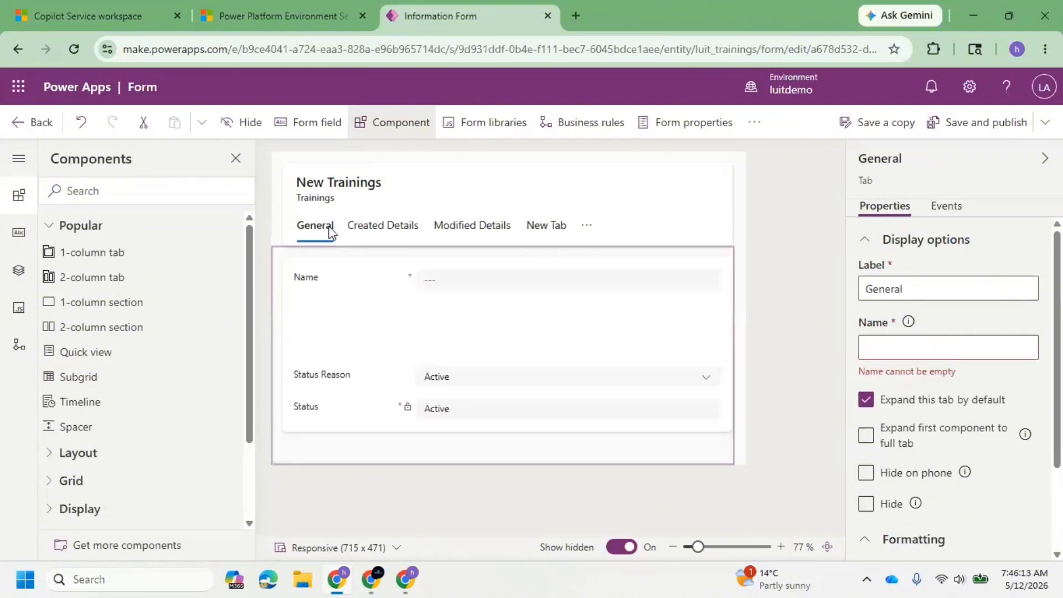
pyautogui.click(413, 231)
pyautogui.click(472, 227)
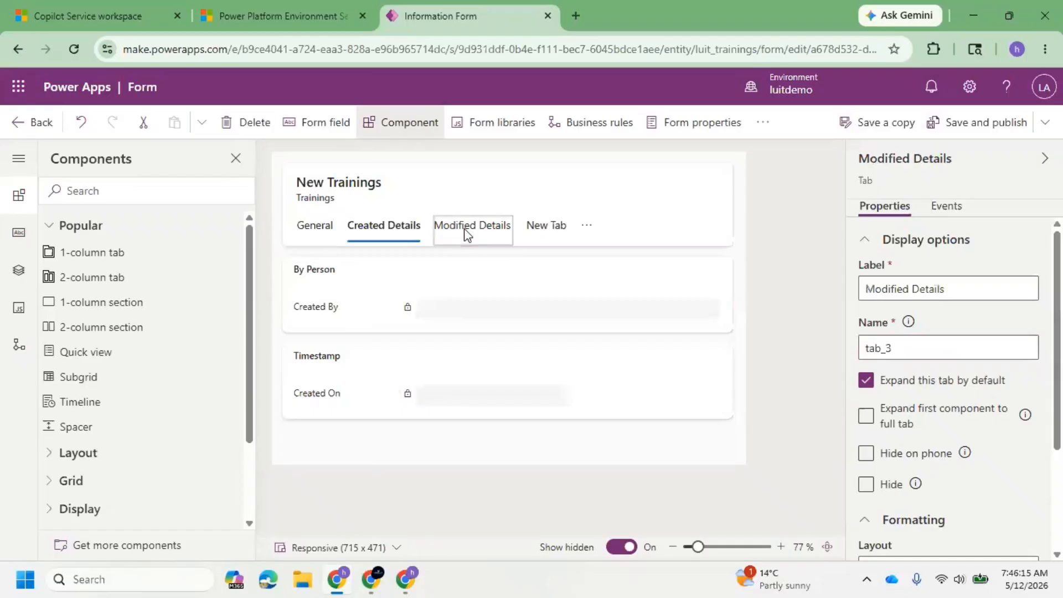
pyautogui.click(547, 228)
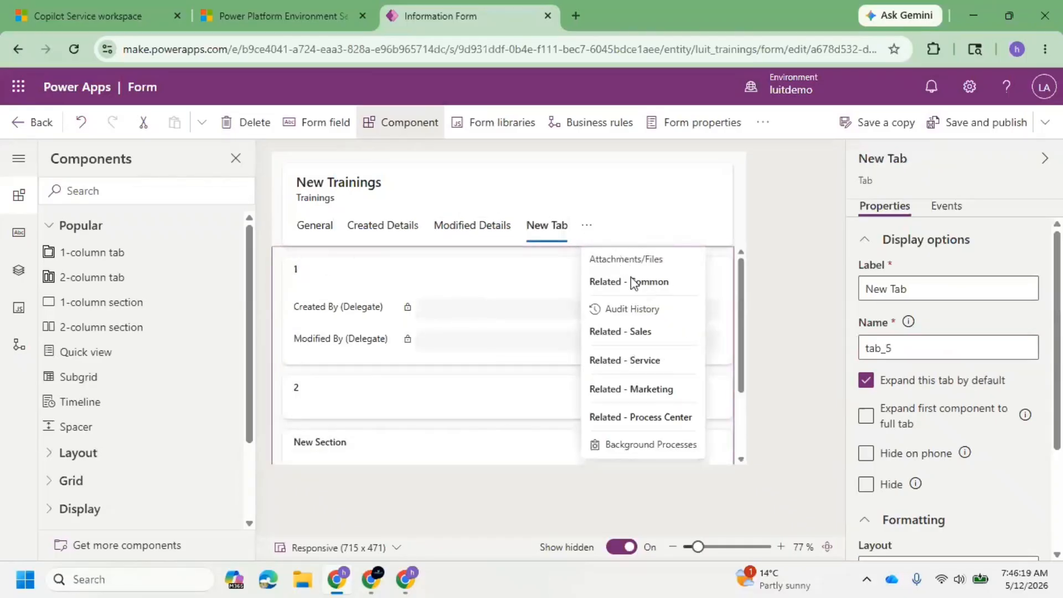
pyautogui.click(506, 277)
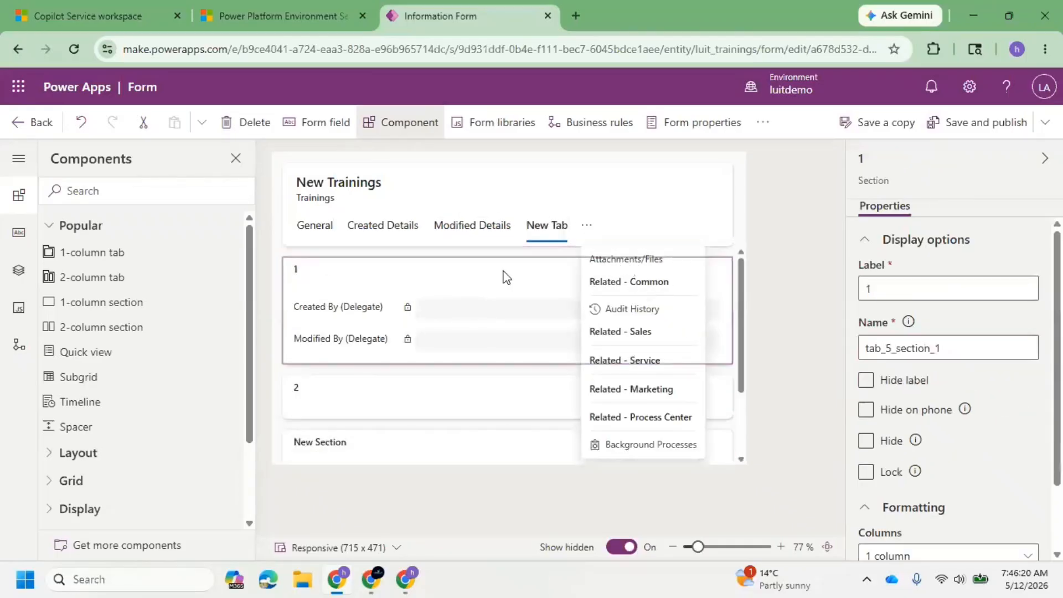
pyautogui.click(543, 232)
pyautogui.click(619, 267)
pyautogui.click(795, 342)
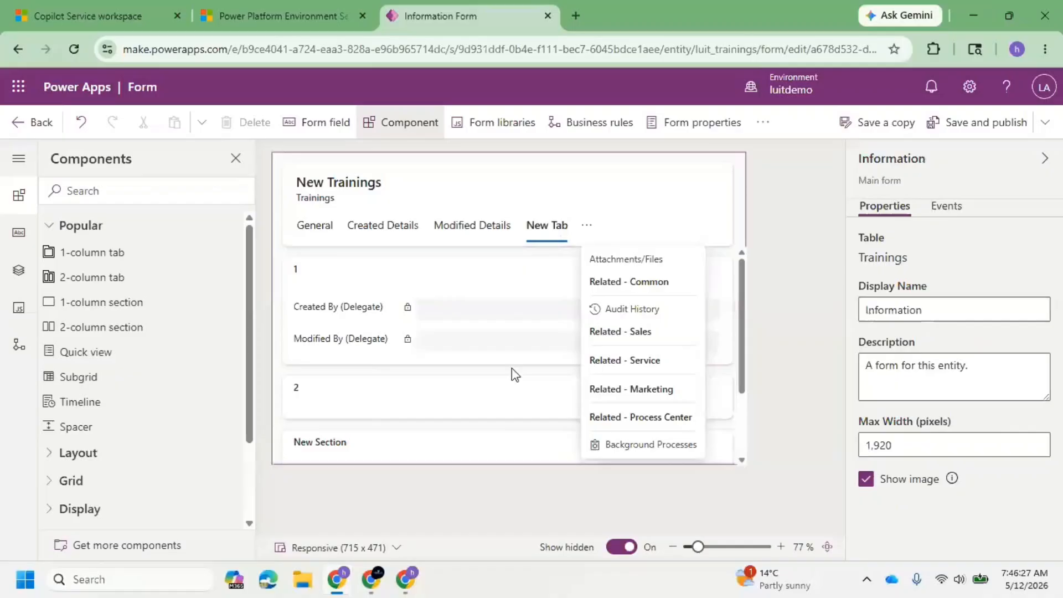
# Move New Tab ahead of Modified Details in the form's tab order, and try to open Attachments/Files.
pyautogui.click(563, 230)
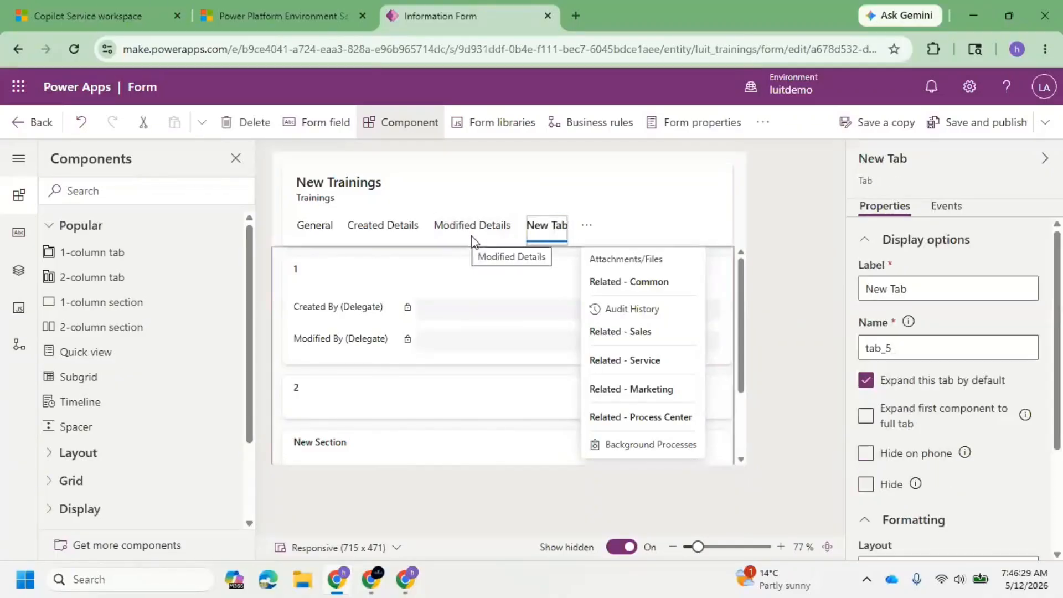
pyautogui.click(590, 227)
pyautogui.click(586, 225)
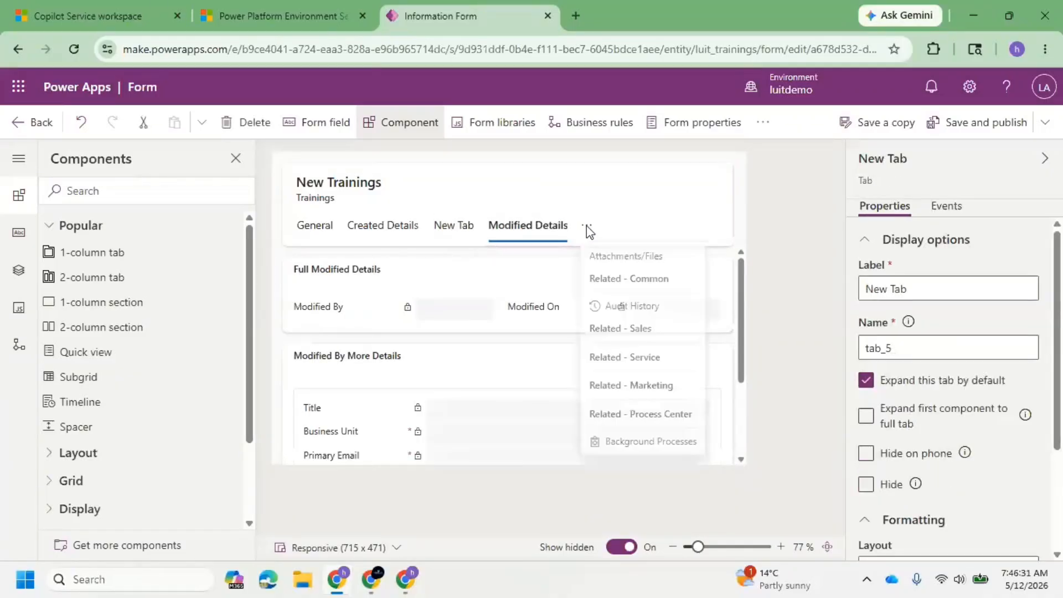
pyautogui.click(619, 261)
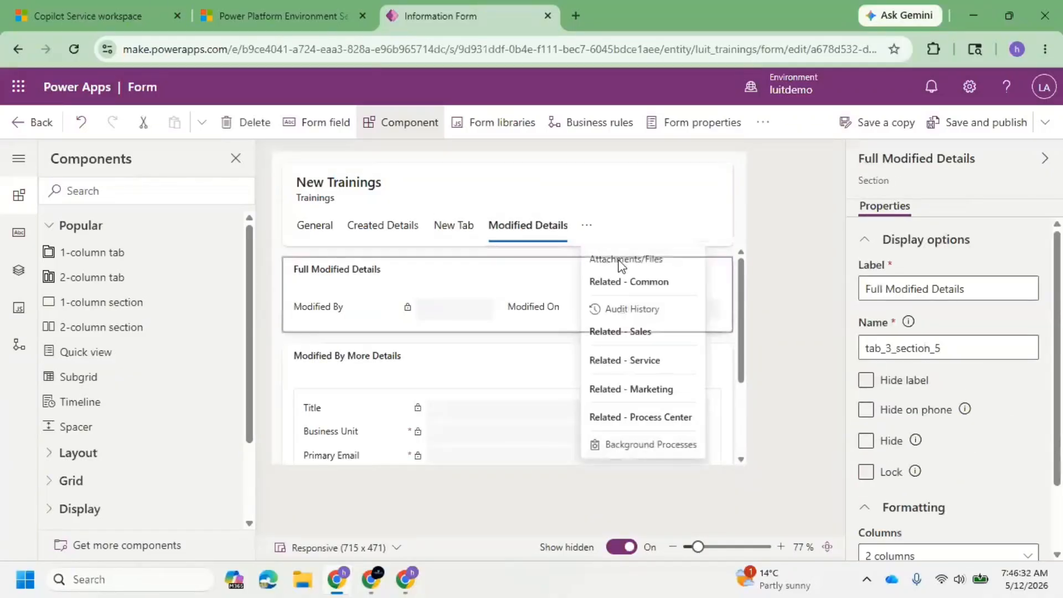
# Zoom the form canvas out to 60% and try to open the Attachments/Files tab from the overflow list.
pyautogui.click(652, 253)
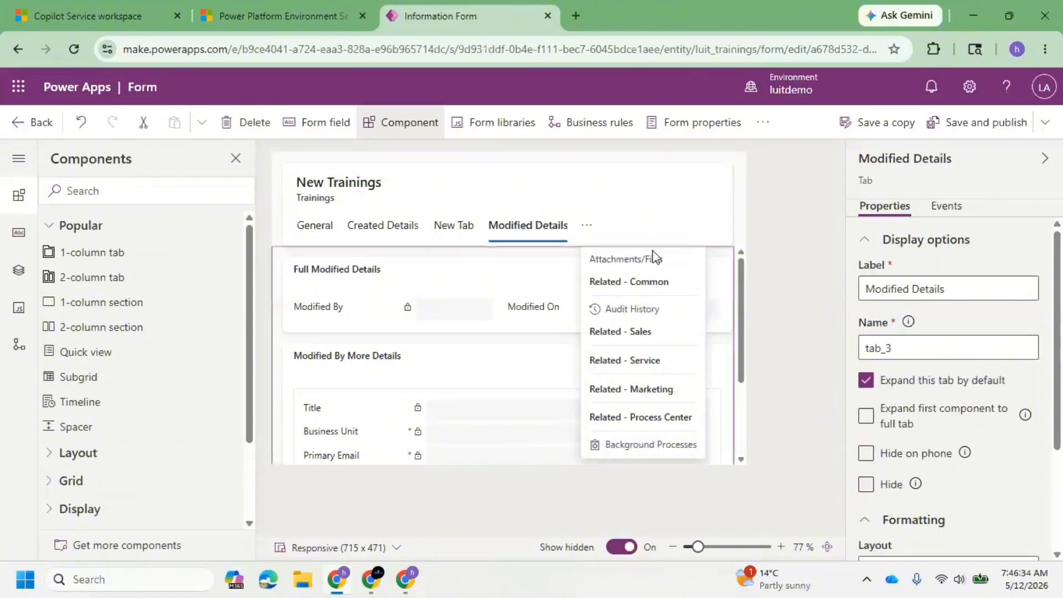
pyautogui.click(673, 546)
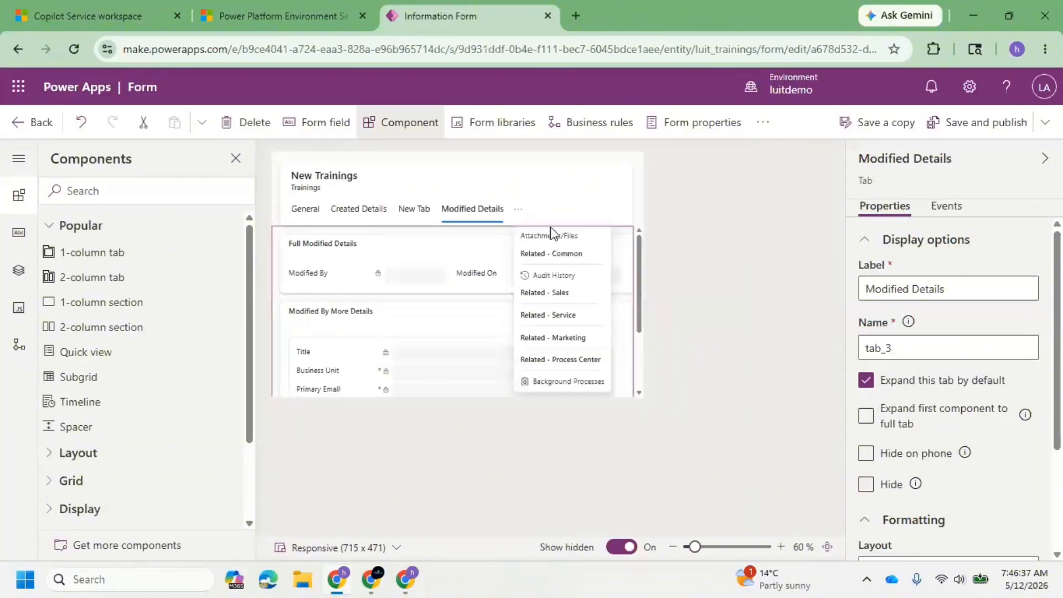
pyautogui.click(554, 237)
pyautogui.click(556, 233)
pyautogui.click(554, 237)
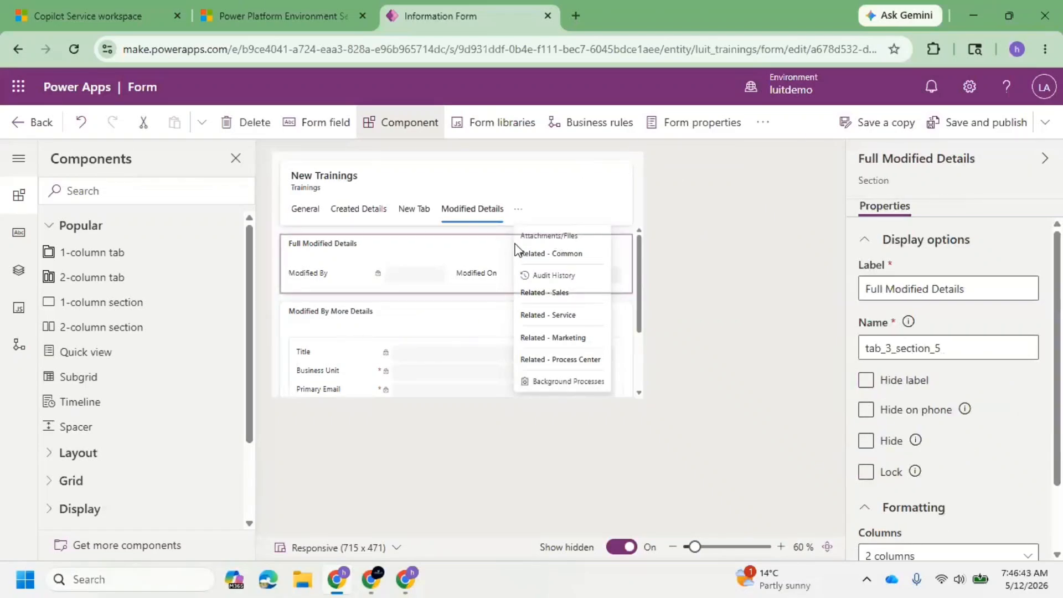
# Try to move Attachments/Files forward in the tab order, beside New Tab and Modified Details.
pyautogui.click(417, 209)
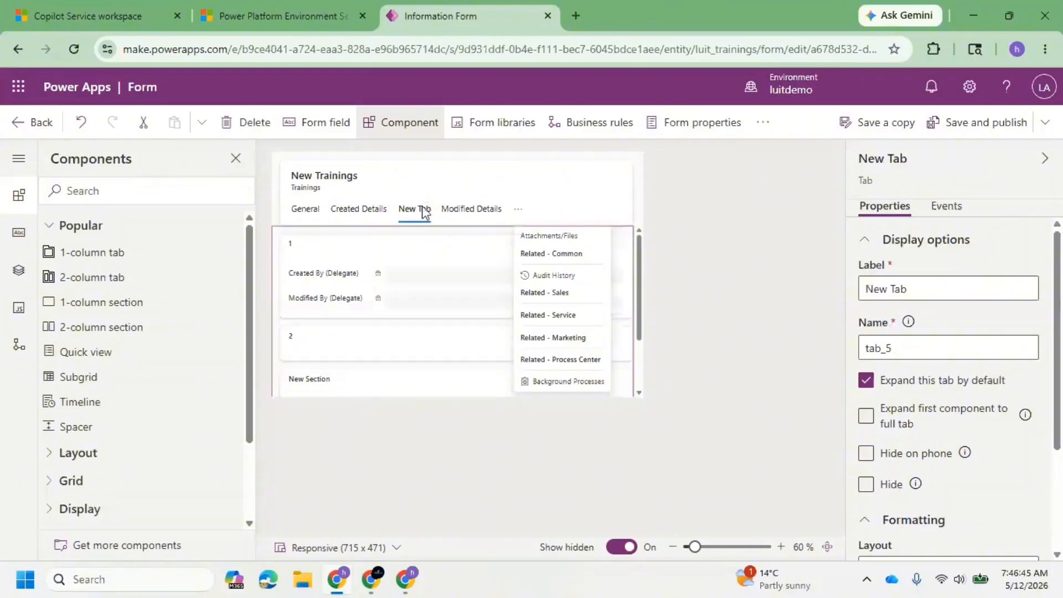
pyautogui.moveTo(547, 239); pyautogui.dragTo(419, 219)
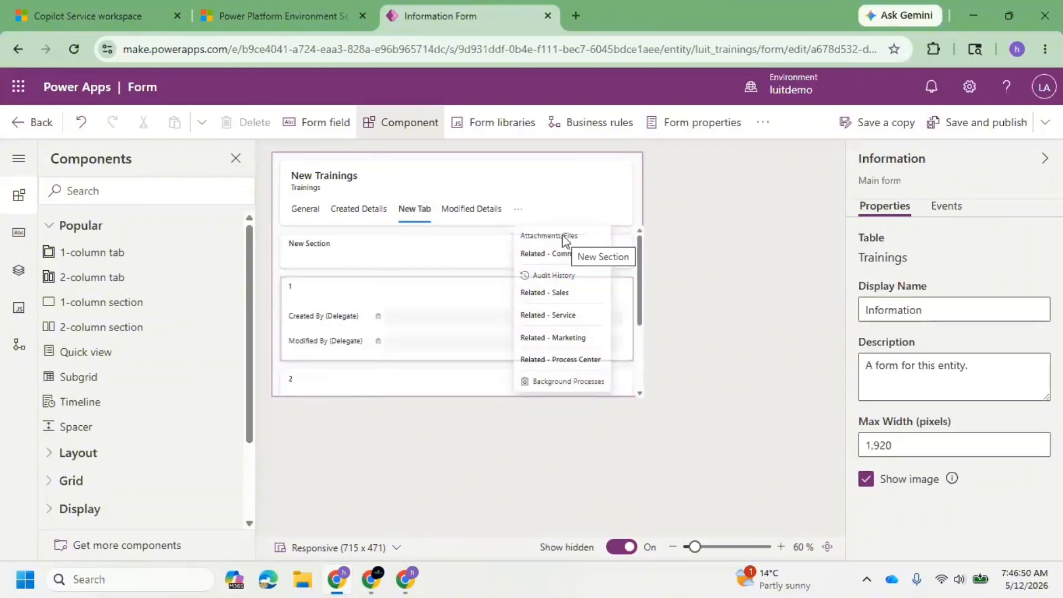
pyautogui.moveTo(565, 239); pyautogui.dragTo(447, 207)
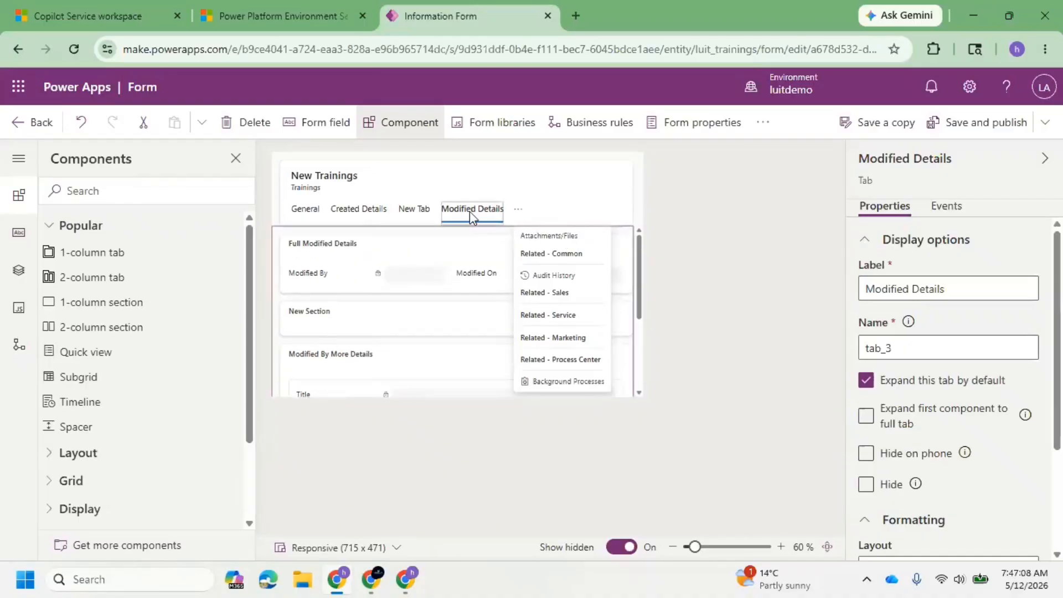
pyautogui.click(536, 241)
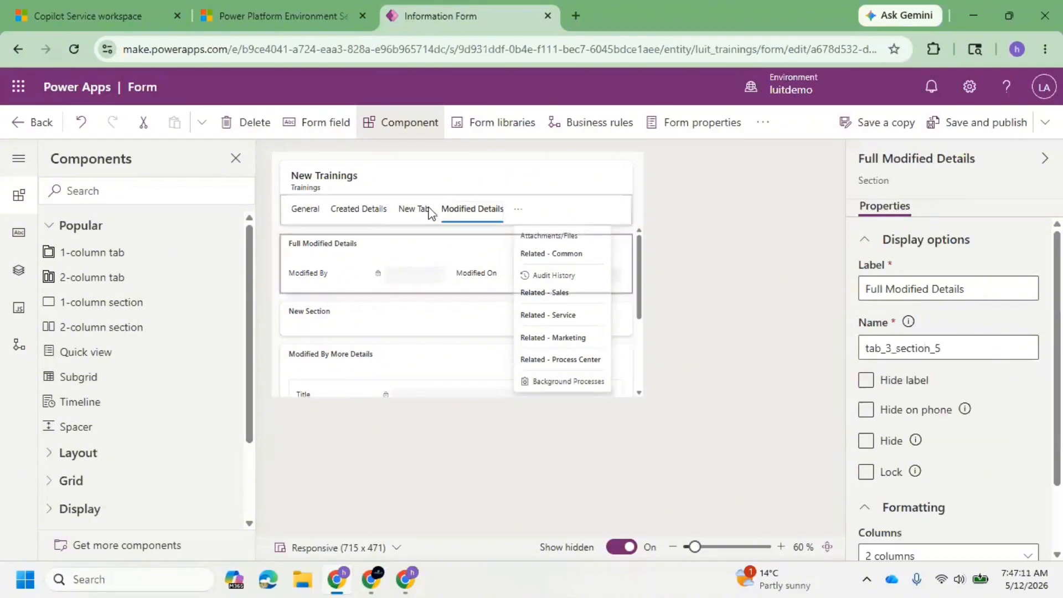
# Delete New Tab from the form and open the Attachments/Files tab.
pyautogui.click(415, 209)
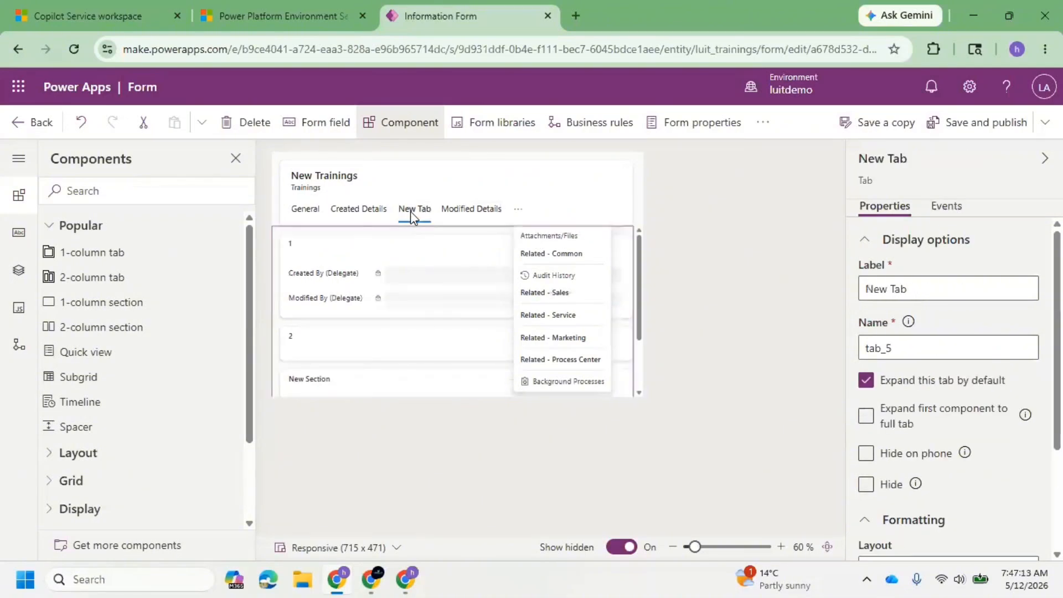
pyautogui.click(247, 123)
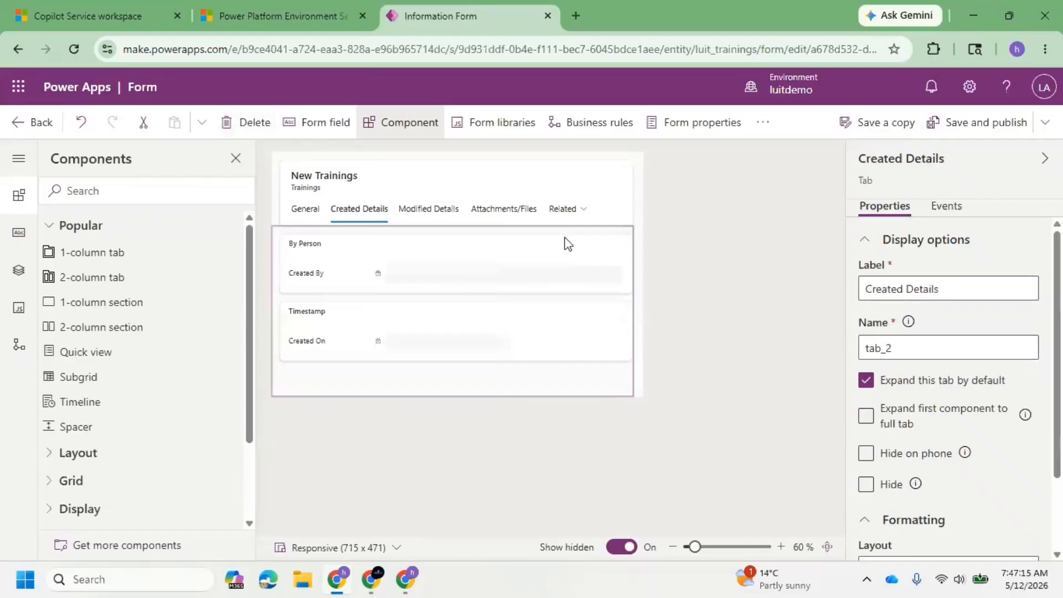
pyautogui.click(519, 219)
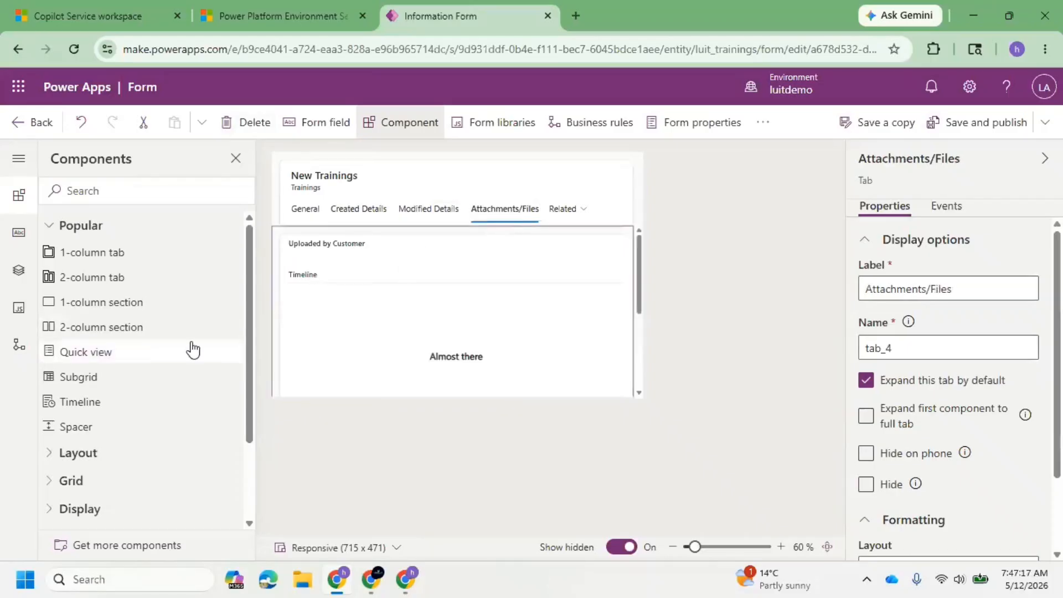
# Add a subgrid to the Uploaded by Customer section showing related Notes (Regarding) records with the All Notes default view.
pyautogui.click(387, 267)
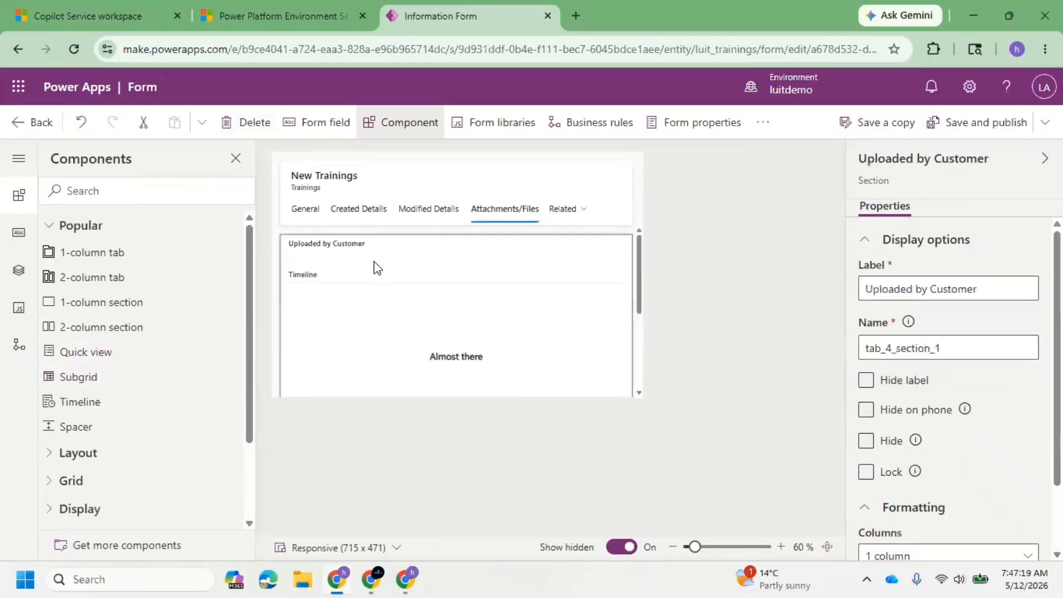
pyautogui.click(91, 378)
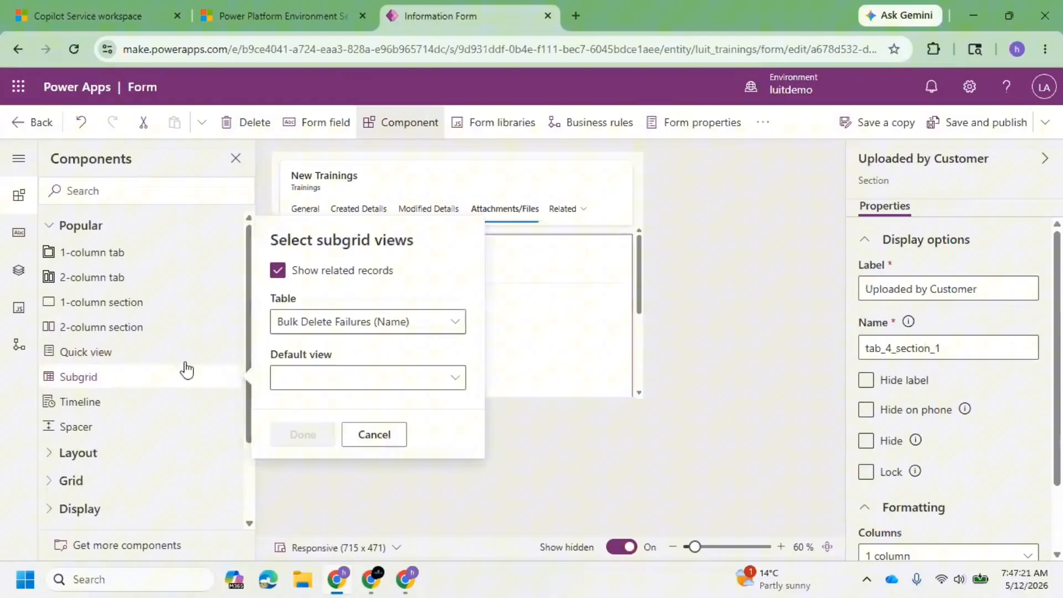
pyautogui.click(446, 323)
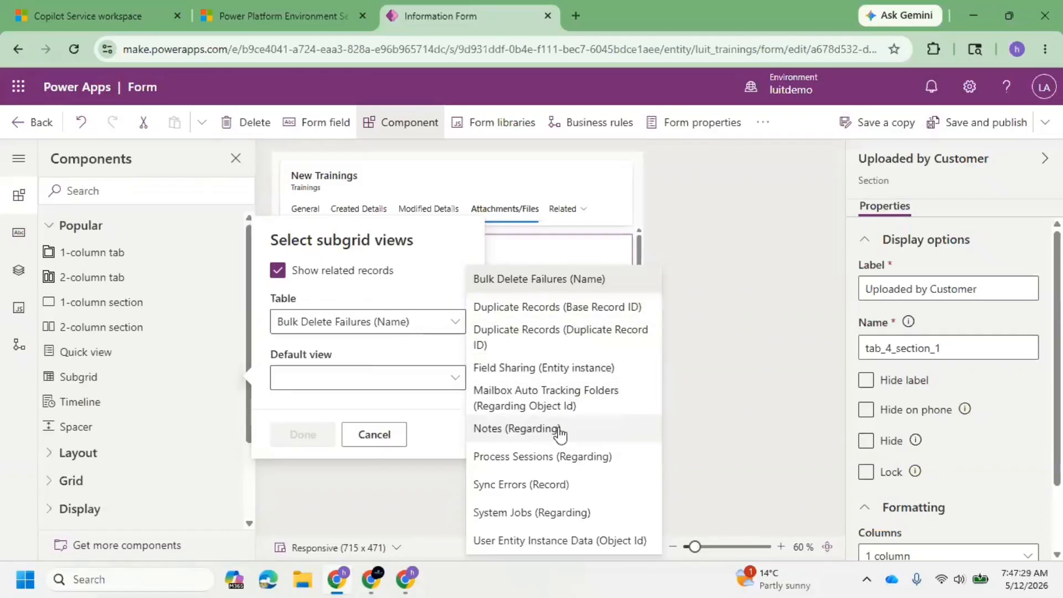
pyautogui.click(501, 437)
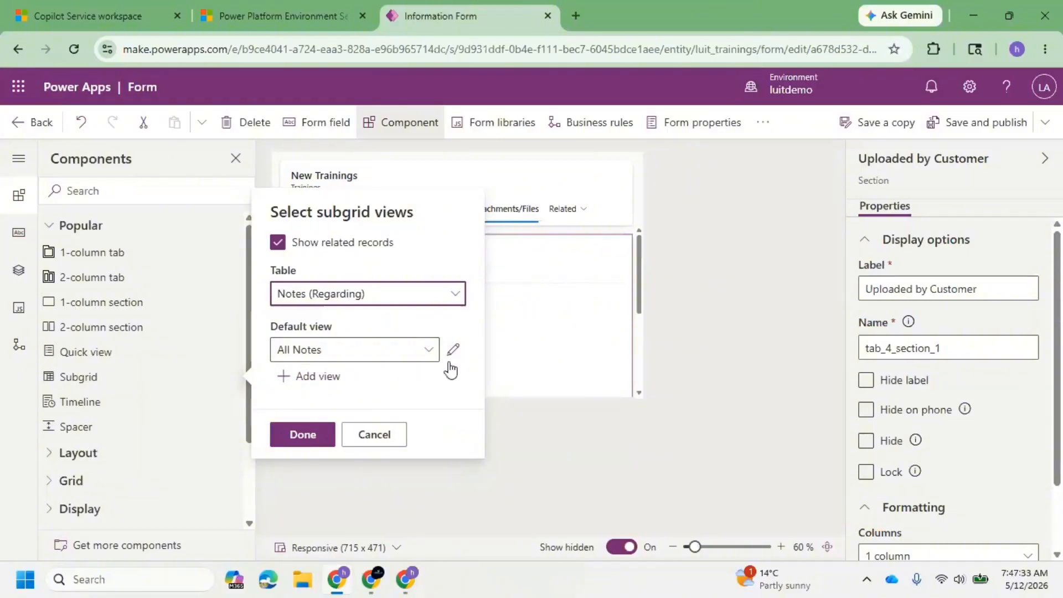
pyautogui.click(302, 433)
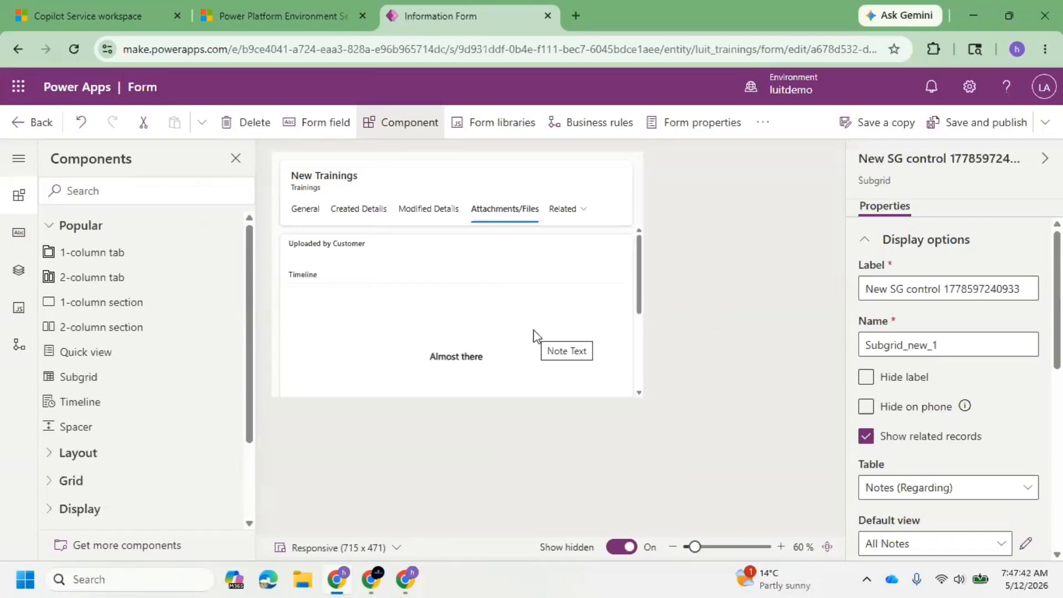
# Examine the new subgrid's preview and default view choices, open the All Notes view for editing, and return to the form editor.
pyautogui.scroll(-2, 551, 330)
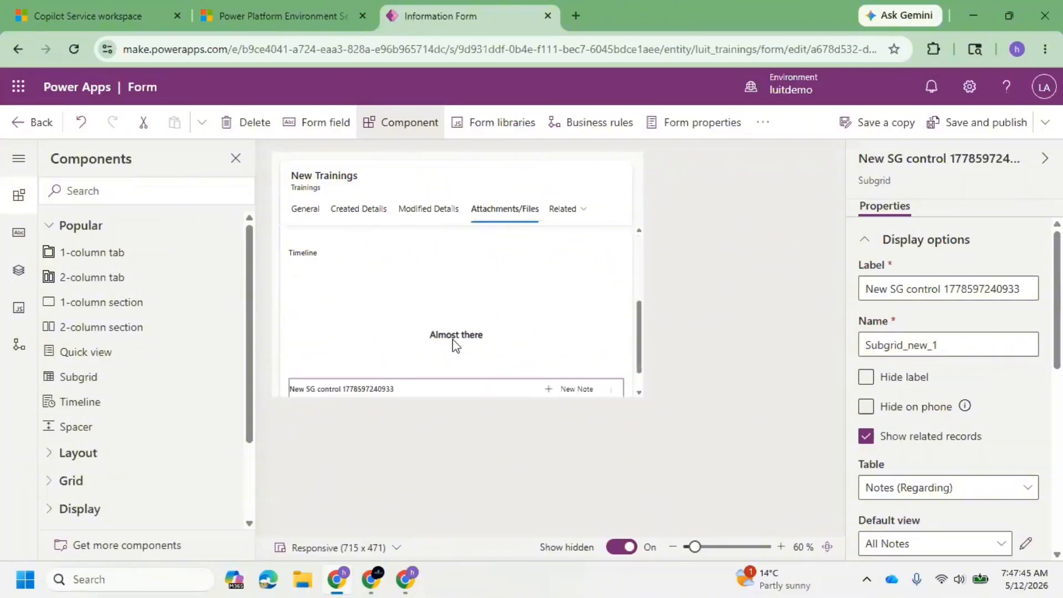
pyautogui.scroll(-1, 451, 344)
pyautogui.scroll(-1, 412, 355)
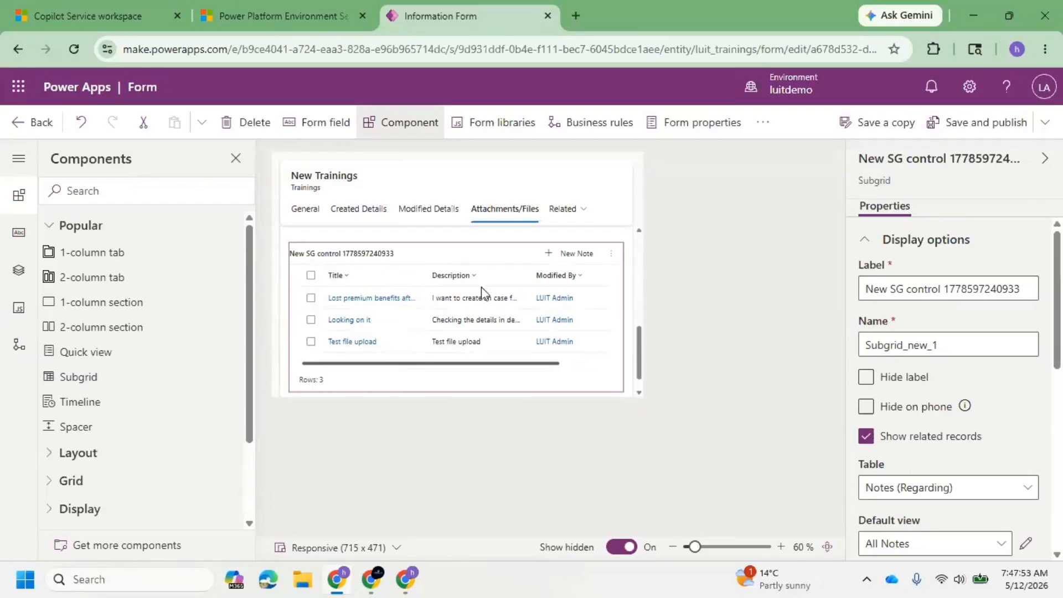
pyautogui.scroll(-4, 869, 437)
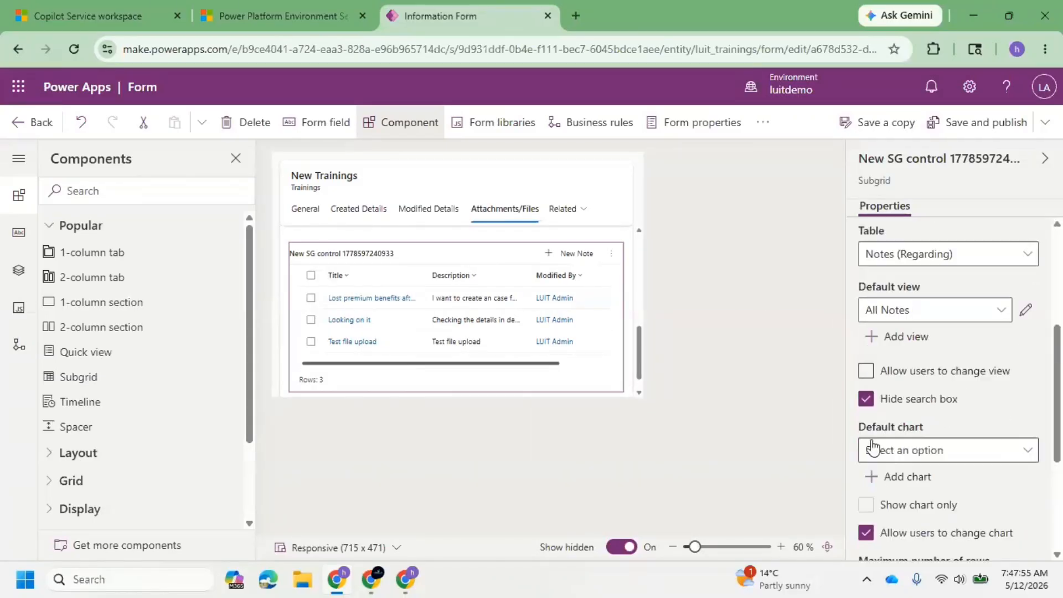
pyautogui.click(980, 321)
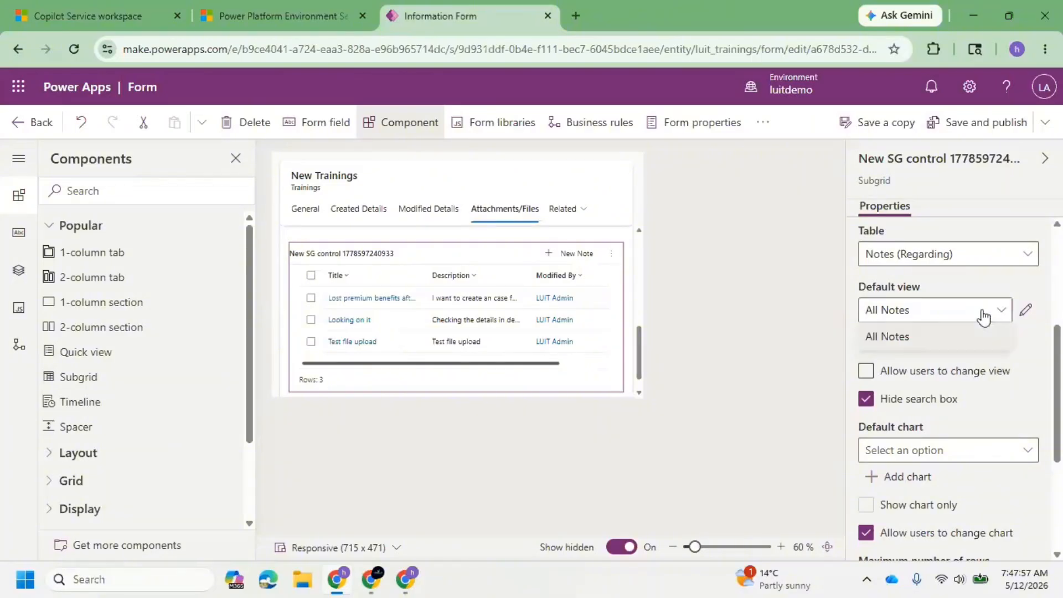
pyautogui.click(1024, 309)
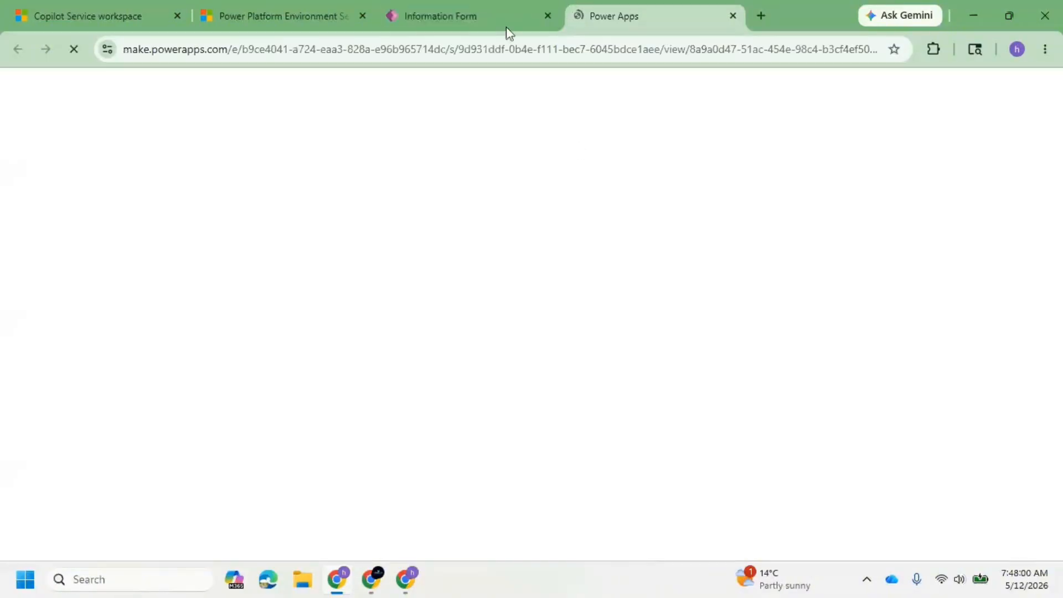
pyautogui.click(493, 13)
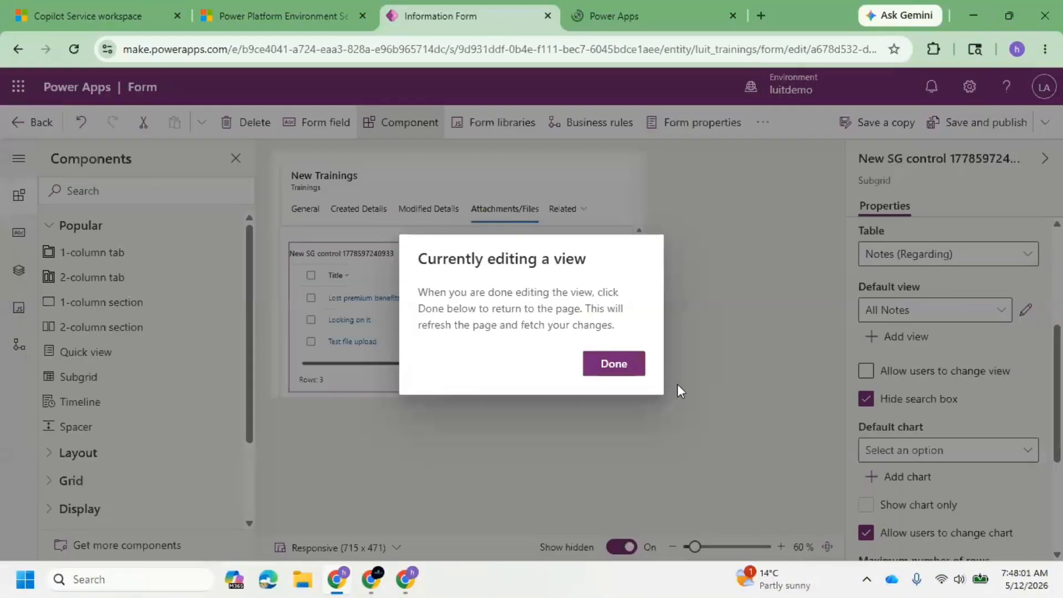
pyautogui.click(613, 364)
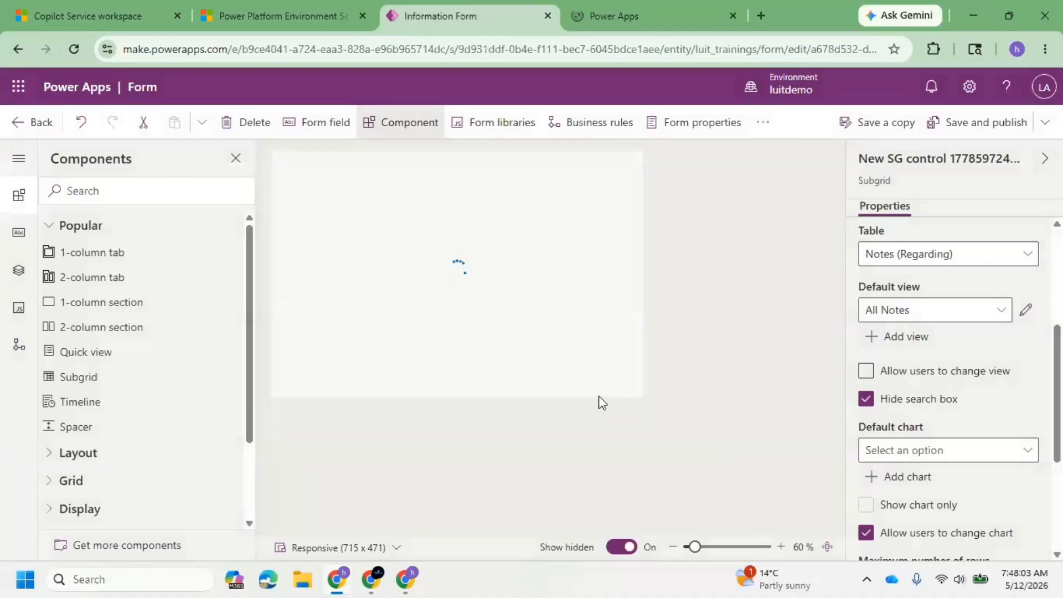
# Save and publish the Trainings form, and check the separately opened All Notes view.
pyautogui.click(973, 133)
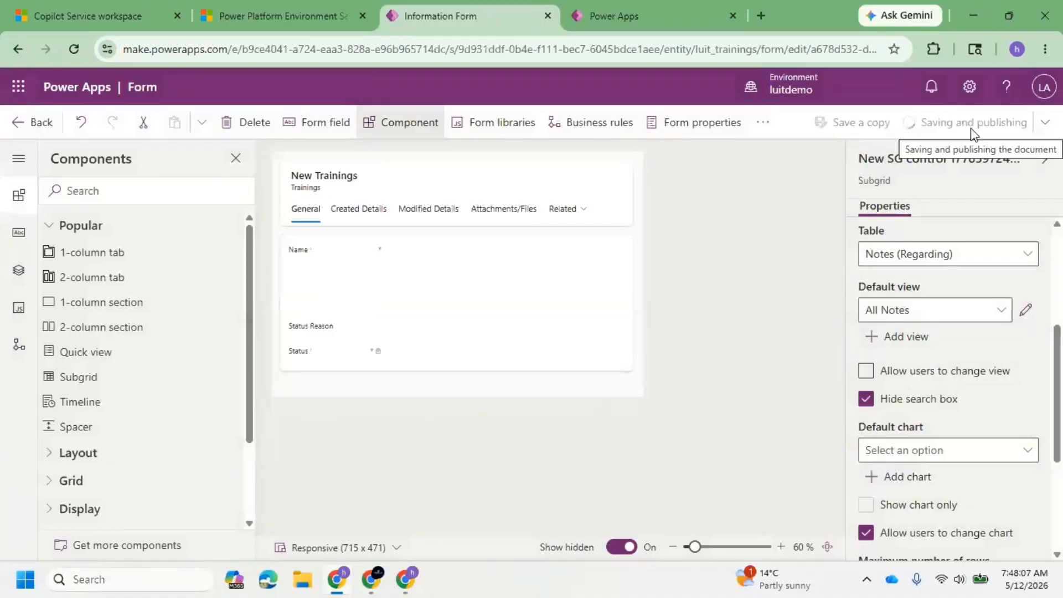
pyautogui.click(641, 6)
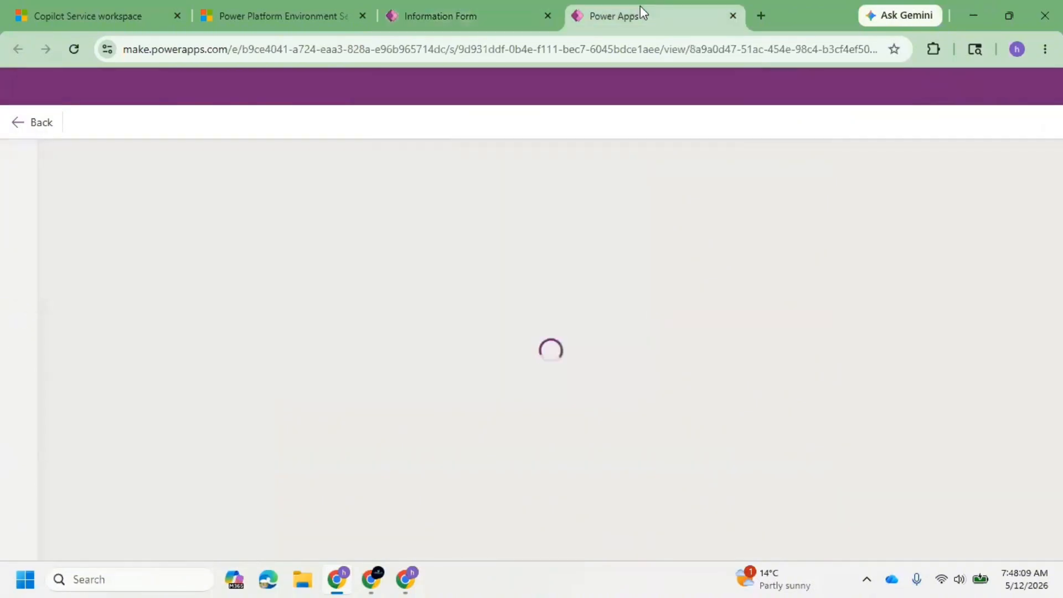
pyautogui.click(458, 8)
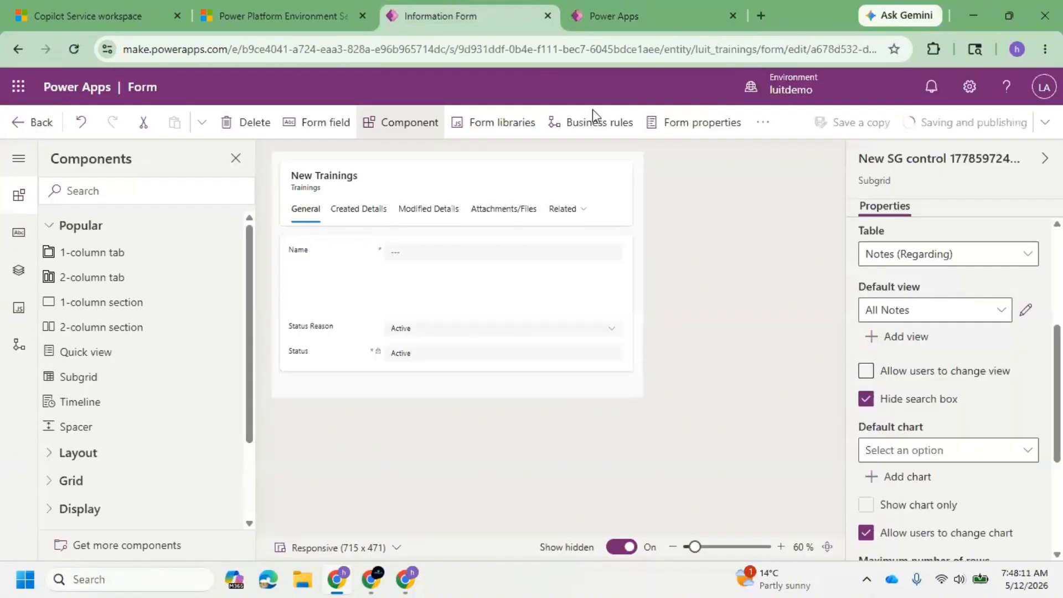
pyautogui.click(635, 8)
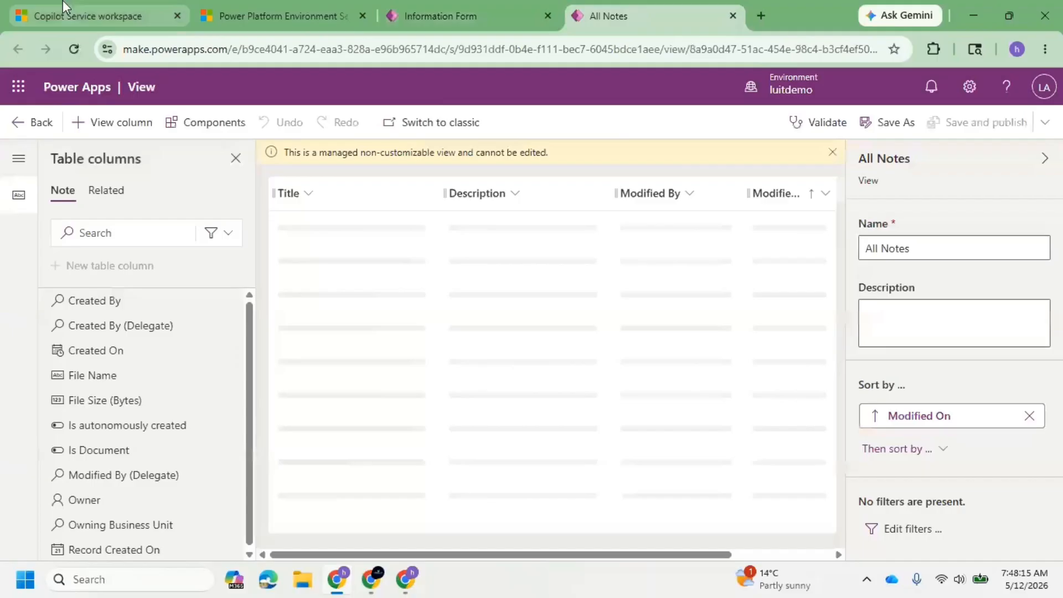
# Switch to Copilot Service workspace, then empty the cache and hard reload the CRM#1 record.
pyautogui.click(62, 5)
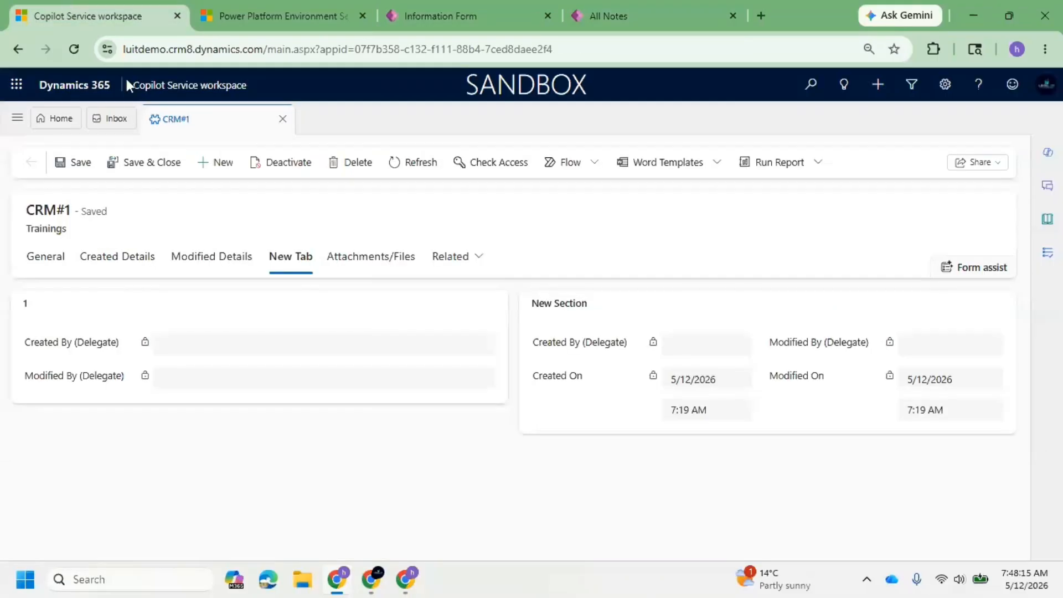
pyautogui.rightClick(73, 49)
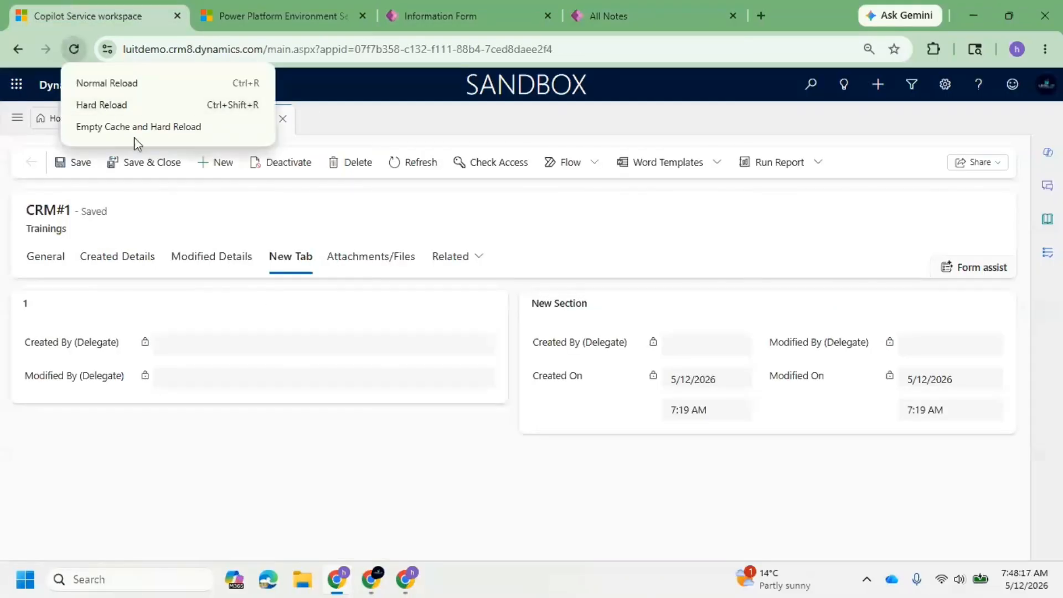
pyautogui.click(136, 133)
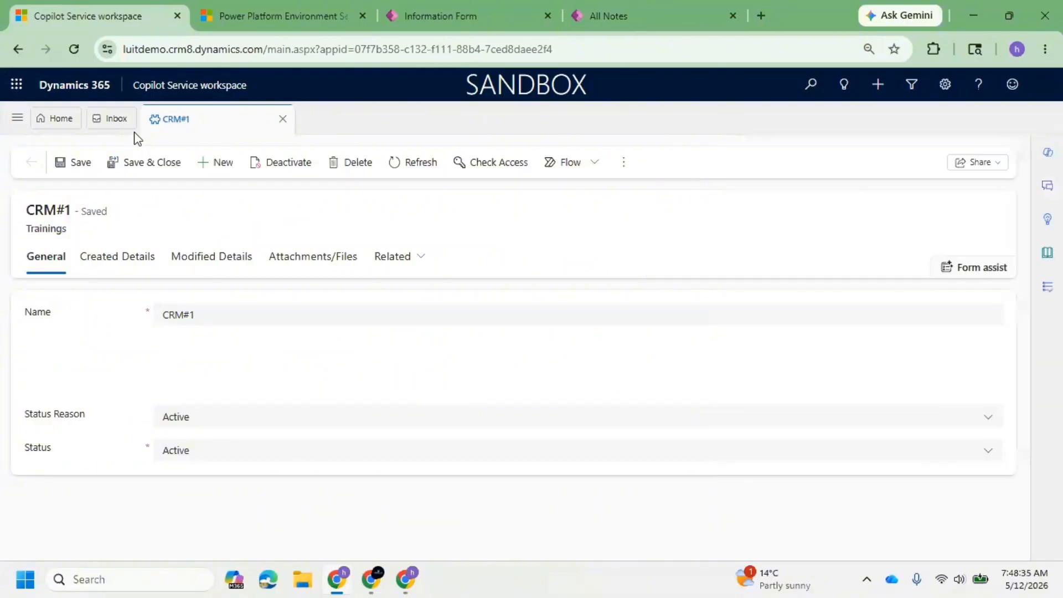
# Open the CRM#1 record's Attachments/Files tab and compare its timeline notes with the new notes subgrid.
pyautogui.click(304, 259)
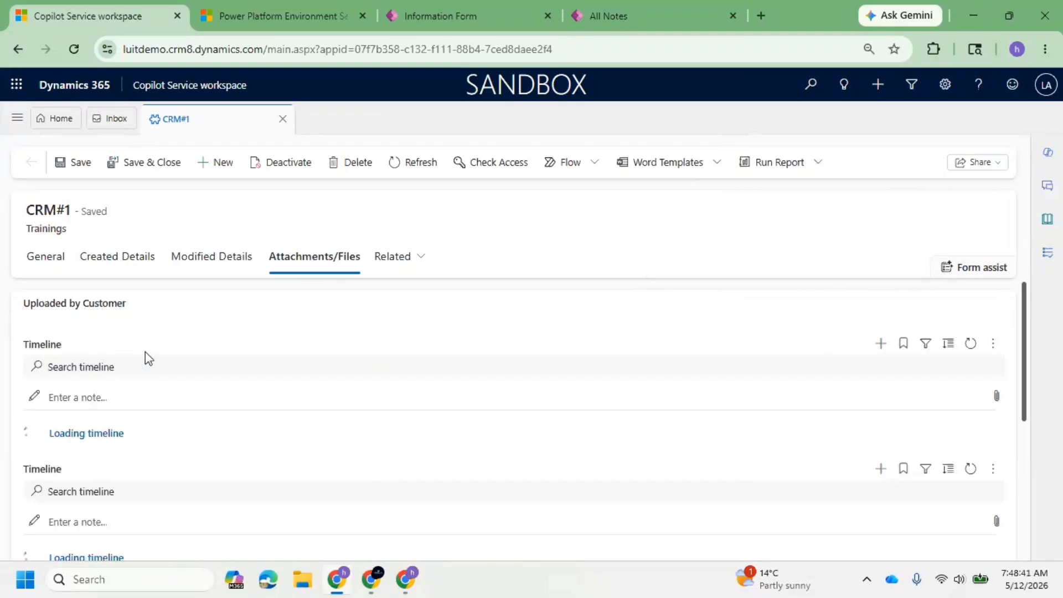
pyautogui.scroll(-5, 176, 376)
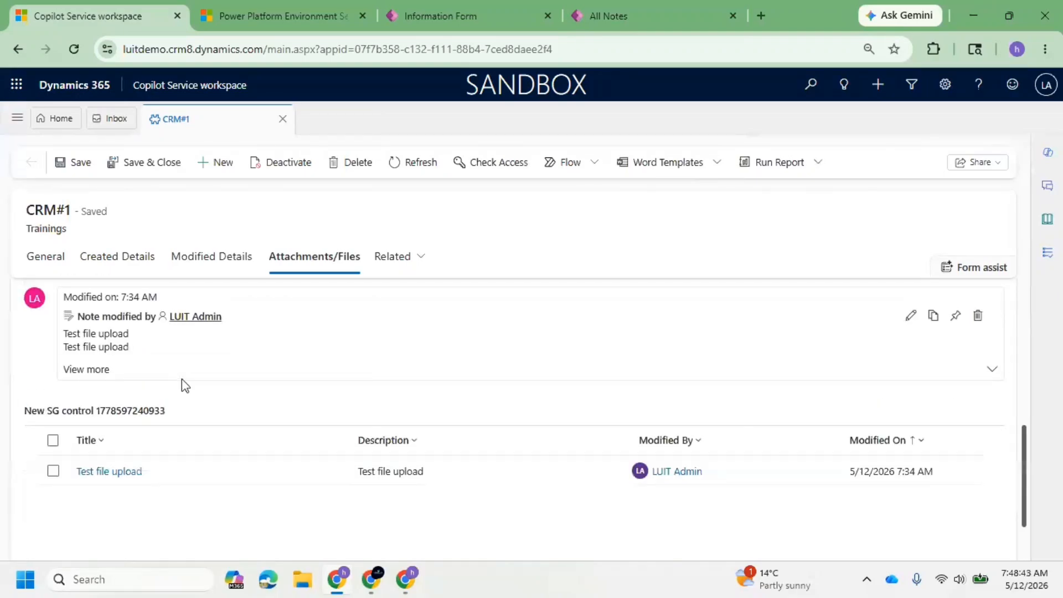
pyautogui.scroll(-1, 181, 379)
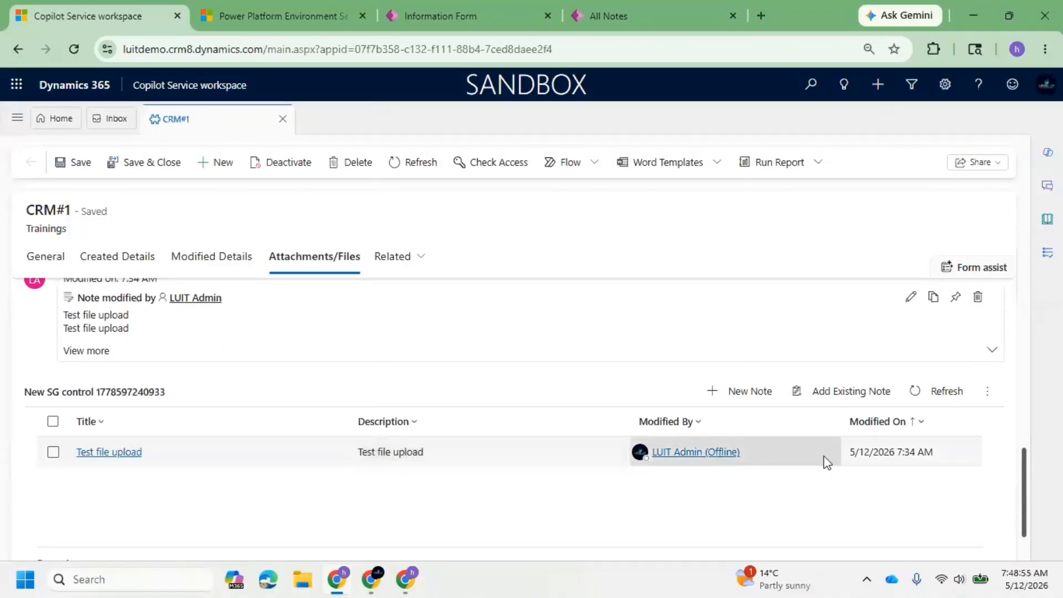
pyautogui.scroll(4, 331, 464)
pyautogui.scroll(-3, 318, 459)
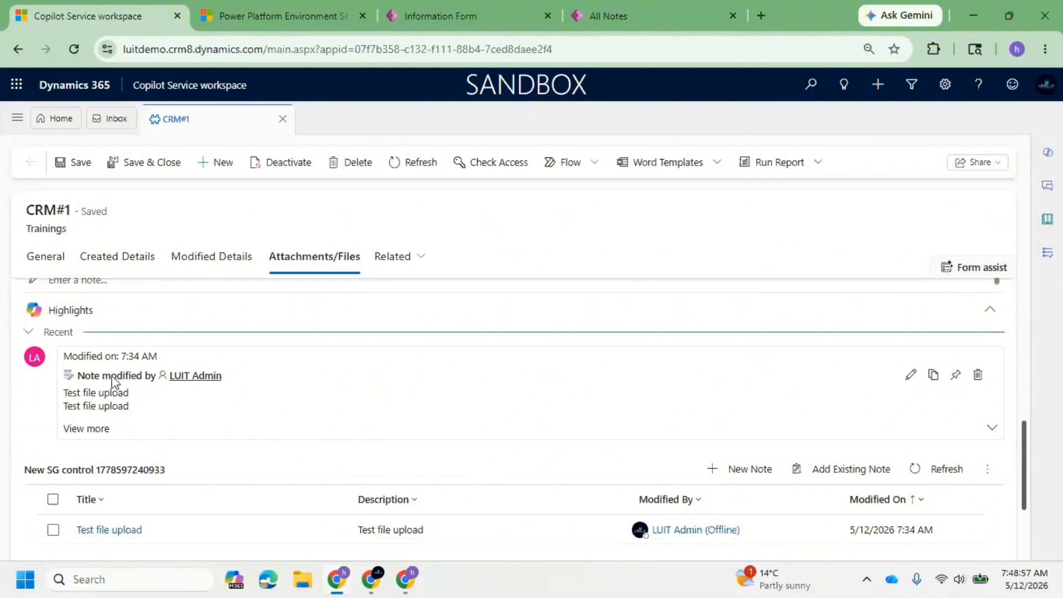
# Open a blank new note from the CRM#1 notes subgrid, examine its account, attachment and content fields, and close it.
pyautogui.scroll(-2, 131, 415)
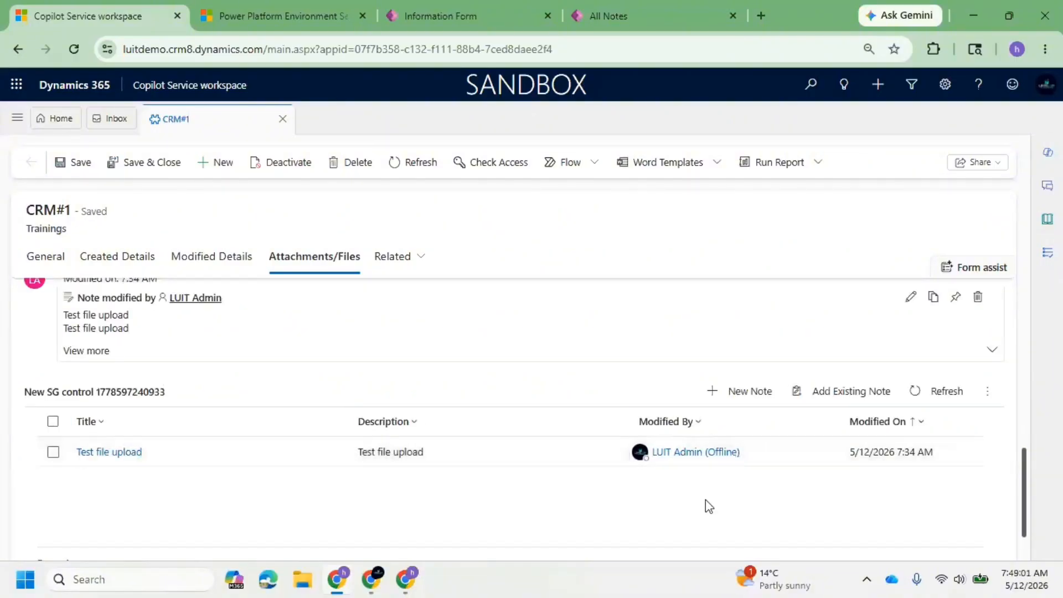
pyautogui.click(749, 394)
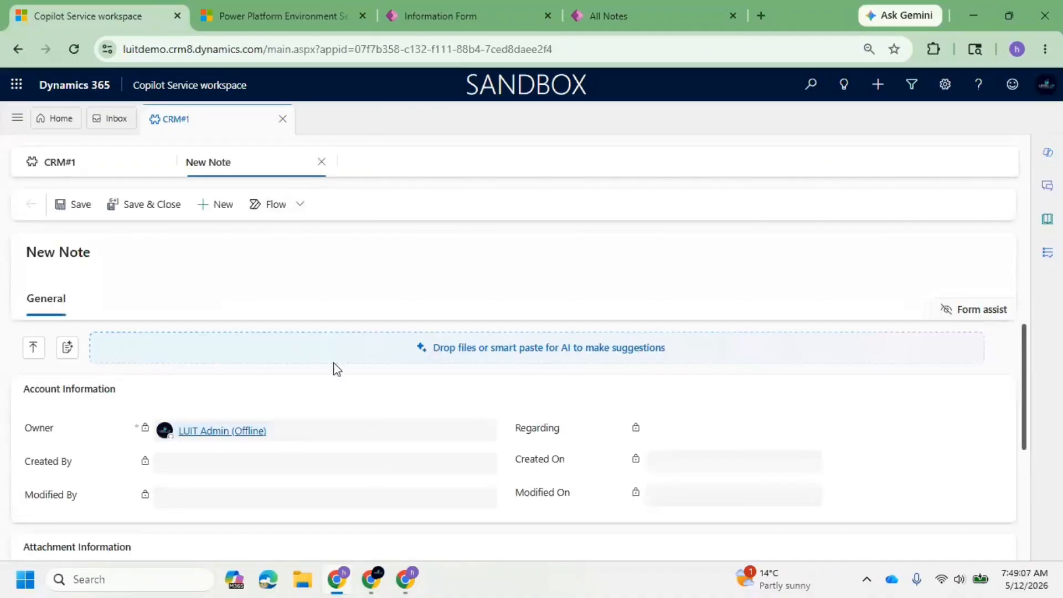
pyautogui.scroll(-3, 331, 386)
pyautogui.scroll(-2, 258, 459)
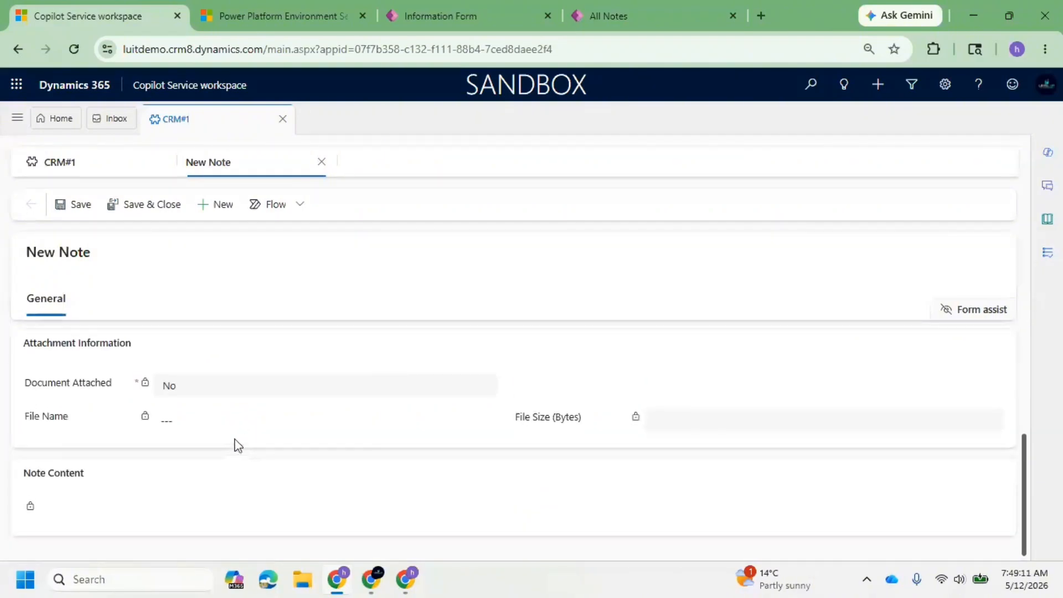
pyautogui.scroll(3, 241, 443)
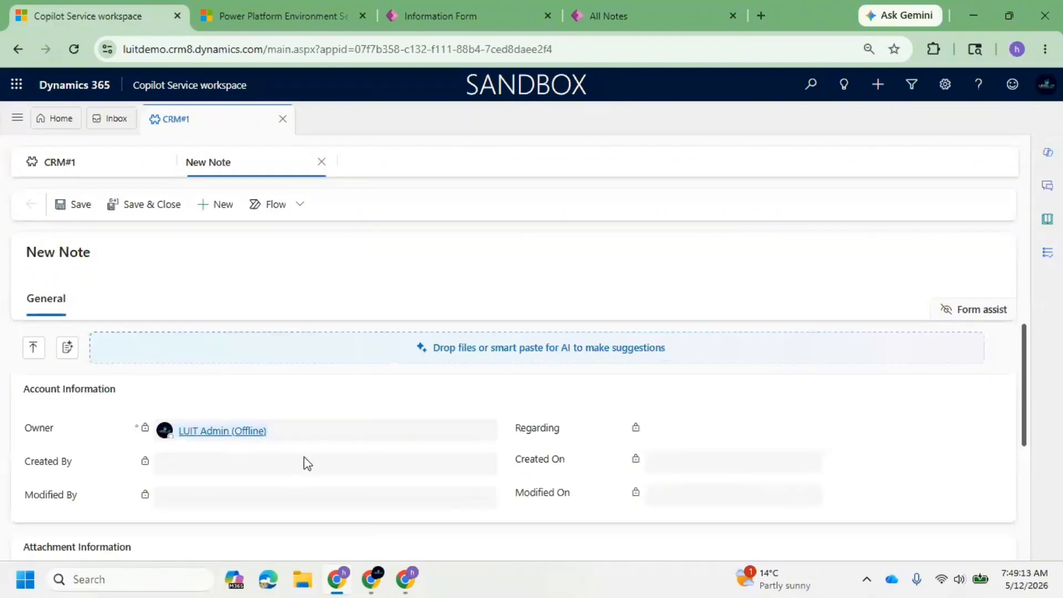
pyautogui.scroll(-4, 308, 464)
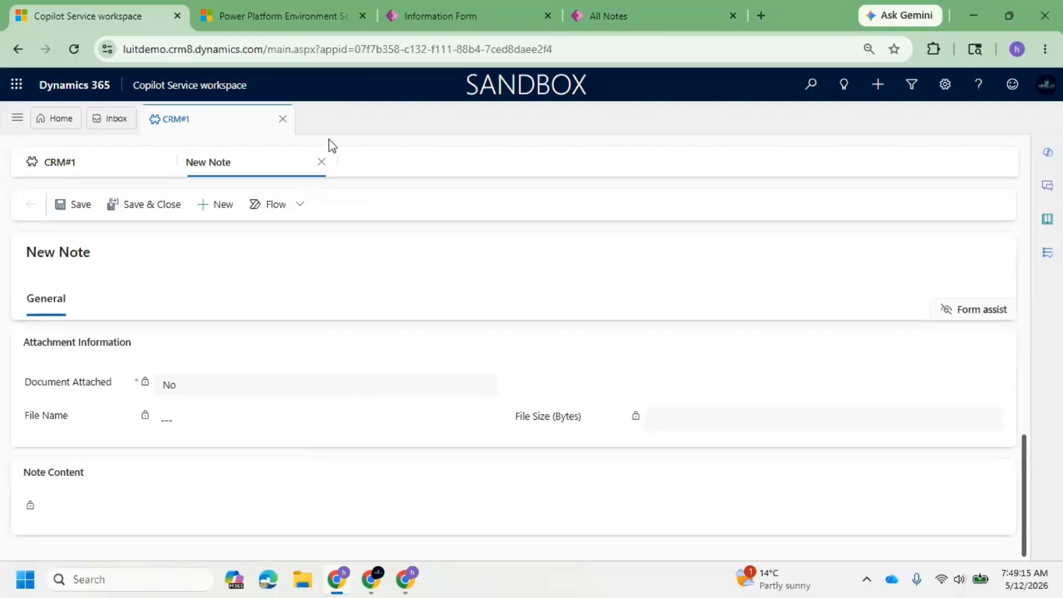
pyautogui.click(321, 162)
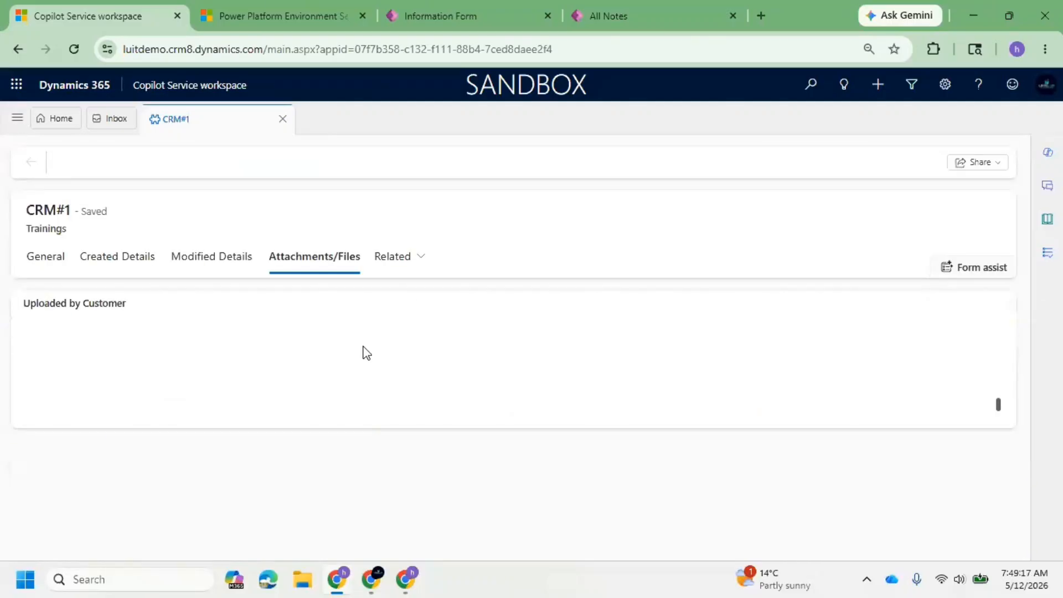
# Add a timeline note to CRM#1 with "Second notes" as both its title and description.
pyautogui.click(881, 344)
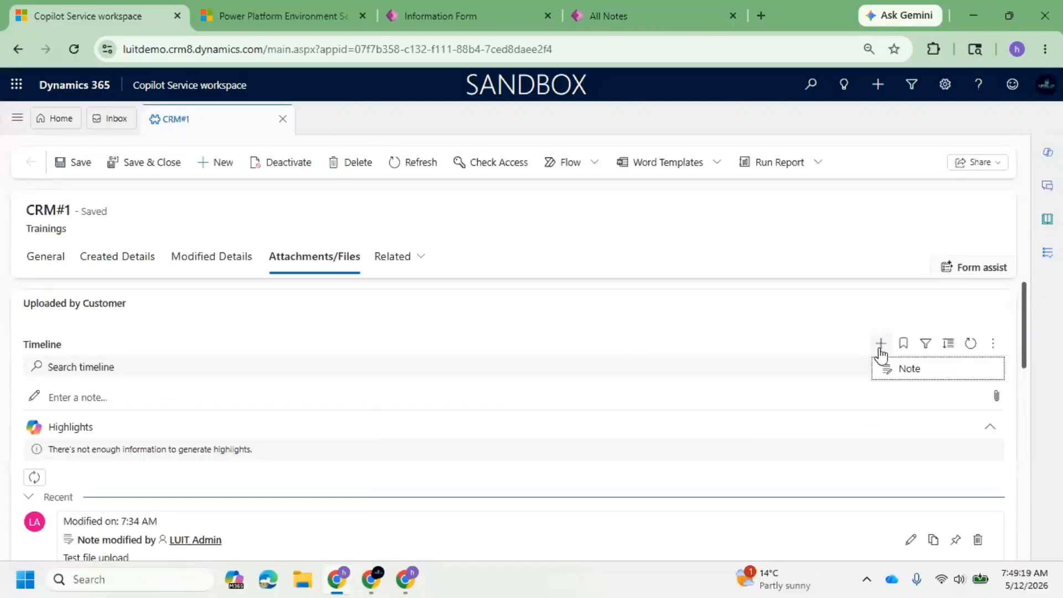
pyautogui.click(895, 371)
pyautogui.write('Second notes')
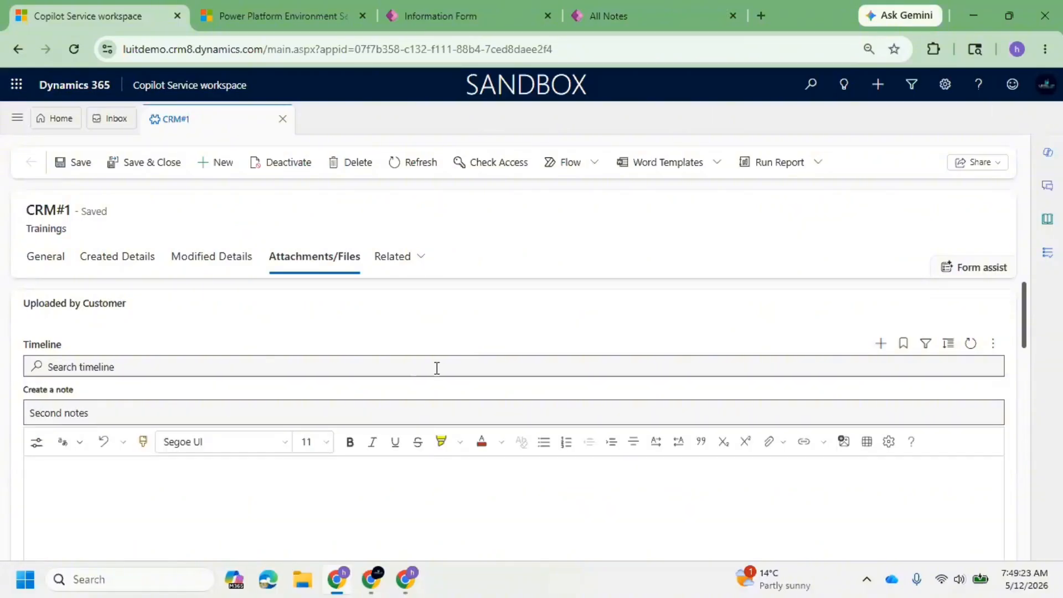
pyautogui.hotkey('ctrl', 'a')
pyautogui.hotkey('ctrl', 'c')
pyautogui.click(209, 475)
pyautogui.hotkey('ctrl', 'v')
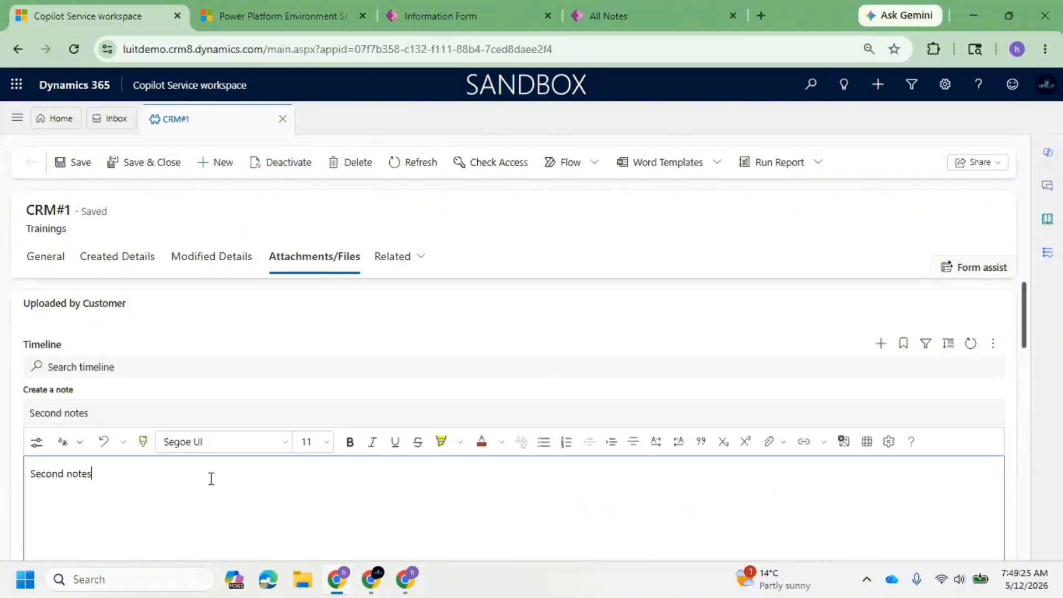
pyautogui.scroll(-4, 310, 438)
pyautogui.click(899, 376)
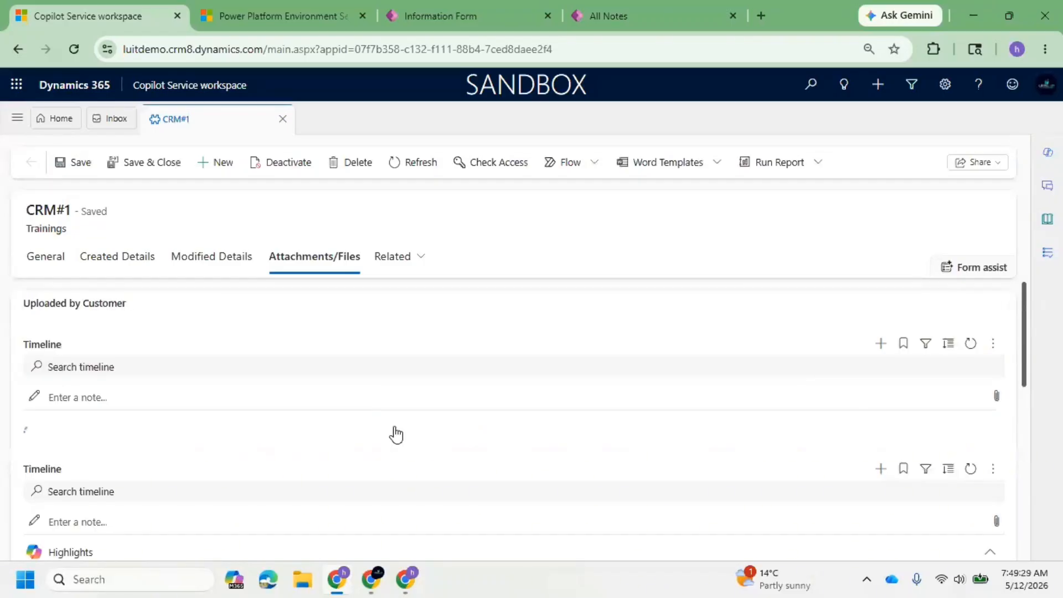
# Refresh the notes subgrid below the timeline and check its entries against the Trainings record.
pyautogui.scroll(-10, 395, 435)
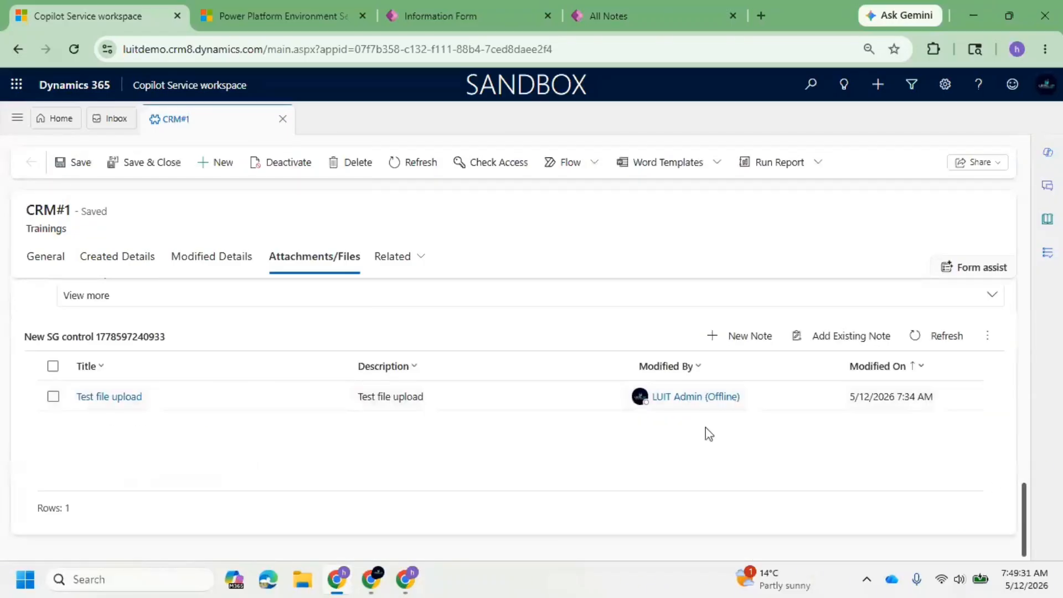
pyautogui.click(920, 339)
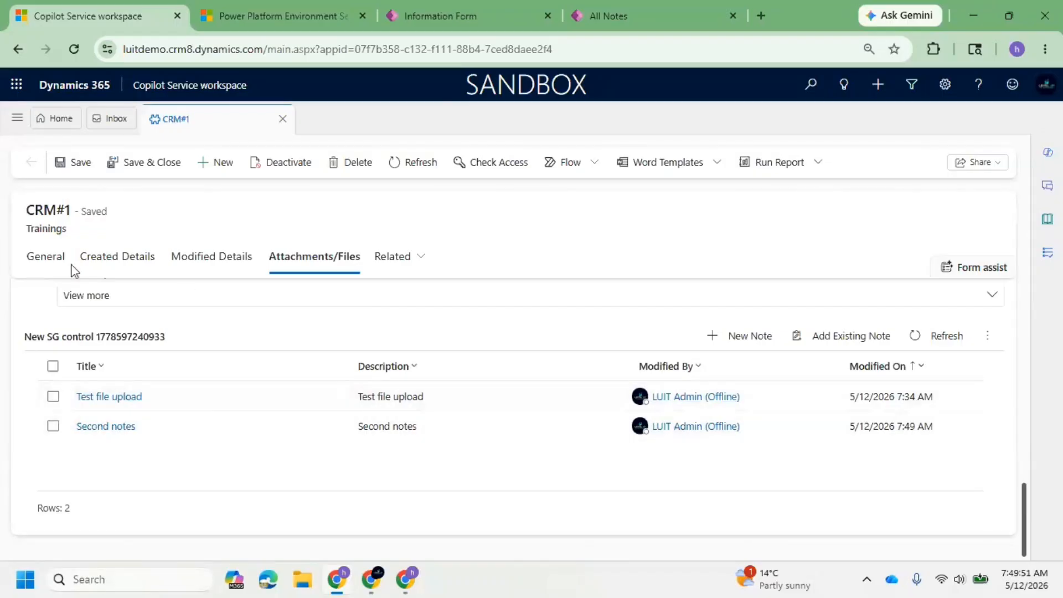
pyautogui.doubleClick(35, 233)
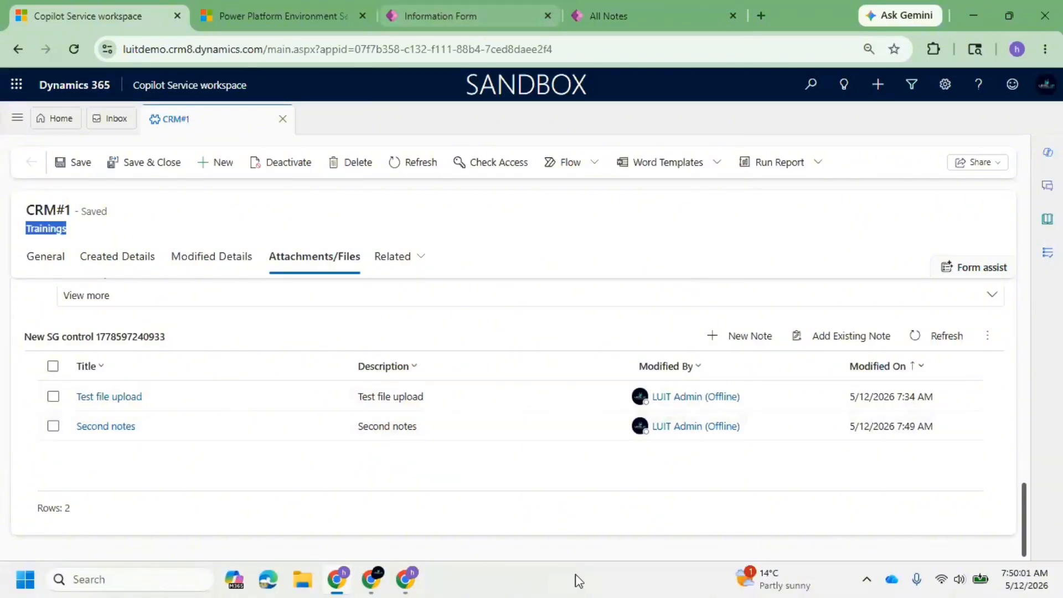
# Switch to the Power Apps form editor, start another subgrid and examine the related tables available for it.
pyautogui.click(448, 7)
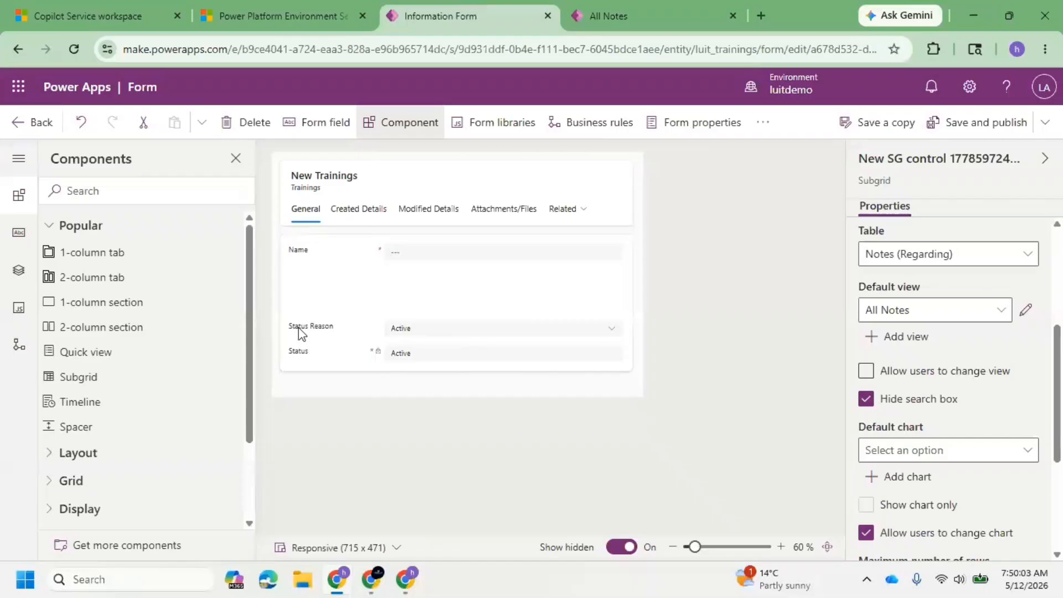
pyautogui.click(116, 385)
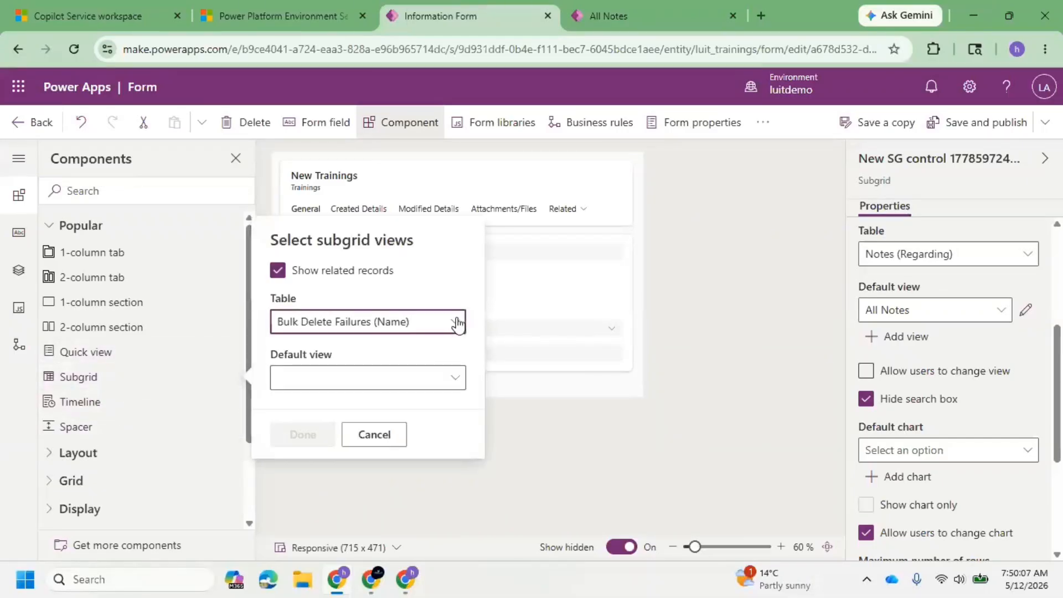
pyautogui.click(456, 322)
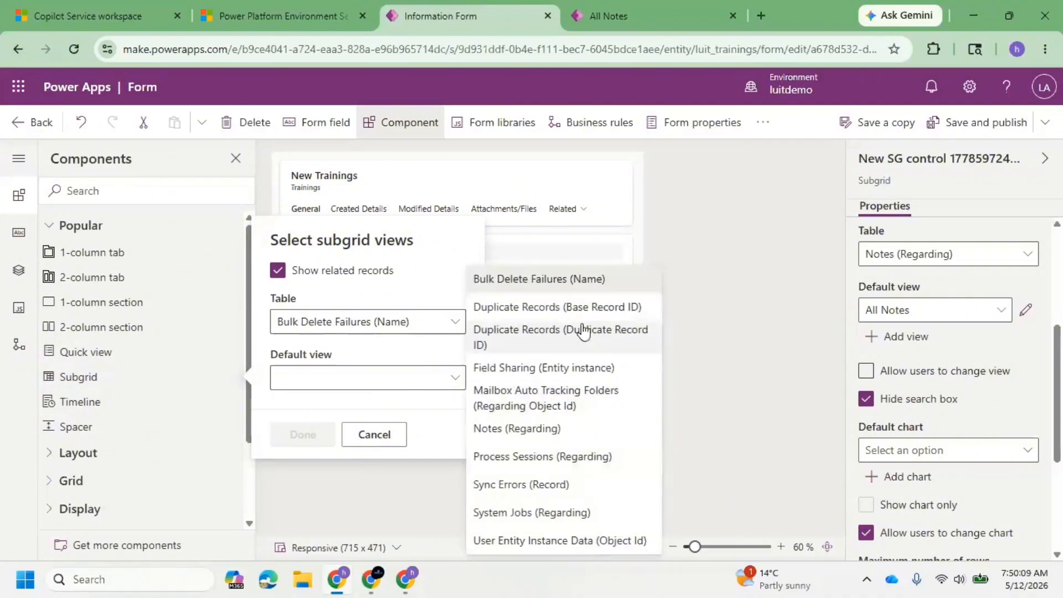
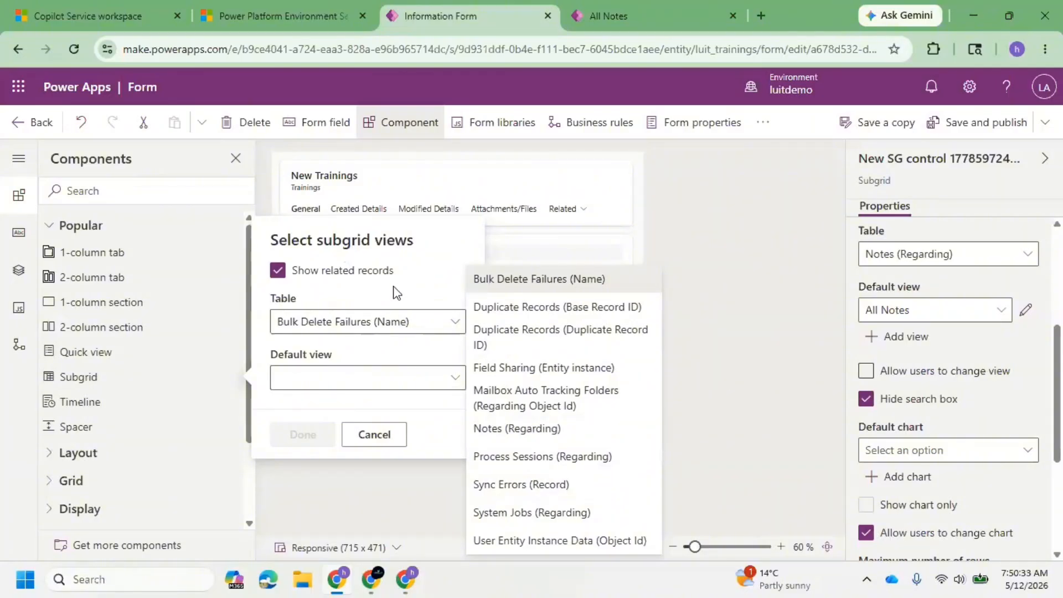
# Cancel the unfinished subgrid and review the quick view under Modified By More Details on the Modified Details tab.
pyautogui.click(699, 235)
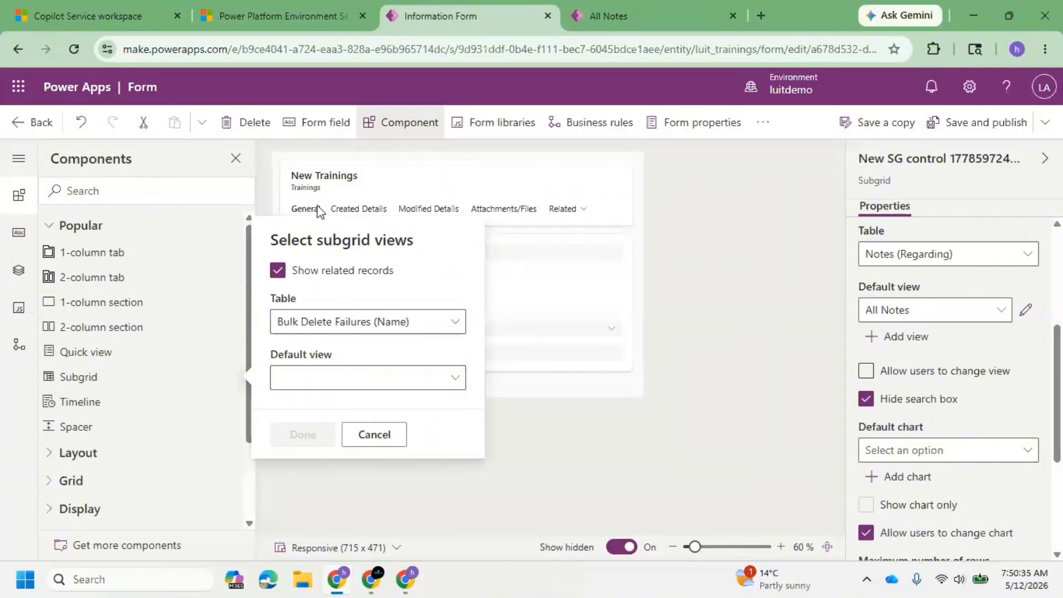
pyautogui.click(377, 440)
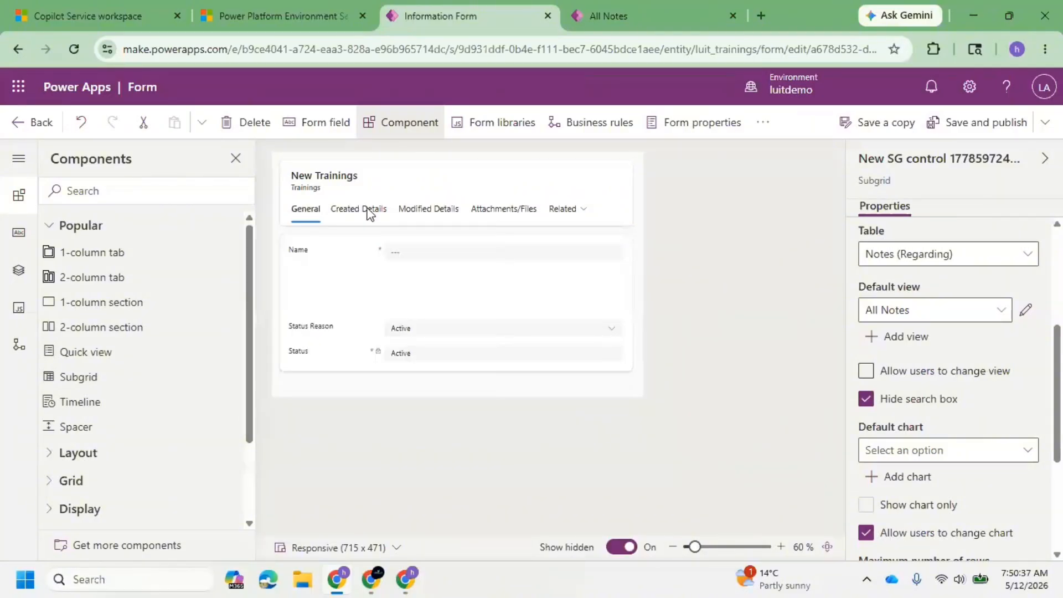
pyautogui.click(434, 209)
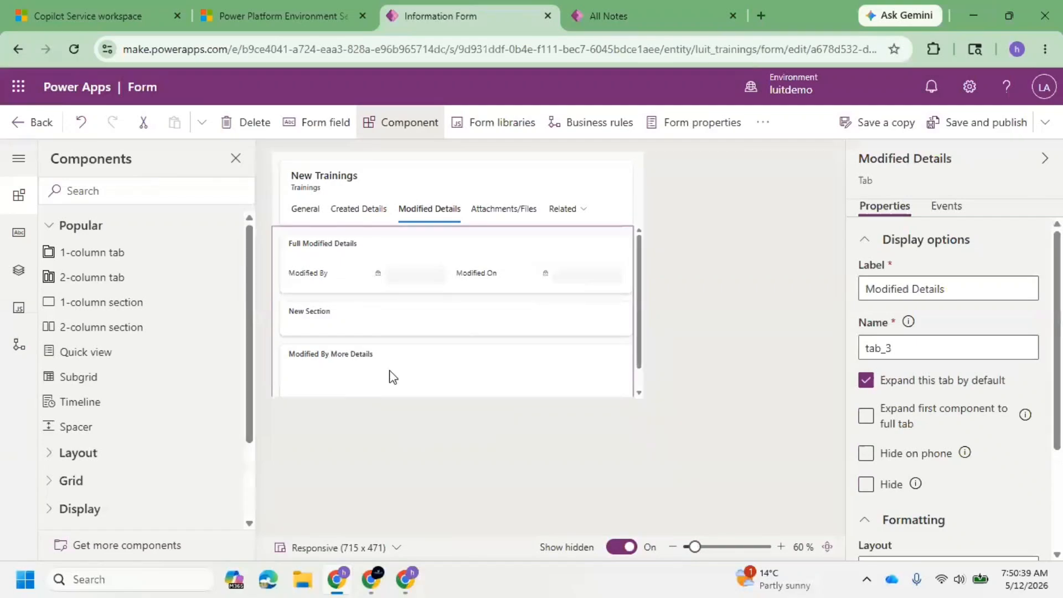
pyautogui.scroll(-5, 417, 356)
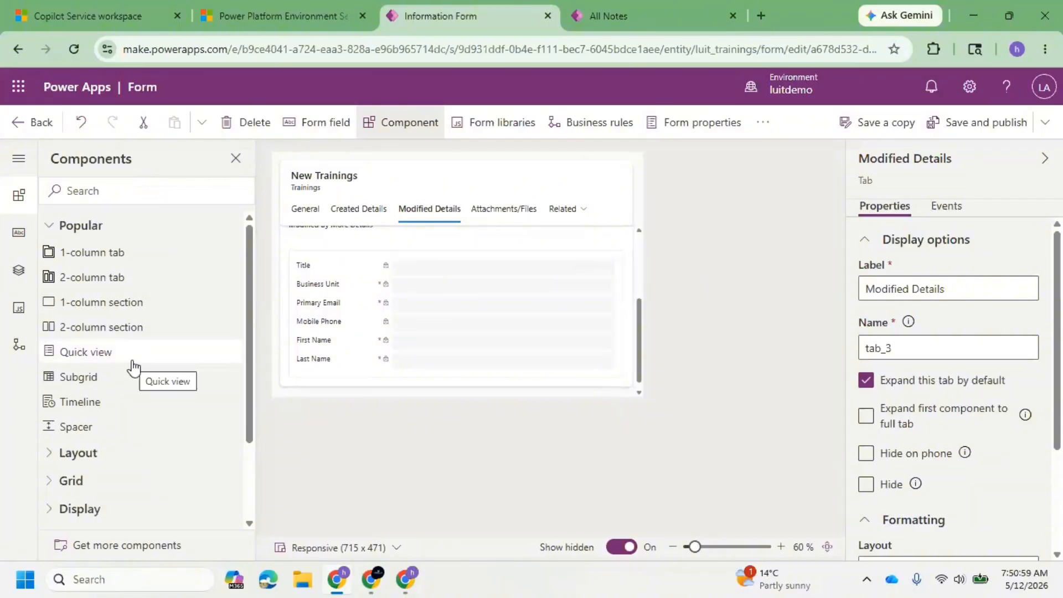
# Examine the Layout components available for the Trainings form, comparing them with the Popular group.
pyautogui.scroll(-2, 144, 372)
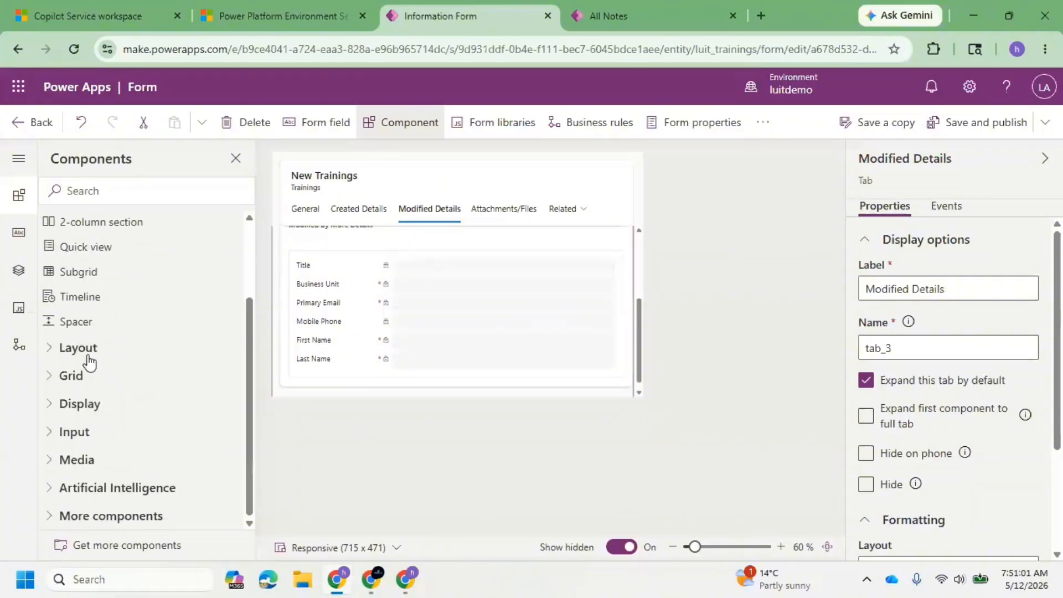
pyautogui.click(56, 350)
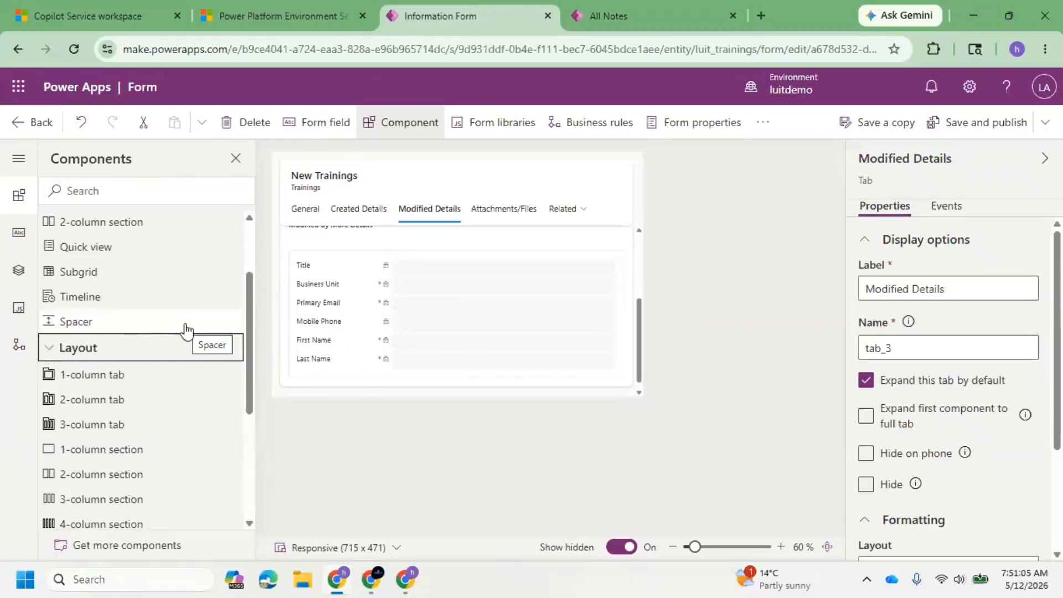
pyautogui.scroll(-3, 185, 365)
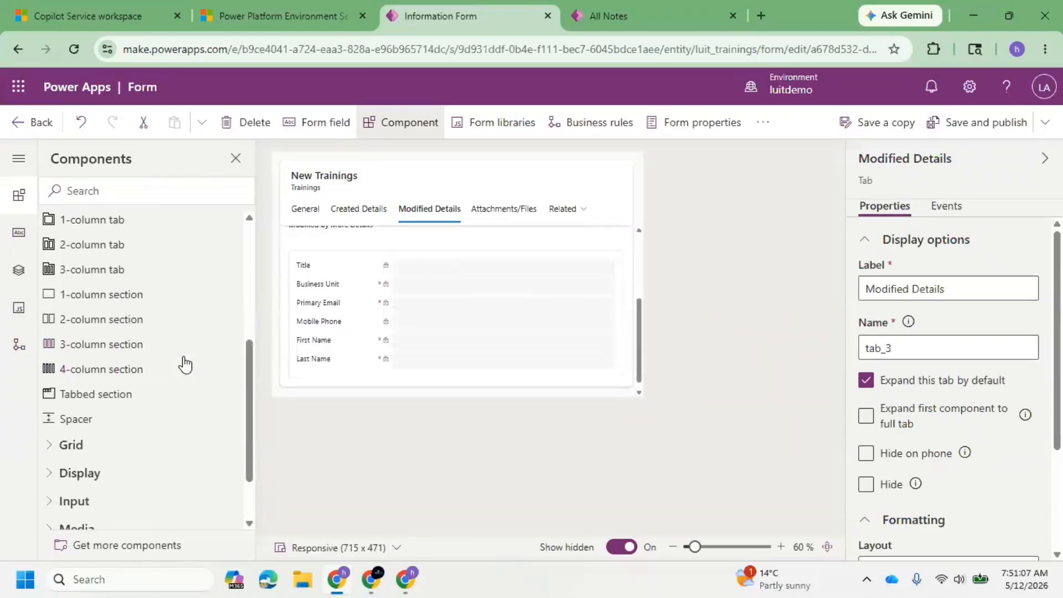
pyautogui.scroll(5, 185, 365)
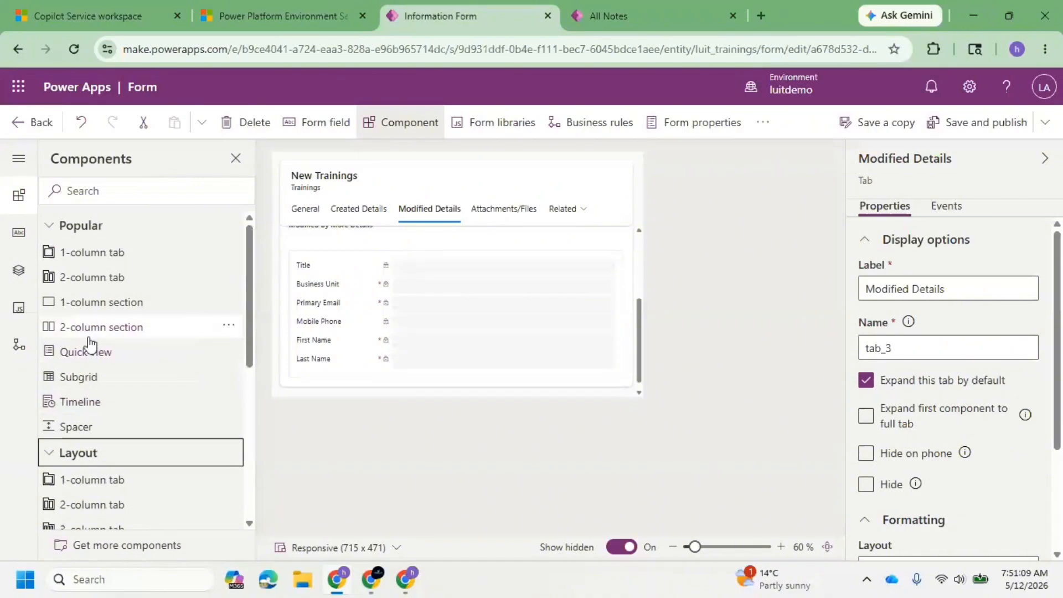
pyautogui.scroll(-6, 138, 308)
pyautogui.scroll(3, 114, 370)
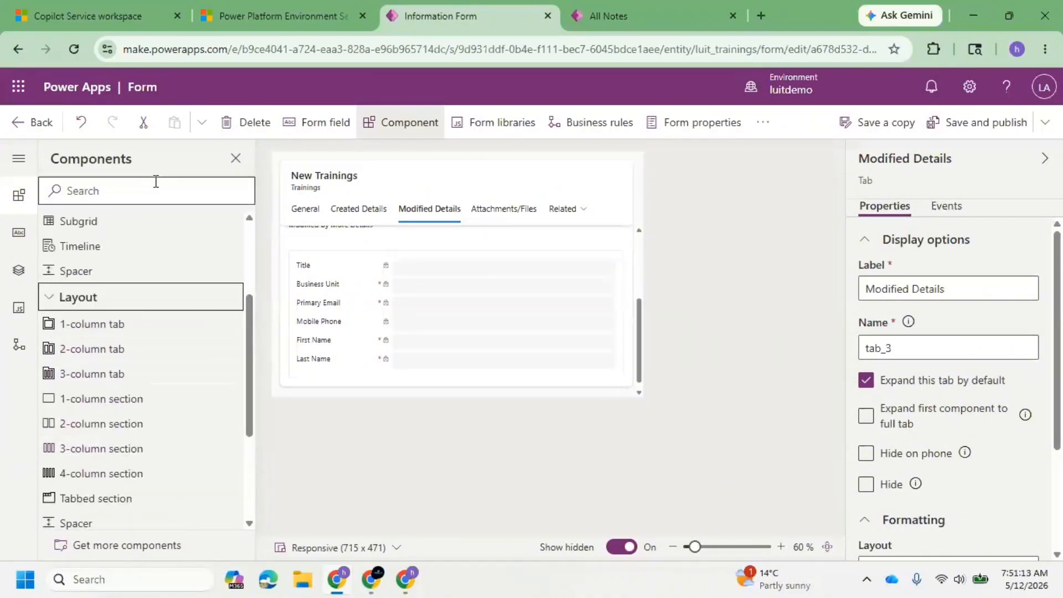
# Check the section layout of CRM#1's Created Details tab in Copilot Service workspace and return to the form editor.
pyautogui.click(51, 7)
pyautogui.click(110, 261)
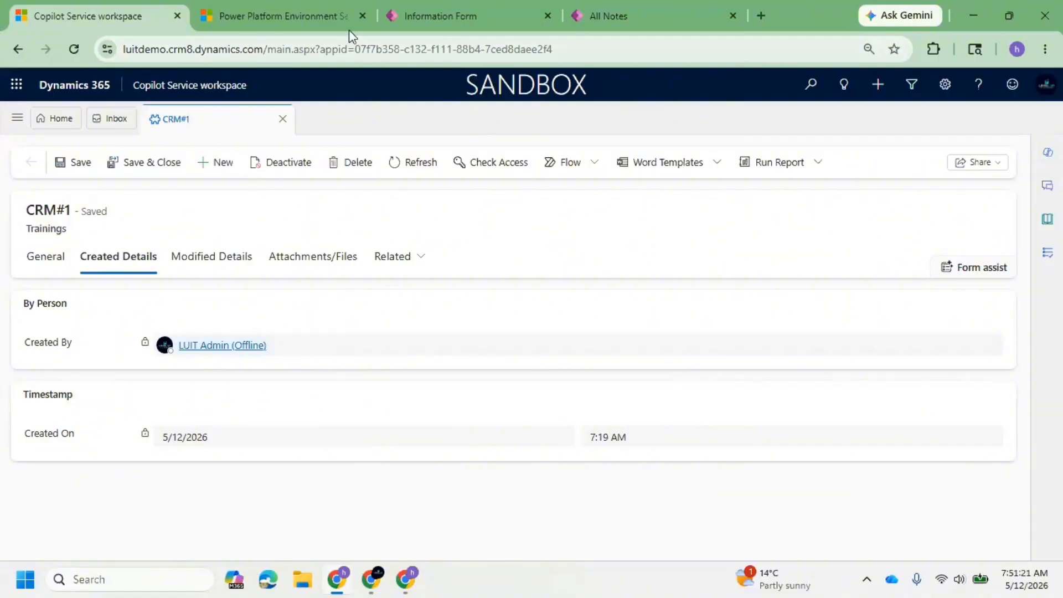
pyautogui.click(433, 12)
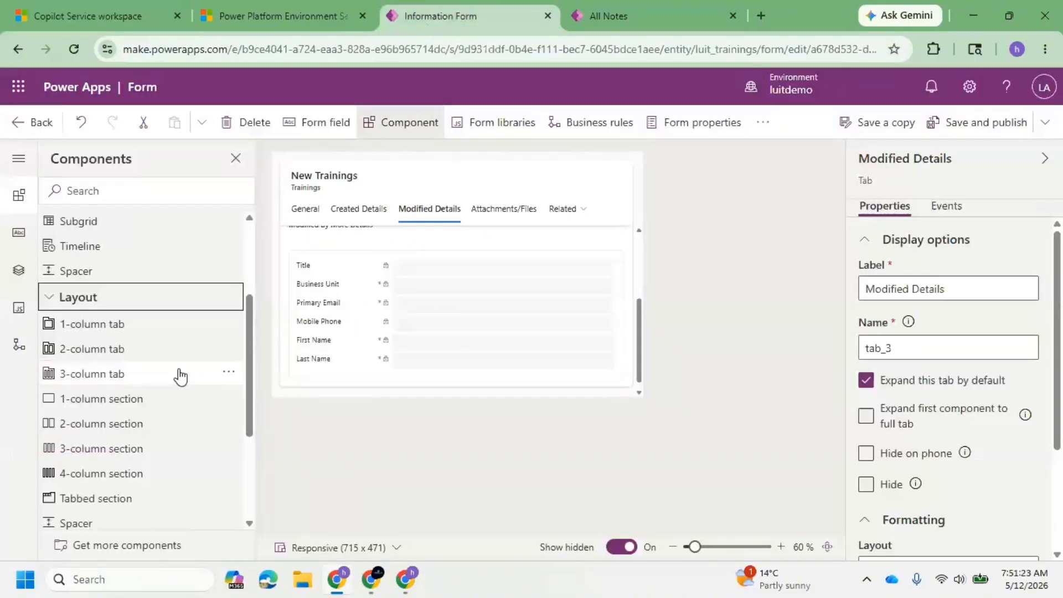
# Examine the tabbed section and the Grid and Display components available for the form.
pyautogui.scroll(-2, 143, 434)
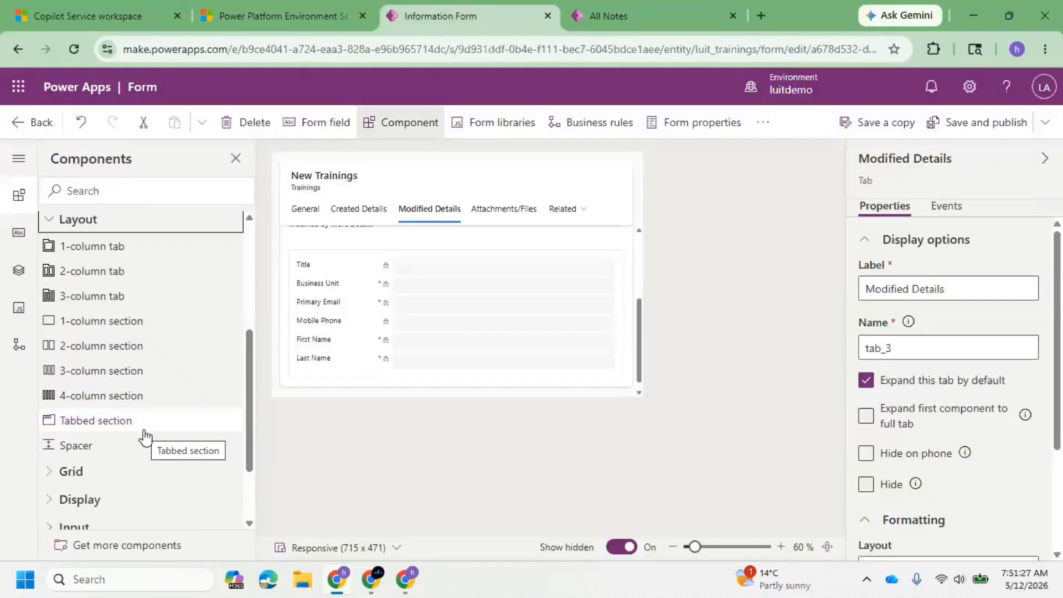
pyautogui.click(61, 474)
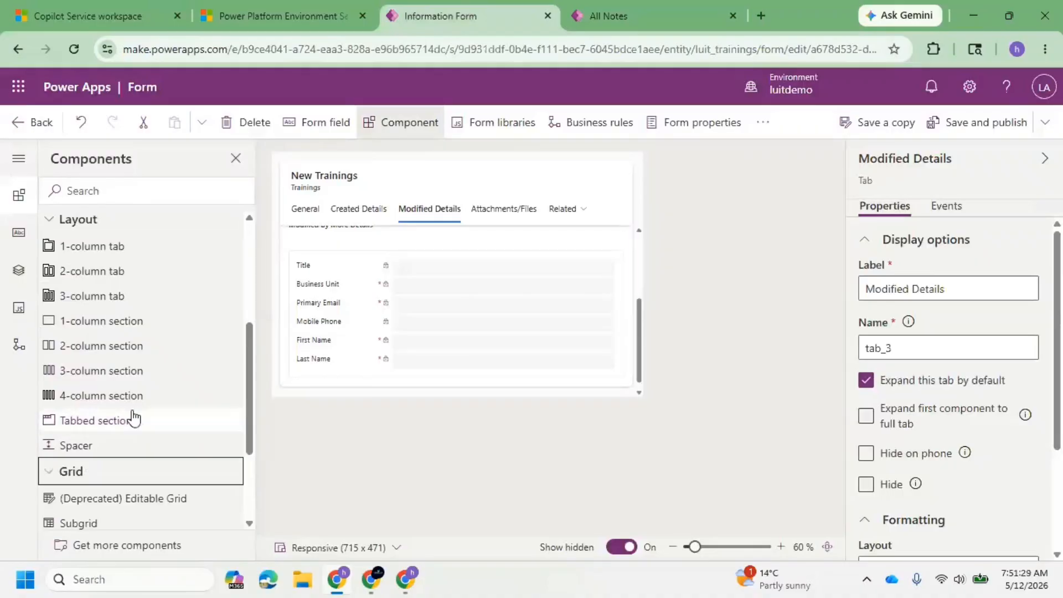
pyautogui.scroll(-2, 143, 437)
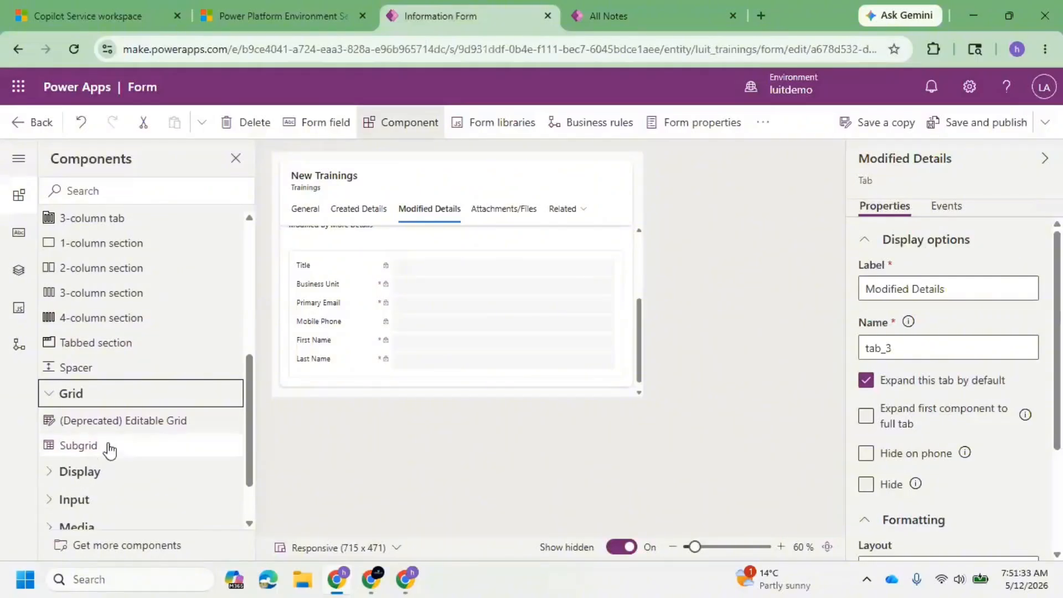
pyautogui.click(55, 475)
pyautogui.scroll(-2, 111, 426)
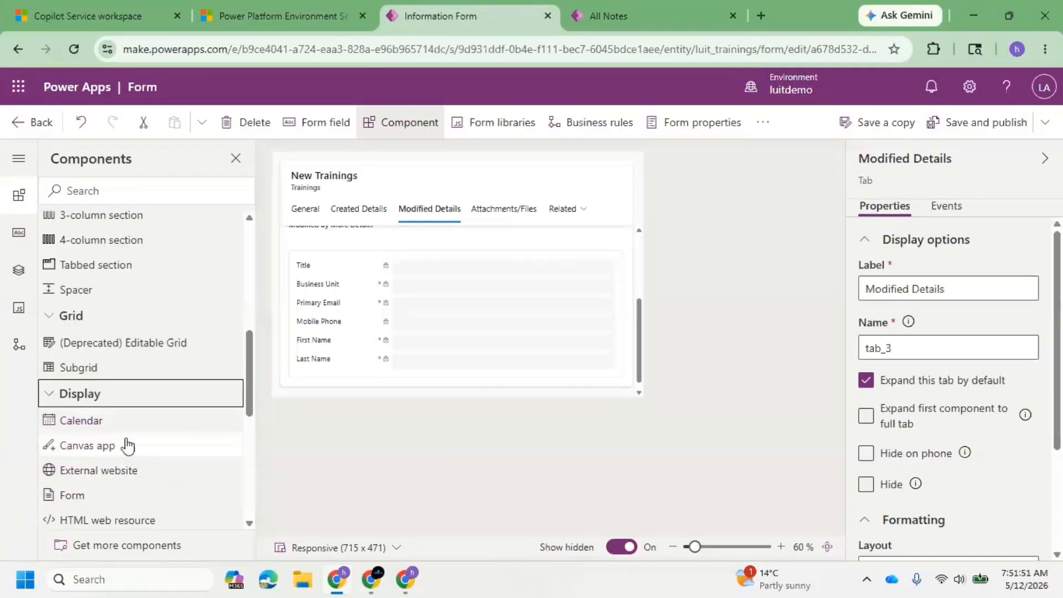
pyautogui.scroll(-3, 128, 444)
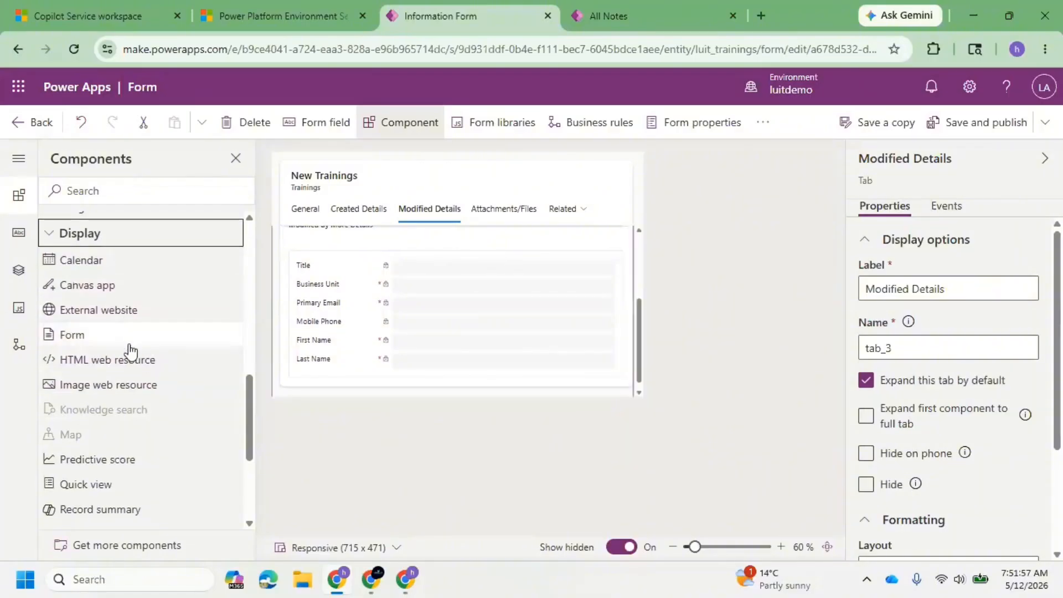
pyautogui.scroll(-1, 127, 349)
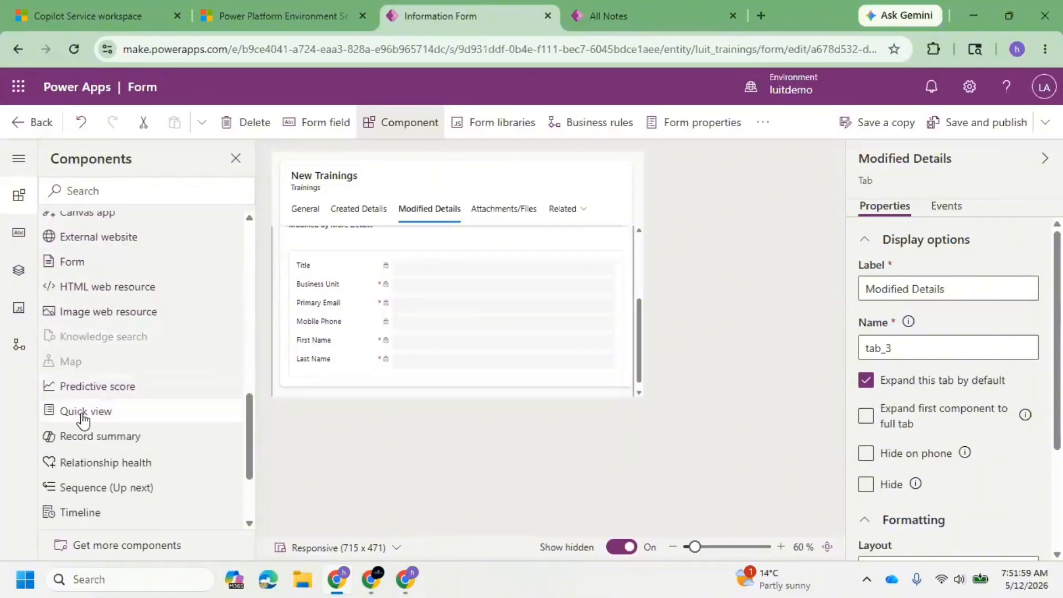
# Examine the Record summary component's options, check CRM#1's General tab in Copilot Service workspace, and dismiss the component in the form editor.
pyautogui.click(111, 448)
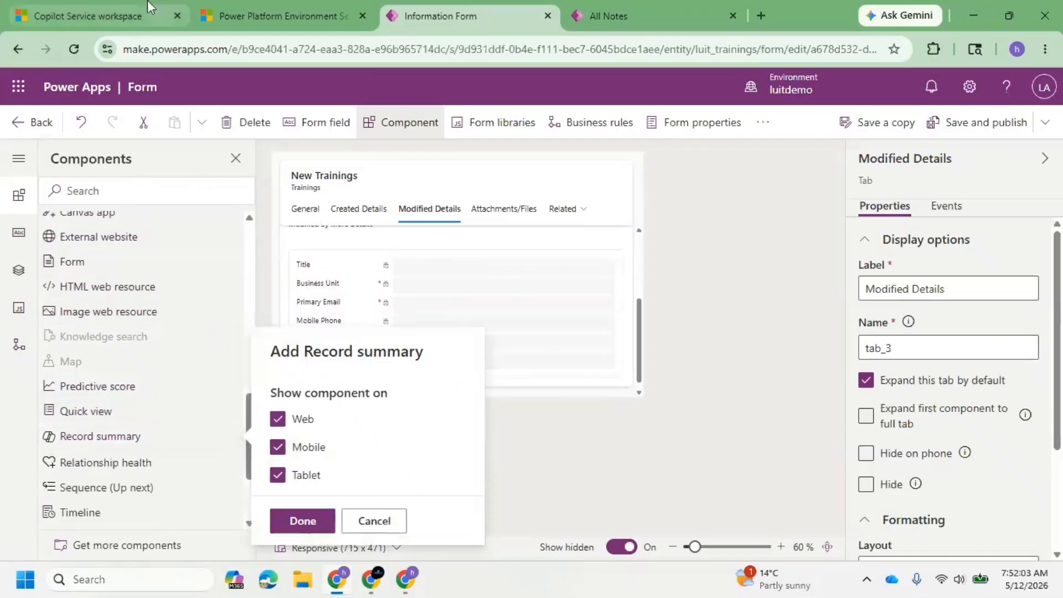
pyautogui.click(108, 8)
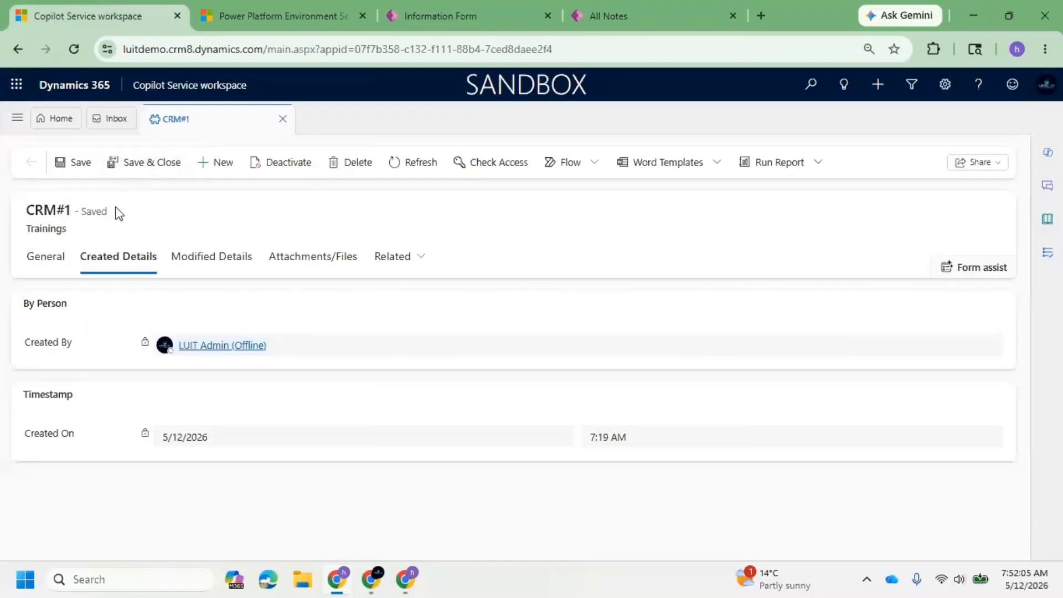
pyautogui.click(44, 259)
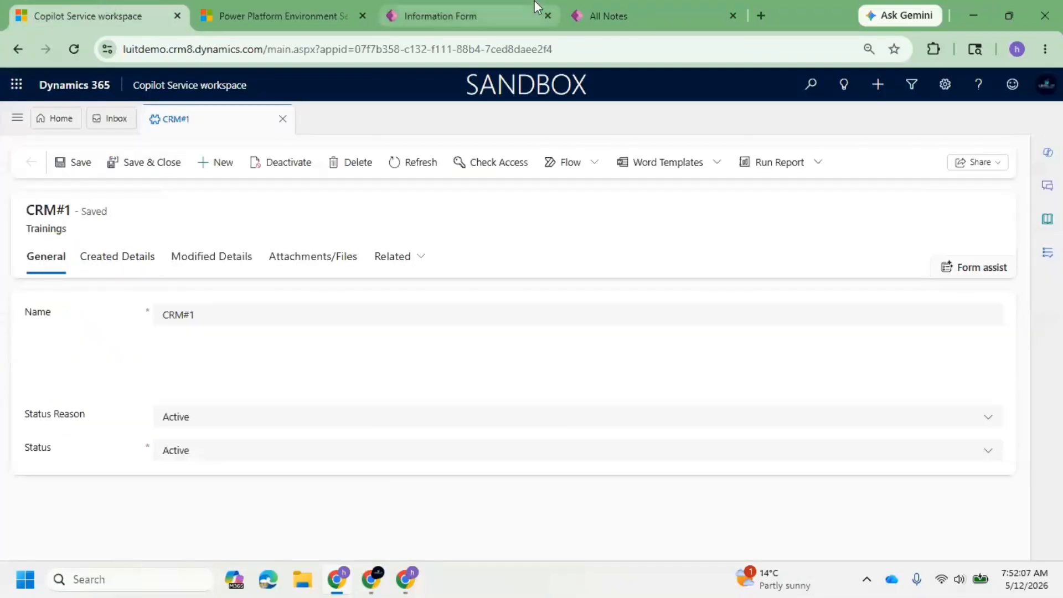
pyautogui.click(599, 7)
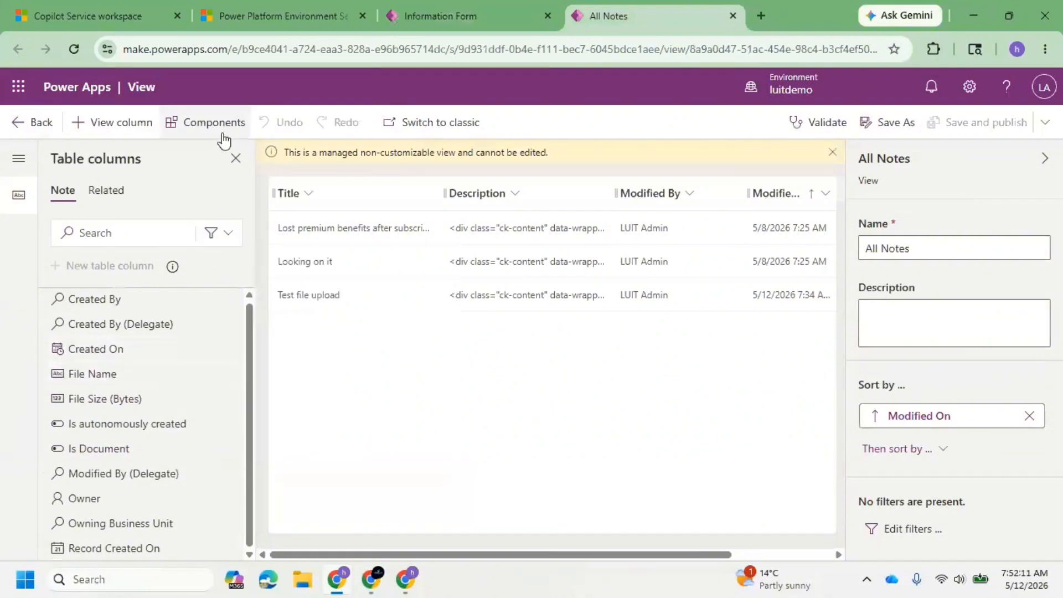
pyautogui.click(439, 16)
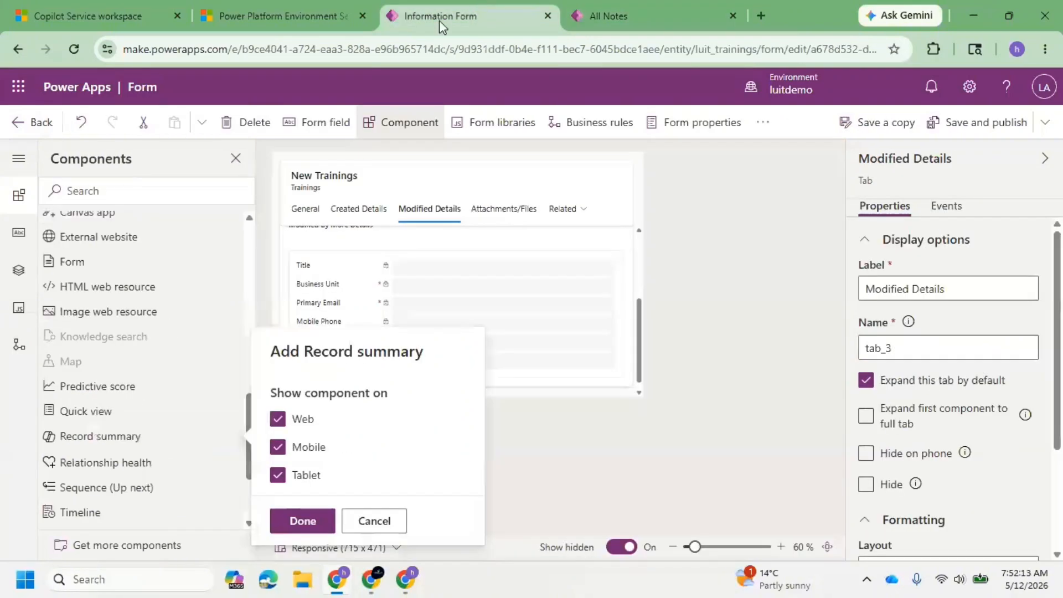
pyautogui.click(410, 126)
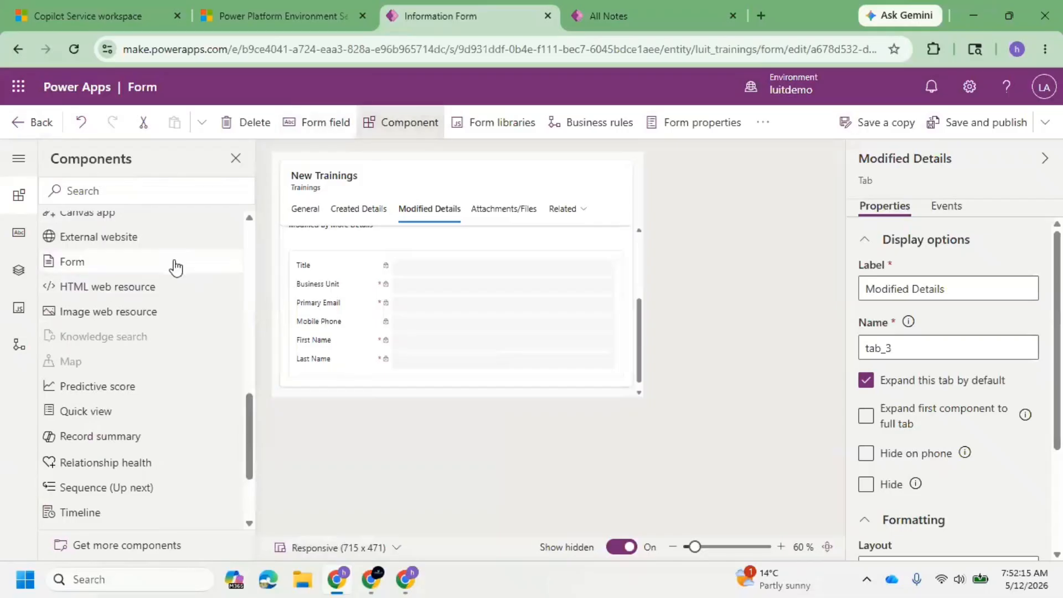
# Examine the remaining Display components and the Input components available for the form.
pyautogui.scroll(-3, 181, 277)
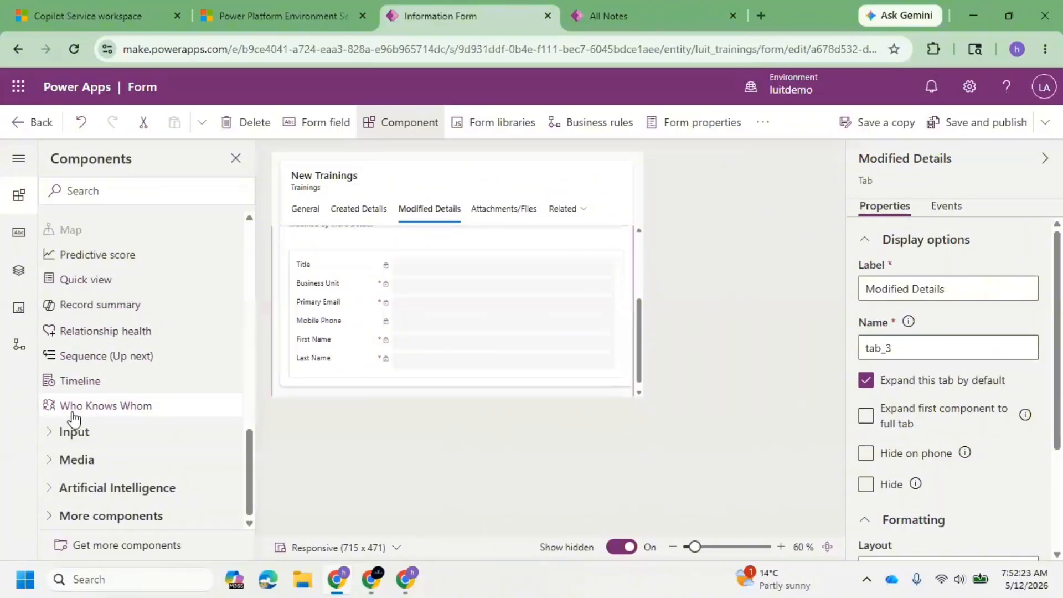
pyautogui.click(49, 431)
pyautogui.scroll(-4, 161, 351)
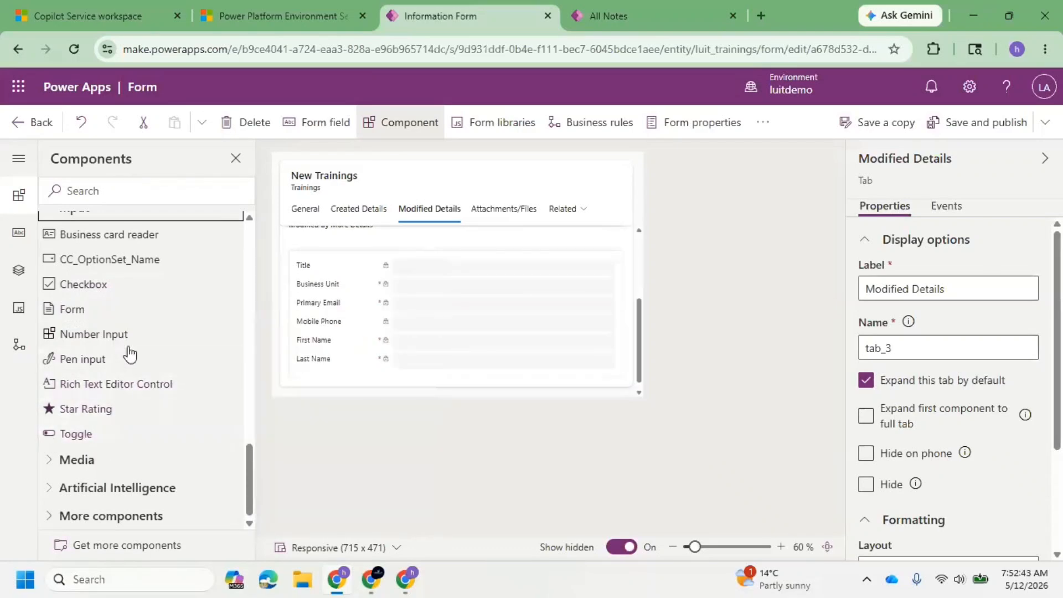
# Examine the Pen input component's settings, try to list its eligible table columns, and cancel without adding it.
pyautogui.click(143, 367)
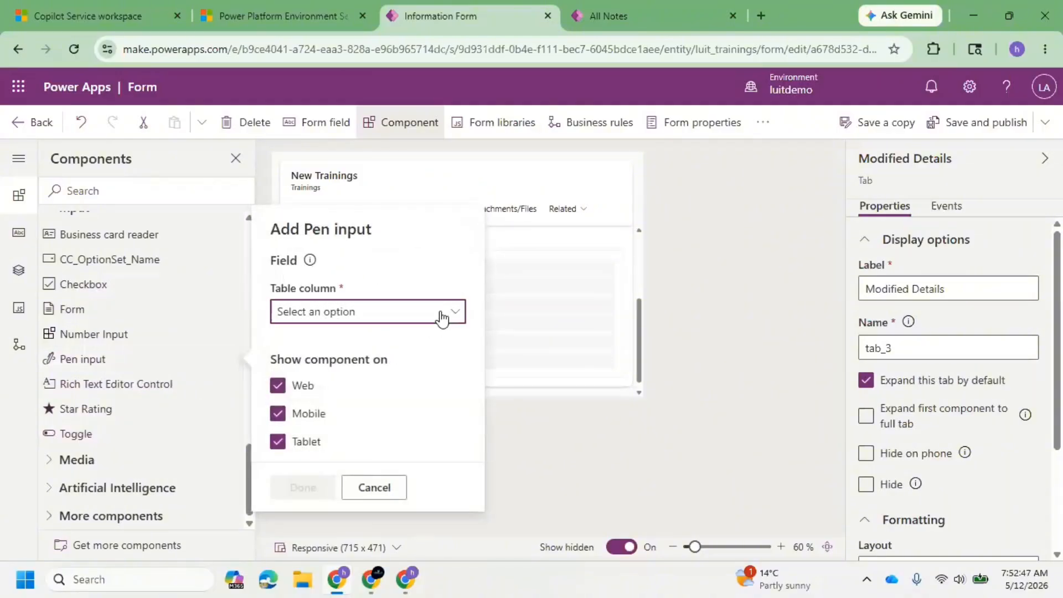
pyautogui.click(441, 318)
pyautogui.click(444, 314)
pyautogui.click(450, 317)
pyautogui.click(449, 317)
pyautogui.click(449, 318)
pyautogui.click(450, 317)
pyautogui.click(386, 491)
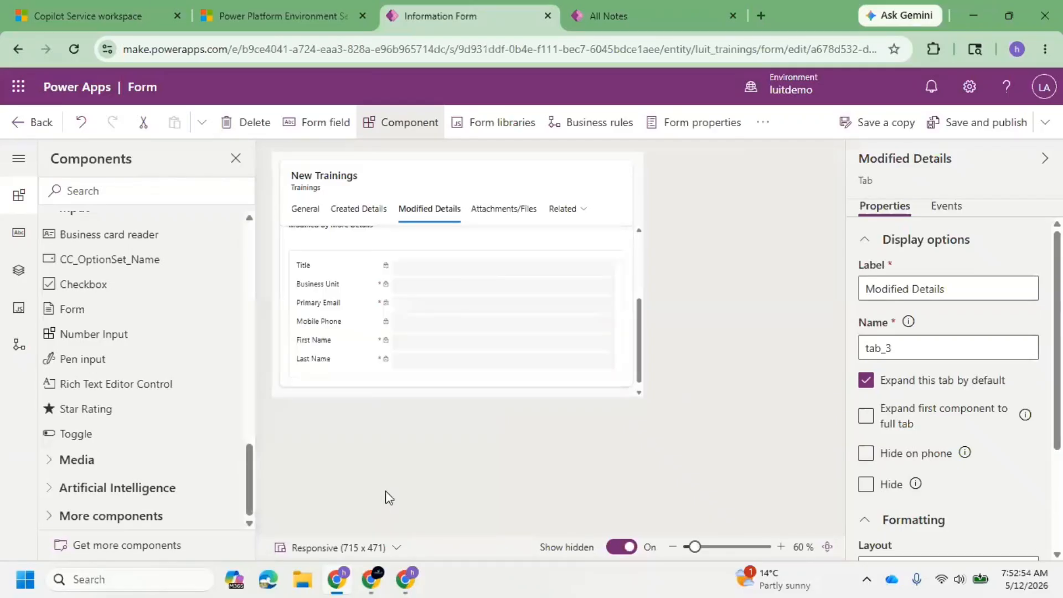
# Examine the settings of the Star Rating and Toggle components without adding either one to the form.
pyautogui.click(91, 418)
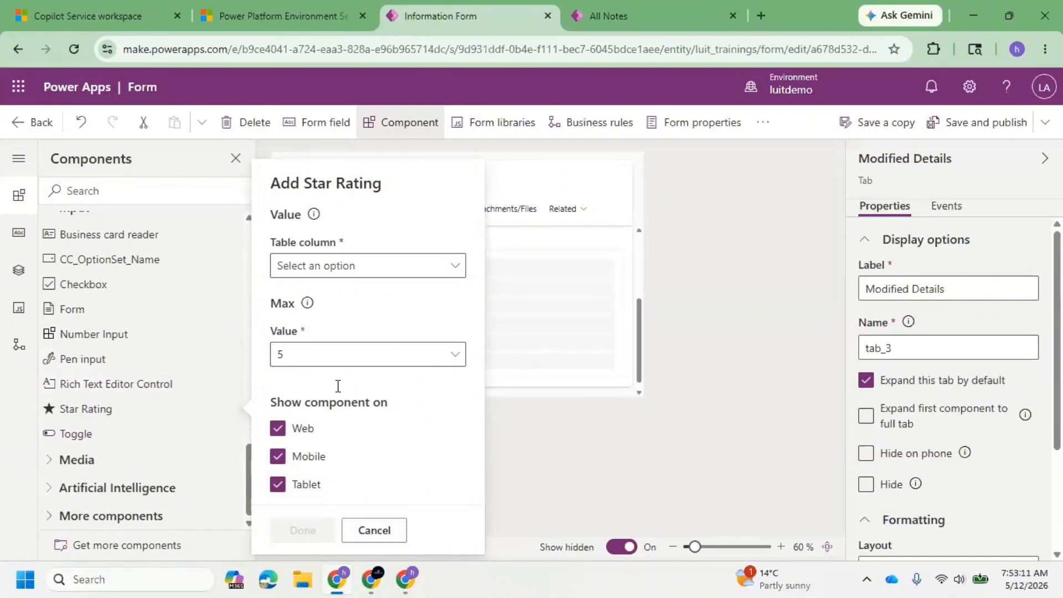
pyautogui.click(386, 541)
pyautogui.click(120, 432)
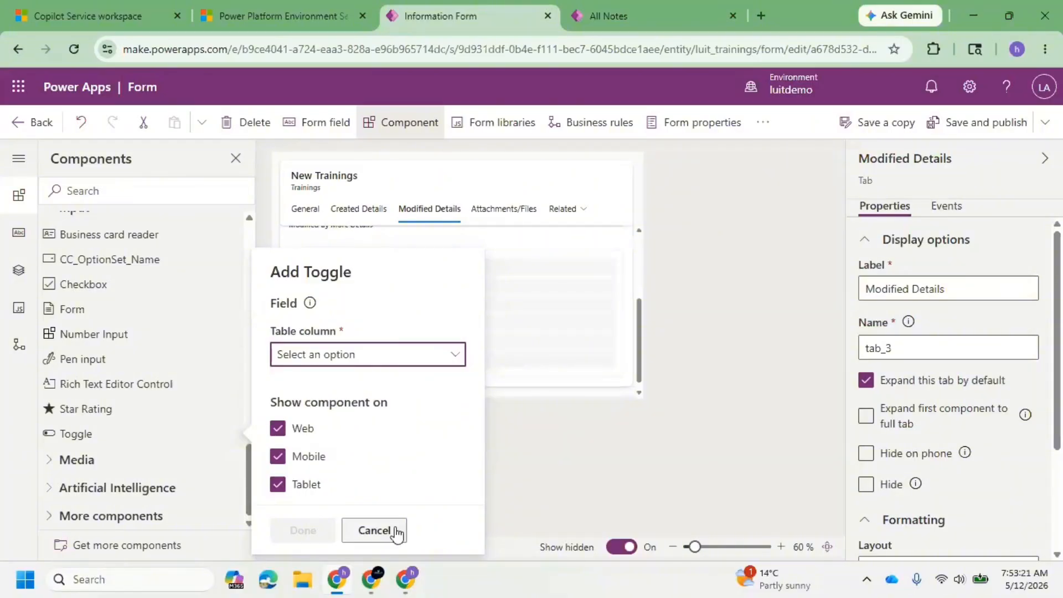
pyautogui.click(392, 530)
# Examine the Artificial Intelligence and Media components, and return to the Trainings table's forms list.
pyautogui.click(78, 488)
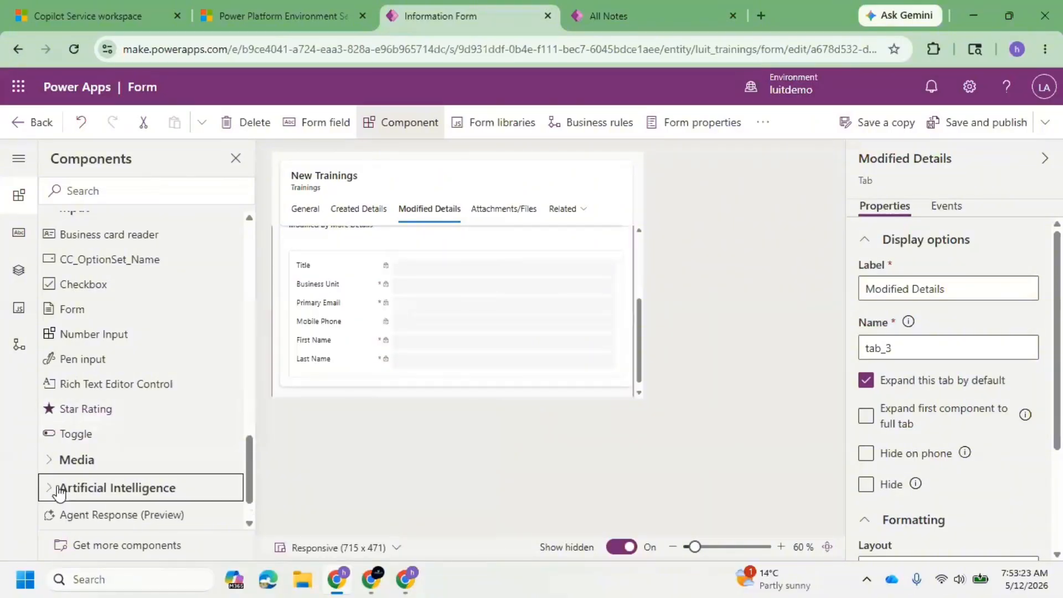
pyautogui.scroll(-1, 124, 395)
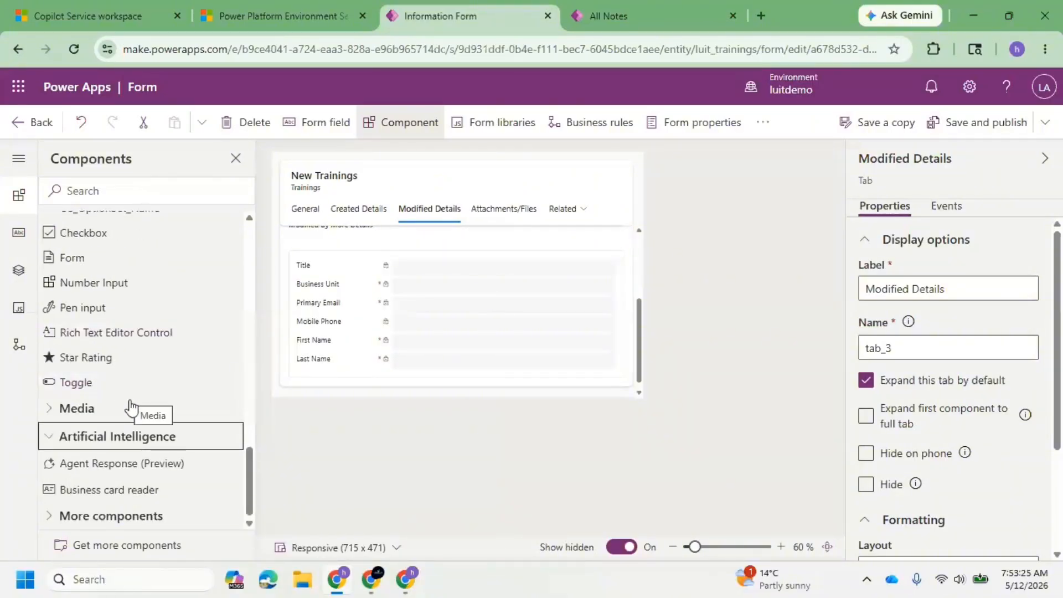
pyautogui.click(53, 415)
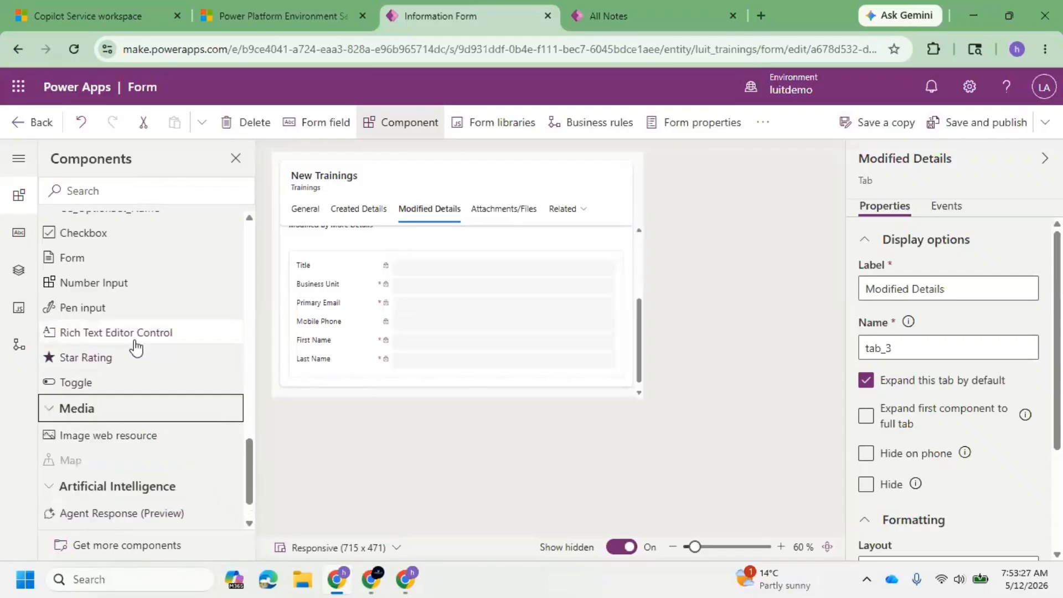
pyautogui.scroll(-1, 136, 359)
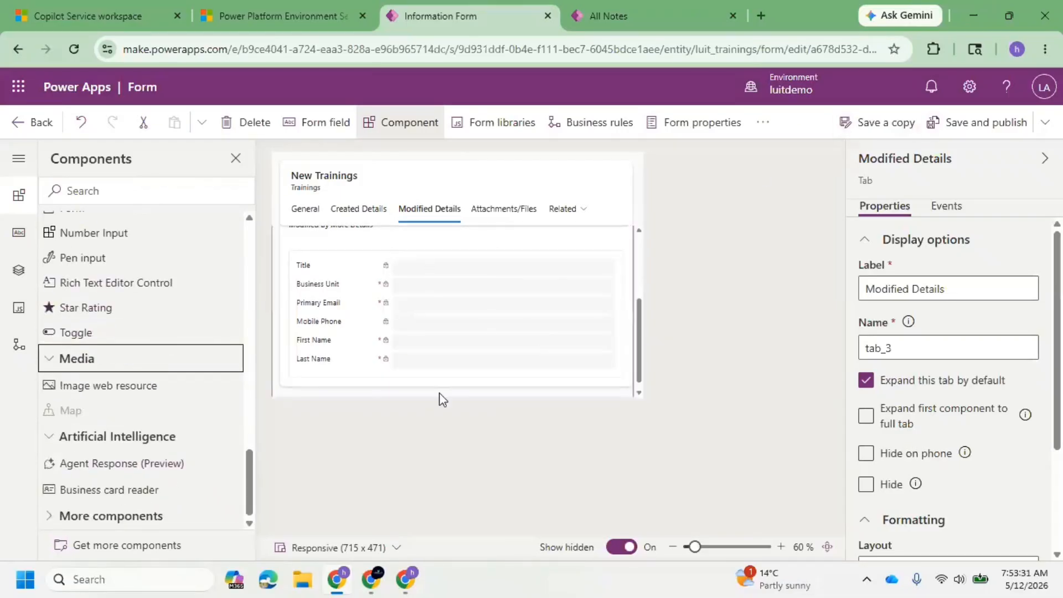
pyautogui.click(25, 123)
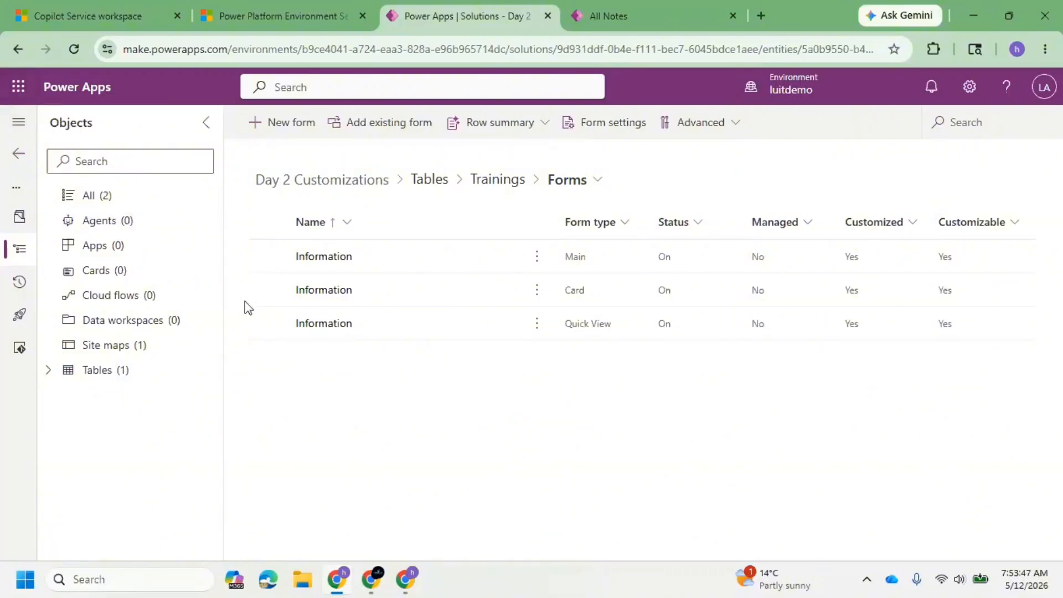
# Expand the Trainings table in the solution's object tree and view its forms and relationships.
pyautogui.click(51, 376)
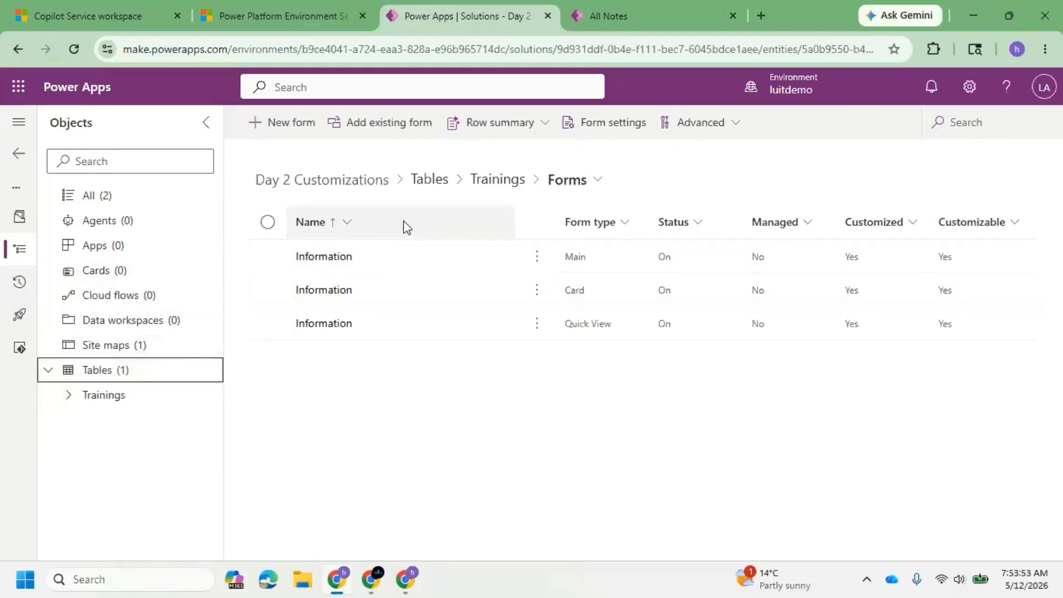
pyautogui.click(74, 398)
pyautogui.scroll(-2, 127, 342)
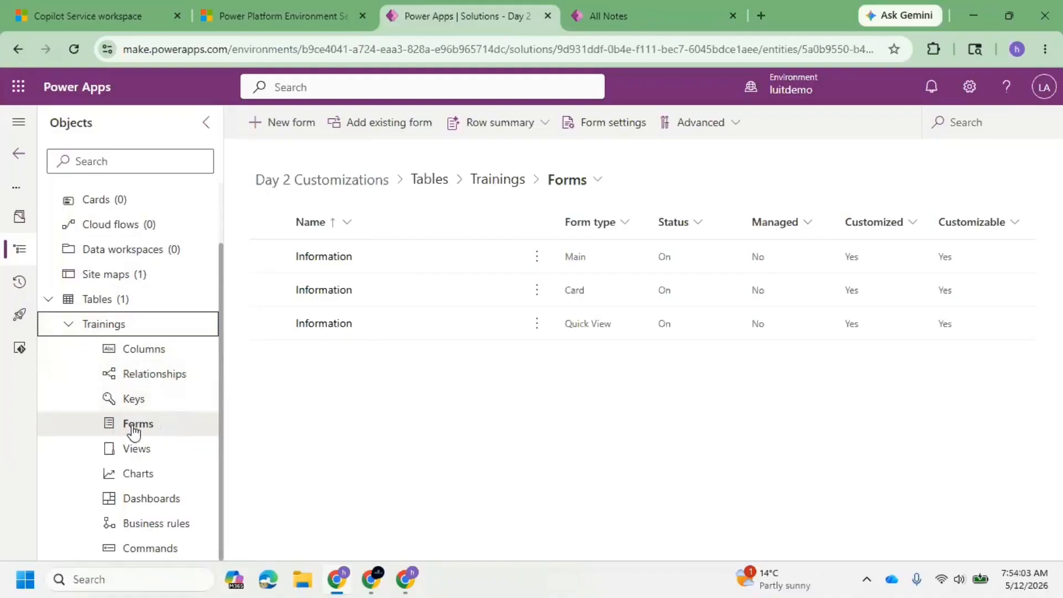
pyautogui.click(165, 427)
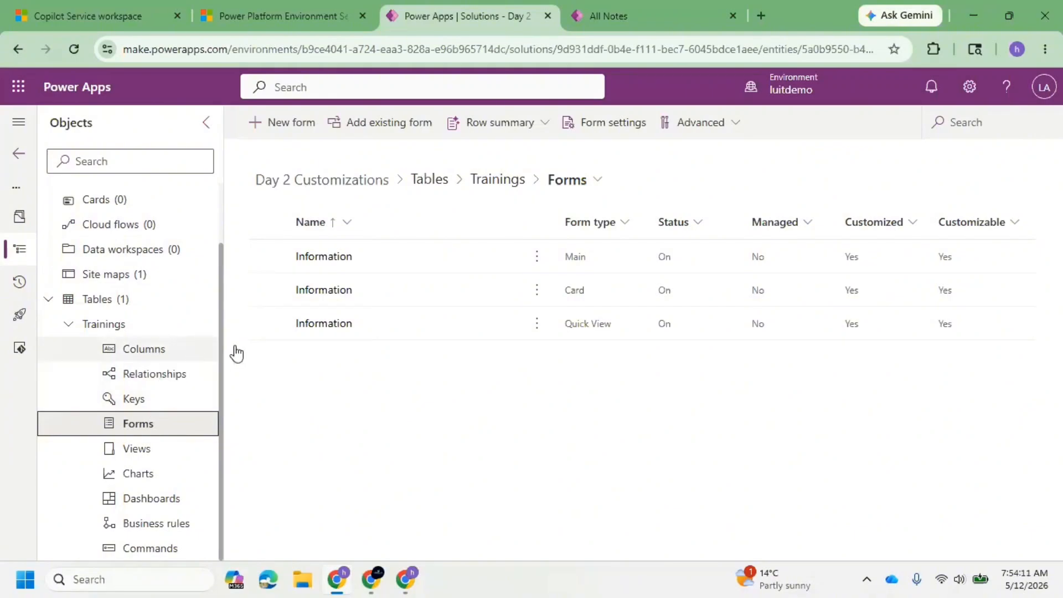
pyautogui.click(165, 379)
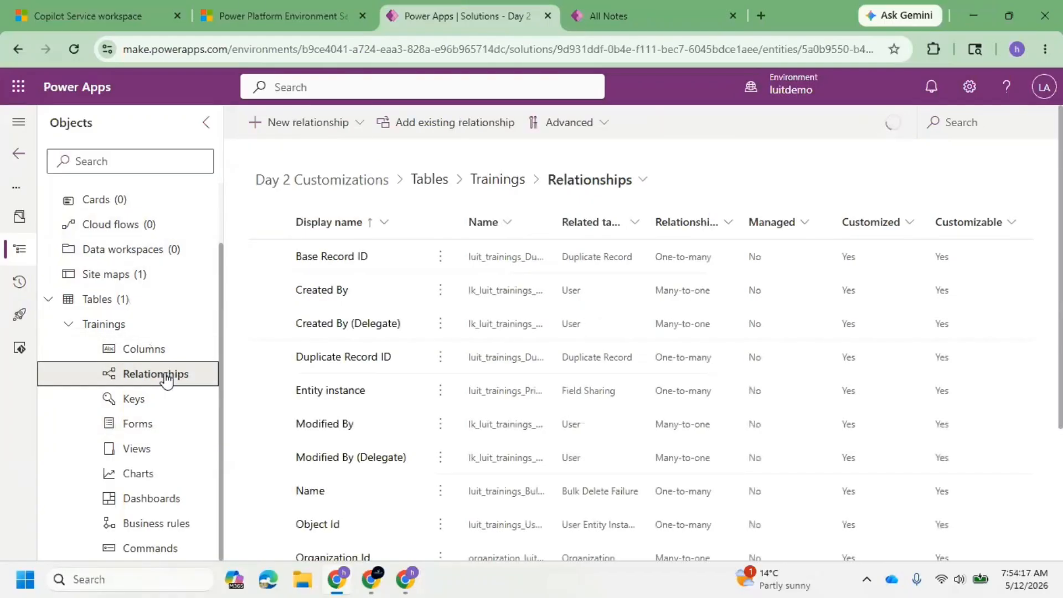
# Examine the advanced options in the Trainings table's properties and cancel without saving.
pyautogui.click(102, 331)
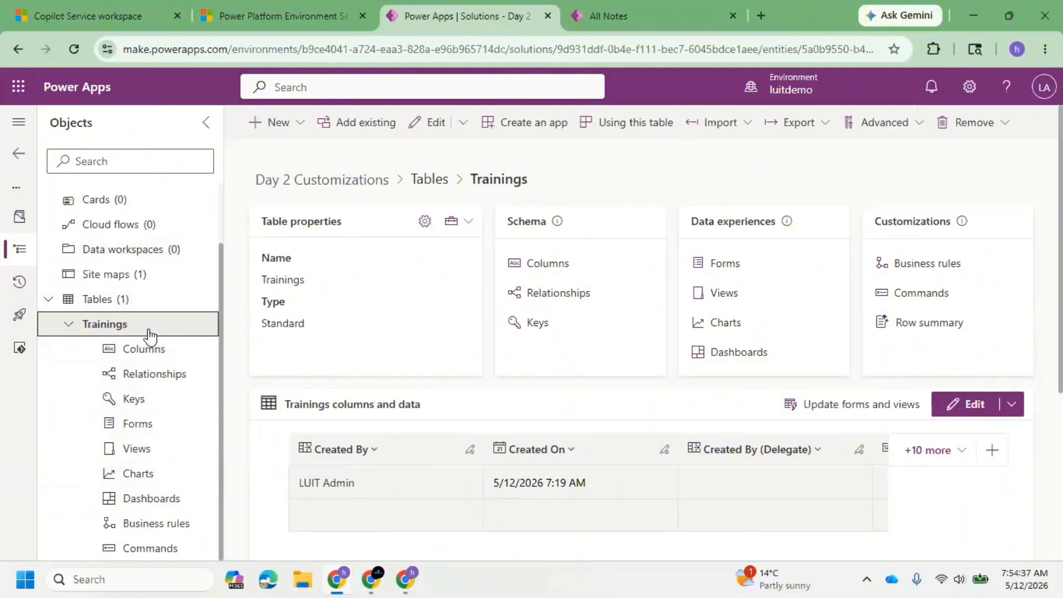
pyautogui.click(425, 221)
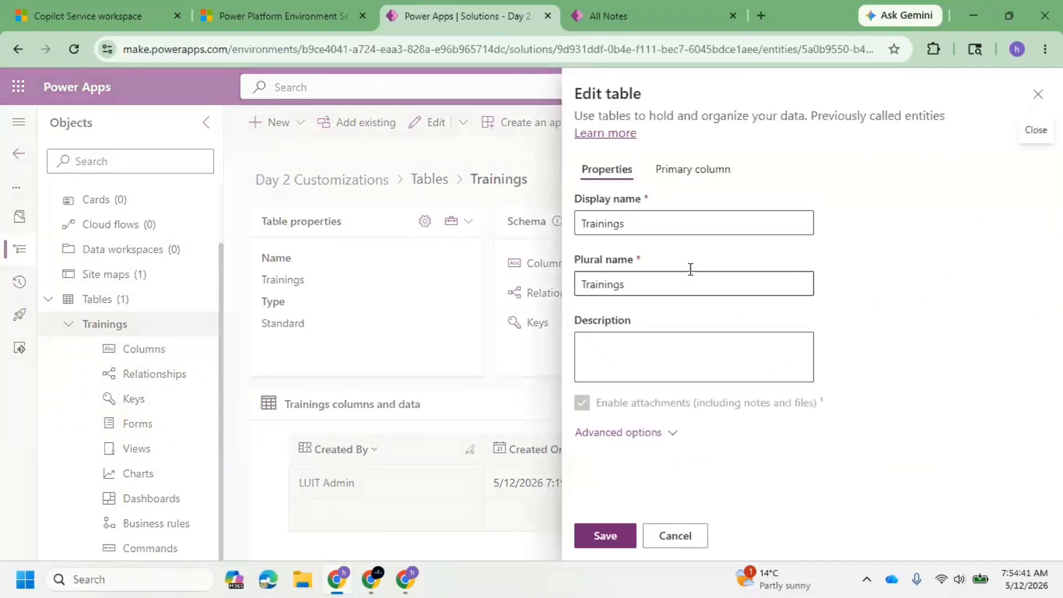
pyautogui.click(644, 289)
pyautogui.click(659, 434)
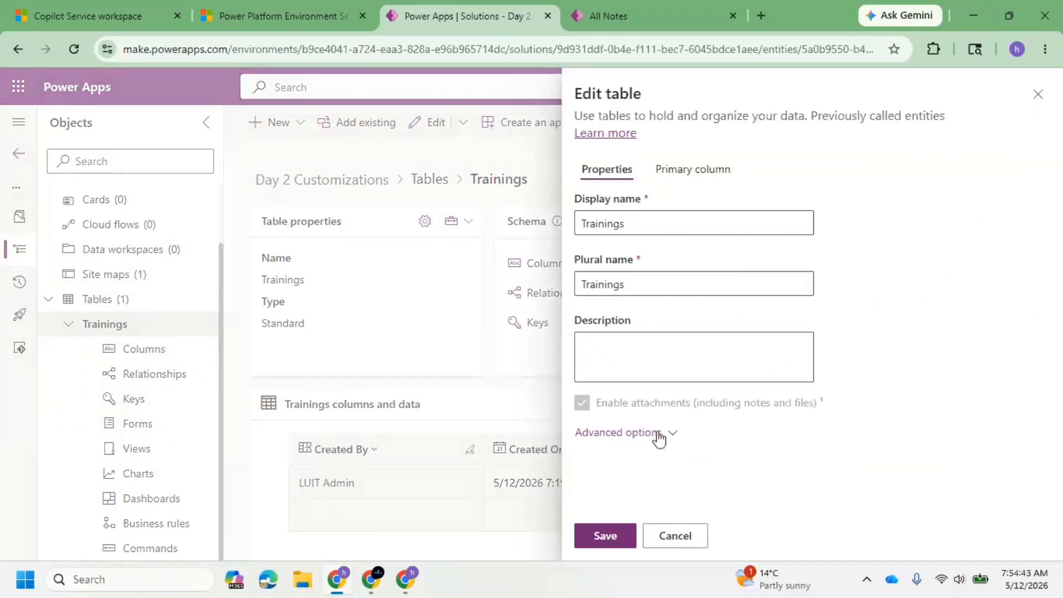
pyautogui.scroll(-15, 717, 346)
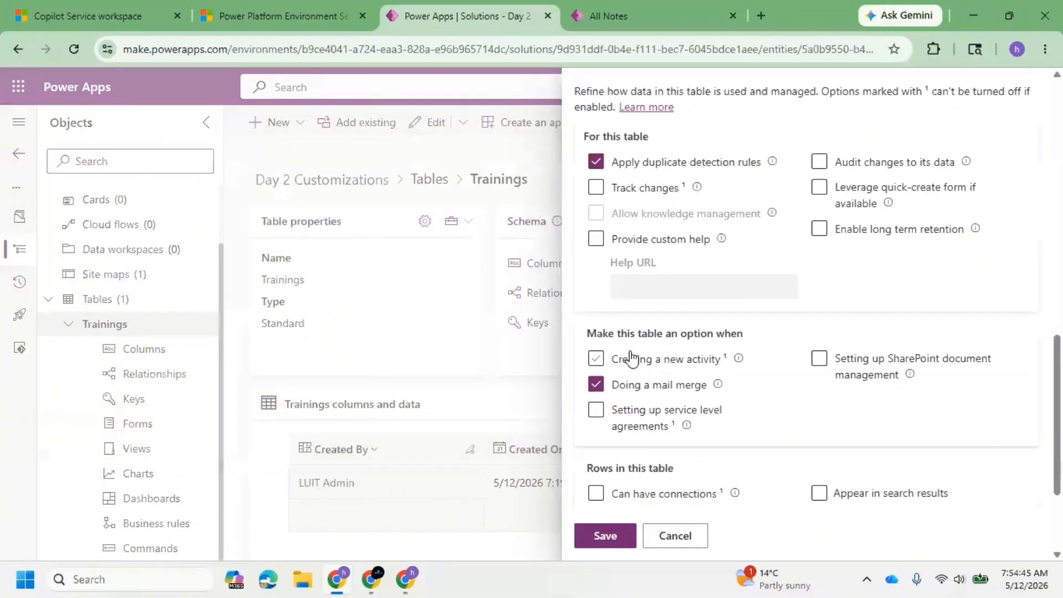
pyautogui.click(608, 173)
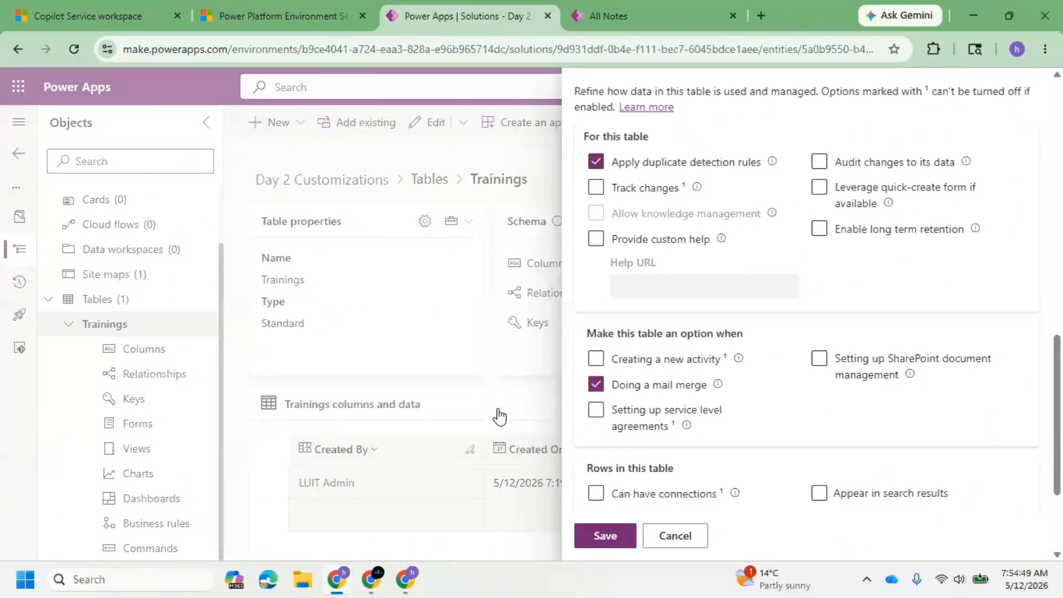
pyautogui.click(691, 541)
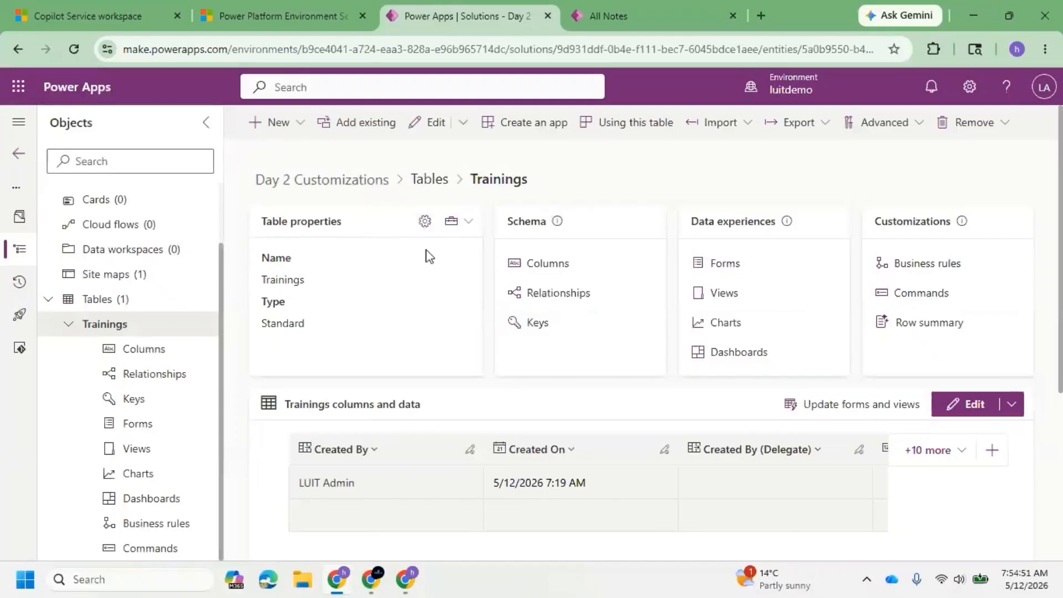
# Review the Trainings table's overview with its columns and data, and return to its forms list.
pyautogui.click(106, 332)
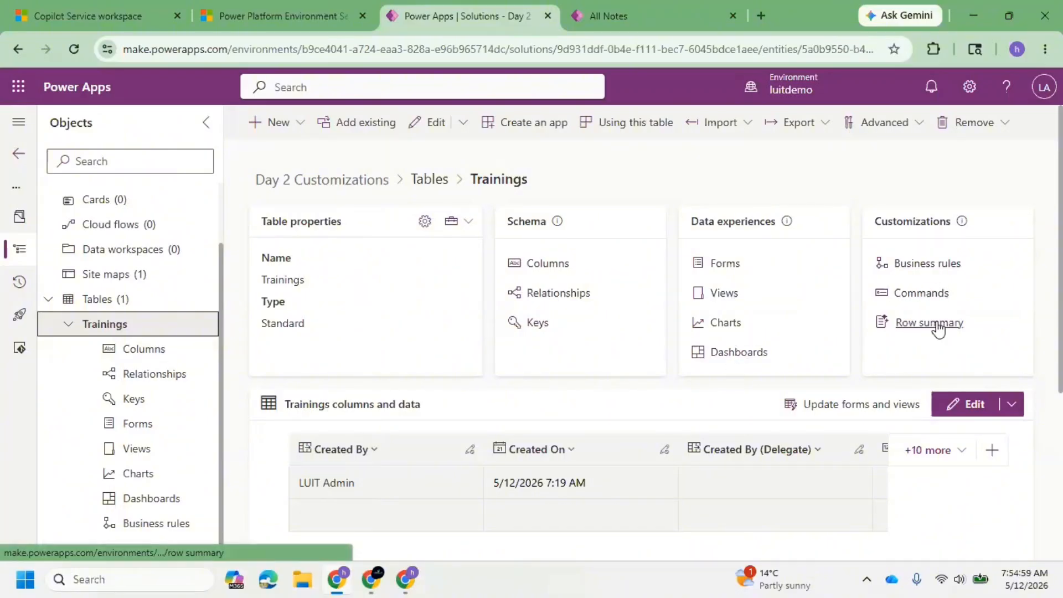
pyautogui.scroll(-5, 721, 318)
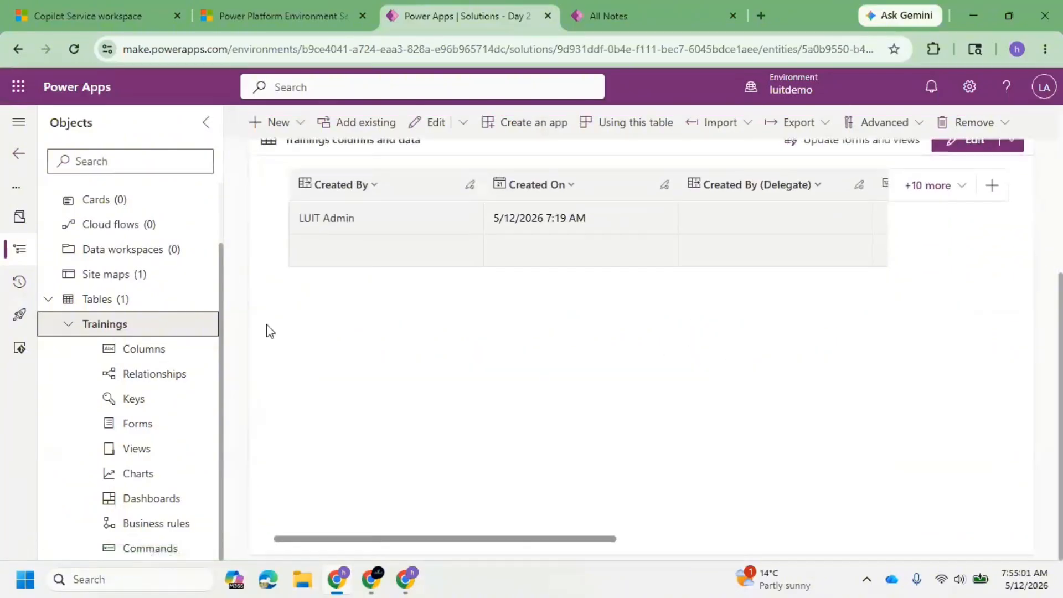
pyautogui.scroll(2, 166, 321)
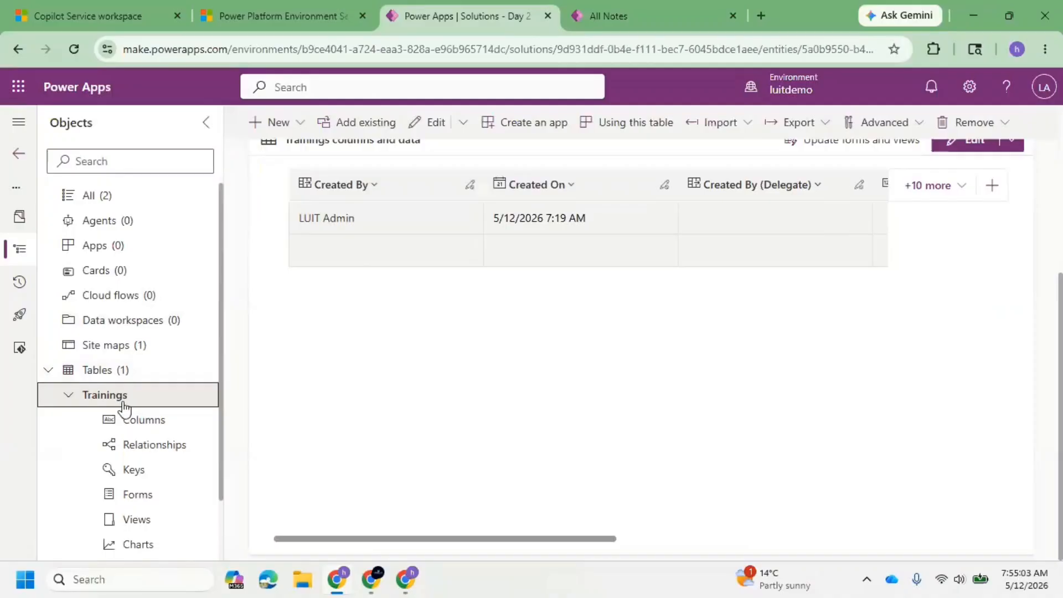
pyautogui.scroll(5, 392, 334)
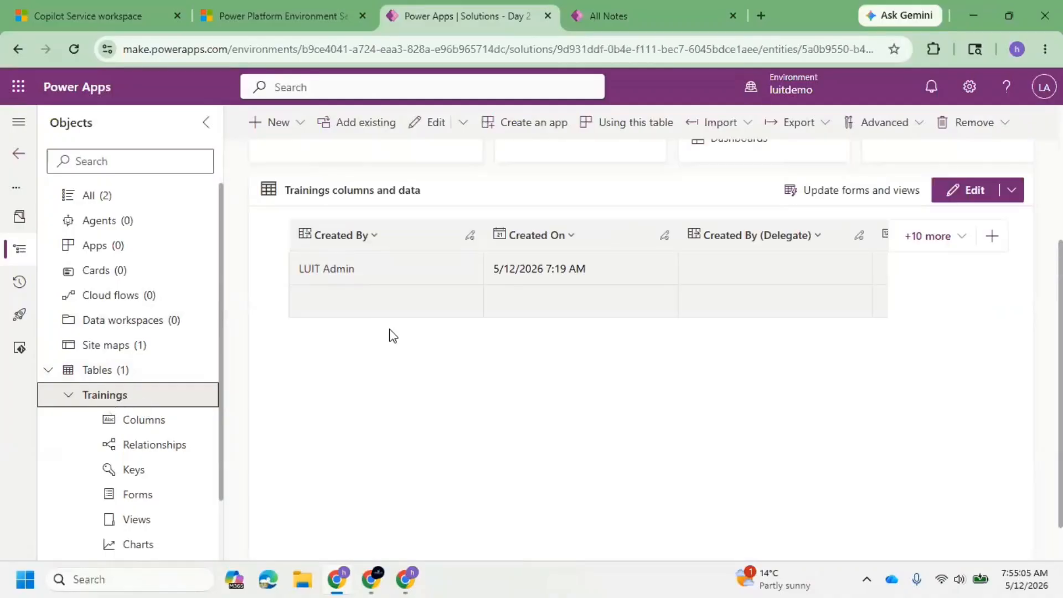
pyautogui.click(133, 420)
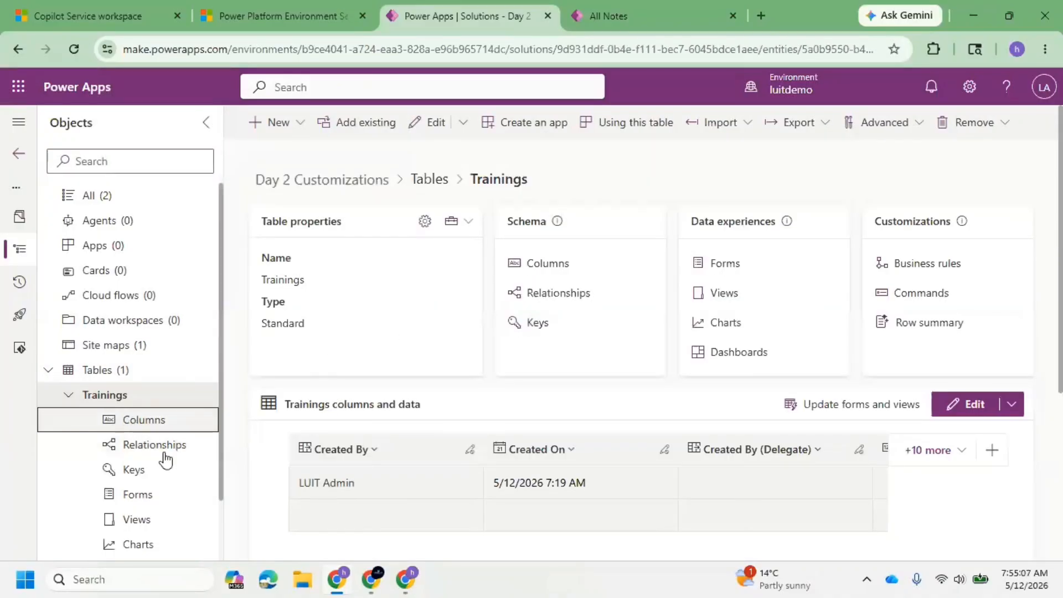
pyautogui.click(145, 492)
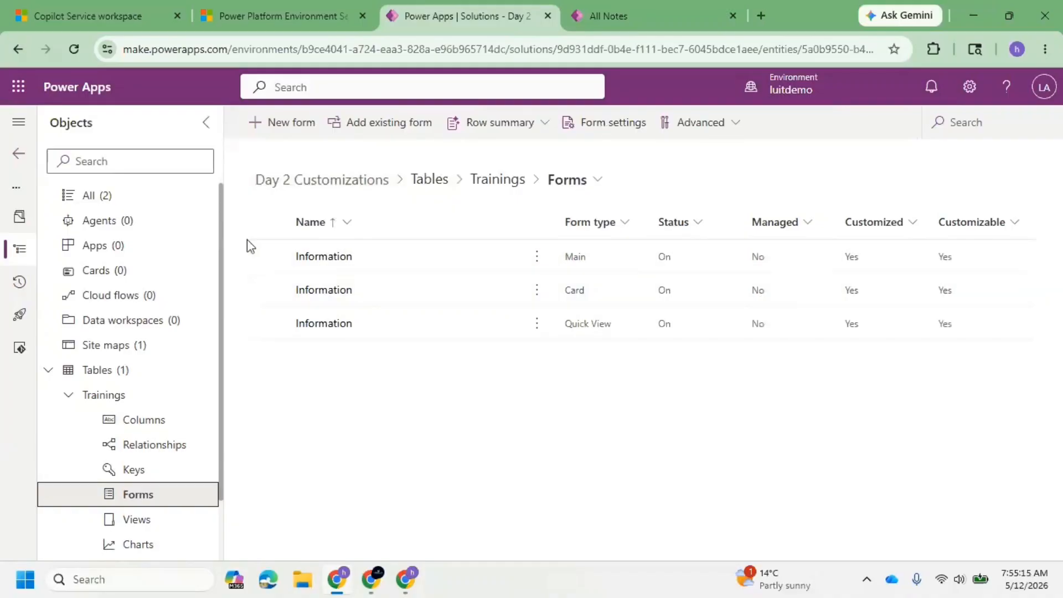
# Check which form types can be created for the Trainings table, including Quick create form, and cancel without creating one.
pyautogui.click(268, 257)
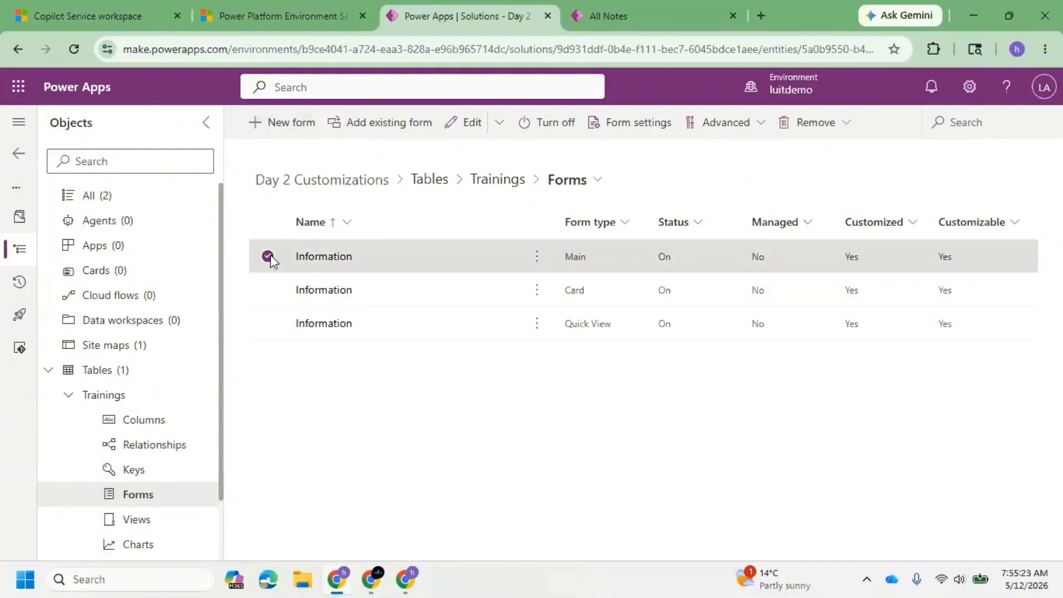
pyautogui.click(269, 258)
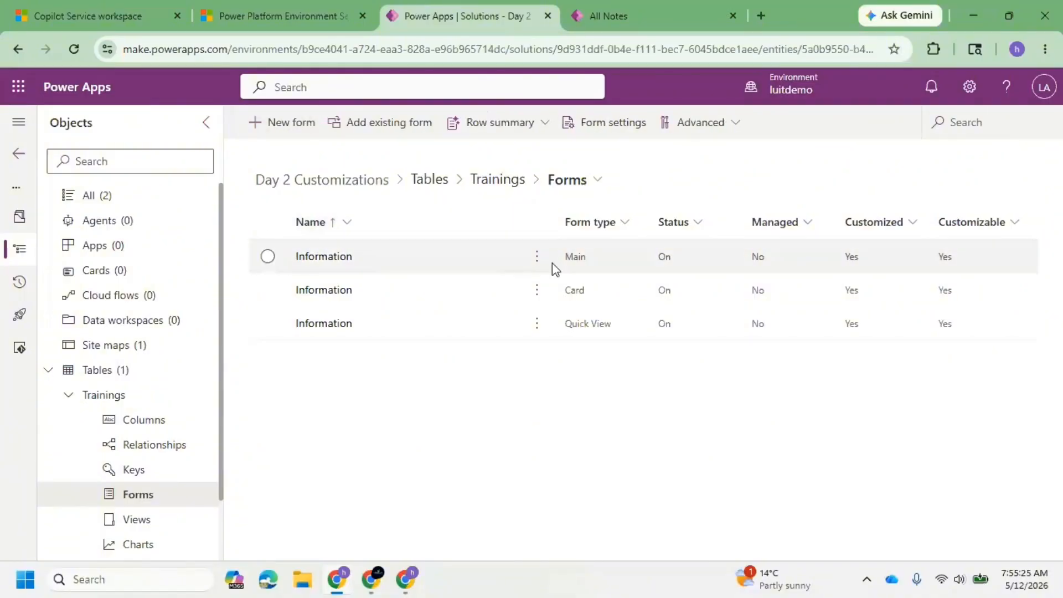
pyautogui.click(288, 141)
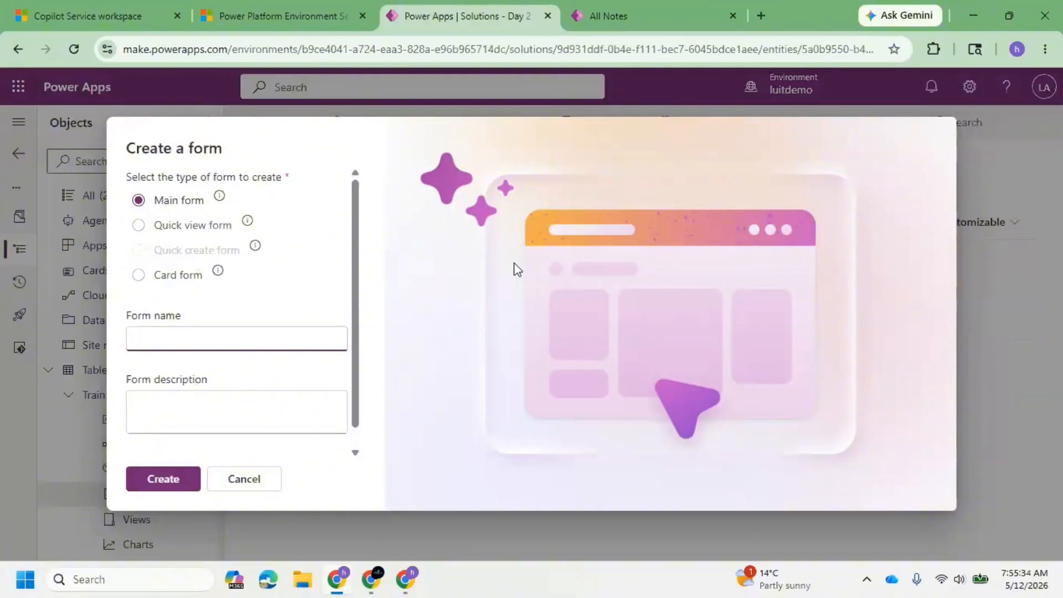
pyautogui.click(250, 479)
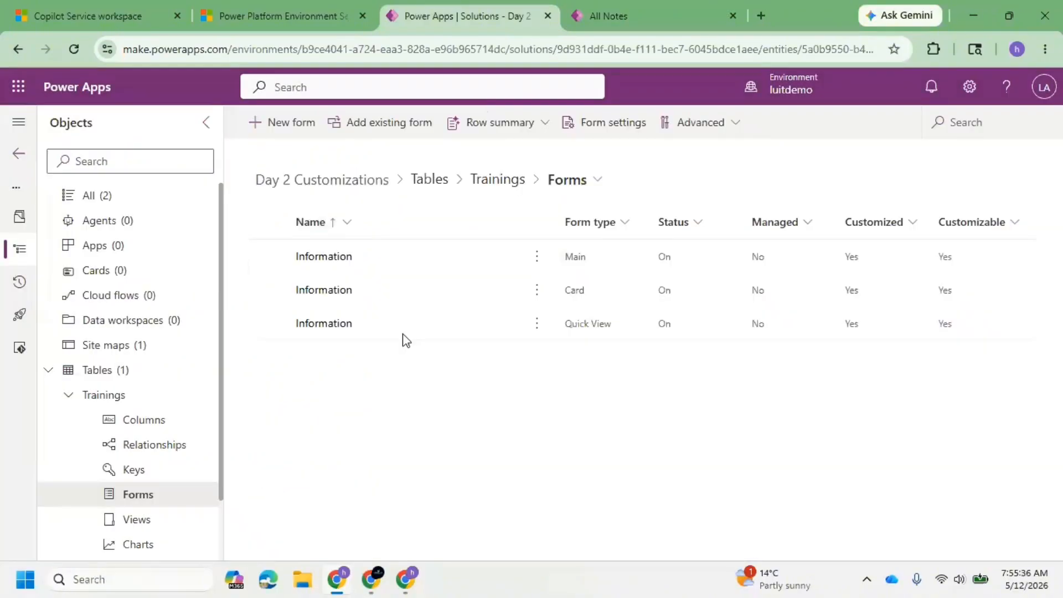
pyautogui.click(303, 127)
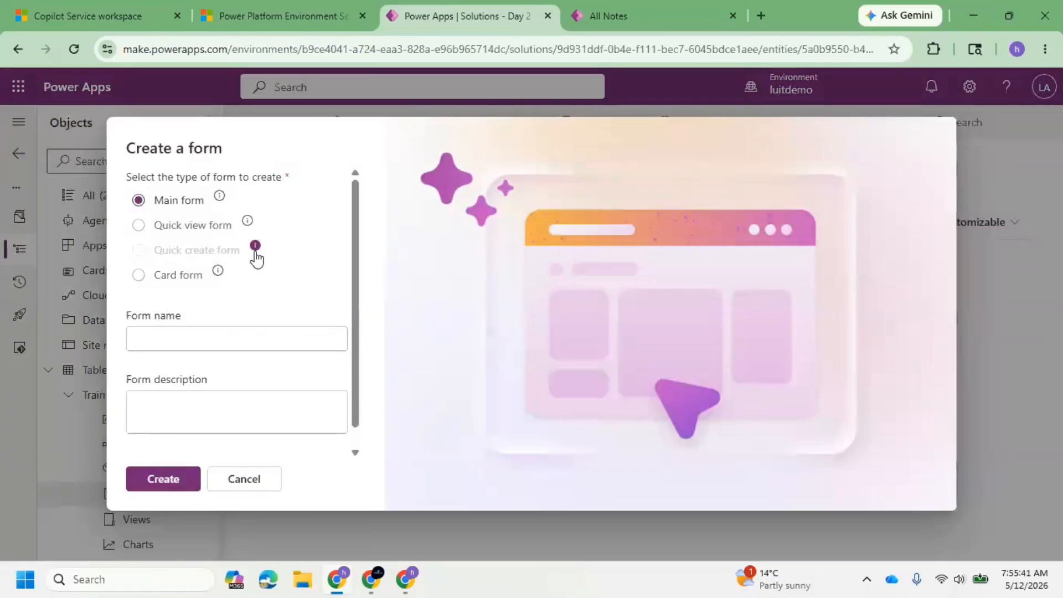
pyautogui.moveTo(255, 247)
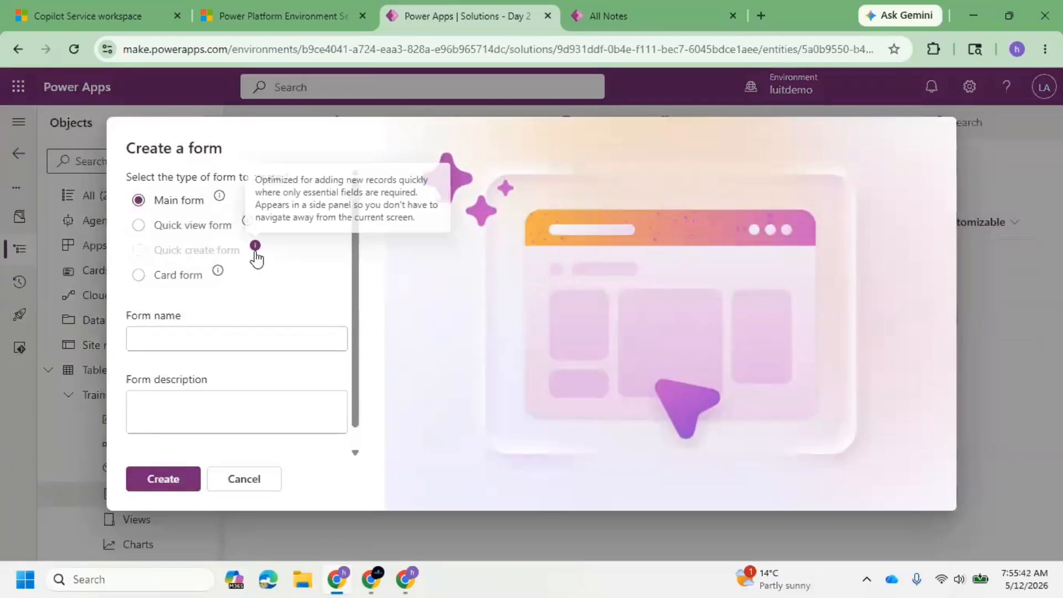
pyautogui.click(242, 481)
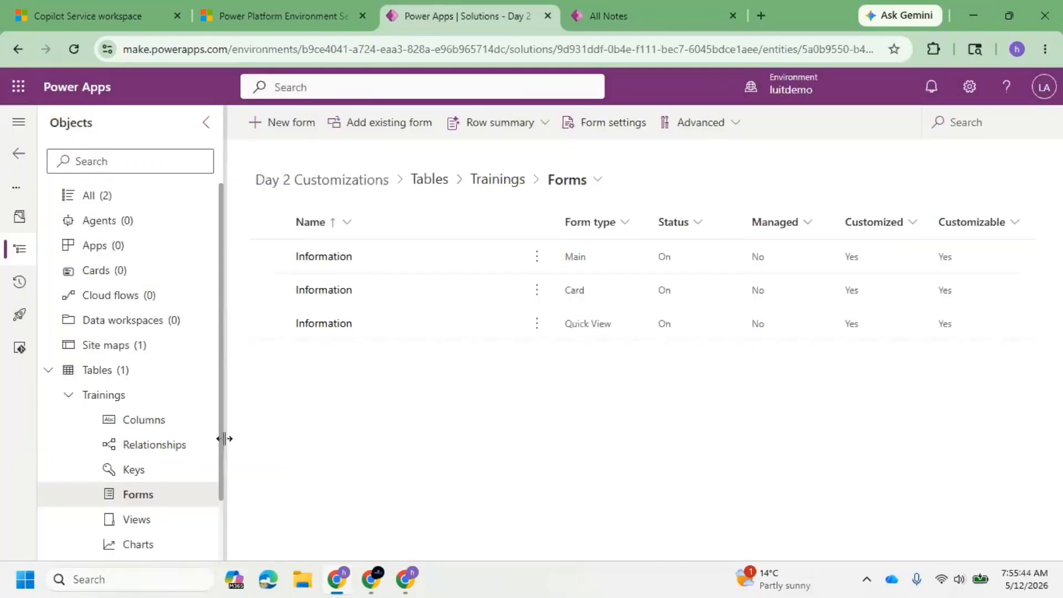
# Enable "Leverage quick-create form if available" in the Trainings table's advanced properties and save the table.
pyautogui.click(131, 398)
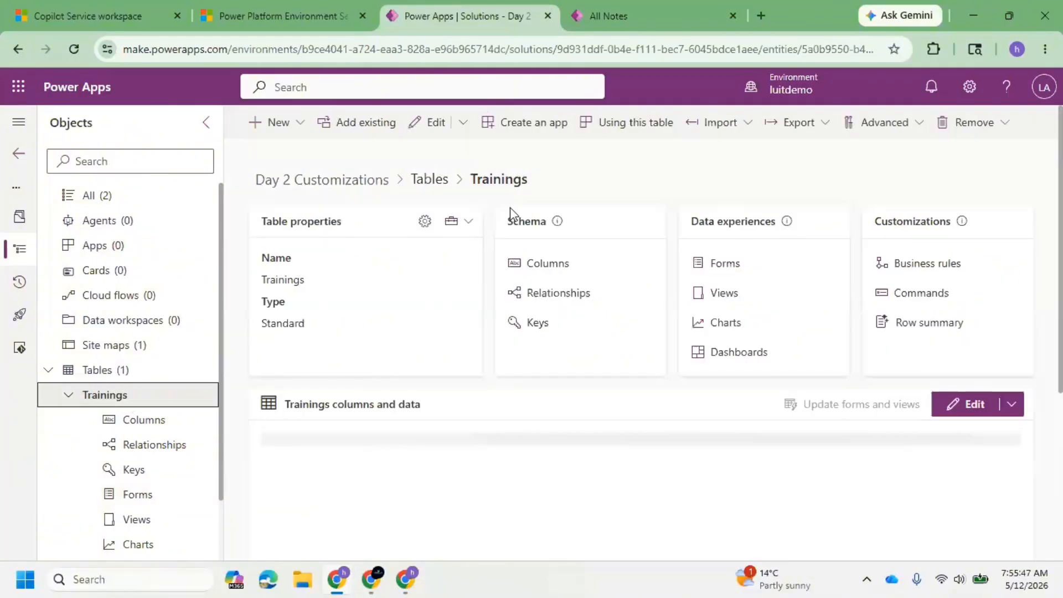
pyautogui.click(424, 221)
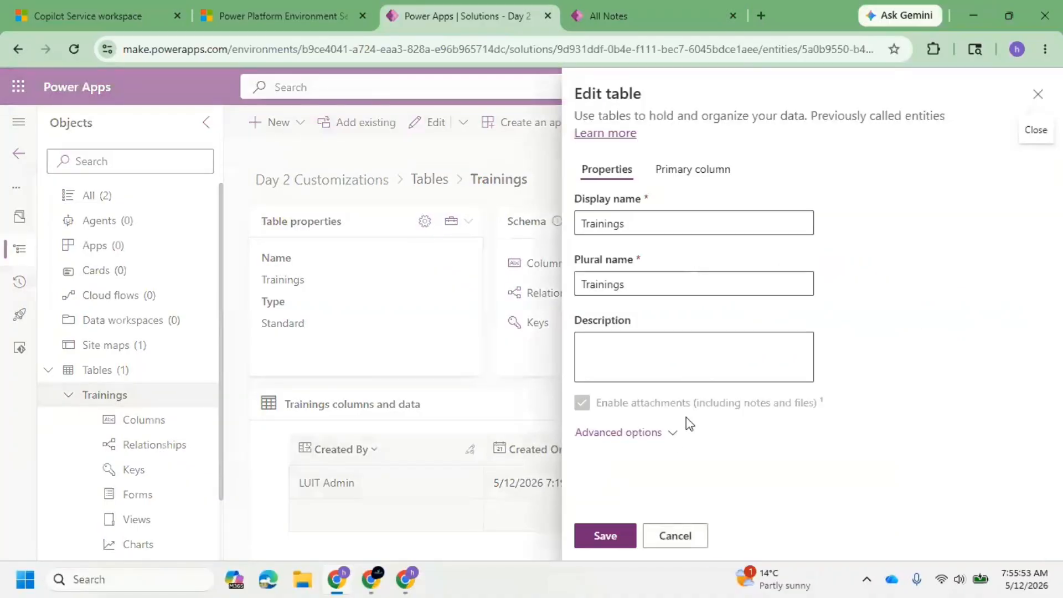
pyautogui.click(675, 432)
pyautogui.scroll(-6, 743, 339)
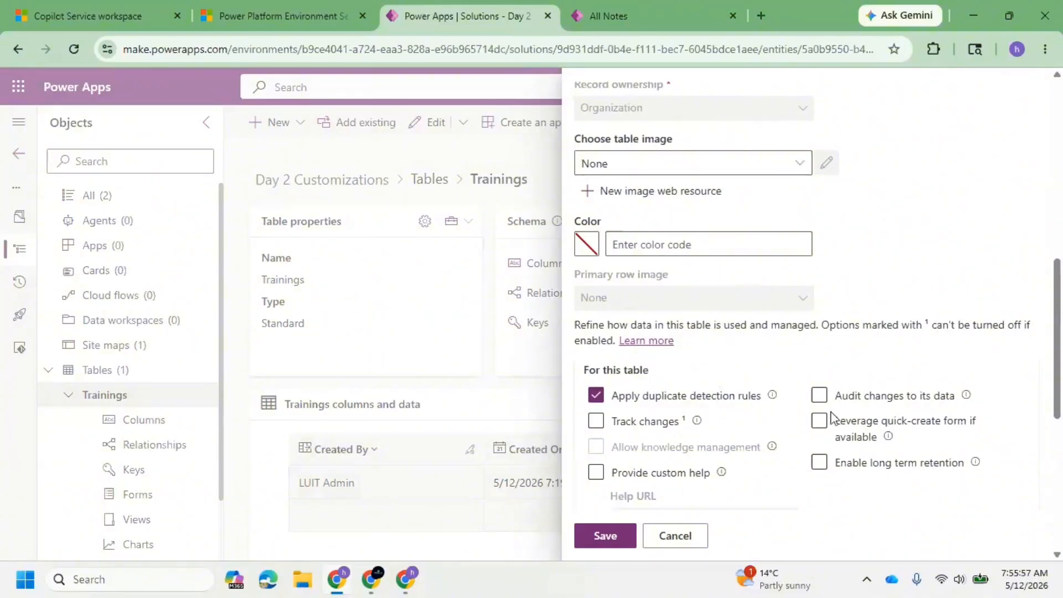
pyautogui.click(819, 422)
pyautogui.click(608, 536)
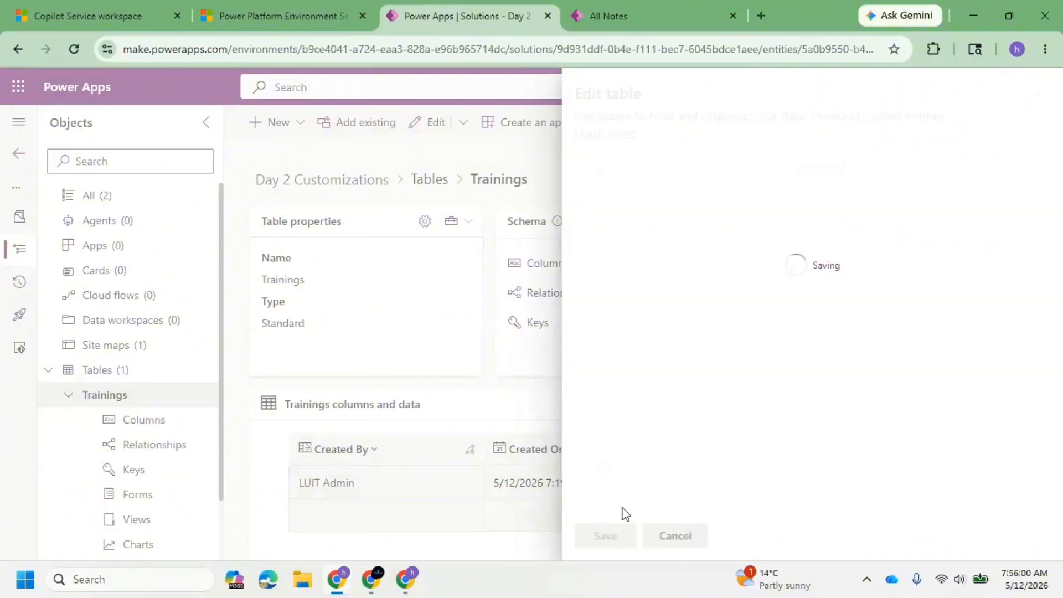
# Switch to Copilot Service workspace, check the form for a new Trainings record, close it unsaved, and return to the CRM#1 record.
pyautogui.click(80, 3)
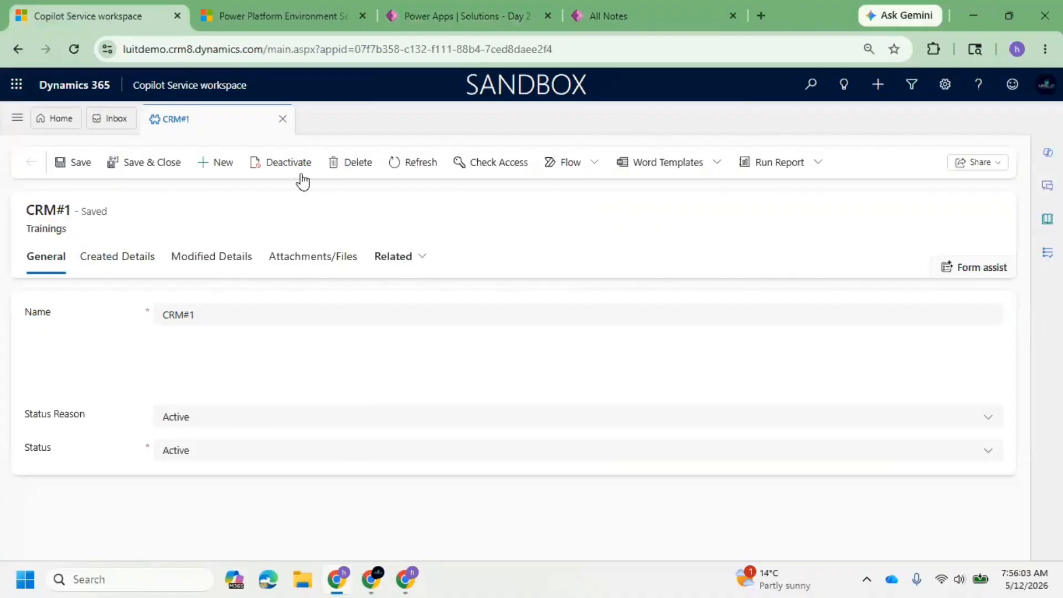
pyautogui.click(277, 22)
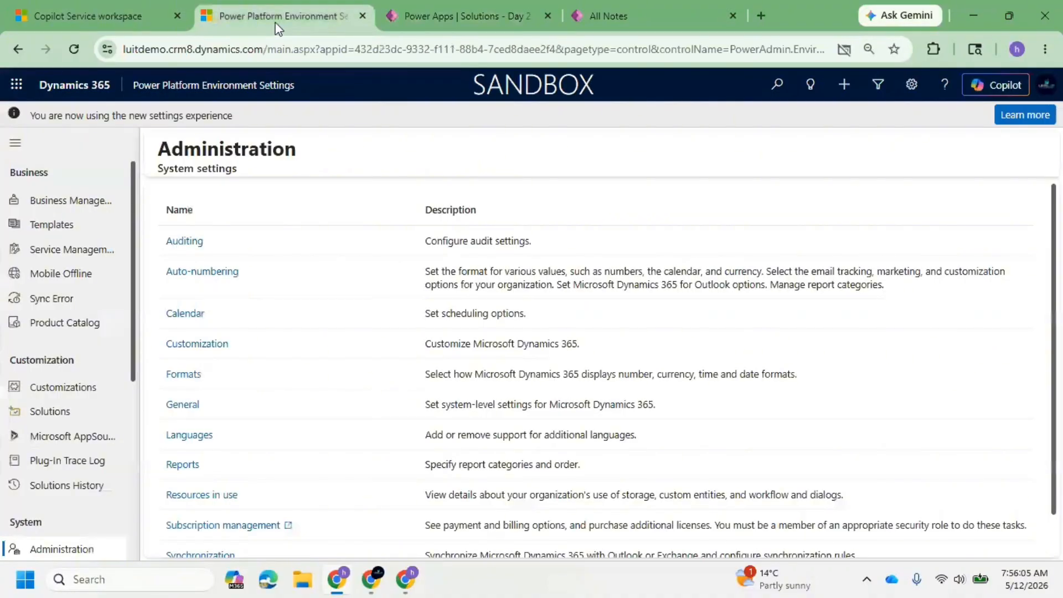
pyautogui.click(443, 12)
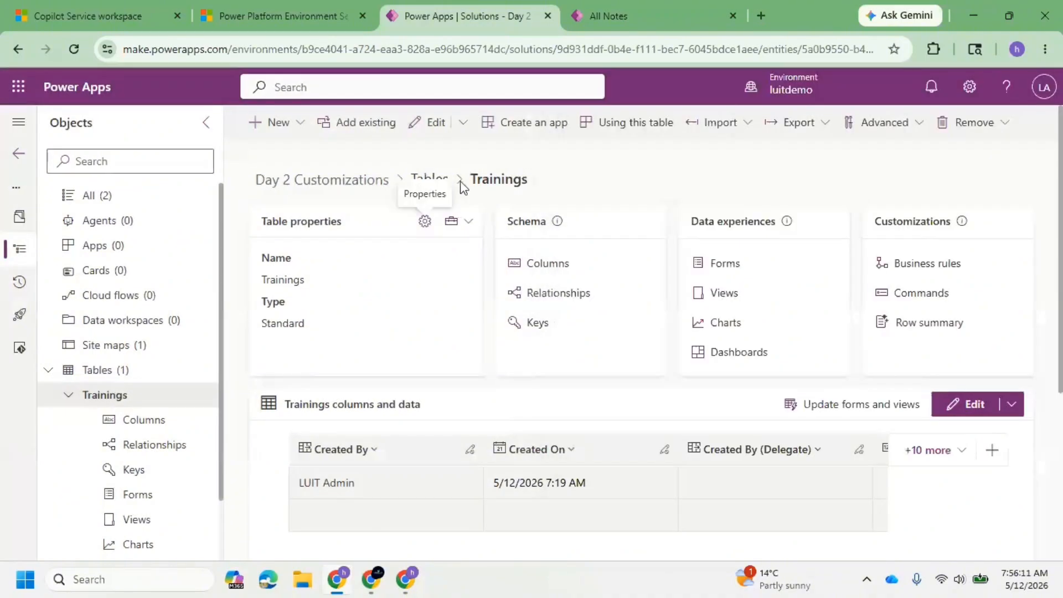
pyautogui.click(64, 8)
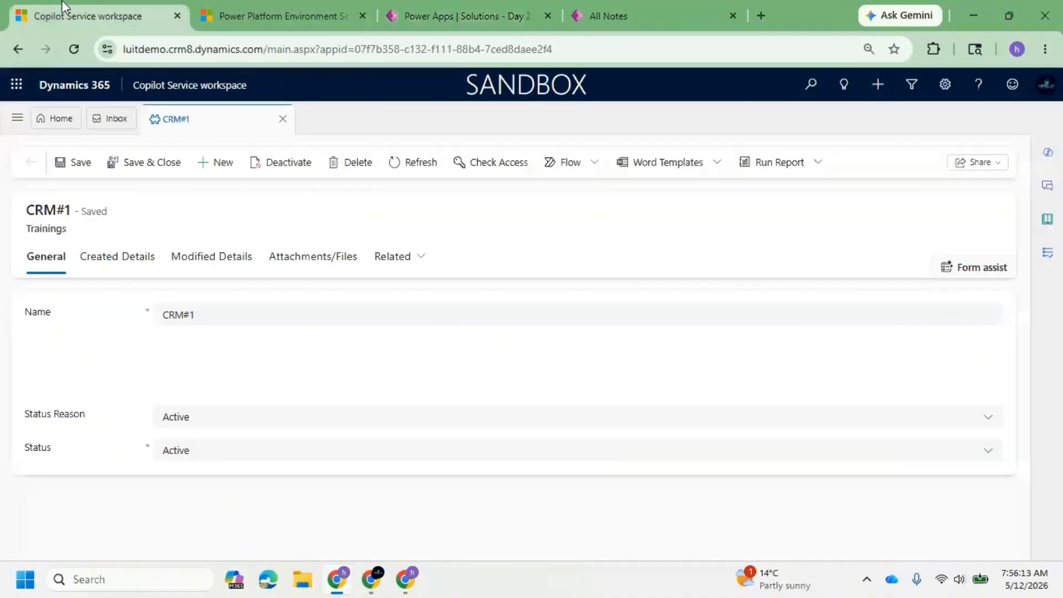
pyautogui.click(216, 166)
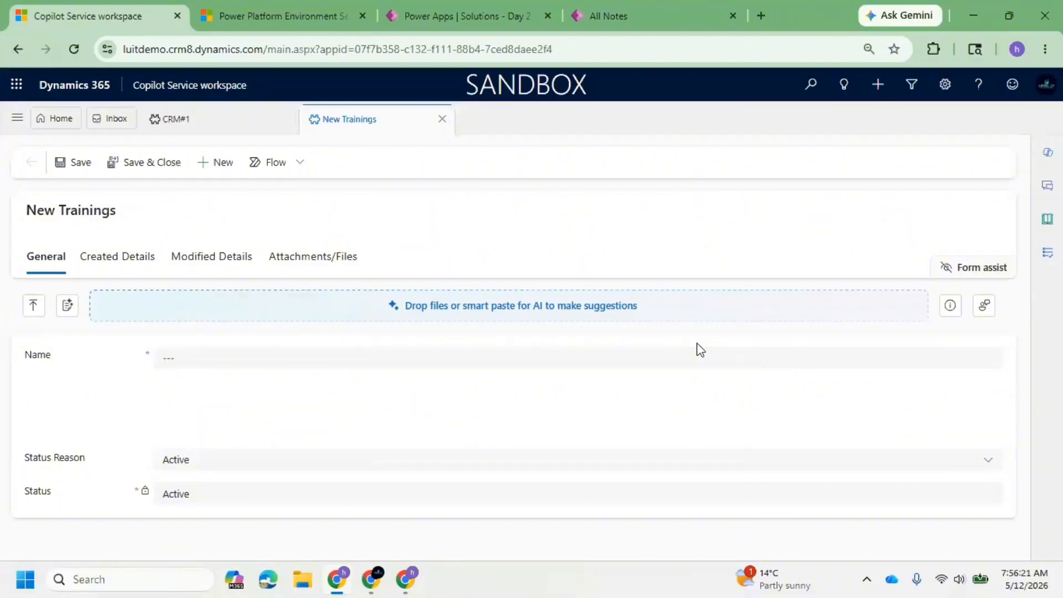
pyautogui.hotkey('ctrl', 'v')
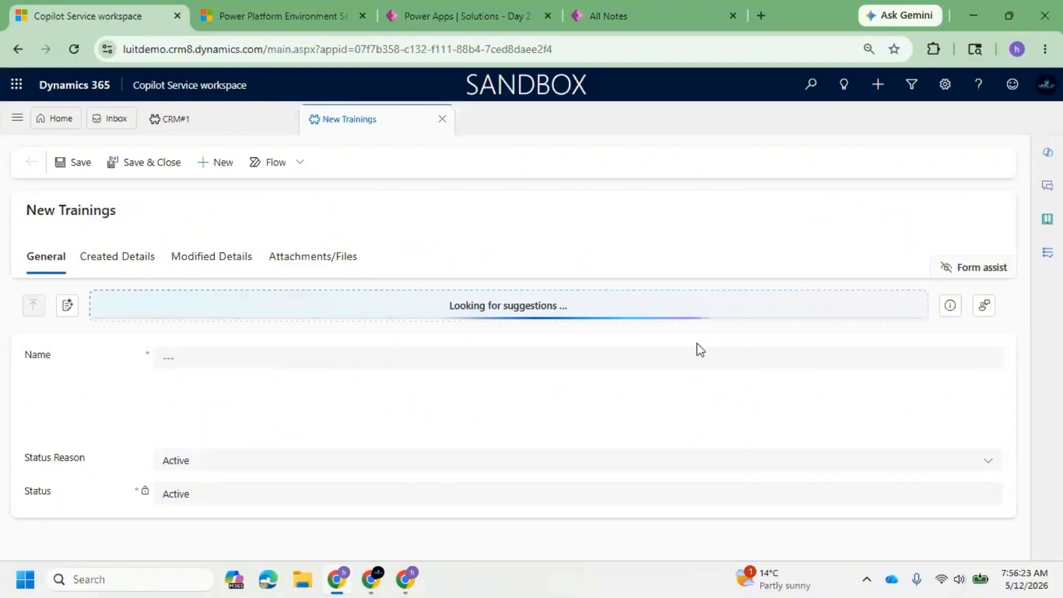
pyautogui.click(445, 122)
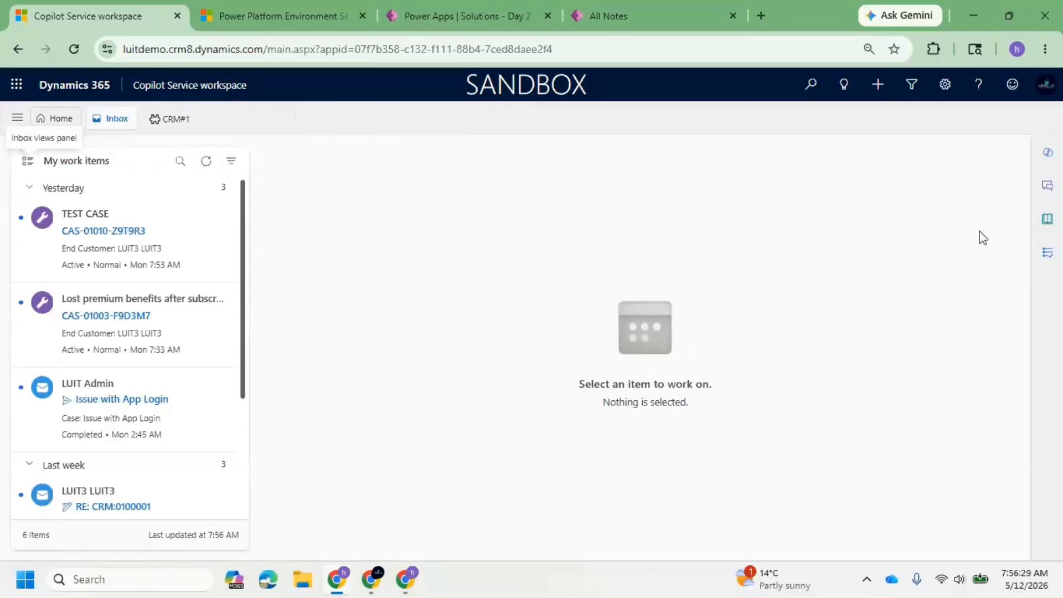
pyautogui.click(183, 125)
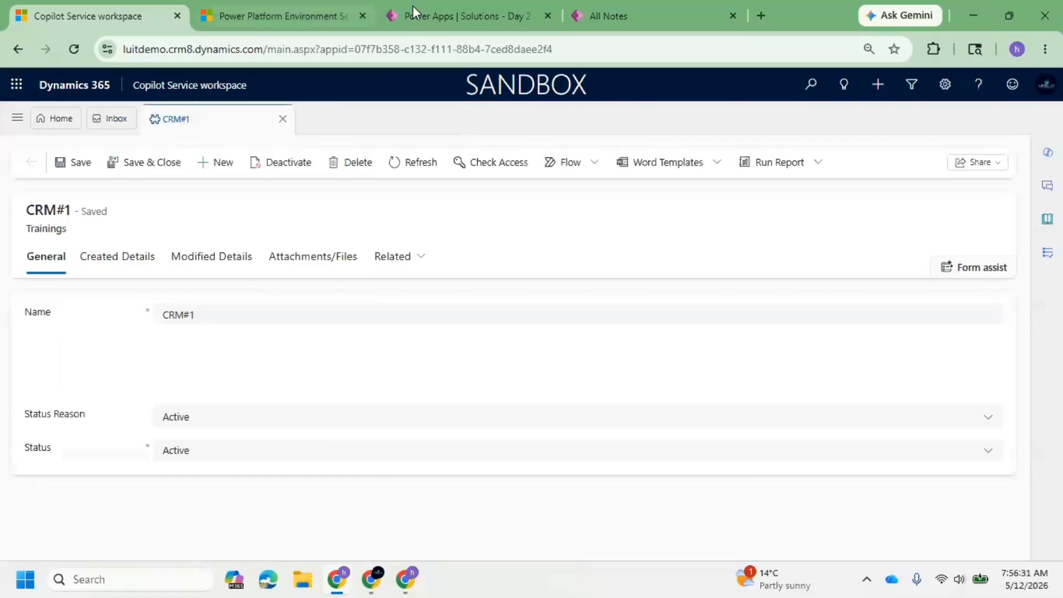
pyautogui.click(457, 7)
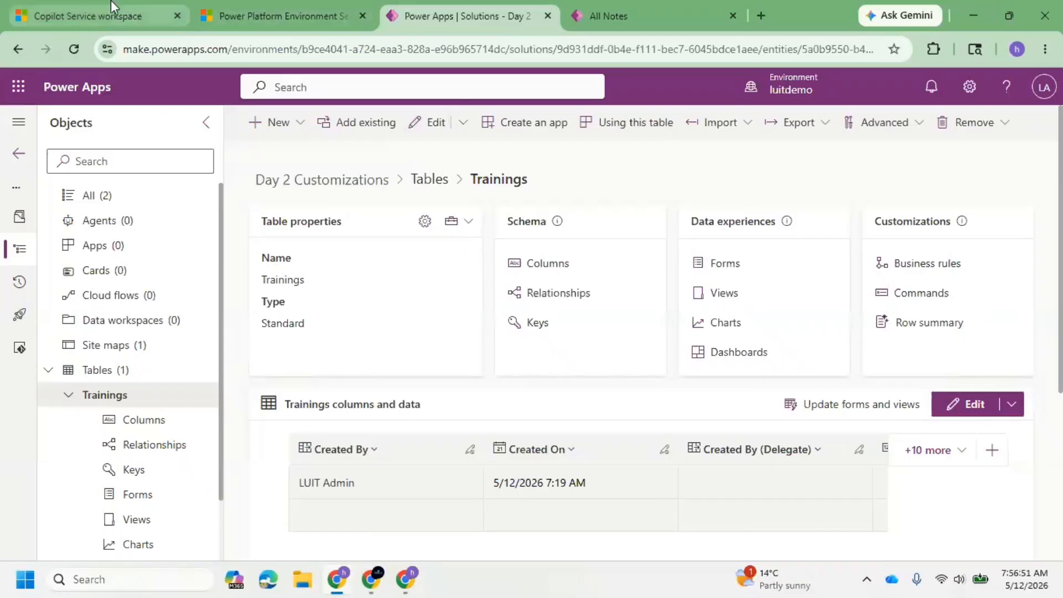
pyautogui.click(679, 8)
pyautogui.click(465, 15)
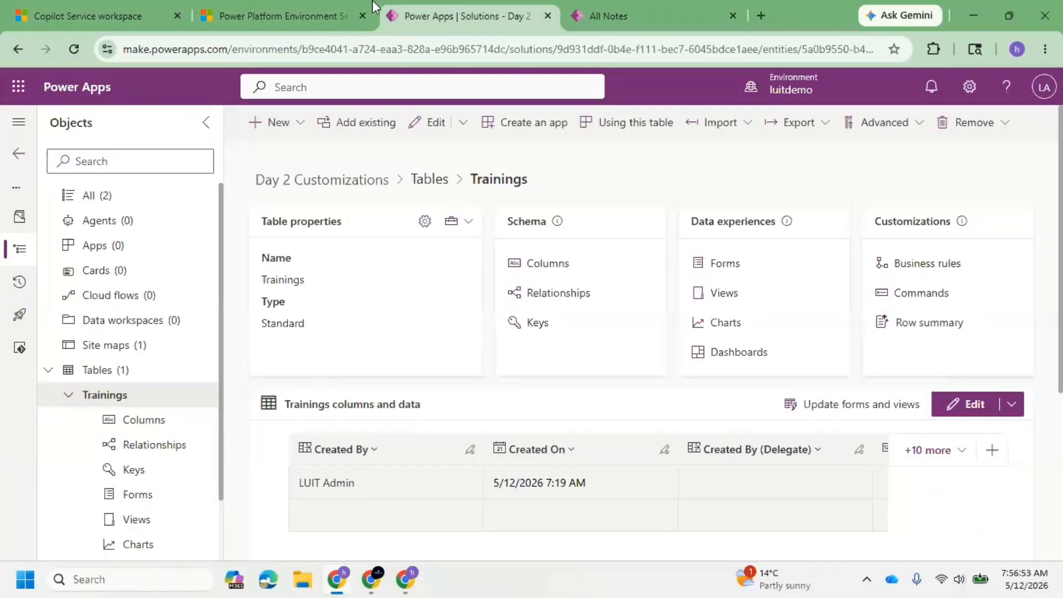
pyautogui.click(277, 15)
pyautogui.click(105, 11)
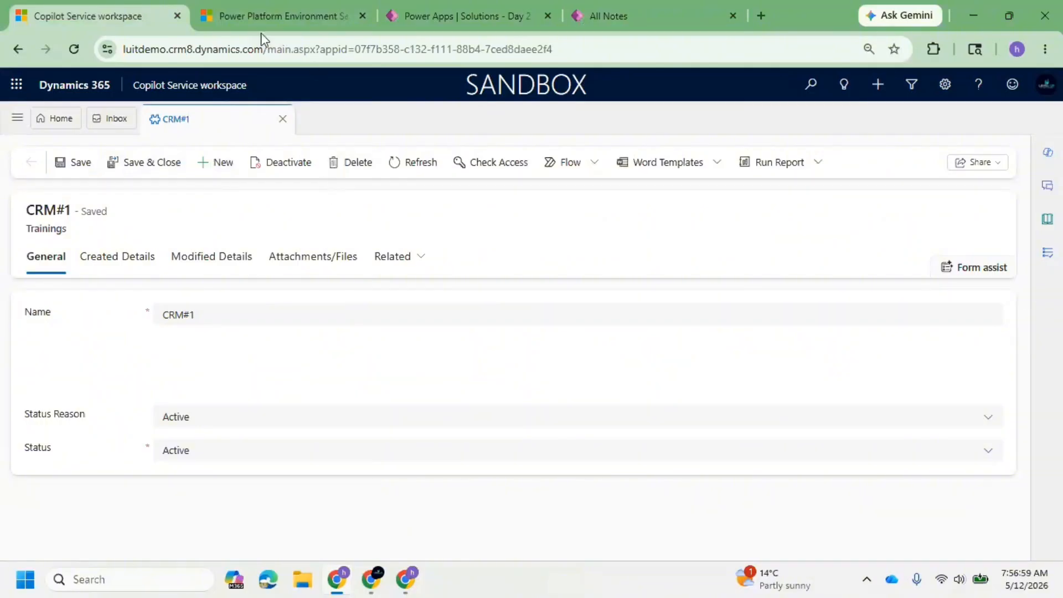
# Switch to Power Apps, review the form types offered for a new Trainings form, and cancel without creating one.
pyautogui.click(408, 16)
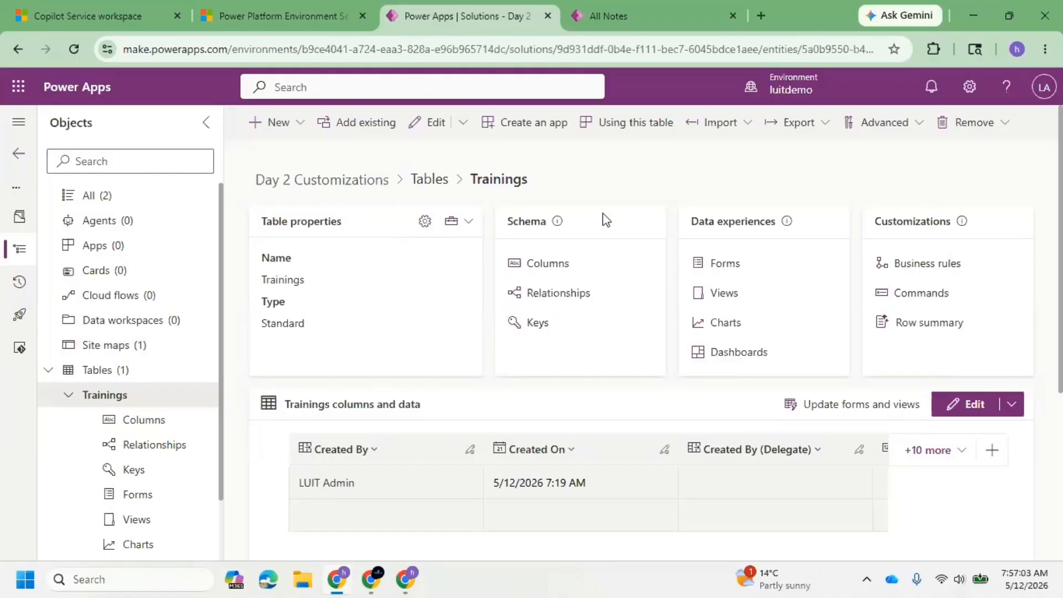
pyautogui.click(149, 495)
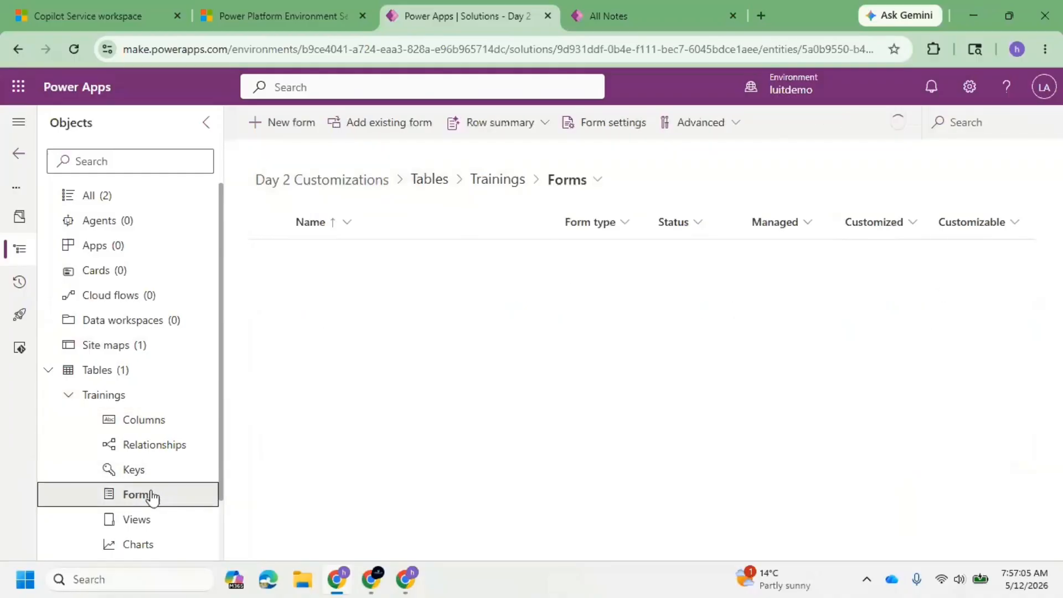
pyautogui.click(285, 132)
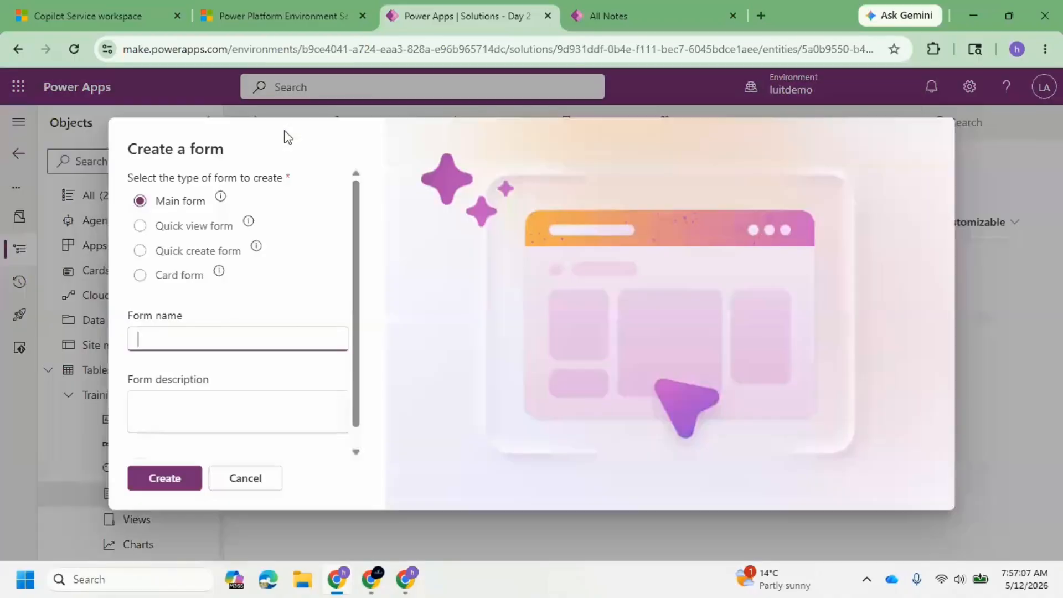
pyautogui.click(140, 250)
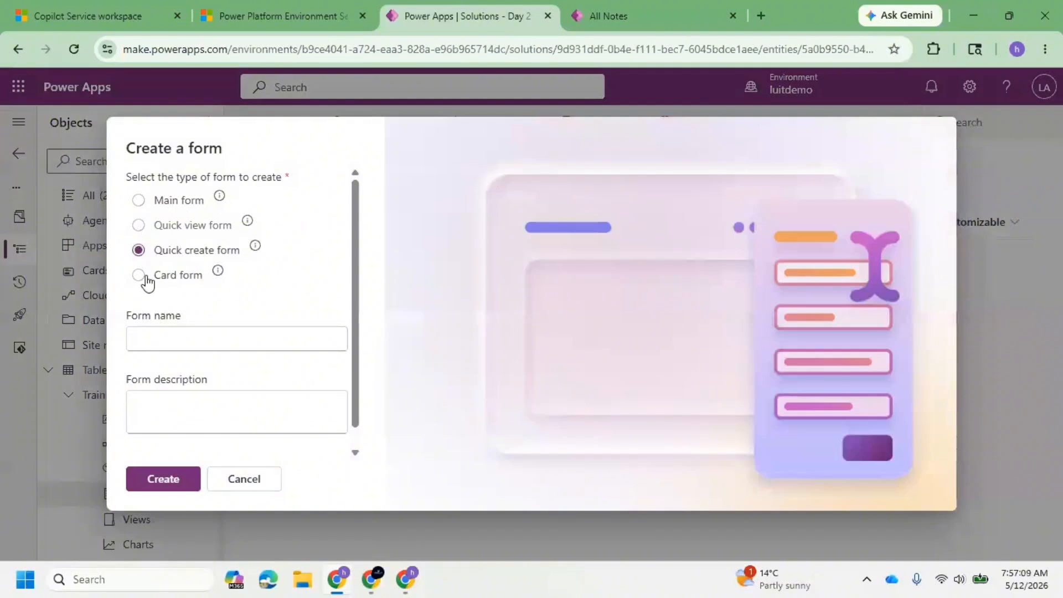
pyautogui.click(140, 275)
pyautogui.click(138, 199)
pyautogui.scroll(-1, 240, 304)
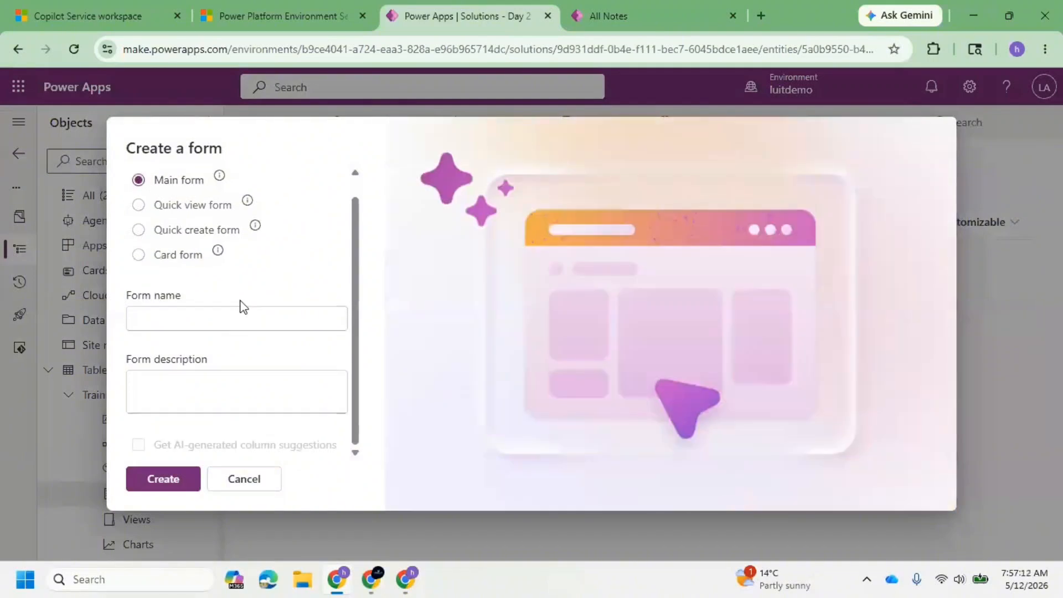
pyautogui.scroll(1, 244, 310)
pyautogui.click(246, 479)
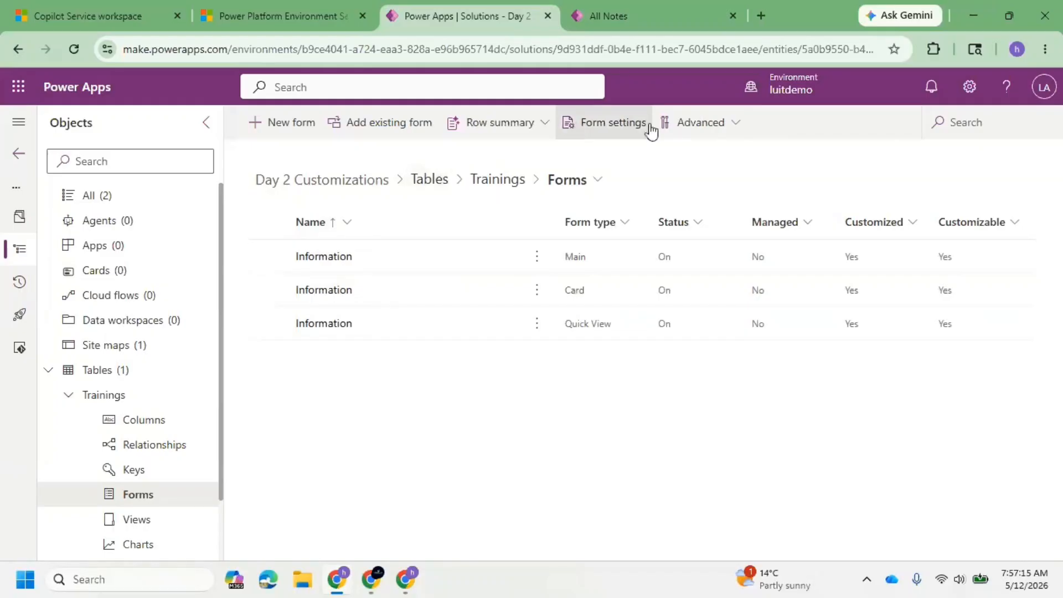
# Examine the Main Form order in the Trainings table's form settings and close them without changes.
pyautogui.click(603, 128)
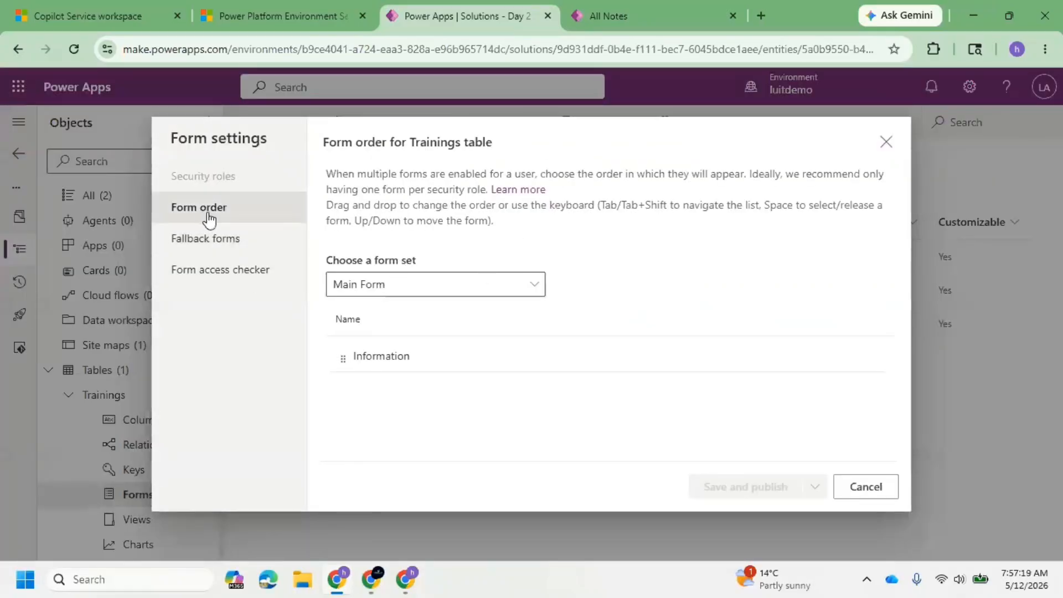
pyautogui.click(524, 296)
pyautogui.click(524, 297)
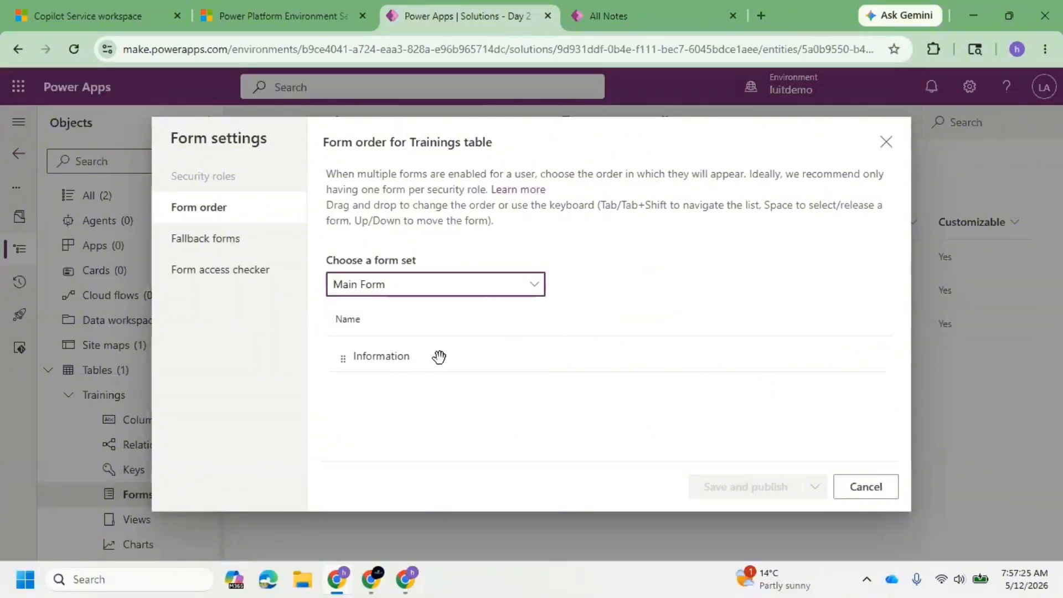
pyautogui.click(886, 142)
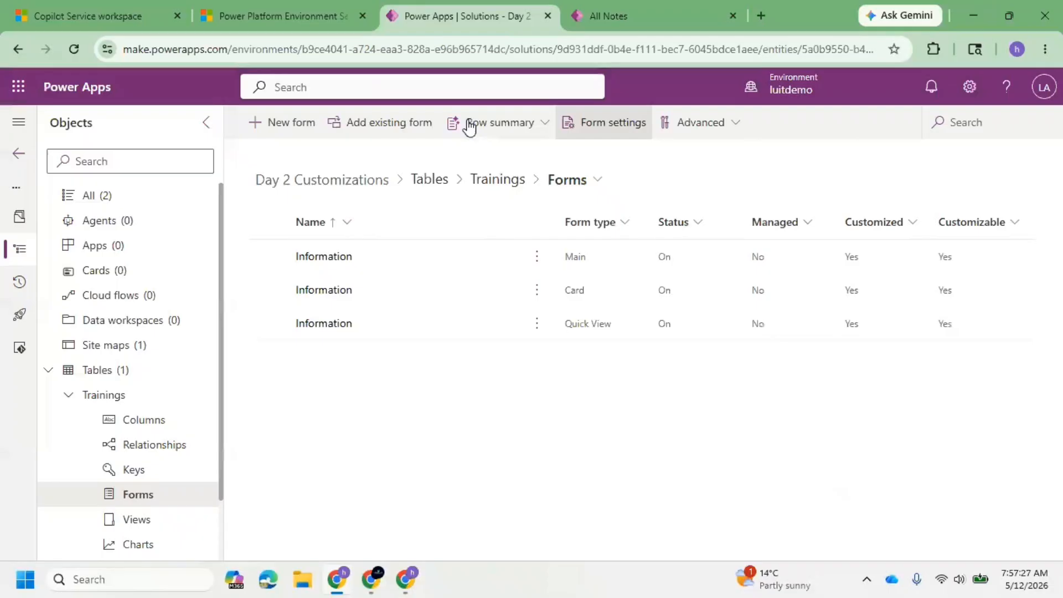
# Create a main form named "Second Main Form" for the Trainings table and review its Created Details, Modified Details and Attachments/Files tabs.
pyautogui.click(268, 126)
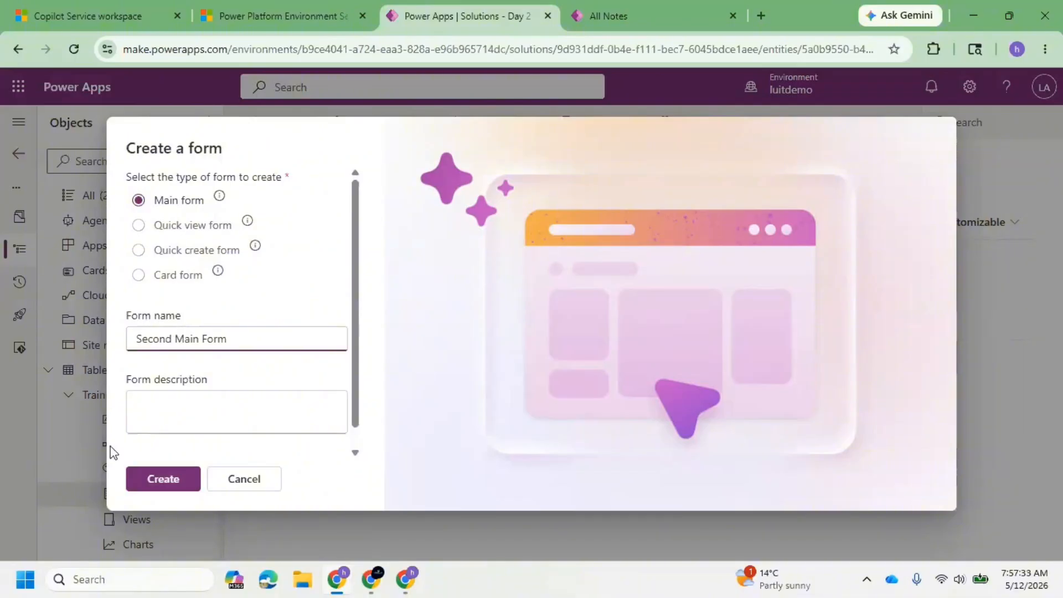
pyautogui.click(160, 480)
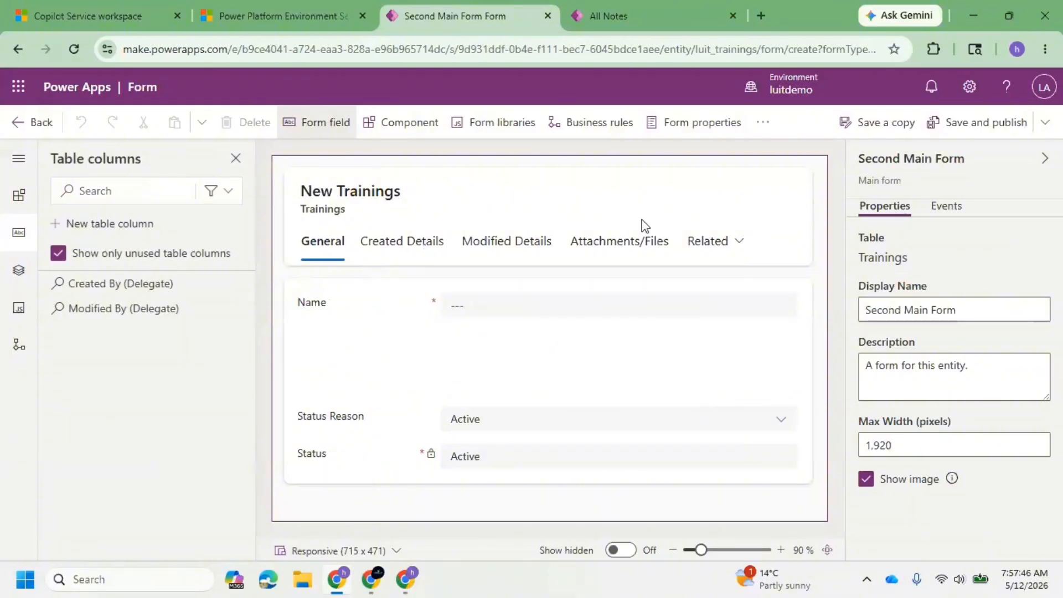
pyautogui.click(399, 243)
pyautogui.click(505, 248)
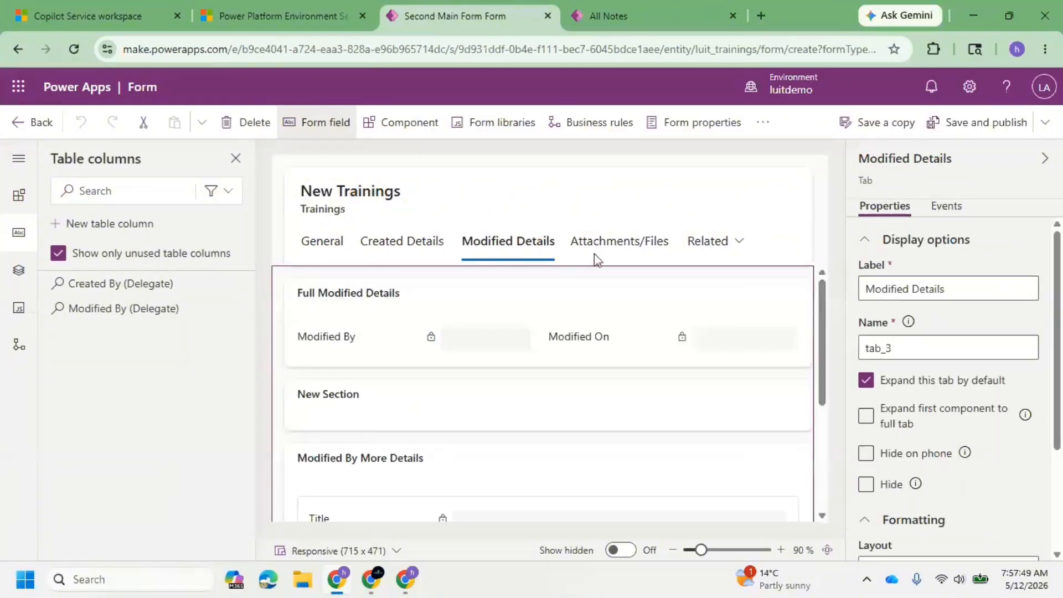
pyautogui.click(647, 242)
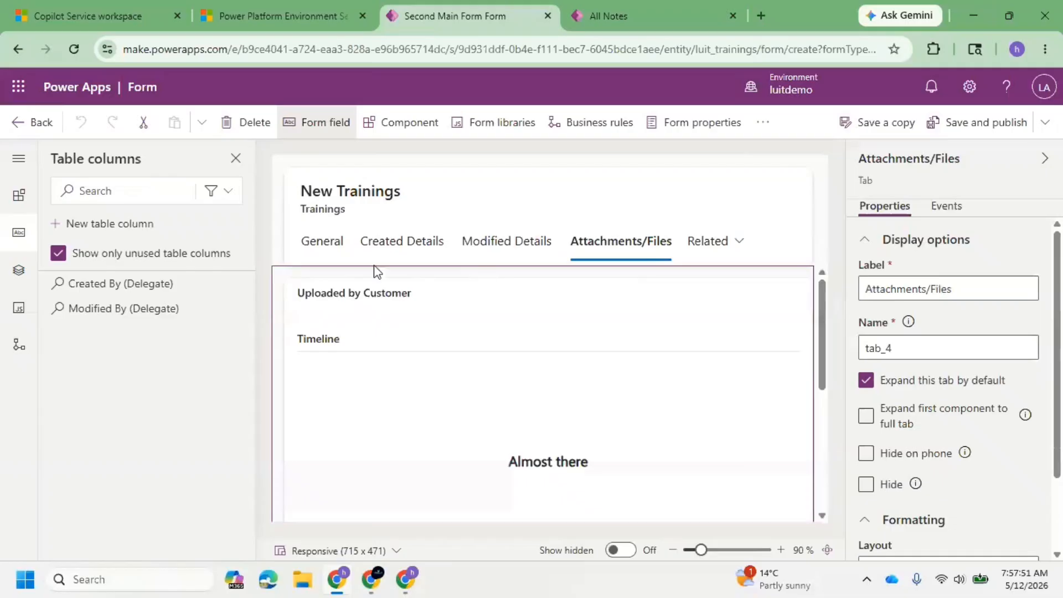
# Save and publish Second Main Form, and return to the Trainings table's forms list.
pyautogui.click(26, 123)
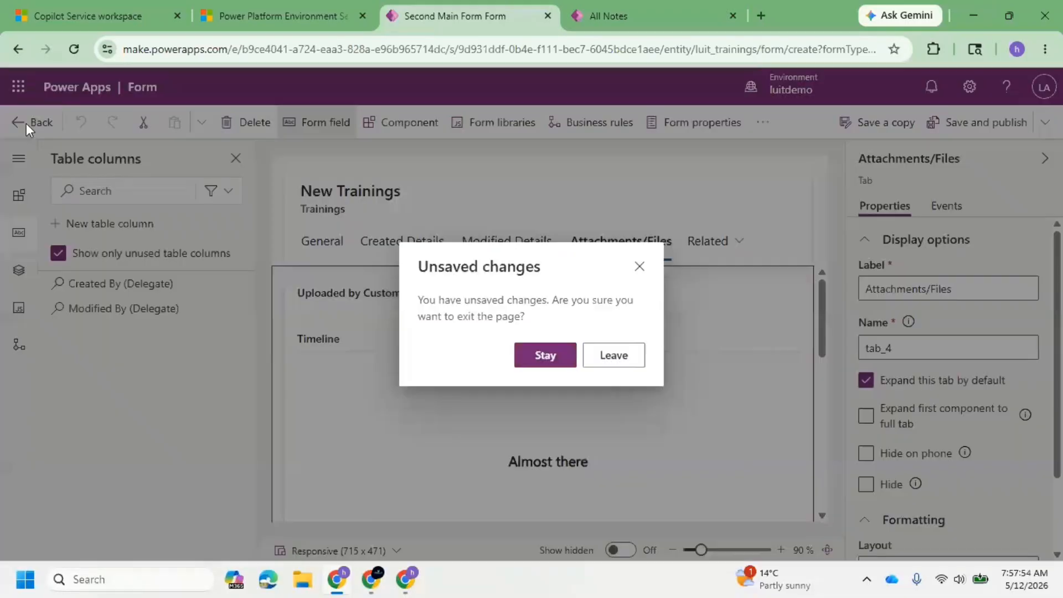
pyautogui.click(558, 359)
pyautogui.click(978, 126)
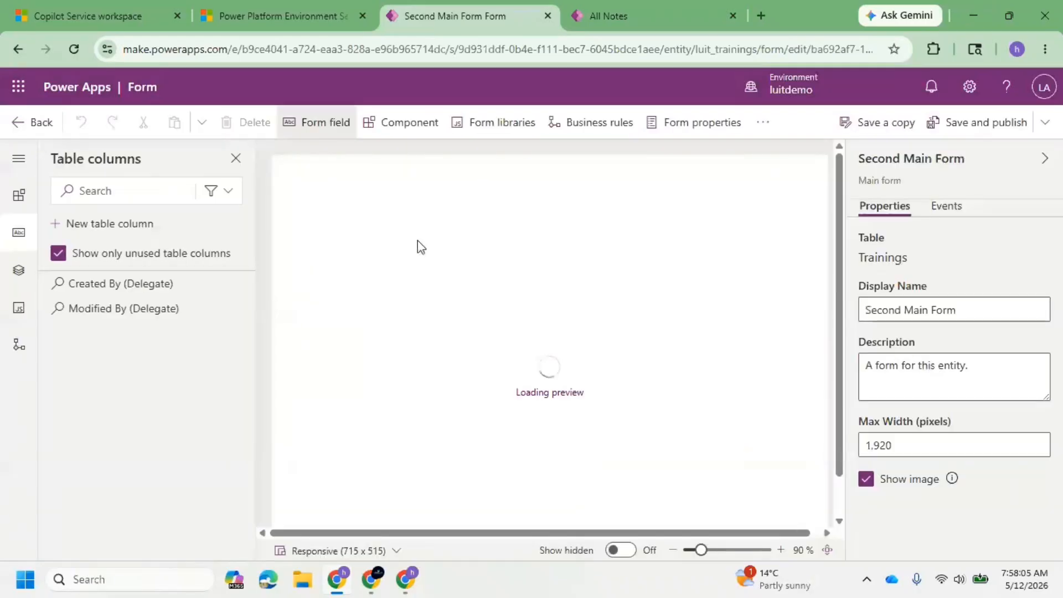
pyautogui.click(21, 122)
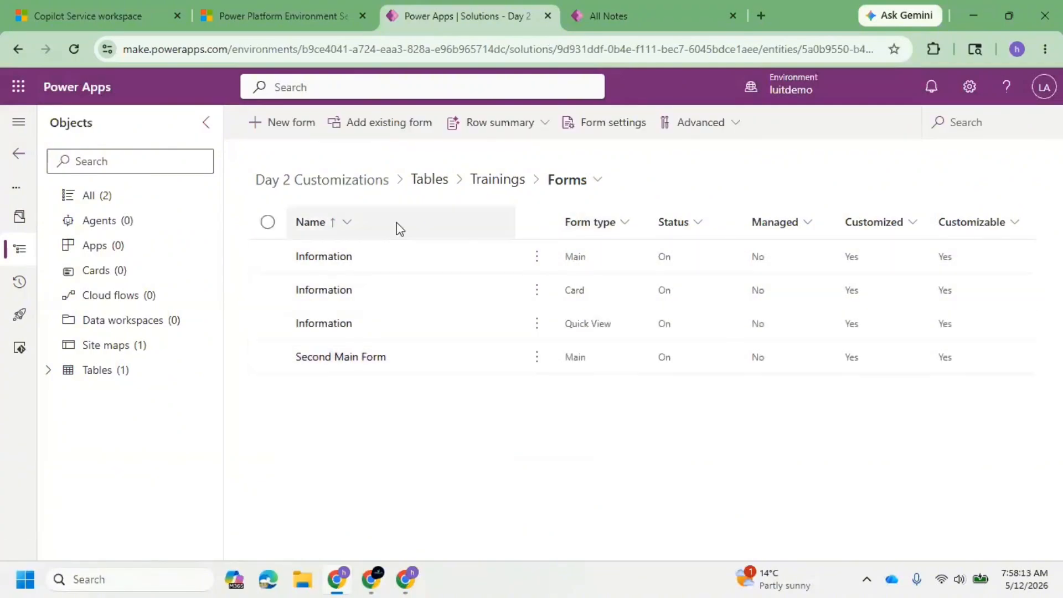
# Examine the form order of the Quick View Form and Card Form sets in the Trainings table's form settings.
pyautogui.click(575, 122)
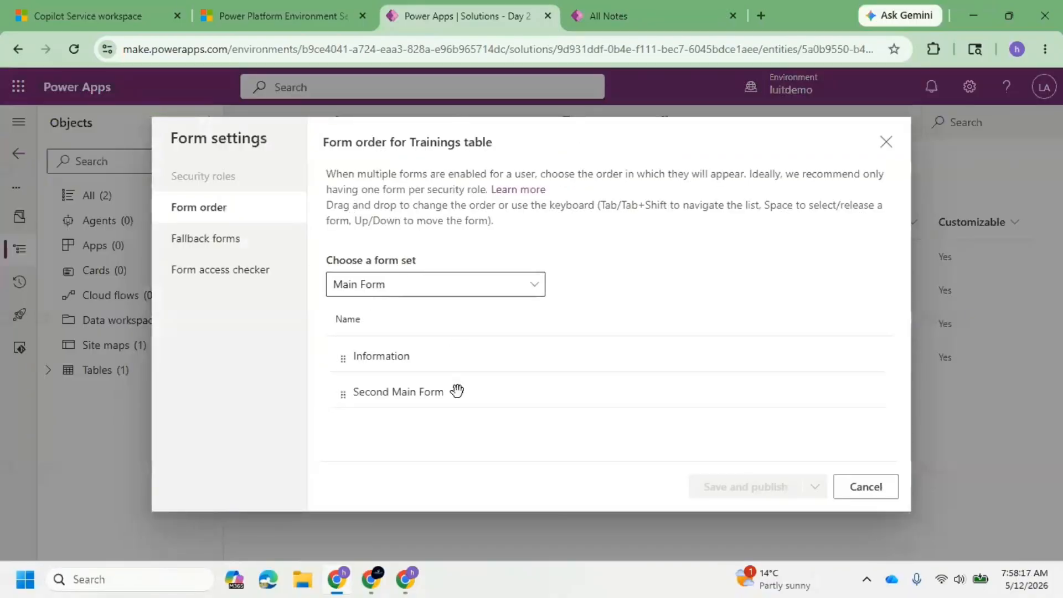
pyautogui.click(474, 292)
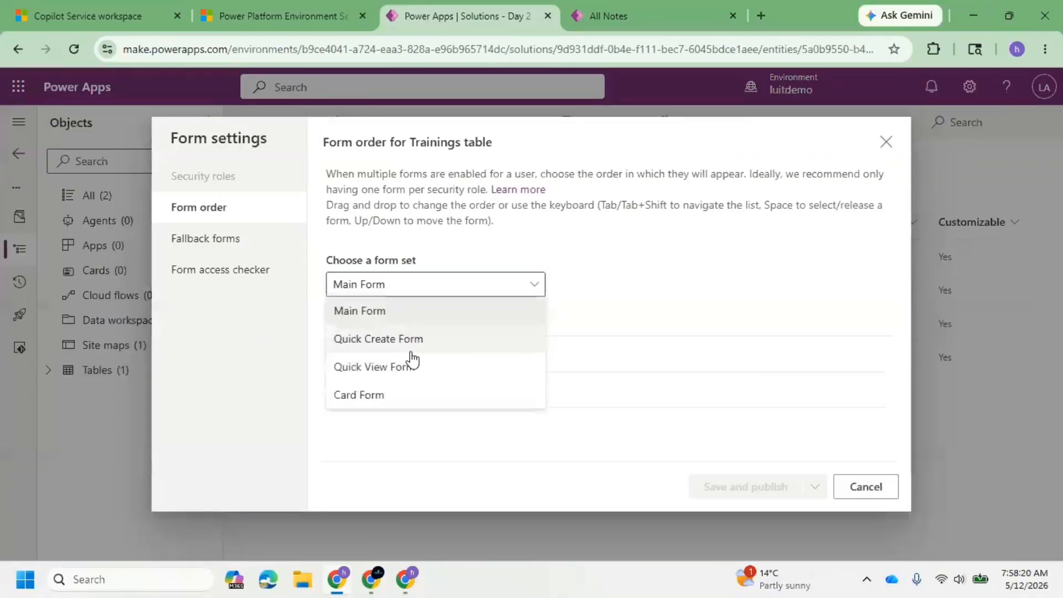
pyautogui.click(394, 366)
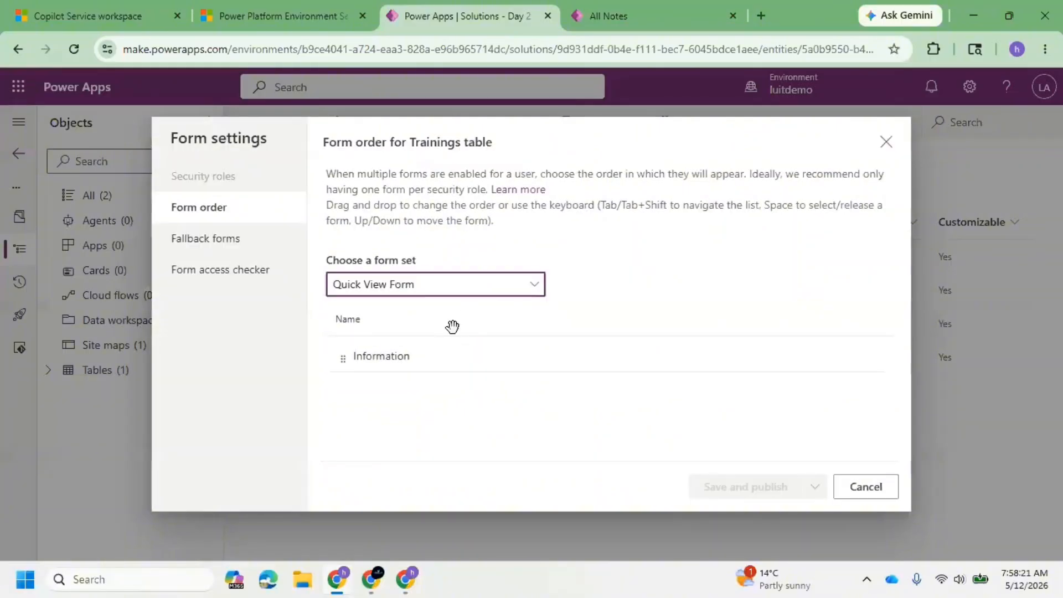
pyautogui.click(478, 284)
pyautogui.click(401, 394)
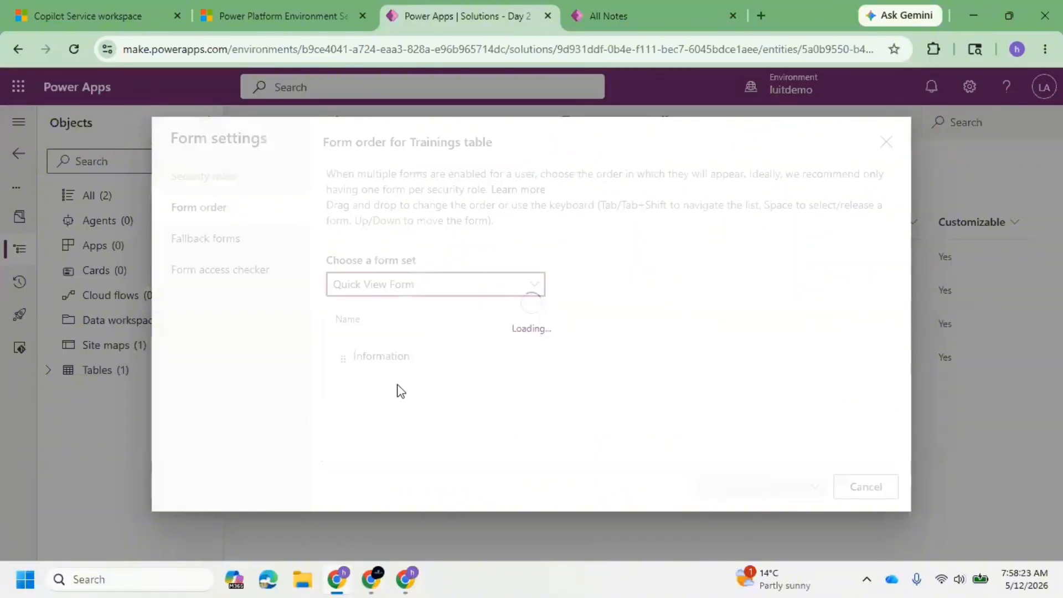
pyautogui.click(460, 295)
pyautogui.click(406, 453)
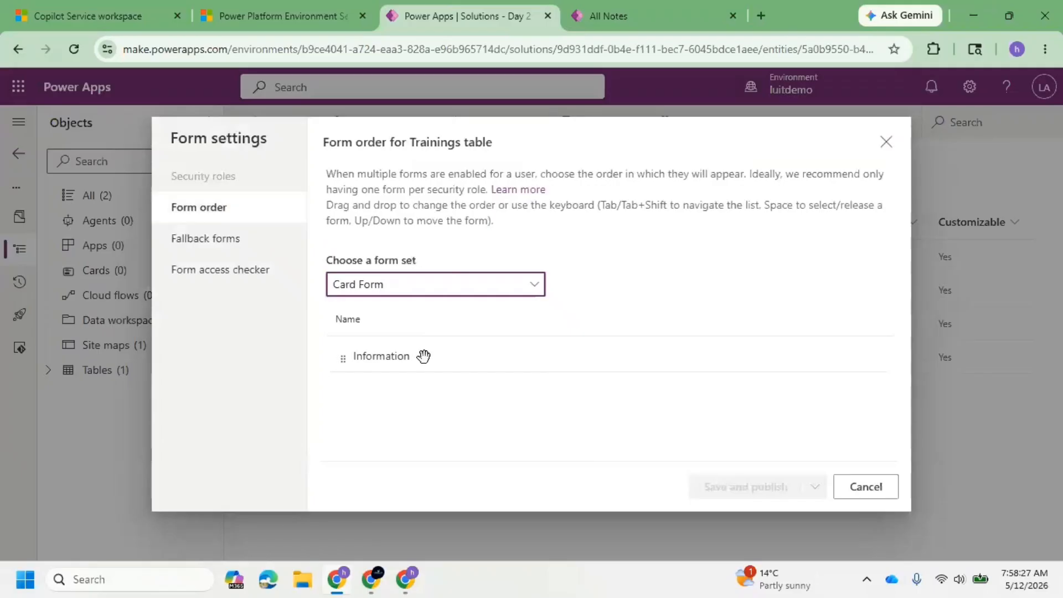
# Move Second Main Form above Information in the Main Form set's order, and save and publish the order.
pyautogui.click(442, 289)
pyautogui.click(407, 309)
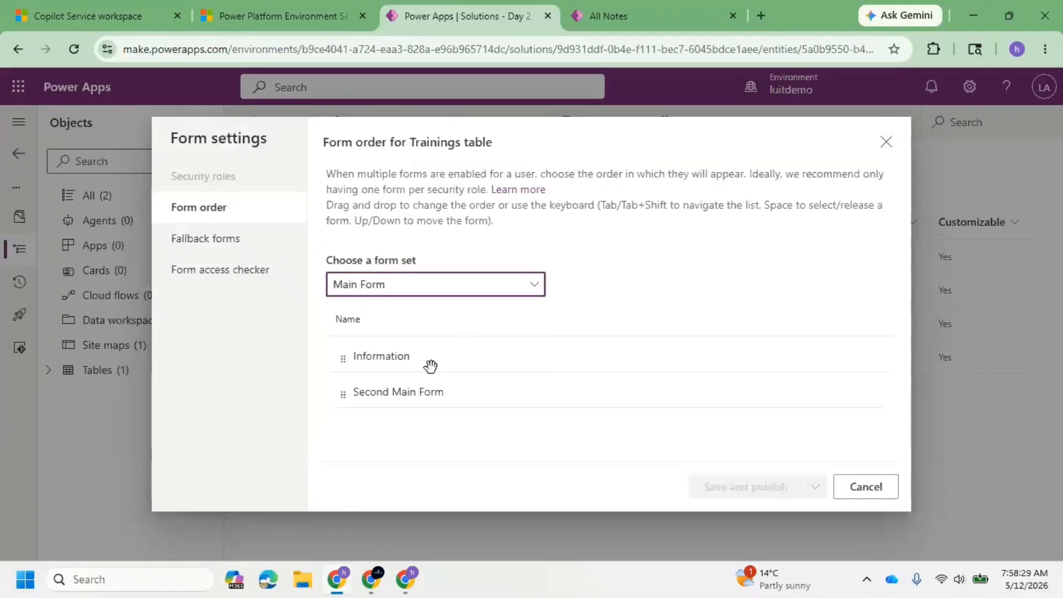
pyautogui.moveTo(431, 392); pyautogui.dragTo(467, 359)
pyautogui.click(763, 493)
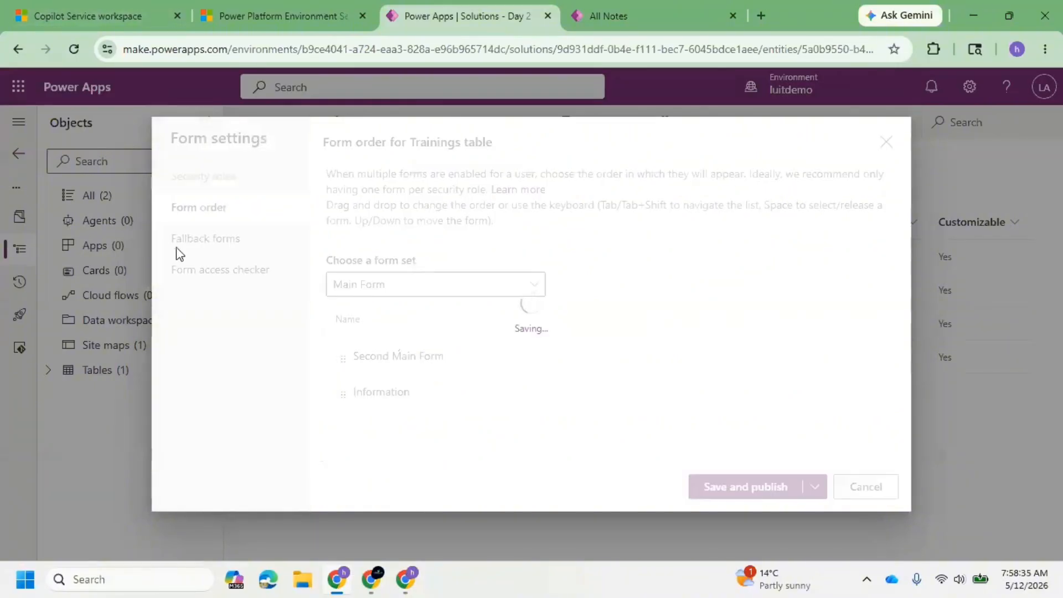
# Switch to Copilot Service workspace, hard-reload the CRM#1 record with an emptied cache, and check which main forms its form selector offers.
pyautogui.click(55, 8)
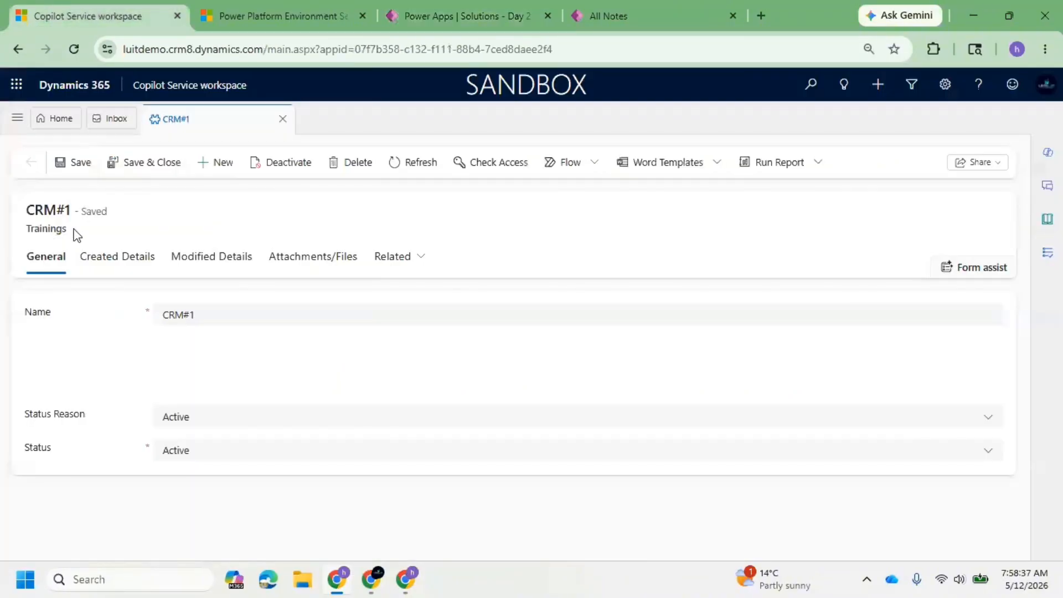
pyautogui.moveTo(67, 229); pyautogui.dragTo(26, 232)
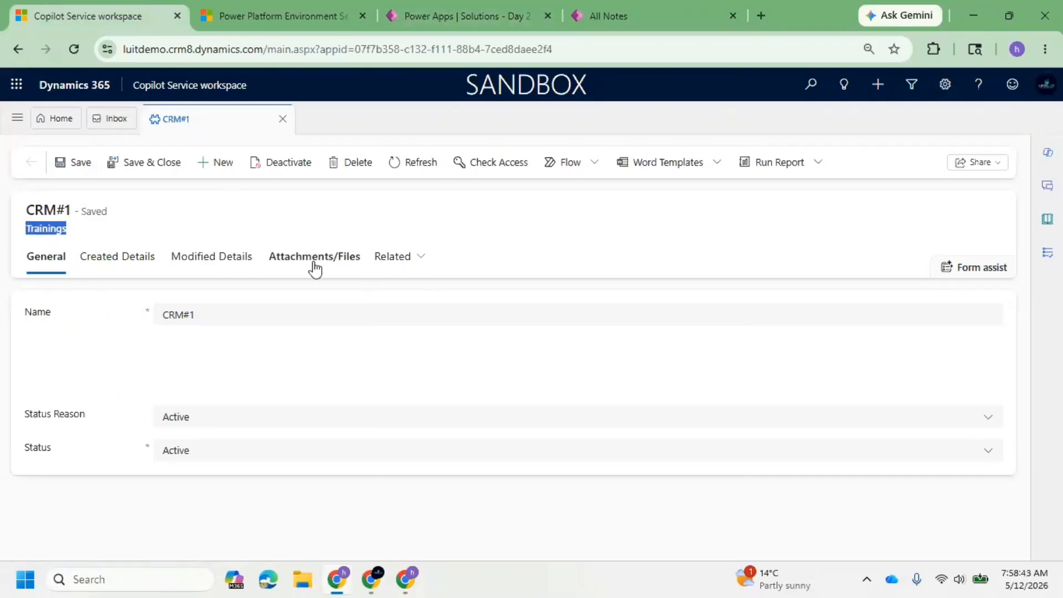
pyautogui.click(439, 6)
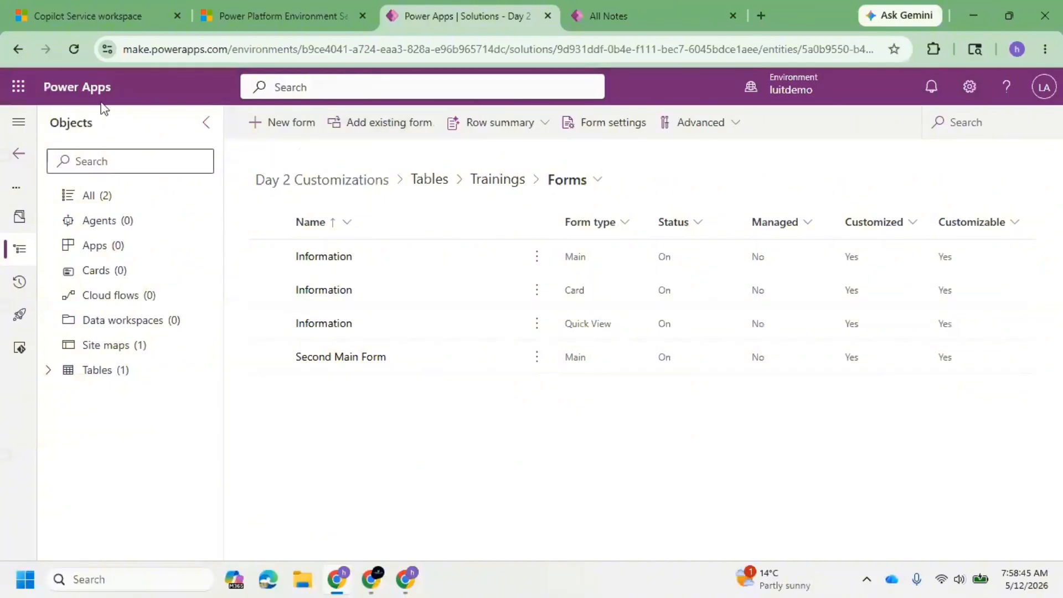
pyautogui.click(72, 12)
pyautogui.rightClick(75, 54)
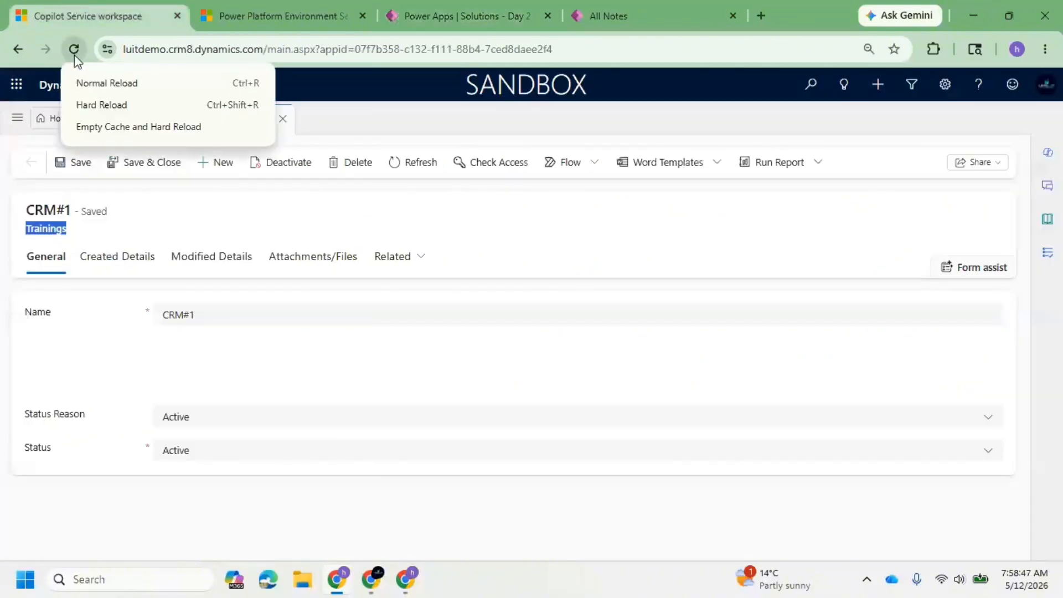
pyautogui.click(130, 128)
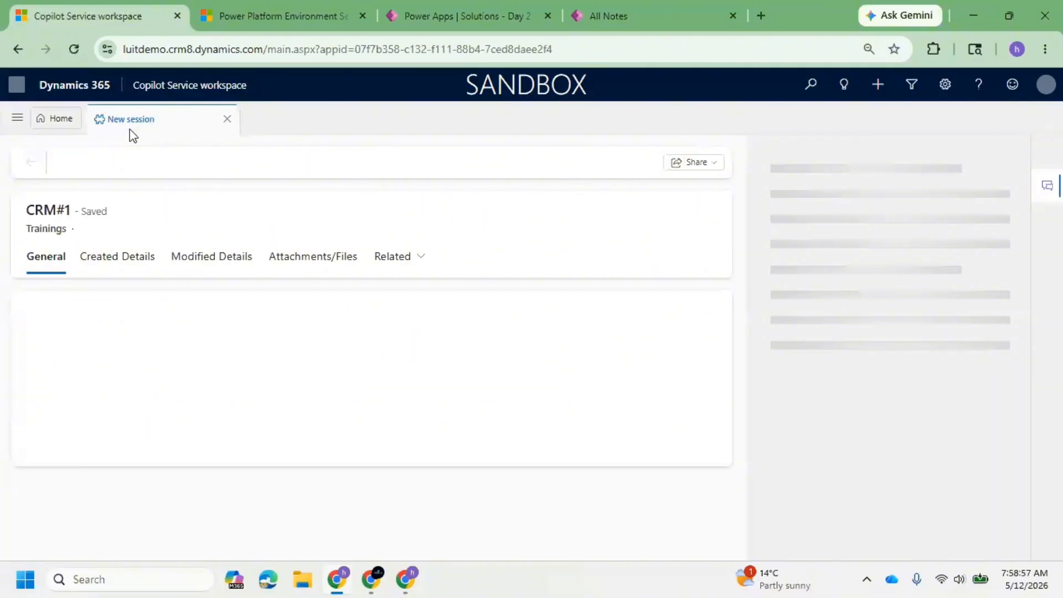
pyautogui.click(167, 230)
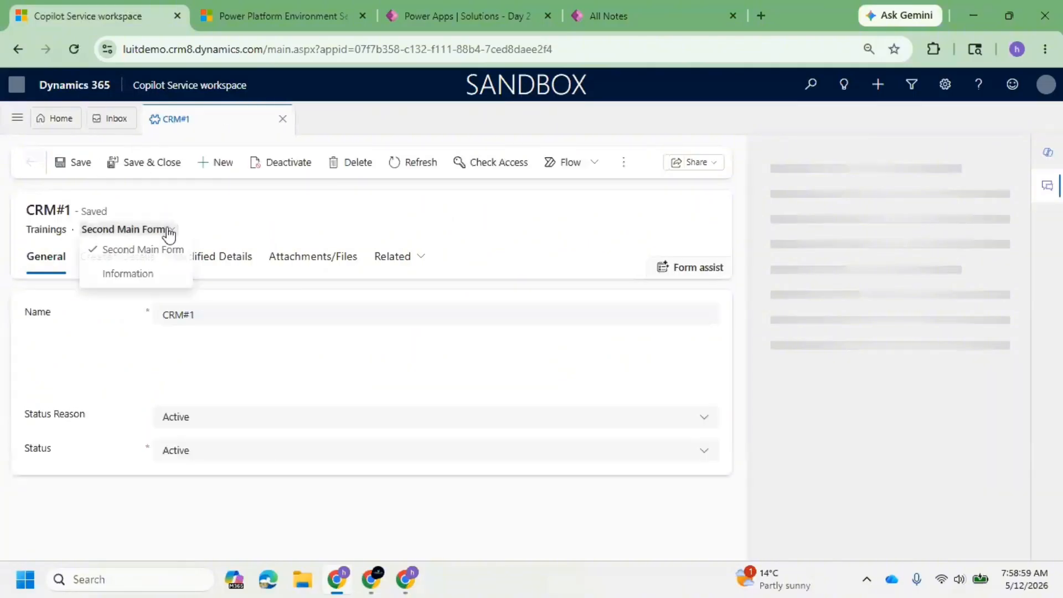
# Switch to Power Apps, move Information above Second Main Form in the Trainings table's main form order, and save and publish it.
pyautogui.click(477, 15)
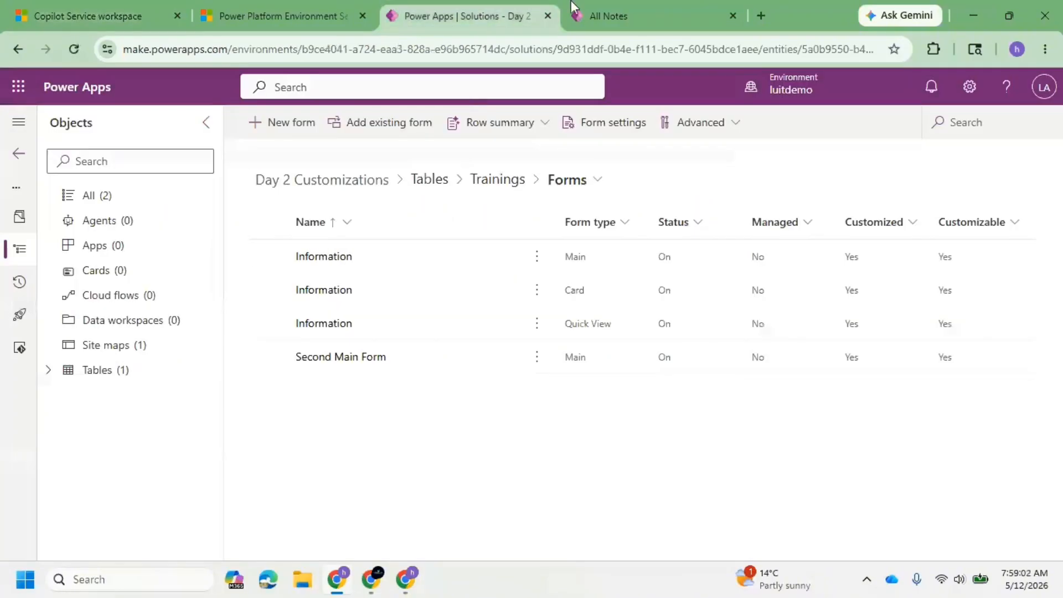
pyautogui.click(604, 124)
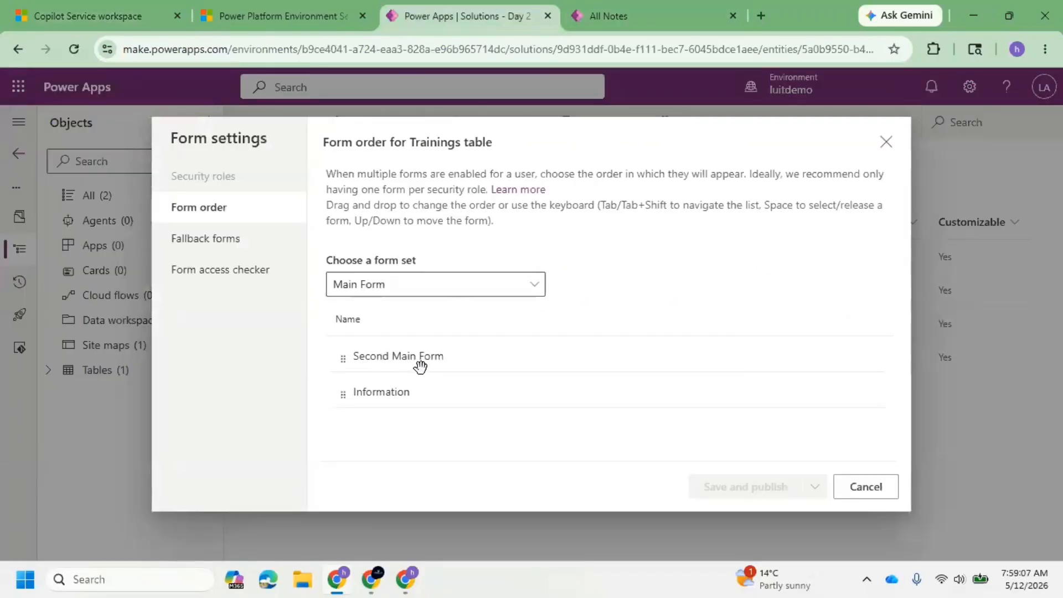
pyautogui.click(60, 18)
pyautogui.moveTo(439, 372); pyautogui.dragTo(441, 356)
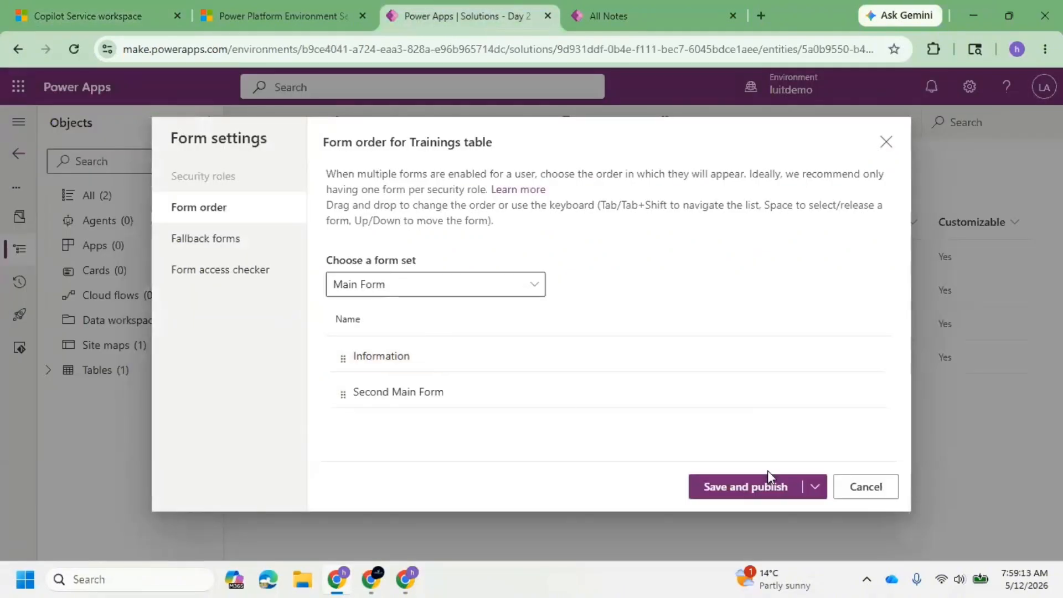
pyautogui.click(778, 490)
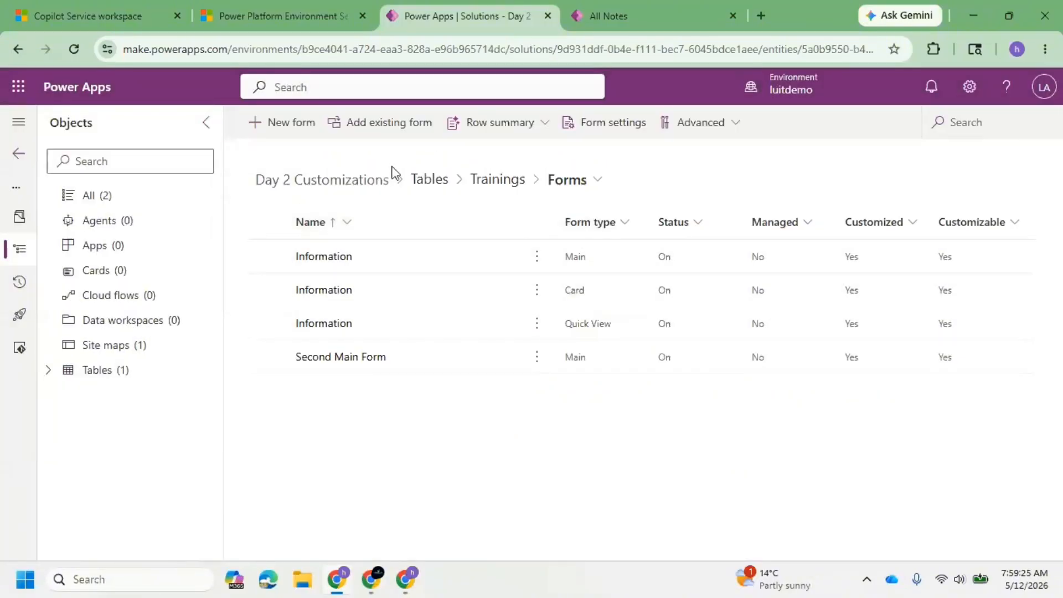
# Switch to Copilot Service workspace, hard-reload the CRM#1 record, and check the order of main forms in its form selector.
pyautogui.click(42, 11)
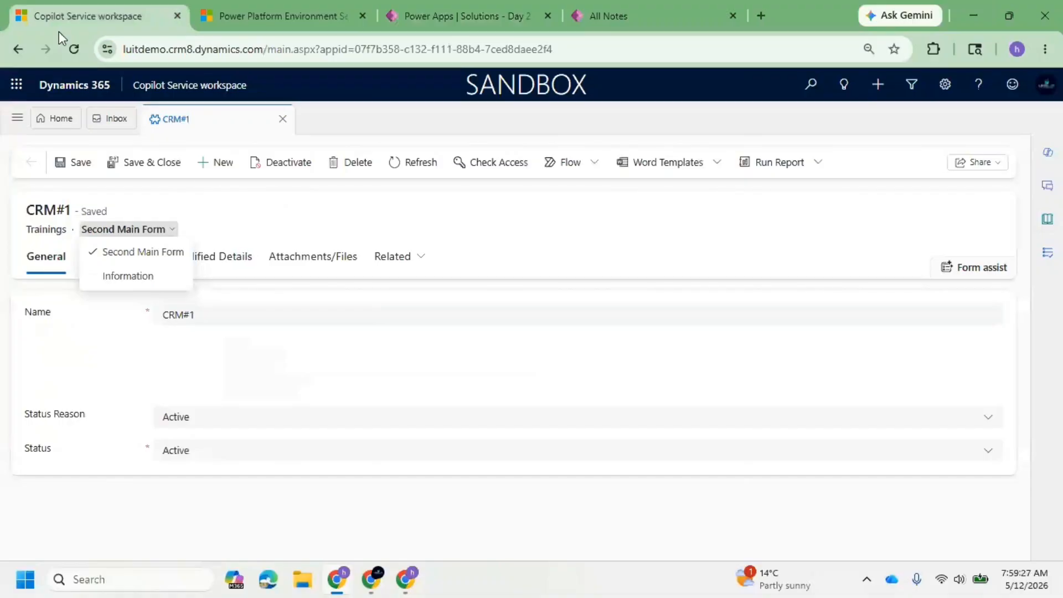
pyautogui.rightClick(72, 52)
pyautogui.click(113, 127)
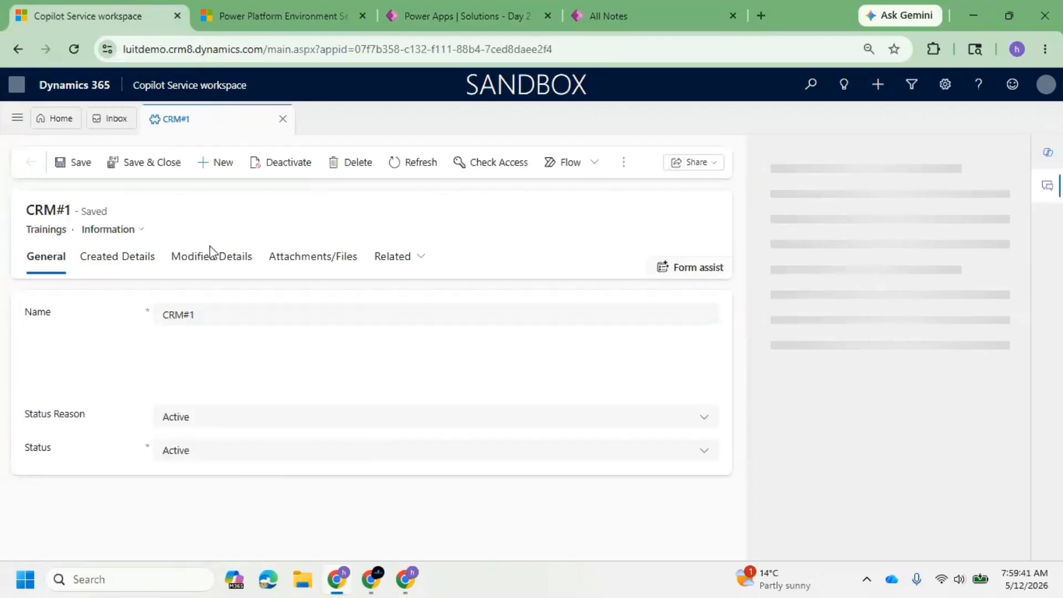
pyautogui.click(135, 230)
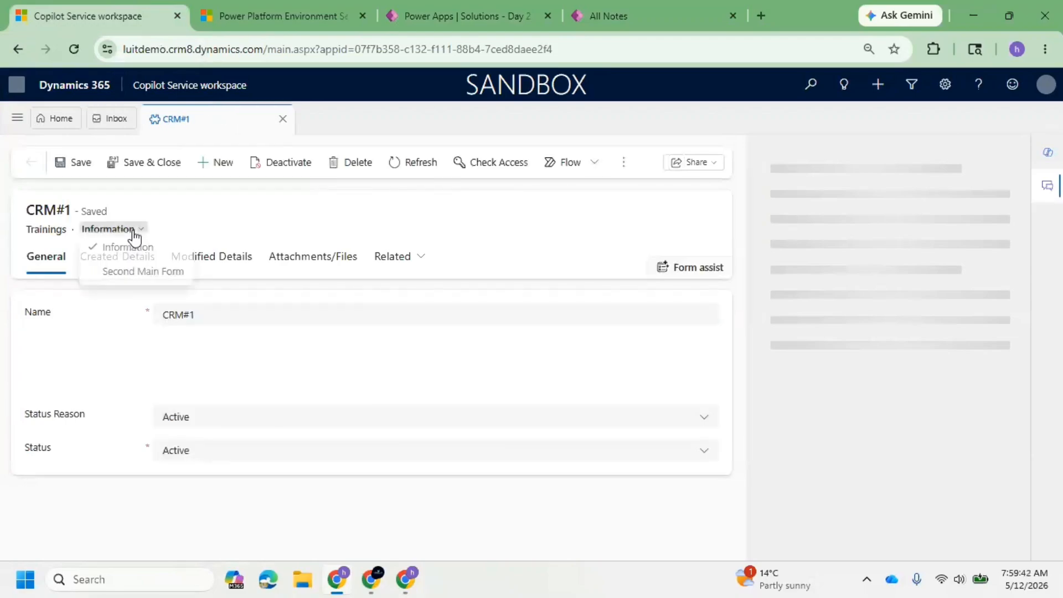
# Switch to Power Apps and examine the Trainings table's fallback forms, comparing them with the forms offered on the CRM#1 record in Copilot Service workspace.
pyautogui.click(457, 6)
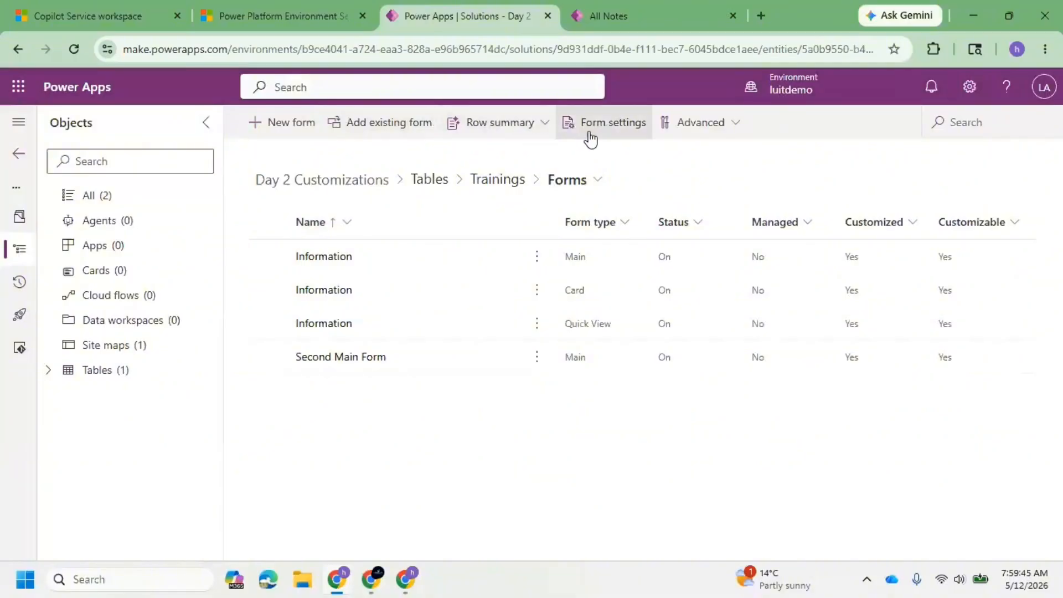
pyautogui.click(597, 142)
pyautogui.click(206, 239)
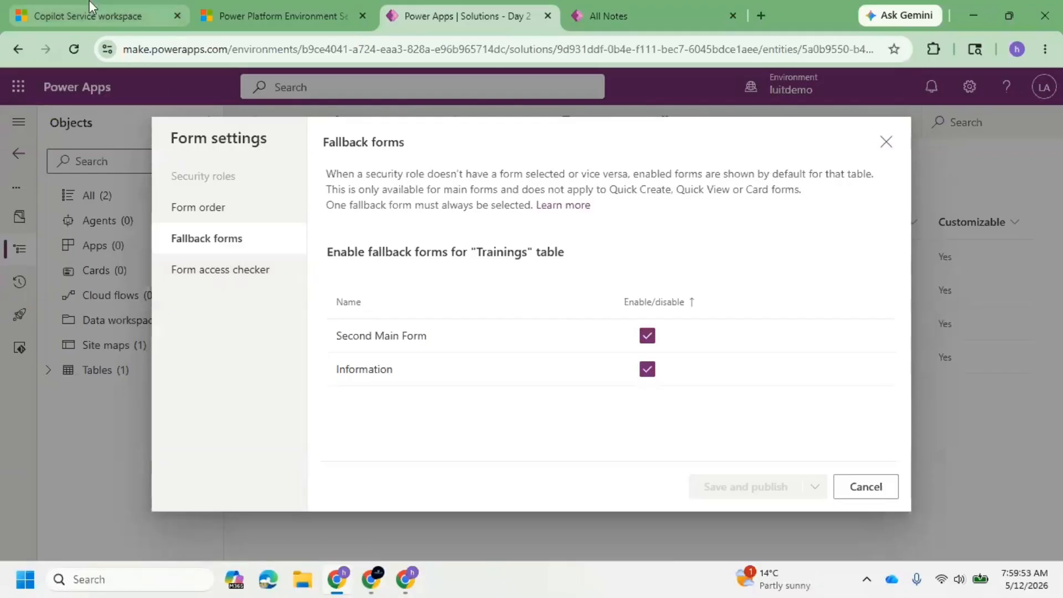
pyautogui.click(71, 2)
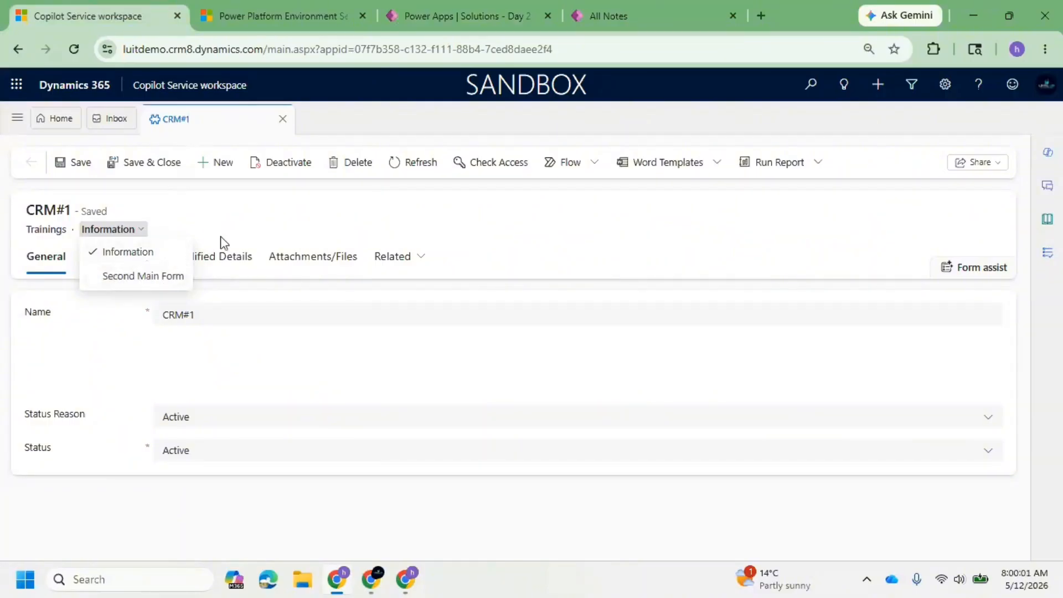
pyautogui.click(460, 15)
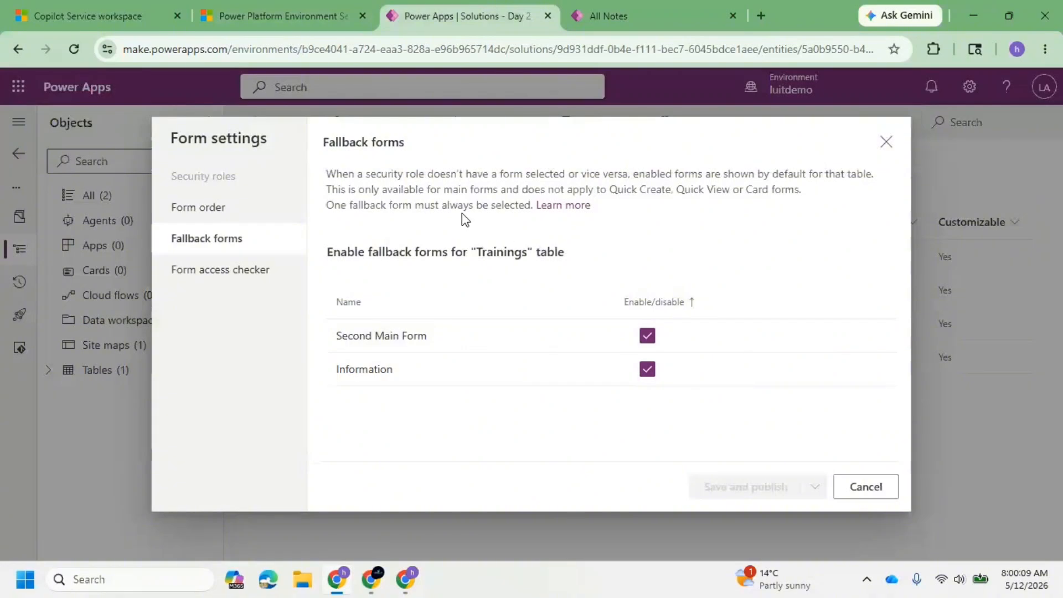
# Check form access on the Trainings table for the Customer service app access security role in the Copilot Service workspace app.
pyautogui.click(228, 285)
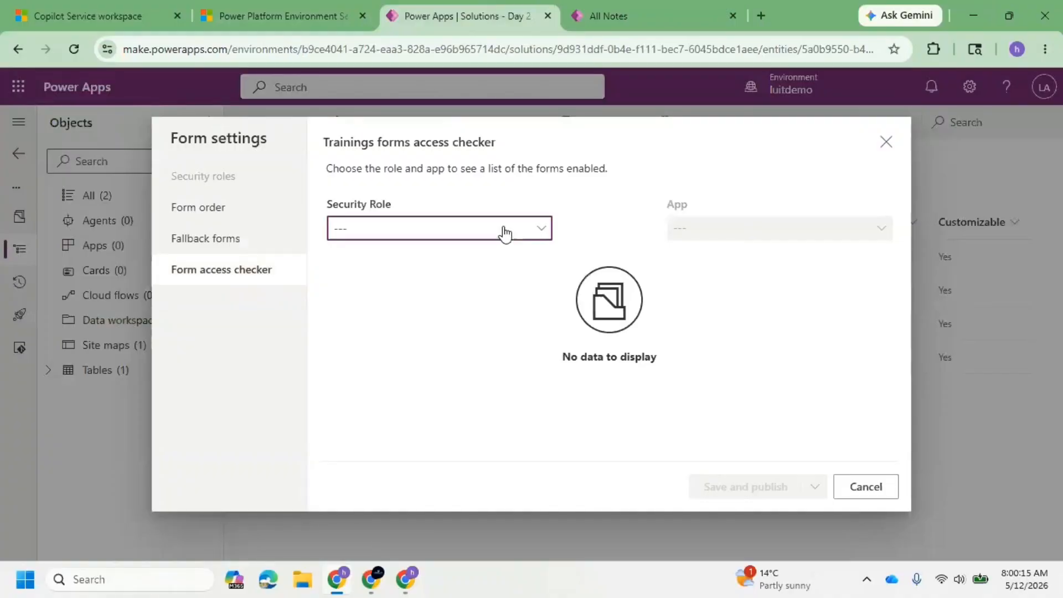
pyautogui.click(504, 232)
pyautogui.click(418, 253)
pyautogui.click(491, 237)
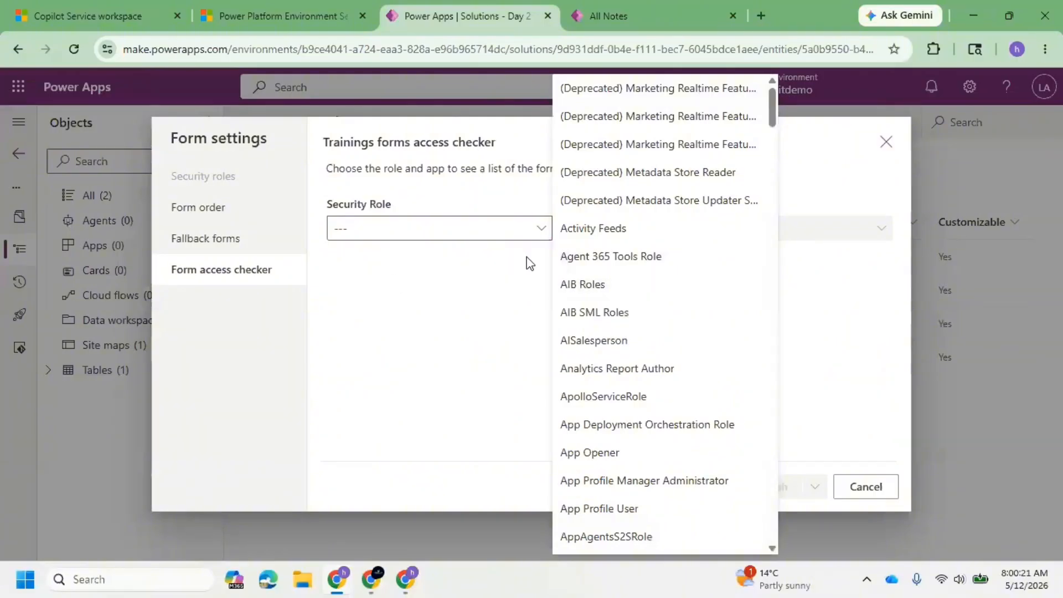
pyautogui.scroll(-4, 569, 338)
pyautogui.scroll(-3, 638, 373)
pyautogui.scroll(-2, 626, 355)
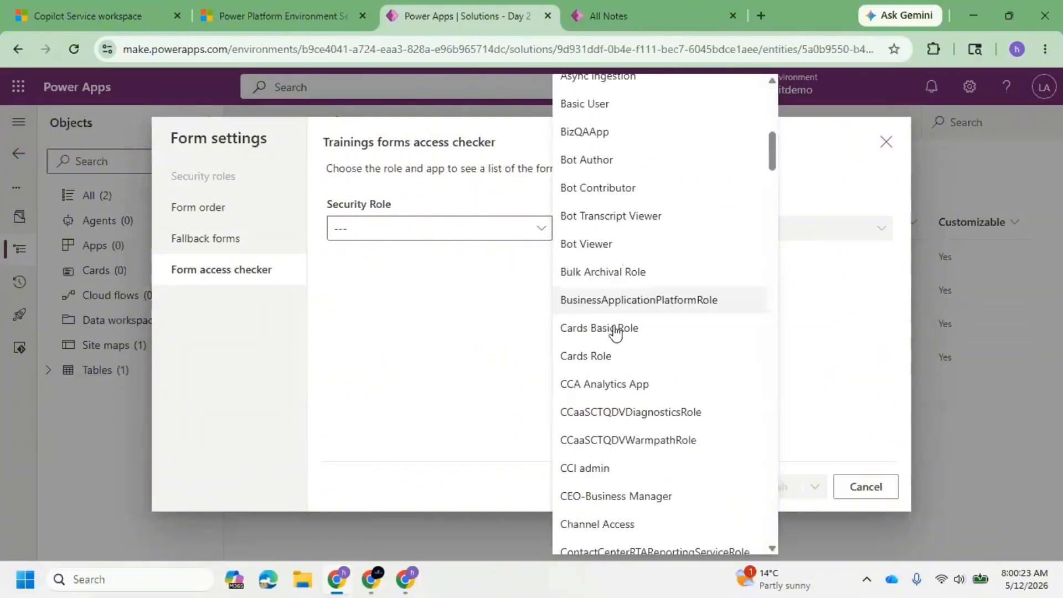
pyautogui.scroll(-7, 613, 332)
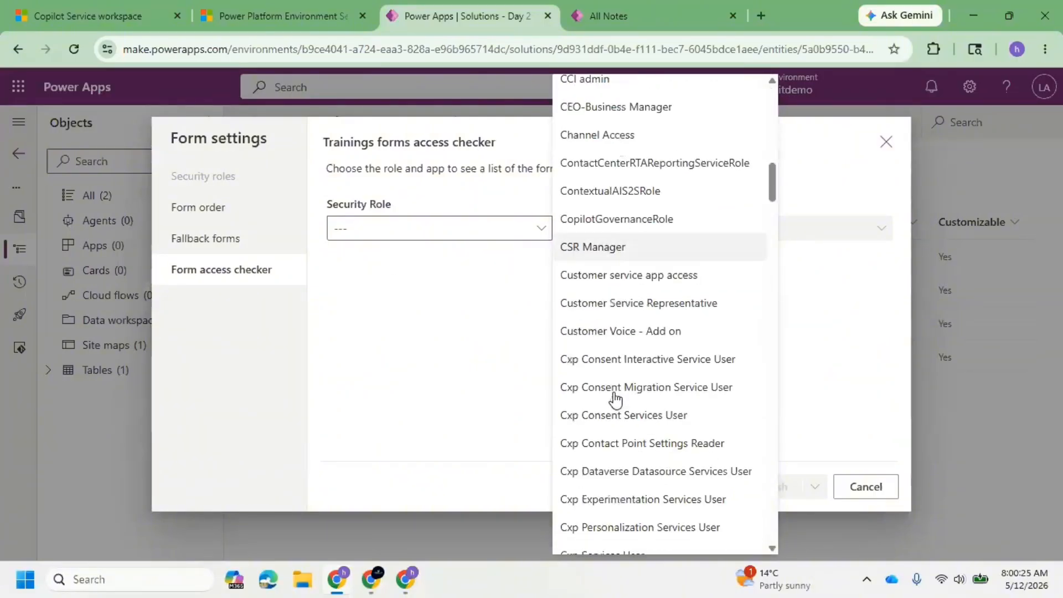
pyautogui.click(672, 276)
pyautogui.click(811, 230)
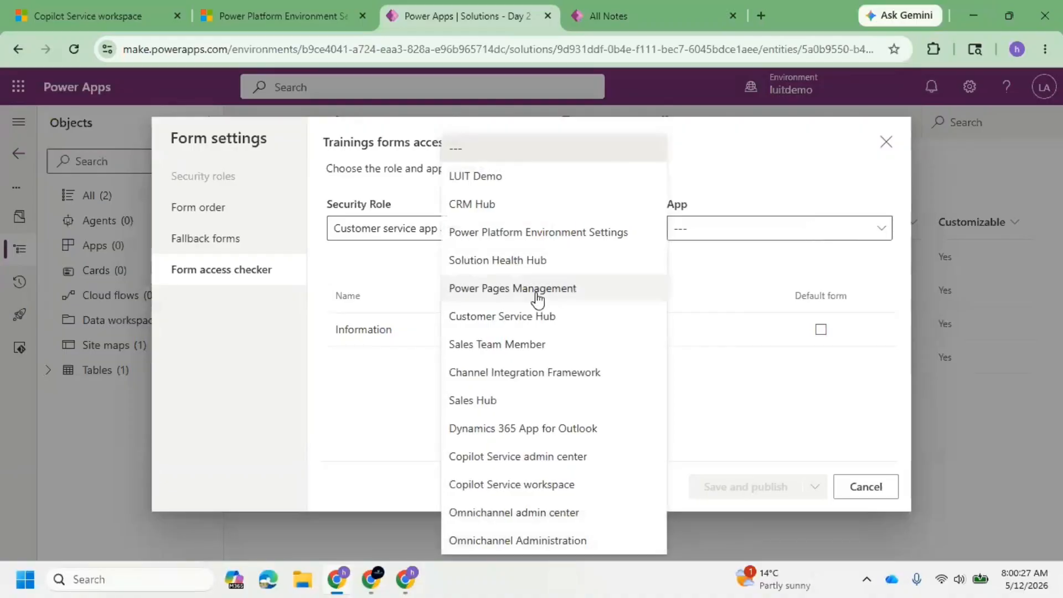
pyautogui.click(526, 487)
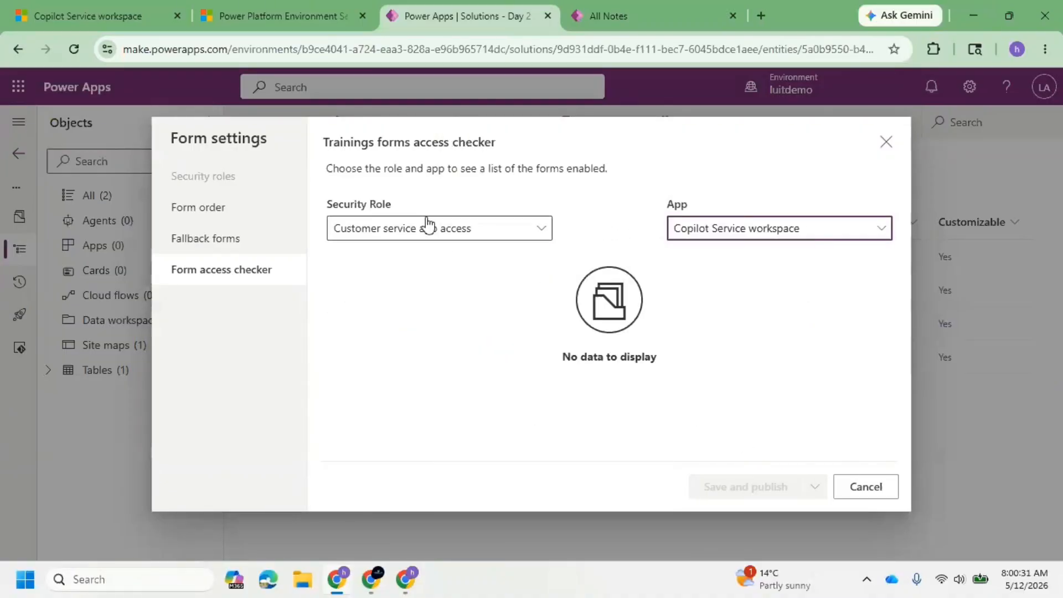
# Review the security role choices in the Trainings forms access checker, and close the form settings without saving.
pyautogui.click(501, 227)
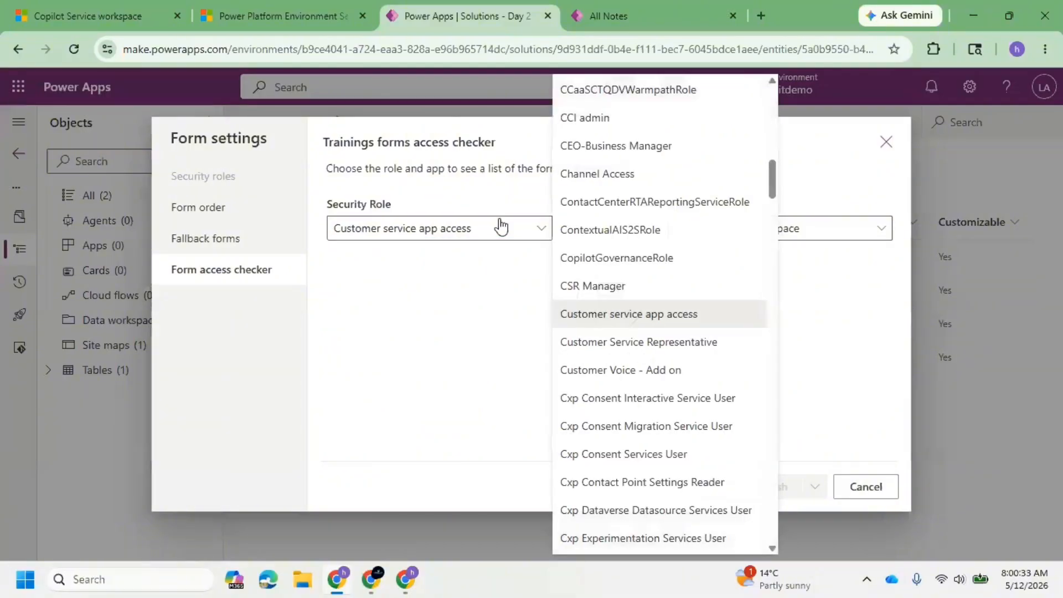
pyautogui.click(501, 227)
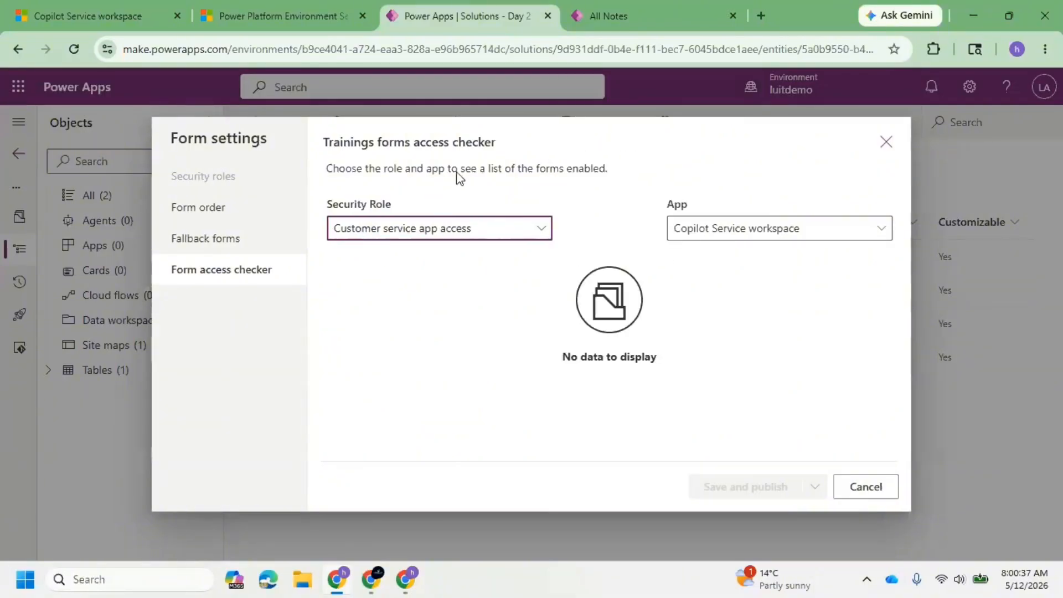
pyautogui.moveTo(377, 143); pyautogui.dragTo(323, 143)
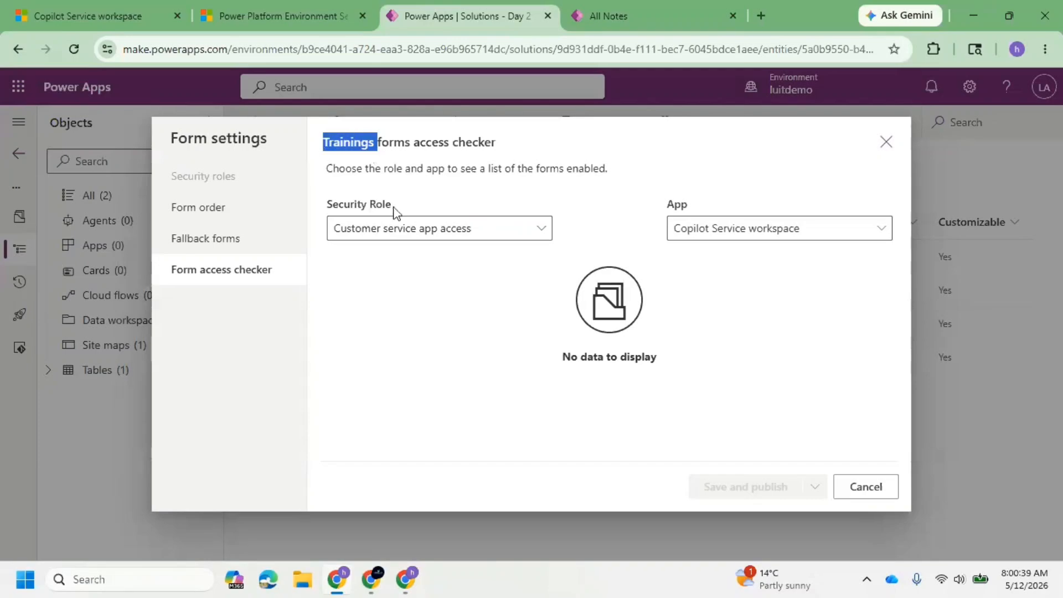
pyautogui.click(437, 234)
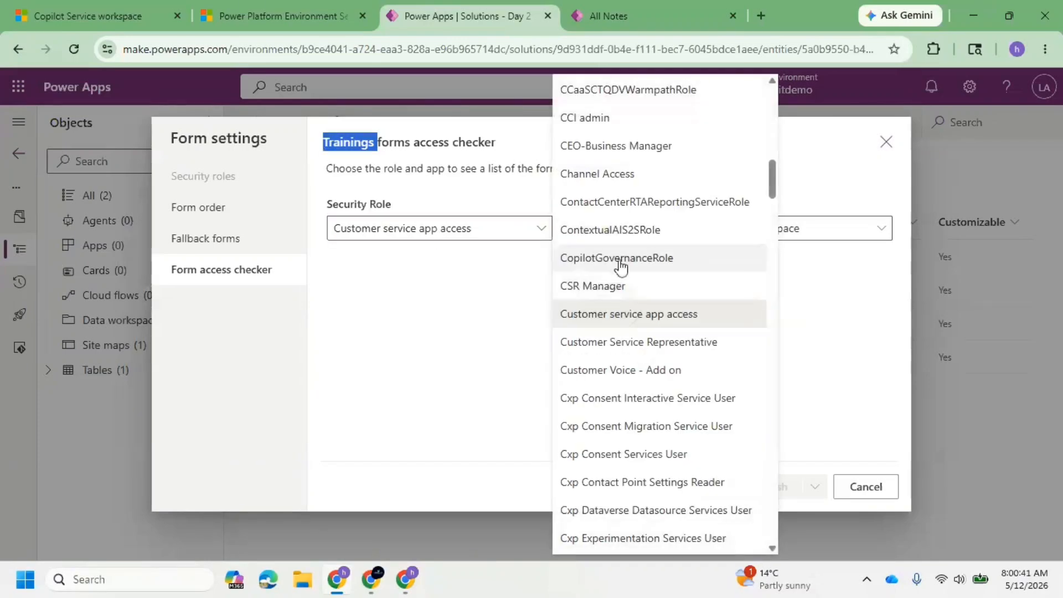
pyautogui.click(819, 286)
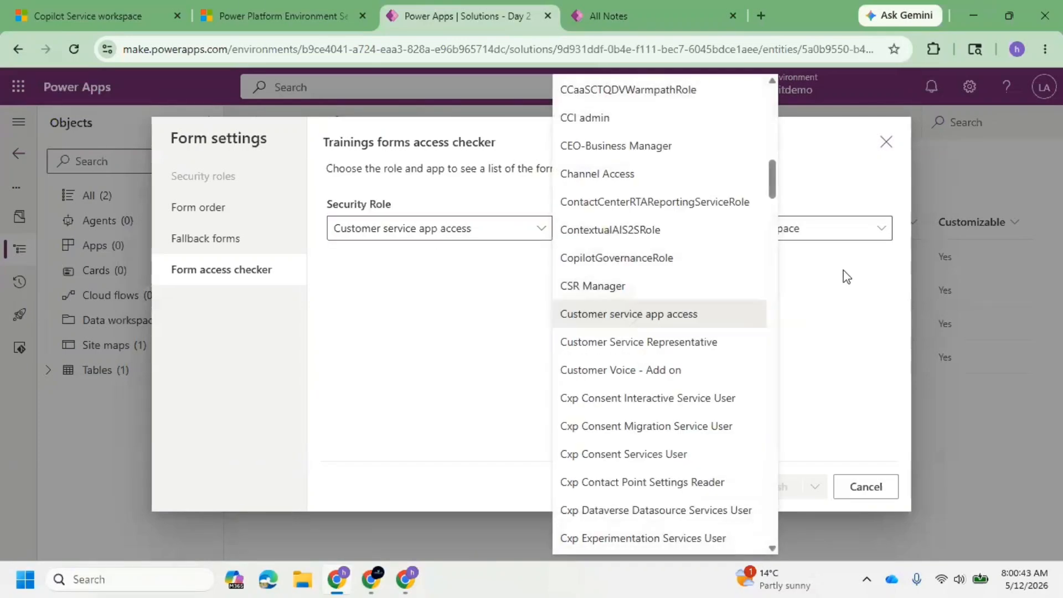
pyautogui.click(886, 142)
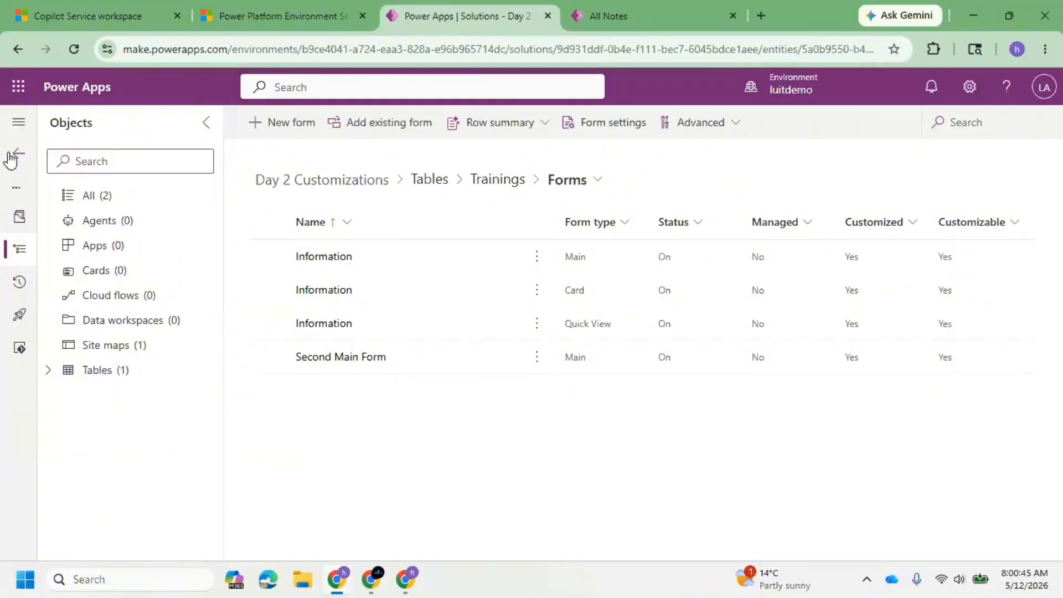
pyautogui.click(603, 126)
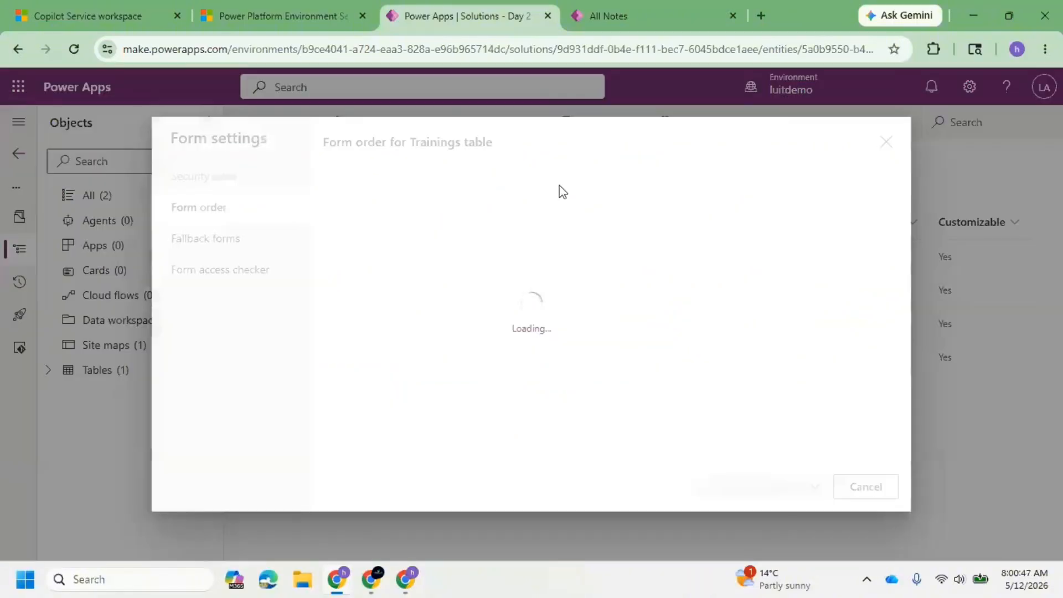
pyautogui.click(250, 277)
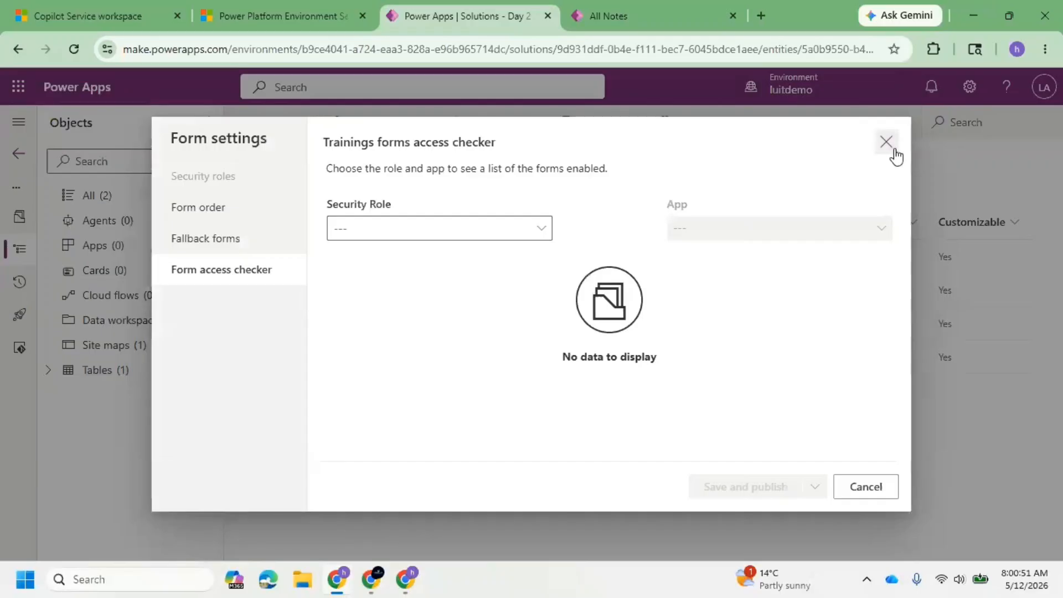
pyautogui.click(889, 147)
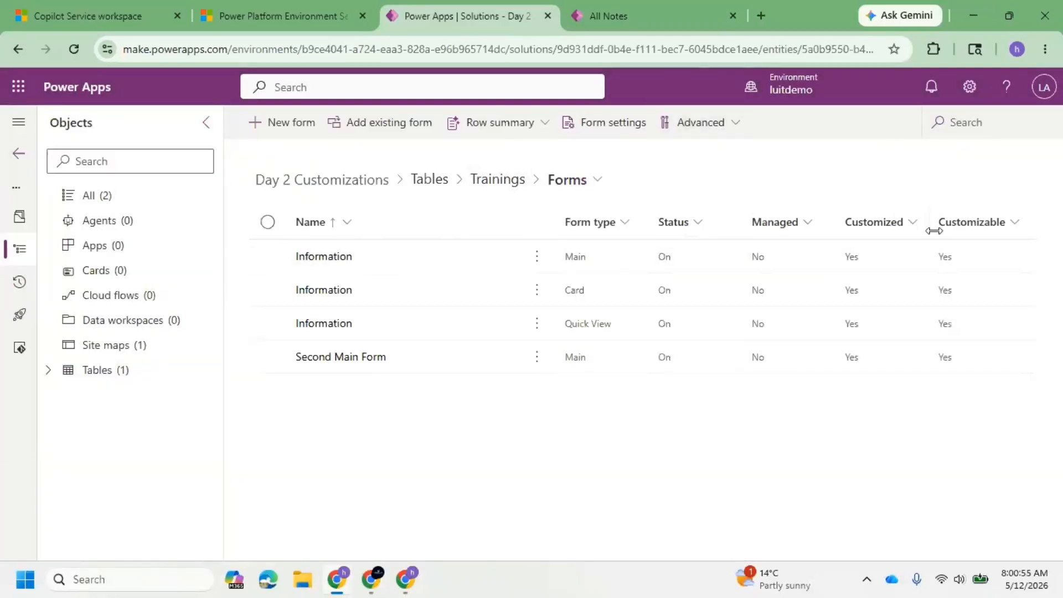
# Check which advanced commands are offered for the Trainings table's forms, with no form selected and with the Information main form selected.
pyautogui.click(723, 120)
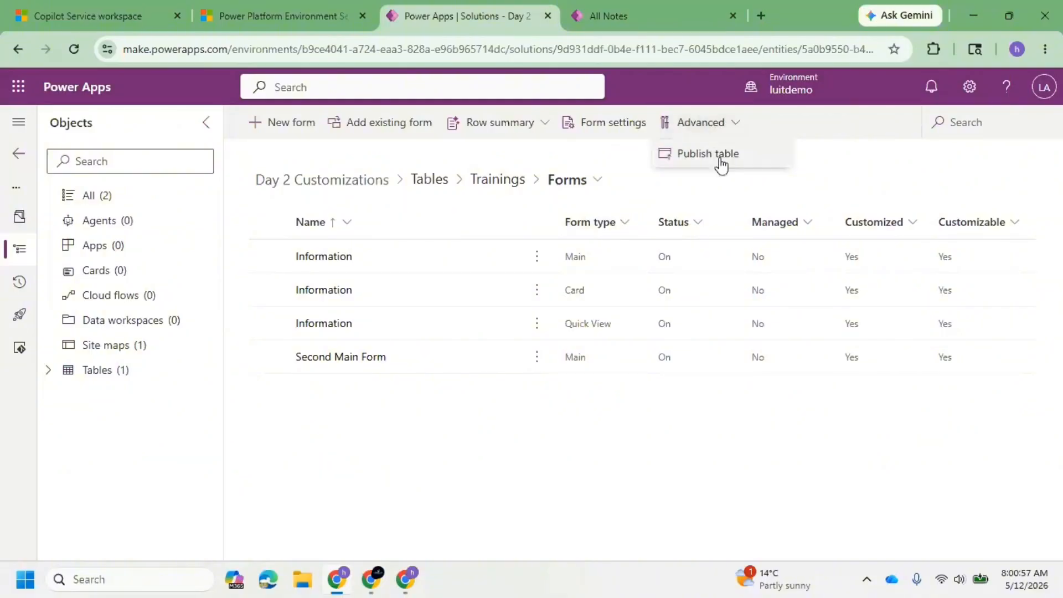
pyautogui.click(268, 255)
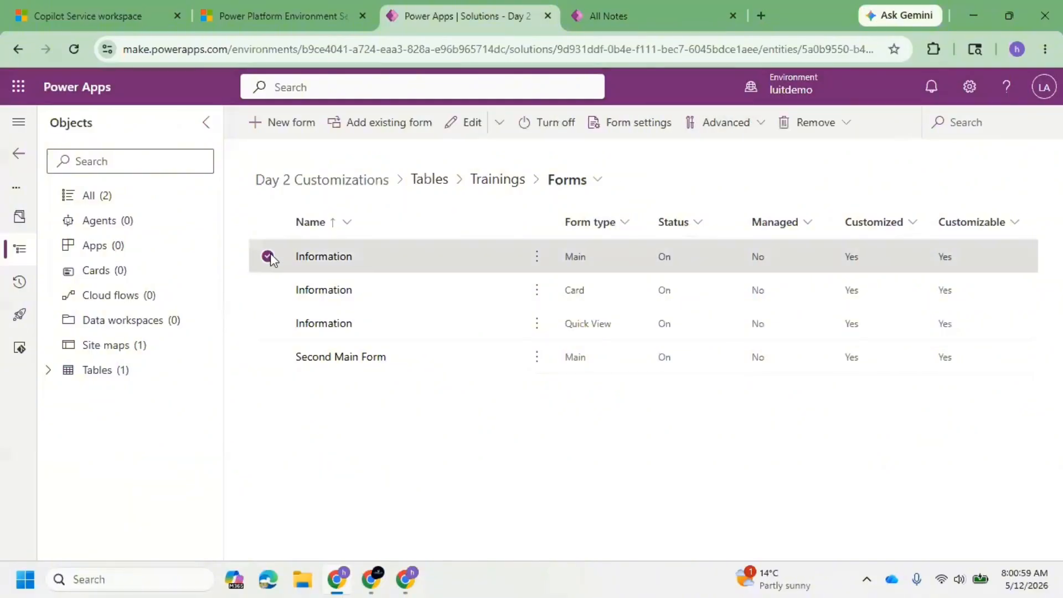
pyautogui.click(744, 131)
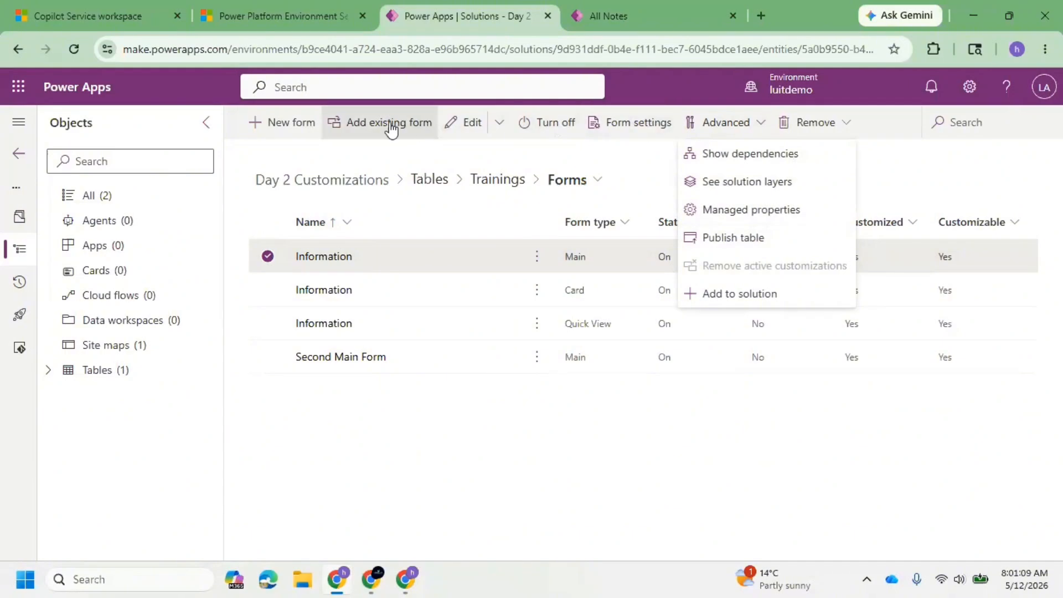
pyautogui.click(456, 390)
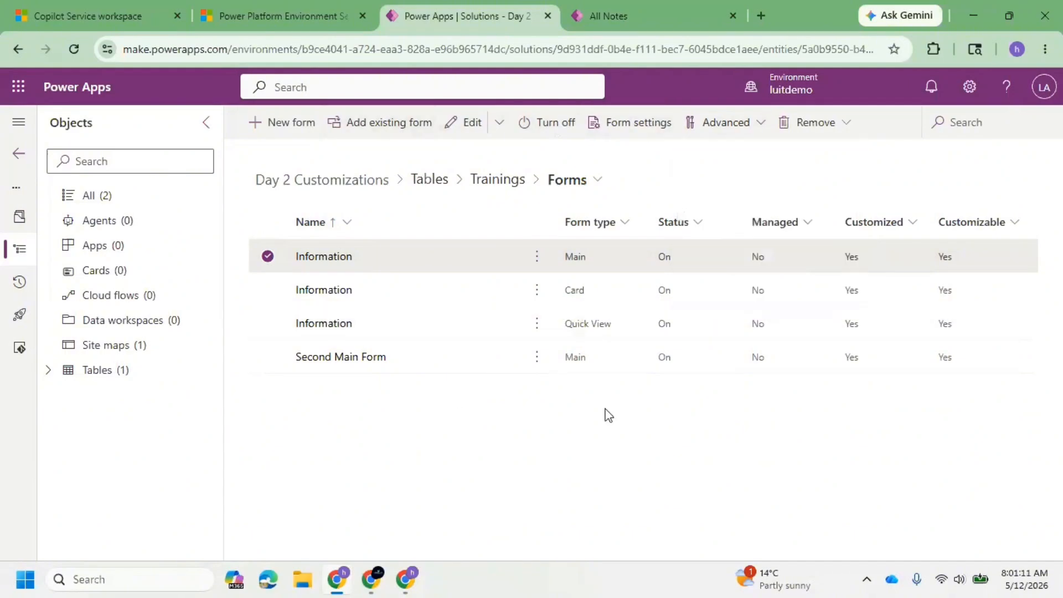
# Expand the Trainings table in the solution's object tree and review its components, including Forms.
pyautogui.click(48, 370)
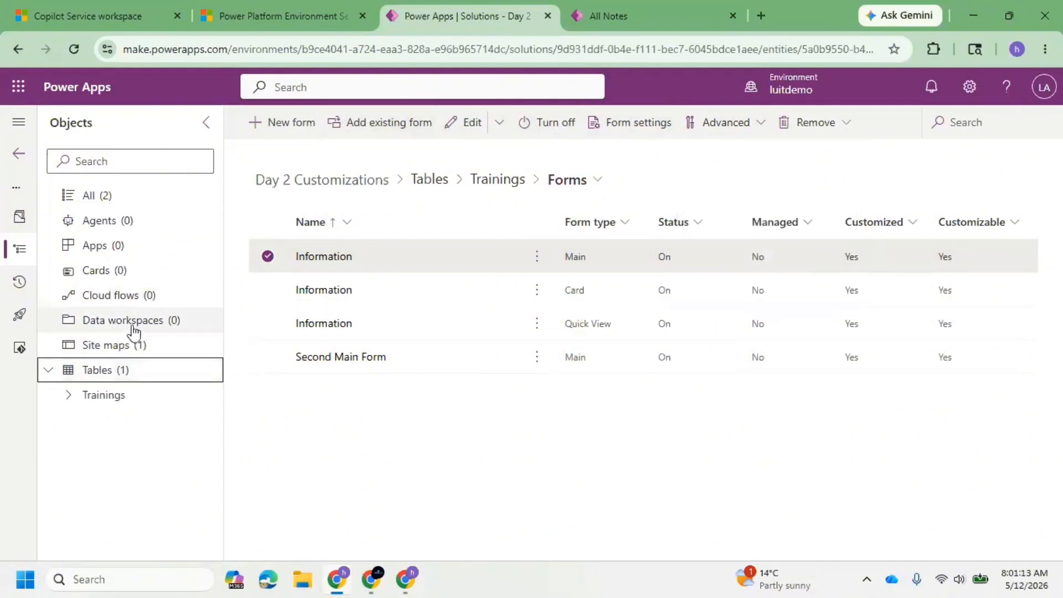
pyautogui.click(68, 395)
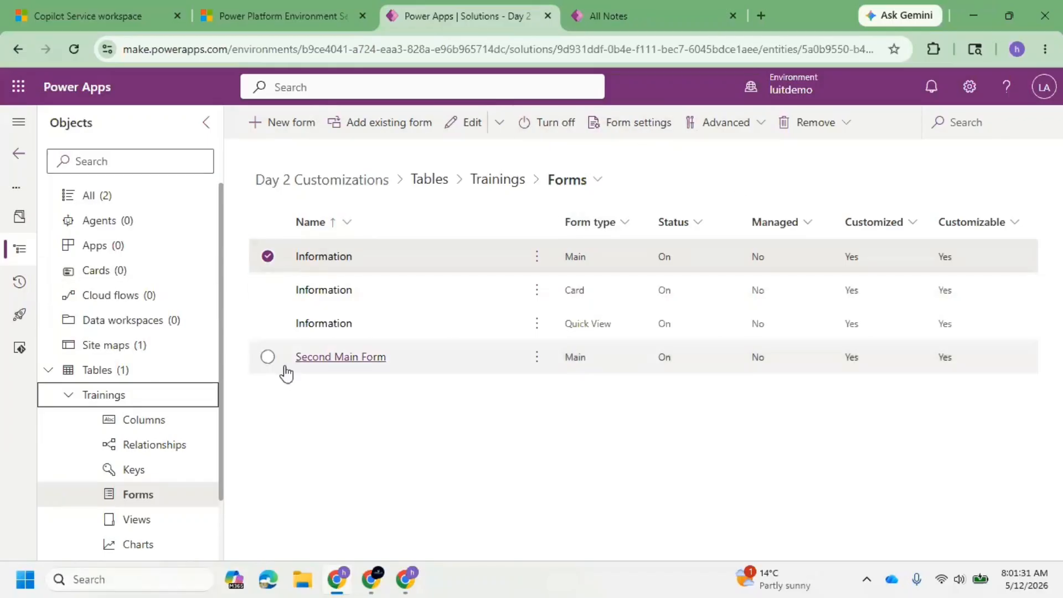
pyautogui.click(168, 498)
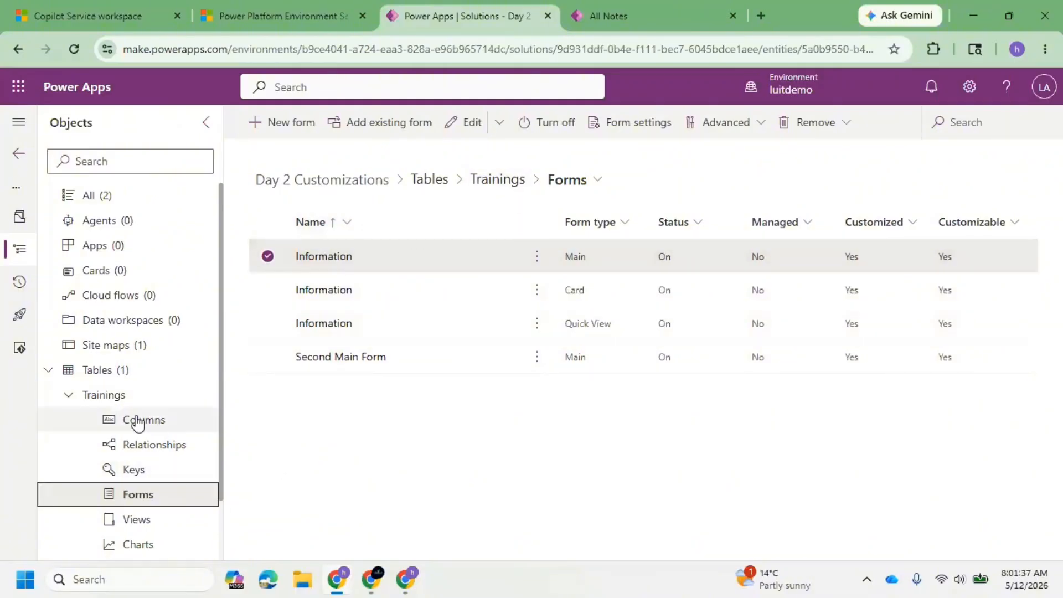
pyautogui.click(127, 385)
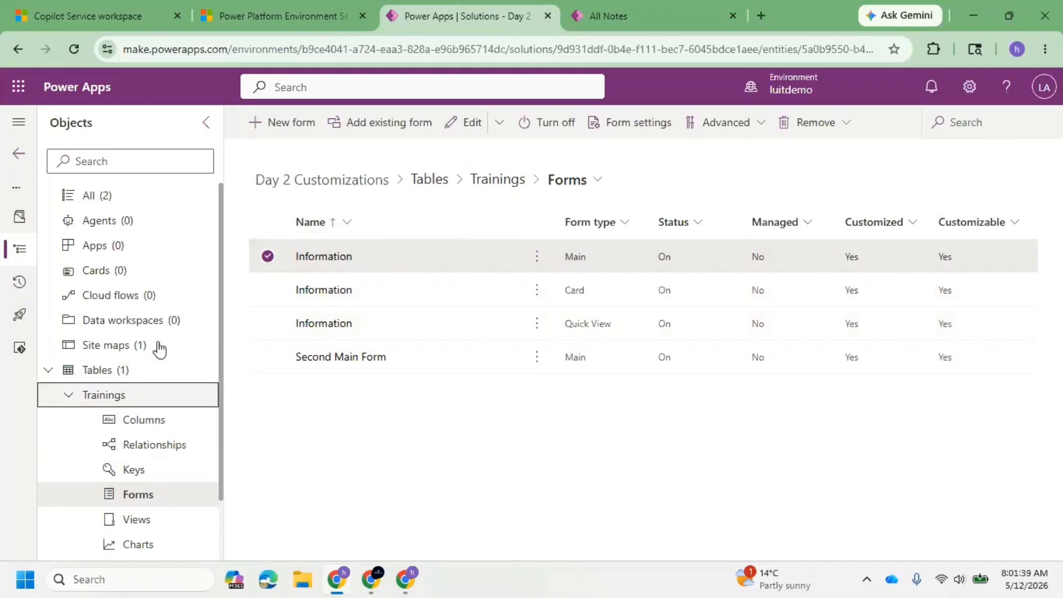
# Start creating new tables in the Day 2 Customizations solution by describing them to Copilot.
pyautogui.click(148, 378)
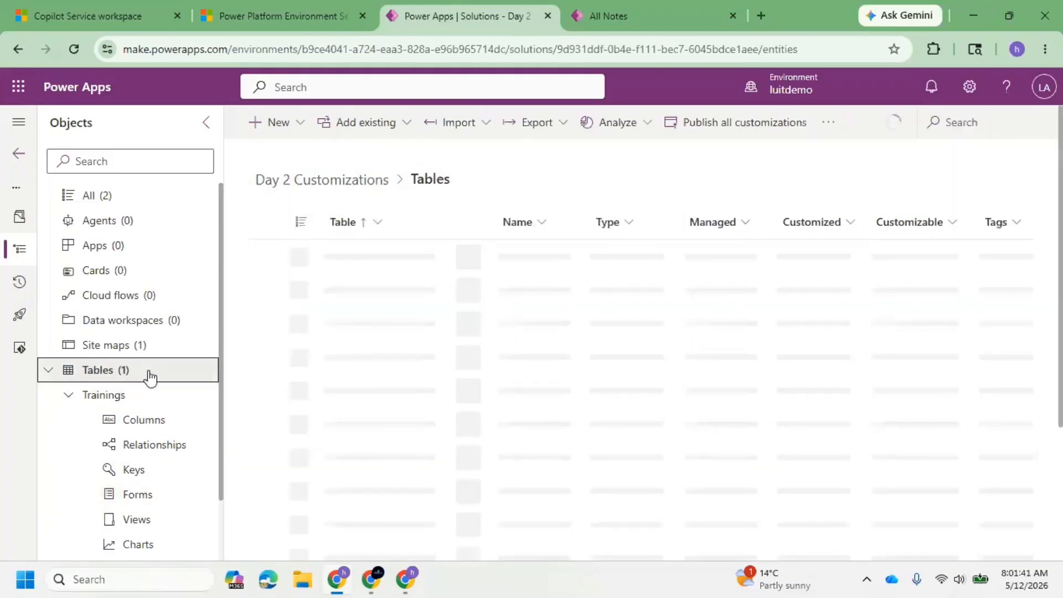
pyautogui.click(301, 131)
pyautogui.moveTo(311, 355)
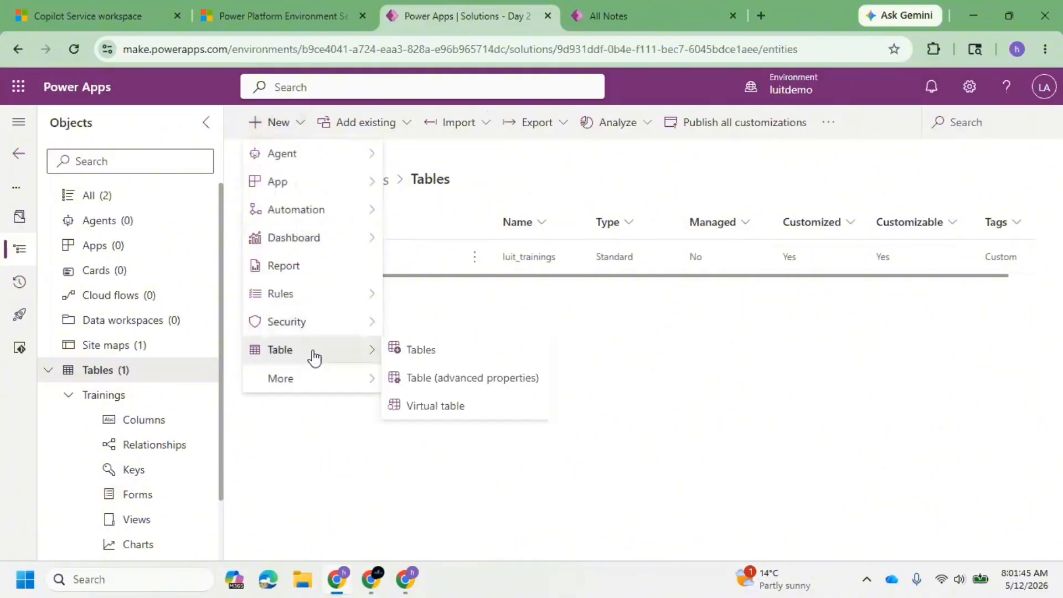
pyautogui.click(459, 361)
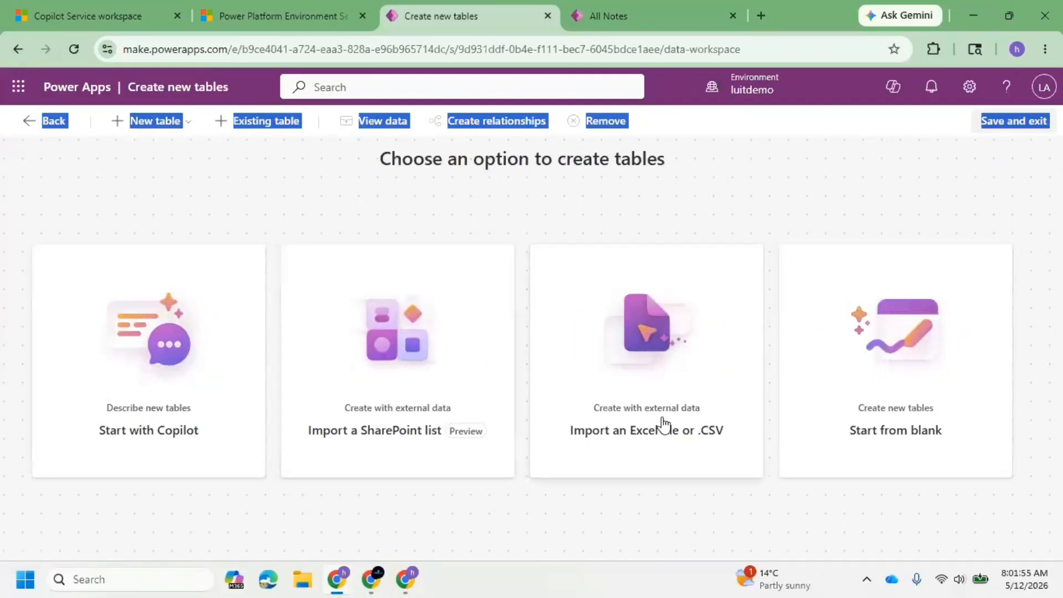
pyautogui.click(203, 379)
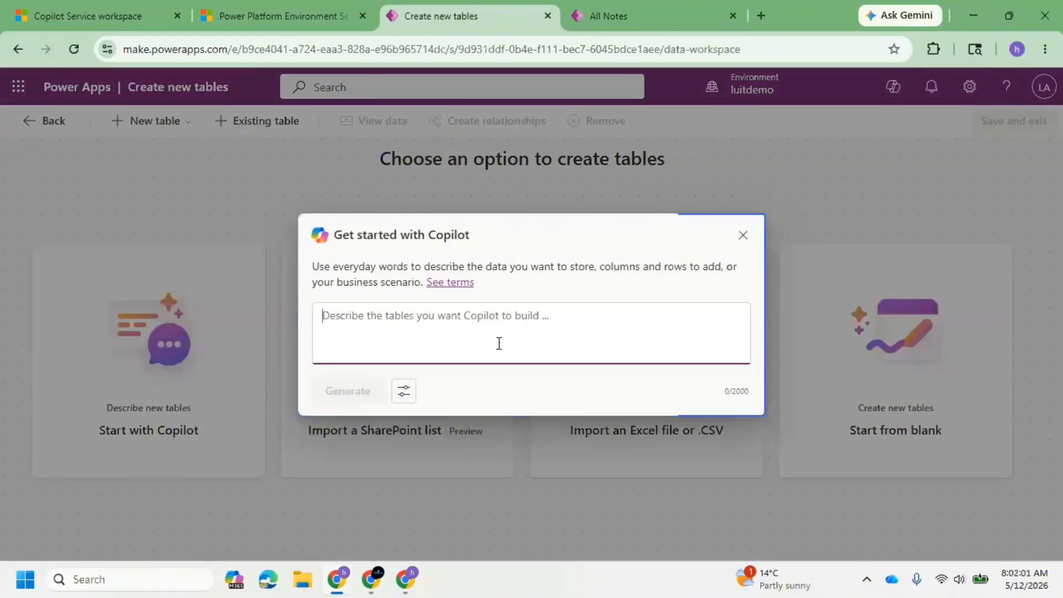
# Describe a trainer table to Copilot with trainer experiences, skill set like technologies, language, and basic information like full name, email address and phone number.
pyautogui.write('Creat')
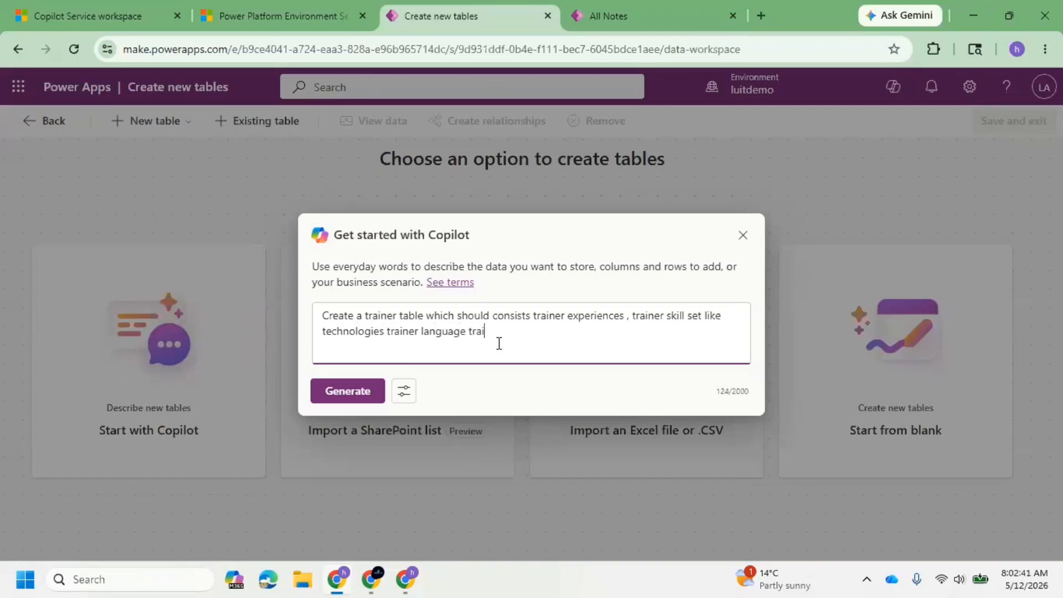
pyautogui.write('basic information like')
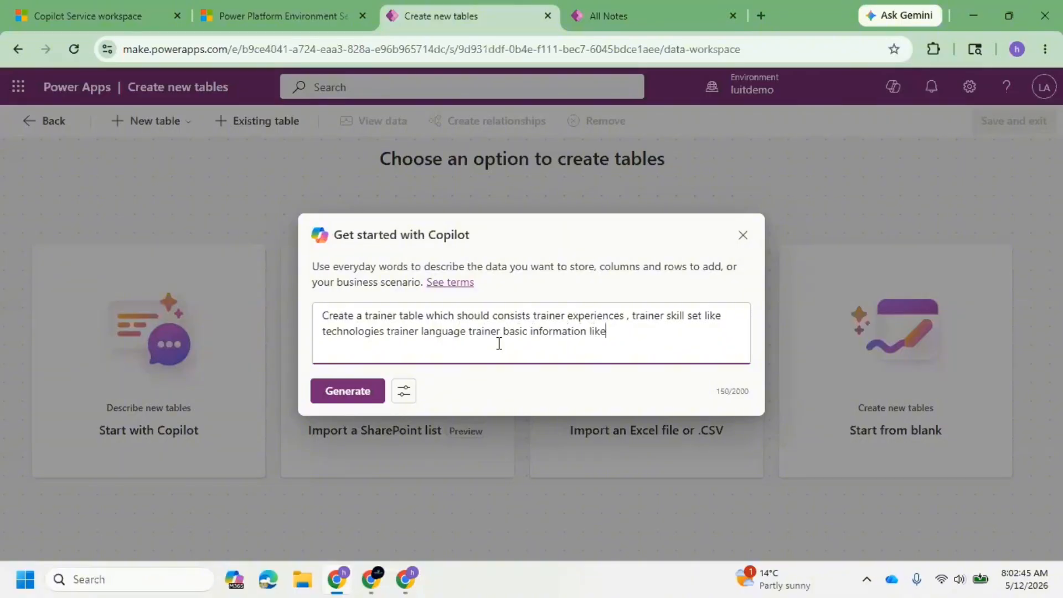
pyautogui.write(' full name email address')
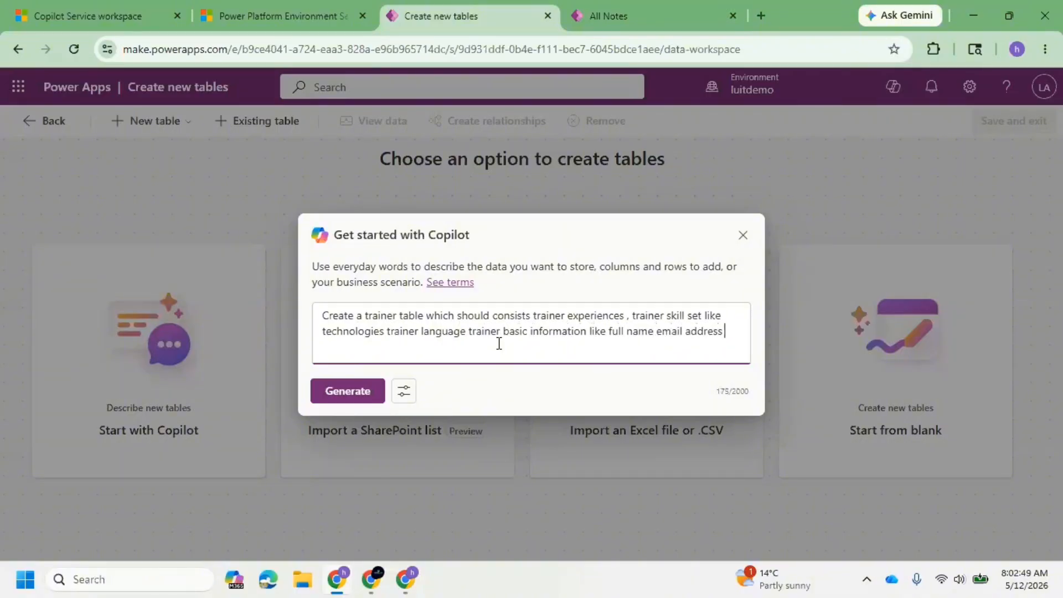
pyautogui.write(' phone numner columns and also c')
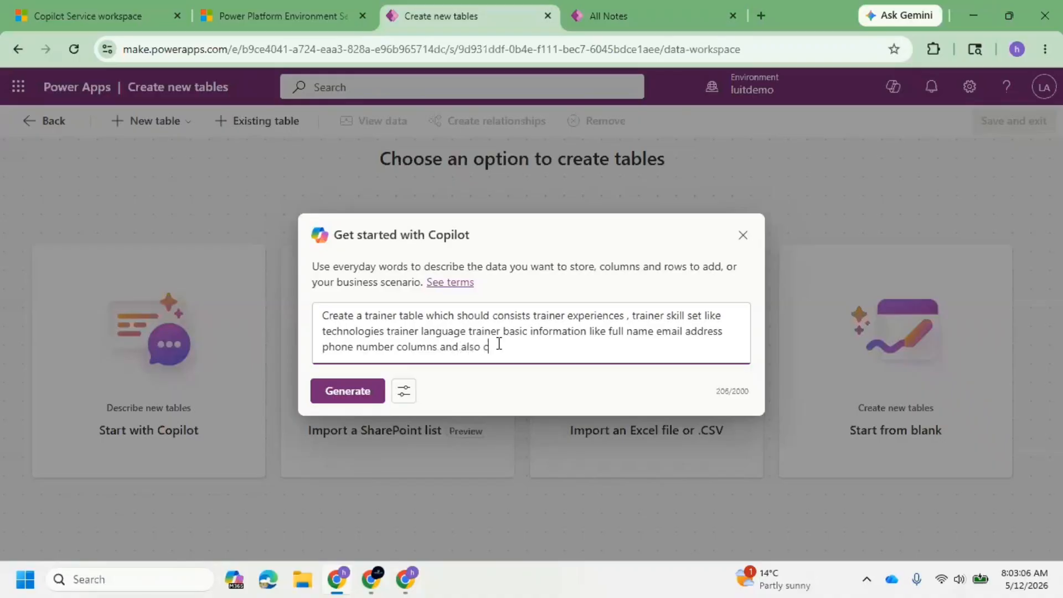
# Add to the description that the columns be arranged with proper meaning and user friendly UI design, and generate the tables.
pyautogui.write('ange them')
pyautogui.write('with ')
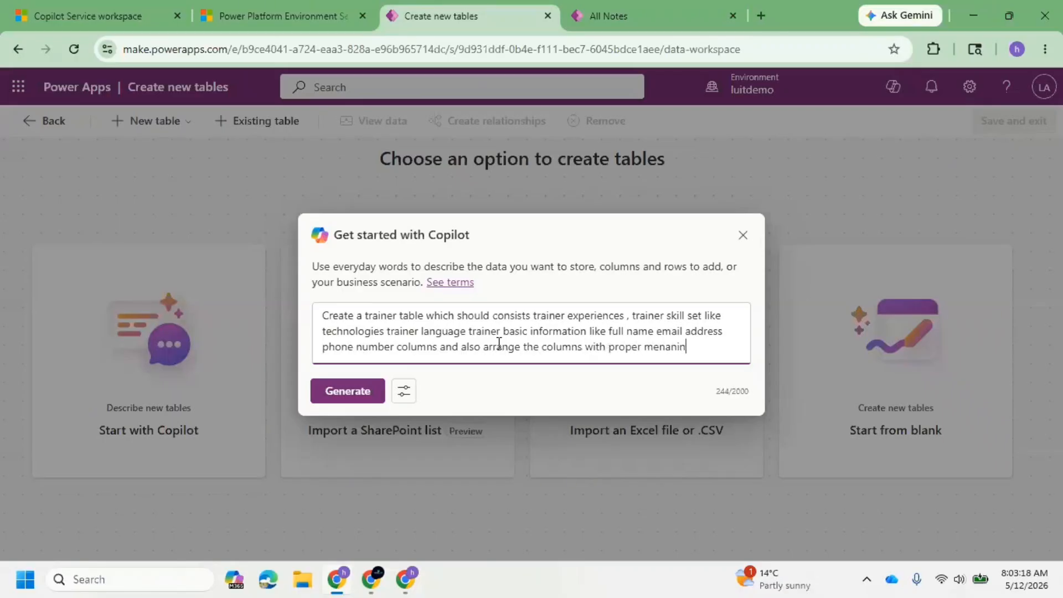
pyautogui.write('proper meeaning user freindly UI Design')
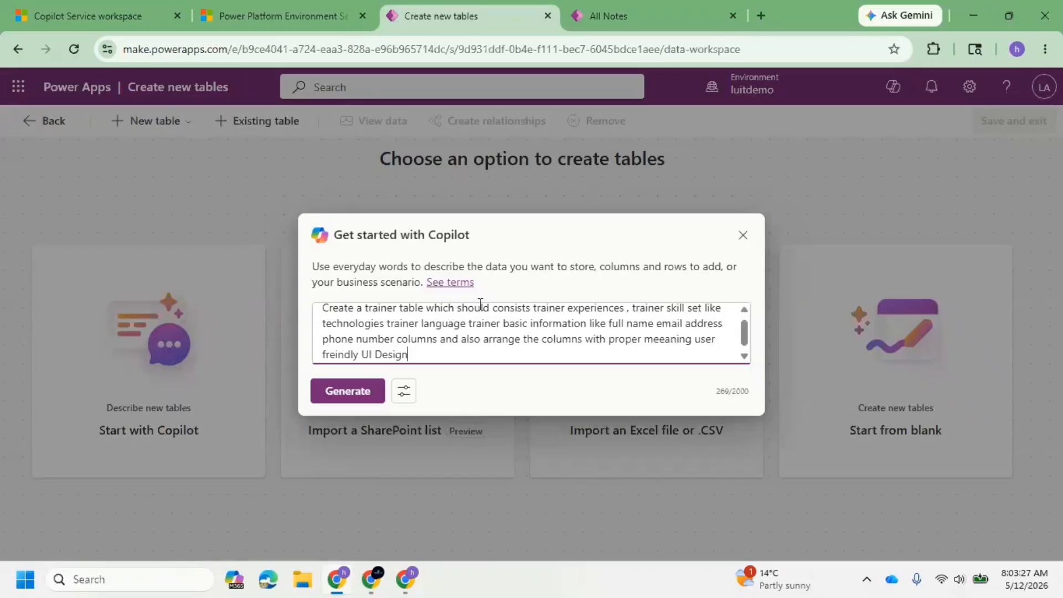
pyautogui.click(328, 387)
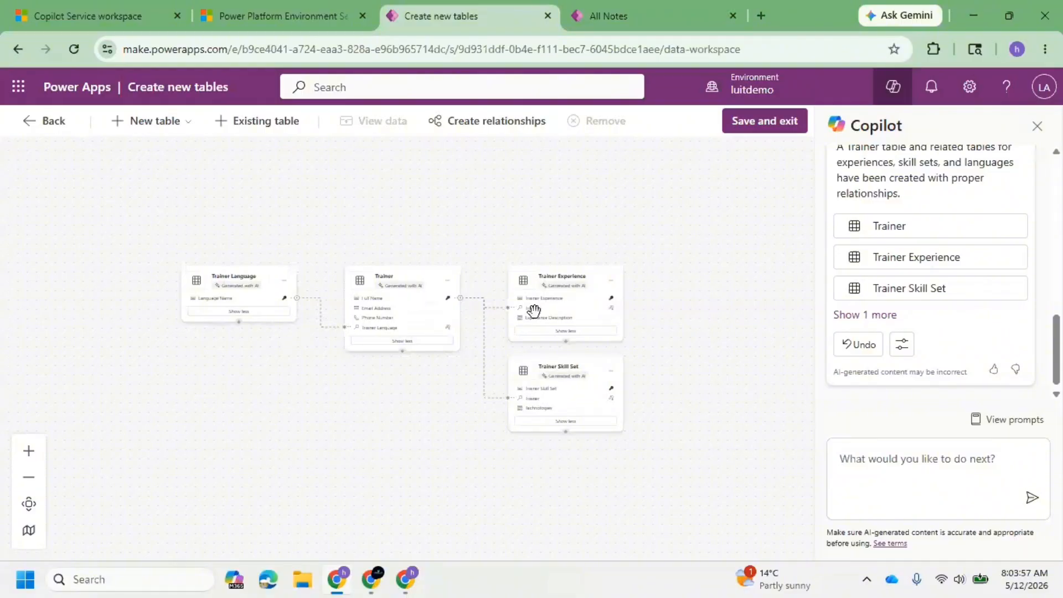
# Review the generated trainer tables and their table options, and save them to the solution.
pyautogui.scroll(3, 717, 467)
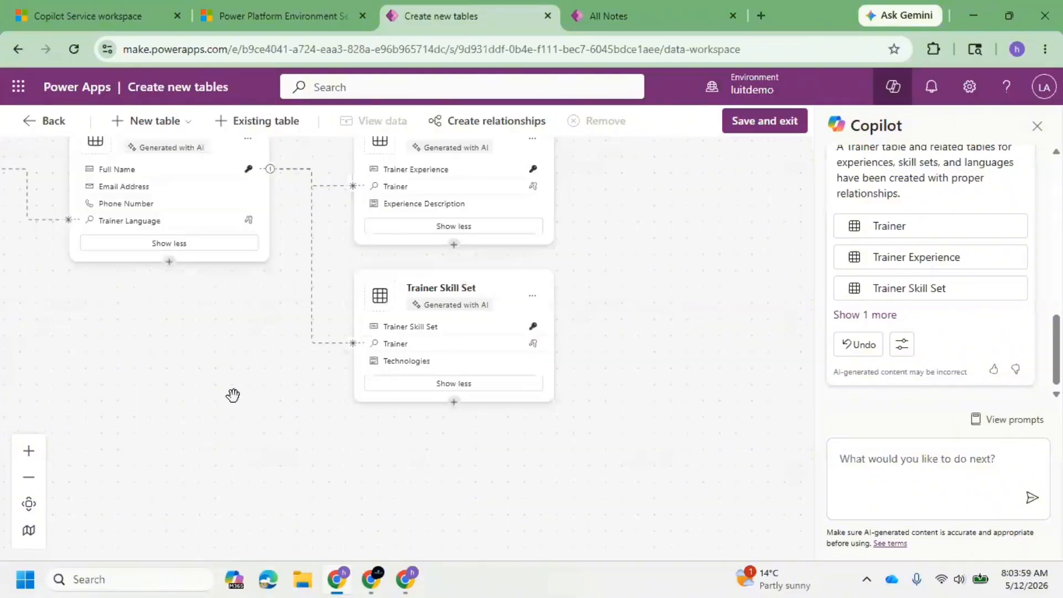
pyautogui.moveTo(232, 395); pyautogui.dragTo(426, 500)
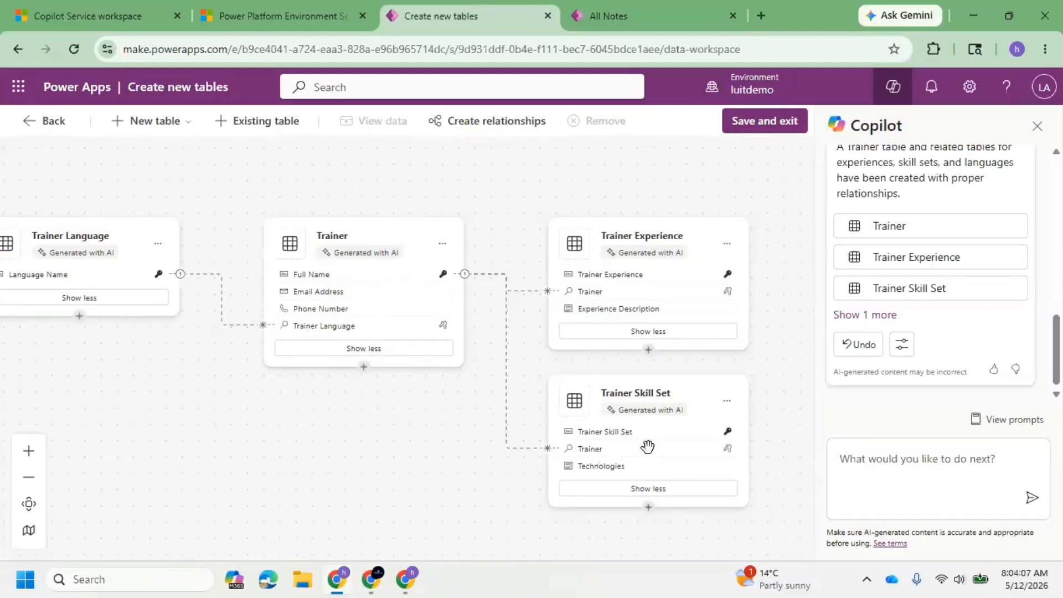
pyautogui.click(161, 248)
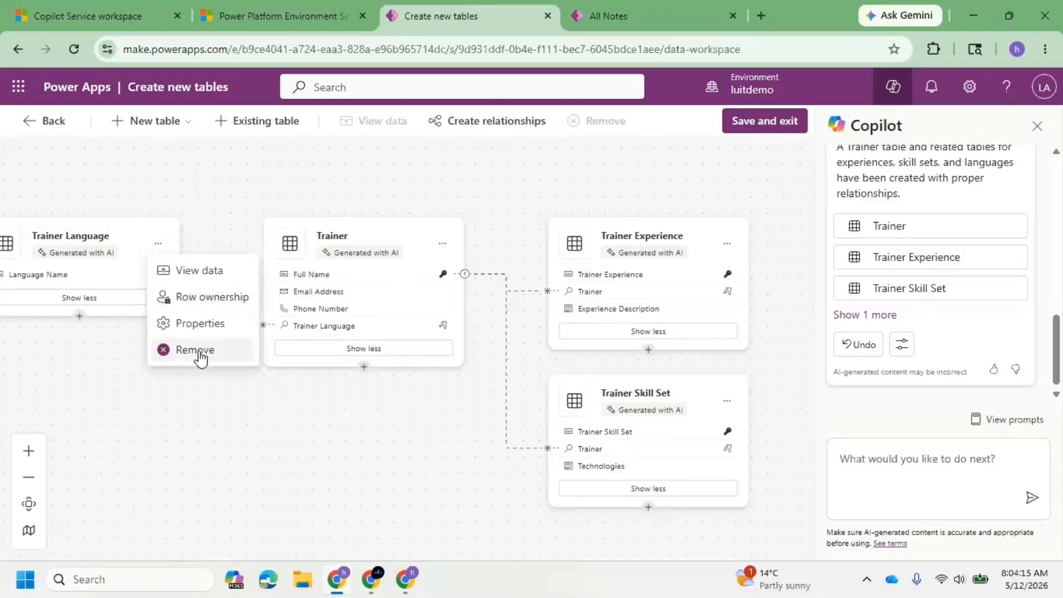
pyautogui.click(727, 245)
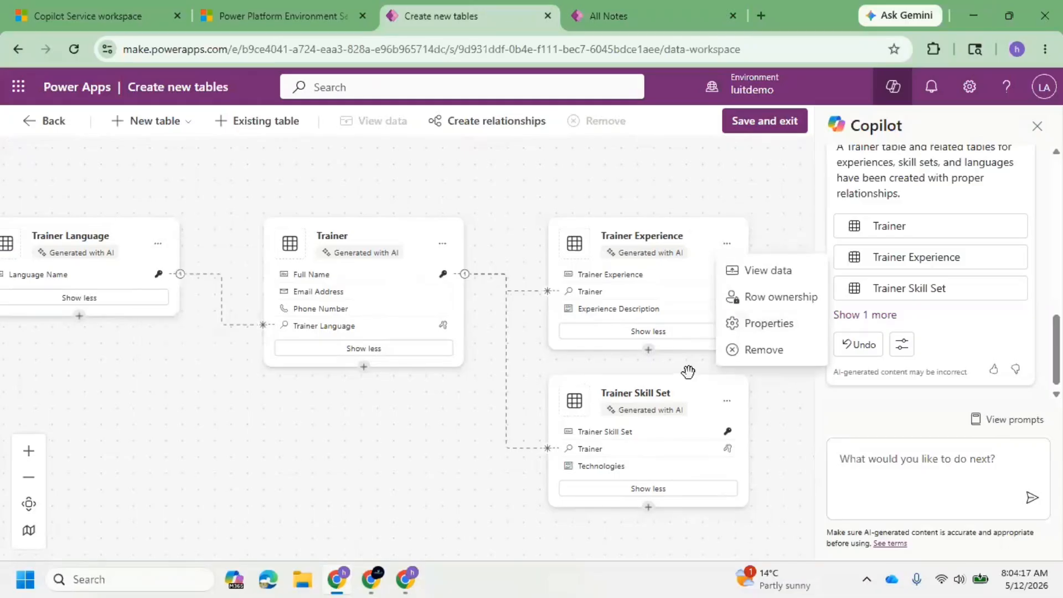
pyautogui.click(766, 128)
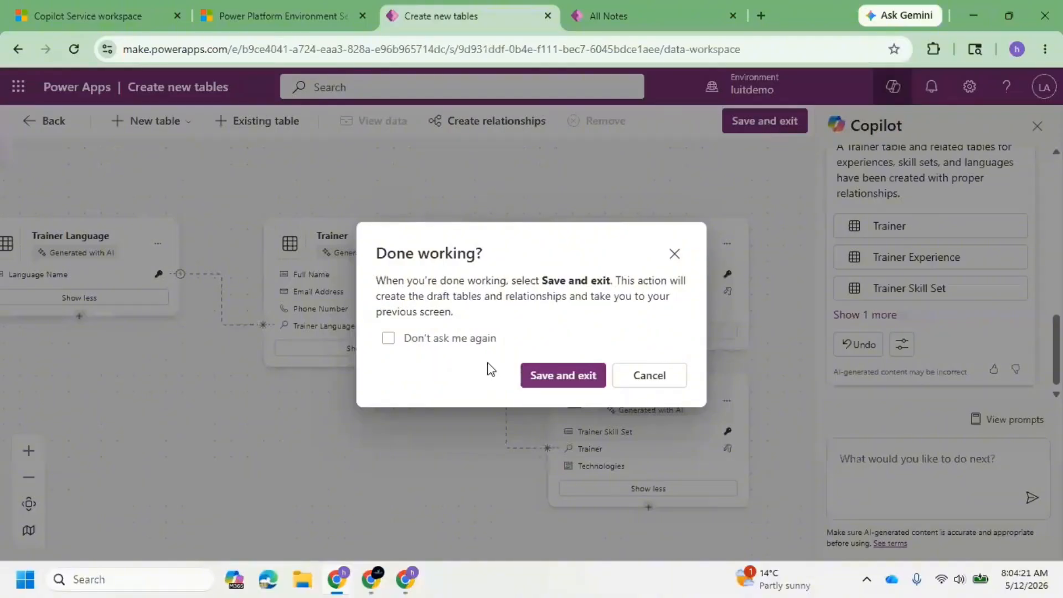
pyautogui.click(563, 377)
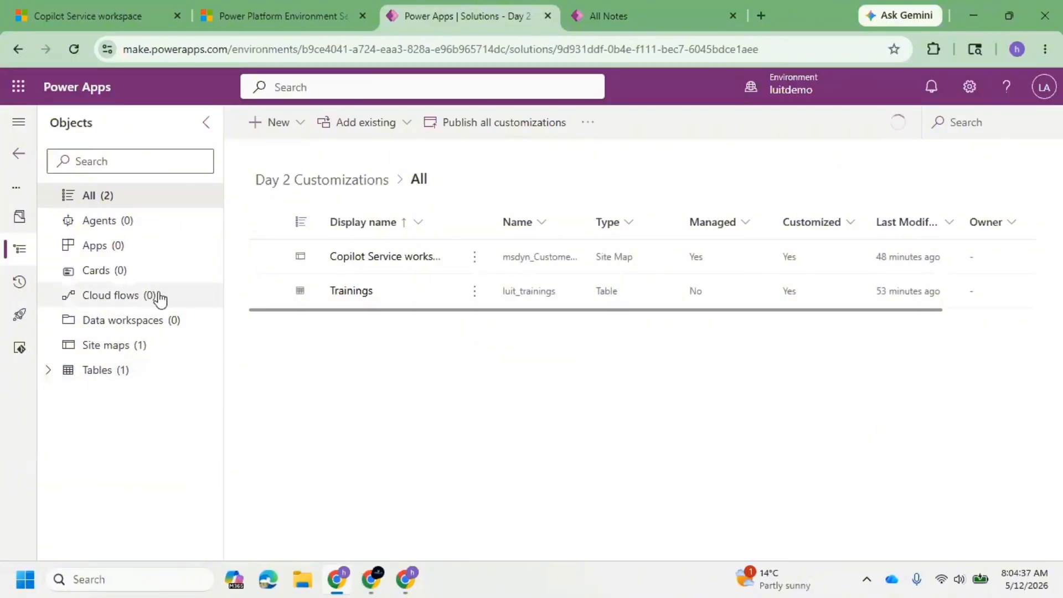
# Review the tables added to the solution and open the Trainer table's Information main form.
pyautogui.click(53, 376)
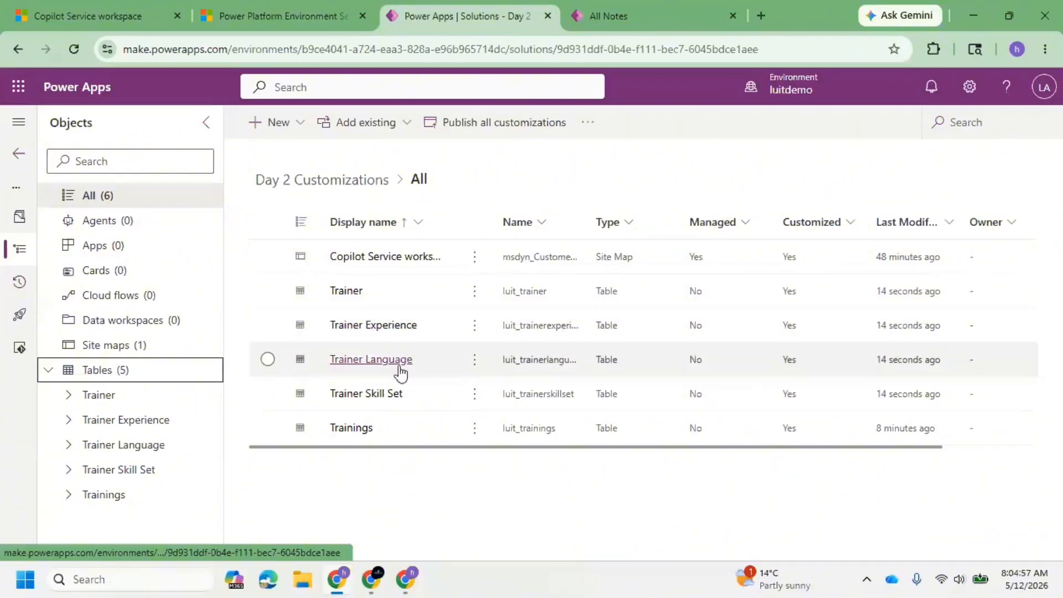
pyautogui.click(349, 292)
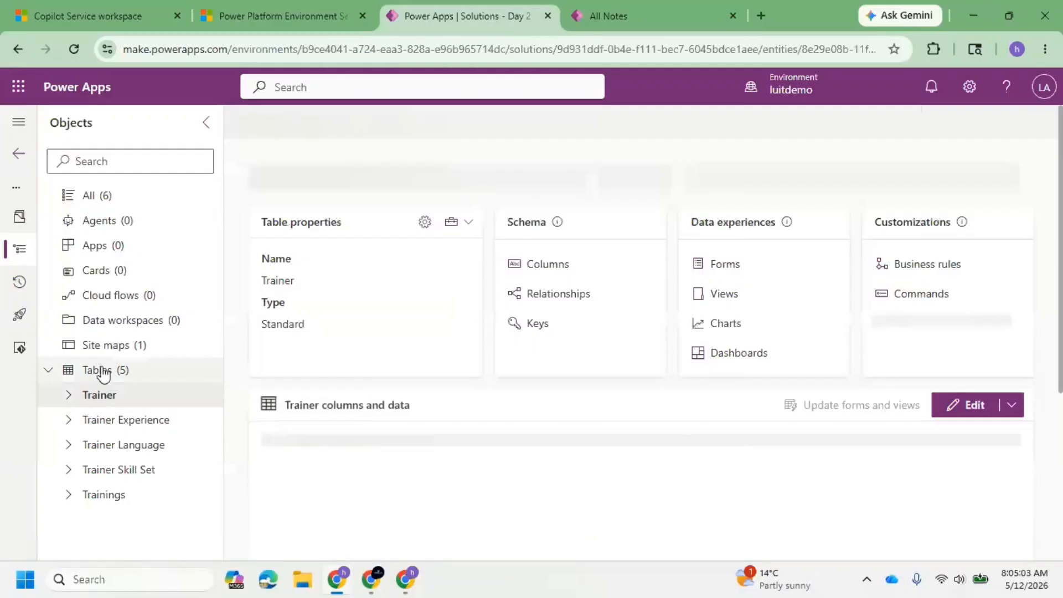
pyautogui.click(68, 394)
pyautogui.click(147, 497)
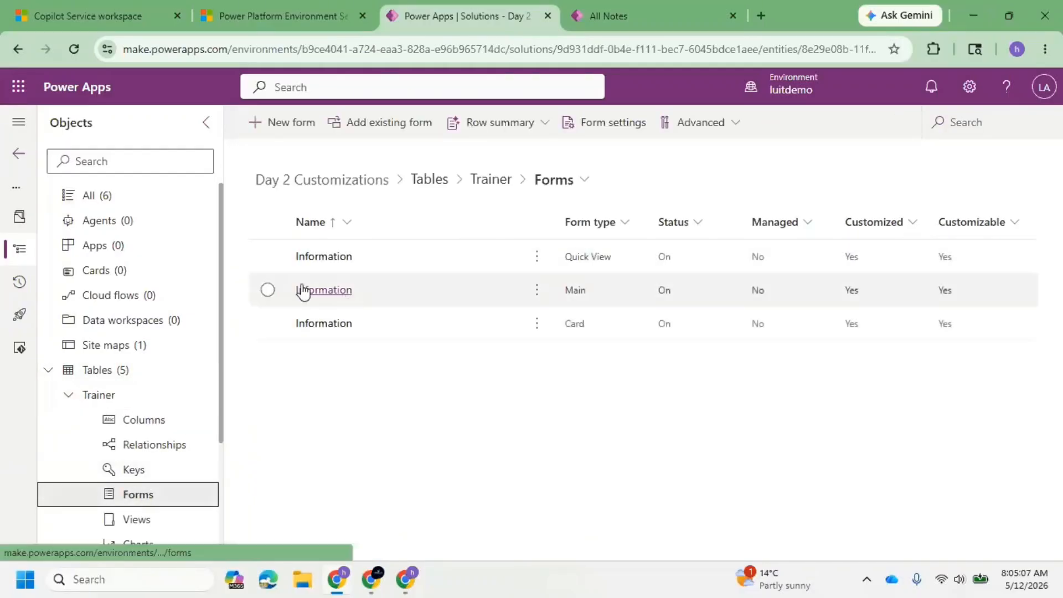
pyautogui.click(320, 295)
pyautogui.click(320, 295)
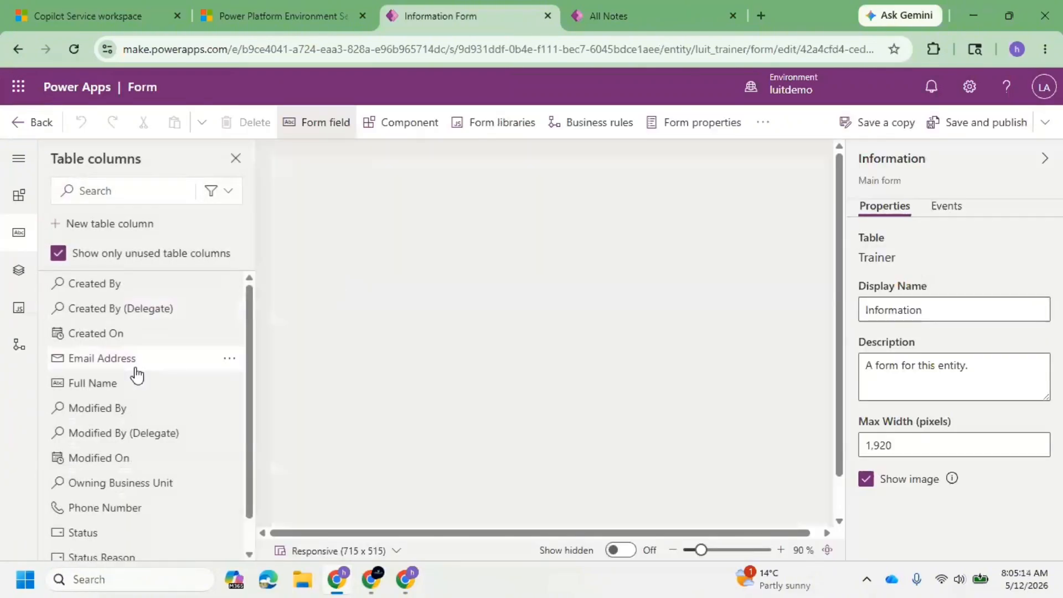
# Examine which Trainer columns are unused on the Information main form, and return to the solution's list of all objects.
pyautogui.moveTo(137, 373)
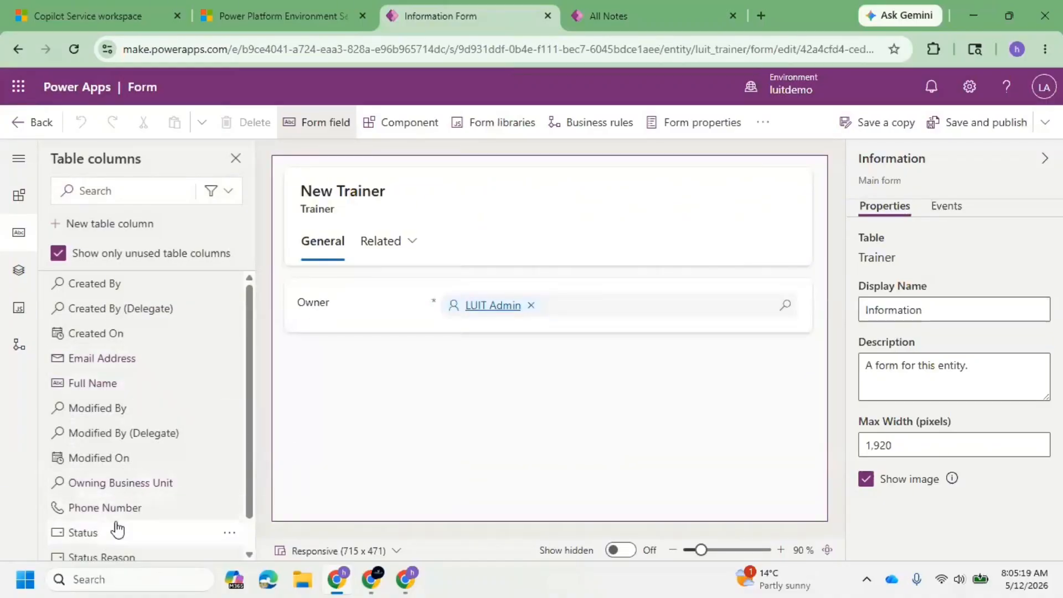
pyautogui.moveTo(122, 520)
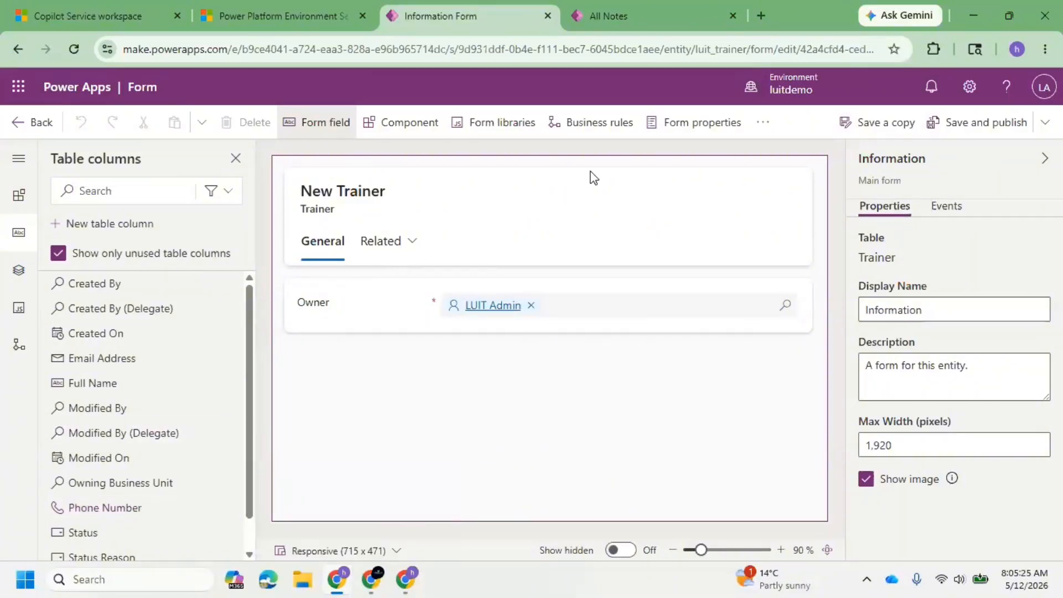
pyautogui.click(30, 122)
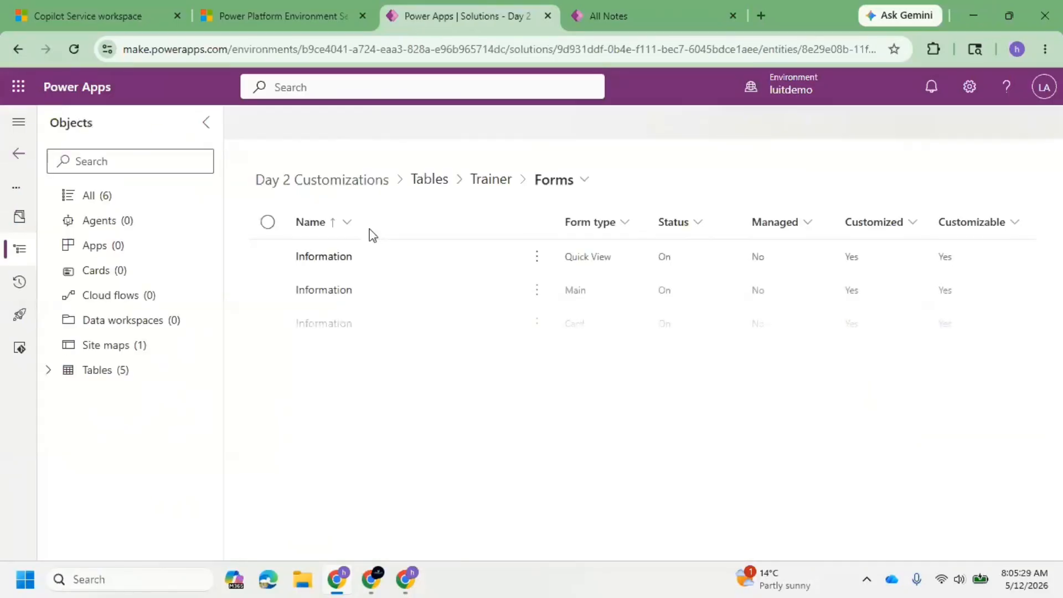
pyautogui.click(507, 185)
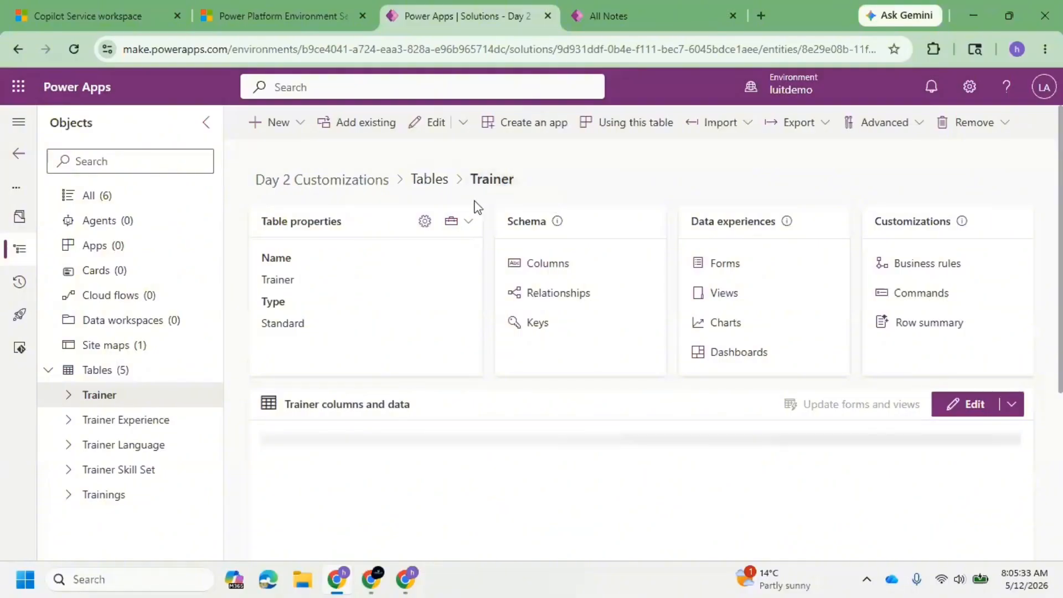
pyautogui.click(126, 195)
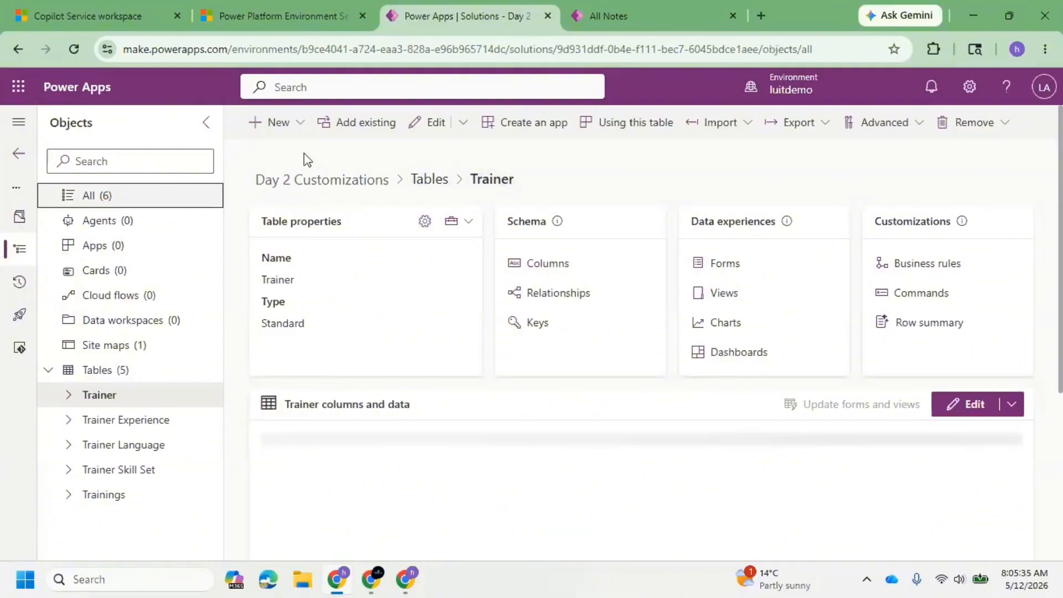
pyautogui.click(284, 127)
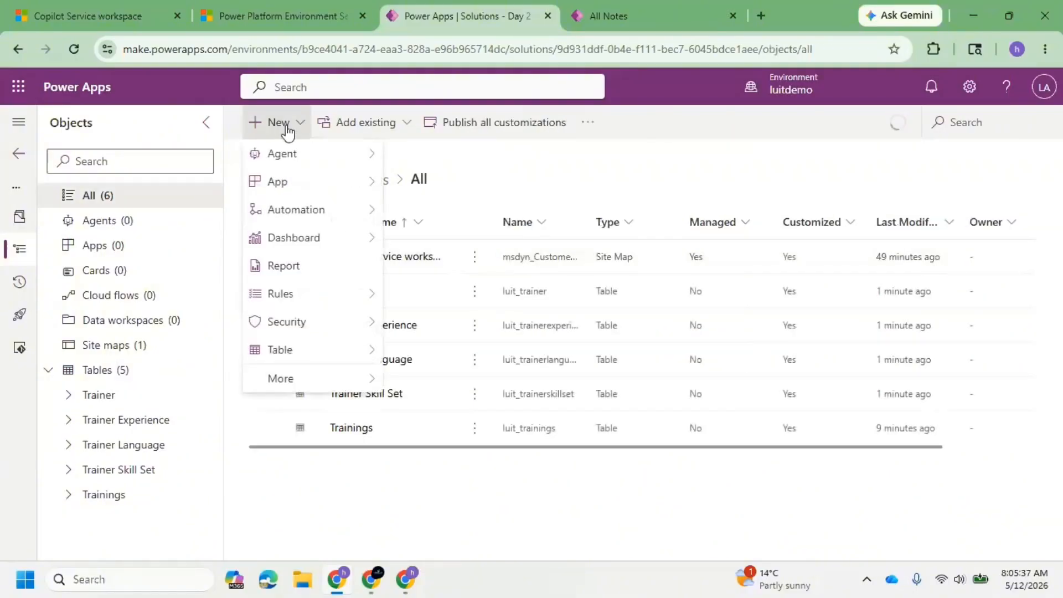
pyautogui.moveTo(318, 351)
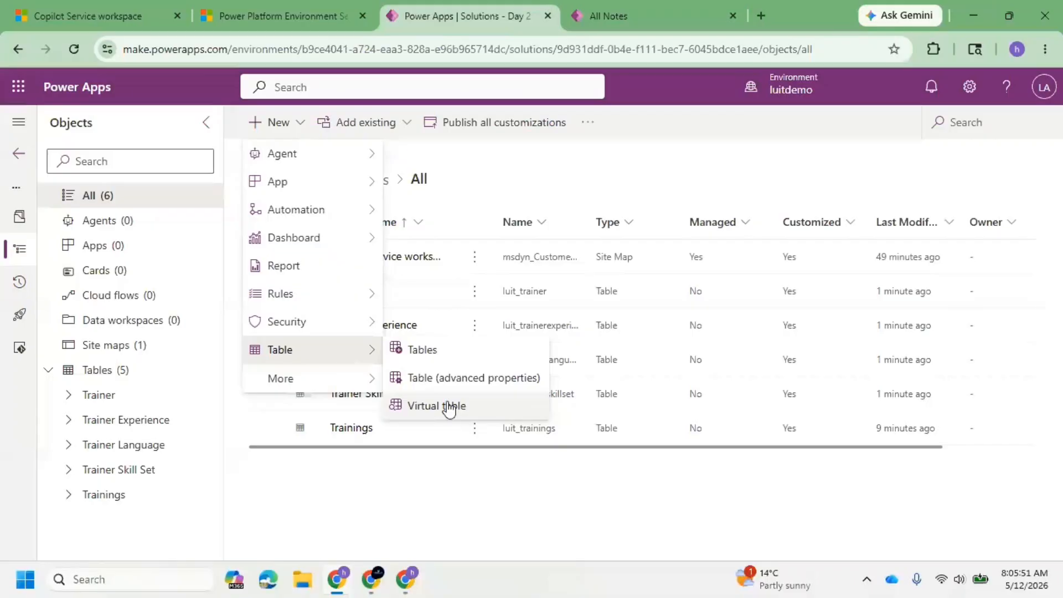
pyautogui.click(443, 358)
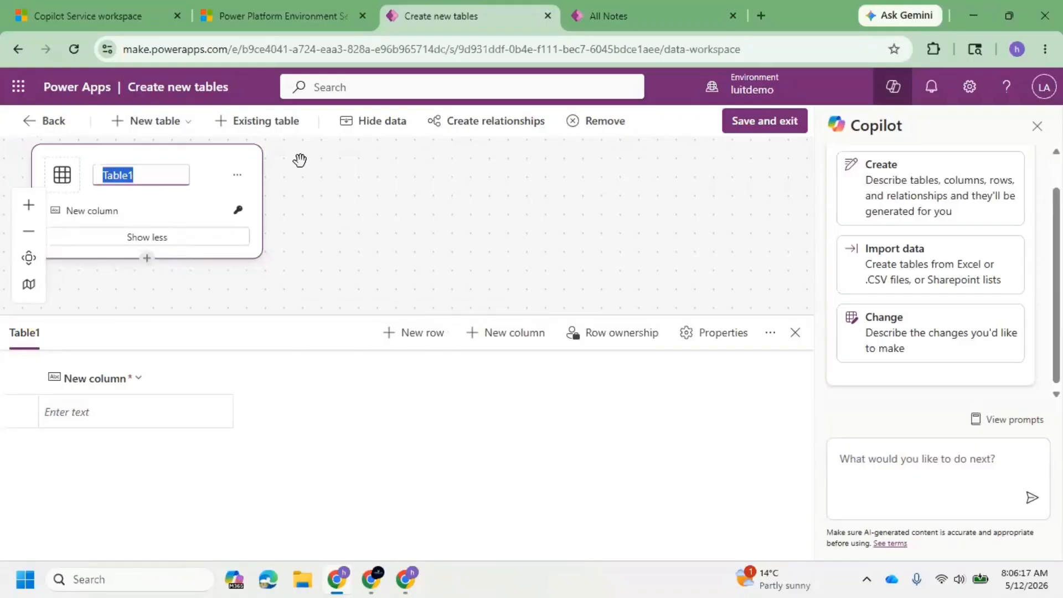
pyautogui.click(37, 126)
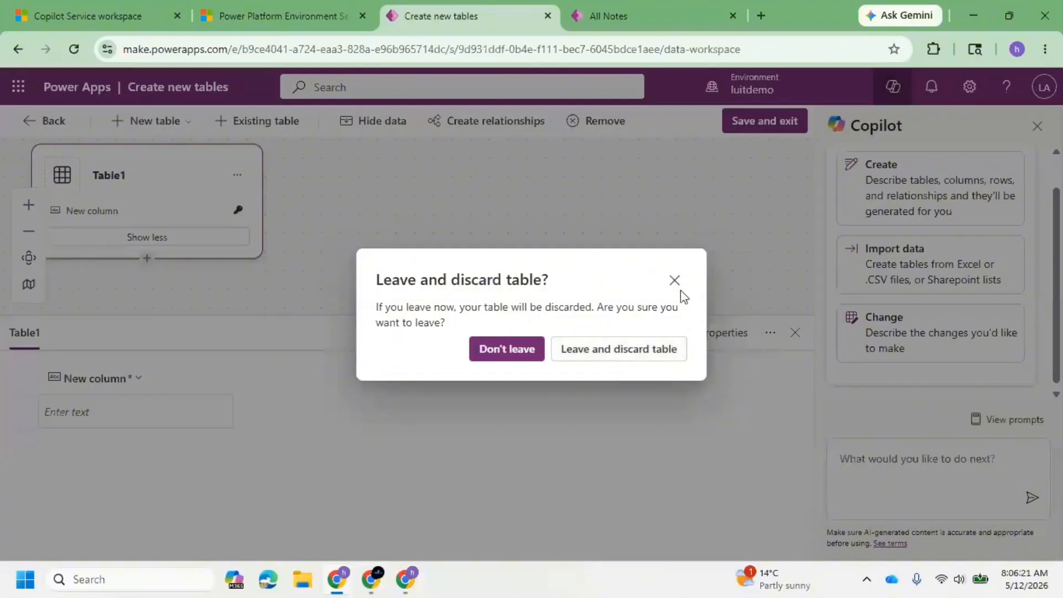
pyautogui.click(613, 361)
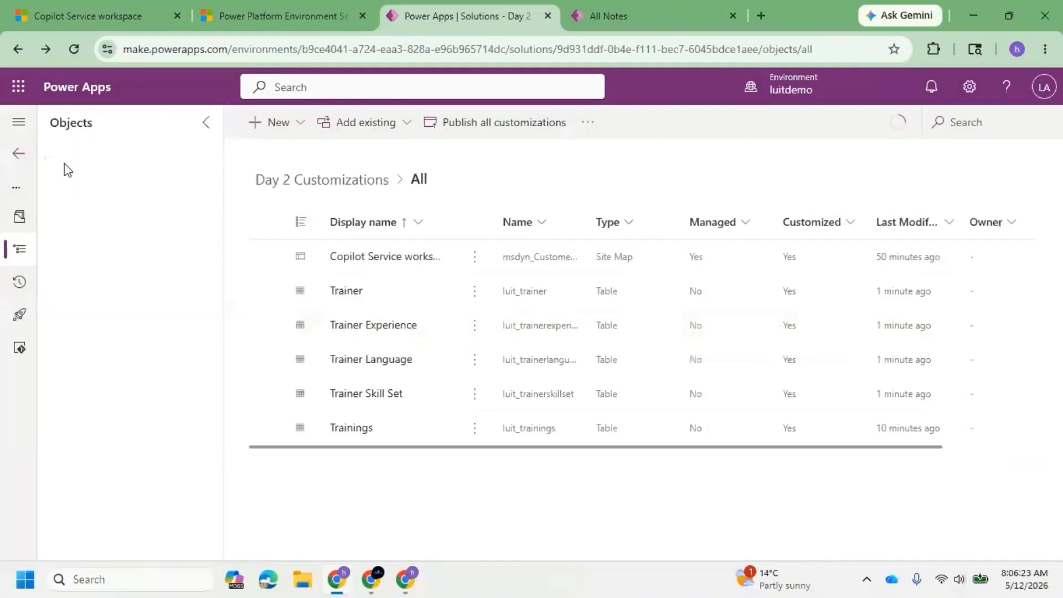